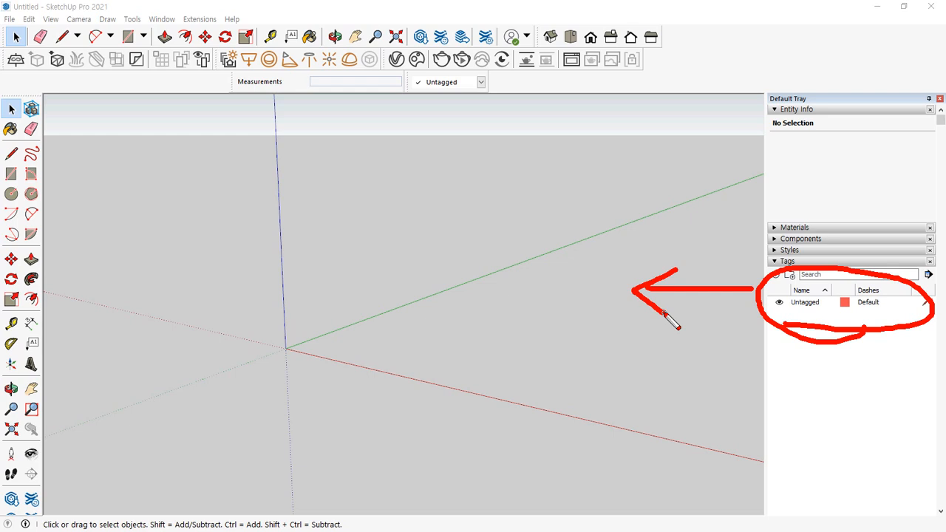
# Import 16-1층주택.dwg from the 01. ISO 그리기 folder and orbit to view the plan
pyautogui.press('Escape')
pyautogui.click(9, 18)
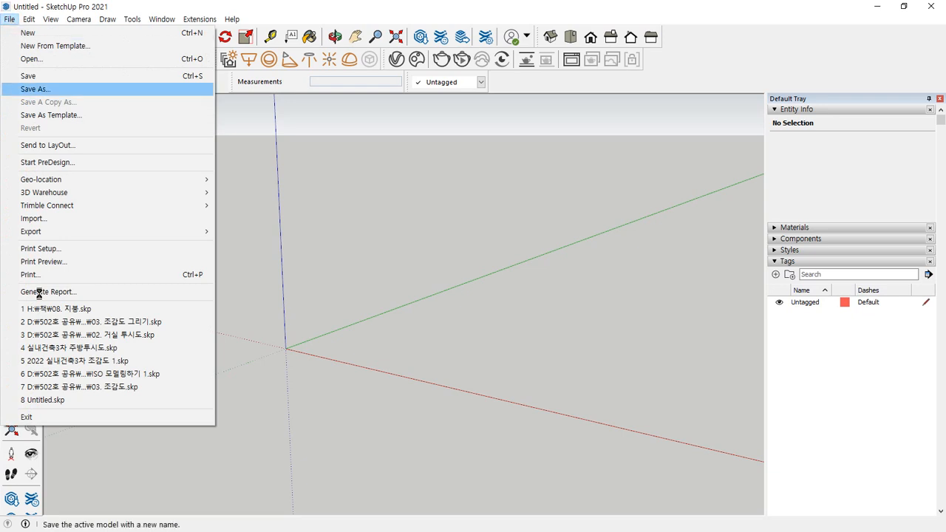
pyautogui.click(81, 222)
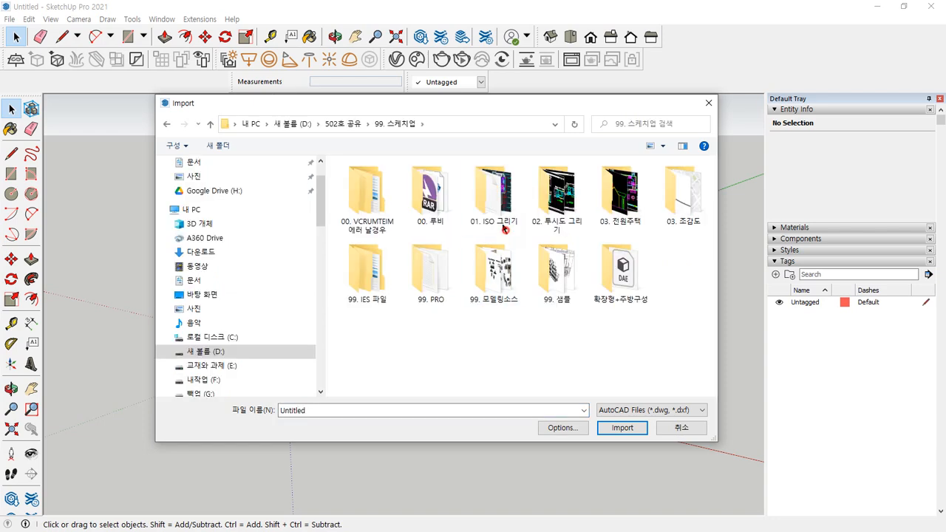
pyautogui.doubleClick(489, 200)
pyautogui.click(383, 186)
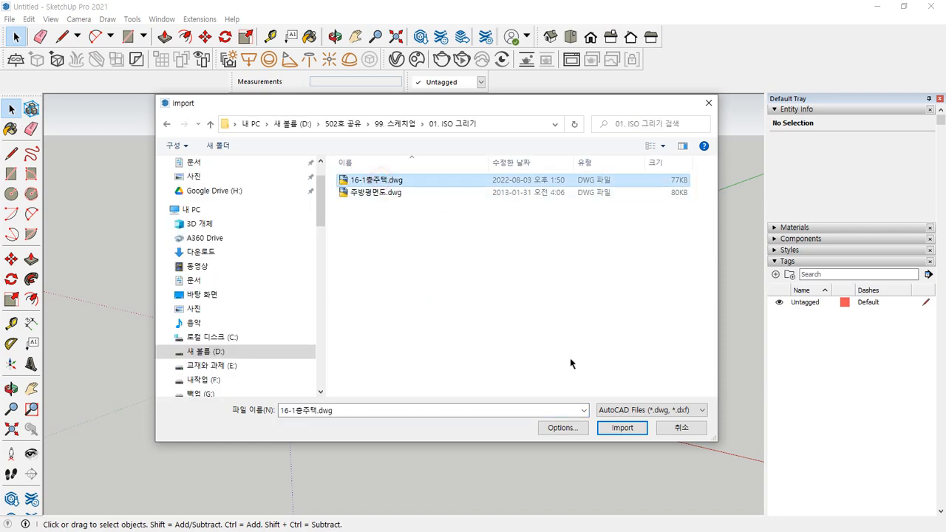
pyautogui.click(622, 427)
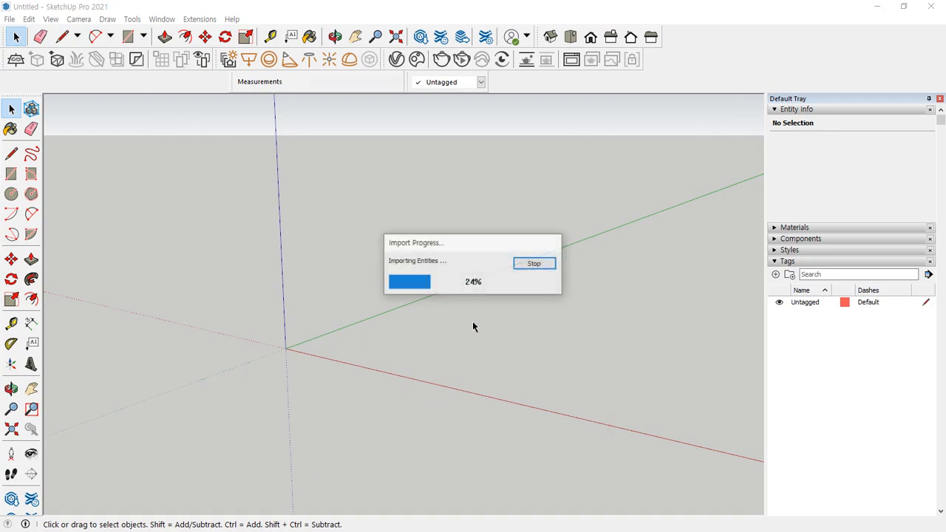
pyautogui.click(544, 361)
pyautogui.moveTo(247, 301); pyautogui.dragTo(345, 409, button='middle')
pyautogui.scroll(-2, 345, 409)
pyautogui.moveTo(408, 344); pyautogui.dragTo(414, 364, button='middle')
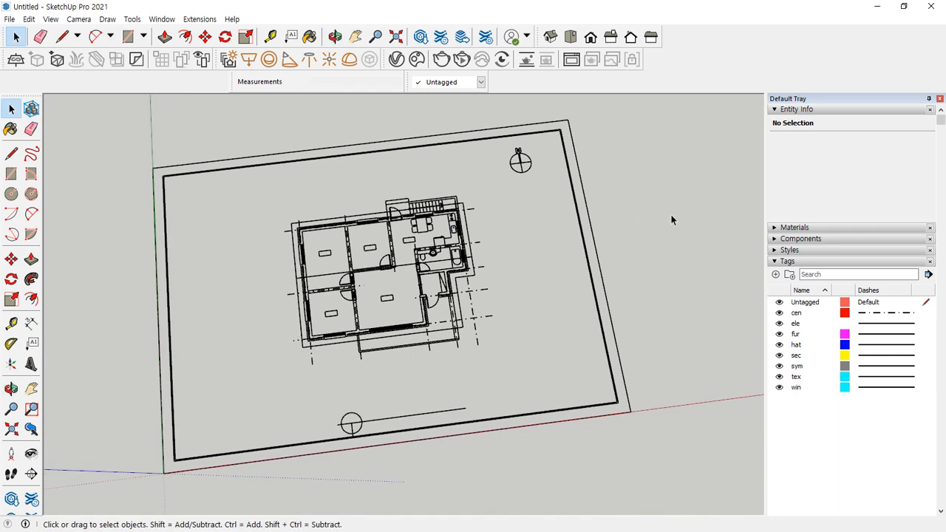
# Add a new tag in the Tags panel and name it '2D 평면'
pyautogui.moveTo(646, 216); pyautogui.dragTo(492, 249)
pyautogui.click(718, 297)
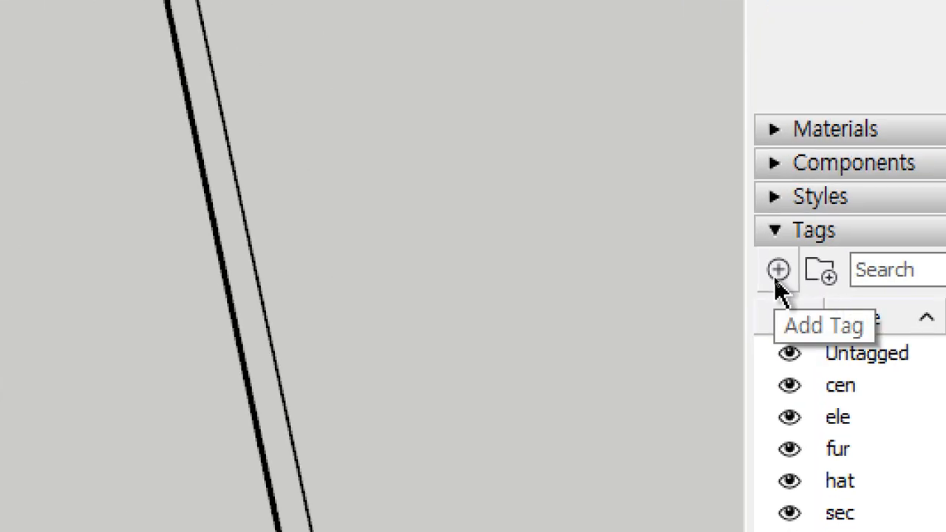
pyautogui.click(776, 280)
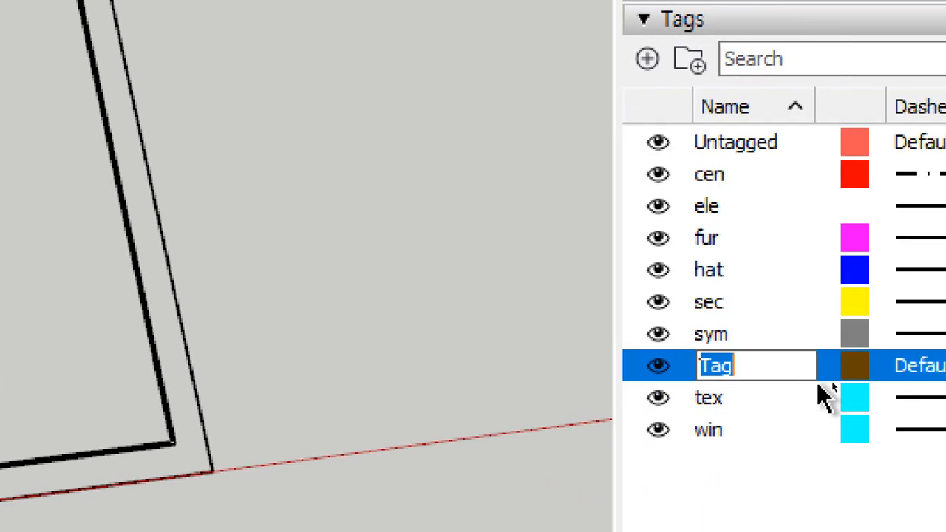
pyautogui.write('2D 평면')
pyautogui.press('Return')
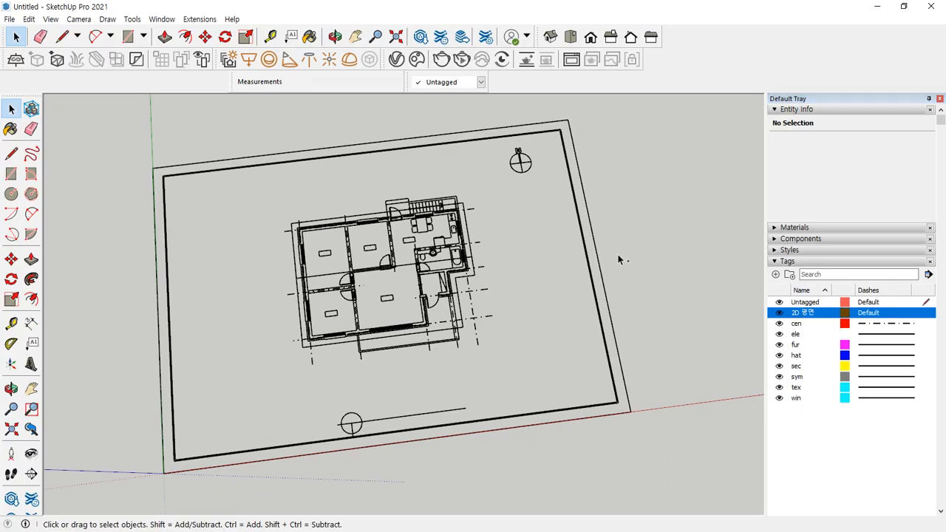
# Explode the 16-1층주택.dwg plan component twice, then deselect
pyautogui.click(454, 229)
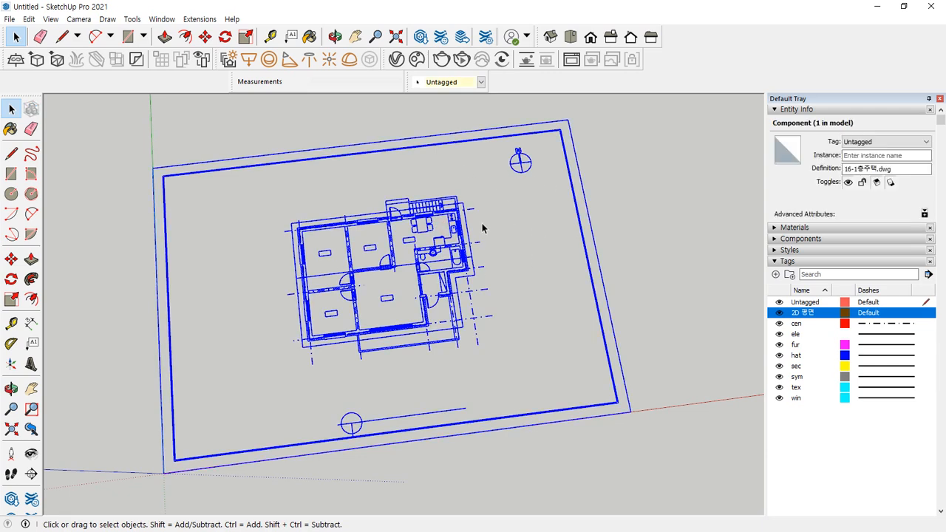
pyautogui.rightClick(458, 220)
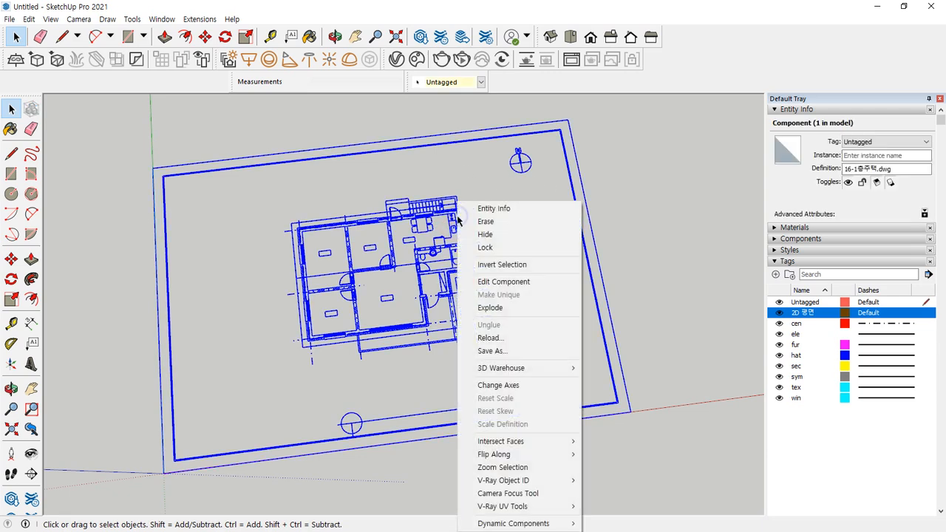
pyautogui.click(491, 308)
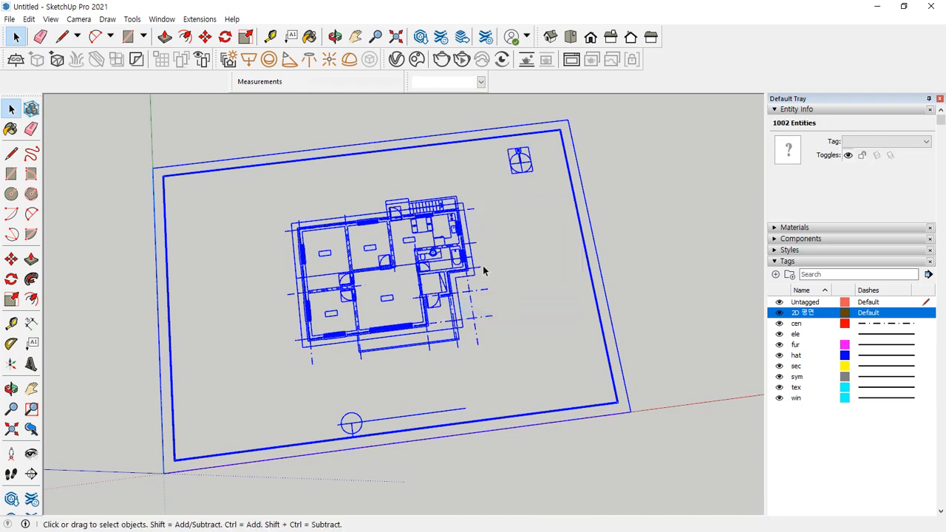
pyautogui.rightClick(460, 229)
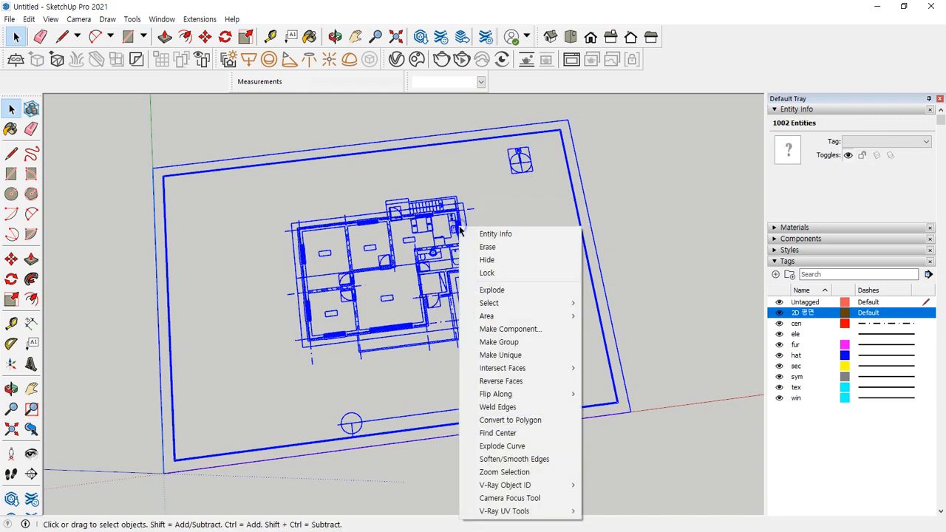
pyautogui.click(485, 290)
pyautogui.click(515, 283)
pyautogui.moveTo(515, 295); pyautogui.dragTo(509, 309, button='middle')
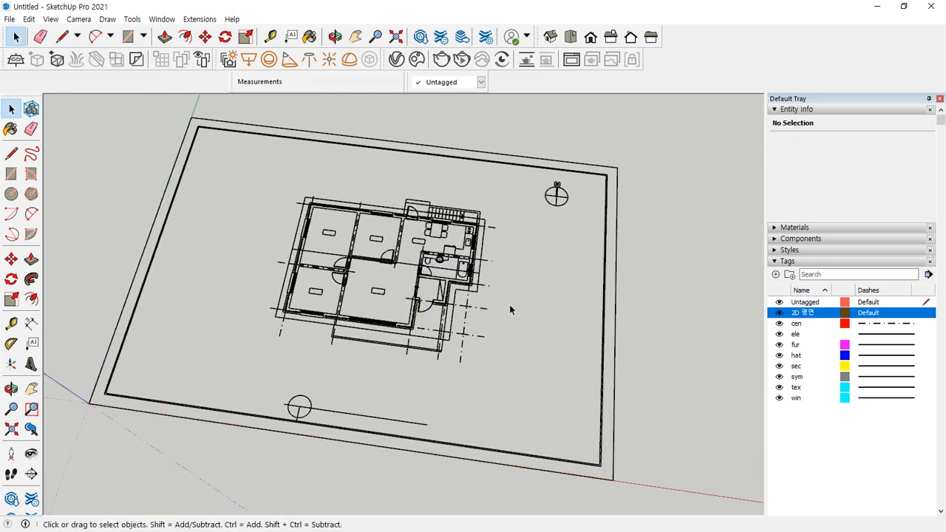
pyautogui.scroll(2, 509, 304)
pyautogui.keyDown('shift'); pyautogui.moveTo(409, 337); pyautogui.dragTo(478, 342, button='middle'); pyautogui.keyUp('shift')
pyautogui.moveTo(388, 375); pyautogui.dragTo(491, 359, button='middle')
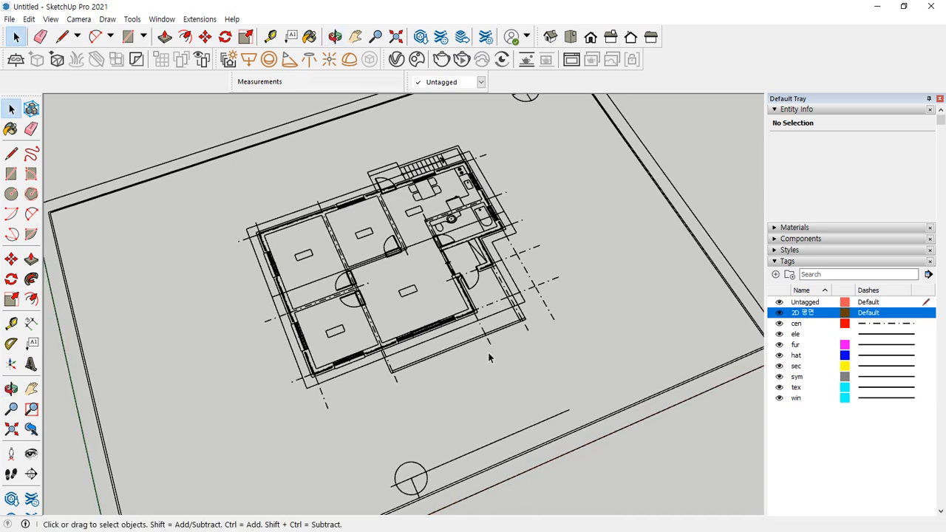
# Hide the ele, fur, sec and win tags
pyautogui.click(778, 336)
pyautogui.click(779, 336)
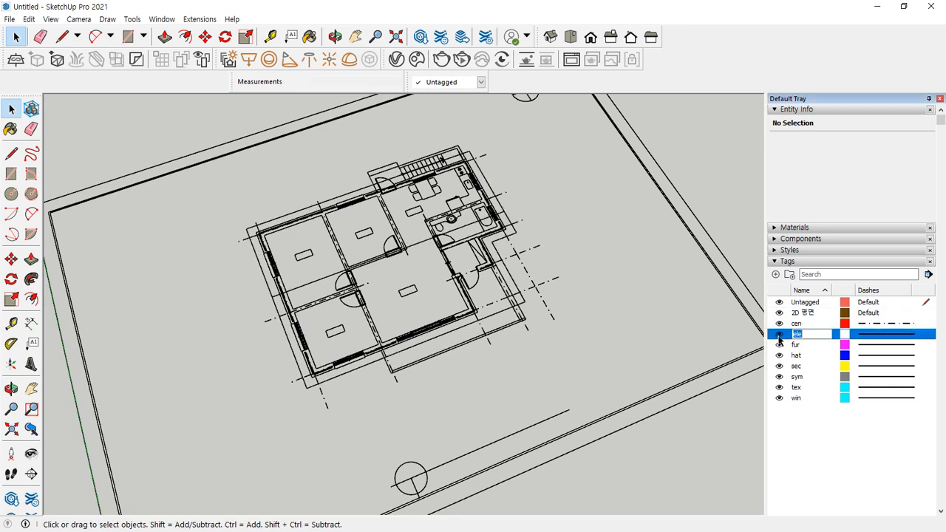
pyautogui.click(780, 339)
pyautogui.click(778, 346)
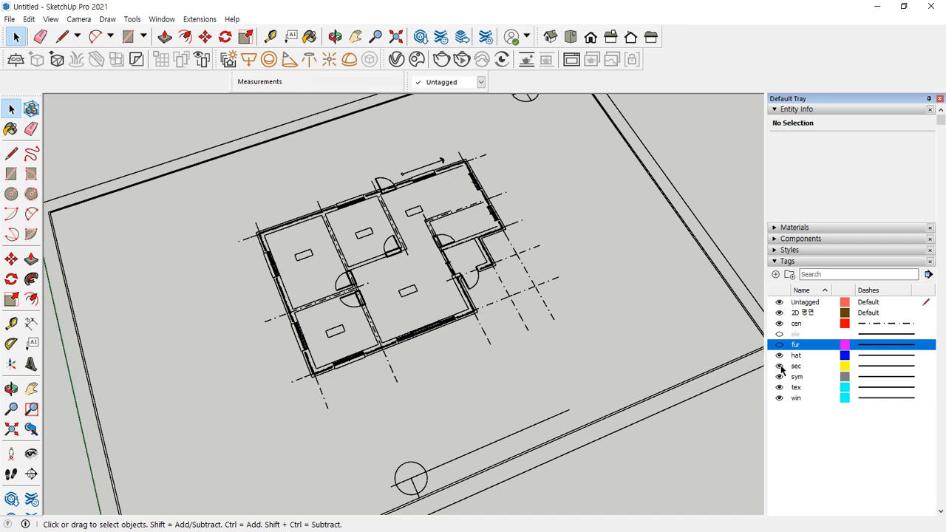
pyautogui.click(780, 367)
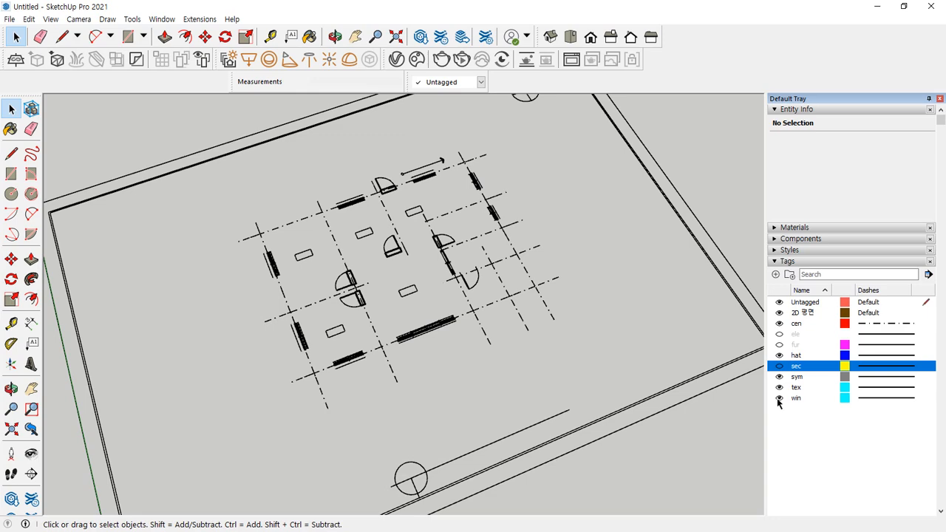
pyautogui.click(780, 398)
# Box-select the remaining site and sheet geometry and delete it
pyautogui.scroll(-3, 475, 351)
pyautogui.moveTo(513, 348); pyautogui.dragTo(703, 500, button='middle')
pyautogui.moveTo(701, 493); pyautogui.dragTo(119, 157)
pyautogui.press('Delete')
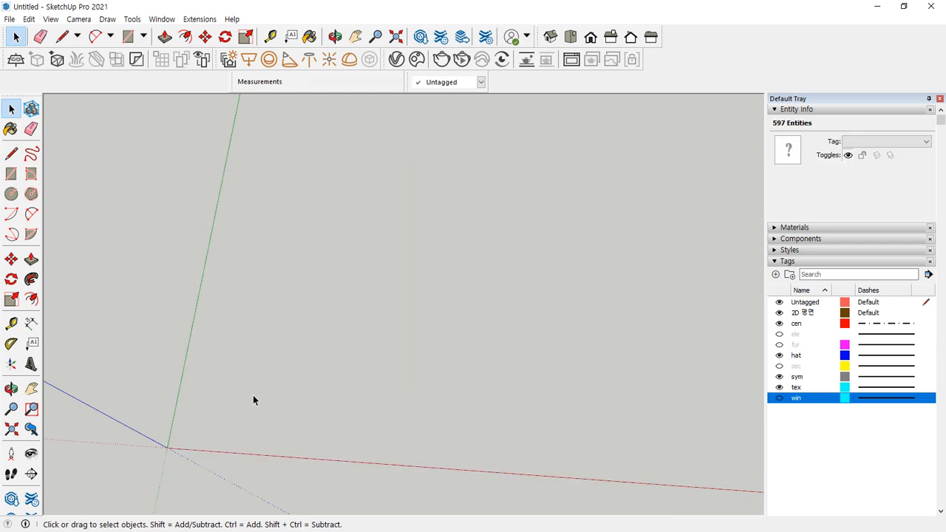
# Turn the ele, fur, sec and win tags back on
pyautogui.click(779, 334)
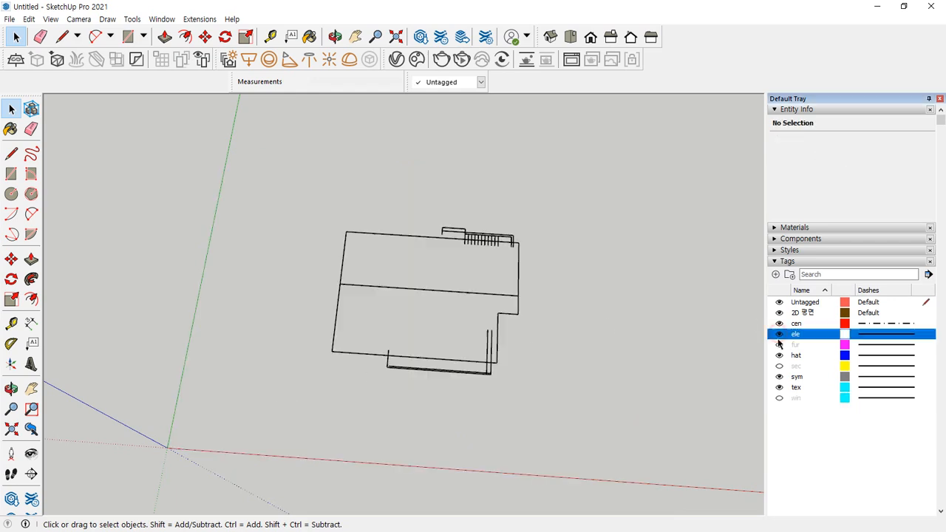
pyautogui.click(779, 344)
pyautogui.click(779, 366)
pyautogui.click(780, 398)
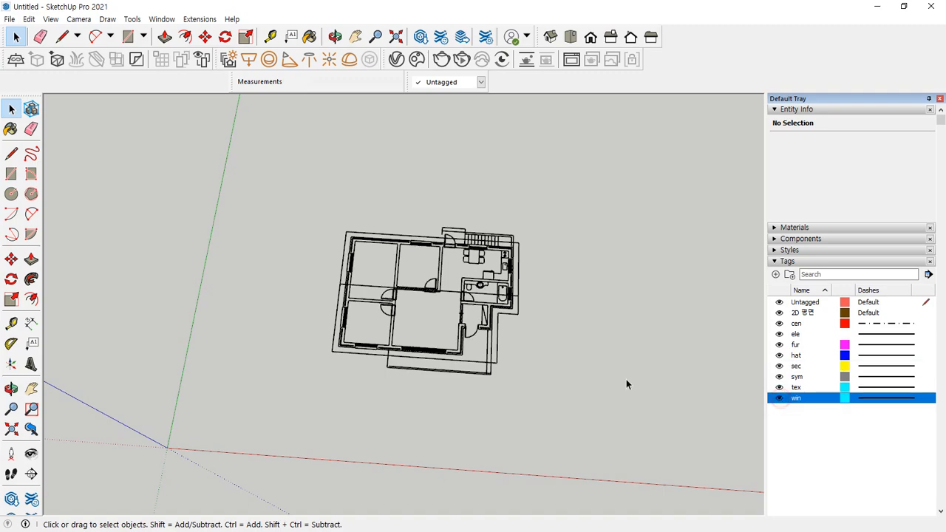
pyautogui.scroll(4, 414, 261)
pyautogui.moveTo(392, 334); pyautogui.dragTo(422, 247, button='middle')
pyautogui.moveTo(529, 288); pyautogui.dragTo(371, 196, button='middle')
pyautogui.scroll(8, 287, 471)
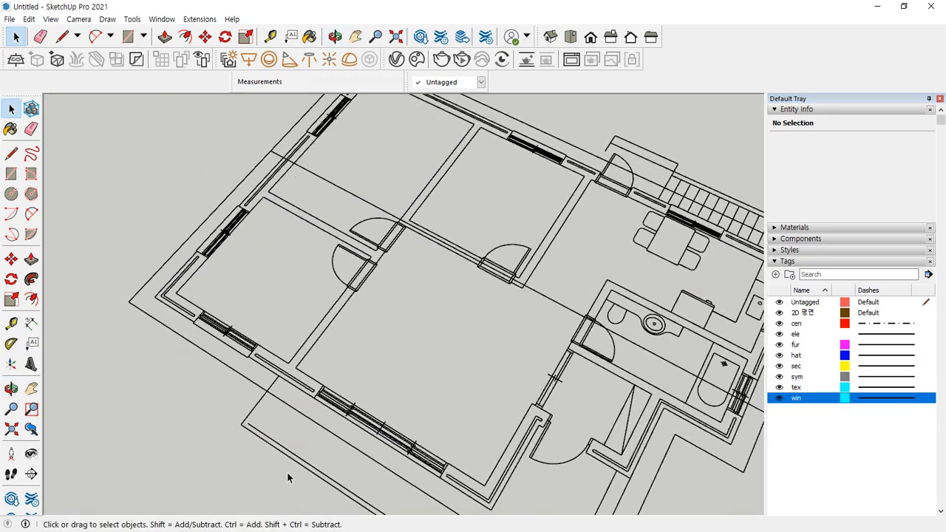
# Draw a line across the balcony wall corner, then delete the resulting face
pyautogui.press('l')
pyautogui.click(240, 418)
pyautogui.click(297, 343)
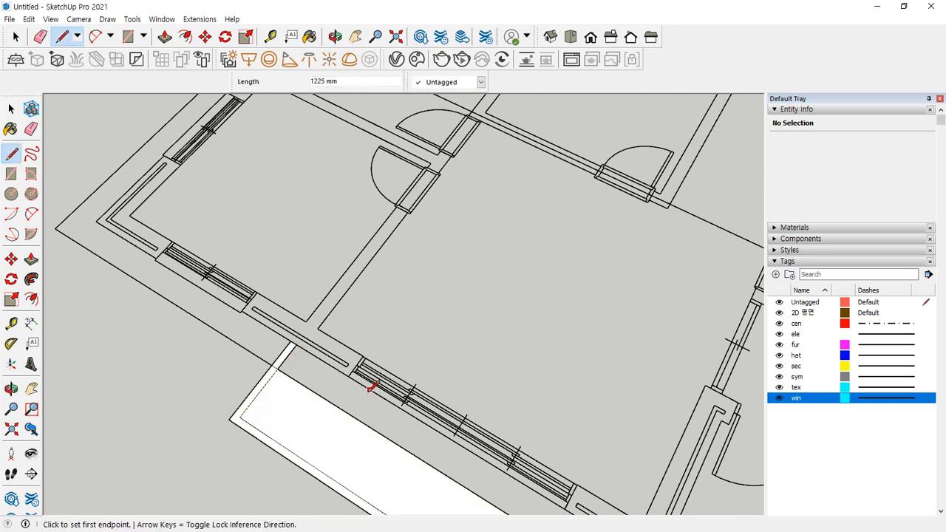
pyautogui.press('space')
pyautogui.click(286, 418)
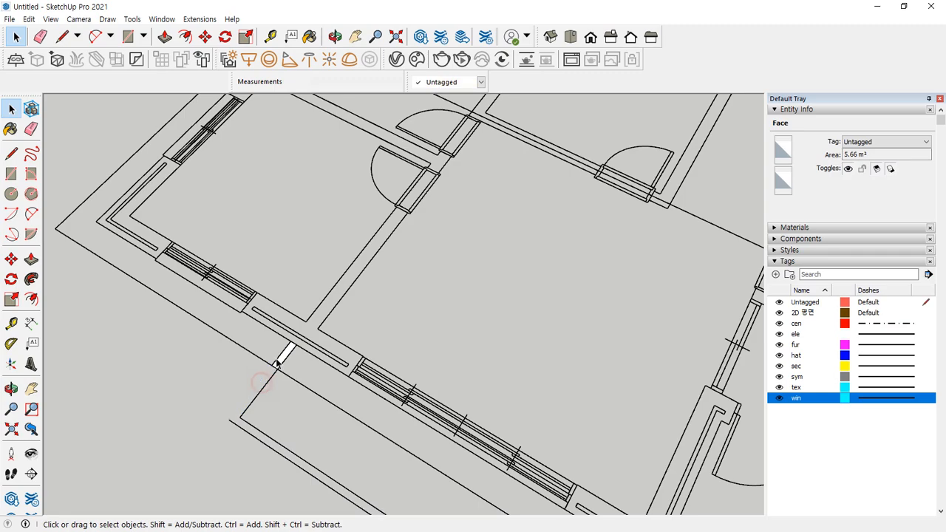
pyautogui.press('Delete')
pyautogui.scroll(5, 275, 379)
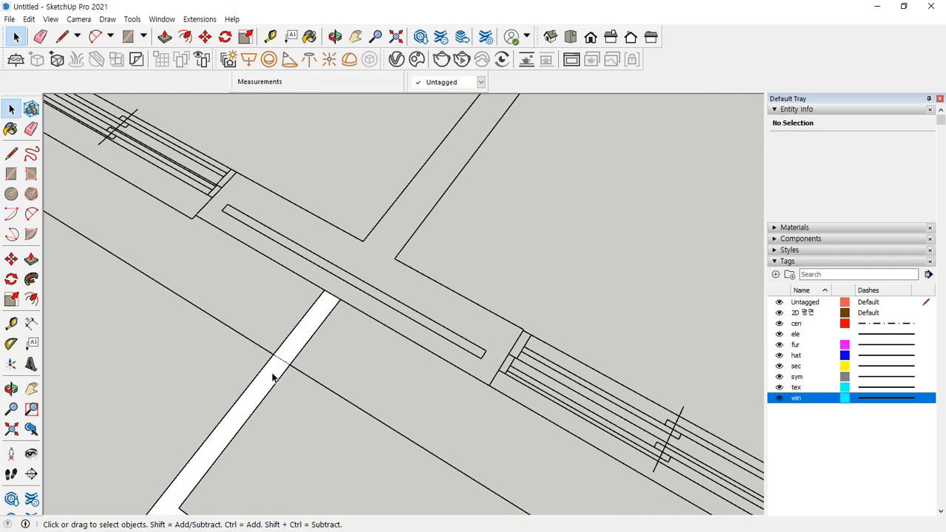
pyautogui.scroll(-4, 338, 380)
pyautogui.scroll(-5, 338, 380)
pyautogui.moveTo(337, 380); pyautogui.dragTo(397, 416, button='middle')
pyautogui.scroll(5, 449, 294)
pyautogui.scroll(1, 451, 294)
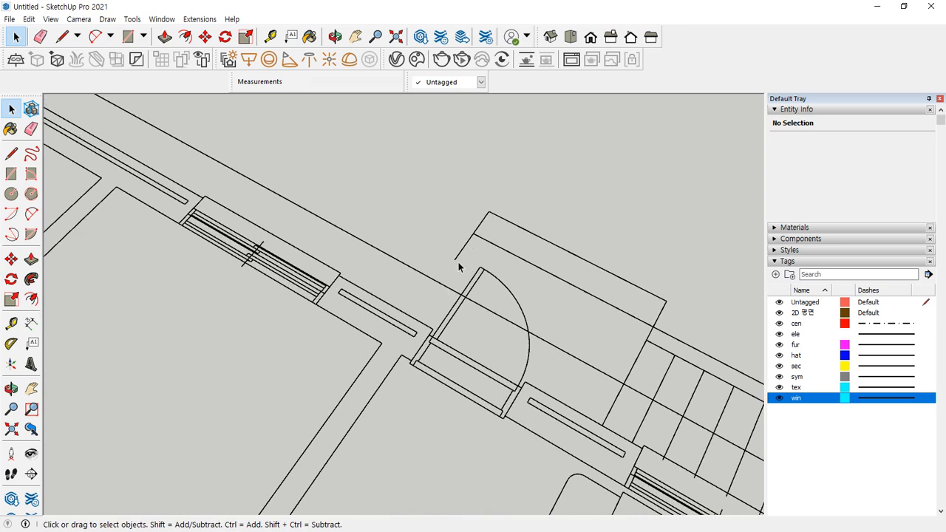
# Draw a line across the entrance door opening to close a face
pyautogui.press('l')
pyautogui.click(454, 260)
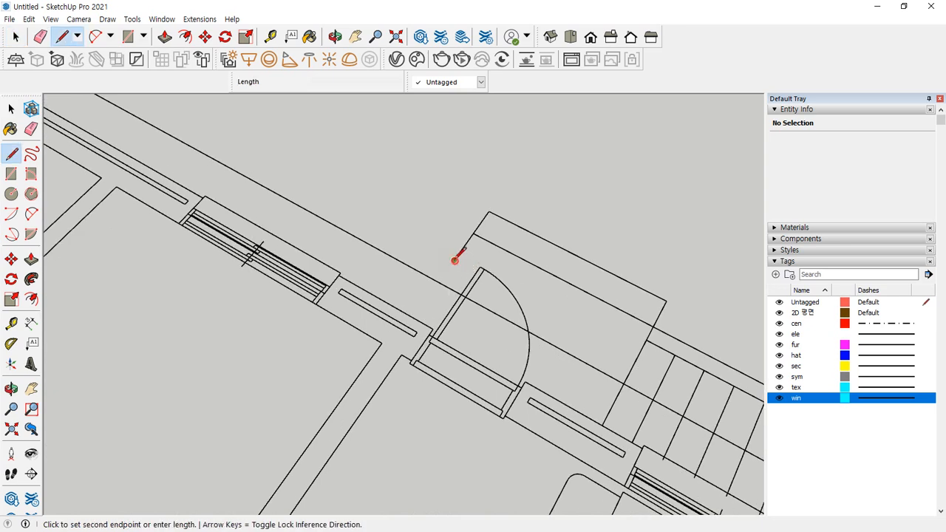
pyautogui.click(413, 318)
pyautogui.press('space')
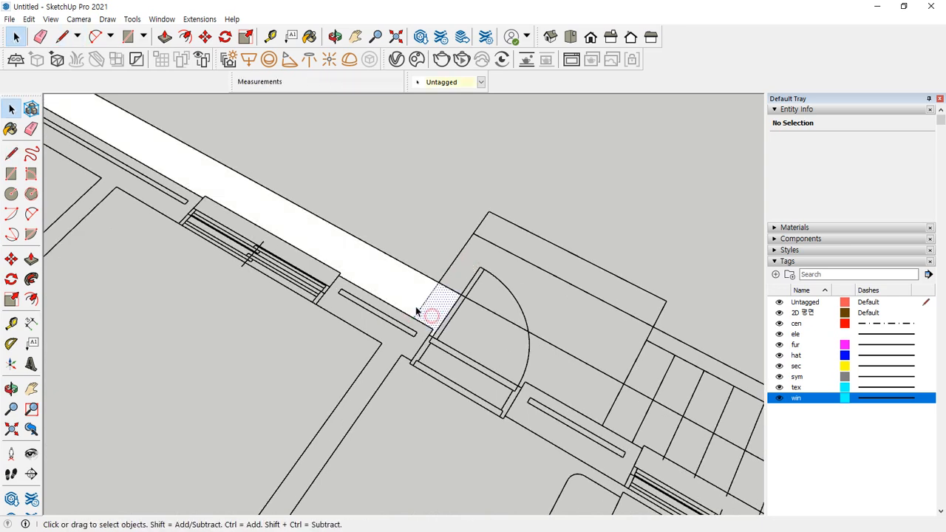
# Delete the stray interior line and the leftover short ele segment
pyautogui.scroll(-6, 401, 288)
pyautogui.moveTo(401, 288)
pyautogui.mouseDown(button='middle')
pyautogui.moveTo(278, 253)
pyautogui.moveTo(433, 264)
pyautogui.moveTo(239, 306)
pyautogui.moveTo(232, 332)
pyautogui.mouseUp(button='middle')
pyautogui.moveTo(234, 328); pyautogui.dragTo(216, 309)
pyautogui.press('Delete')
pyautogui.moveTo(105, 319); pyautogui.dragTo(180, 340)
pyautogui.press('Delete')
pyautogui.scroll(4, 400, 299)
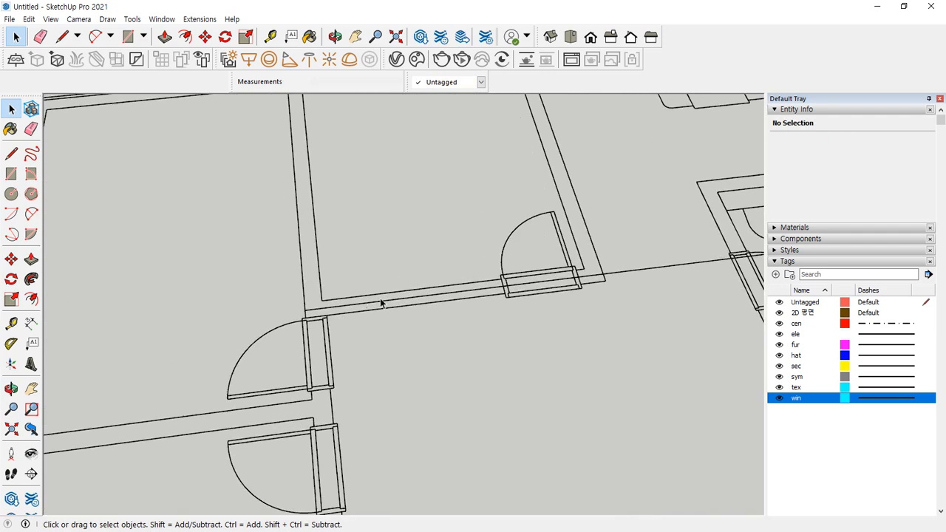
# Delete the stray wall edge and the loose door-jamb lines at the first door
pyautogui.click(379, 299)
pyautogui.press('Delete')
pyautogui.scroll(5, 533, 289)
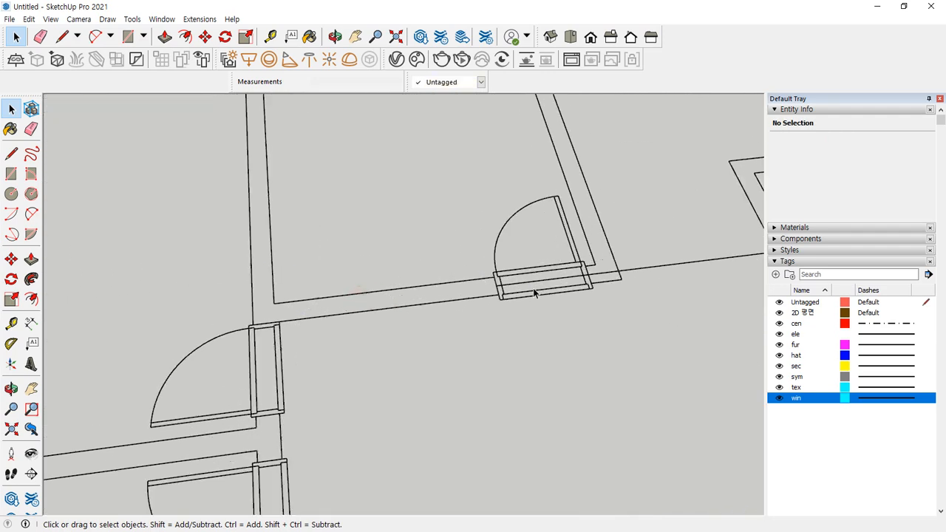
pyautogui.moveTo(415, 273); pyautogui.dragTo(456, 297)
pyautogui.press('Delete')
pyautogui.moveTo(510, 287); pyautogui.dragTo(488, 252)
pyautogui.press('Delete')
# Delete the leftover wall-line segments and the long stray line beside that door
pyautogui.moveTo(702, 271); pyautogui.dragTo(259, 284, button='middle')
pyautogui.press('Delete')
pyautogui.moveTo(298, 270); pyautogui.dragTo(374, 247)
pyautogui.press('Delete')
pyautogui.moveTo(531, 272); pyautogui.dragTo(501, 205)
pyautogui.press('Delete')
# At the right-hand door, delete the short jamb lines and both parts of the long diagonal line
pyautogui.scroll(-5, 536, 271)
pyautogui.keyDown('shift'); pyautogui.moveTo(615, 271); pyautogui.dragTo(191, 273, button='middle'); pyautogui.keyUp('shift')
pyautogui.scroll(7, 276, 250)
pyautogui.moveTo(282, 261); pyautogui.dragTo(283, 260)
pyautogui.press('Delete')
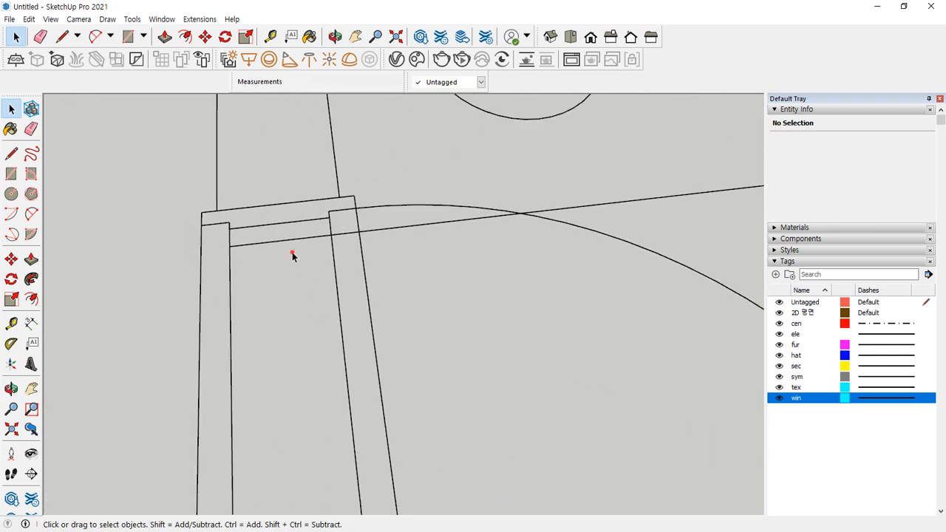
pyautogui.moveTo(296, 227); pyautogui.dragTo(379, 256)
pyautogui.press('Delete')
pyautogui.moveTo(439, 246); pyautogui.dragTo(412, 217)
pyautogui.press('Delete')
pyautogui.moveTo(712, 210); pyautogui.dragTo(681, 183)
pyautogui.press('Delete')
# Near the bathtub, delete the stray horizontal line segments
pyautogui.scroll(-3, 618, 220)
pyautogui.scroll(-6, 613, 233)
pyautogui.keyDown('shift'); pyautogui.moveTo(608, 242); pyautogui.dragTo(52, 299, button='middle'); pyautogui.keyUp('shift')
pyautogui.scroll(2, 331, 229)
pyautogui.keyDown('shift'); pyautogui.moveTo(505, 250); pyautogui.dragTo(406, 277, button='middle'); pyautogui.keyUp('shift')
pyautogui.press('space')
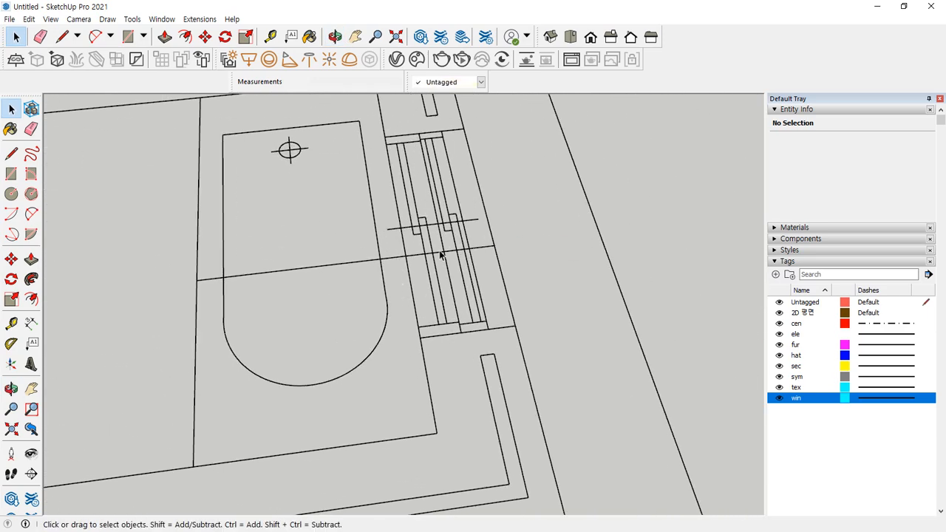
pyautogui.scroll(2, 417, 256)
pyautogui.scroll(2, 416, 256)
pyautogui.click(427, 263)
pyautogui.press('Delete')
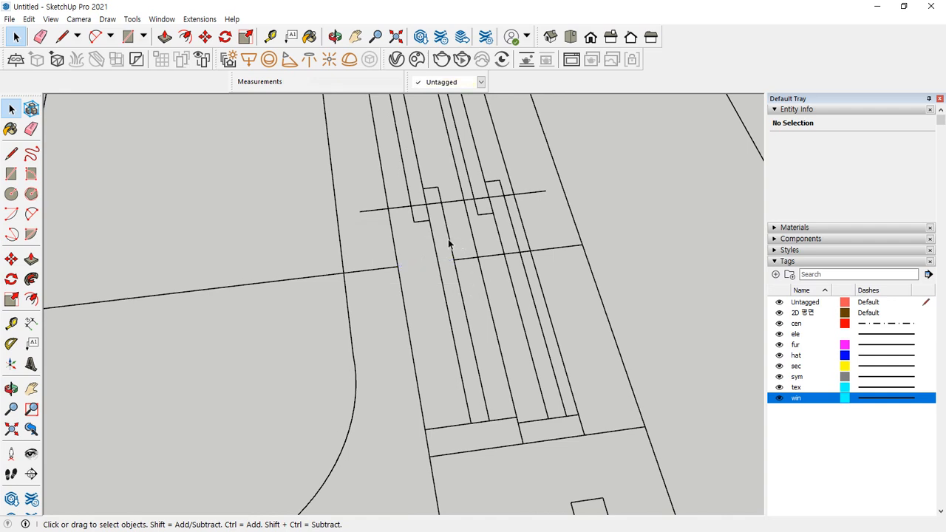
pyautogui.moveTo(439, 245); pyautogui.dragTo(559, 288)
pyautogui.press('Delete')
# Delete the remaining horizontal line and the short edge left of the bathtub
pyautogui.click(262, 285)
pyautogui.scroll(-3, 261, 292)
pyautogui.press('Delete')
pyautogui.click(111, 273)
pyautogui.moveTo(110, 272); pyautogui.dragTo(183, 308)
pyautogui.press('Delete')
# Delete the stray diagonal and bottom edges at the right outer wall, plus two outermost corner edges
pyautogui.scroll(-3, 220, 320)
pyautogui.scroll(-6, 481, 294)
pyautogui.moveTo(506, 363); pyautogui.dragTo(484, 372)
pyautogui.press('Delete')
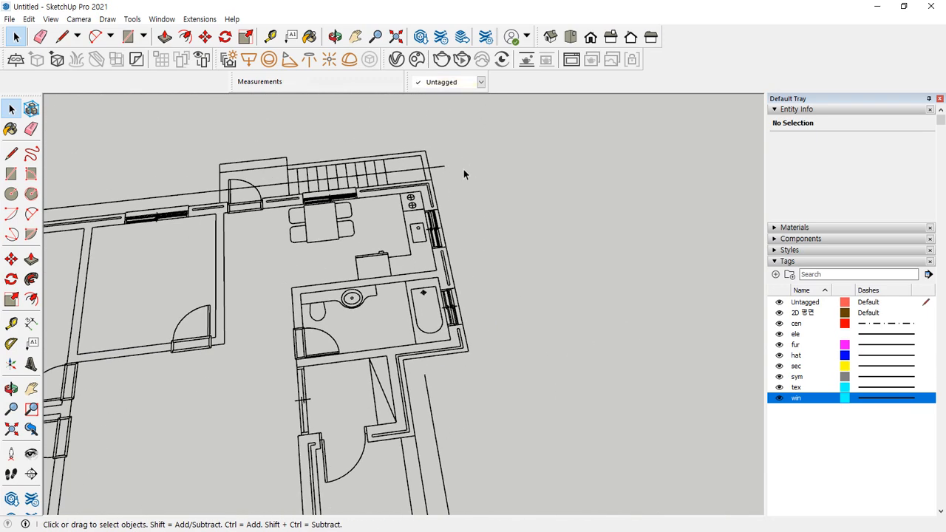
pyautogui.keyDown('shift'); pyautogui.moveTo(176, 197); pyautogui.dragTo(508, 172, button='middle'); pyautogui.keyUp('shift')
pyautogui.moveTo(339, 169); pyautogui.dragTo(313, 207)
pyautogui.press('Delete')
# At the plan's bottom-left corner, delete the stray edge, the long diagonal and the short edge
pyautogui.scroll(-3, 309, 265)
pyautogui.keyDown('shift'); pyautogui.moveTo(350, 348); pyautogui.dragTo(244, 190, button='middle'); pyautogui.keyUp('shift')
pyautogui.scroll(3, 322, 315)
pyautogui.moveTo(334, 305); pyautogui.dragTo(305, 278)
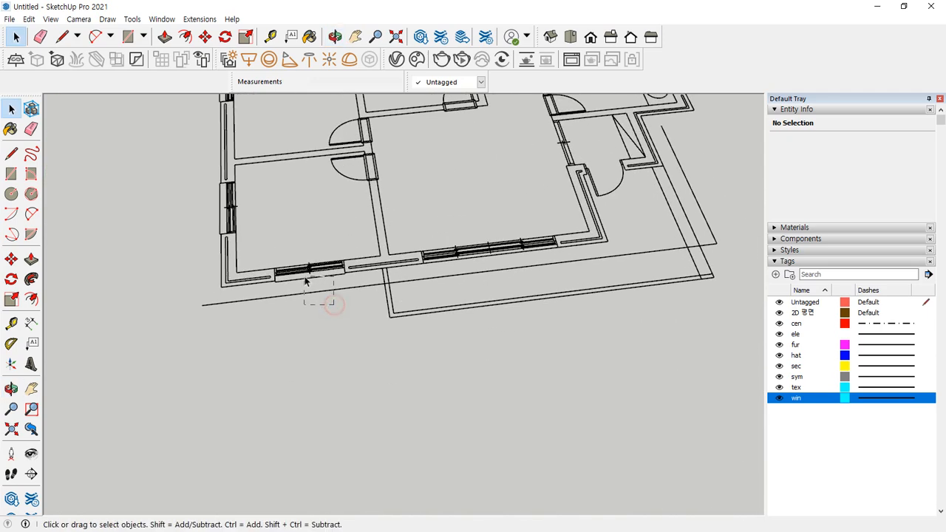
pyautogui.press('Delete')
pyautogui.scroll(4, 381, 278)
pyautogui.moveTo(372, 258); pyautogui.dragTo(435, 301)
pyautogui.moveTo(498, 291); pyautogui.dragTo(469, 265)
pyautogui.press('Delete')
pyautogui.moveTo(368, 262); pyautogui.dragTo(423, 297)
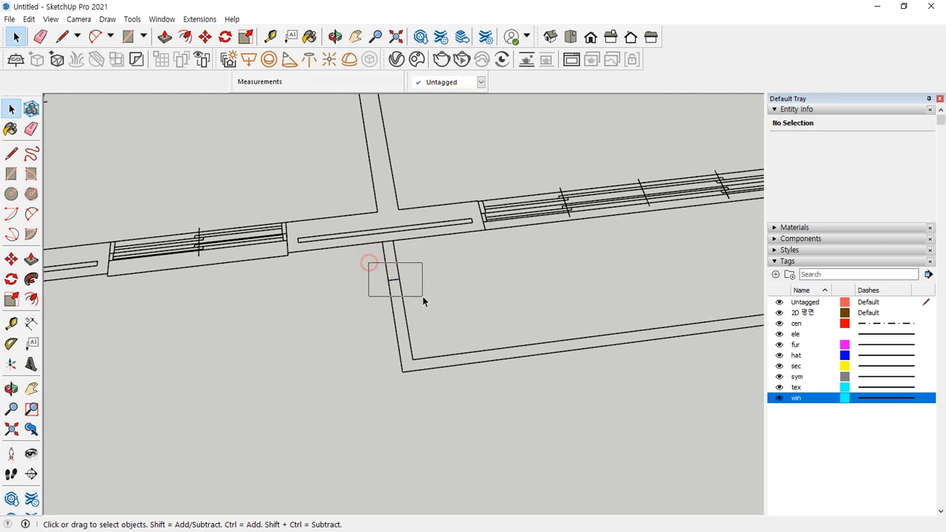
pyautogui.press('Delete')
# At the plan's right-hand corner, delete the short horizontal edge and the long diagonal edge
pyautogui.scroll(-5, 423, 297)
pyautogui.keyDown('shift'); pyautogui.moveTo(467, 264); pyautogui.dragTo(189, 297, button='middle'); pyautogui.keyUp('shift')
pyautogui.scroll(2, 420, 289)
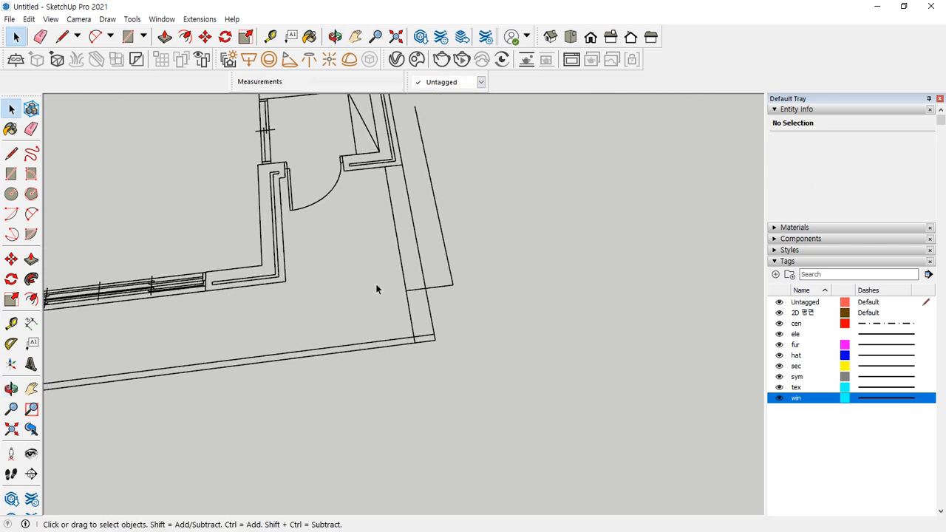
pyautogui.press('Delete')
pyautogui.moveTo(381, 274); pyautogui.dragTo(440, 269)
pyautogui.press('Delete')
# Delete the stray line segments crossing the stair treads by the kitchen
pyautogui.scroll(-6, 466, 281)
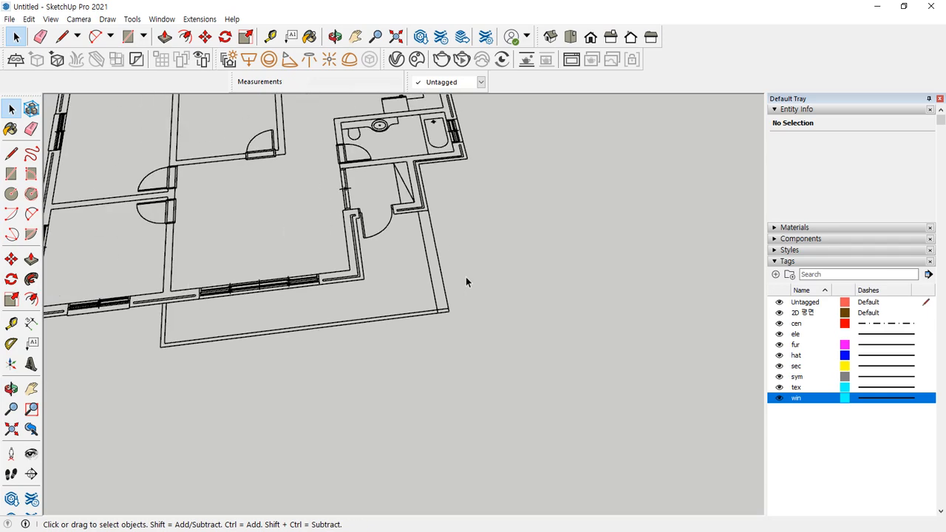
pyautogui.scroll(2, 466, 255)
pyautogui.scroll(2, 259, 181)
pyautogui.scroll(3, 161, 191)
pyautogui.scroll(2, 161, 191)
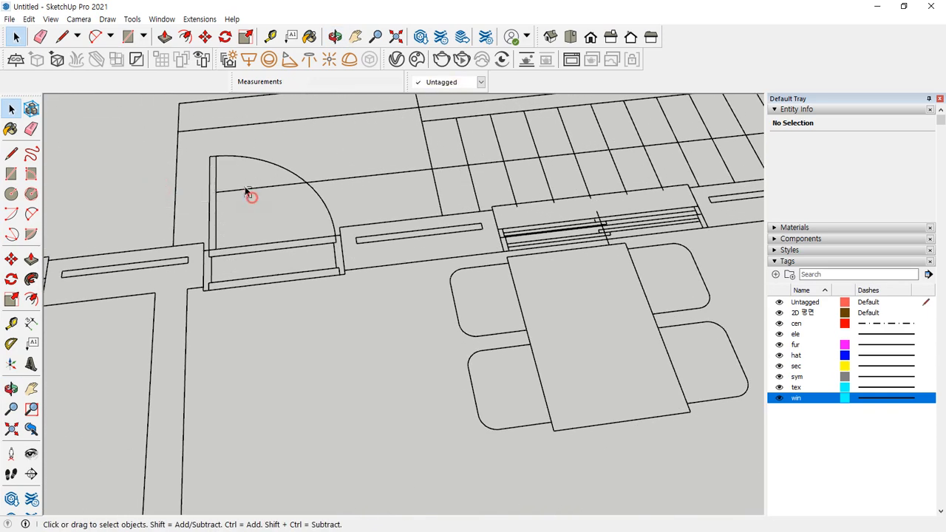
pyautogui.moveTo(407, 148); pyautogui.dragTo(583, 170)
pyautogui.moveTo(640, 191); pyautogui.dragTo(144, 212, button='middle')
pyautogui.moveTo(166, 229); pyautogui.dragTo(289, 229)
pyautogui.moveTo(257, 188); pyautogui.dragTo(424, 208)
pyautogui.press('Delete')
pyautogui.moveTo(285, 212); pyautogui.dragTo(281, 189)
pyautogui.press('Delete')
pyautogui.moveTo(417, 209); pyautogui.dragTo(400, 181)
pyautogui.press('Delete')
pyautogui.scroll(-6, 516, 218)
pyautogui.moveTo(436, 238); pyautogui.dragTo(394, 339, button='middle')
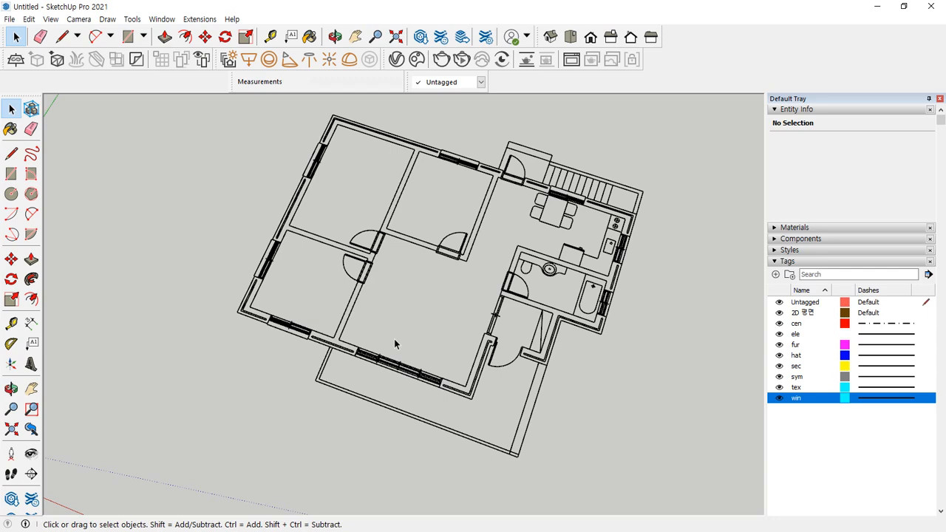
# Select all the floor-plan edges and put them on the 2D 평면 tag
pyautogui.moveTo(415, 332); pyautogui.dragTo(324, 346, button='middle')
pyautogui.moveTo(116, 123); pyautogui.dragTo(552, 504)
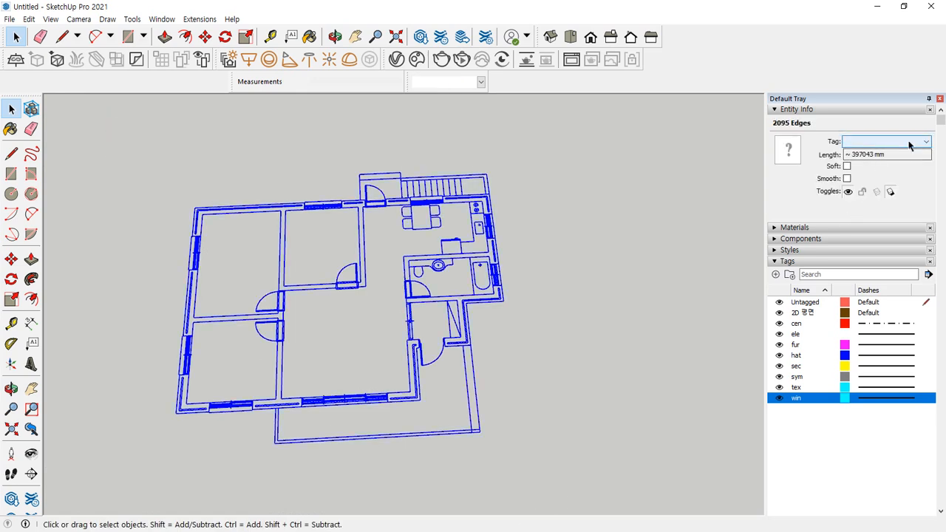
pyautogui.click(913, 142)
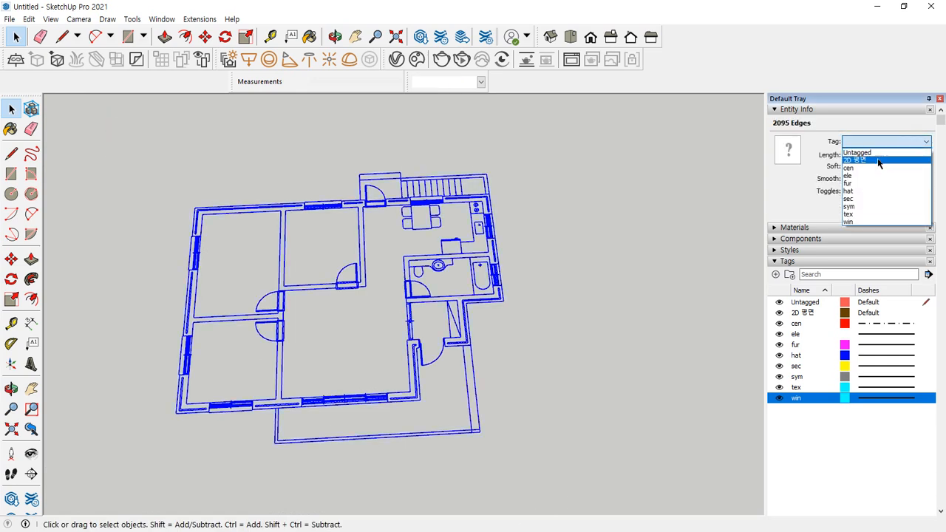
pyautogui.click(878, 163)
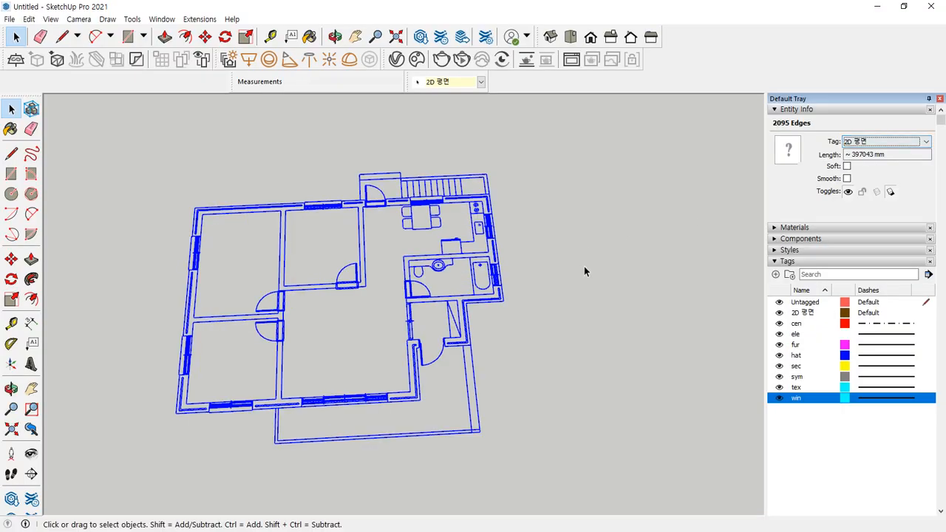
# Make the whole plan one group tagged 2D 평면, then select tags cen through win
pyautogui.click(507, 293)
pyautogui.moveTo(479, 150); pyautogui.dragTo(0, 531)
pyautogui.moveTo(92, 515); pyautogui.dragTo(92, 514)
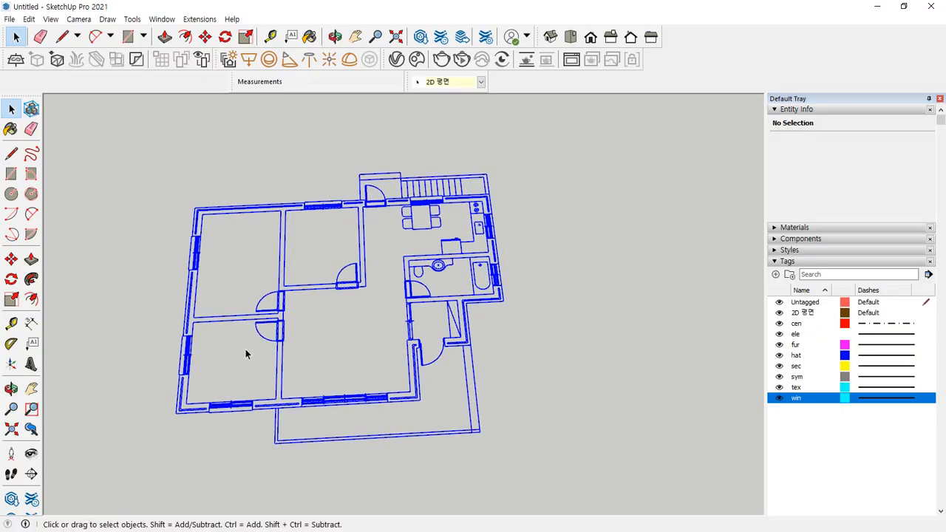
pyautogui.rightClick(283, 296)
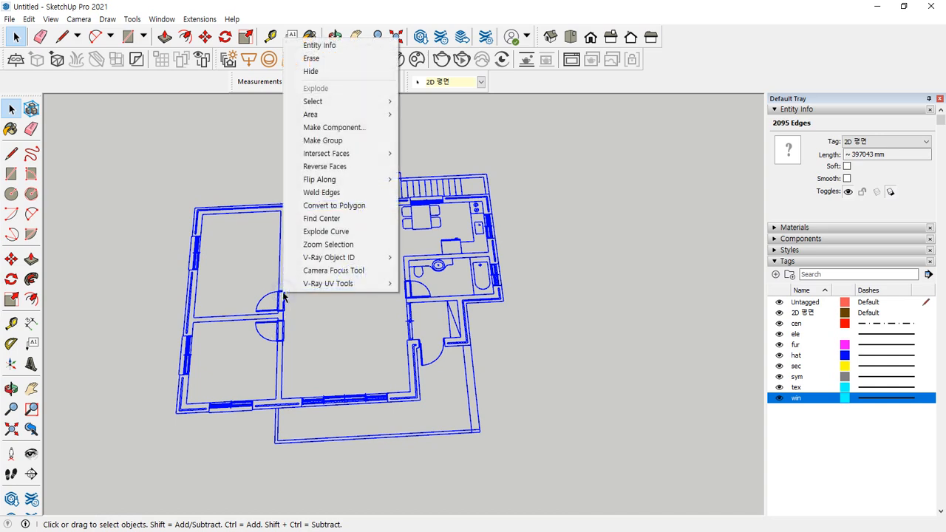
pyautogui.click(353, 140)
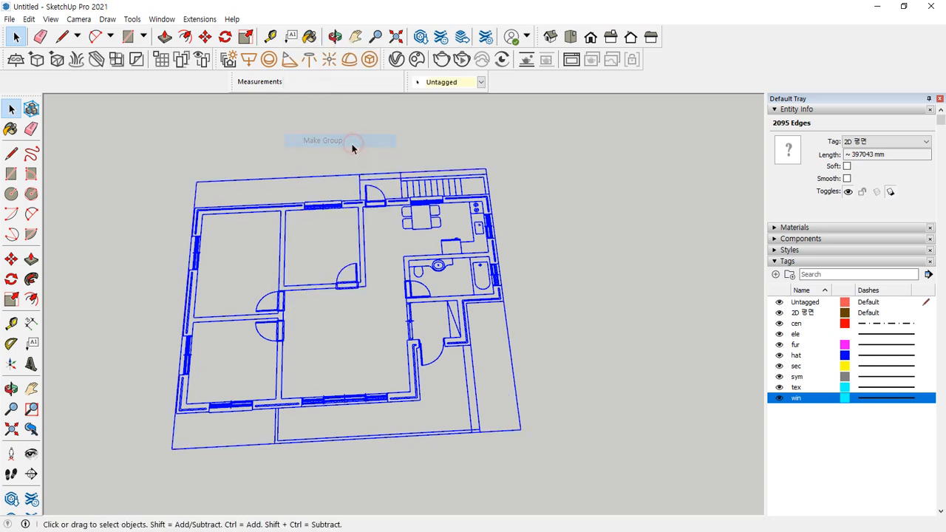
pyautogui.click(874, 142)
pyautogui.click(869, 162)
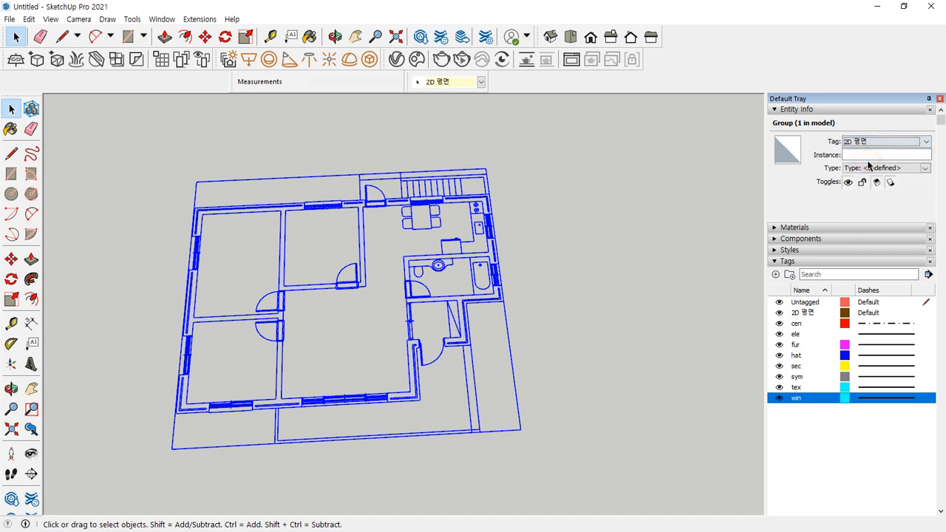
pyautogui.click(797, 326)
pyautogui.keyDown('shift'); pyautogui.click(794, 399); pyautogui.keyUp('shift')
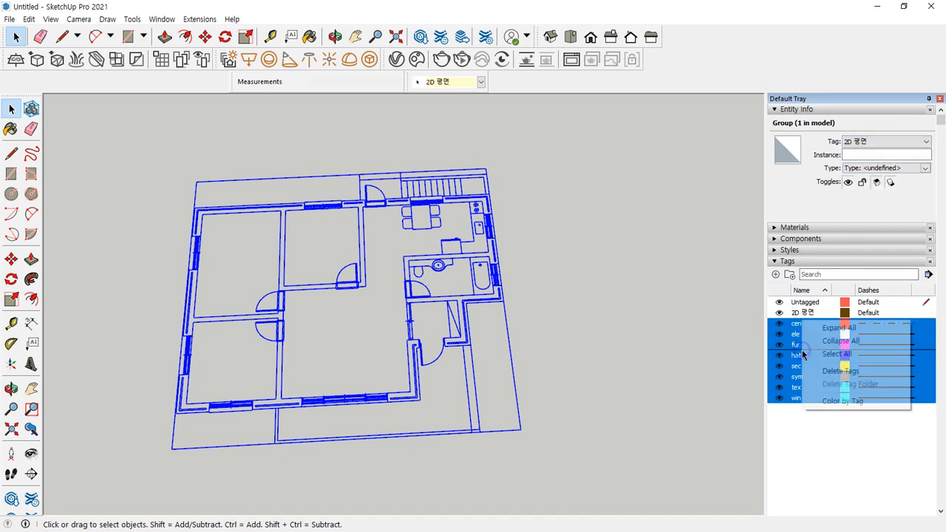
# Delete the selected cen-to-win tags, confirming the deletion dialog
pyautogui.rightClick(799, 323)
pyautogui.click(854, 371)
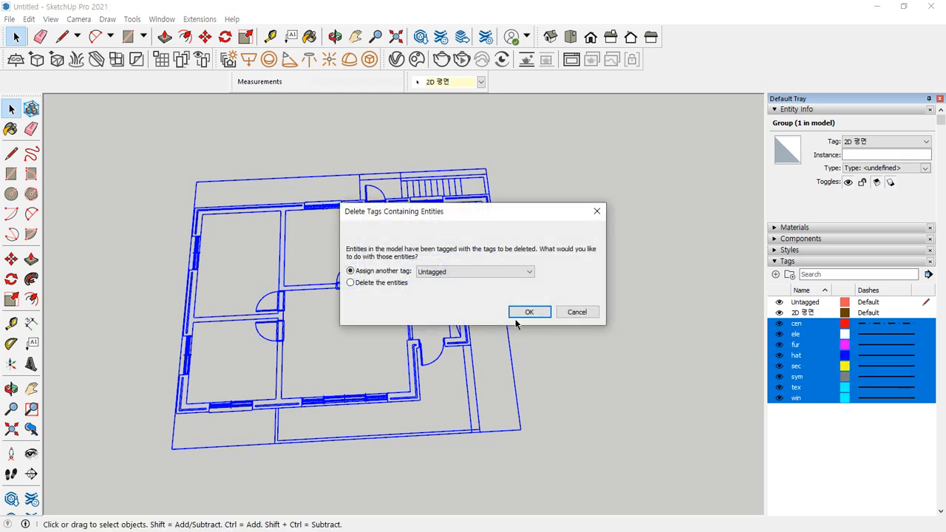
pyautogui.click(350, 283)
pyautogui.click(522, 313)
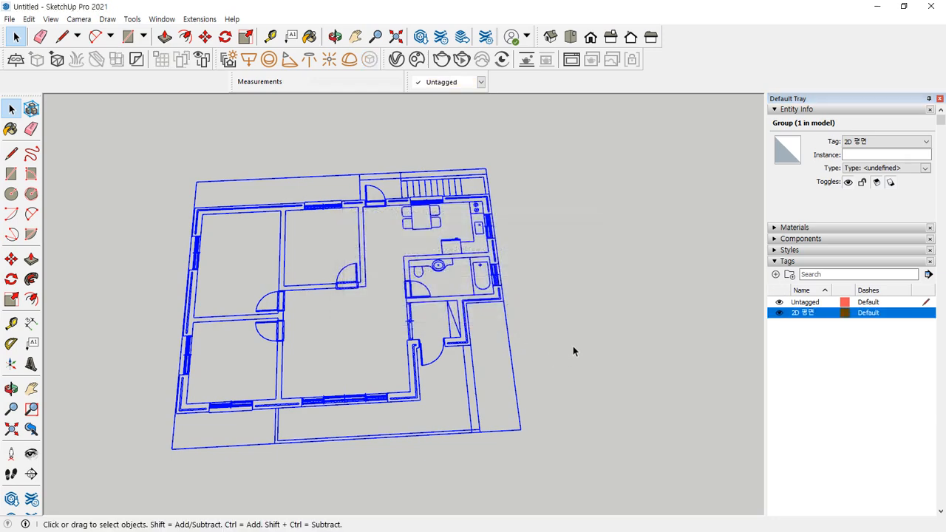
pyautogui.click(606, 338)
pyautogui.click(577, 338)
pyautogui.click(331, 358)
# Orbit and zoom around the floor plan to review it
pyautogui.moveTo(562, 271); pyautogui.dragTo(403, 235, button='middle')
pyautogui.click(616, 380)
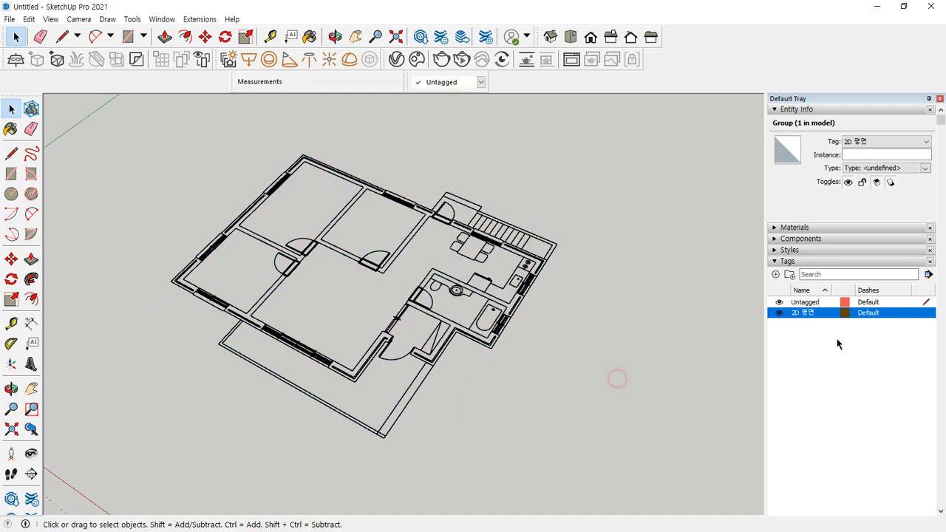
pyautogui.scroll(3, 304, 199)
pyautogui.moveTo(183, 268); pyautogui.dragTo(479, 233, button='middle')
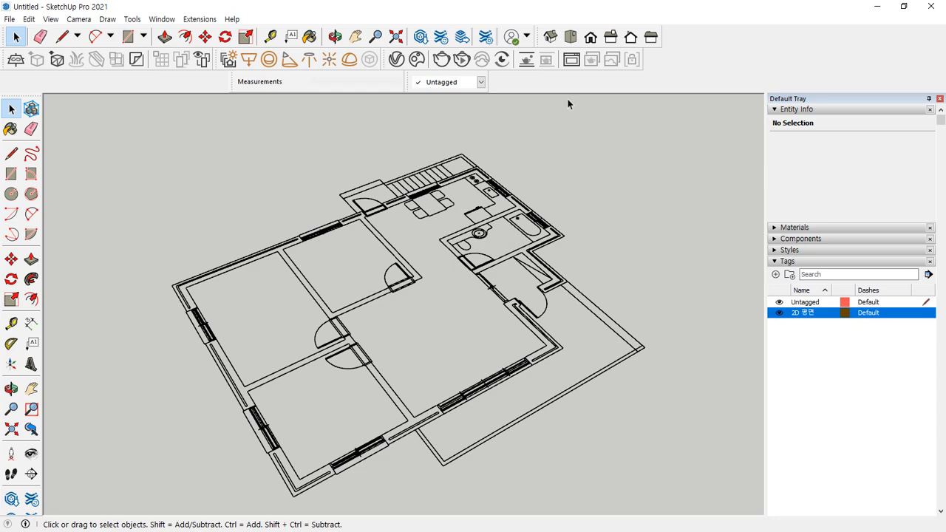
pyautogui.scroll(2, 431, 342)
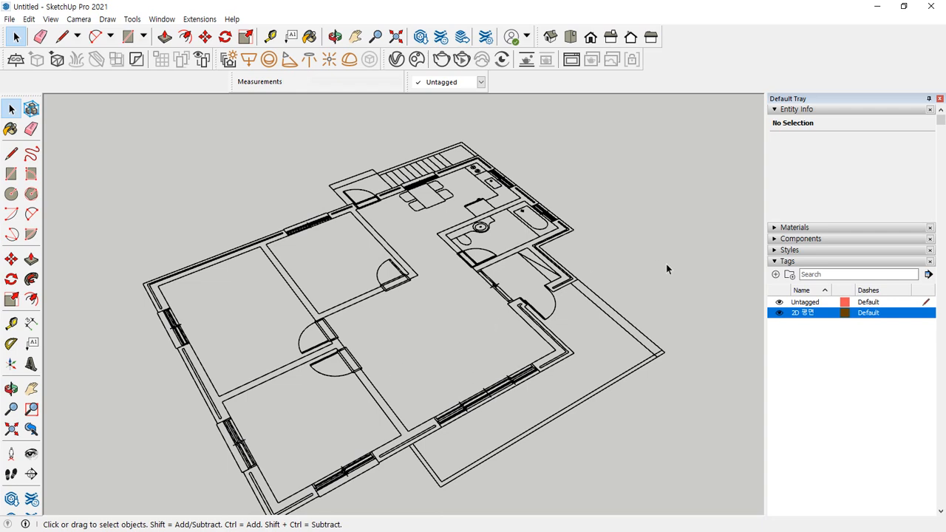
pyautogui.scroll(3, 330, 284)
pyautogui.scroll(-2, 303, 288)
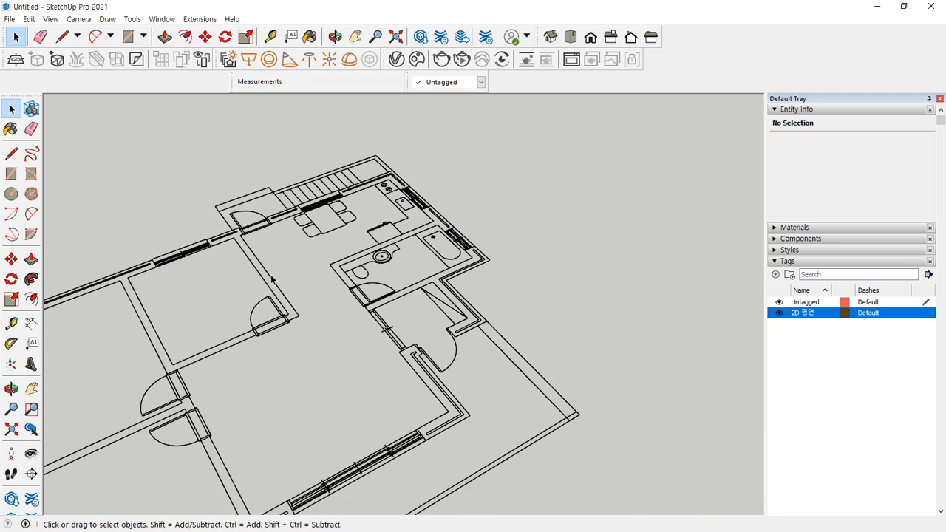
pyautogui.scroll(-3, 301, 278)
pyautogui.scroll(1, 279, 307)
# Copy the floor-plan group with Move and Ctrl, placing the copy beside the original
pyautogui.click(260, 321)
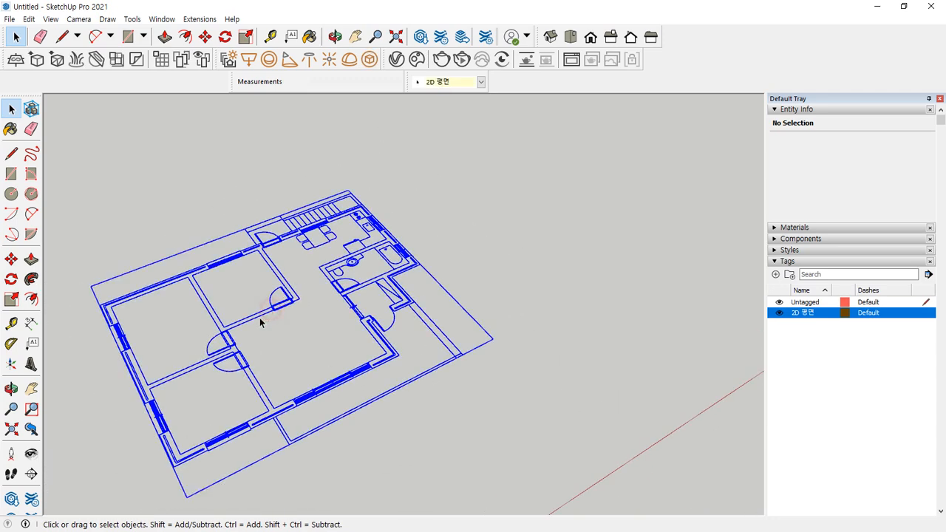
pyautogui.scroll(2, 259, 324)
pyautogui.press('m')
pyautogui.press('ctrl')
pyautogui.click(171, 466)
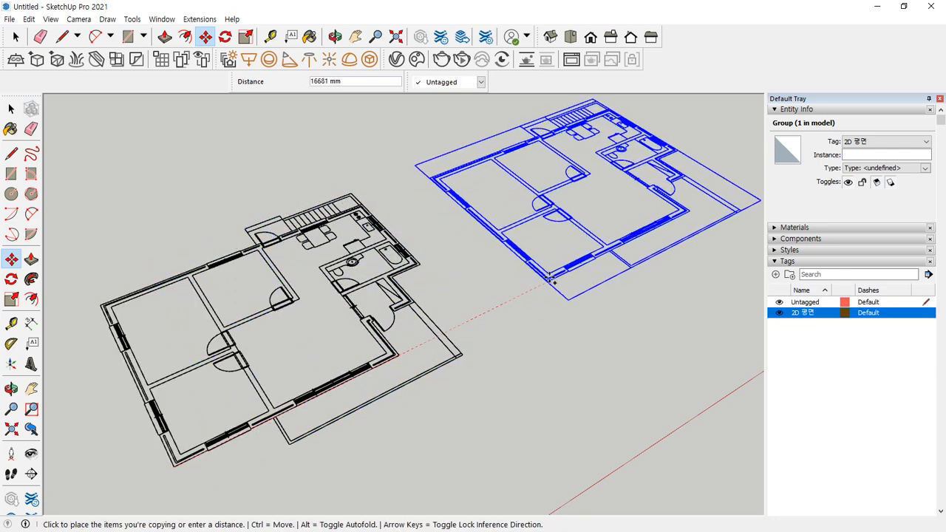
pyautogui.click(560, 274)
pyautogui.press('space')
pyautogui.click(541, 321)
pyautogui.keyDown('shift'); pyautogui.moveTo(560, 310); pyautogui.dragTo(285, 395, button='middle'); pyautogui.keyUp('shift')
# Explode the floor-plan group into loose edges
pyautogui.click(353, 346)
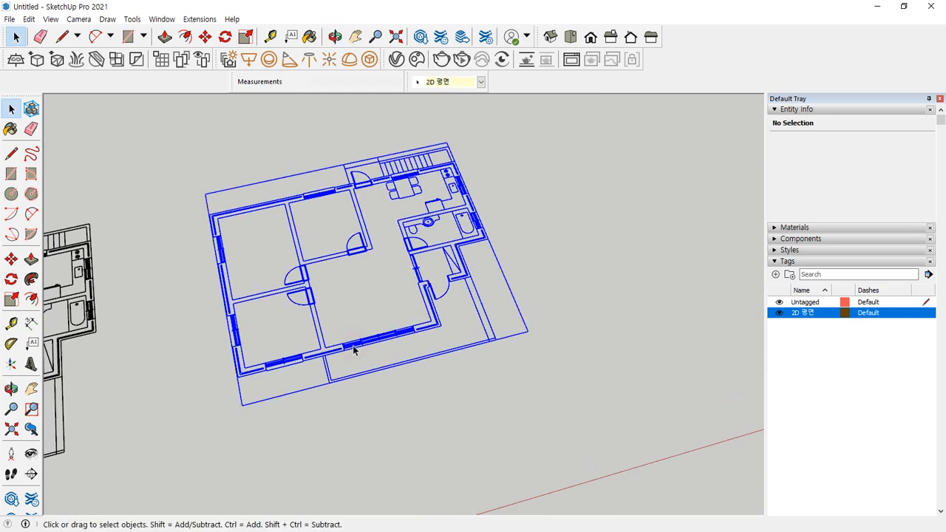
pyautogui.rightClick(353, 345)
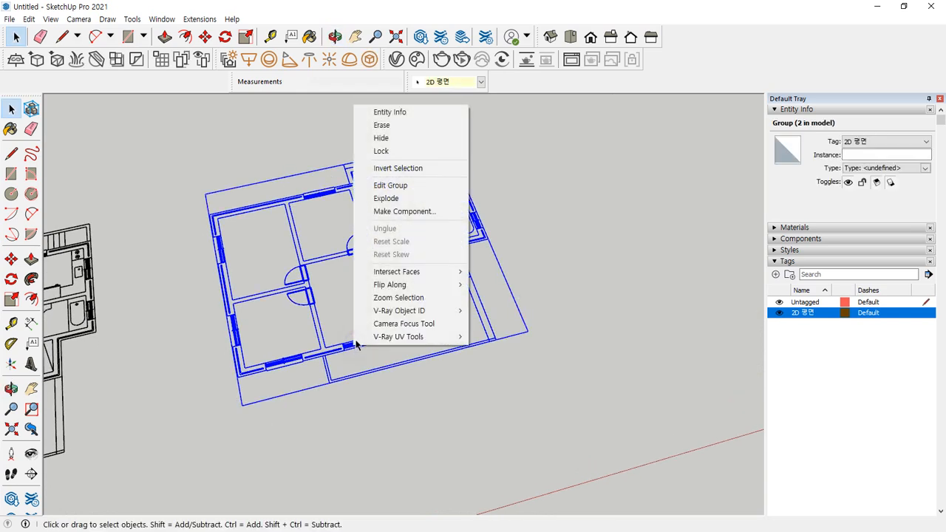
pyautogui.click(420, 198)
pyautogui.click(499, 219)
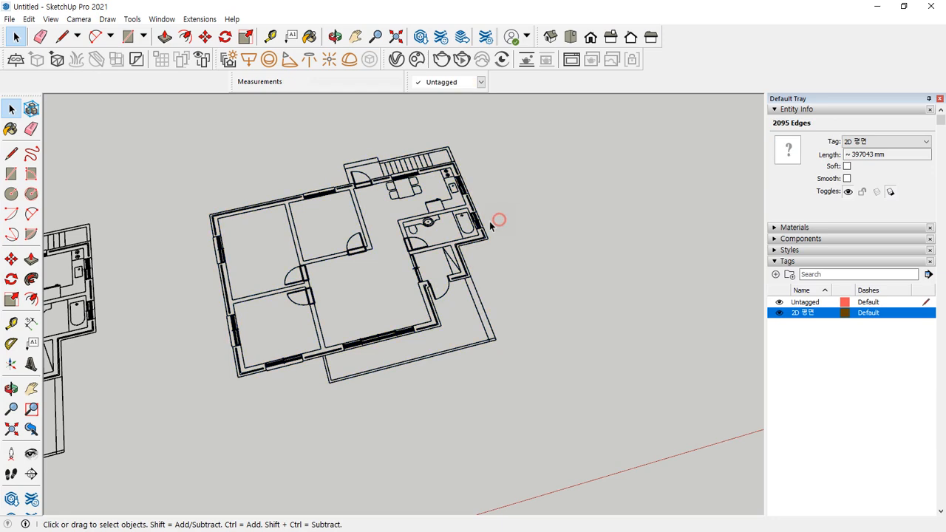
pyautogui.moveTo(493, 224); pyautogui.dragTo(384, 239, button='middle')
# Draw a rectangle of about 16659 × 17228 mm enclosing the whole plan
pyautogui.press('m')
pyautogui.press('space')
pyautogui.press('r')
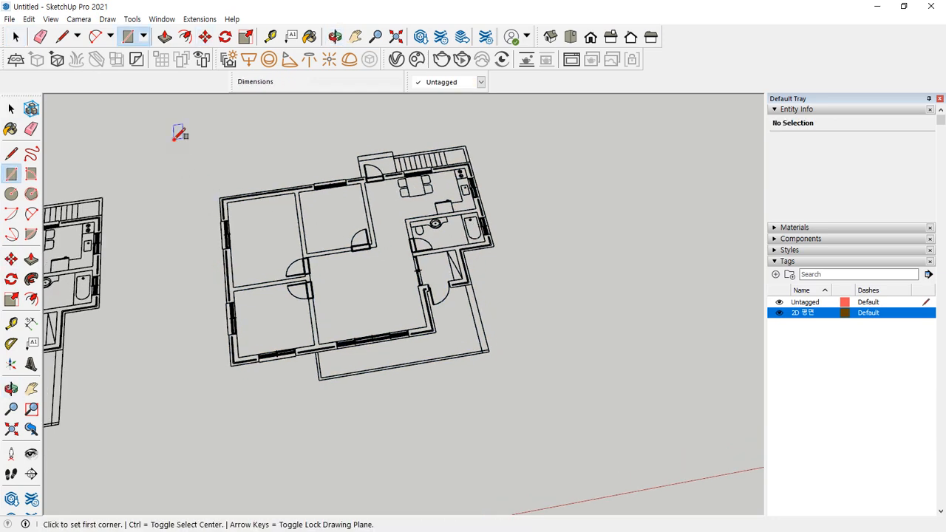
pyautogui.click(173, 139)
pyautogui.click(582, 398)
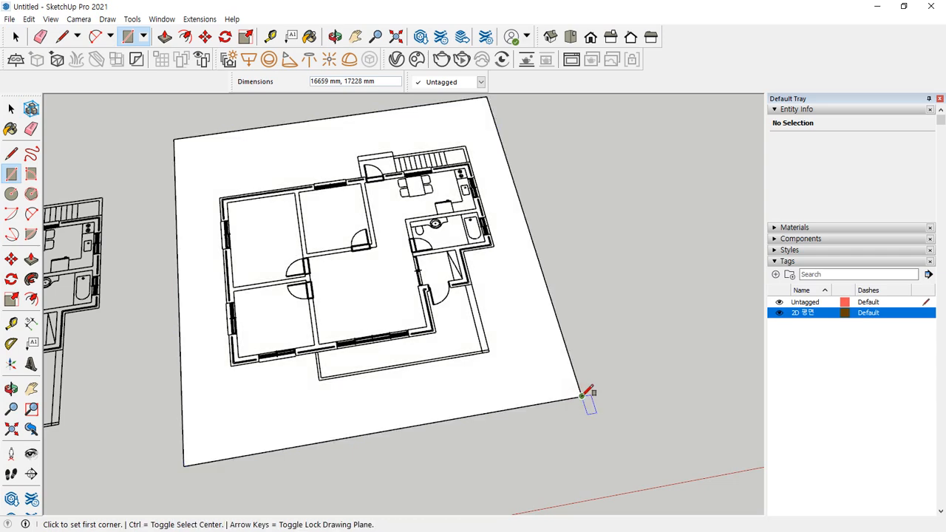
pyautogui.press('space')
# Check the large face, then window-select all 2095 floor-plan edges
pyautogui.click(470, 316)
pyautogui.click(491, 335)
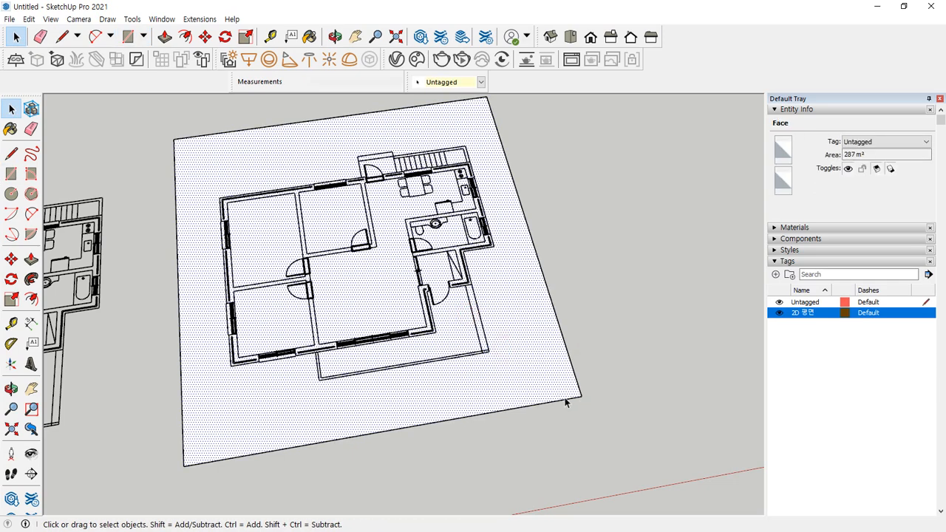
pyautogui.click(586, 323)
pyautogui.moveTo(187, 114); pyautogui.dragTo(518, 406)
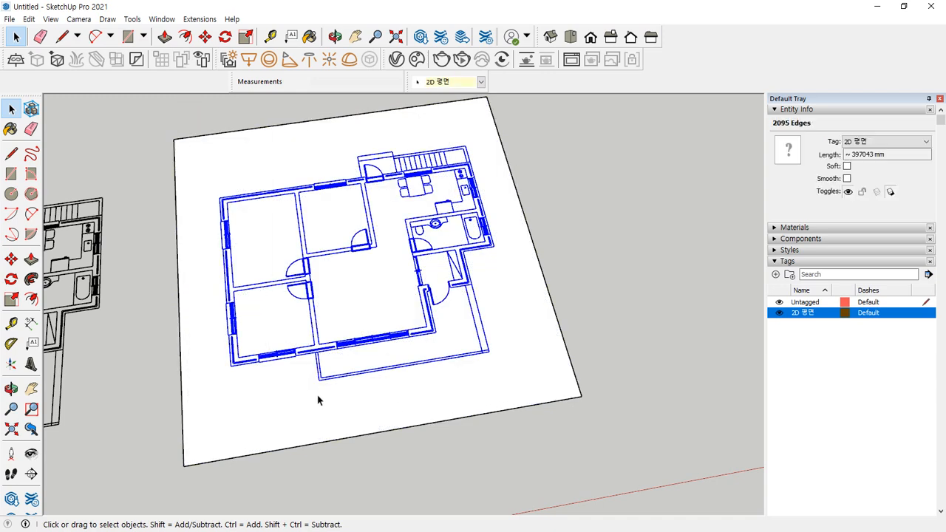
# Copy the floor plan with Move and Ctrl, picking it up by its corner
pyautogui.press('m')
pyautogui.scroll(5, 236, 371)
pyautogui.press('ctrl')
pyautogui.click(225, 364)
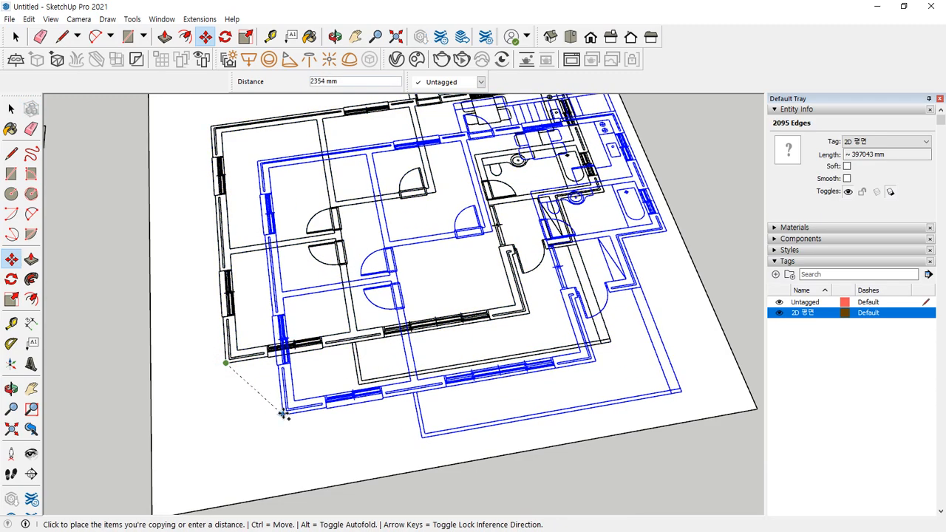
pyautogui.press('space')
# Inspect the white floor face and a wall face, then tilt the view of both plans
pyautogui.click(584, 357)
pyautogui.click(707, 235)
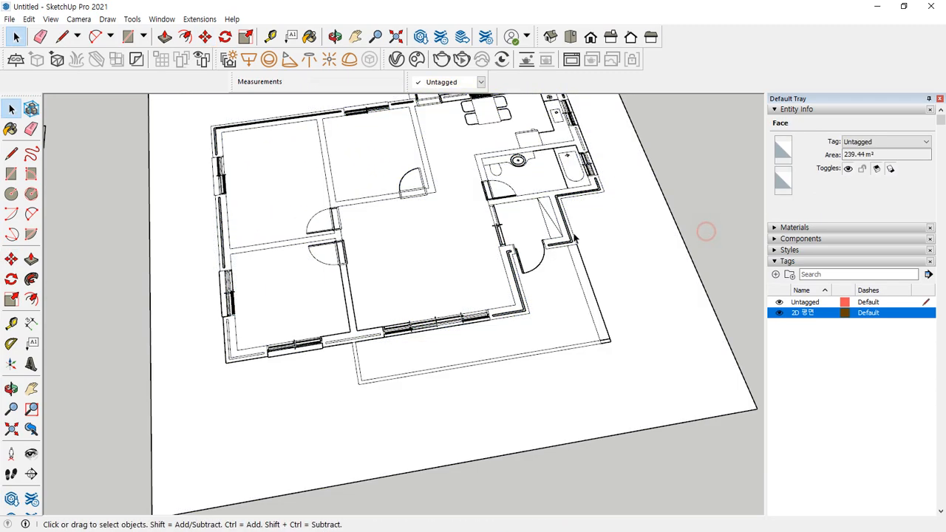
pyautogui.scroll(3, 270, 161)
pyautogui.scroll(5, 206, 177)
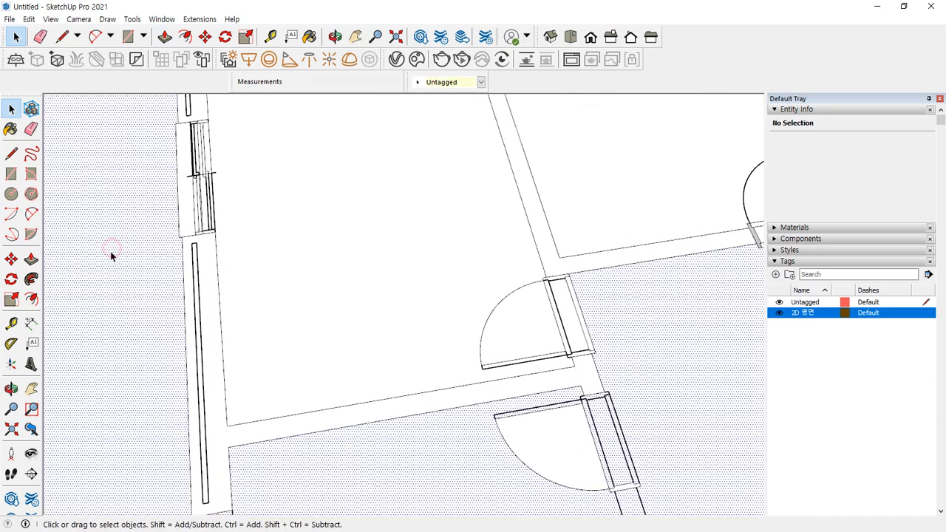
pyautogui.click(199, 299)
pyautogui.scroll(-6, 211, 318)
pyautogui.scroll(5, 211, 173)
pyautogui.scroll(2, 197, 246)
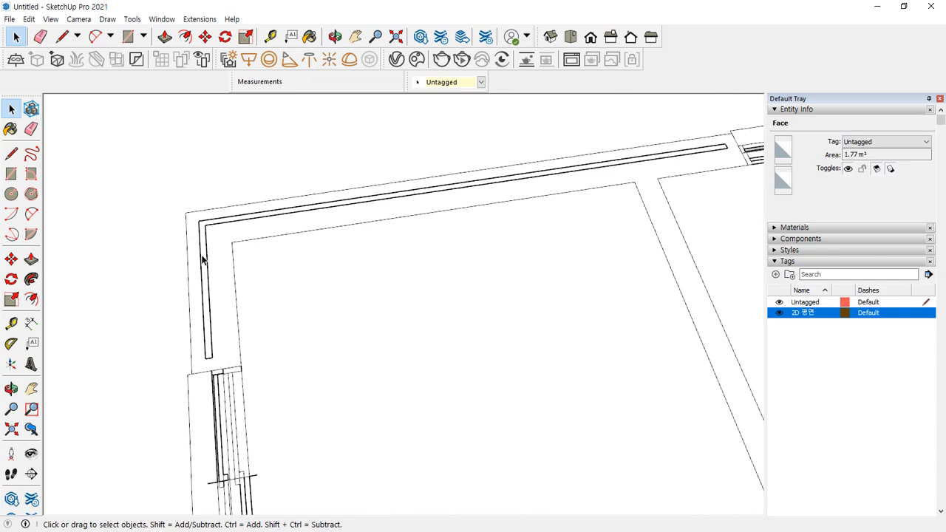
pyautogui.scroll(-6, 210, 265)
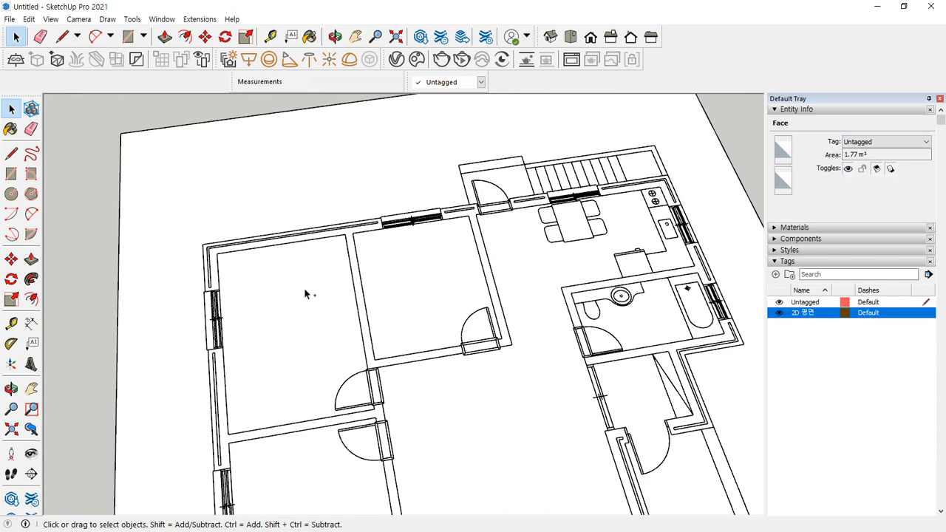
pyautogui.click(304, 288)
pyautogui.scroll(-2, 295, 292)
pyautogui.moveTo(289, 299); pyautogui.dragTo(368, 337, button='middle')
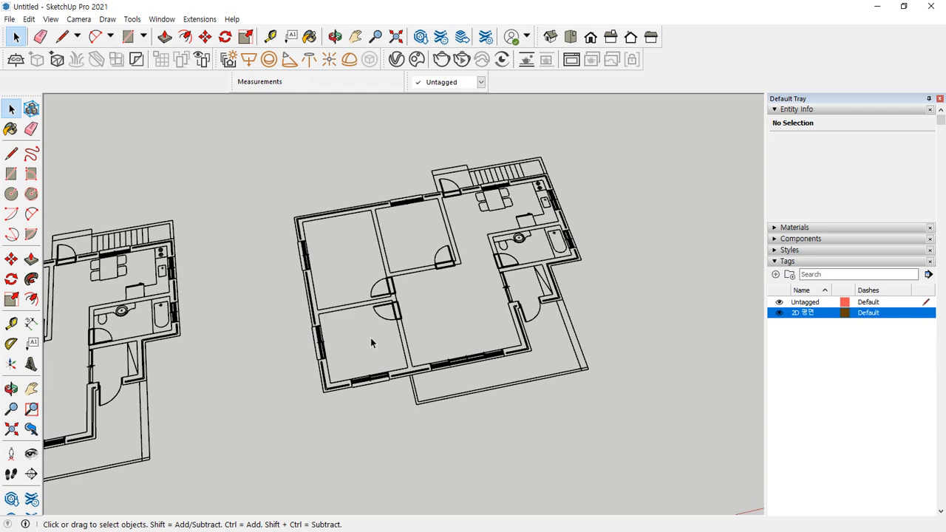
# Draw a white rectangular ground face under the floor plan
pyautogui.press('r')
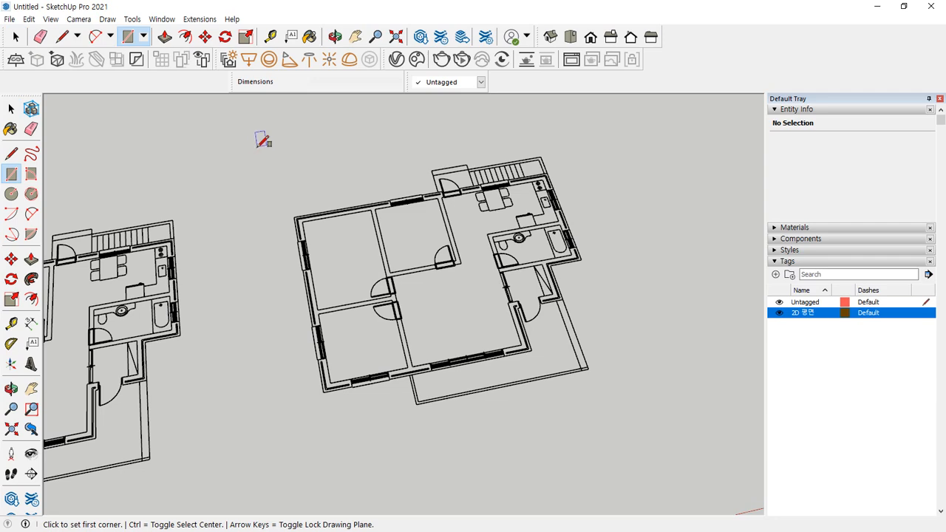
pyautogui.click(247, 148)
pyautogui.click(697, 411)
pyautogui.moveTo(572, 444); pyautogui.dragTo(454, 441, button='middle')
pyautogui.press('space')
pyautogui.moveTo(693, 341); pyautogui.dragTo(474, 302, button='middle')
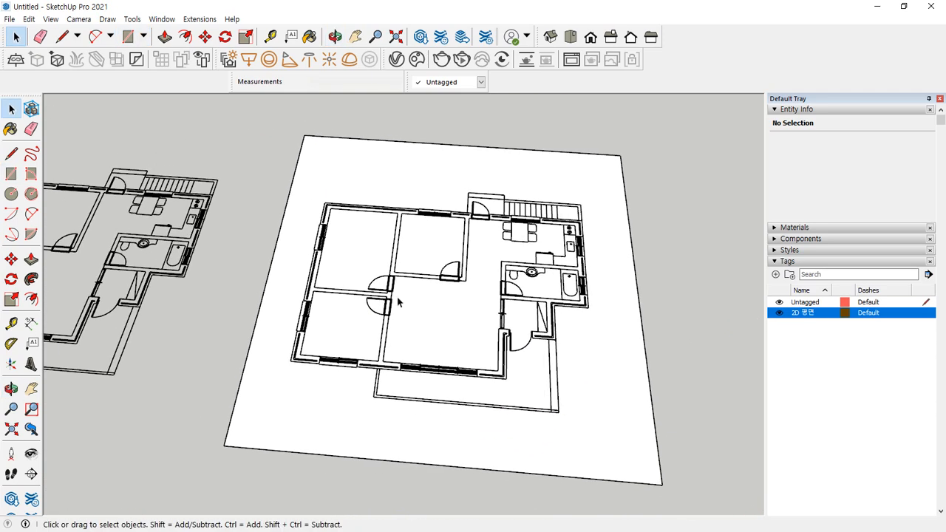
# Window-select the plan's edges and copy them snapped onto the original bottom-left corner
pyautogui.click(346, 250)
pyautogui.click(340, 206)
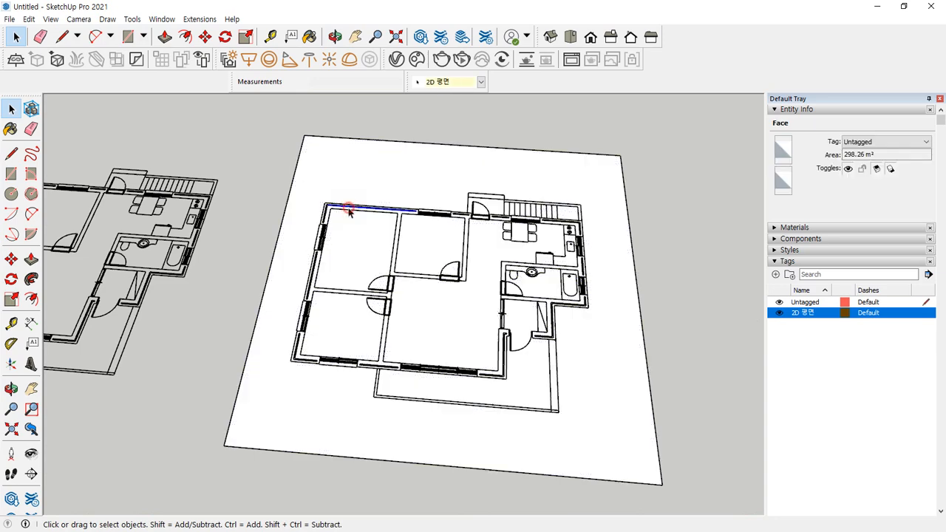
pyautogui.moveTo(310, 190); pyautogui.dragTo(249, 170, button='middle')
pyautogui.moveTo(250, 171); pyautogui.dragTo(639, 434)
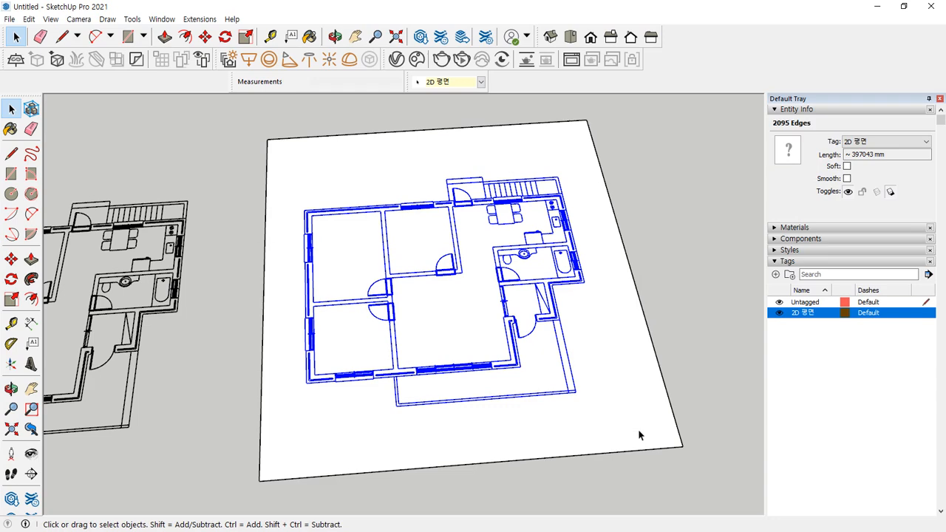
pyautogui.press('m')
pyautogui.click(306, 383)
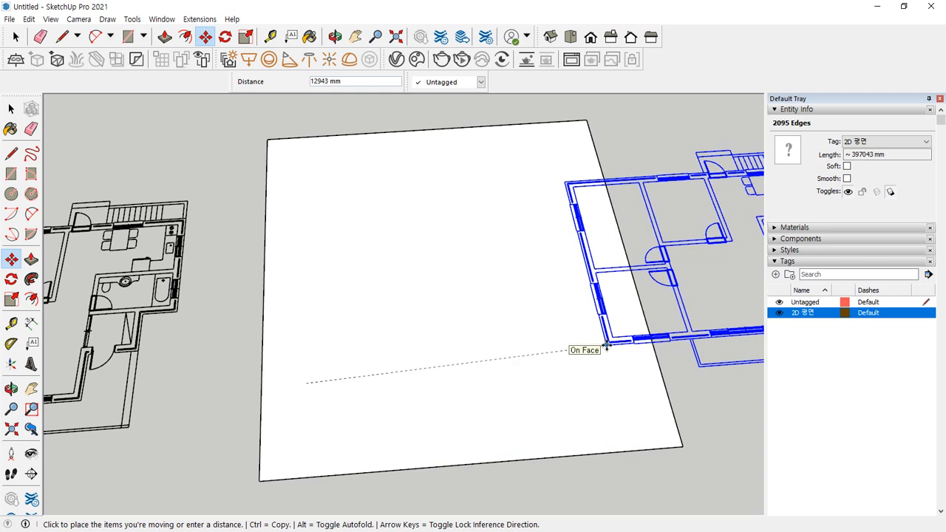
pyautogui.press('ctrl')
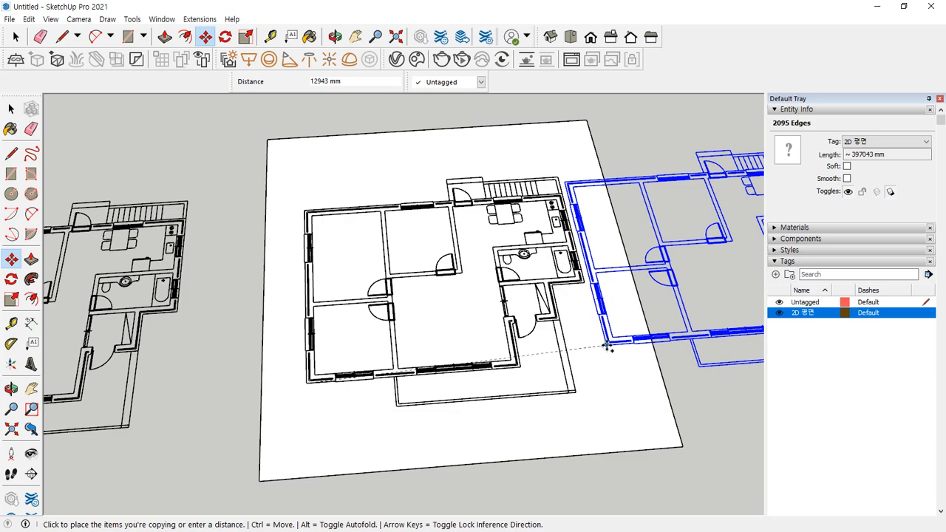
pyautogui.scroll(3, 318, 388)
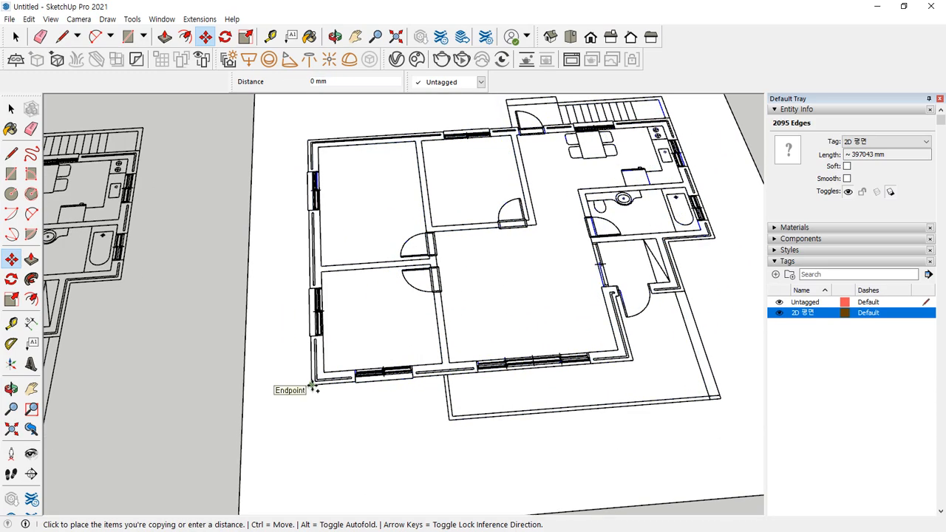
pyautogui.click(313, 386)
pyautogui.press('space')
# Push/Pull the lower-left corner wall up to 3085 mm
pyautogui.click(199, 349)
pyautogui.moveTo(586, 253); pyautogui.dragTo(401, 248, button='middle')
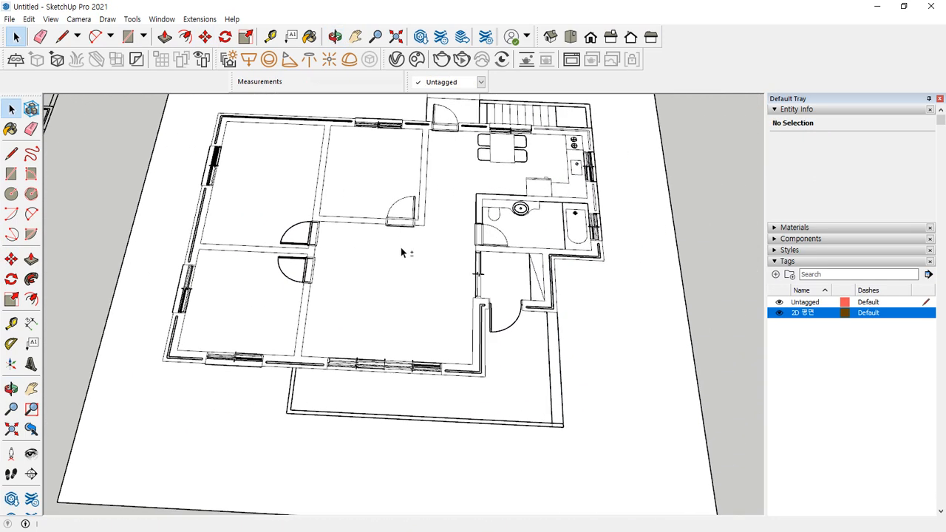
pyautogui.moveTo(323, 376); pyautogui.dragTo(359, 380, button='middle')
pyautogui.press('p')
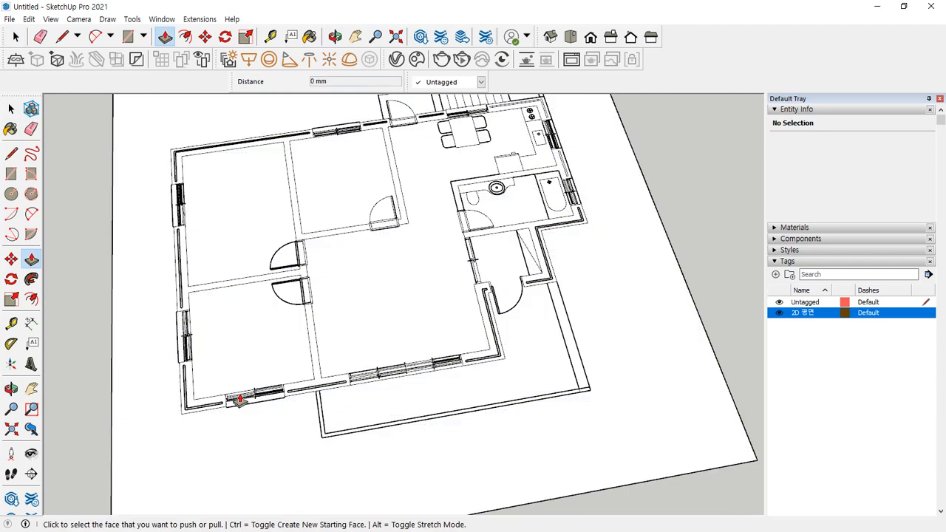
pyautogui.click(201, 411)
pyautogui.scroll(5, 197, 412)
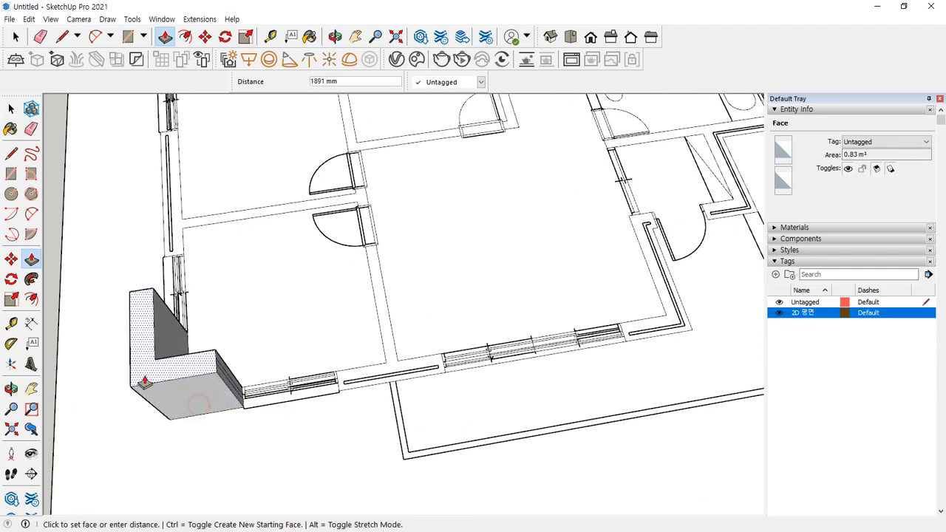
pyautogui.click(104, 375)
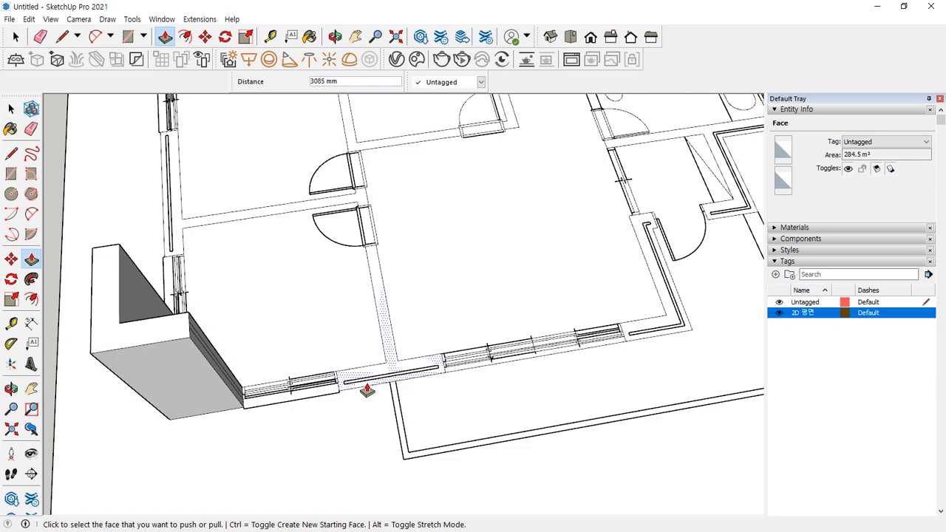
# Raise the central wall strip to 3085 mm, then window-select the test plan
pyautogui.click(391, 372)
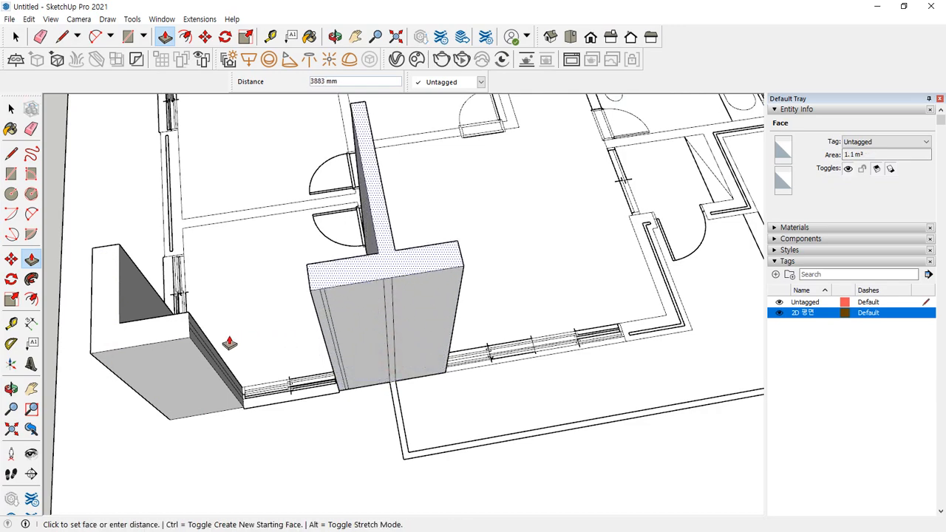
pyautogui.click(191, 339)
pyautogui.moveTo(191, 339); pyautogui.dragTo(273, 402, button='middle')
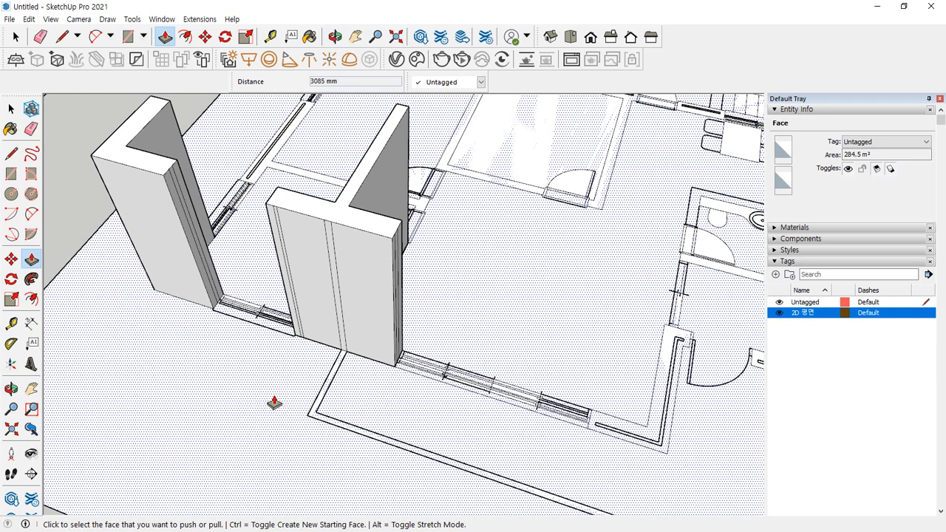
pyautogui.scroll(-6, 274, 402)
pyautogui.press('space')
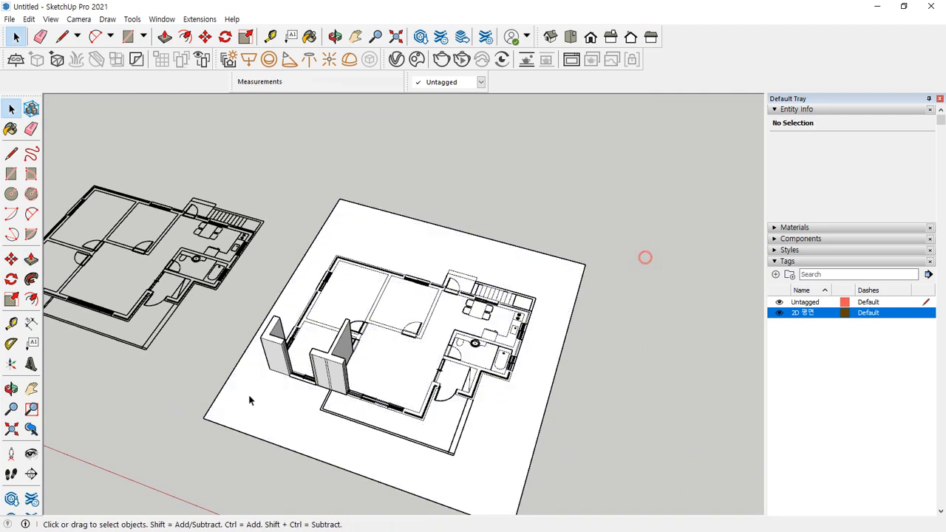
pyautogui.moveTo(250, 400); pyautogui.dragTo(255, 237, button='middle')
pyautogui.moveTo(253, 234); pyautogui.dragTo(577, 484)
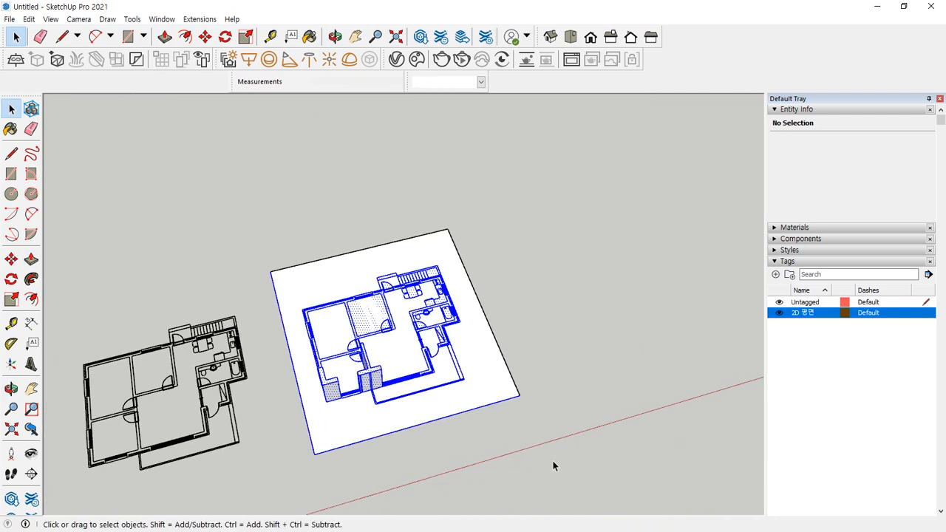
# Delete the test plan and its leftover lines, then zoom to extents
pyautogui.press('Delete')
pyautogui.moveTo(521, 414); pyautogui.dragTo(302, 190)
pyautogui.press('Delete')
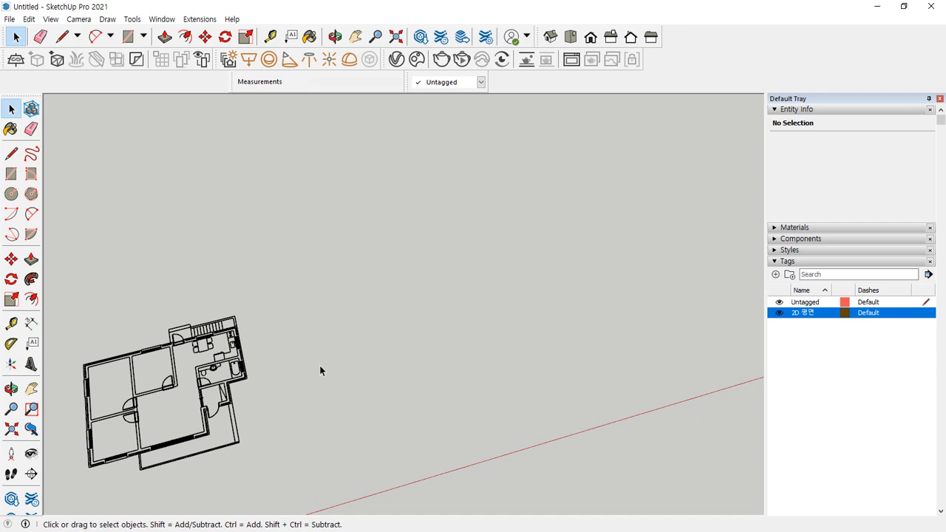
pyautogui.hotkey('shift', 'z')
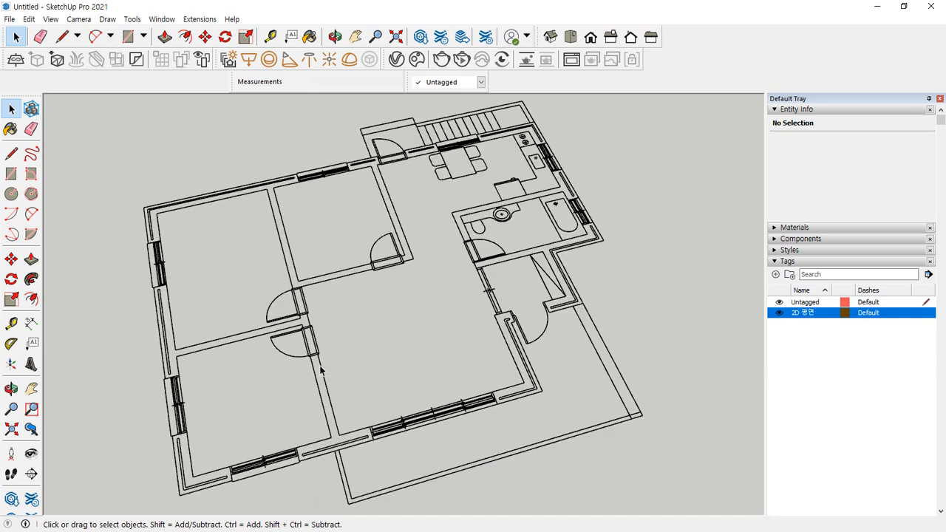
# Add a tag named '3D 벽면' and make it the active tag
pyautogui.moveTo(450, 351); pyautogui.dragTo(323, 361, button='middle')
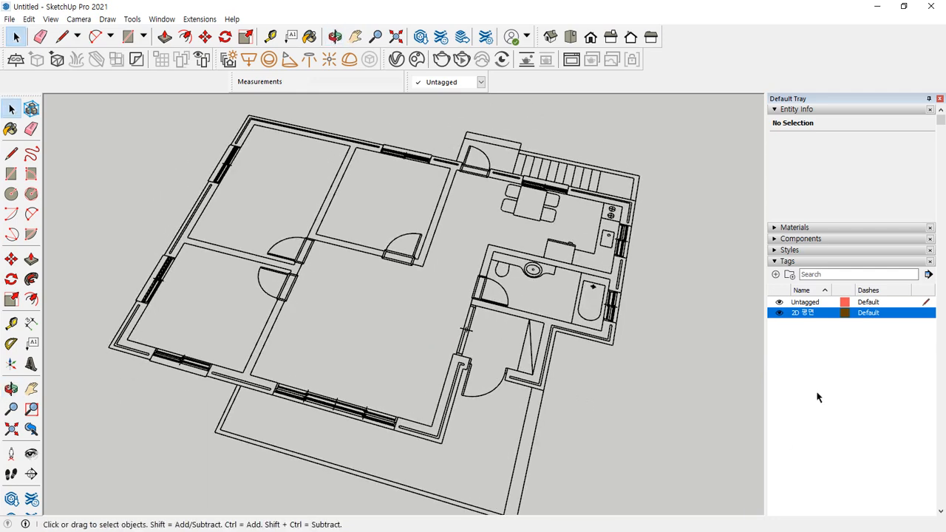
pyautogui.click(818, 371)
pyautogui.click(776, 275)
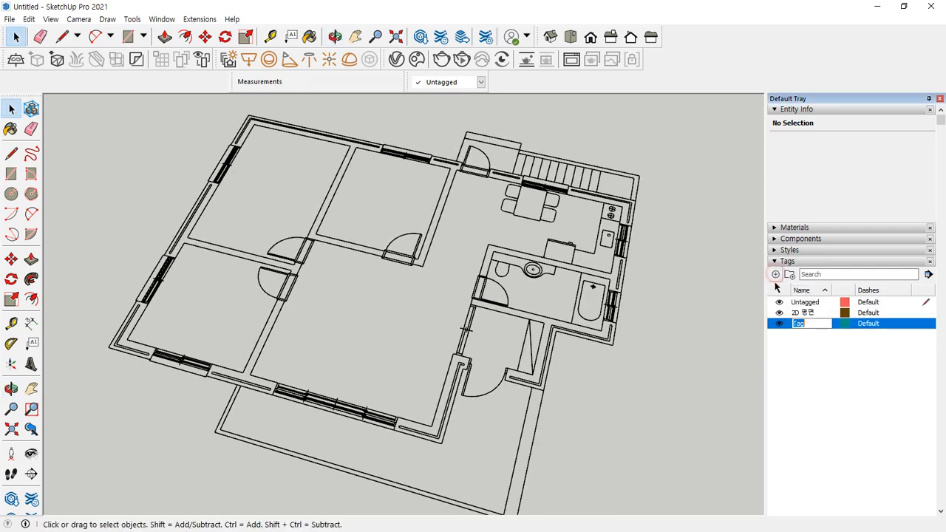
pyautogui.write('3D 벽면')
pyautogui.press('Return')
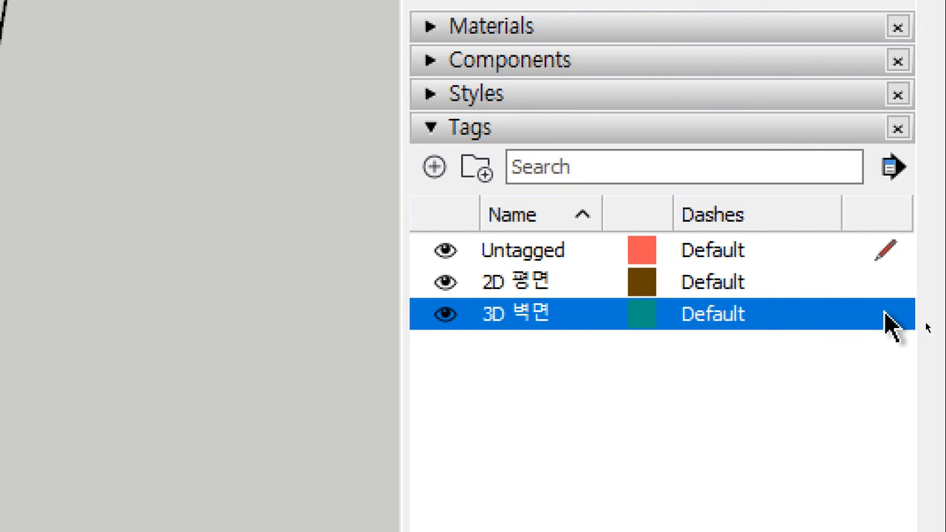
pyautogui.click(887, 314)
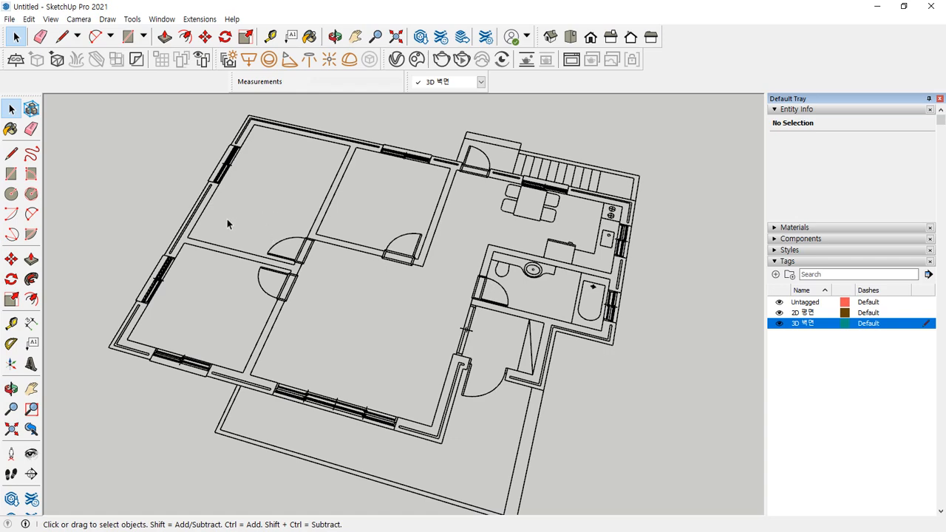
pyautogui.scroll(8, 202, 169)
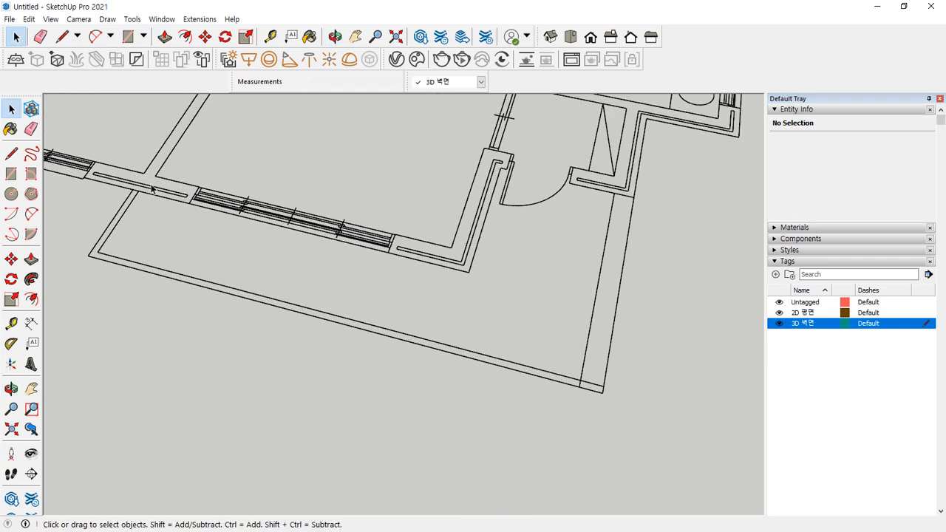
# Draw a floor rectangle from one wall corner to the far wall corner
pyautogui.scroll(2, 140, 191)
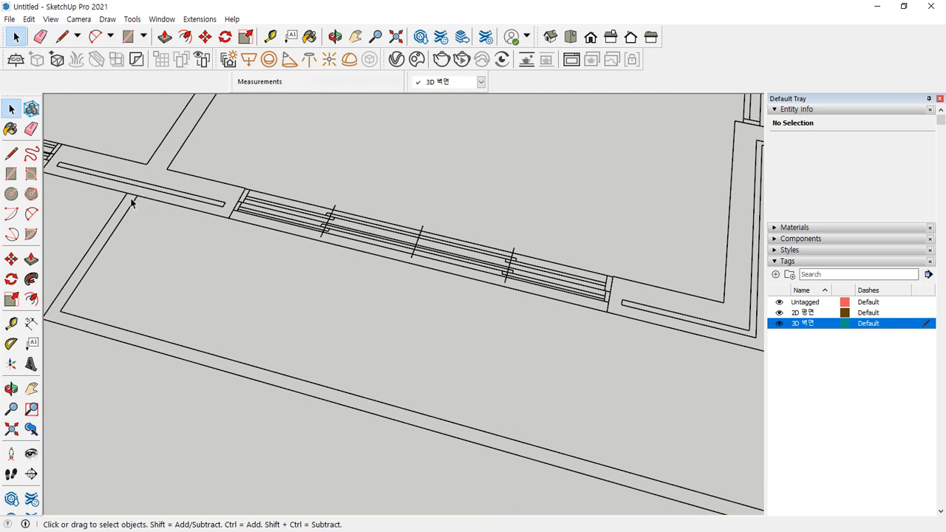
pyautogui.press('r')
pyautogui.moveTo(73, 317); pyautogui.dragTo(123, 311, button='middle')
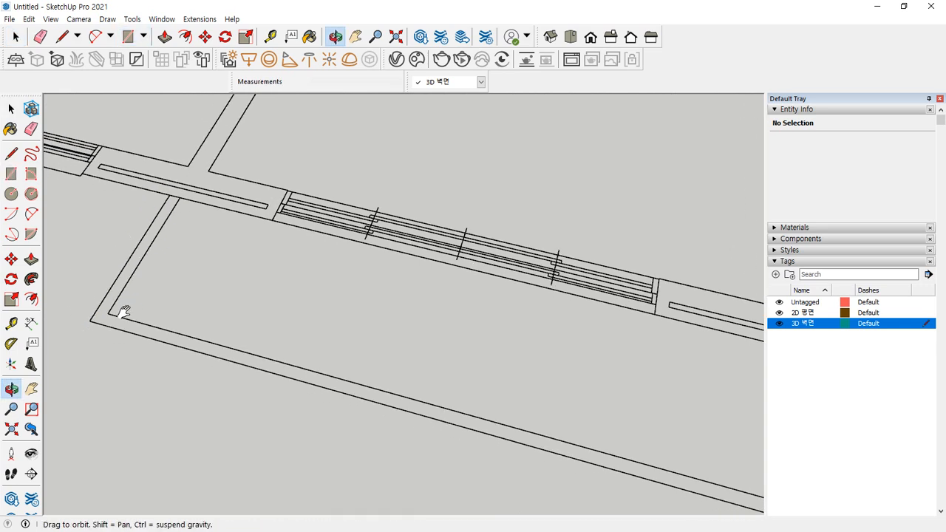
pyautogui.click(178, 195)
pyautogui.scroll(-2, 410, 360)
pyautogui.keyDown('shift'); pyautogui.moveTo(619, 414); pyautogui.dragTo(355, 345, button='middle'); pyautogui.keyUp('shift')
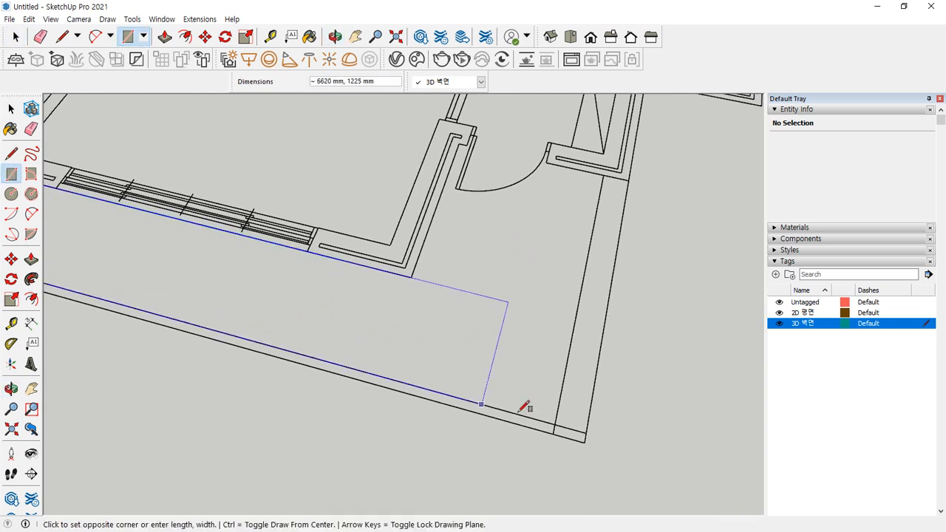
pyautogui.click(586, 439)
# Draw a 2100 mm square plus rectangles covering the door opening and wall corner
pyautogui.keyDown('shift'); pyautogui.moveTo(482, 275); pyautogui.dragTo(311, 349, button='middle'); pyautogui.keyUp('shift')
pyautogui.scroll(1, 309, 349)
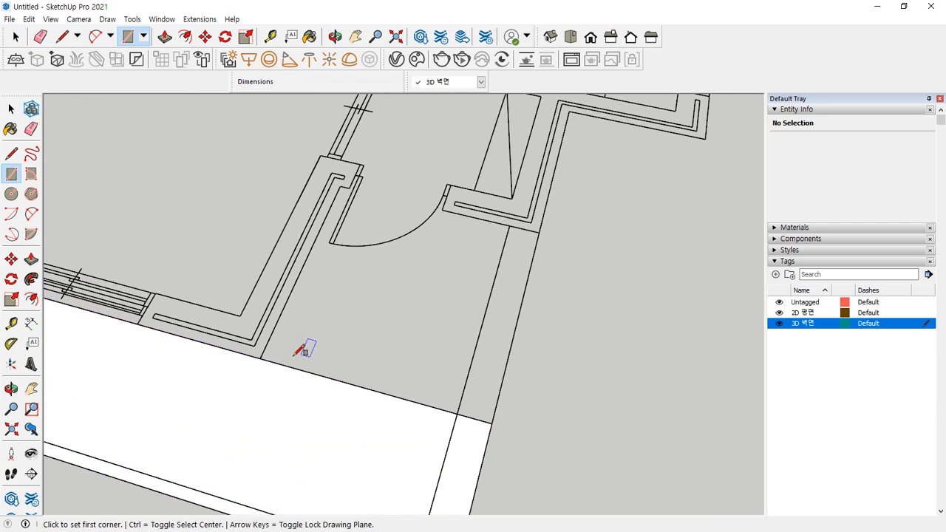
pyautogui.click(263, 359)
pyautogui.click(545, 232)
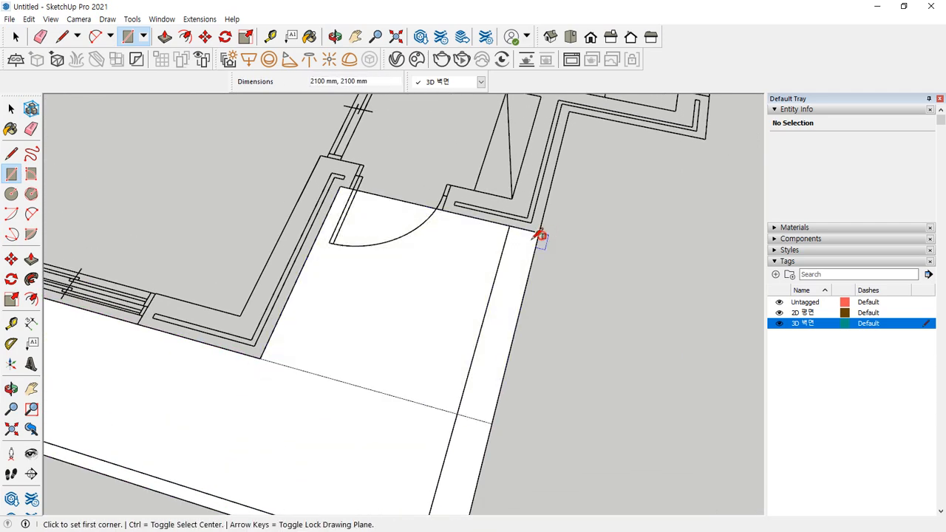
pyautogui.scroll(3, 364, 157)
pyautogui.click(336, 225)
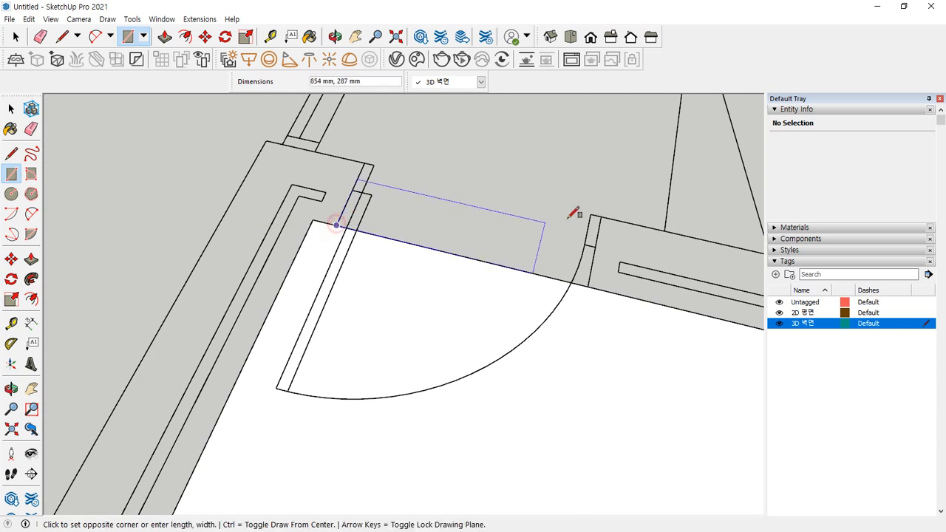
pyautogui.click(599, 212)
pyautogui.keyDown('shift'); pyautogui.moveTo(584, 182); pyautogui.dragTo(439, 355, button='middle'); pyautogui.keyUp('shift')
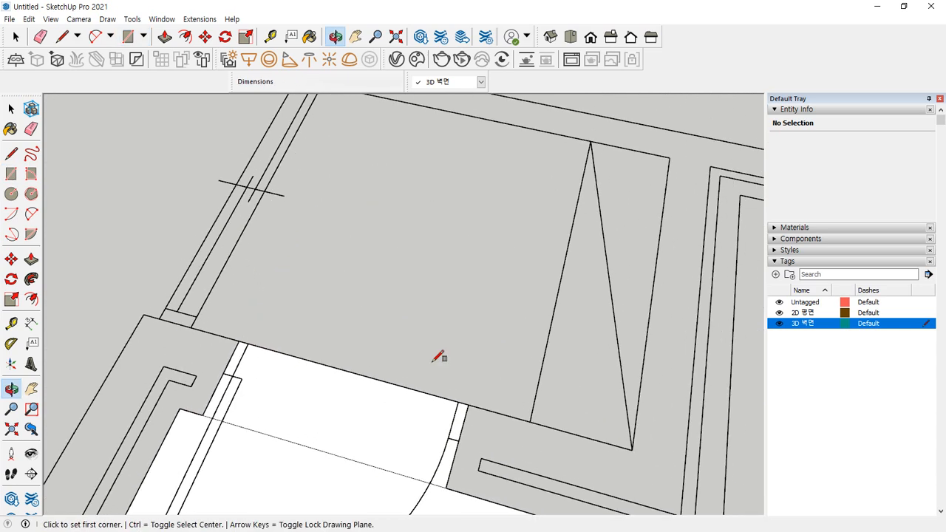
pyautogui.click(194, 327)
pyautogui.click(670, 156)
pyautogui.scroll(-2, 534, 222)
pyautogui.scroll(2, 417, 340)
# Erase the lines across the door opening so the entrance floor becomes one face
pyautogui.press('e')
pyautogui.moveTo(434, 279); pyautogui.dragTo(418, 337)
pyautogui.moveTo(371, 376)
pyautogui.mouseDown(button='middle')
pyautogui.moveTo(344, 387)
pyautogui.moveTo(435, 276)
pyautogui.mouseUp(button='middle')
pyautogui.scroll(1, 359, 395)
pyautogui.click(418, 381)
pyautogui.scroll(-3, 411, 415)
pyautogui.press('space')
pyautogui.click(321, 421)
pyautogui.moveTo(284, 430); pyautogui.dragTo(568, 320, button='middle')
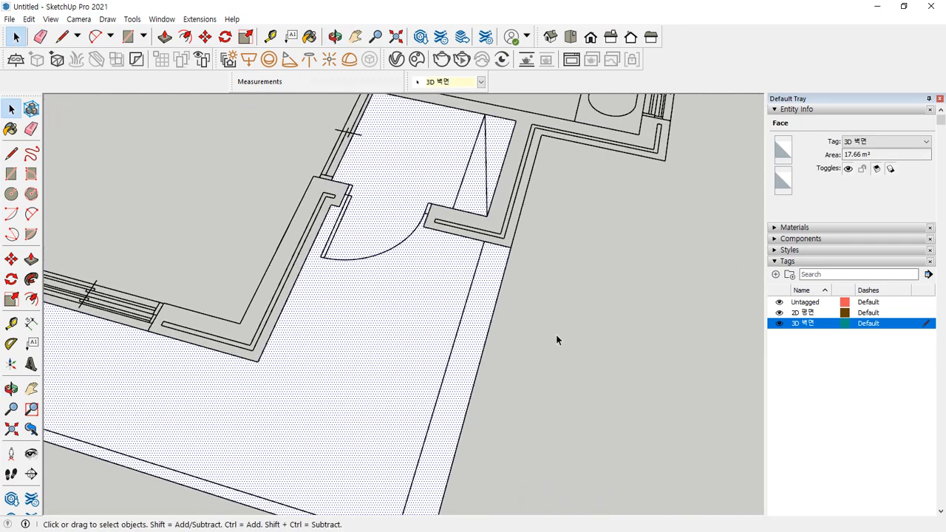
pyautogui.scroll(5, 392, 424)
# Draw a 300 mm strip along the right edge and a small corner rectangle
pyautogui.press('r')
pyautogui.click(353, 400)
pyautogui.moveTo(374, 371); pyautogui.dragTo(459, 230, button='middle')
pyautogui.click(455, 206)
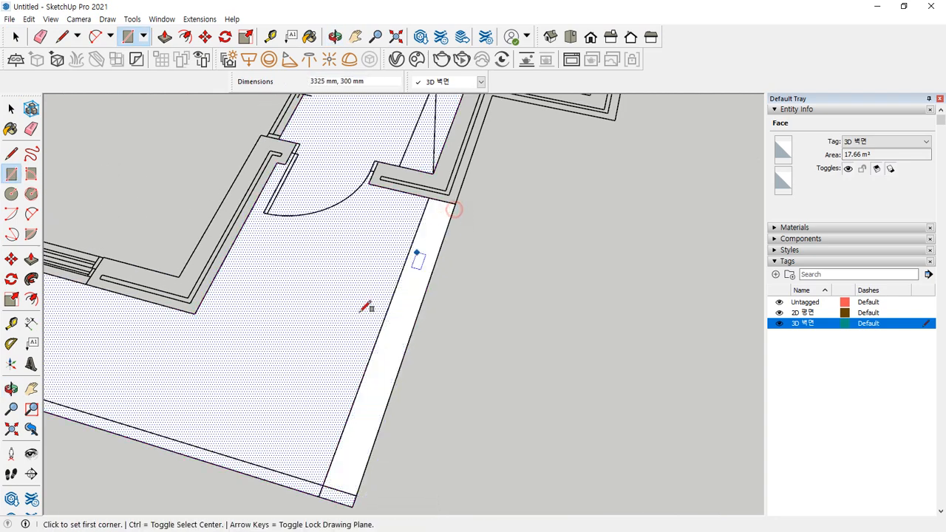
pyautogui.moveTo(394, 279); pyautogui.dragTo(420, 268, button='middle')
pyautogui.scroll(2, 441, 386)
pyautogui.click(488, 396)
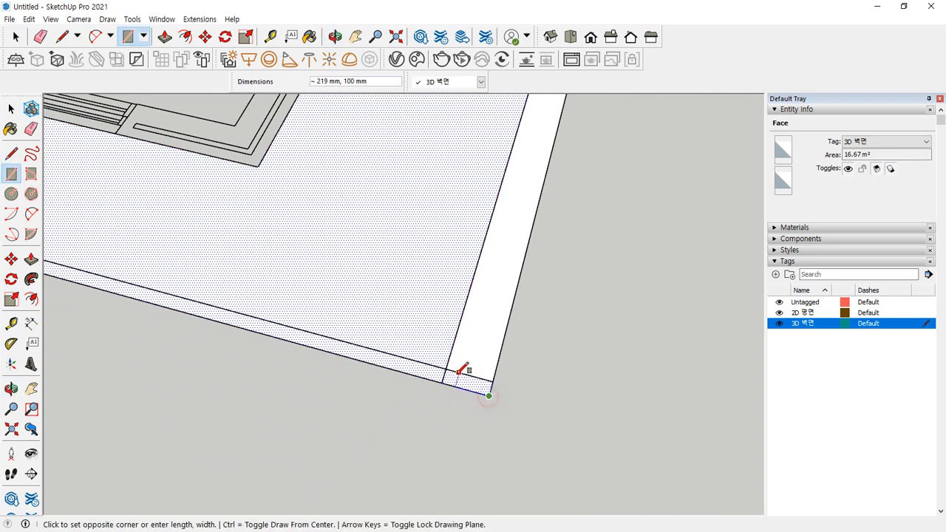
pyautogui.click(443, 380)
# Draw 100 mm strips along the front and left edges and merge them into one L-shape
pyautogui.click(442, 380)
pyautogui.moveTo(333, 332); pyautogui.dragTo(224, 289, button='middle')
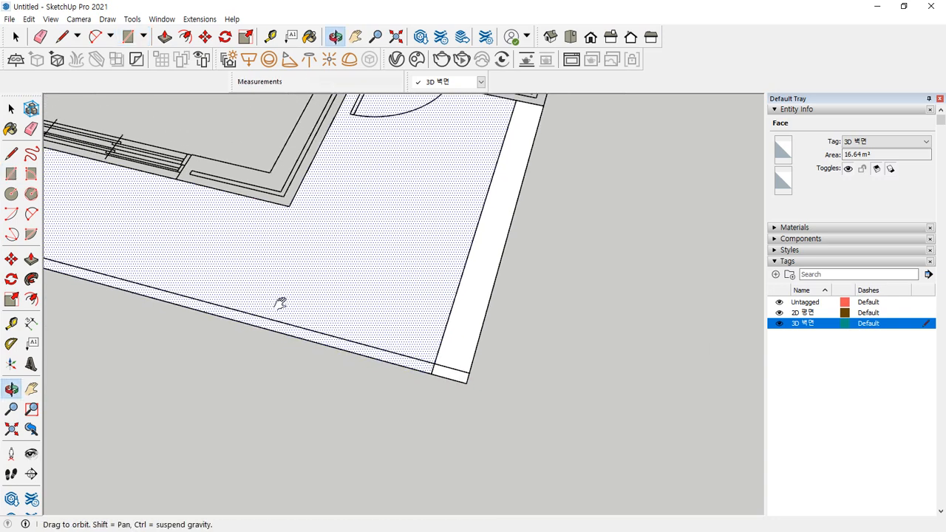
pyautogui.keyDown('shift'); pyautogui.moveTo(224, 288); pyautogui.dragTo(660, 401); pyautogui.keyUp('shift')
pyautogui.scroll(2, 203, 297)
pyautogui.click(152, 279)
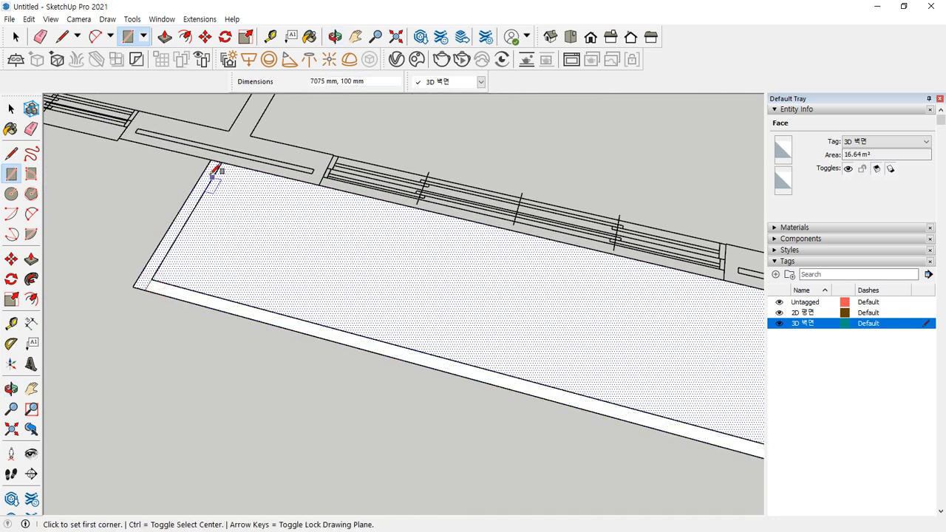
pyautogui.click(214, 157)
pyautogui.click(120, 336)
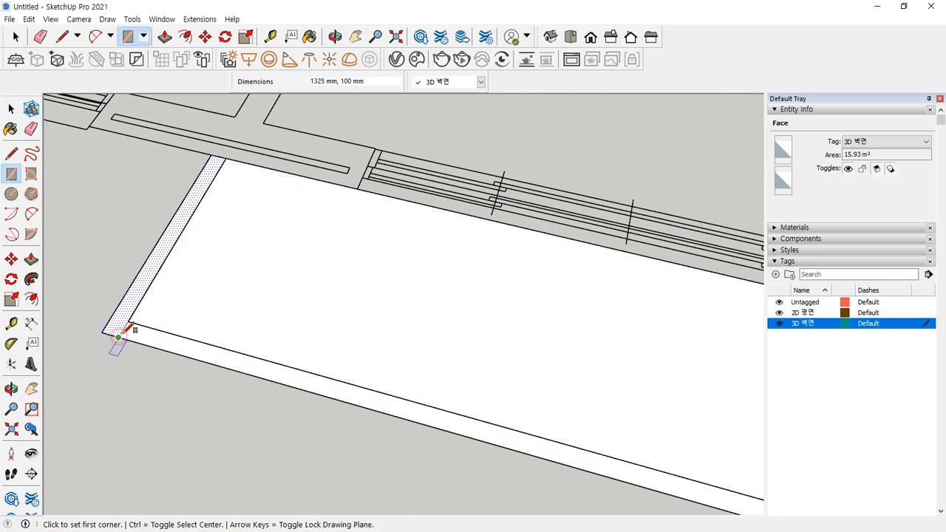
pyautogui.press('e')
pyautogui.click(124, 330)
pyautogui.press('space')
pyautogui.click(139, 337)
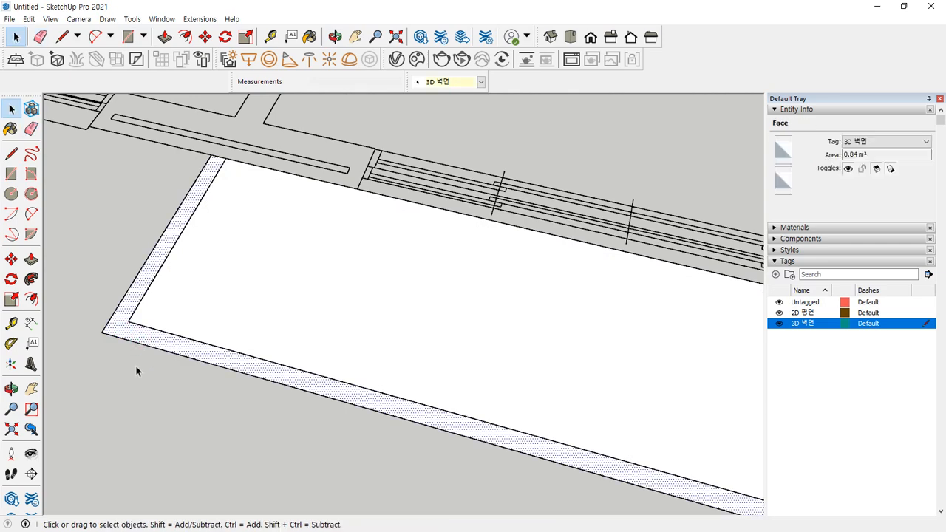
# Check the corner face, right-hand strip and large entrance floor face by selecting each
pyautogui.moveTo(136, 366); pyautogui.dragTo(428, 372, button='middle')
pyautogui.click(431, 369)
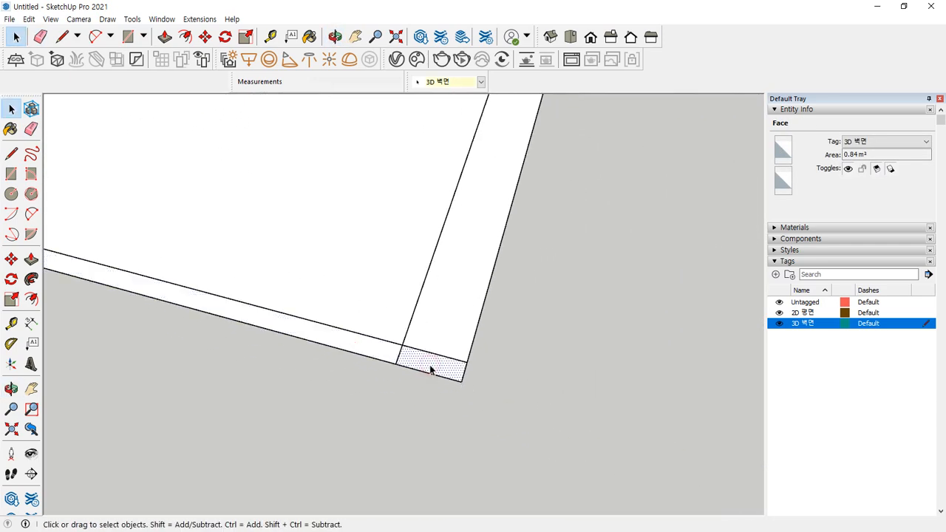
pyautogui.click(436, 299)
pyautogui.click(386, 262)
pyautogui.scroll(-5, 349, 258)
pyautogui.scroll(4, 374, 295)
pyautogui.moveTo(270, 473)
pyautogui.mouseDown()
pyautogui.moveTo(348, 244)
pyautogui.moveTo(351, 259)
pyautogui.mouseUp()
pyautogui.moveTo(260, 454)
pyautogui.mouseDown()
pyautogui.moveTo(270, 473)
pyautogui.moveTo(302, 466)
pyautogui.mouseUp()
pyautogui.press('Escape')
pyautogui.scroll(-2, 326, 444)
pyautogui.keyDown('shift'); pyautogui.moveTo(327, 439); pyautogui.dragTo(570, 275, button='middle'); pyautogui.keyUp('shift')
pyautogui.scroll(-2, 539, 277)
pyautogui.scroll(-2, 468, 307)
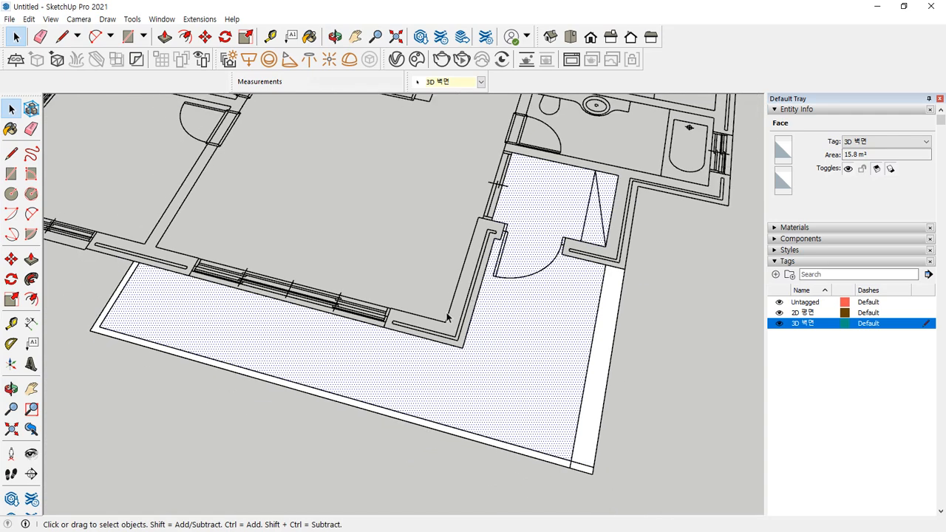
# Deselect, orbit toward the entrance, and start Push/Pull on the narrow 300 mm strip
pyautogui.click(640, 454)
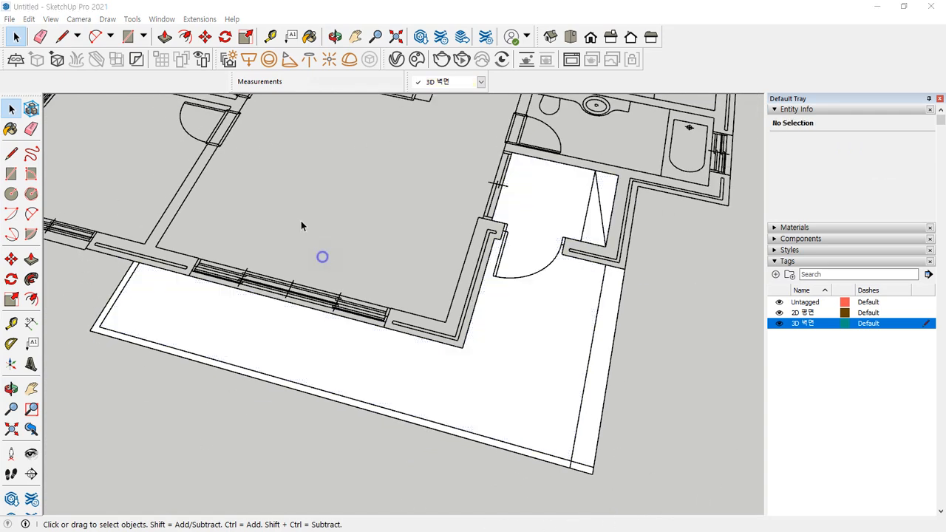
pyautogui.scroll(-2, 403, 230)
pyautogui.moveTo(435, 231); pyautogui.dragTo(458, 388, button='middle')
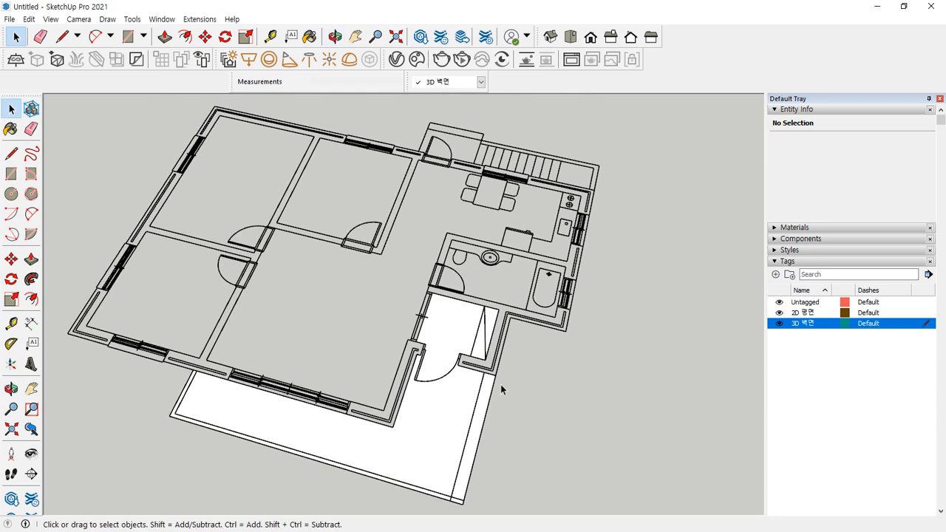
pyautogui.moveTo(392, 421)
pyautogui.mouseDown()
pyautogui.moveTo(59, 331)
pyautogui.moveTo(553, 108)
pyautogui.moveTo(243, 377)
pyautogui.mouseUp()
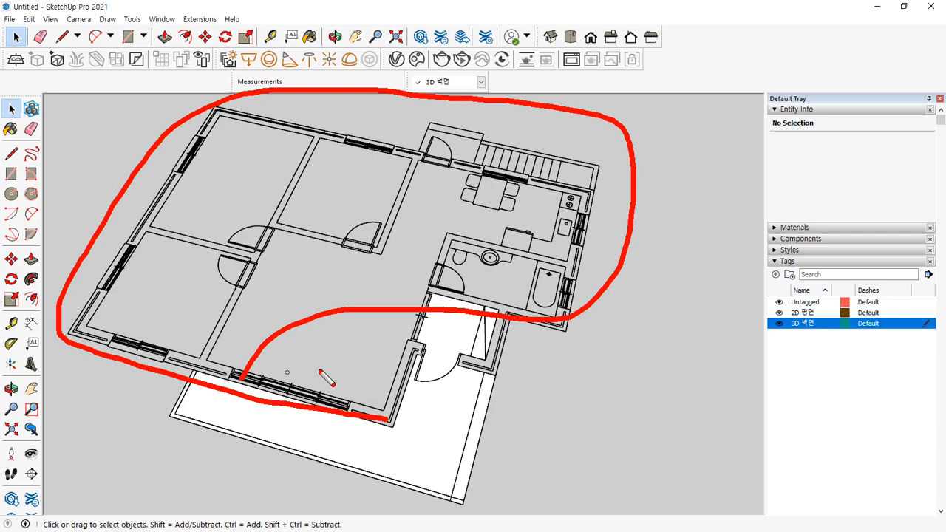
pyautogui.press('Escape')
pyautogui.scroll(5, 469, 388)
pyautogui.moveTo(456, 368); pyautogui.dragTo(416, 322, button='middle')
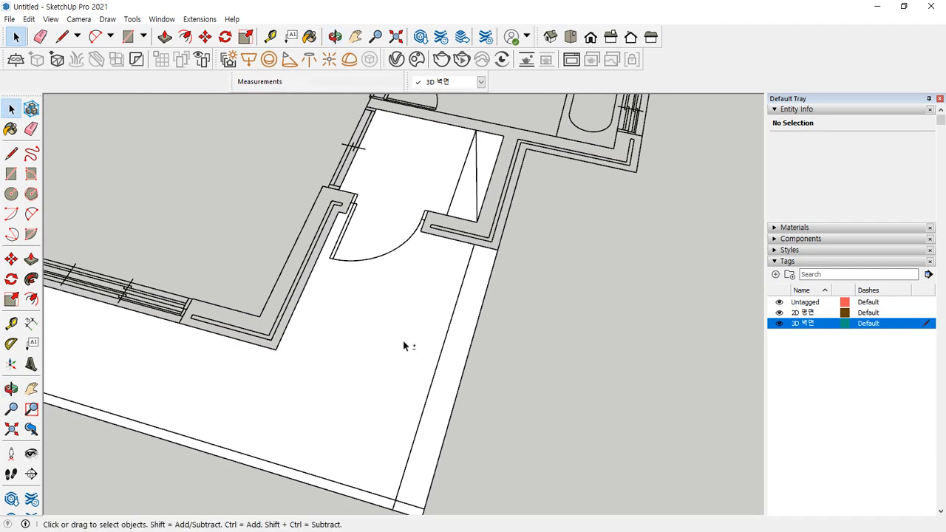
pyautogui.moveTo(370, 251); pyautogui.dragTo(247, 277, button='middle')
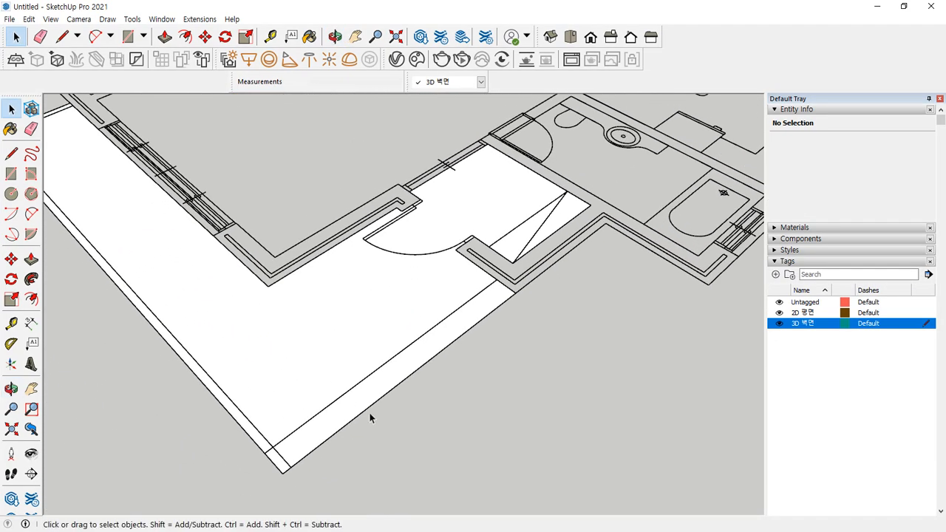
pyautogui.press('p')
pyautogui.moveTo(359, 414); pyautogui.dragTo(434, 345, button='middle')
pyautogui.click(434, 345)
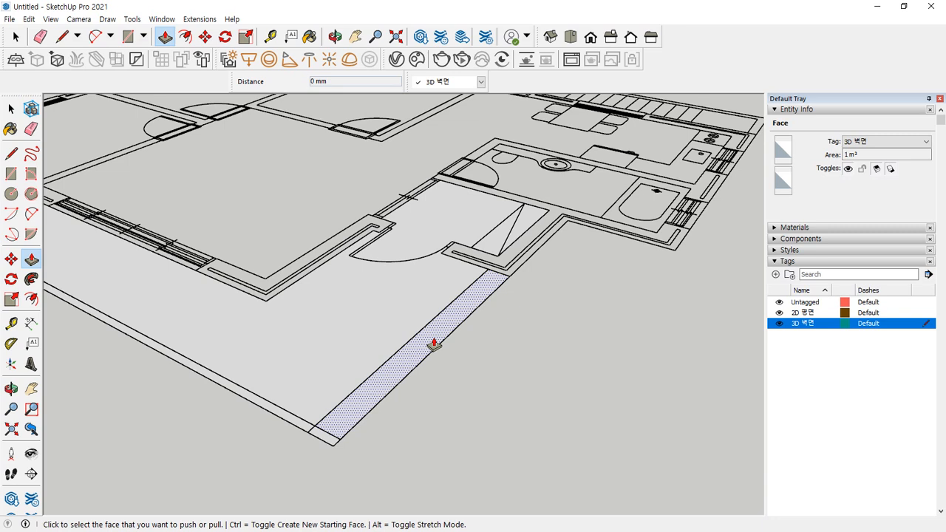
# Push/Pull the narrow strip and the entrance floor faces up 150 mm
pyautogui.click(434, 345)
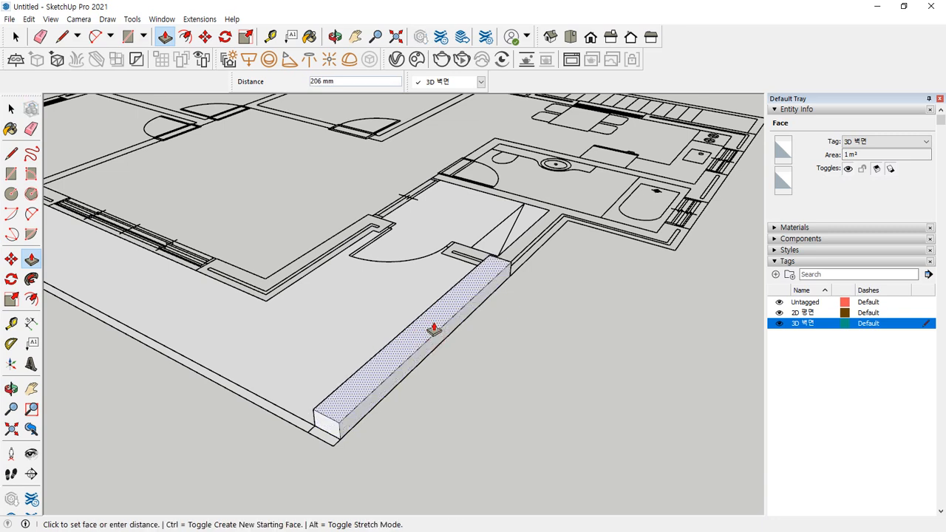
pyautogui.write('150')
pyautogui.press('Return')
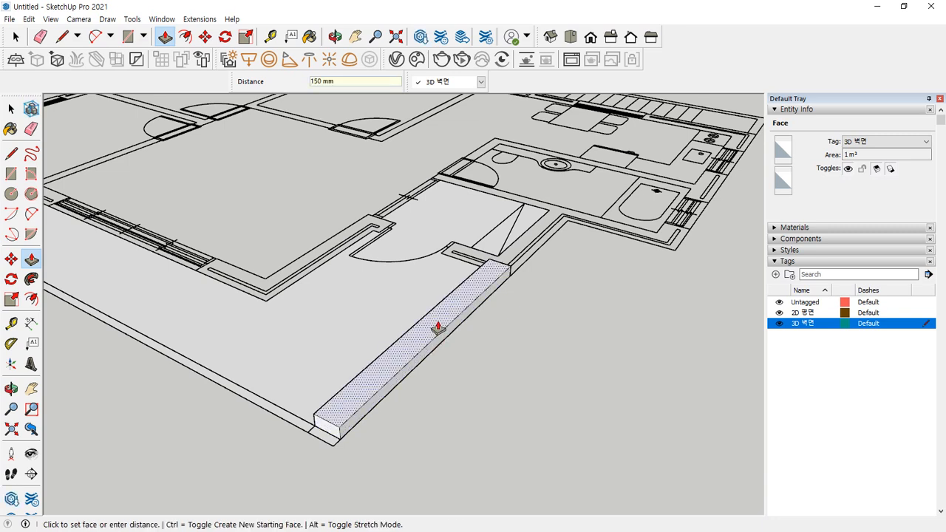
pyautogui.click(396, 328)
pyautogui.click(412, 336)
pyautogui.click(361, 323)
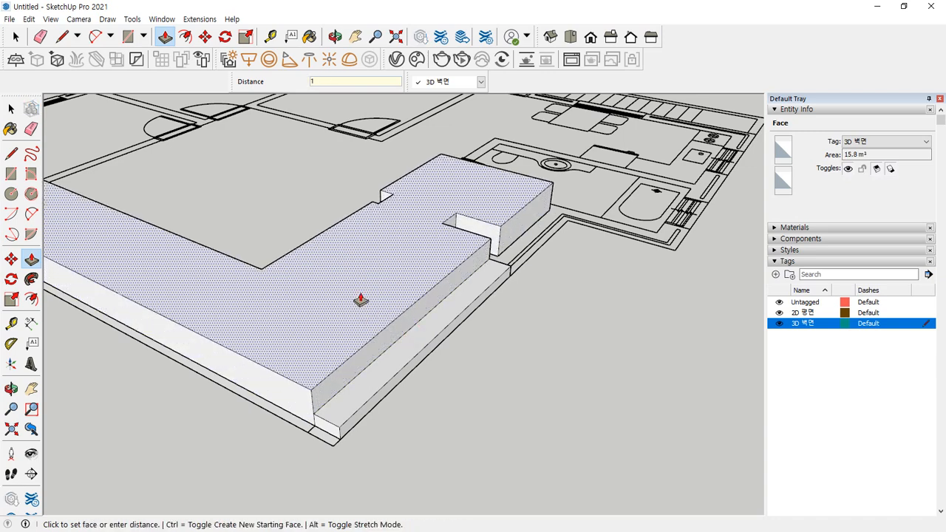
pyautogui.write('150')
pyautogui.press('Return')
# Raise the small corner face and the left and upper edge strips to the same 150 mm
pyautogui.moveTo(360, 293); pyautogui.dragTo(222, 400, button='middle')
pyautogui.scroll(1, 222, 400)
pyautogui.click(257, 391)
pyautogui.click(269, 371)
pyautogui.click(220, 354)
pyautogui.click(249, 320)
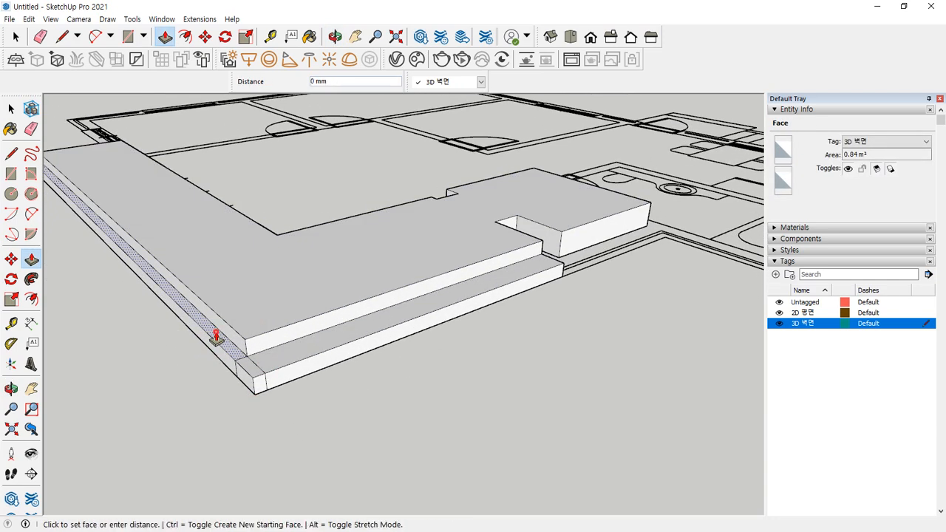
pyautogui.click(216, 338)
pyautogui.click(238, 318)
pyautogui.moveTo(165, 328); pyautogui.dragTo(360, 392, button='middle')
pyautogui.scroll(3, 319, 467)
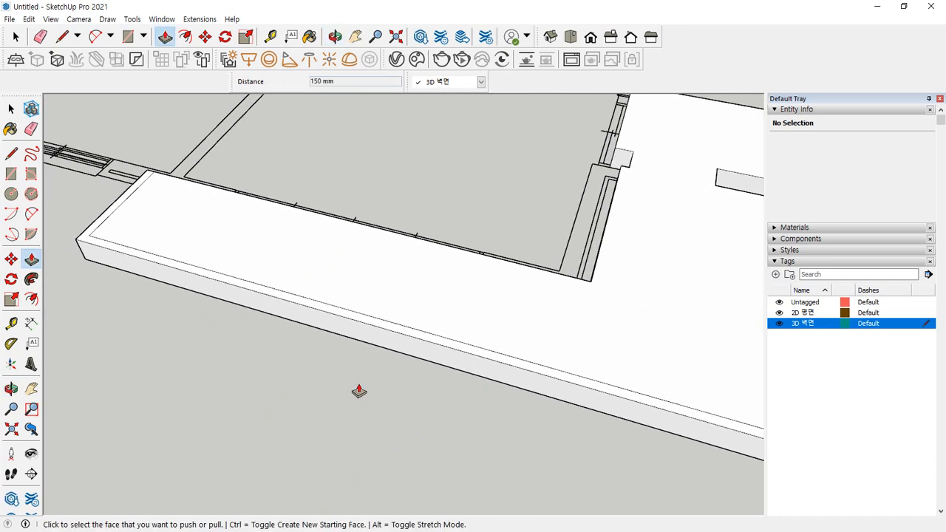
pyautogui.scroll(-3, 486, 302)
pyautogui.moveTo(485, 302); pyautogui.dragTo(401, 324, button='middle')
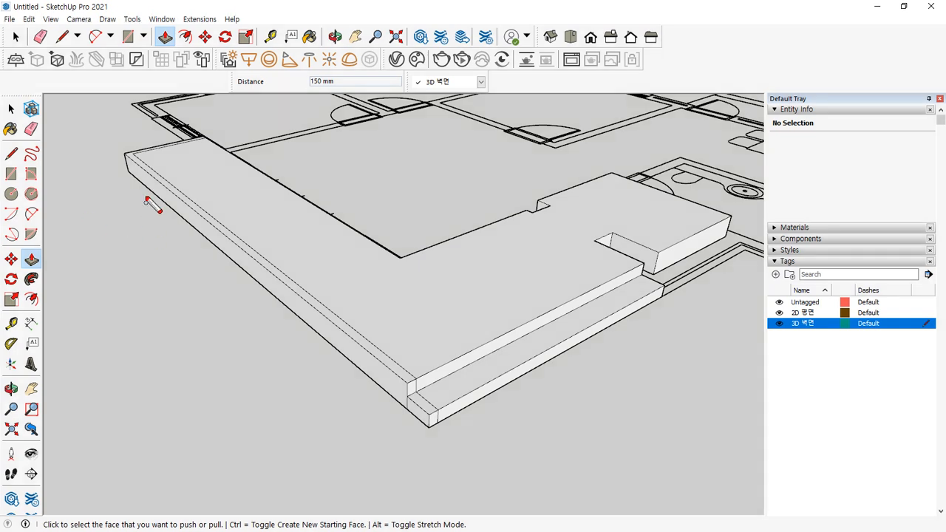
# Raise the thin wall-top strip and its small end face 300 mm into a low parapet
pyautogui.moveTo(201, 140)
pyautogui.mouseDown()
pyautogui.moveTo(130, 154)
pyautogui.moveTo(400, 353)
pyautogui.mouseUp()
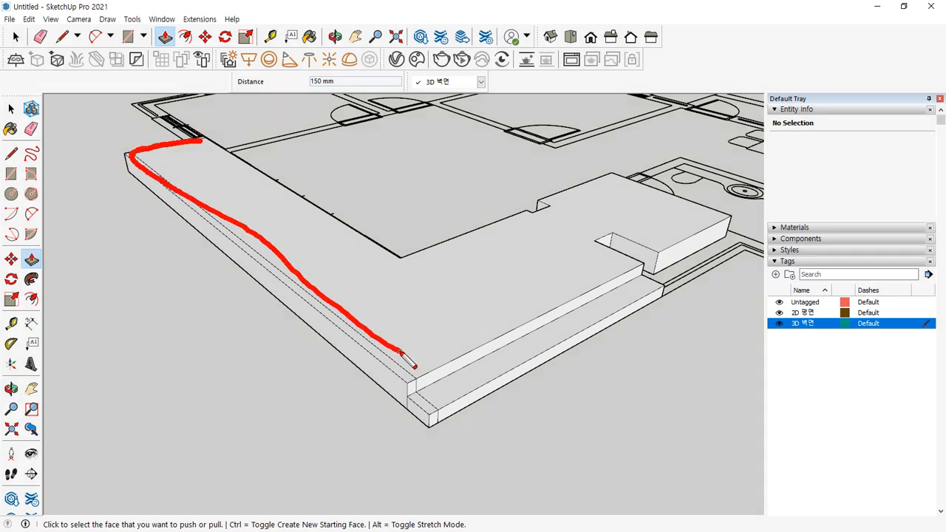
pyautogui.moveTo(410, 385); pyautogui.dragTo(441, 416)
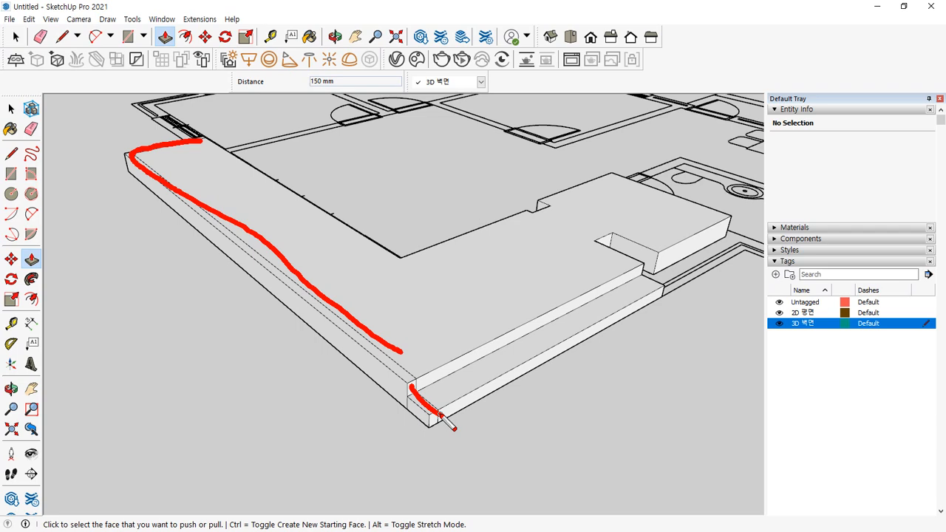
pyautogui.click(382, 380)
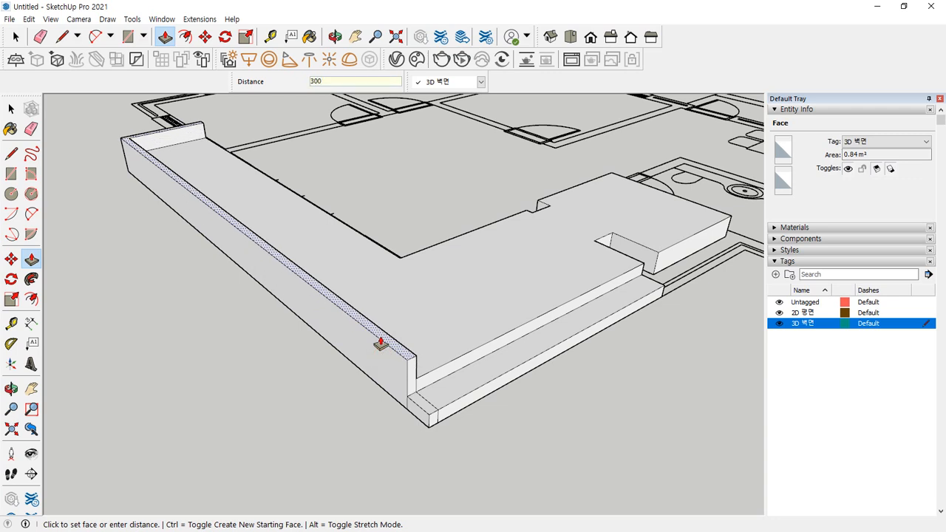
pyautogui.press('Return')
pyautogui.click(424, 406)
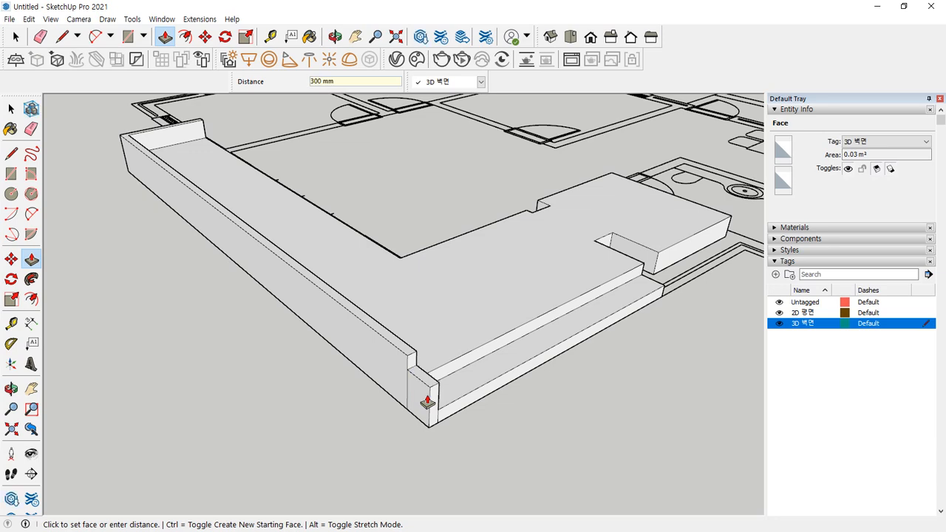
pyautogui.press('Return')
pyautogui.scroll(5, 421, 407)
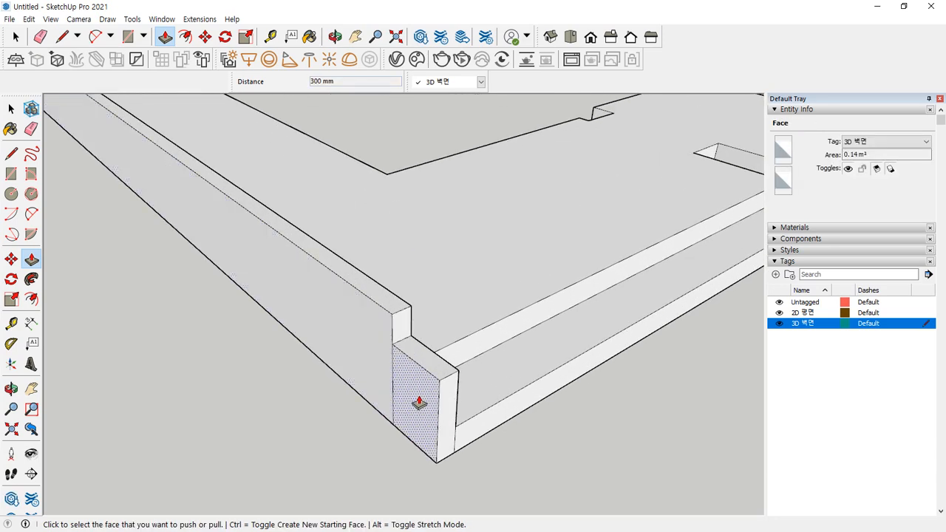
pyautogui.press('e')
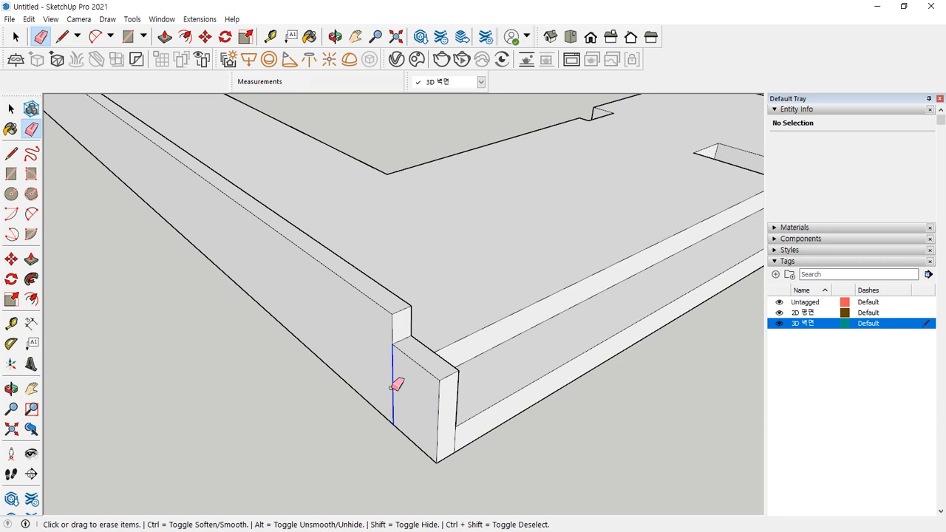
pyautogui.moveTo(551, 406)
pyautogui.mouseDown(button='middle')
pyautogui.moveTo(159, 399)
pyautogui.moveTo(313, 298)
pyautogui.mouseUp(button='middle')
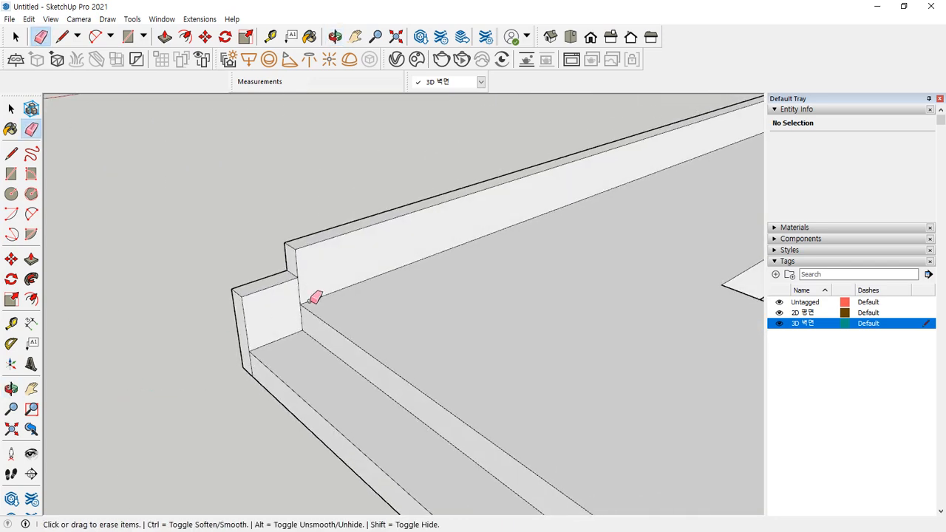
pyautogui.moveTo(214, 363)
pyautogui.mouseDown(button='middle')
pyautogui.moveTo(300, 343)
pyautogui.moveTo(268, 402)
pyautogui.mouseUp(button='middle')
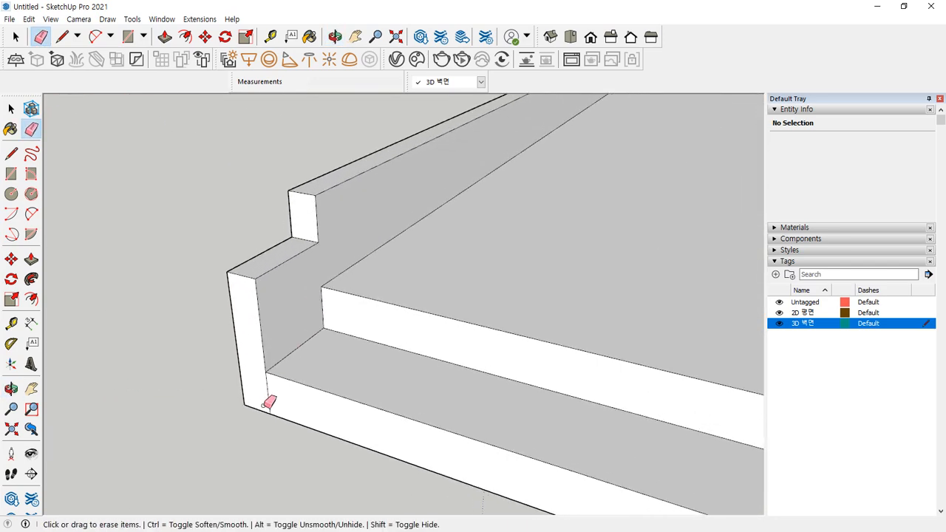
pyautogui.moveTo(211, 374)
pyautogui.mouseDown(button='middle')
pyautogui.moveTo(419, 347)
pyautogui.moveTo(401, 344)
pyautogui.moveTo(448, 289)
pyautogui.moveTo(176, 308)
pyautogui.mouseUp(button='middle')
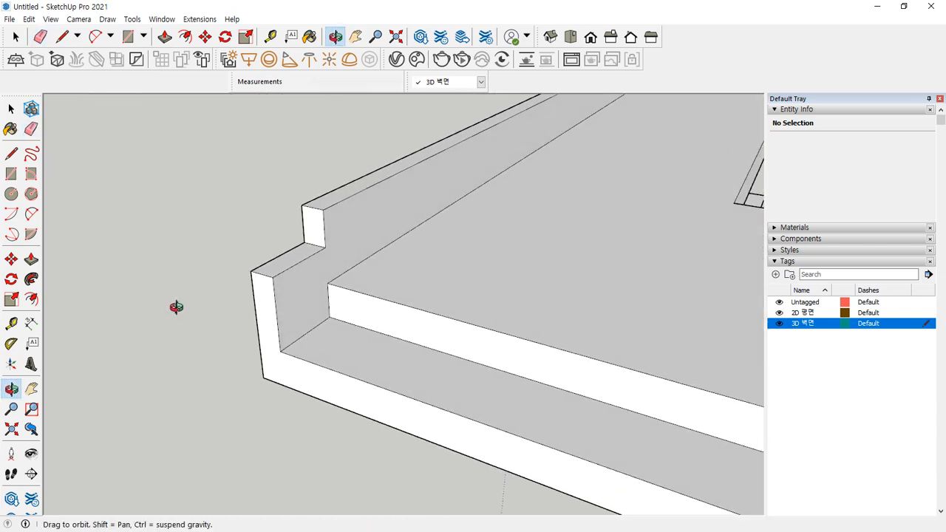
pyautogui.moveTo(368, 194)
pyautogui.keyDown('ctrl'); pyautogui.mouseDown()
pyautogui.moveTo(320, 207)
pyautogui.moveTo(310, 253)
pyautogui.moveTo(268, 285)
pyautogui.moveTo(325, 213)
pyautogui.moveTo(275, 278)
pyautogui.moveTo(276, 262)
pyautogui.mouseUp(); pyautogui.keyUp('ctrl')
# Bevel the stepped corner with two diagonal lines and erase the leftover edges
pyautogui.press('l')
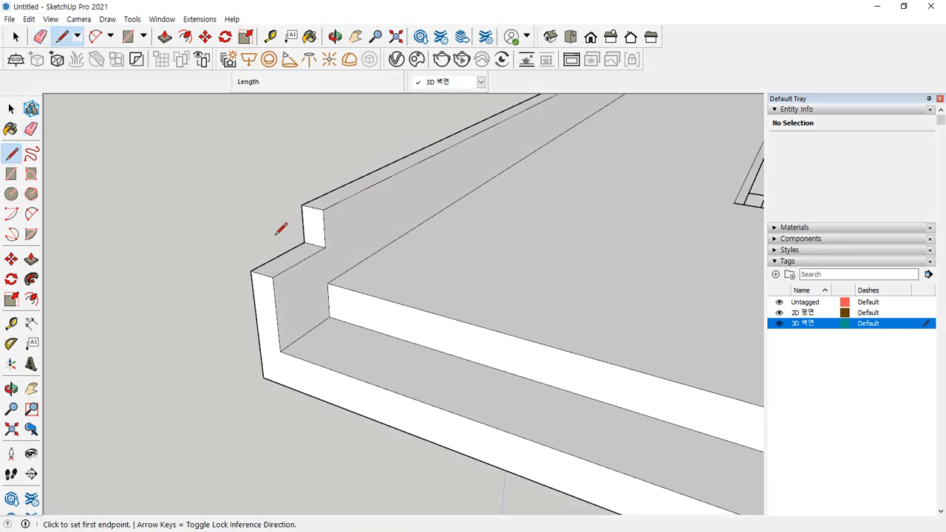
pyautogui.click(302, 203)
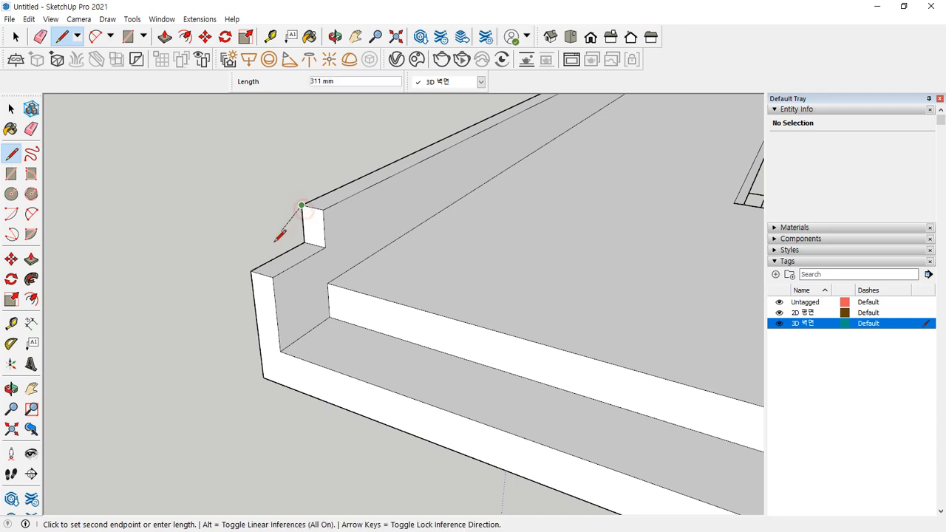
pyautogui.click(252, 272)
pyautogui.click(324, 210)
pyautogui.click(274, 276)
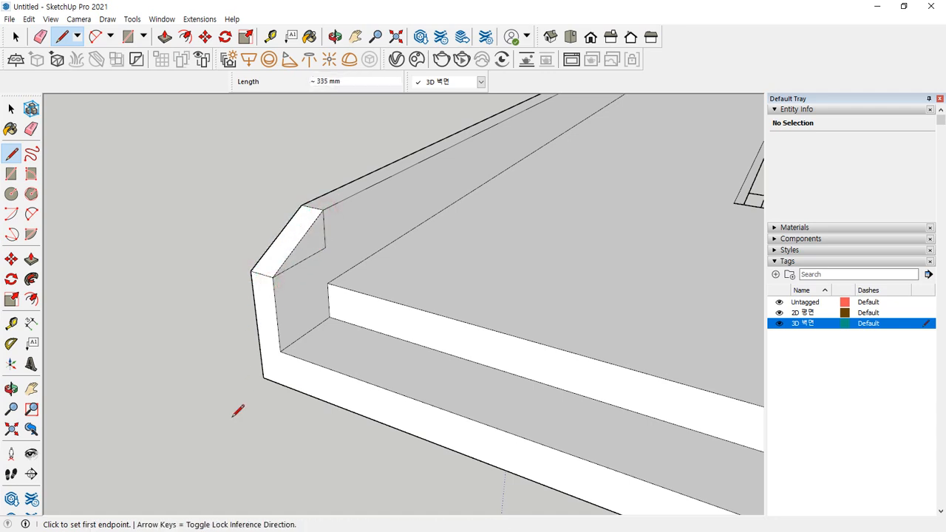
pyautogui.press('e')
pyautogui.moveTo(329, 242); pyautogui.dragTo(316, 258)
pyautogui.moveTo(179, 316); pyautogui.dragTo(502, 307, button='middle')
# Trace the L-shaped bathroom wall outline with lines, closing a 2.04 m² face
pyautogui.moveTo(363, 303)
pyautogui.mouseDown(button='middle')
pyautogui.moveTo(255, 356)
pyautogui.moveTo(184, 327)
pyautogui.moveTo(149, 326)
pyautogui.mouseUp(button='middle')
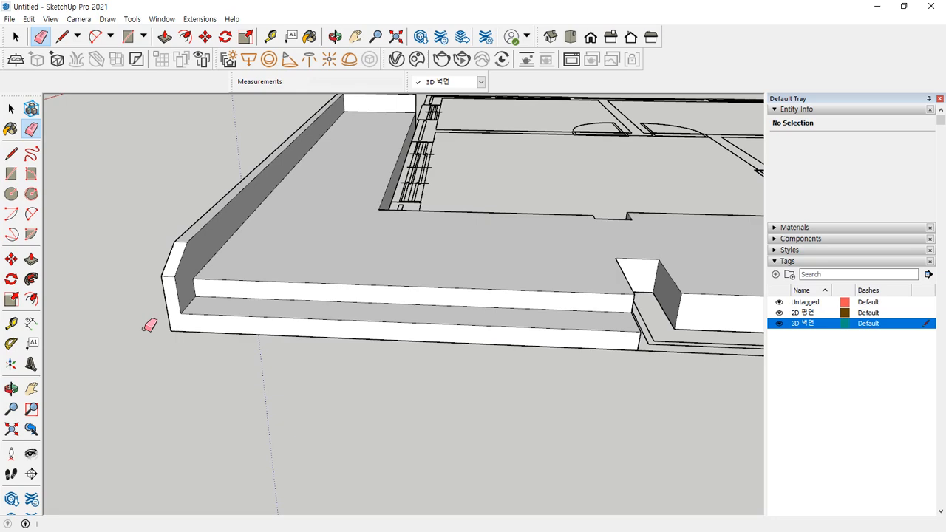
pyautogui.scroll(-5, 490, 238)
pyautogui.moveTo(490, 239); pyautogui.dragTo(318, 244, button='middle')
pyautogui.moveTo(318, 244); pyautogui.dragTo(318, 366, button='middle')
pyautogui.scroll(4, 235, 285)
pyautogui.scroll(3, 240, 324)
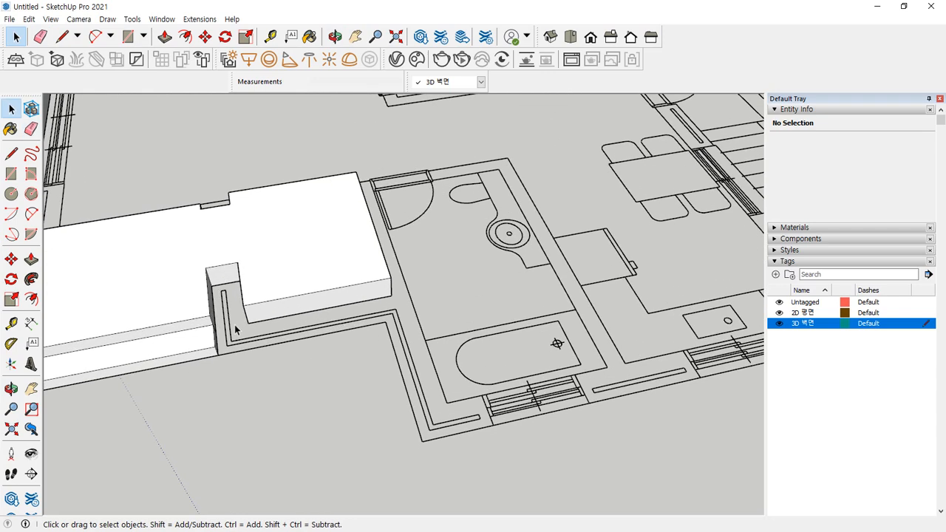
pyautogui.scroll(2, 235, 336)
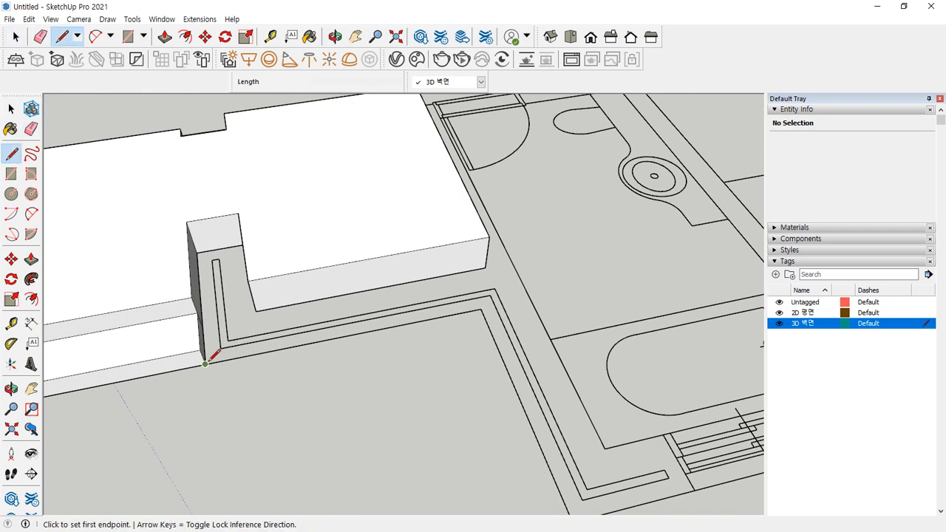
pyautogui.click(205, 363)
pyautogui.moveTo(503, 360)
pyautogui.mouseDown(button='middle')
pyautogui.moveTo(449, 360)
pyautogui.moveTo(477, 419)
pyautogui.mouseUp(button='middle')
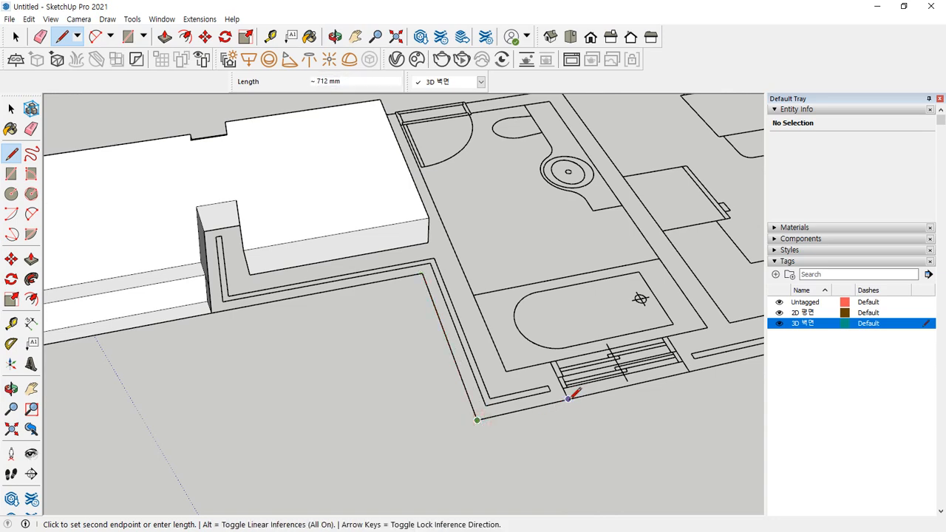
pyautogui.click(551, 363)
pyautogui.moveTo(442, 258)
pyautogui.mouseDown(button='middle')
pyautogui.moveTo(416, 291)
pyautogui.moveTo(239, 306)
pyautogui.moveTo(442, 287)
pyautogui.mouseUp(button='middle')
pyautogui.scroll(5, 399, 268)
pyautogui.click(428, 265)
pyautogui.click(399, 273)
pyautogui.moveTo(338, 387); pyautogui.dragTo(494, 127, button='middle')
# Select the new 2.04 m² L-shaped strip face
pyautogui.press('space')
pyautogui.click(216, 313)
pyautogui.scroll(-5, 143, 359)
pyautogui.moveTo(143, 360)
pyautogui.keyDown('shift'); pyautogui.mouseDown(button='middle')
pyautogui.moveTo(298, 322)
pyautogui.moveTo(439, 268)
pyautogui.moveTo(361, 324)
pyautogui.moveTo(289, 323)
pyautogui.mouseUp(button='middle'); pyautogui.keyUp('shift')
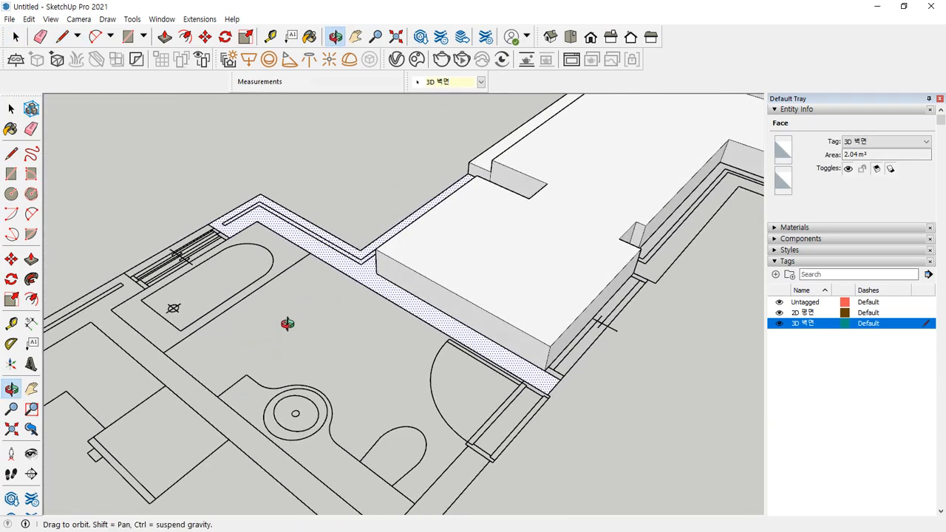
pyautogui.scroll(8, 179, 271)
# Draw a small rectangle at the wall corner and a 2100 × 350 mm face beside it
pyautogui.keyDown('shift'); pyautogui.moveTo(108, 312); pyautogui.dragTo(360, 275, button='middle'); pyautogui.keyUp('shift')
pyautogui.scroll(4, 244, 294)
pyautogui.scroll(1, 252, 286)
pyautogui.press('r')
pyautogui.moveTo(249, 237); pyautogui.dragTo(255, 226, button='middle')
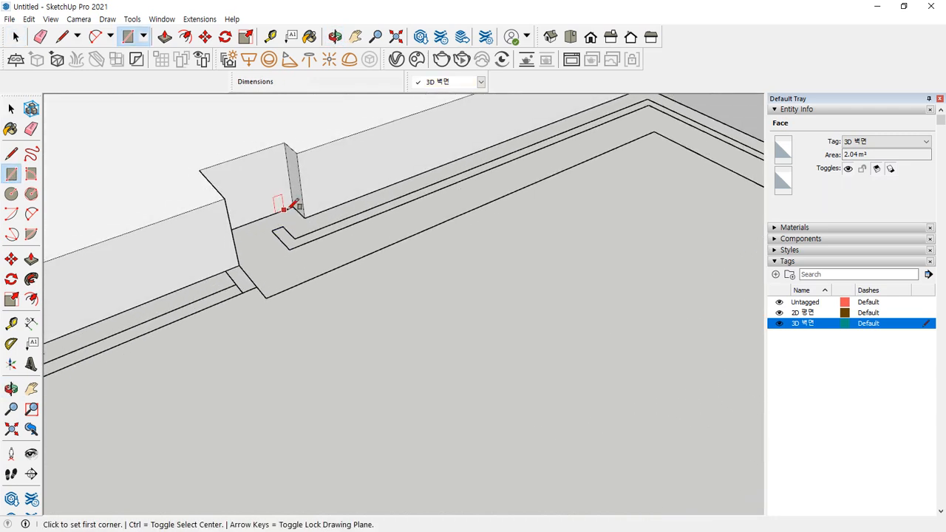
pyautogui.click(293, 207)
pyautogui.click(266, 295)
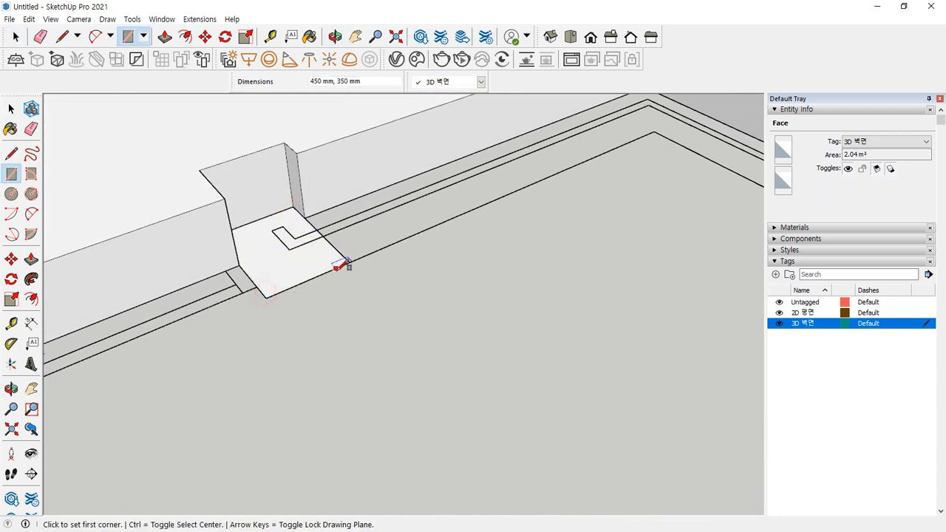
pyautogui.click(348, 263)
pyautogui.keyDown('shift'); pyautogui.moveTo(460, 243); pyautogui.dragTo(238, 366, button='middle'); pyautogui.keyUp('shift')
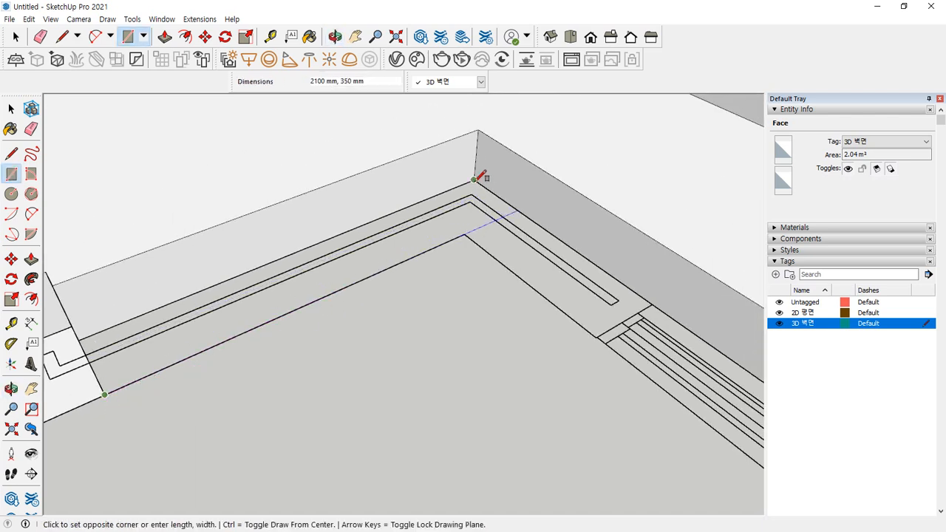
pyautogui.click(474, 182)
# Fill the next wall outline with another rectangle face between its corners
pyautogui.press('e')
pyautogui.keyDown('shift'); pyautogui.moveTo(90, 375); pyautogui.dragTo(196, 323, button='middle'); pyautogui.keyUp('shift')
pyautogui.press('space')
pyautogui.press('r')
pyautogui.click(515, 209)
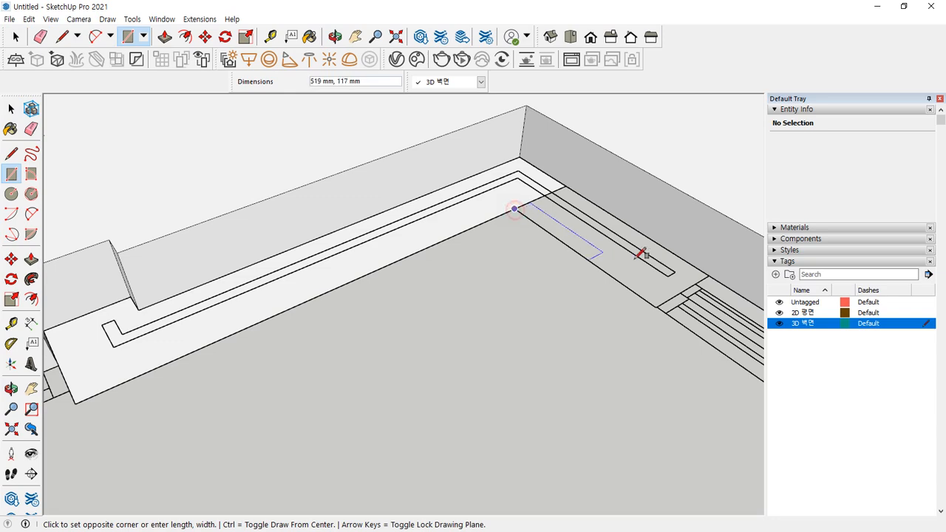
pyautogui.click(709, 275)
pyautogui.press('e')
pyautogui.scroll(-2, 470, 312)
pyautogui.keyDown('shift'); pyautogui.moveTo(510, 291); pyautogui.dragTo(314, 199, button='middle'); pyautogui.keyUp('shift')
pyautogui.scroll(2, 382, 234)
# Draw a 3200 × 350 mm rectangle along the window wall run
pyautogui.press('r')
pyautogui.scroll(3, 366, 204)
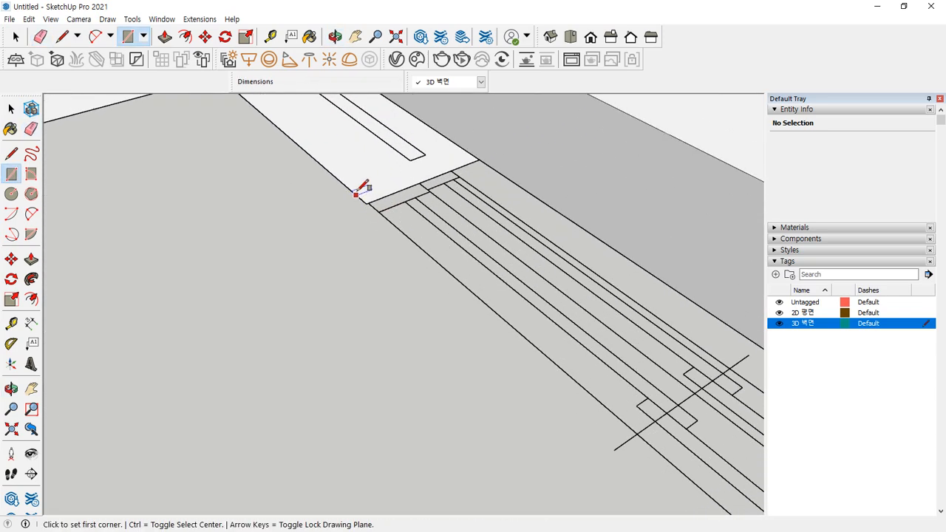
pyautogui.scroll(3, 295, 184)
pyautogui.scroll(2, 454, 199)
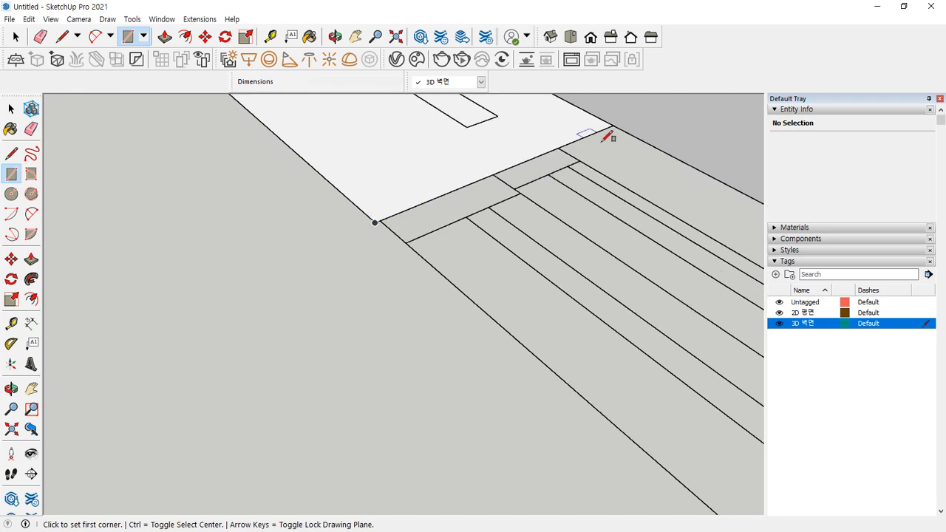
pyautogui.click(612, 125)
pyautogui.scroll(-3, 625, 266)
pyautogui.moveTo(625, 266); pyautogui.dragTo(446, 372, button='middle')
pyautogui.keyDown('shift'); pyautogui.moveTo(517, 436); pyautogui.dragTo(222, 166, button='middle'); pyautogui.keyUp('shift')
pyautogui.scroll(-5, 325, 262)
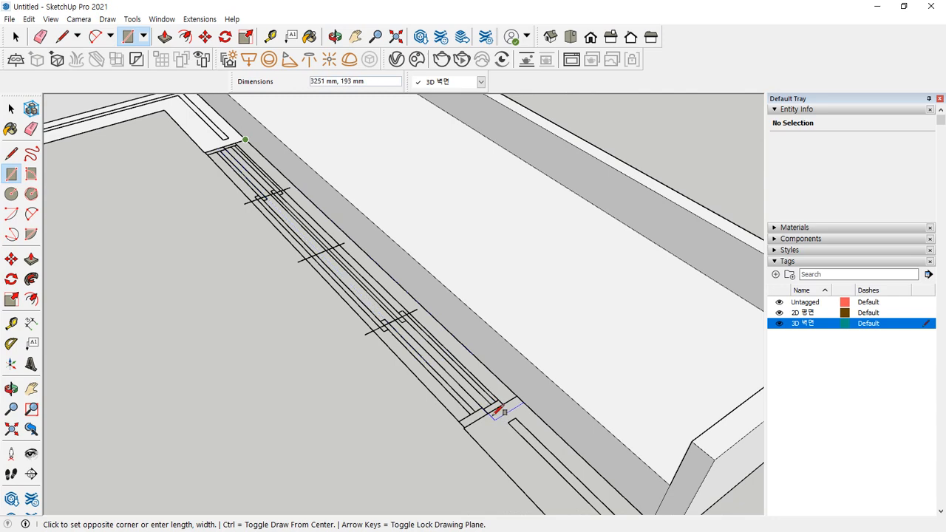
pyautogui.keyDown('shift'); pyautogui.moveTo(501, 436); pyautogui.dragTo(436, 362, button='middle'); pyautogui.keyUp('shift')
pyautogui.scroll(2, 417, 369)
pyautogui.write('3200,350')
pyautogui.press('Return')
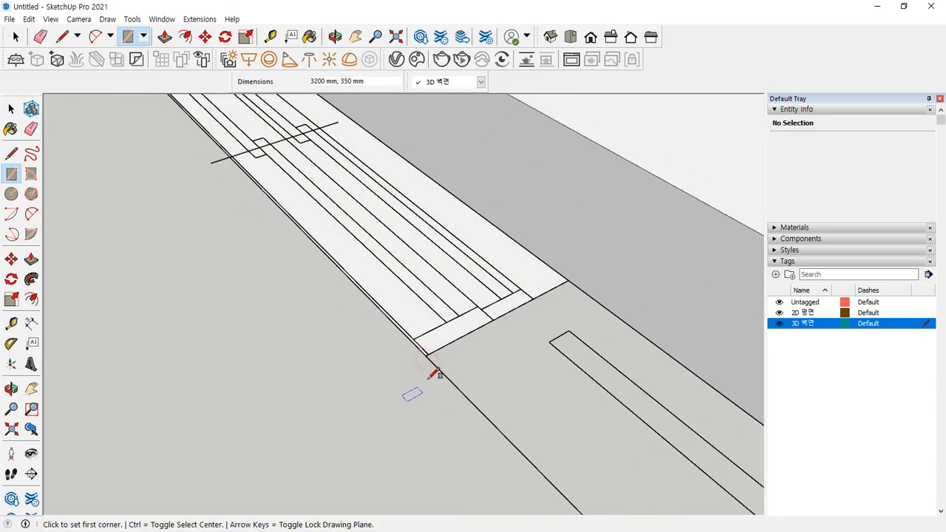
# Add rectangle faces beside the window's end and along the remaining wall strip
pyautogui.click(426, 356)
pyautogui.scroll(-6, 506, 400)
pyautogui.keyDown('shift'); pyautogui.moveTo(538, 426); pyautogui.dragTo(256, 170, button='middle'); pyautogui.keyUp('shift')
pyautogui.scroll(4, 363, 241)
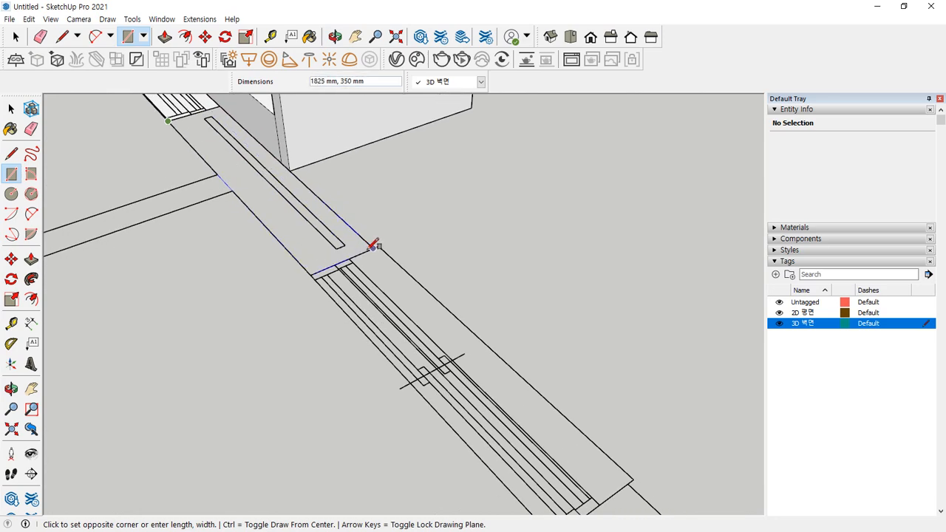
pyautogui.click(374, 247)
pyautogui.click(218, 178)
pyautogui.moveTo(217, 178); pyautogui.dragTo(156, 369, button='middle')
pyautogui.scroll(3, 382, 173)
pyautogui.click(373, 187)
# Draw a 1600 × 350 mm face over the wall strip along the window run
pyautogui.press('e')
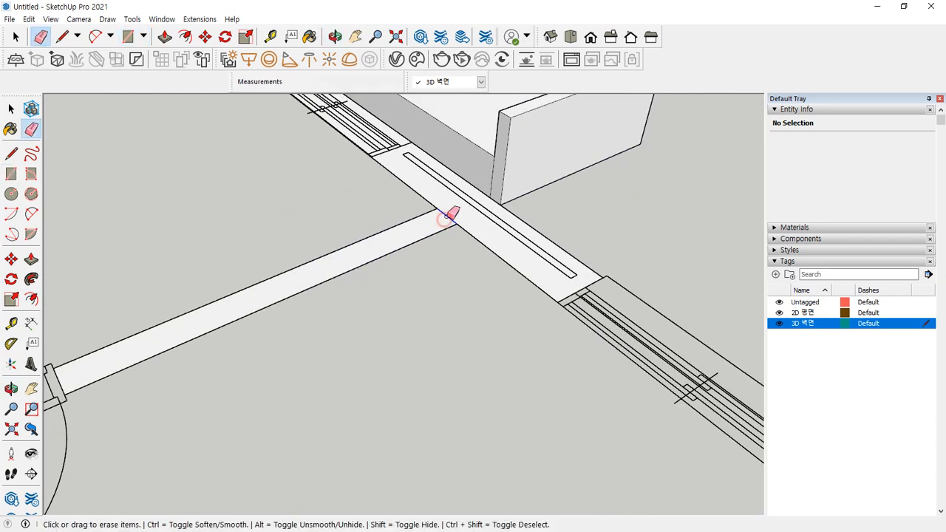
pyautogui.scroll(-2, 323, 272)
pyautogui.moveTo(323, 273); pyautogui.dragTo(257, 212, button='middle')
pyautogui.scroll(2, 256, 213)
pyautogui.press('r')
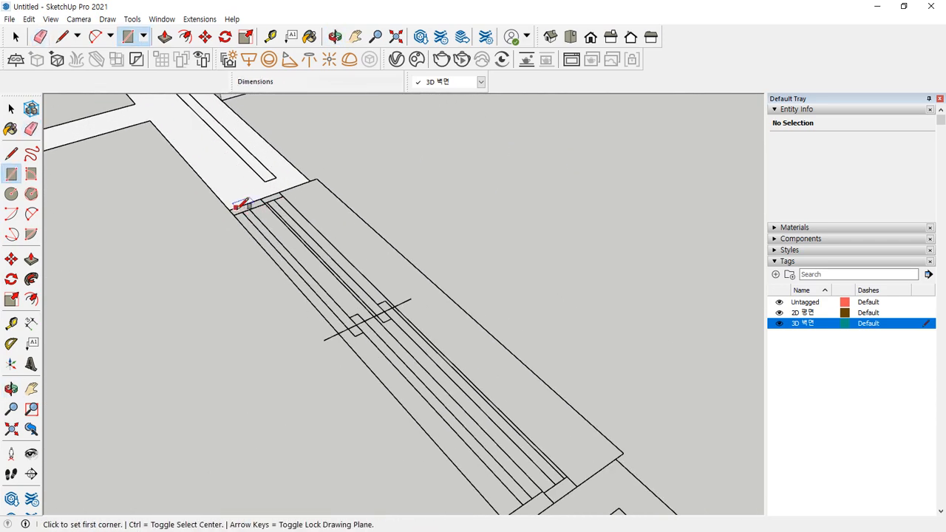
pyautogui.click(229, 209)
pyautogui.keyDown('shift'); pyautogui.moveTo(545, 450); pyautogui.dragTo(475, 380, button='middle'); pyautogui.keyUp('shift')
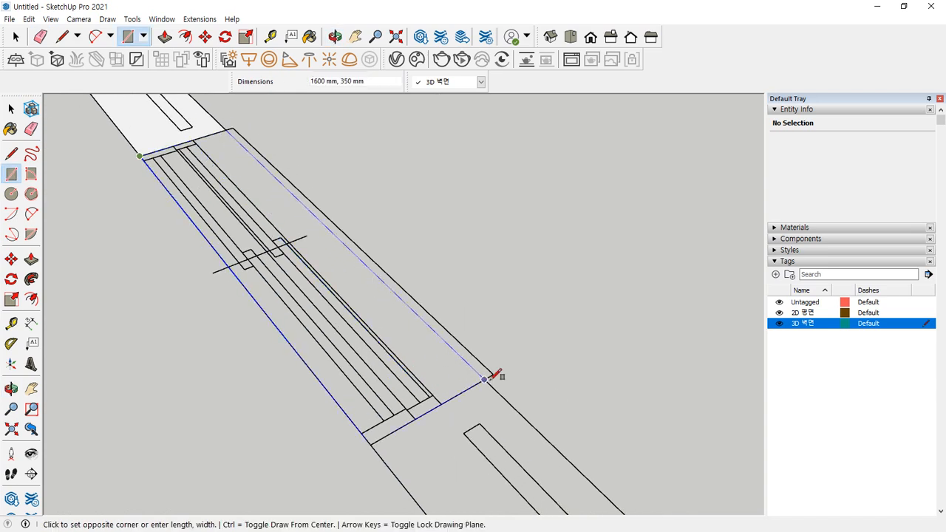
pyautogui.click(484, 380)
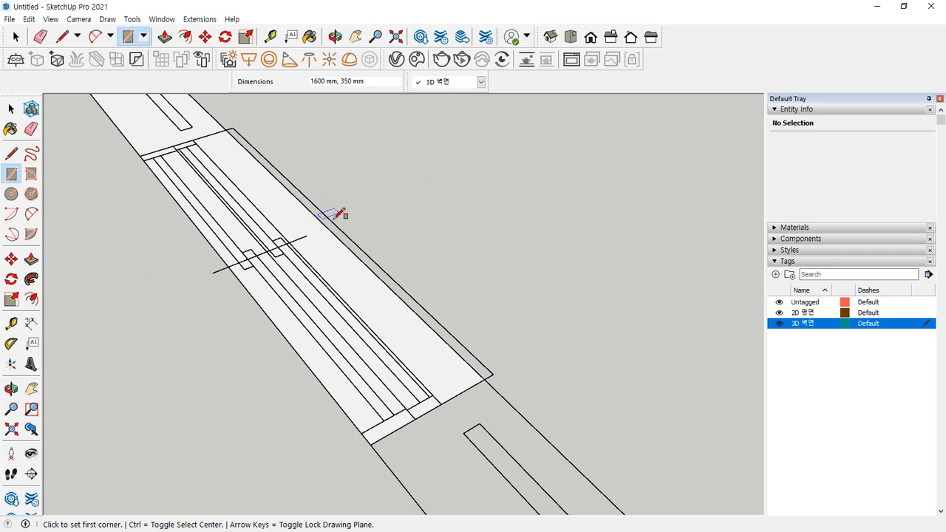
# Fill the strips from the slab corner to the wall corner, plus the corner face
pyautogui.scroll(-1, 429, 358)
pyautogui.click(377, 437)
pyautogui.scroll(-2, 394, 439)
pyautogui.keyDown('shift'); pyautogui.moveTo(516, 455); pyautogui.dragTo(356, 183, button='middle'); pyautogui.keyUp('shift')
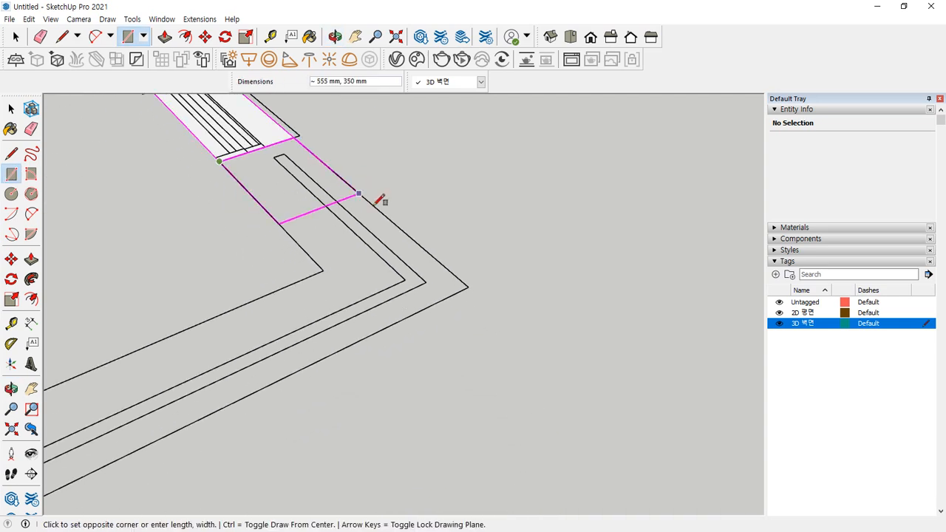
pyautogui.click(466, 284)
pyautogui.click(323, 271)
pyautogui.moveTo(289, 271); pyautogui.dragTo(254, 323, button='middle')
pyautogui.scroll(2, 244, 339)
pyautogui.click(226, 363)
# Cover another wall strip with a 1600 × 350 mm face from the wall corner
pyautogui.press('e')
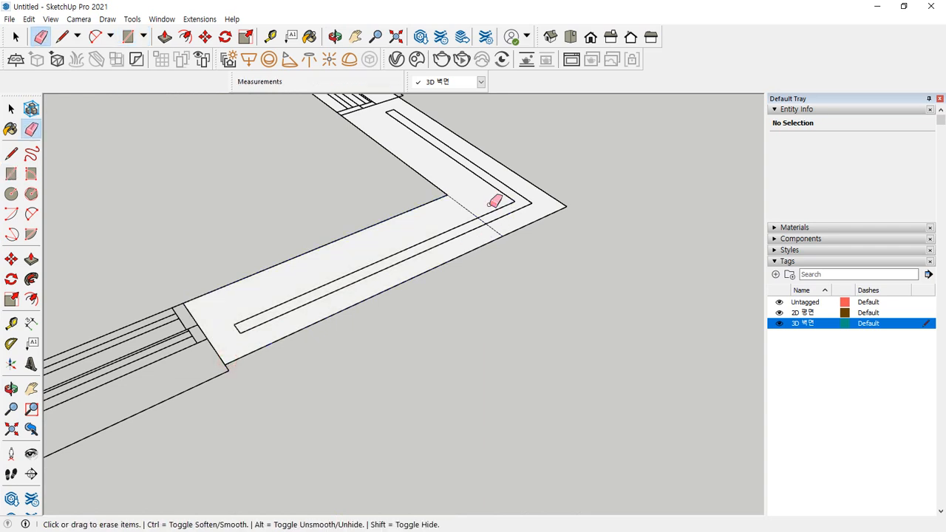
pyautogui.moveTo(372, 258)
pyautogui.mouseDown(button='middle')
pyautogui.moveTo(598, 184)
pyautogui.moveTo(495, 216)
pyautogui.mouseUp(button='middle')
pyautogui.press('r')
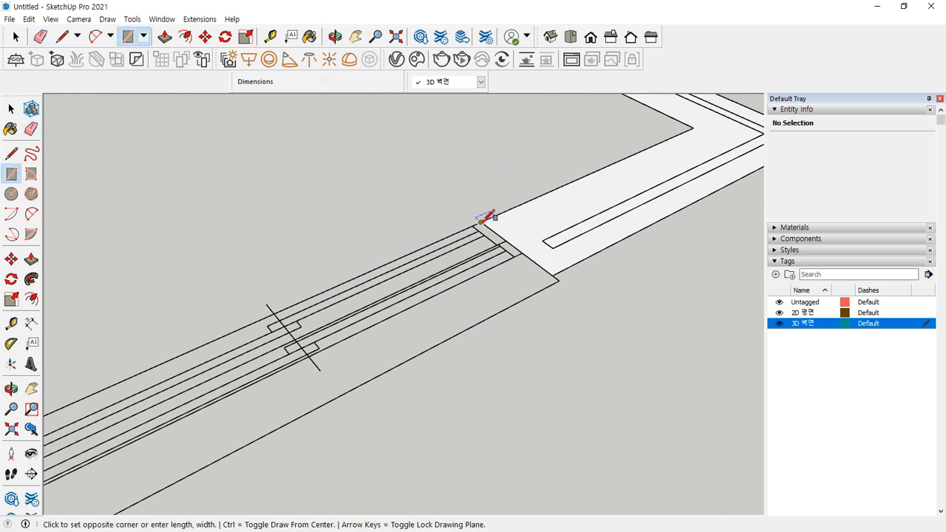
pyautogui.click(482, 223)
pyautogui.scroll(-3, 358, 266)
pyautogui.keyDown('shift'); pyautogui.moveTo(167, 388); pyautogui.dragTo(458, 186, button='middle'); pyautogui.keyUp('shift')
pyautogui.scroll(2, 459, 186)
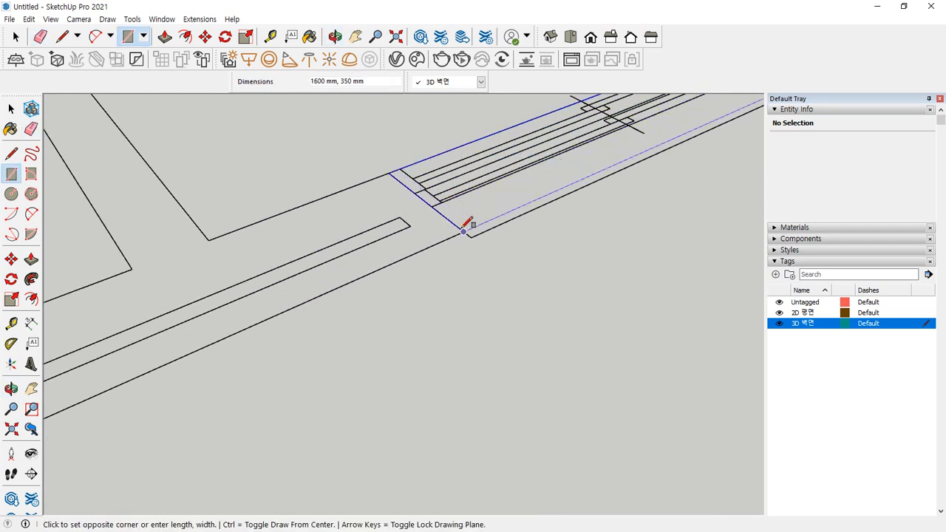
pyautogui.click(464, 231)
# Draw one face across the long wall strip starting at the corner
pyautogui.click(464, 232)
pyautogui.scroll(-2, 259, 230)
pyautogui.keyDown('shift'); pyautogui.moveTo(220, 267); pyautogui.dragTo(507, 181, button='middle'); pyautogui.keyUp('shift')
pyautogui.scroll(-2, 348, 234)
pyautogui.scroll(-2, 168, 296)
pyautogui.scroll(2, 167, 294)
pyautogui.click(121, 314)
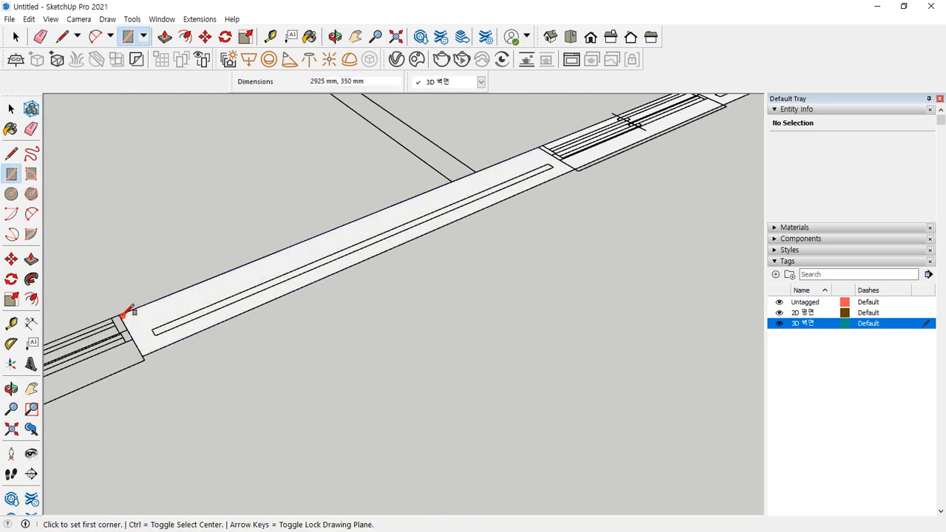
# Fill the next wall segment and the face back to the left corner
pyautogui.moveTo(412, 185); pyautogui.dragTo(584, 178, button='middle')
pyautogui.click(538, 200)
pyautogui.scroll(-2, 214, 366)
pyautogui.keyDown('shift'); pyautogui.moveTo(211, 368); pyautogui.dragTo(443, 250, button='middle'); pyautogui.keyUp('shift')
pyautogui.scroll(1, 414, 307)
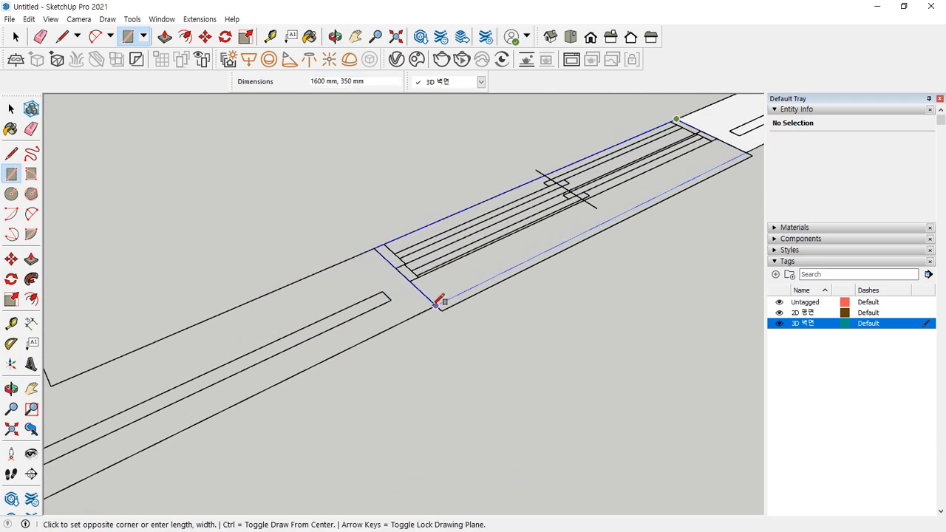
pyautogui.click(436, 303)
pyautogui.click(437, 301)
pyautogui.moveTo(211, 321); pyautogui.dragTo(235, 314, button='middle')
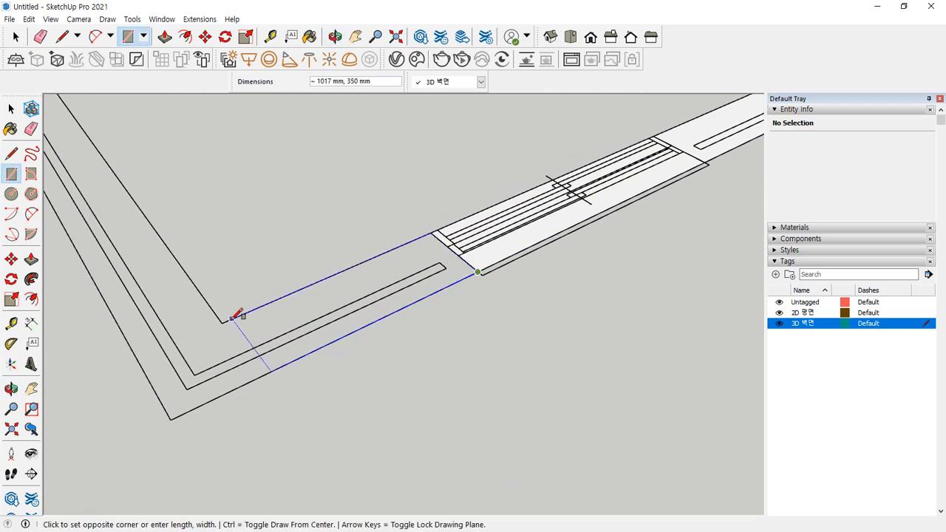
pyautogui.click(229, 319)
# Draw the wall face running along the adjacent corridor wall
pyautogui.click(260, 377)
pyautogui.scroll(-3, 154, 266)
pyautogui.keyDown('shift'); pyautogui.moveTo(133, 257); pyautogui.dragTo(271, 366, button='middle'); pyautogui.keyUp('shift')
pyautogui.scroll(3, 119, 161)
pyautogui.click(85, 149)
pyautogui.moveTo(270, 301)
pyautogui.keyDown('shift'); pyautogui.mouseDown(button='middle')
pyautogui.moveTo(132, 95)
pyautogui.moveTo(177, 335)
pyautogui.moveTo(415, 407)
pyautogui.mouseUp(button='middle'); pyautogui.keyUp('shift')
# Erase the seam line at the inner corner of the wall faces
pyautogui.press('e')
pyautogui.click(272, 277)
pyautogui.scroll(-2, 213, 210)
pyautogui.scroll(5, 295, 275)
# Draw a 1000 × 350 mm face beside the doorway, cancelling an accidental extra rectangle
pyautogui.press('r')
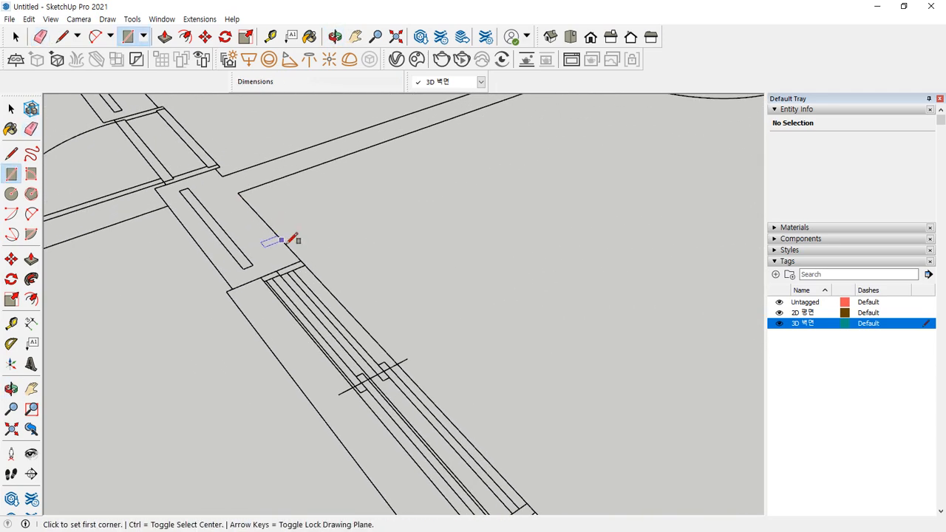
pyautogui.click(301, 260)
pyautogui.click(155, 187)
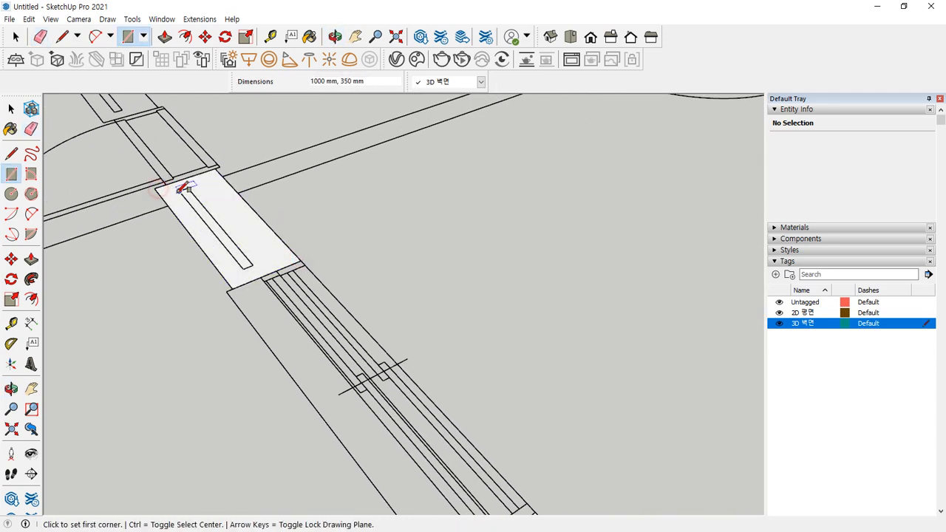
pyautogui.click(159, 184)
pyautogui.press('Escape')
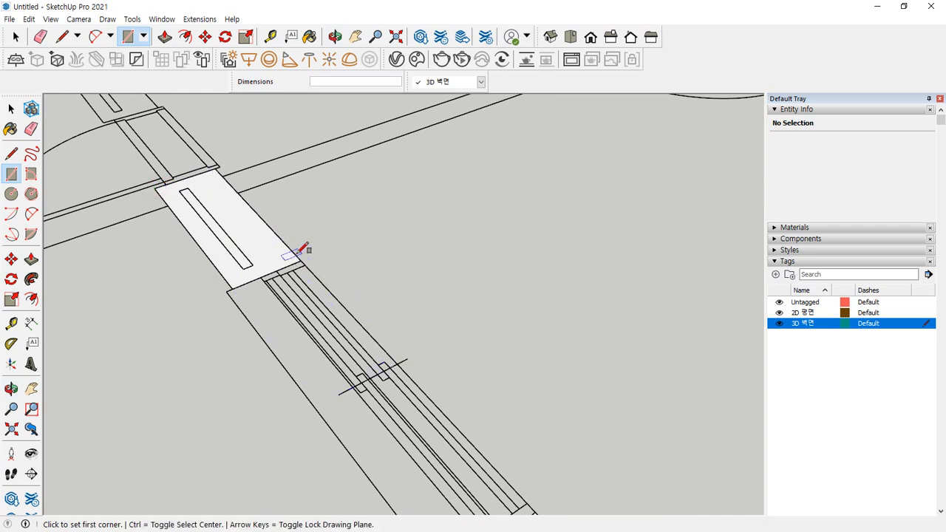
# Fill the wall strip from the doorway corner down the corridor
pyautogui.click(301, 261)
pyautogui.scroll(-1, 405, 377)
pyautogui.keyDown('shift'); pyautogui.moveTo(415, 376); pyautogui.dragTo(221, 125, button='middle'); pyautogui.keyUp('shift')
pyautogui.scroll(2, 229, 202)
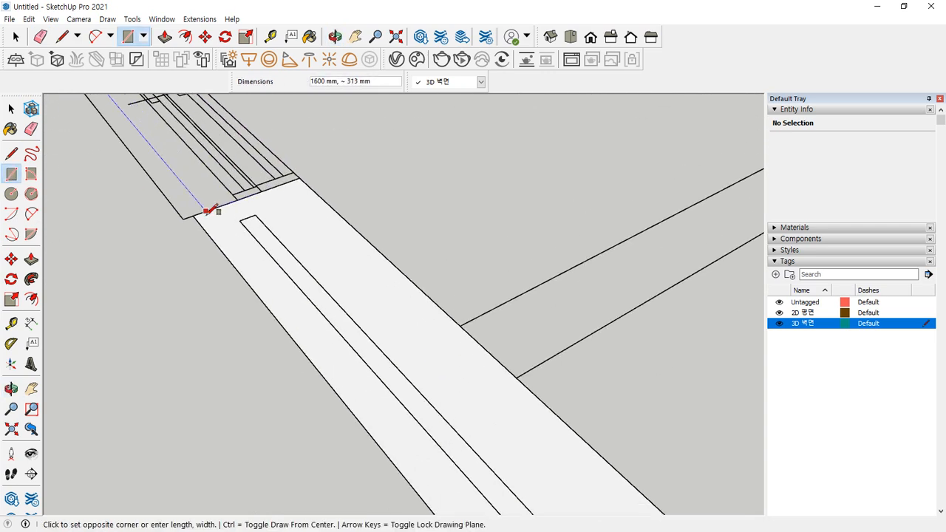
pyautogui.click(193, 216)
# Cover the strip at the next doorway with a 900 × 350 mm face
pyautogui.scroll(-3, 191, 210)
pyautogui.keyDown('shift'); pyautogui.moveTo(186, 204); pyautogui.dragTo(486, 505, button='middle'); pyautogui.keyUp('shift')
pyautogui.scroll(2, 353, 271)
pyautogui.scroll(2, 411, 360)
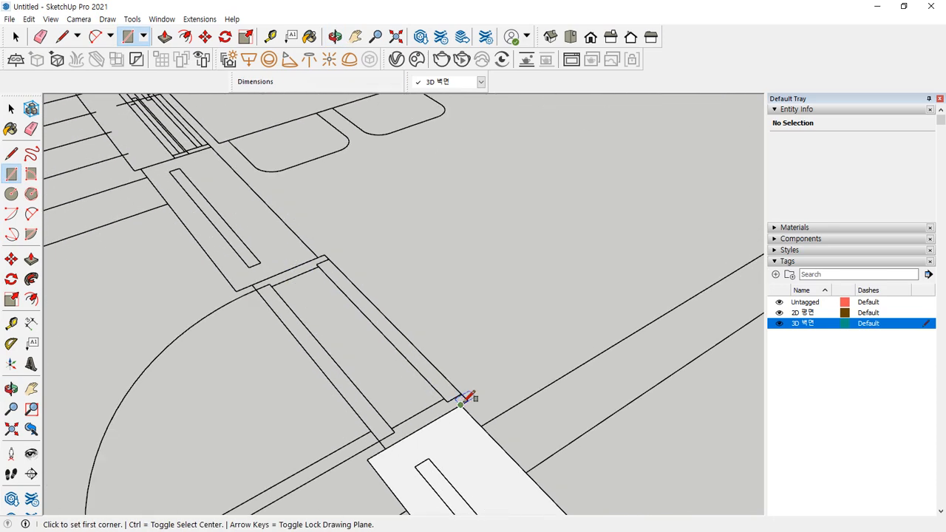
pyautogui.click(460, 401)
pyautogui.click(235, 291)
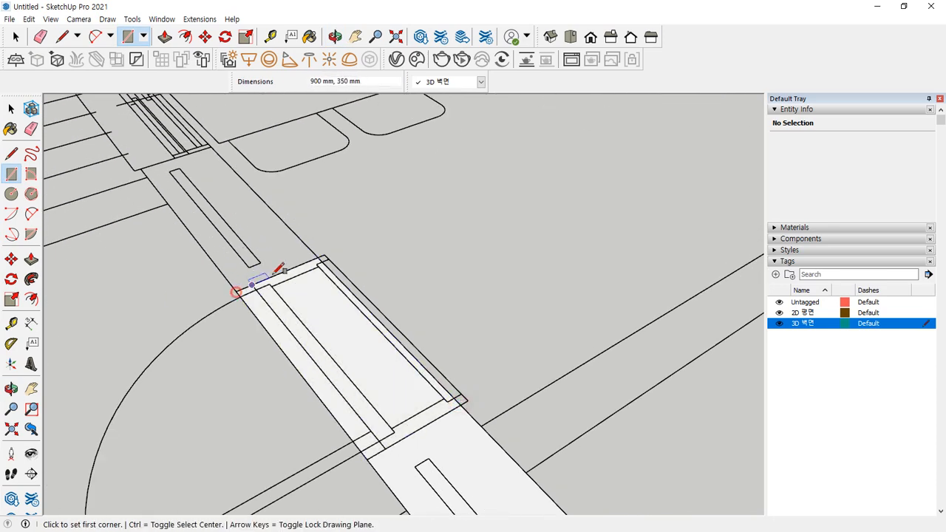
# Fill the corridor wall strips, including a 1400 × 350 mm face
pyautogui.click(317, 256)
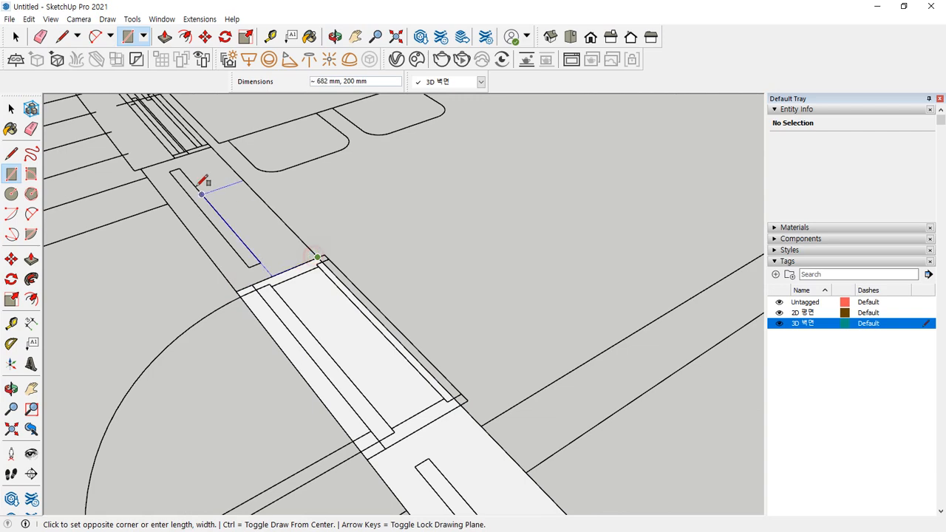
pyautogui.click(136, 169)
pyautogui.scroll(-6, 138, 158)
pyautogui.scroll(5, 403, 390)
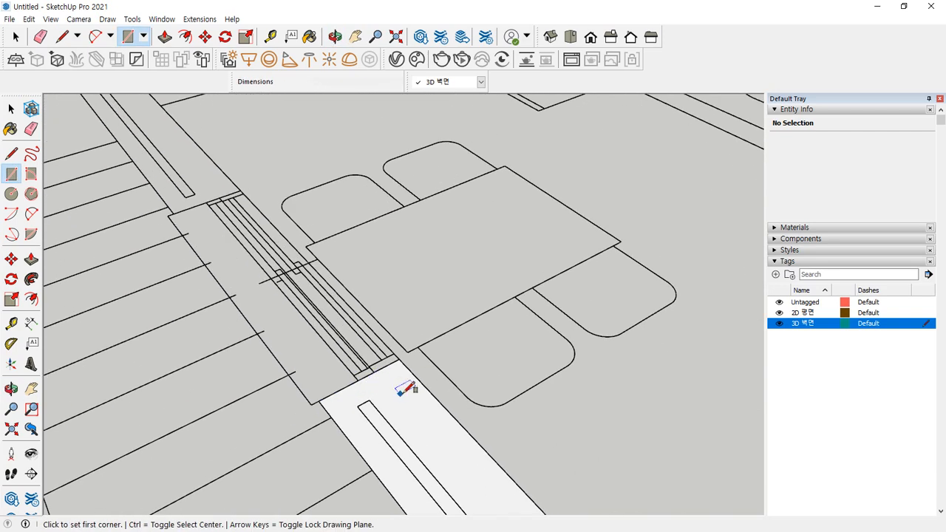
pyautogui.click(400, 359)
pyautogui.click(185, 209)
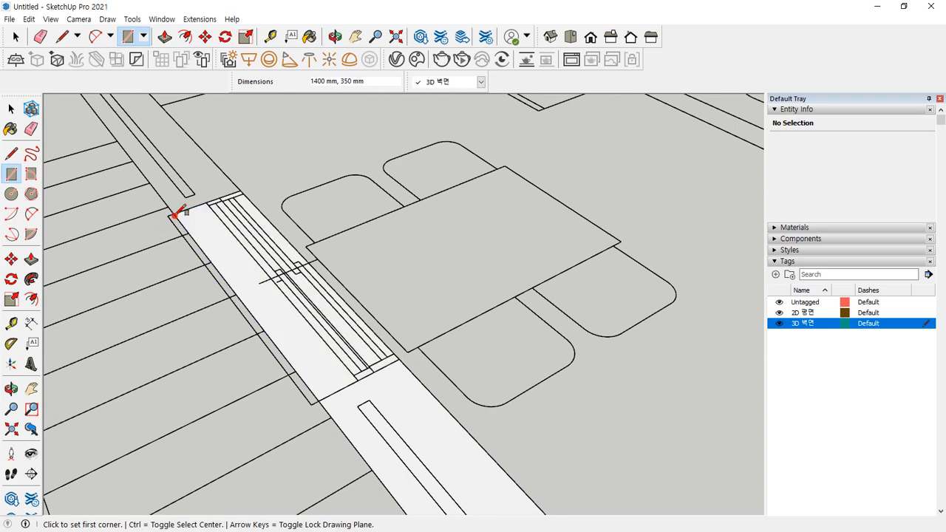
# Draw two more wall faces continuing along the corridor
pyautogui.click(248, 184)
pyautogui.scroll(-2, 214, 184)
pyautogui.scroll(-3, 281, 348)
pyautogui.scroll(3, 249, 268)
pyautogui.click(228, 269)
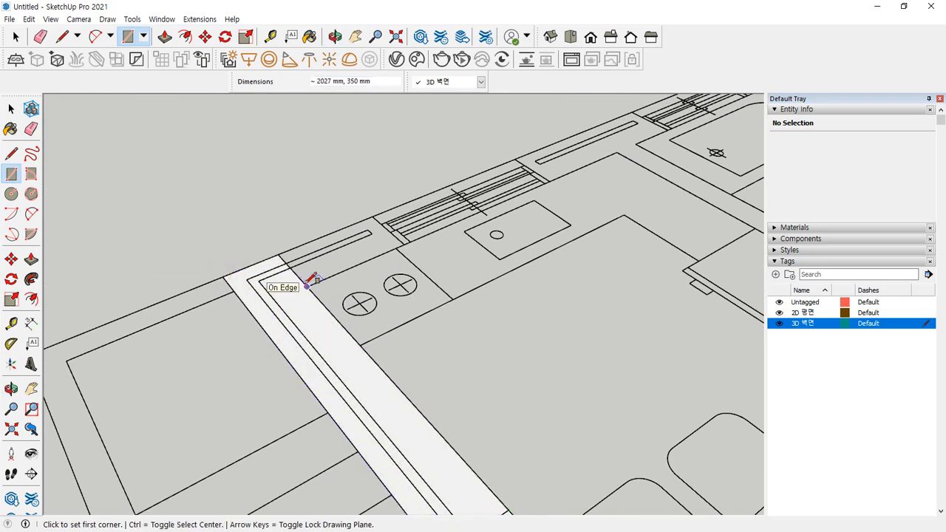
pyautogui.click(306, 285)
pyautogui.click(372, 217)
# Erase the stray diagonal corridor edge and fill the wall-end strip
pyautogui.press('e')
pyautogui.click(299, 278)
pyautogui.press('r')
pyautogui.click(405, 241)
pyautogui.moveTo(408, 236); pyautogui.dragTo(432, 380, button='middle')
pyautogui.scroll(2, 262, 116)
pyautogui.click(258, 117)
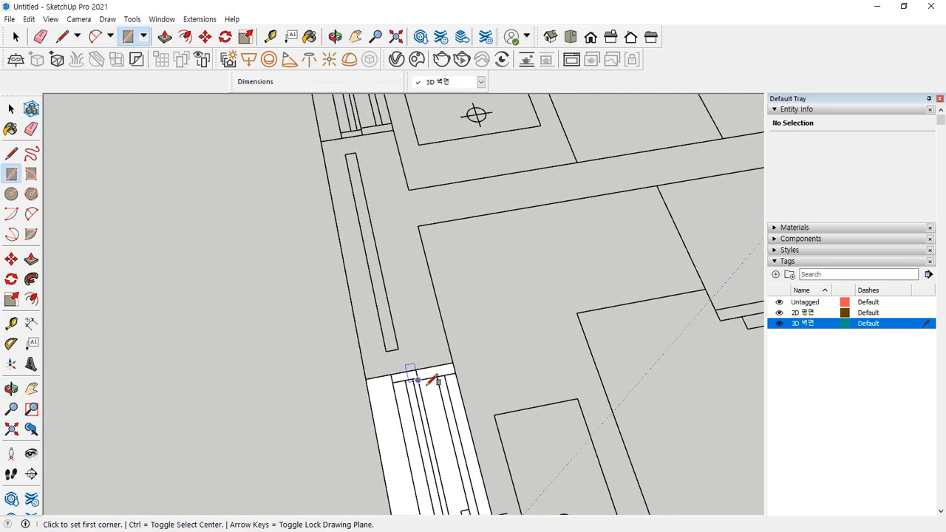
# Fill another wall strip and the window opening with a 1000 × 350 mm face
pyautogui.click(454, 358)
pyautogui.click(320, 140)
pyautogui.moveTo(319, 140); pyautogui.dragTo(431, 425, button='middle')
pyautogui.click(435, 434)
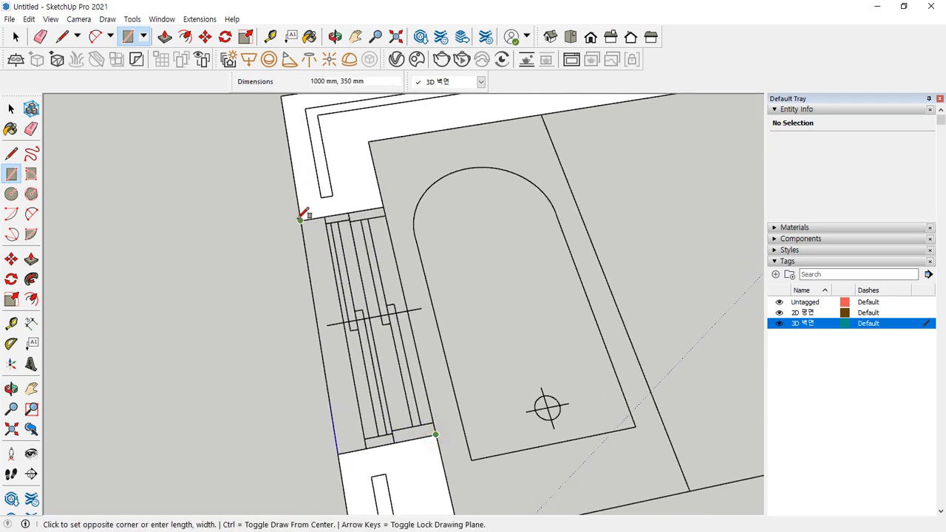
pyautogui.click(301, 220)
pyautogui.scroll(-6, 325, 289)
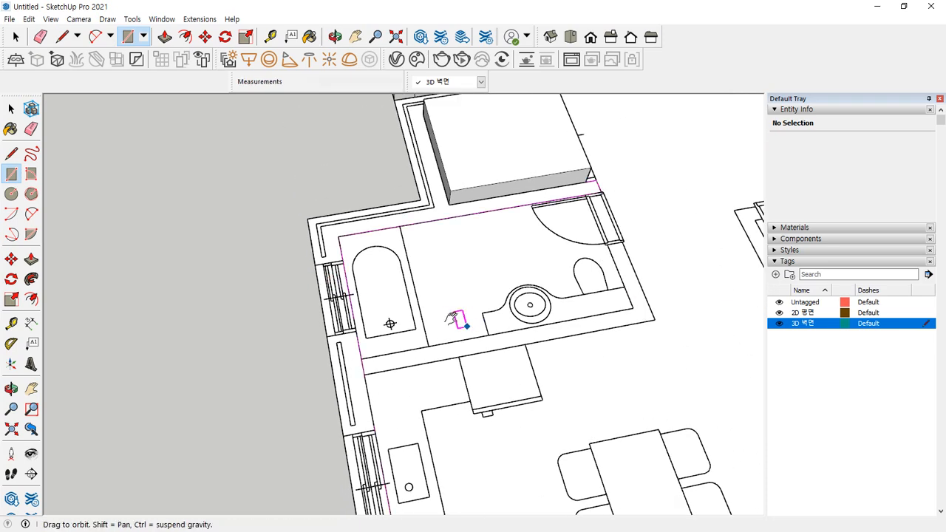
# Draw a face along the kitchen wall and erase the edge so it merges with the adjoining wall face
pyautogui.keyDown('shift'); pyautogui.moveTo(389, 362); pyautogui.dragTo(268, 294, button='middle'); pyautogui.keyUp('shift')
pyautogui.scroll(3, 268, 294)
pyautogui.click(230, 291)
pyautogui.click(648, 195)
pyautogui.press('e')
pyautogui.click(228, 278)
pyautogui.press('space')
pyautogui.click(259, 274)
# Close the wall corner with a rectangle and erase the shared edge, forming an L-shaped wall face
pyautogui.keyDown('shift'); pyautogui.moveTo(564, 250); pyautogui.dragTo(270, 430, button='middle'); pyautogui.keyUp('shift')
pyautogui.scroll(2, 344, 369)
pyautogui.press('r')
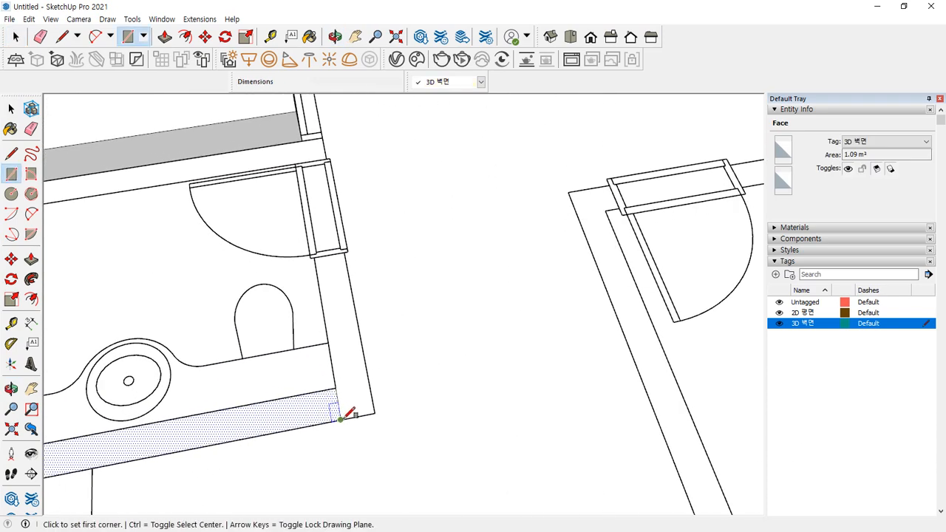
pyautogui.click(340, 419)
pyautogui.click(344, 253)
pyautogui.press('e')
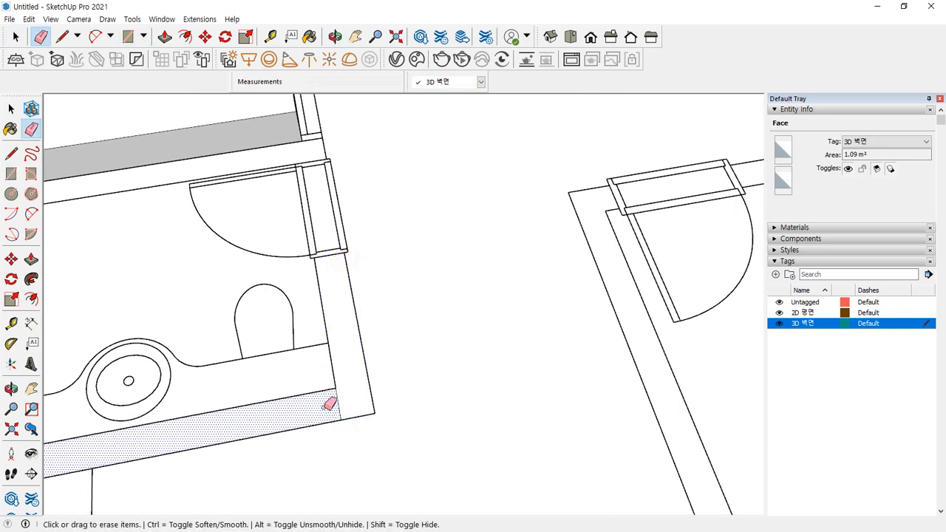
pyautogui.click(337, 403)
pyautogui.press('space')
pyautogui.click(347, 389)
# Draw an 800 by 200 mm door jamb face at the door's wall corner
pyautogui.scroll(-2, 312, 256)
pyautogui.scroll(4, 312, 255)
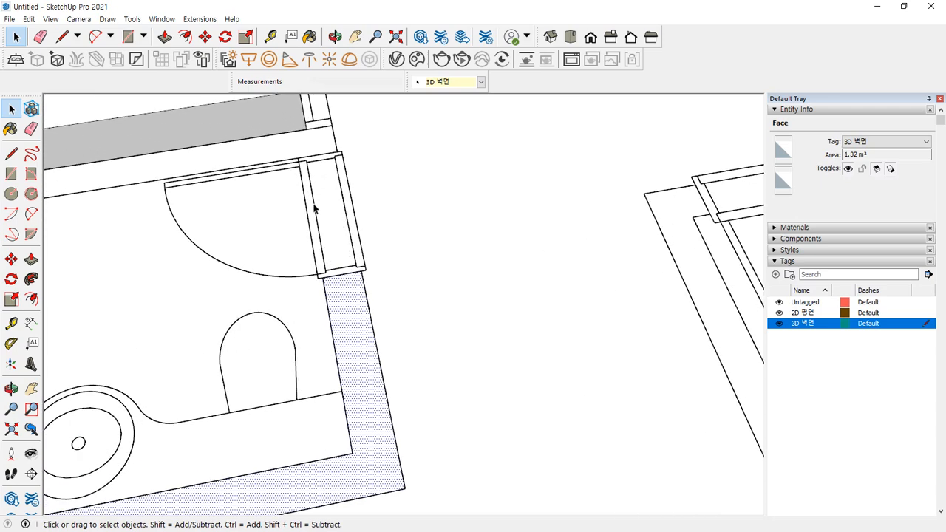
pyautogui.press('r')
pyautogui.click(329, 334)
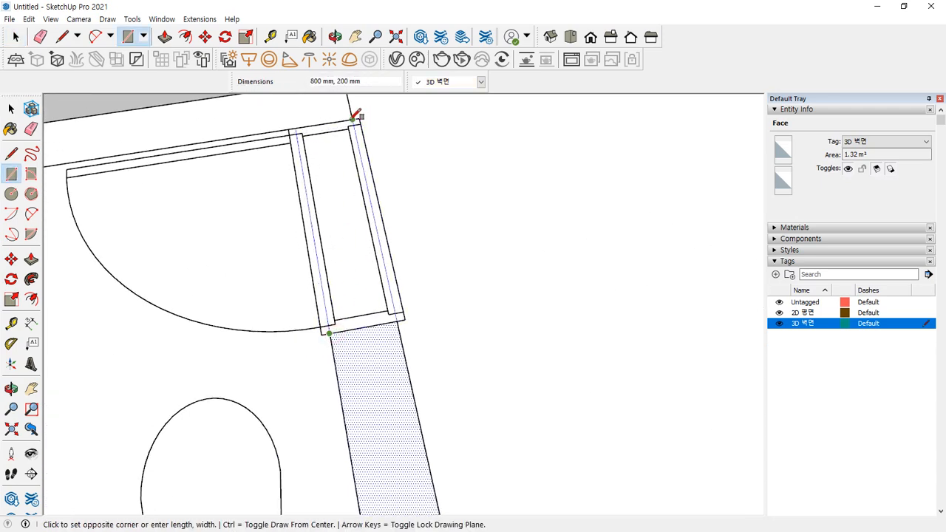
pyautogui.click(351, 119)
pyautogui.press('space')
pyautogui.click(336, 260)
# Inspect the wall strip and the room's floor face from a low orbit angle
pyautogui.keyDown('shift'); pyautogui.moveTo(327, 190); pyautogui.dragTo(377, 289, button='middle'); pyautogui.keyUp('shift')
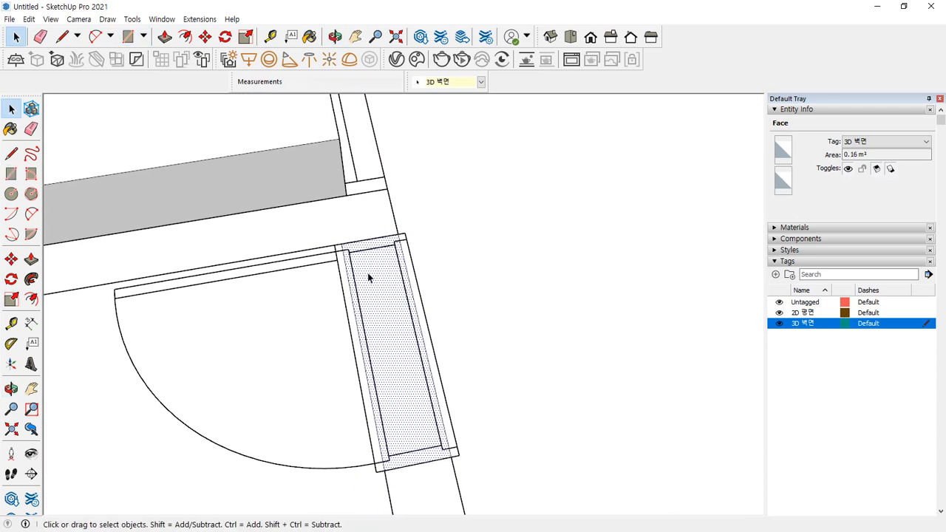
pyautogui.click(350, 228)
pyautogui.scroll(-2, 351, 231)
pyautogui.moveTo(351, 231); pyautogui.dragTo(268, 274, button='middle')
pyautogui.moveTo(330, 311); pyautogui.dragTo(334, 266, button='middle')
pyautogui.scroll(-3, 342, 285)
pyautogui.scroll(-4, 342, 295)
pyautogui.keyDown('shift'); pyautogui.moveTo(436, 387); pyautogui.dragTo(359, 185, button='middle'); pyautogui.keyUp('shift')
pyautogui.click(351, 221)
pyautogui.keyDown('shift'); pyautogui.moveTo(382, 307); pyautogui.dragTo(497, 222, button='middle'); pyautogui.keyUp('shift')
pyautogui.scroll(4, 469, 257)
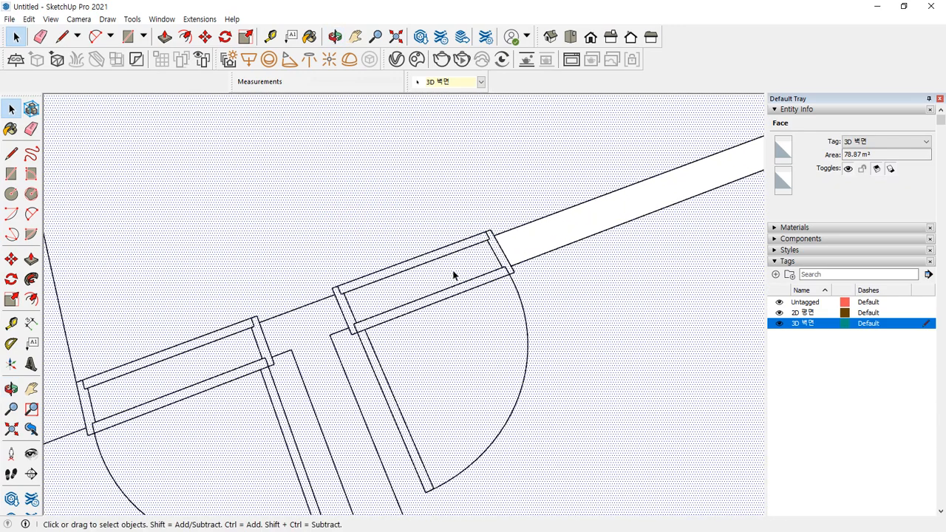
# Draw a 900 by 200 mm face by the door, plus faces at the wall end and along the lower wall
pyautogui.press('r')
pyautogui.click(498, 234)
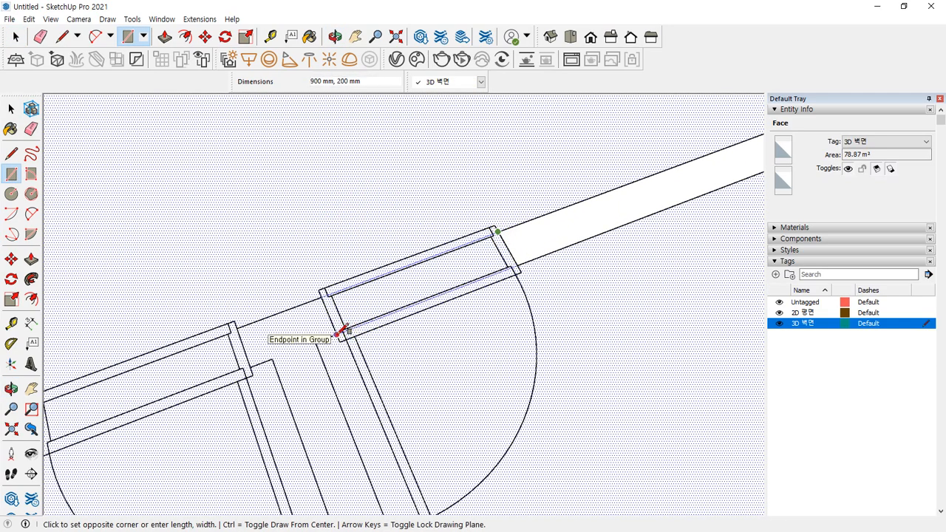
pyautogui.click(340, 332)
pyautogui.click(321, 296)
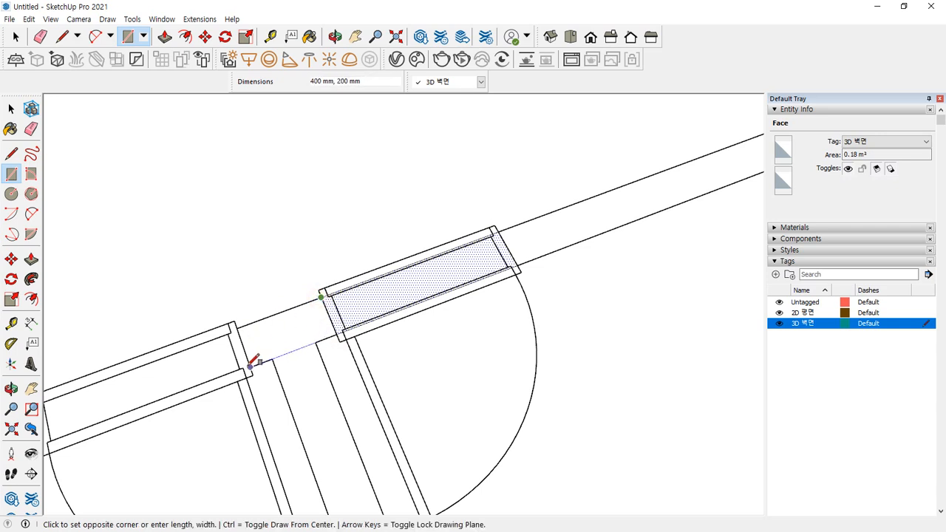
pyautogui.click(249, 365)
pyautogui.click(317, 342)
pyautogui.scroll(-2, 323, 368)
pyautogui.keyDown('shift'); pyautogui.moveTo(368, 466); pyautogui.dragTo(322, 144, button='middle'); pyautogui.keyUp('shift')
pyautogui.click(463, 505)
# Check the vertical wall face and the large room face near the door arcs
pyautogui.press('e')
pyautogui.keyDown('shift'); pyautogui.moveTo(350, 247); pyautogui.dragTo(412, 402, button='middle'); pyautogui.keyUp('shift')
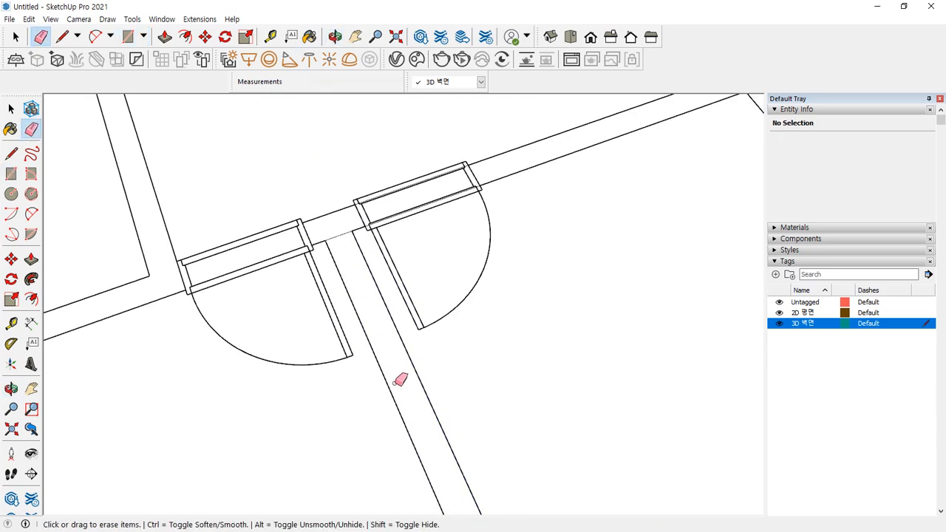
pyautogui.scroll(2, 340, 235)
pyautogui.press('space')
pyautogui.click(323, 220)
pyautogui.scroll(-3, 343, 269)
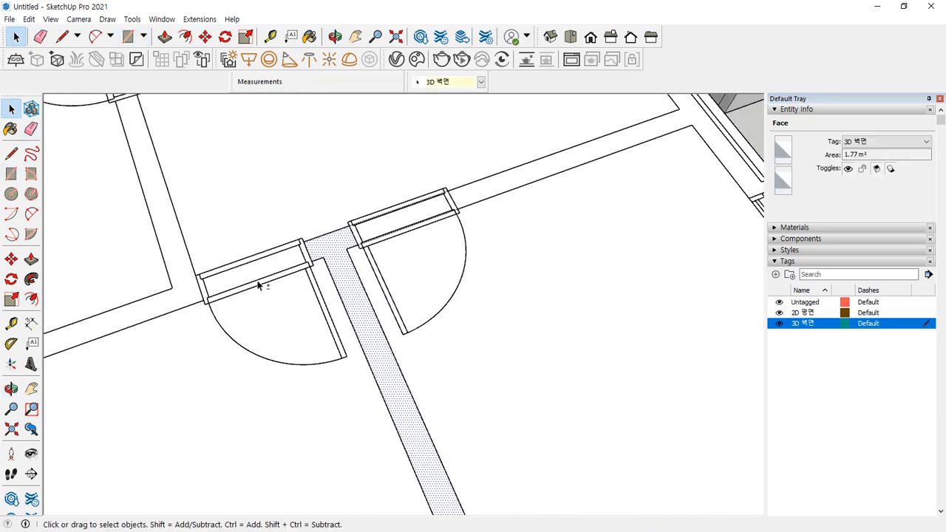
pyautogui.keyDown('shift'); pyautogui.moveTo(259, 283); pyautogui.dragTo(358, 258, button='middle'); pyautogui.keyUp('shift')
pyautogui.click(357, 257)
# Draw the 900 by 200 mm door opening face, cancelling an unfinished extra rectangle
pyautogui.press('r')
pyautogui.scroll(3, 407, 219)
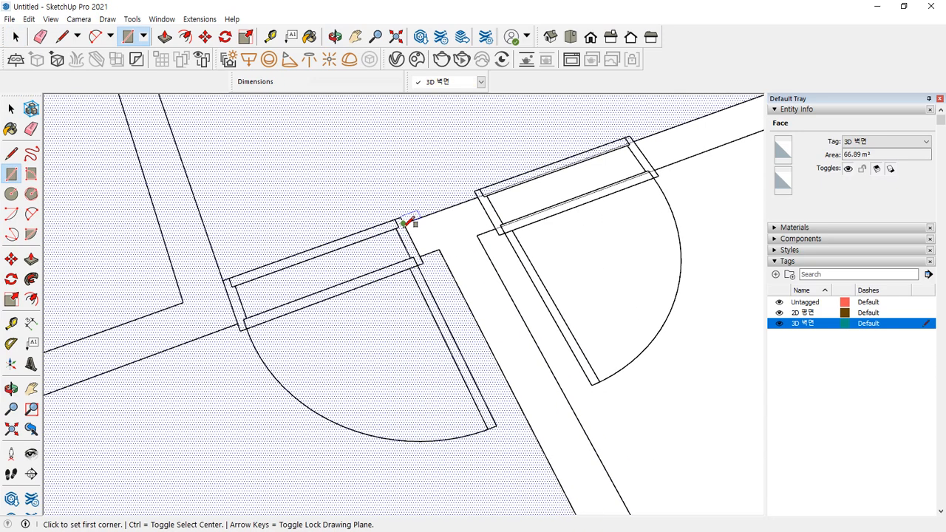
pyautogui.click(403, 222)
pyautogui.click(238, 320)
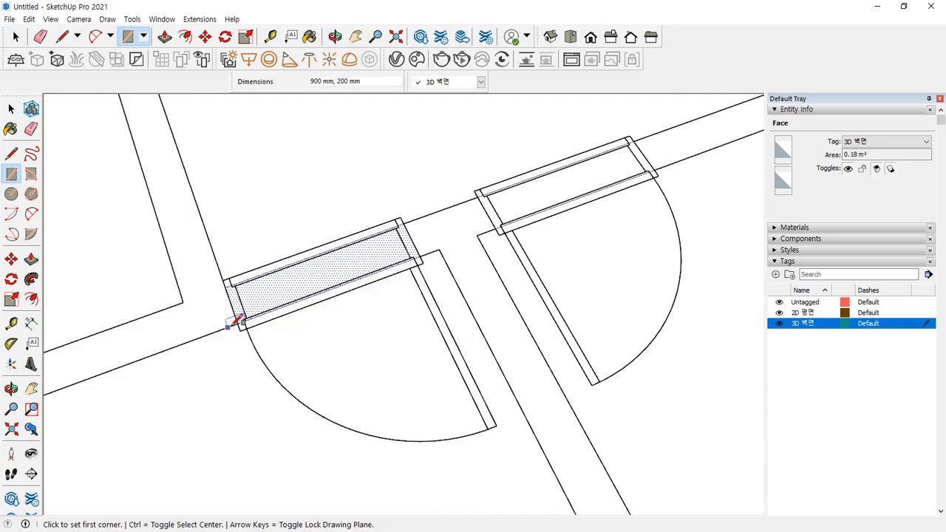
pyautogui.scroll(1, 323, 304)
pyautogui.click(252, 325)
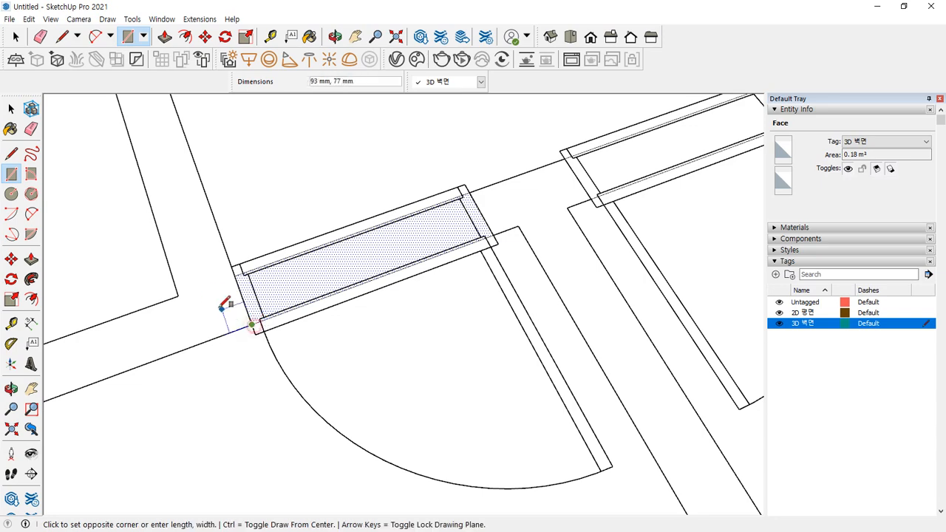
pyautogui.scroll(-3, 177, 197)
pyautogui.moveTo(178, 197); pyautogui.dragTo(260, 338, button='middle')
pyautogui.scroll(4, 296, 366)
pyautogui.press('Escape')
# Close small rectangles at the door jamb and wall corner, then check the L-shaped wall face
pyautogui.click(297, 355)
pyautogui.click(223, 249)
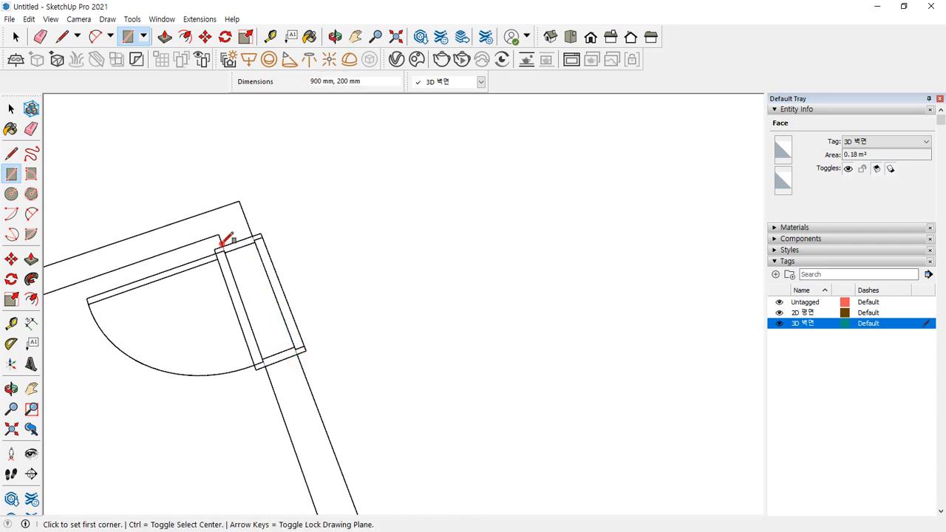
pyautogui.click(223, 247)
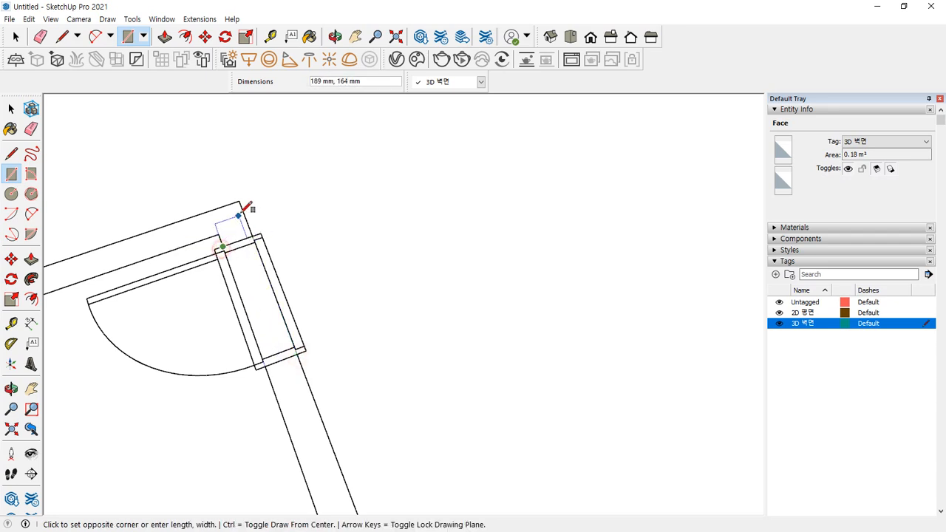
pyautogui.click(239, 201)
pyautogui.click(219, 235)
pyautogui.scroll(-2, 157, 228)
pyautogui.keyDown('shift'); pyautogui.moveTo(170, 240); pyautogui.dragTo(579, 170, button='middle'); pyautogui.keyUp('shift')
pyautogui.press('e')
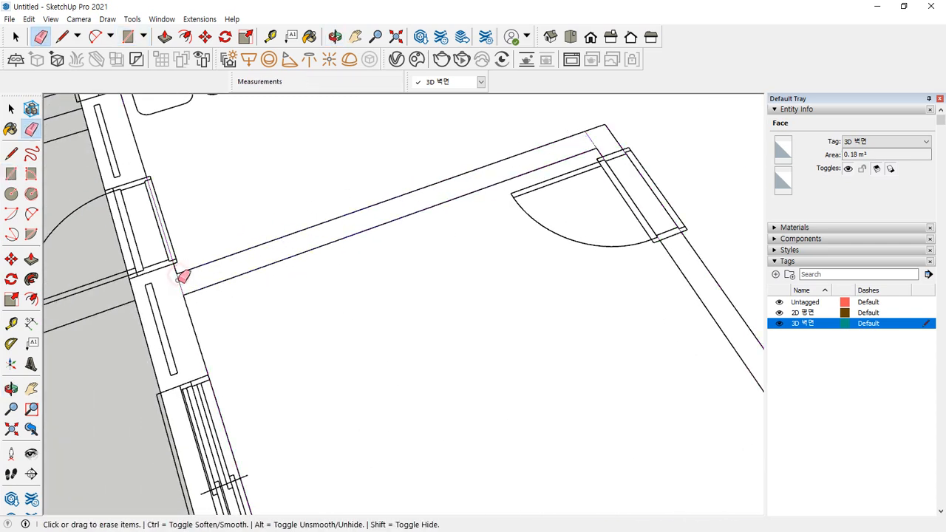
pyautogui.press('space')
pyautogui.click(593, 143)
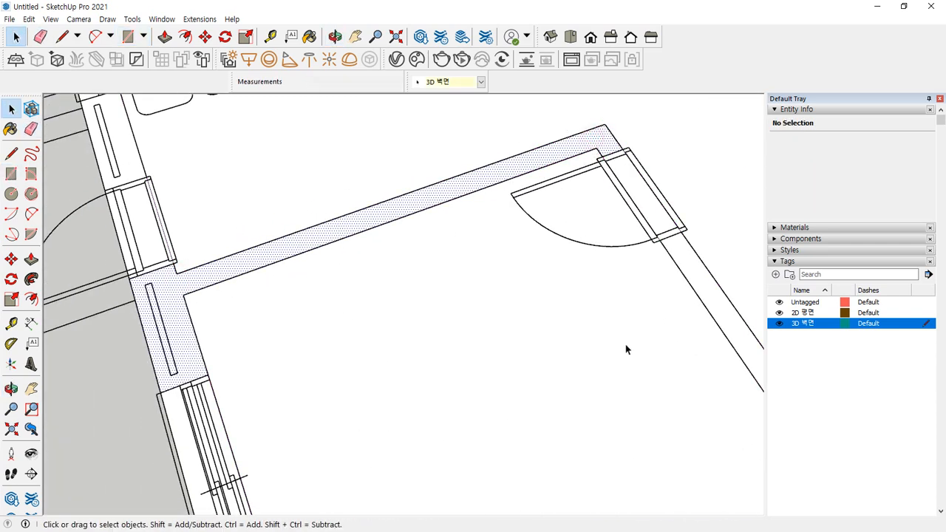
# Draw the 2901 mm wall strip from the junction to the wall's far end and verify the face
pyautogui.moveTo(686, 270); pyautogui.dragTo(554, 301, button='middle')
pyautogui.scroll(3, 340, 152)
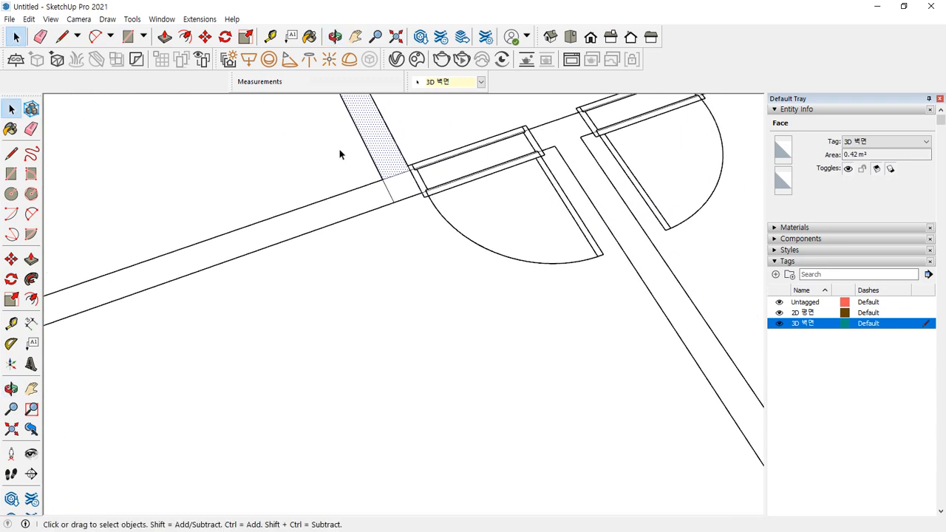
pyautogui.press('e')
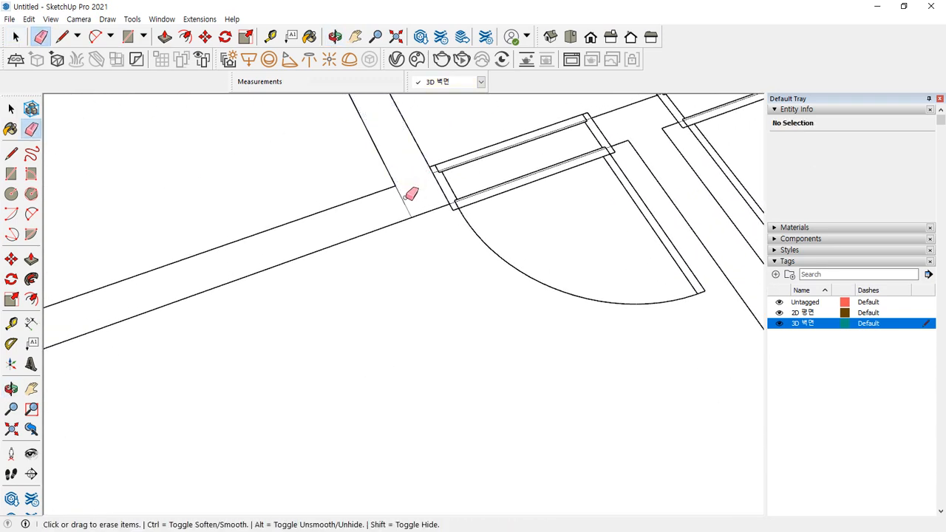
pyautogui.press('r')
pyautogui.click(395, 185)
pyautogui.scroll(-2, 197, 271)
pyautogui.keyDown('shift'); pyautogui.moveTo(90, 316); pyautogui.dragTo(382, 214, button='middle'); pyautogui.keyUp('shift')
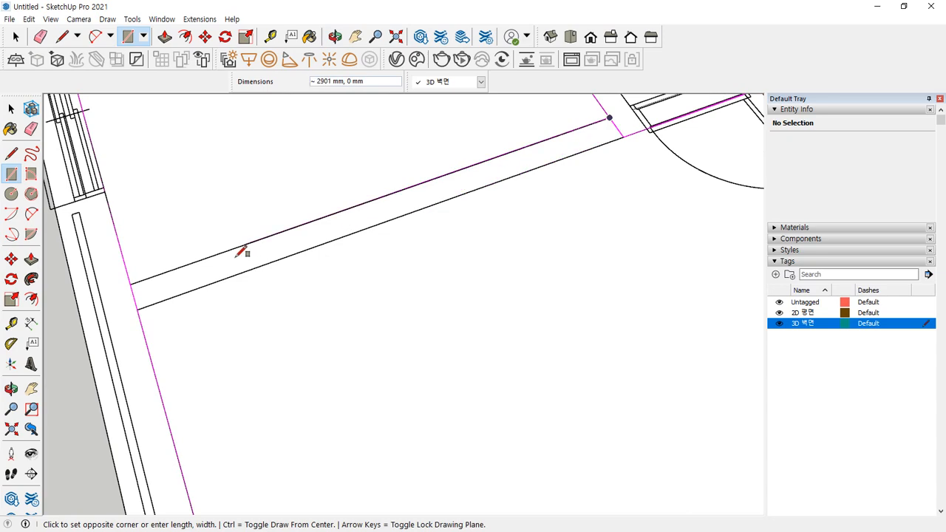
pyautogui.click(138, 309)
pyautogui.press('e')
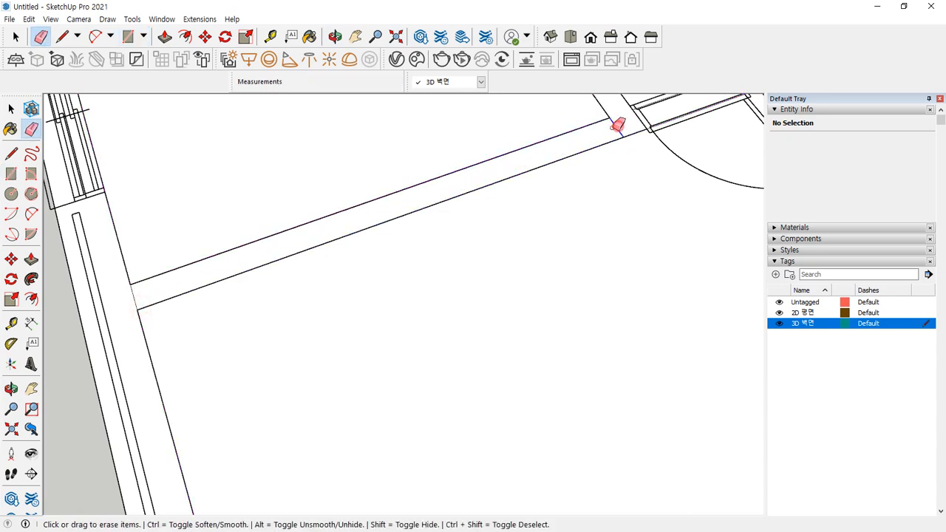
pyautogui.press('space')
pyautogui.click(152, 289)
pyautogui.scroll(-4, 212, 313)
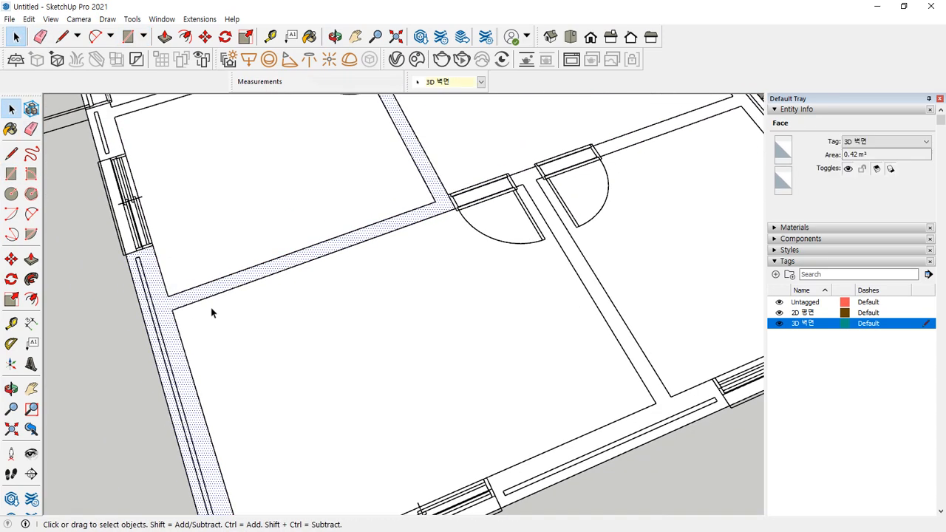
pyautogui.click(406, 353)
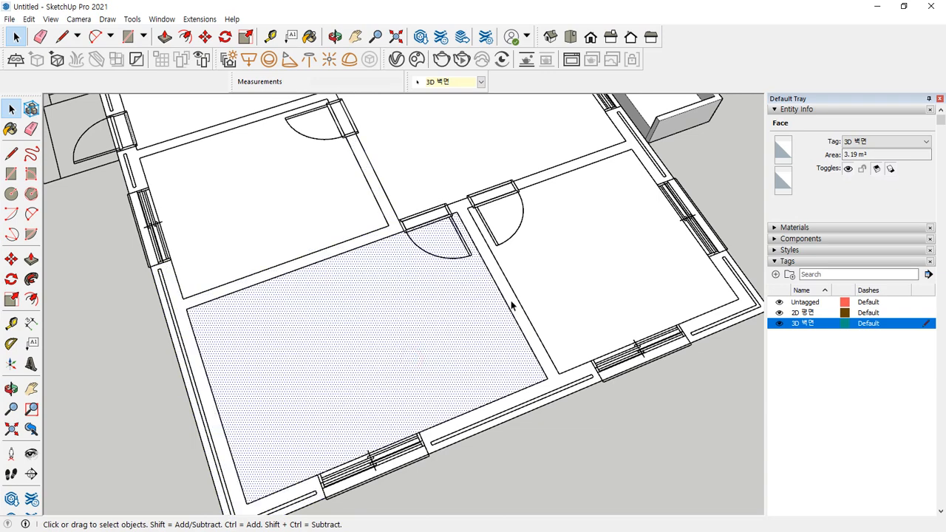
pyautogui.click(565, 276)
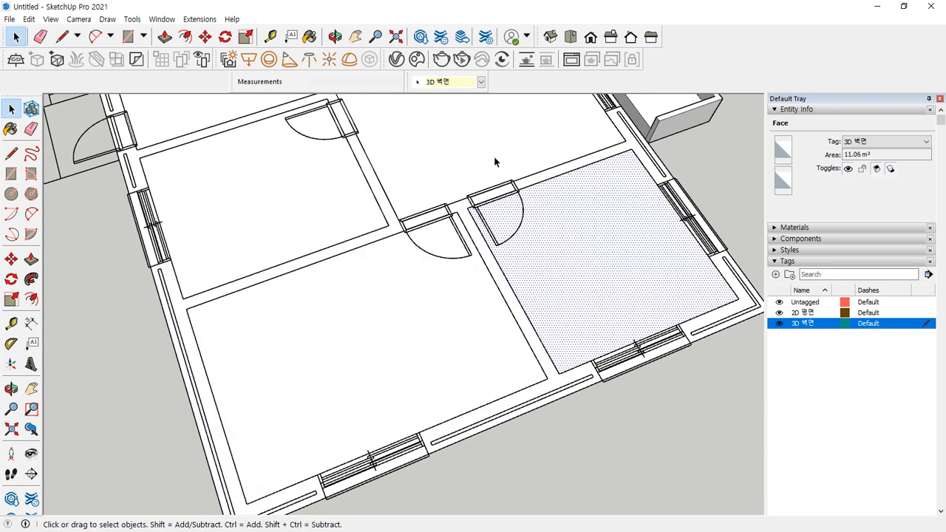
pyautogui.click(537, 173)
pyautogui.keyDown('shift'); pyautogui.moveTo(365, 176); pyautogui.dragTo(380, 327, button='middle'); pyautogui.keyUp('shift')
pyautogui.click(563, 378)
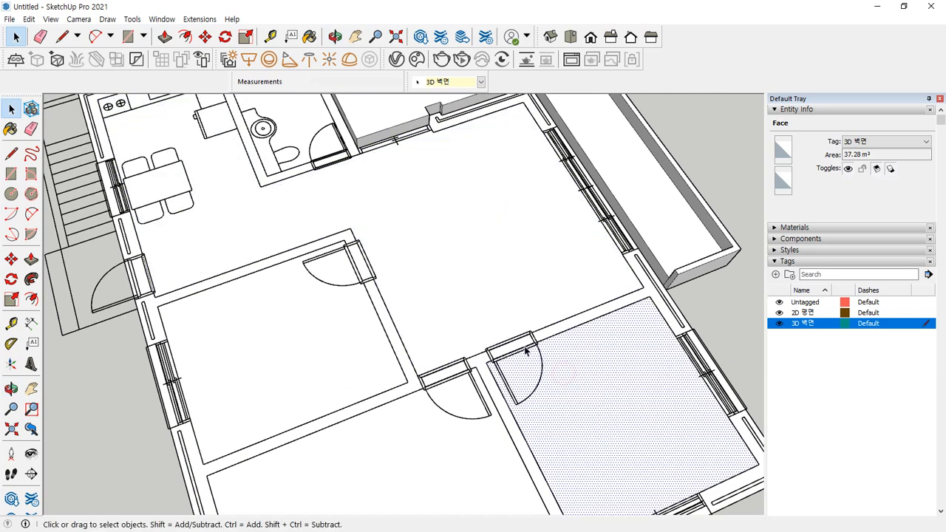
pyautogui.click(442, 377)
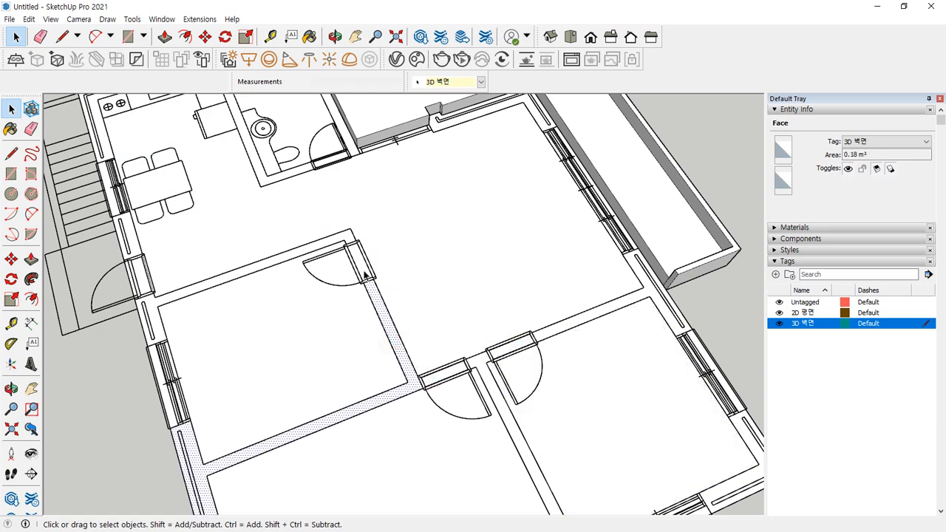
pyautogui.click(220, 231)
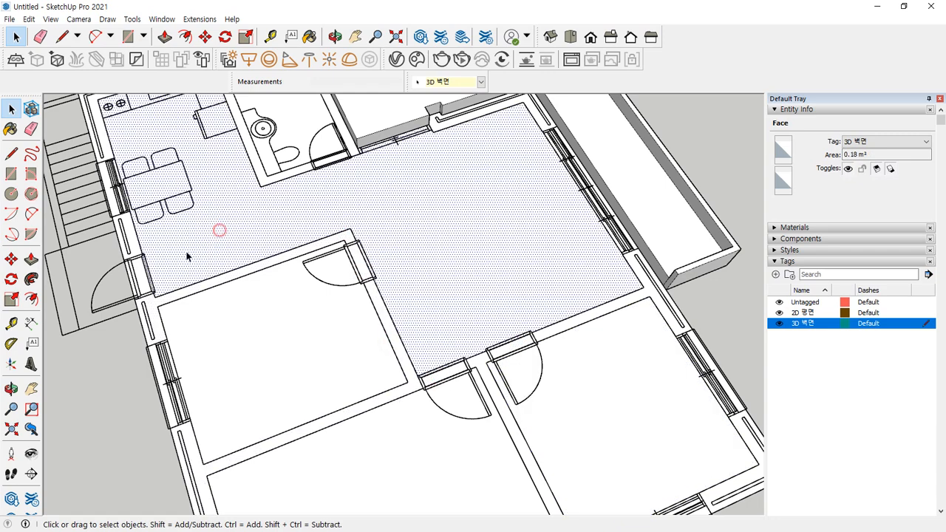
pyautogui.click(131, 244)
pyautogui.keyDown('shift'); pyautogui.moveTo(220, 217); pyautogui.dragTo(254, 304, button='middle'); pyautogui.keyUp('shift')
pyautogui.click(135, 262)
pyautogui.click(189, 204)
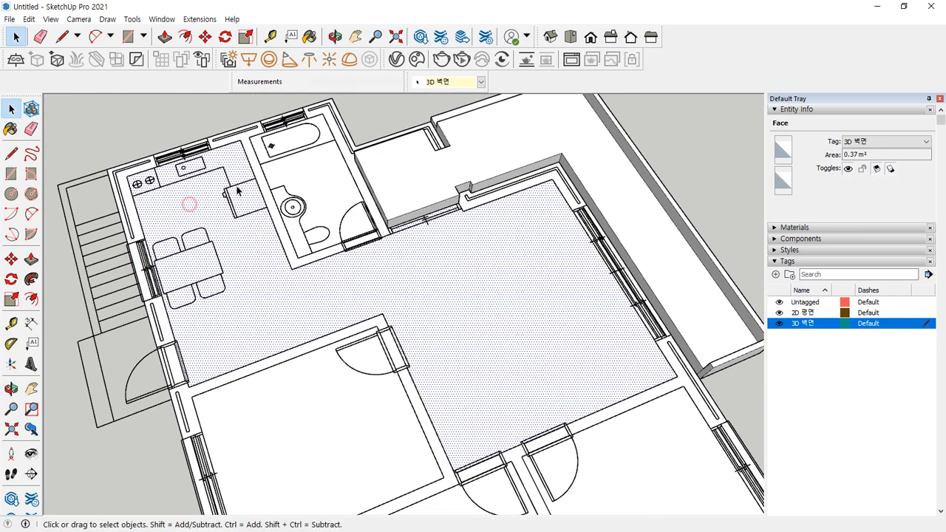
pyautogui.click(322, 186)
pyautogui.click(356, 176)
pyautogui.moveTo(256, 232); pyautogui.dragTo(368, 159, button='middle')
pyautogui.click(353, 177)
pyautogui.click(472, 164)
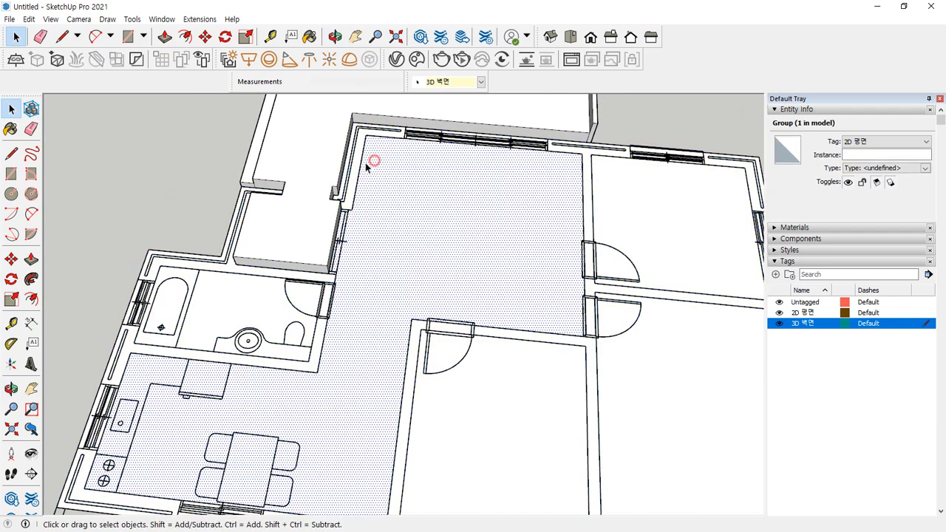
pyautogui.click(354, 170)
pyautogui.click(433, 184)
pyautogui.click(557, 150)
pyautogui.click(661, 211)
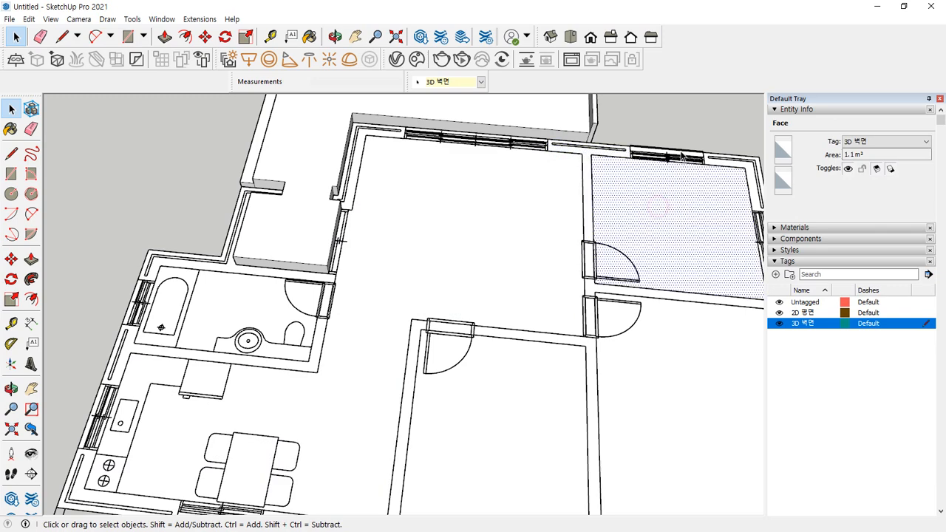
pyautogui.keyDown('shift'); pyautogui.moveTo(673, 199); pyautogui.dragTo(432, 130, button='middle'); pyautogui.keyUp('shift')
pyautogui.click(483, 211)
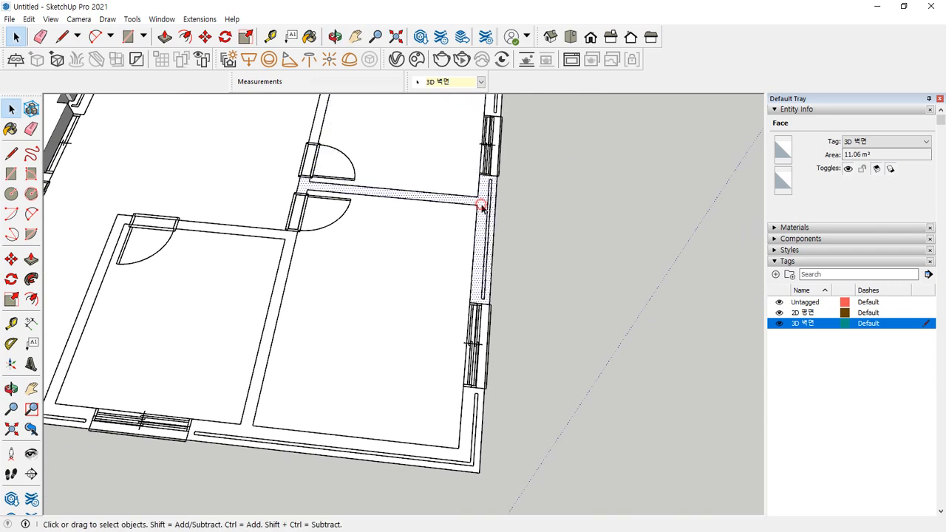
pyautogui.scroll(5, 287, 194)
pyautogui.click(269, 237)
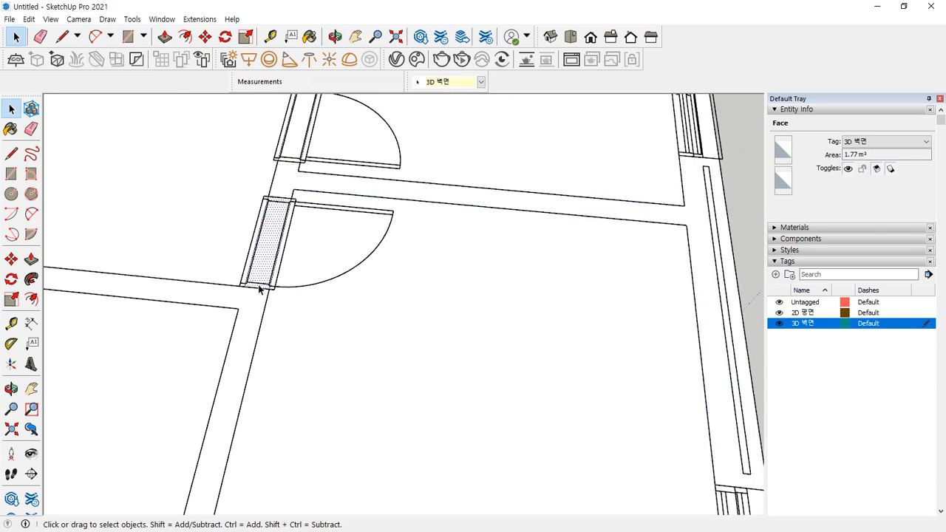
pyautogui.click(254, 296)
pyautogui.scroll(-3, 235, 280)
pyautogui.scroll(-2, 235, 279)
pyautogui.keyDown('shift'); pyautogui.moveTo(235, 279); pyautogui.dragTo(480, 255, button='middle'); pyautogui.keyUp('shift')
pyautogui.moveTo(297, 261); pyautogui.dragTo(459, 295, button='middle')
pyautogui.scroll(-5, 547, 292)
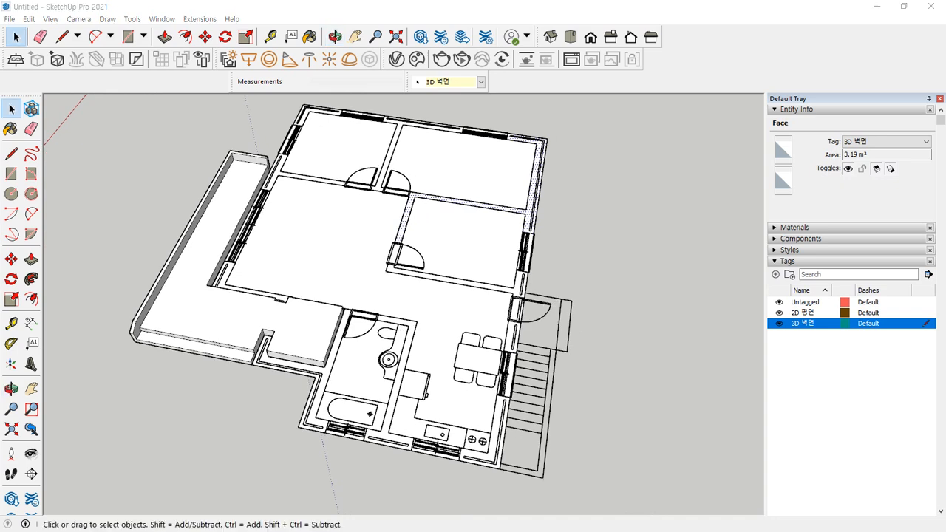
# Clear the selection and hide the 2D 평면 tag, showing only wall and floor faces
pyautogui.click(609, 192)
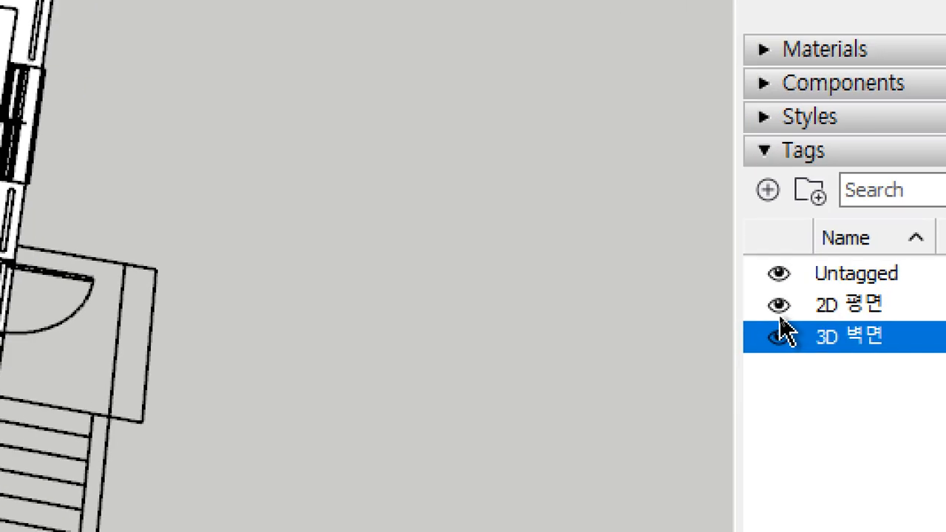
pyautogui.click(780, 306)
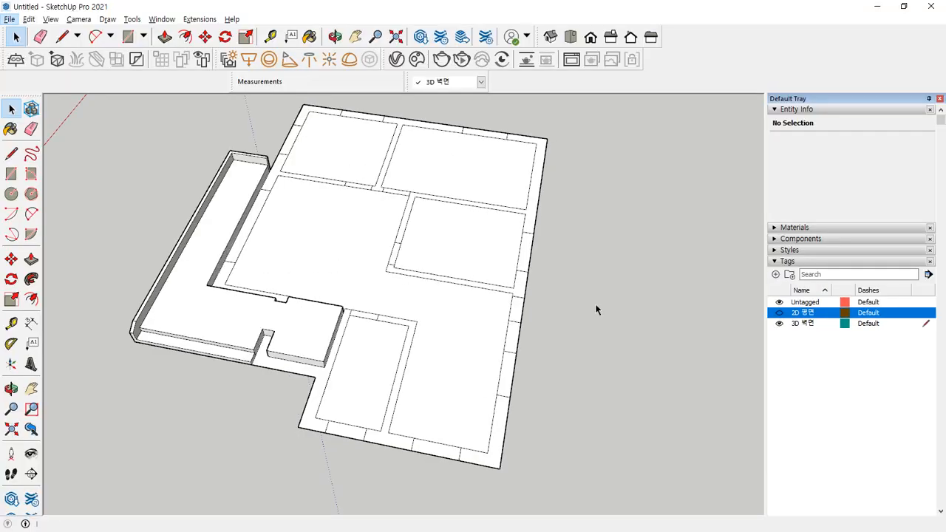
pyautogui.moveTo(596, 309)
pyautogui.mouseDown(button='middle')
pyautogui.moveTo(490, 295)
pyautogui.moveTo(257, 185)
pyautogui.moveTo(209, 293)
pyautogui.moveTo(194, 374)
pyautogui.mouseUp(button='middle')
pyautogui.scroll(5, 388, 247)
# Erase the short wall stub's edges at the junction and check the merged floor face
pyautogui.press('e')
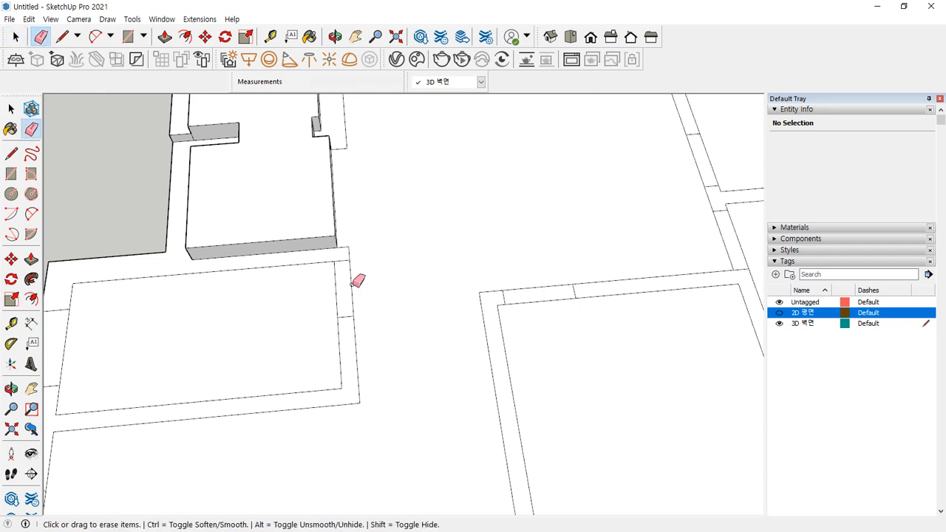
pyautogui.moveTo(436, 244); pyautogui.dragTo(554, 298, button='middle')
pyautogui.moveTo(542, 299); pyautogui.dragTo(534, 343)
pyautogui.moveTo(566, 270); pyautogui.dragTo(355, 272, button='middle')
pyautogui.moveTo(526, 314)
pyautogui.mouseDown()
pyautogui.moveTo(569, 307)
pyautogui.moveTo(530, 297)
pyautogui.mouseUp()
pyautogui.moveTo(567, 220); pyautogui.dragTo(438, 294)
pyautogui.scroll(-5, 437, 294)
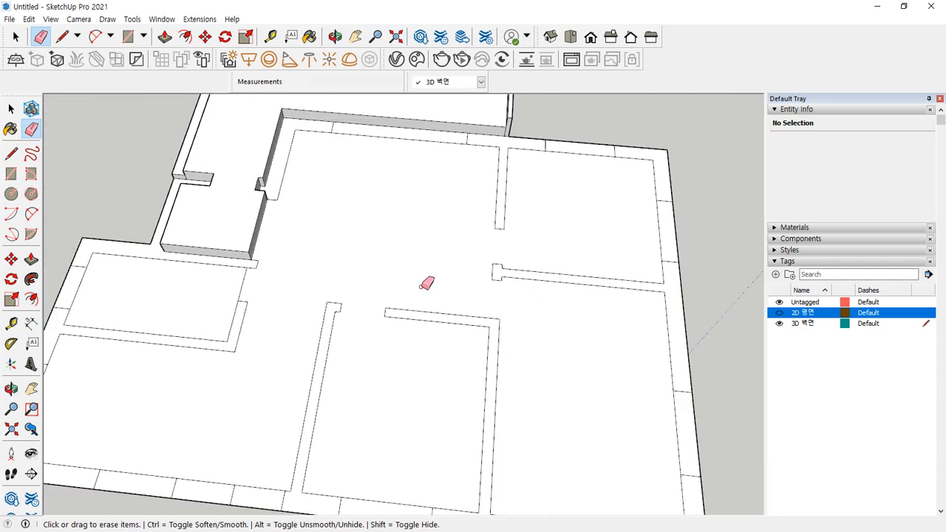
pyautogui.press('space')
pyautogui.click(389, 259)
# Orbit around the model to review the continuous 76.31 m² floor face
pyautogui.moveTo(309, 456); pyautogui.dragTo(334, 423, button='middle')
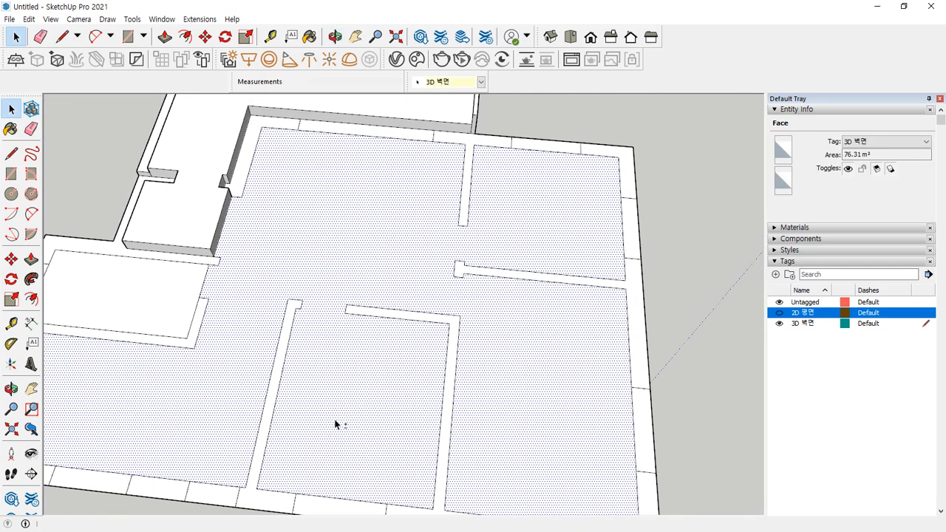
pyautogui.hotkey('ctrl', '2')
pyautogui.moveTo(489, 234); pyautogui.dragTo(423, 243)
pyautogui.moveTo(479, 299); pyautogui.dragTo(407, 278)
pyautogui.moveTo(332, 334); pyautogui.dragTo(334, 293)
pyautogui.press('Escape')
pyautogui.scroll(5, 204, 304)
pyautogui.moveTo(236, 296); pyautogui.dragTo(441, 279, button='middle')
pyautogui.hotkey('ctrl', '2')
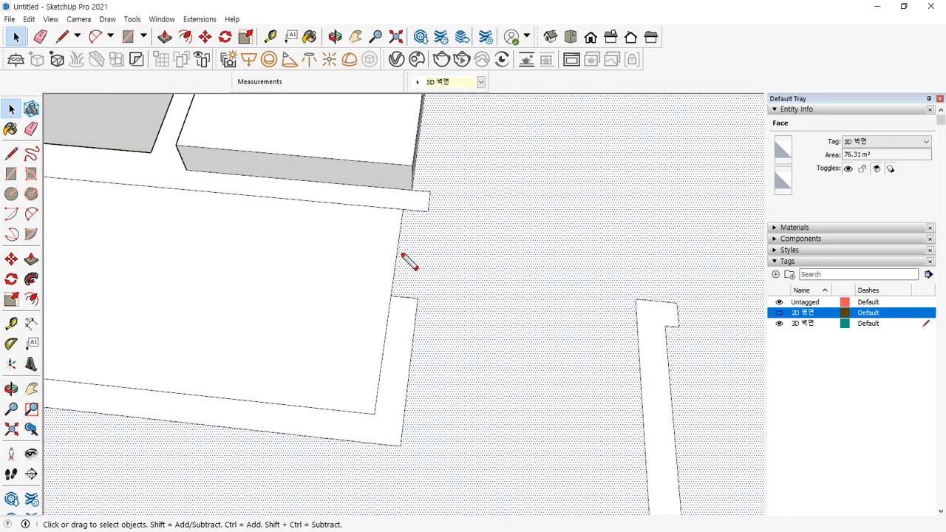
pyautogui.moveTo(304, 232)
pyautogui.mouseDown()
pyautogui.moveTo(303, 245)
pyautogui.moveTo(302, 225)
pyautogui.mouseUp()
pyautogui.click(501, 261)
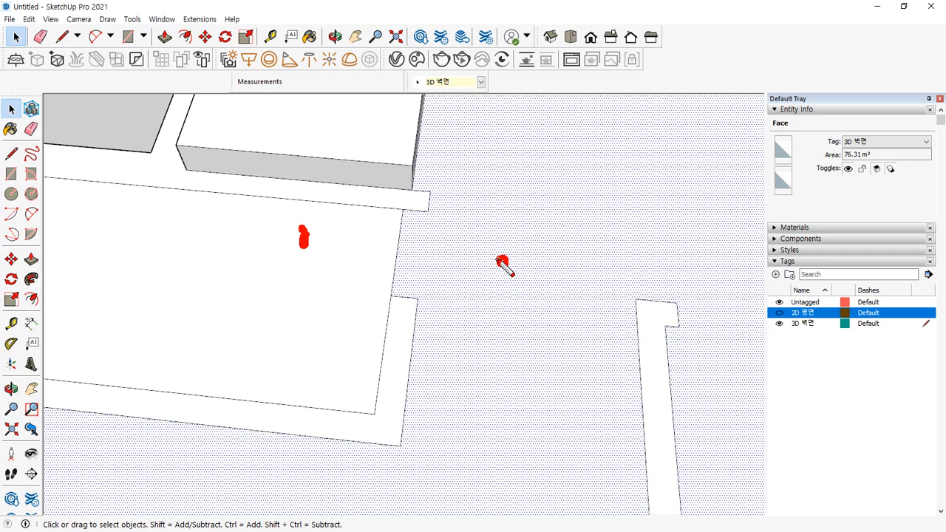
pyautogui.moveTo(320, 240); pyautogui.dragTo(337, 242)
pyautogui.moveTo(405, 296)
pyautogui.mouseDown()
pyautogui.moveTo(397, 300)
pyautogui.moveTo(395, 184)
pyautogui.moveTo(391, 300)
pyautogui.mouseUp()
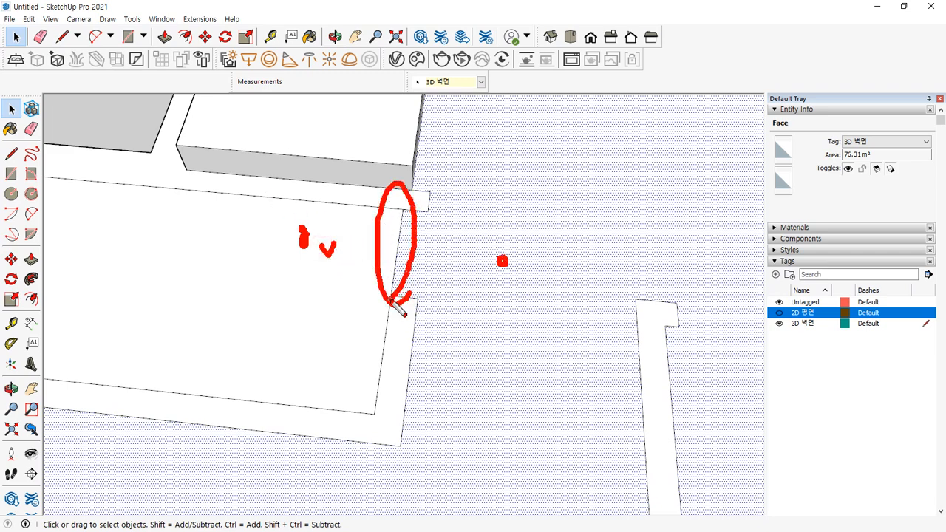
pyautogui.press('Escape')
pyautogui.moveTo(437, 273)
pyautogui.mouseDown(button='middle')
pyautogui.moveTo(530, 239)
pyautogui.moveTo(305, 201)
pyautogui.mouseUp(button='middle')
pyautogui.scroll(-2, 507, 271)
# Bring the plan into an oblique view and toggle the 2D 평면 tag off
pyautogui.keyDown('shift'); pyautogui.moveTo(585, 320); pyautogui.dragTo(428, 263, button='middle'); pyautogui.keyUp('shift')
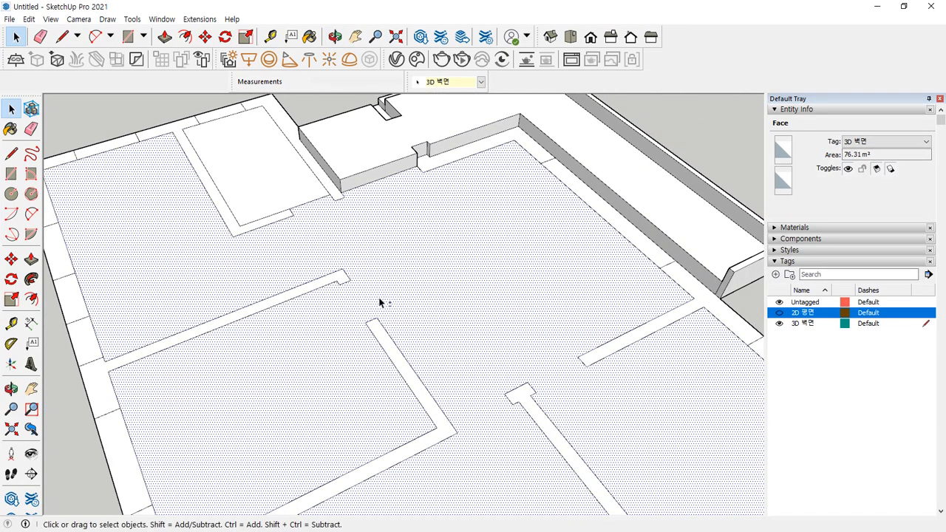
pyautogui.scroll(-1, 316, 289)
pyautogui.moveTo(314, 290); pyautogui.dragTo(266, 274, button='middle')
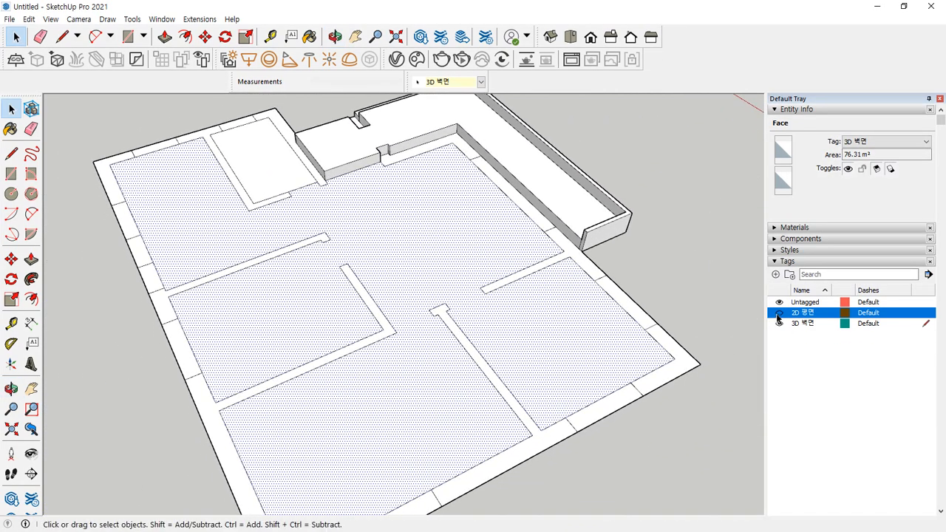
pyautogui.click(778, 314)
pyautogui.click(779, 314)
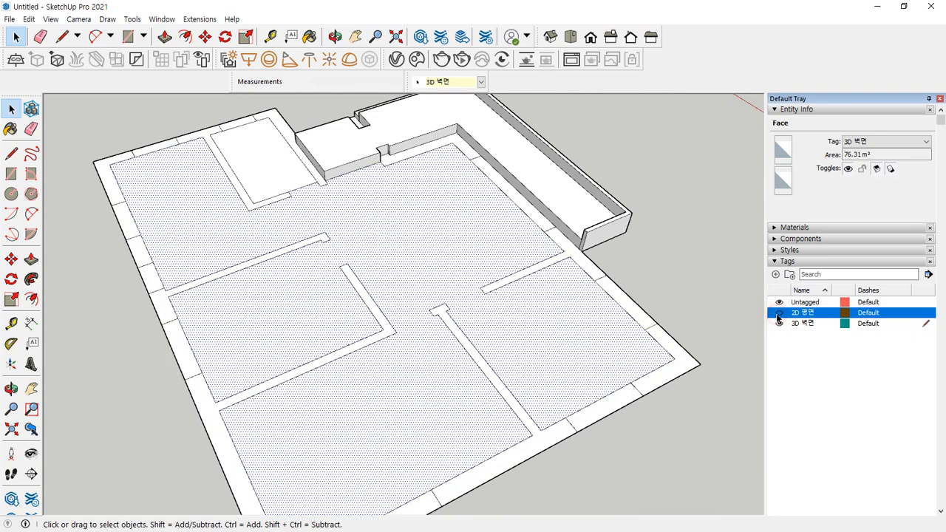
# Orbit, zoom and pan to inspect the wall strips and entrance parapet
pyautogui.moveTo(646, 298); pyautogui.dragTo(483, 442, button='middle')
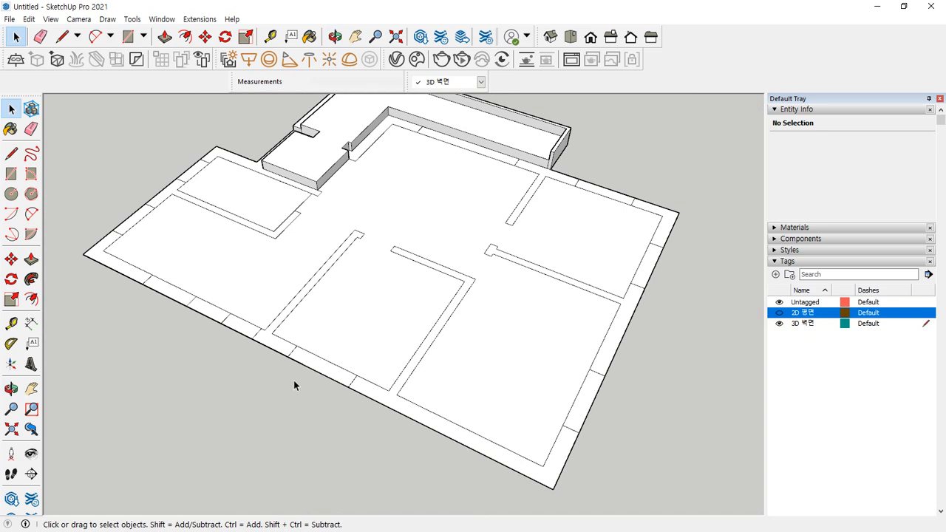
pyautogui.scroll(6, 295, 381)
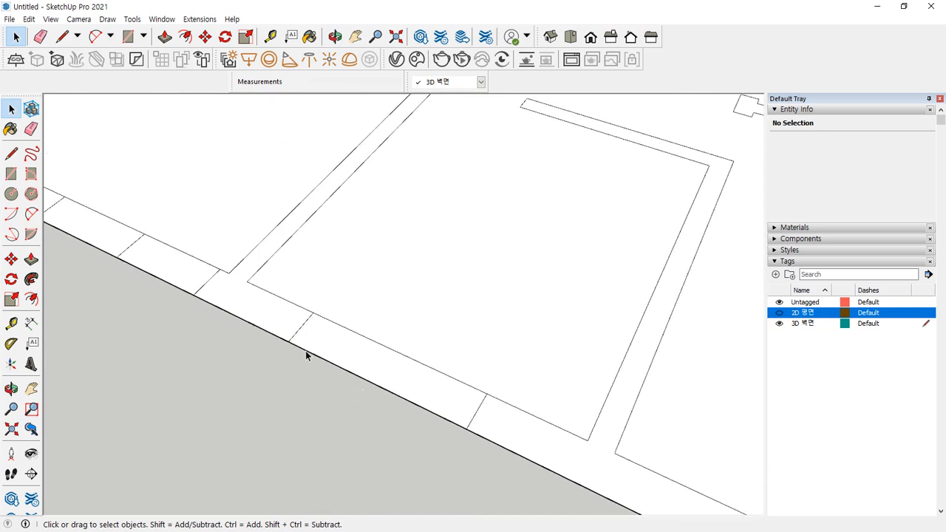
pyautogui.scroll(2, 292, 348)
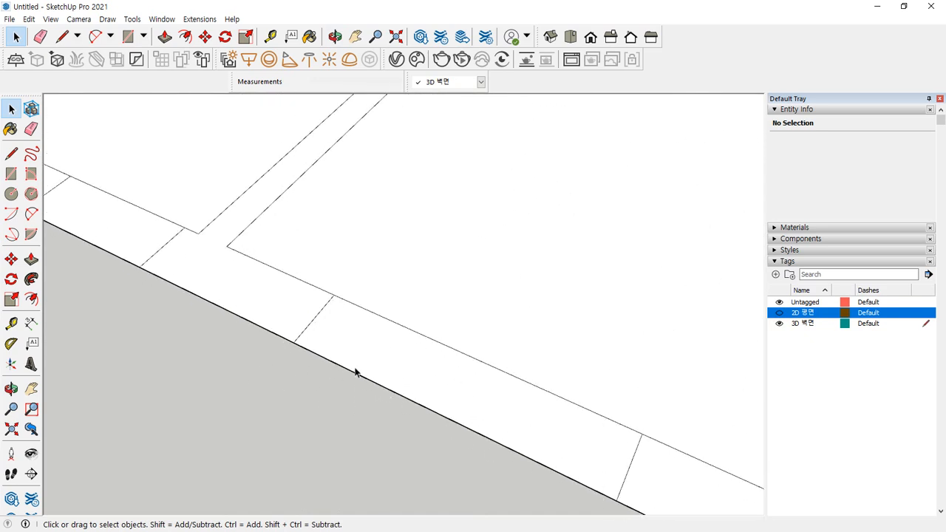
pyautogui.scroll(-4, 478, 411)
pyautogui.keyDown('shift'); pyautogui.moveTo(515, 338); pyautogui.dragTo(429, 348, button='middle'); pyautogui.keyUp('shift')
pyautogui.scroll(-2, 440, 353)
pyautogui.scroll(-2, 457, 356)
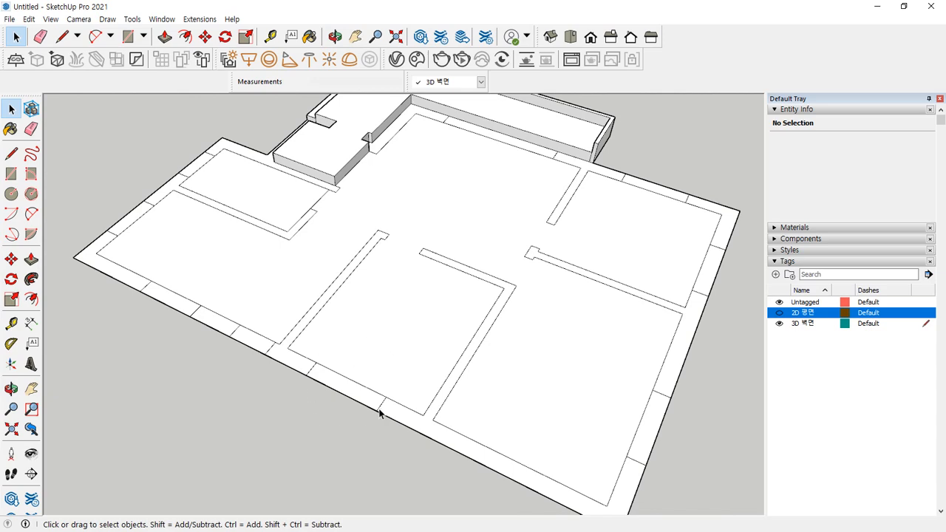
# Show the 2D 평면 plan again and mark a wall corner with an on-screen circle
pyautogui.click(779, 313)
pyautogui.scroll(6, 345, 406)
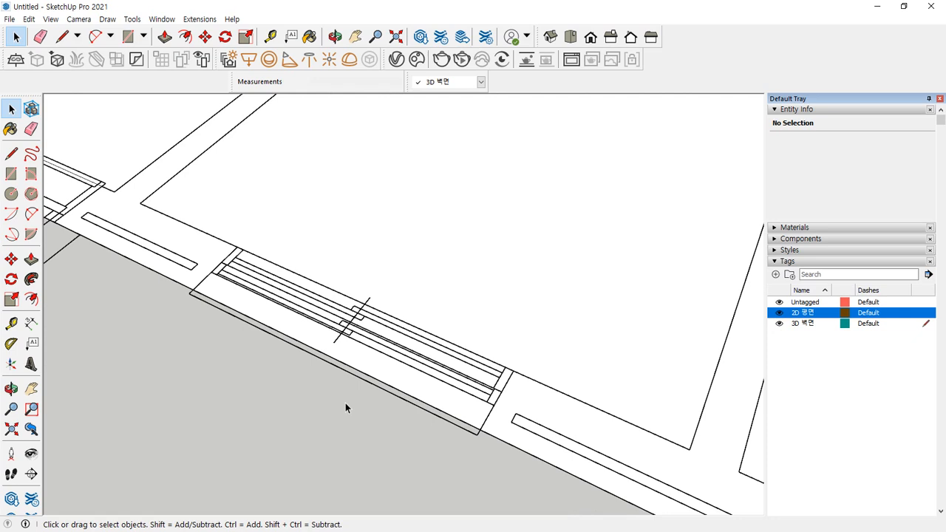
pyautogui.scroll(2, 288, 306)
pyautogui.moveTo(152, 298); pyautogui.dragTo(170, 318)
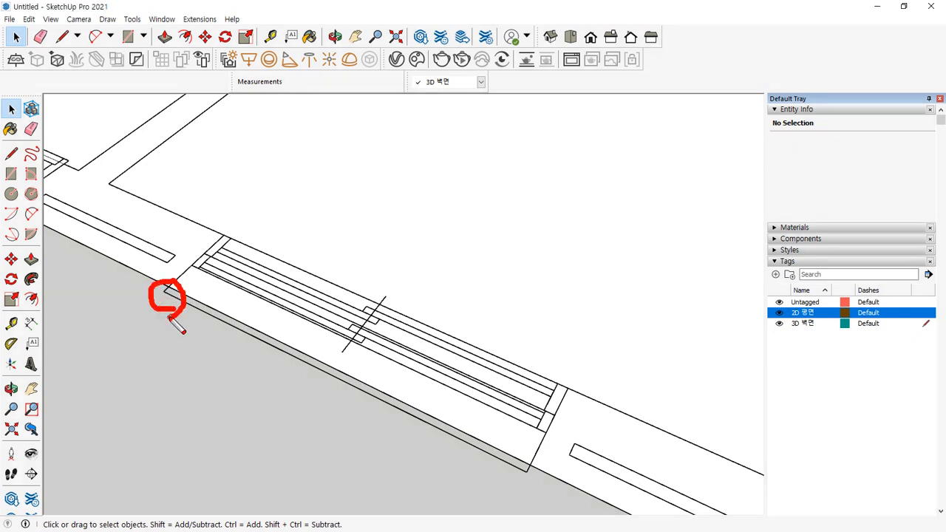
pyautogui.press('Escape')
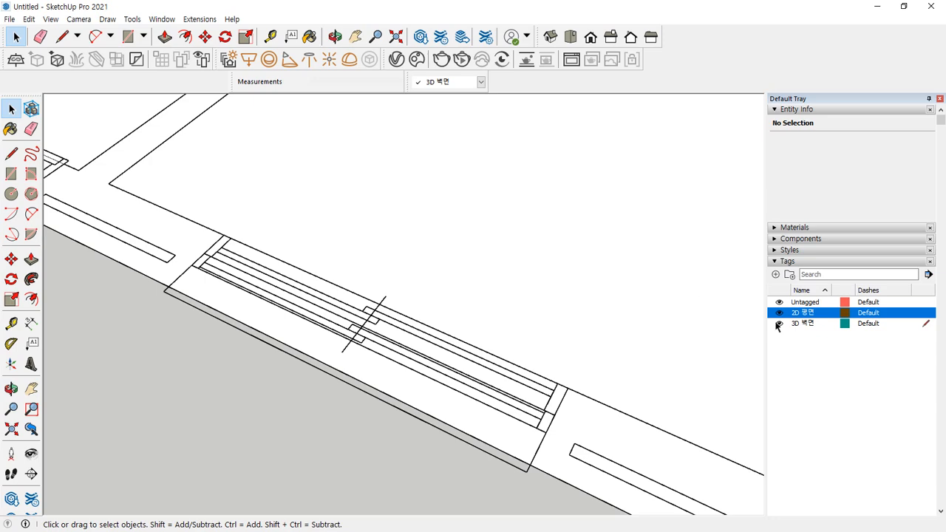
# Hide the 2D 평면 tag again and reposition the plan in view
pyautogui.click(780, 312)
pyautogui.scroll(-5, 446, 380)
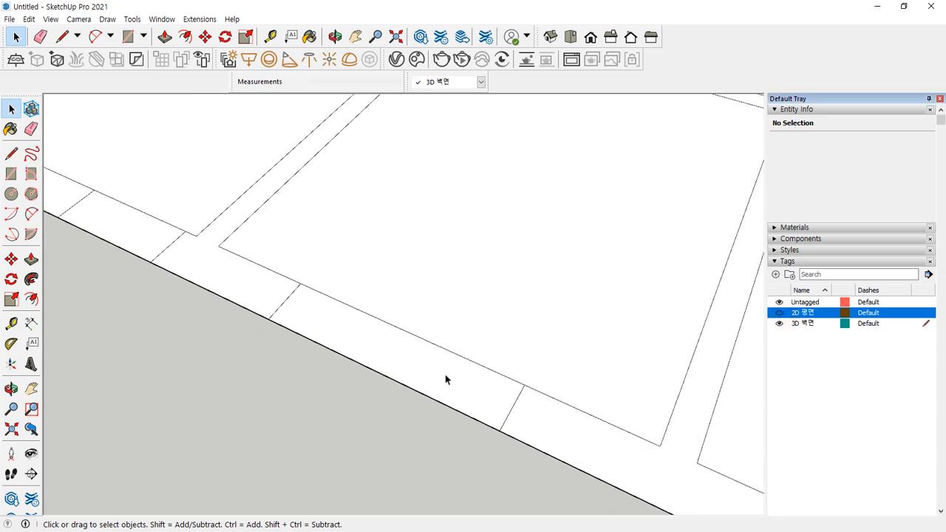
pyautogui.keyDown('shift'); pyautogui.moveTo(170, 159); pyautogui.dragTo(165, 309, button='middle'); pyautogui.keyUp('shift')
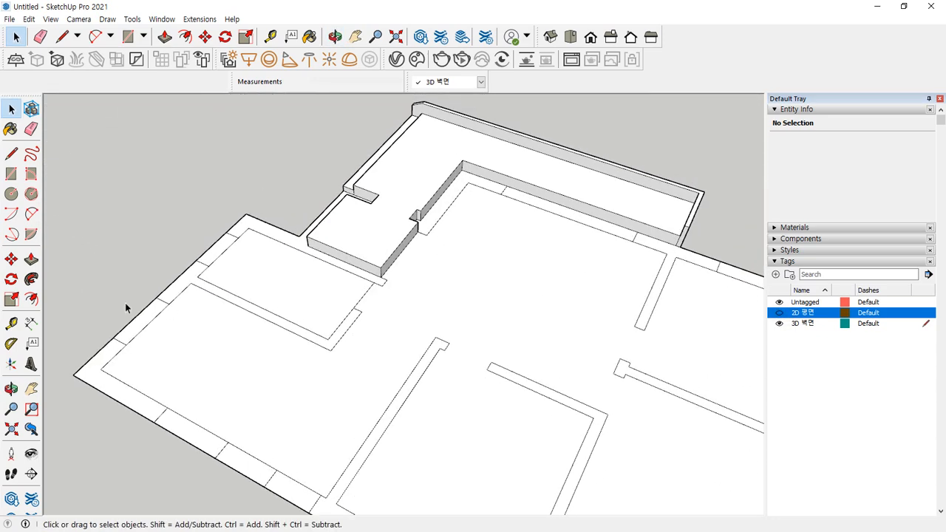
pyautogui.scroll(2, 219, 232)
pyautogui.keyDown('shift'); pyautogui.moveTo(511, 316); pyautogui.dragTo(269, 258, button='middle'); pyautogui.keyUp('shift')
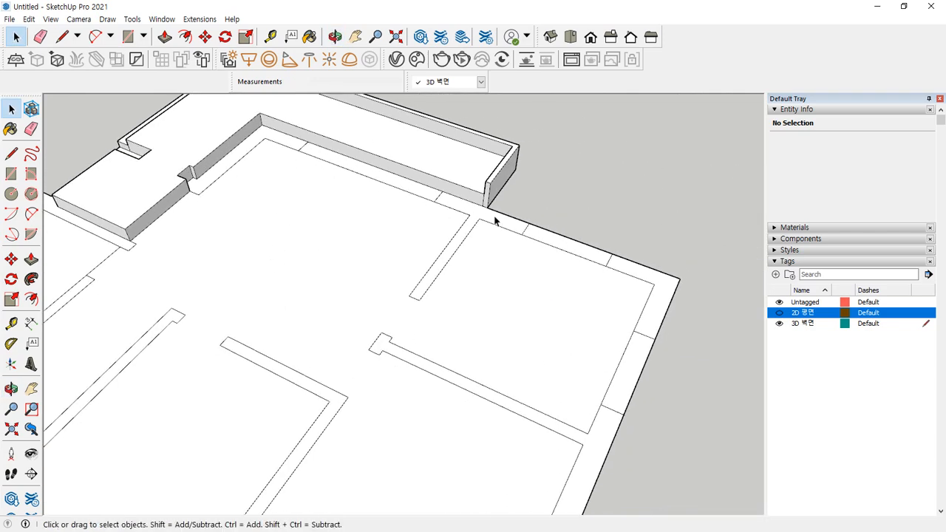
pyautogui.scroll(-1, 530, 409)
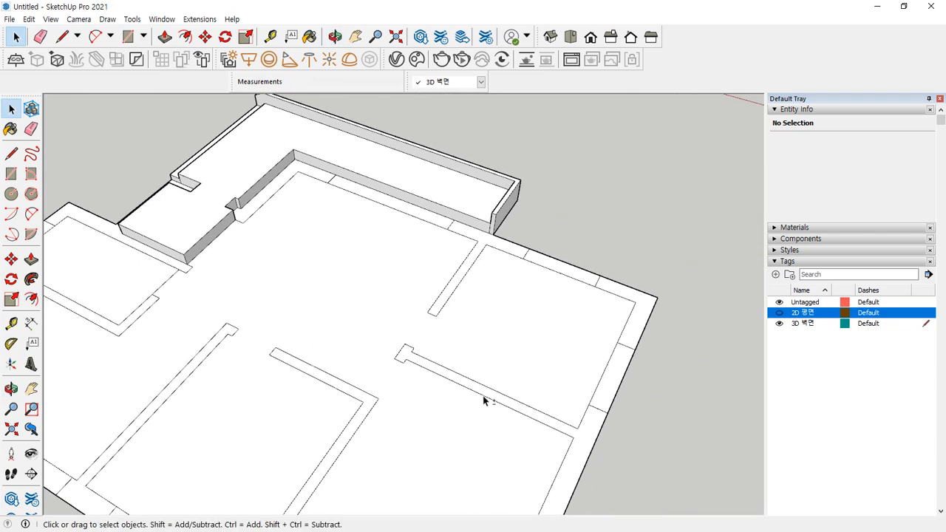
pyautogui.scroll(-3, 498, 318)
pyautogui.moveTo(419, 345); pyautogui.dragTo(426, 394, button='middle')
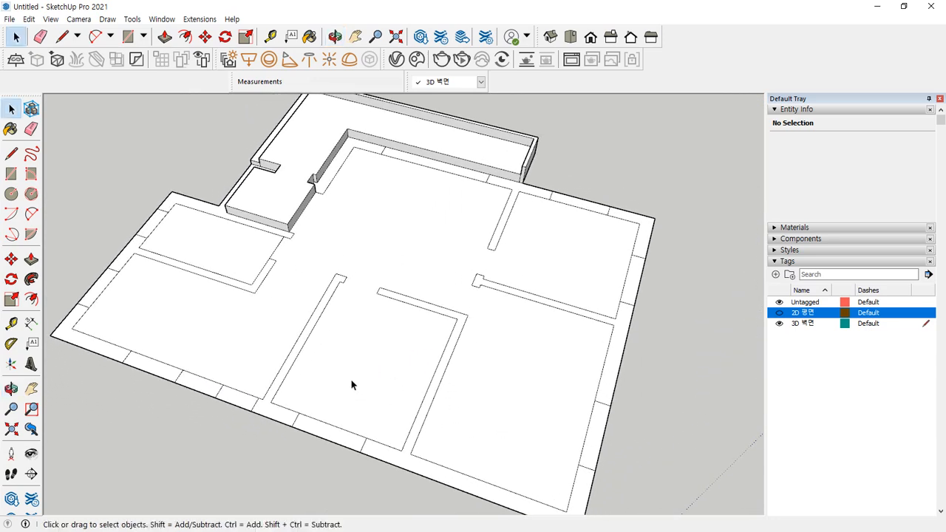
pyautogui.moveTo(485, 257)
pyautogui.mouseDown(button='middle')
pyautogui.moveTo(363, 217)
pyautogui.moveTo(416, 244)
pyautogui.mouseUp(button='middle')
pyautogui.moveTo(403, 215); pyautogui.dragTo(425, 217)
pyautogui.click(539, 301)
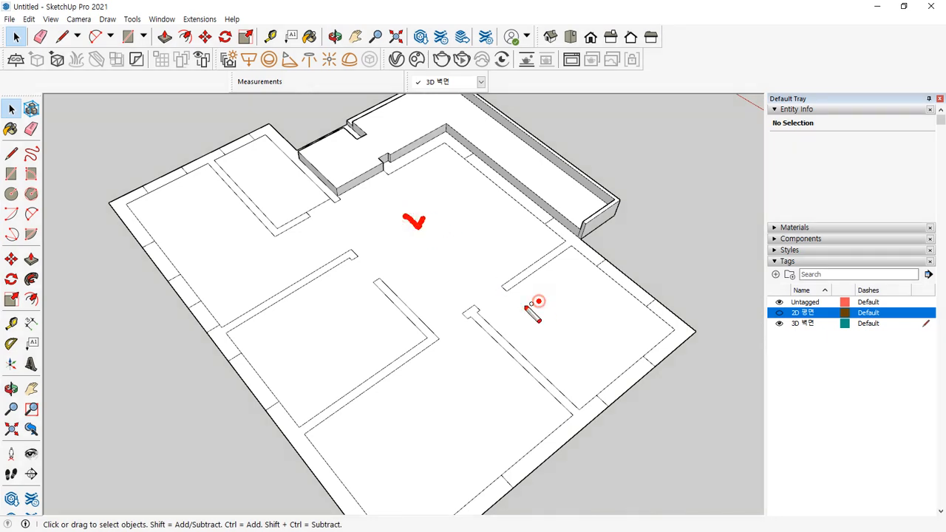
pyautogui.click(279, 189)
pyautogui.press('Escape')
pyautogui.moveTo(318, 220)
pyautogui.mouseDown(button='middle')
pyautogui.moveTo(406, 213)
pyautogui.moveTo(458, 222)
pyautogui.mouseUp(button='middle')
pyautogui.scroll(5, 348, 230)
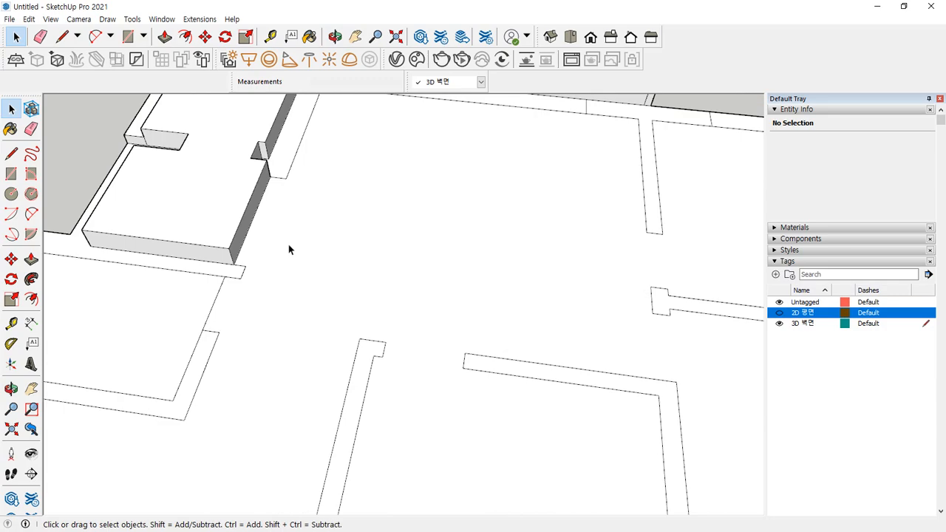
# Pull the large floor face up with Push/Pull and set it at 300 mm
pyautogui.press('p')
pyautogui.scroll(1, 285, 246)
pyautogui.click(279, 247)
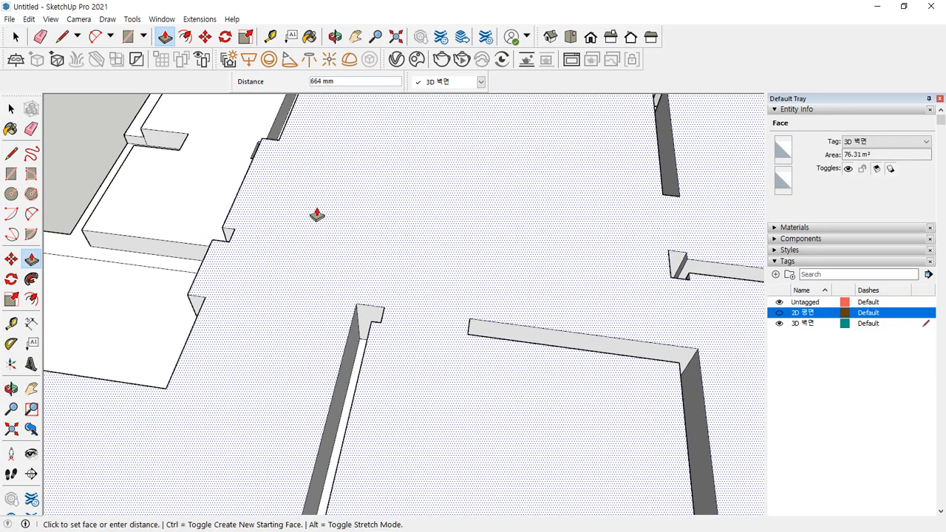
pyautogui.moveTo(289, 226); pyautogui.dragTo(412, 250, button='middle')
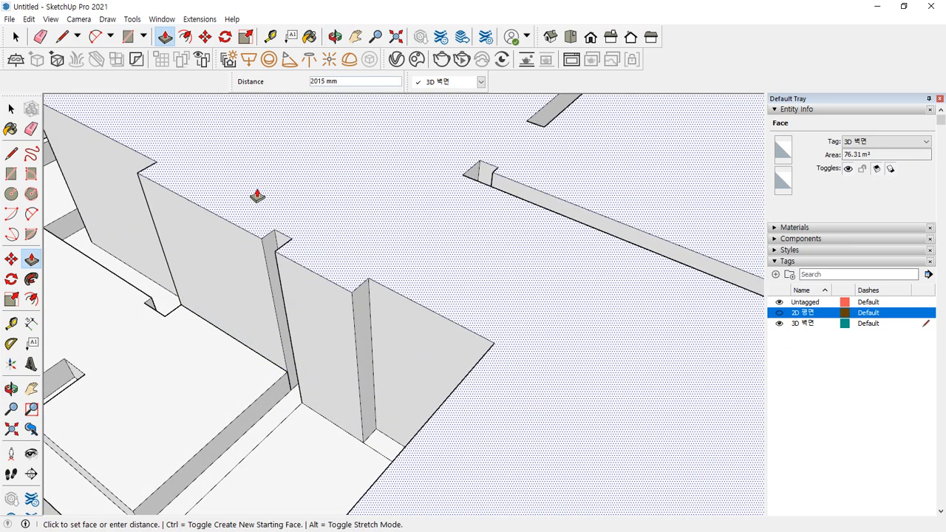
pyautogui.moveTo(241, 249); pyautogui.dragTo(375, 235, button='middle')
pyautogui.scroll(3, 376, 235)
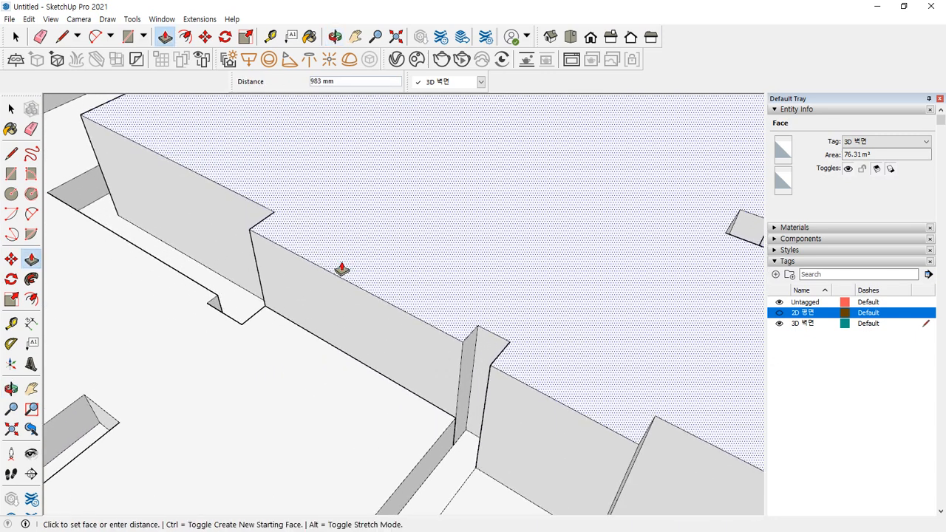
pyautogui.moveTo(330, 325)
pyautogui.mouseDown()
pyautogui.moveTo(281, 363)
pyautogui.moveTo(352, 318)
pyautogui.moveTo(300, 339)
pyautogui.mouseUp()
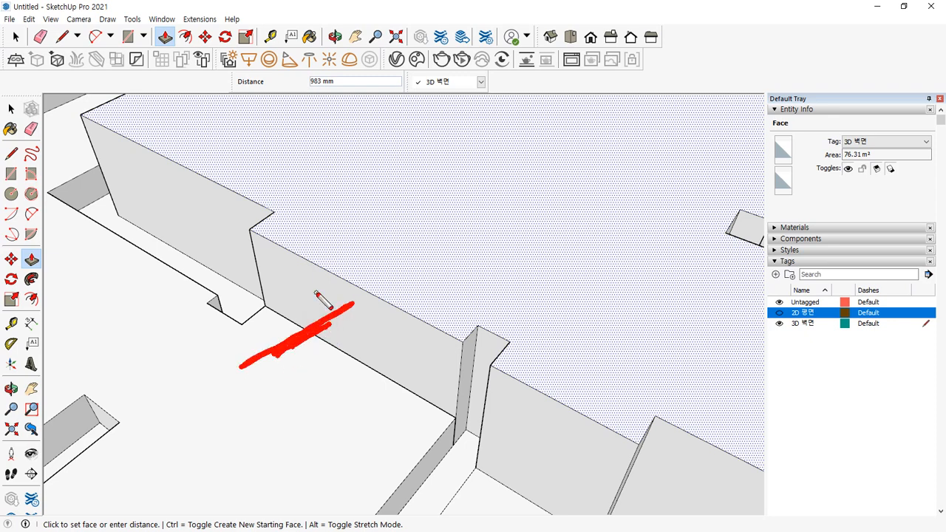
pyautogui.press('Escape')
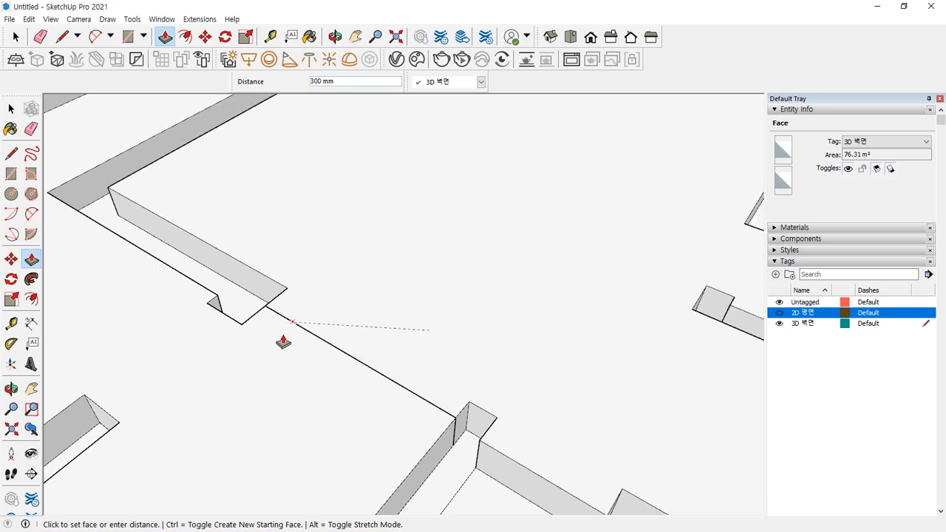
pyautogui.click(241, 368)
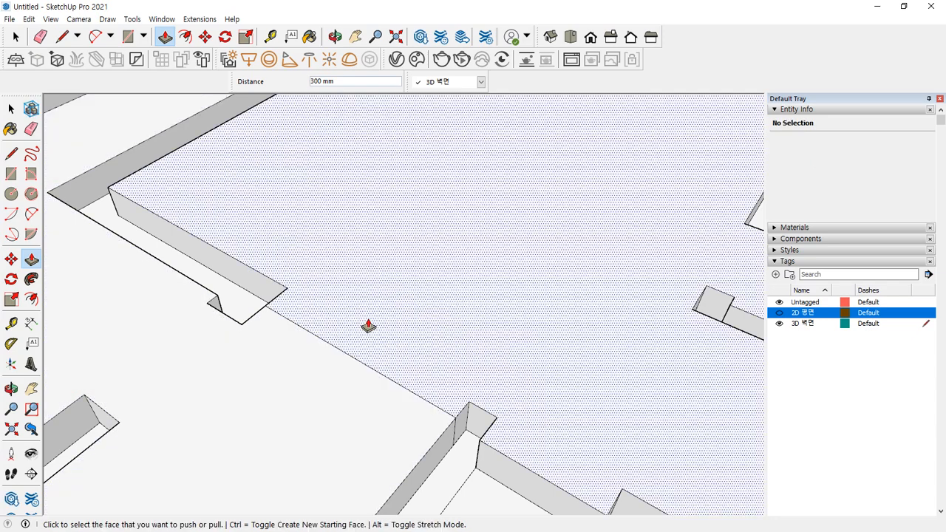
# Mark the hatched floor area and the grey raised face with on-screen check marks
pyautogui.moveTo(368, 325); pyautogui.dragTo(173, 251, button='middle')
pyautogui.hotkey('ctrl', 'alt', 'd')
pyautogui.moveTo(159, 283); pyautogui.dragTo(189, 278)
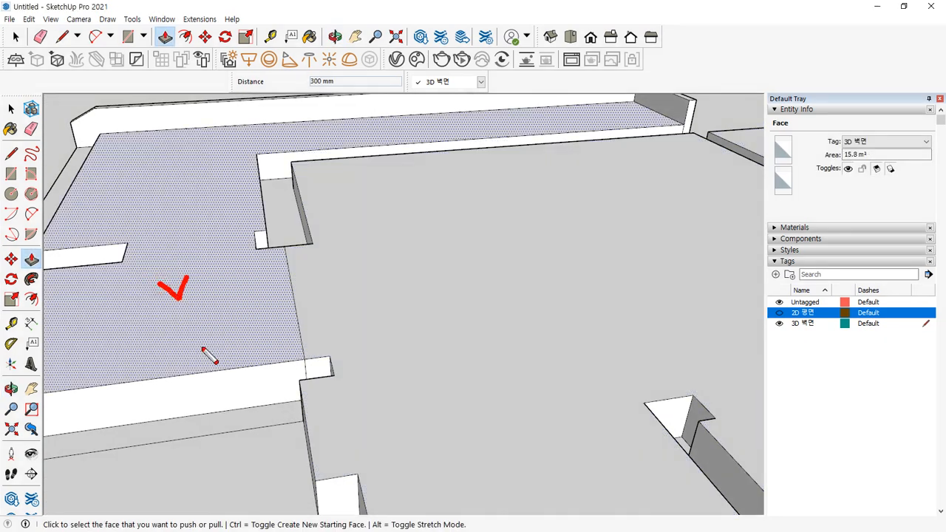
pyautogui.moveTo(420, 283); pyautogui.dragTo(457, 271)
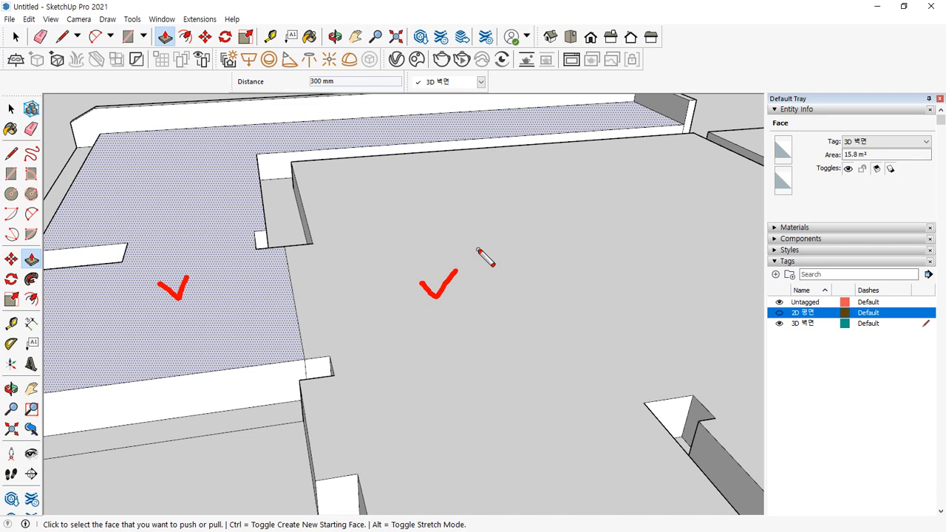
# Pull the large 76.31 m² face up by 150 mm
pyautogui.click(444, 275)
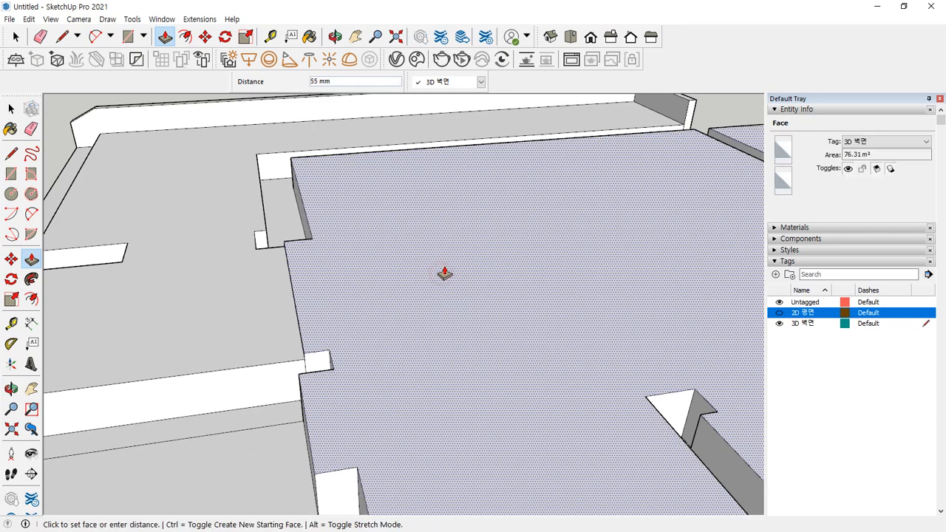
pyautogui.write('150')
pyautogui.press('Return')
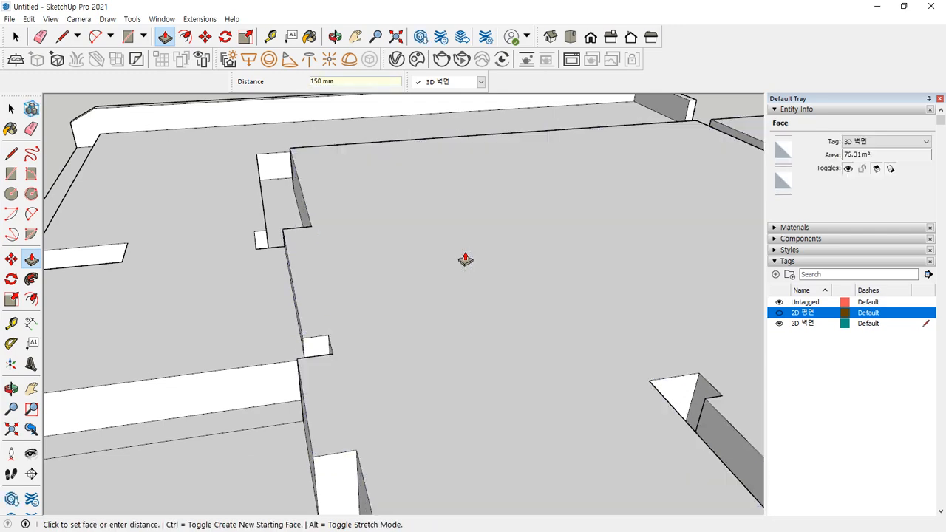
pyautogui.moveTo(355, 219); pyautogui.dragTo(435, 292, button='middle')
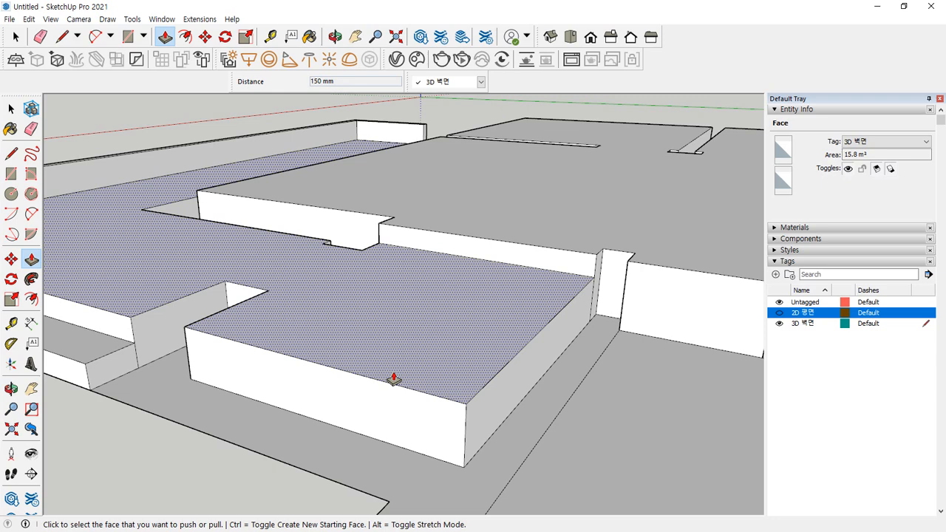
pyautogui.scroll(-3, 414, 417)
pyautogui.keyDown('shift'); pyautogui.moveTo(452, 346); pyautogui.dragTo(471, 414, button='middle'); pyautogui.keyUp('shift')
# Pull the lower floor face and annotate the hatched and upper floor faces
pyautogui.click(487, 390)
pyautogui.moveTo(429, 376); pyautogui.dragTo(279, 309, button='middle')
pyautogui.click(280, 303)
pyautogui.moveTo(307, 301); pyautogui.dragTo(304, 299)
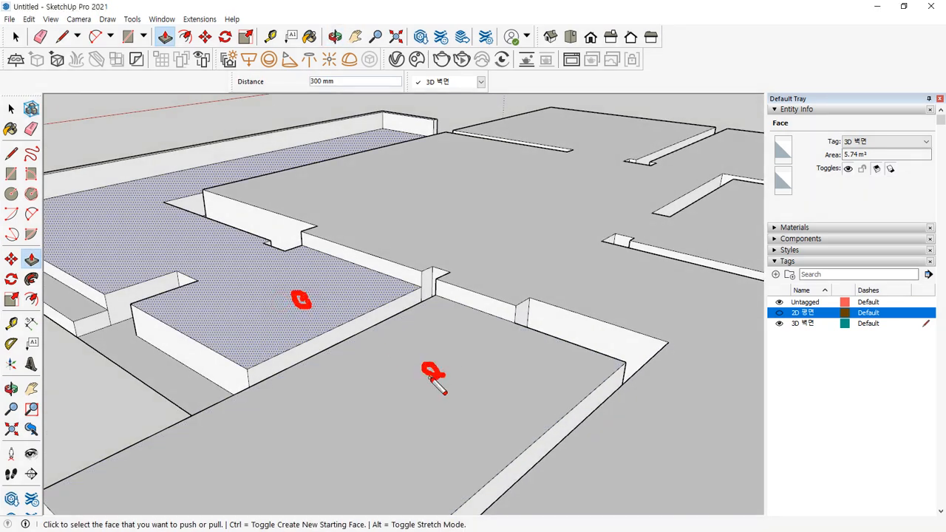
pyautogui.rightClick(429, 378)
pyautogui.moveTo(450, 345)
pyautogui.mouseDown(button='middle')
pyautogui.moveTo(392, 304)
pyautogui.moveTo(536, 298)
pyautogui.mouseUp(button='middle')
pyautogui.moveTo(525, 259); pyautogui.dragTo(529, 284)
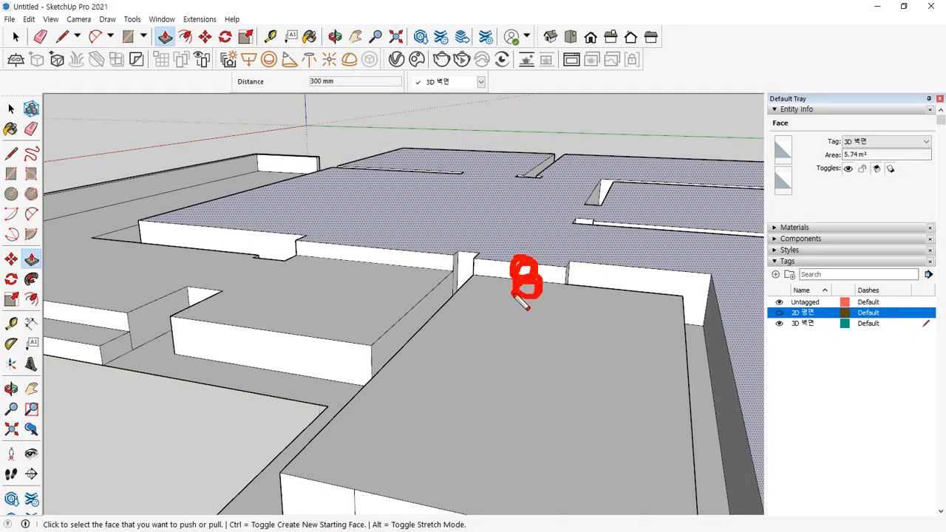
# Extrude the hatched room floor face up exactly 50 mm
pyautogui.click(519, 392)
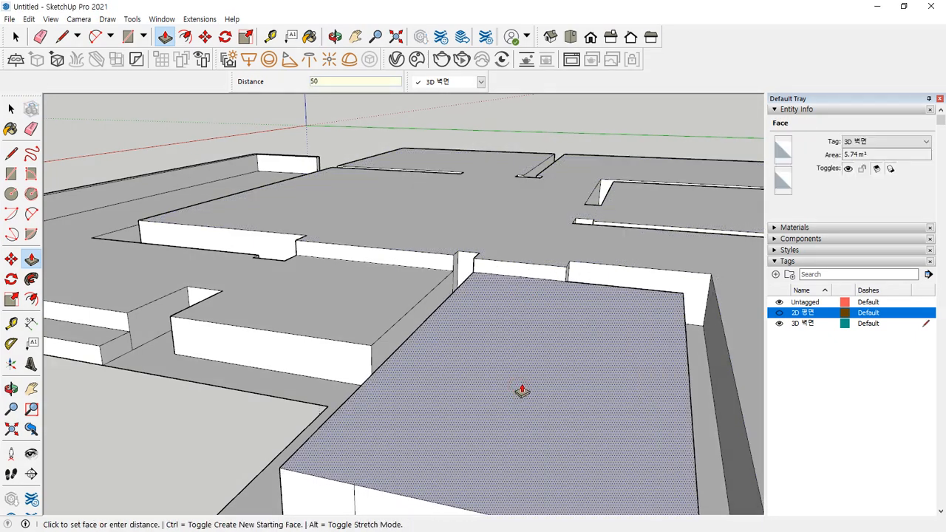
pyautogui.moveTo(522, 390)
pyautogui.mouseDown(button='middle')
pyautogui.moveTo(460, 327)
pyautogui.moveTo(634, 279)
pyautogui.moveTo(382, 277)
pyautogui.moveTo(615, 298)
pyautogui.moveTo(384, 288)
pyautogui.moveTo(433, 332)
pyautogui.moveTo(372, 419)
pyautogui.moveTo(424, 287)
pyautogui.mouseUp(button='middle')
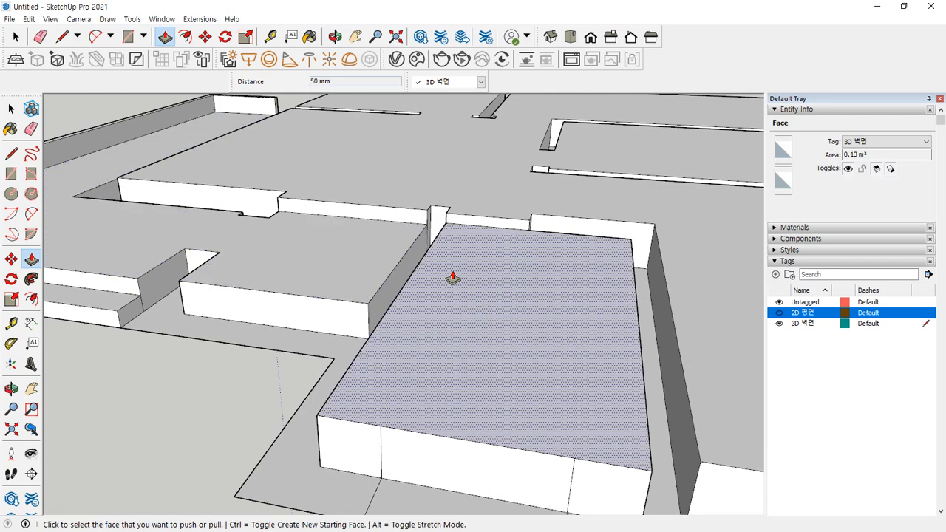
pyautogui.moveTo(430, 278); pyautogui.dragTo(475, 312, button='middle')
pyautogui.click(465, 296)
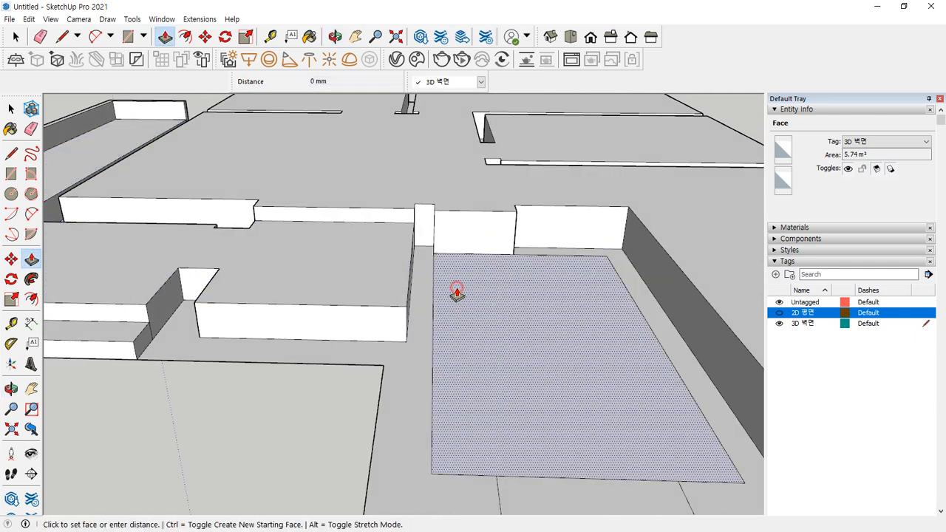
pyautogui.click(390, 283)
pyautogui.click(469, 280)
pyautogui.press('Return')
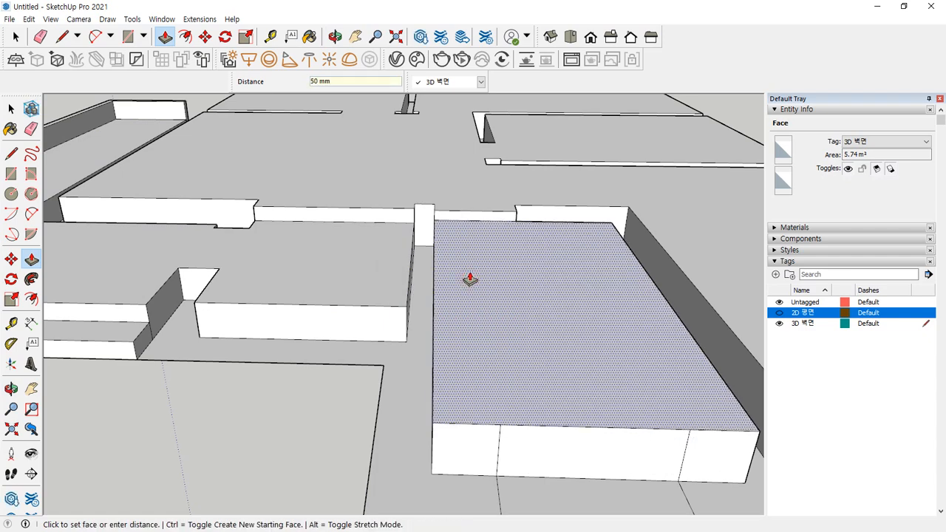
# Measure with the Tape Measure from the wall's top corner
pyautogui.moveTo(471, 278); pyautogui.dragTo(523, 237, button='middle')
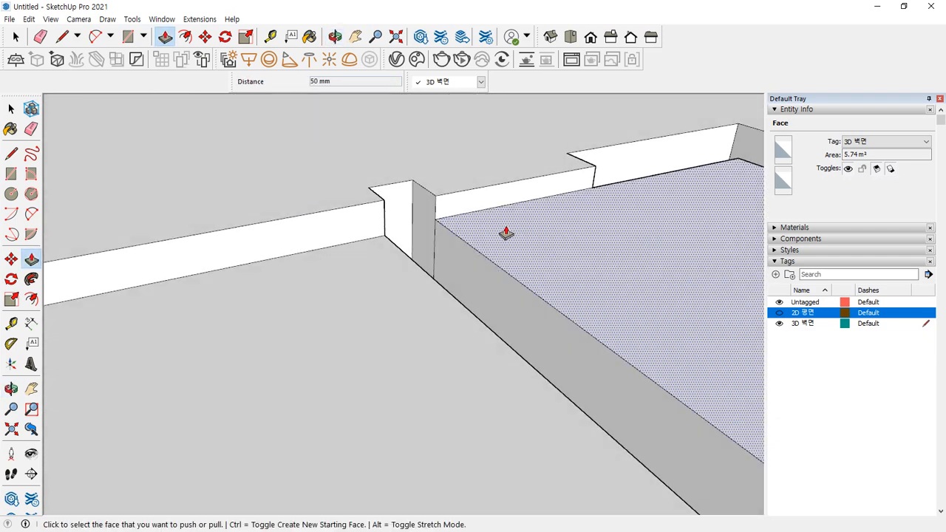
pyautogui.press('t')
pyautogui.click(435, 196)
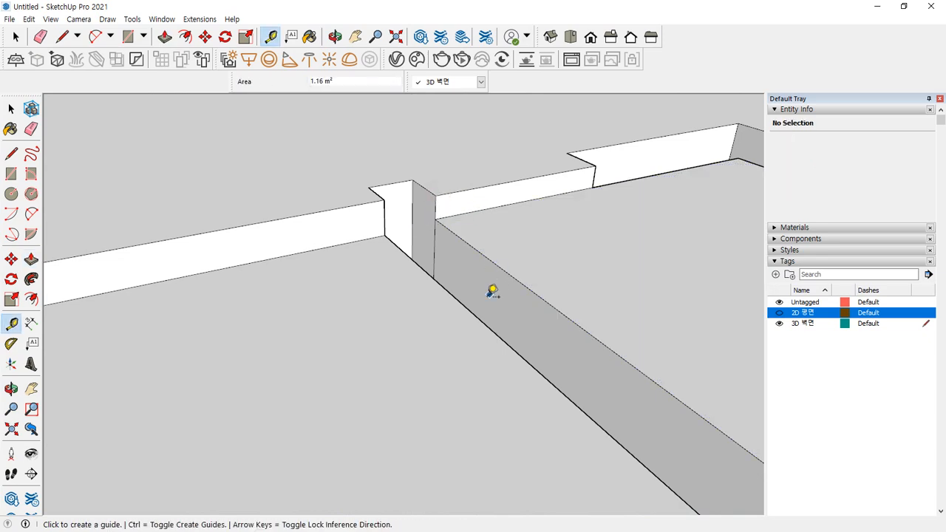
pyautogui.scroll(-10, 488, 289)
pyautogui.press('space')
pyautogui.moveTo(474, 357); pyautogui.dragTo(212, 330, button='middle')
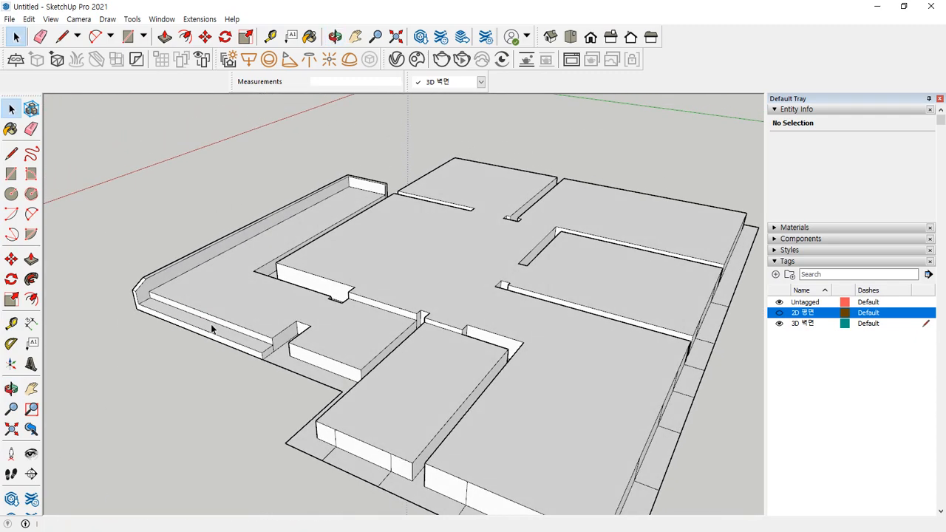
pyautogui.scroll(3, 232, 234)
pyautogui.moveTo(232, 235); pyautogui.dragTo(386, 276, button='middle')
pyautogui.scroll(3, 308, 367)
pyautogui.moveTo(288, 382); pyautogui.dragTo(289, 280, button='middle')
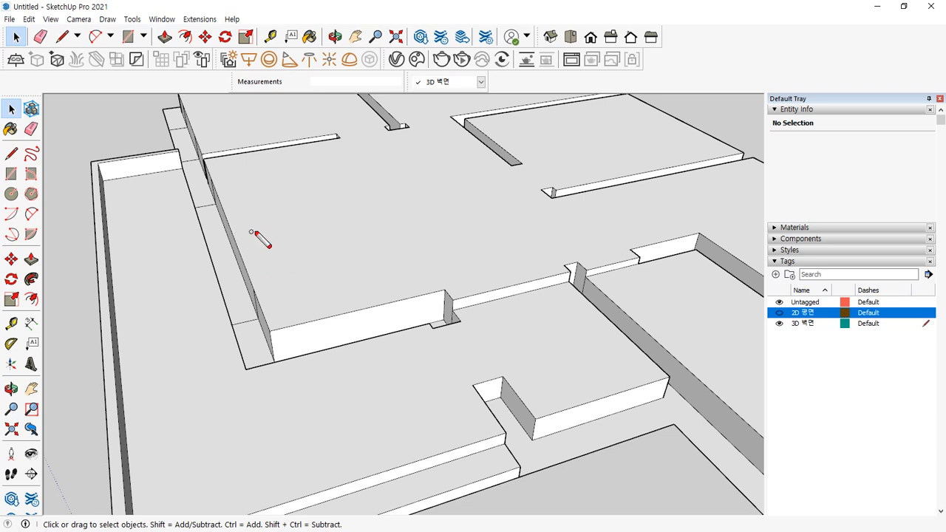
pyautogui.moveTo(267, 227)
pyautogui.mouseDown()
pyautogui.moveTo(224, 235)
pyautogui.moveTo(233, 242)
pyautogui.mouseUp()
# Push the L-shaped and other inner wall tops down to floor level
pyautogui.press('Escape')
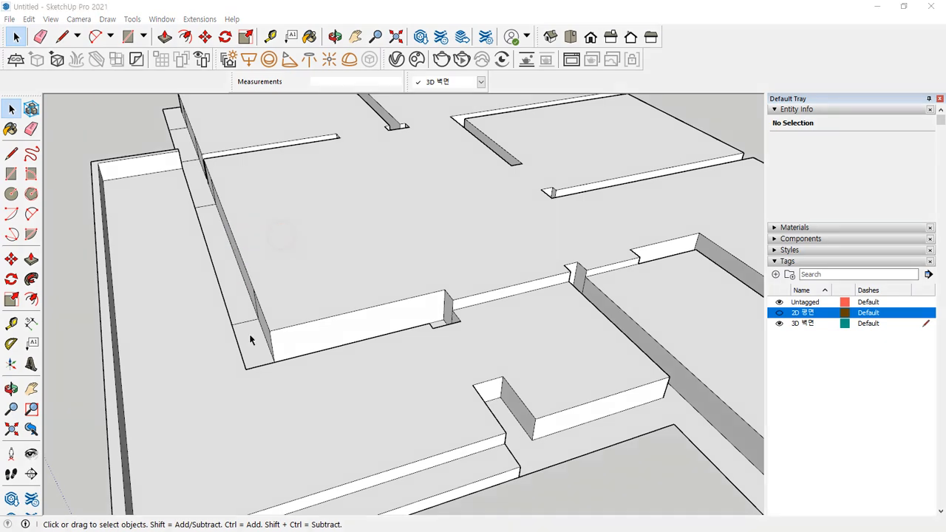
pyautogui.press('p')
pyautogui.click(254, 337)
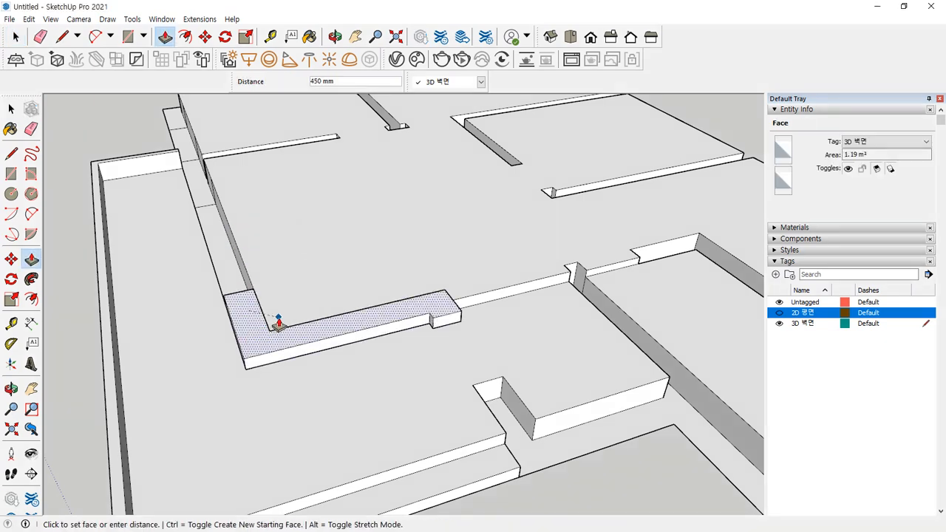
pyautogui.click(278, 318)
pyautogui.moveTo(224, 284); pyautogui.dragTo(275, 369, button='middle')
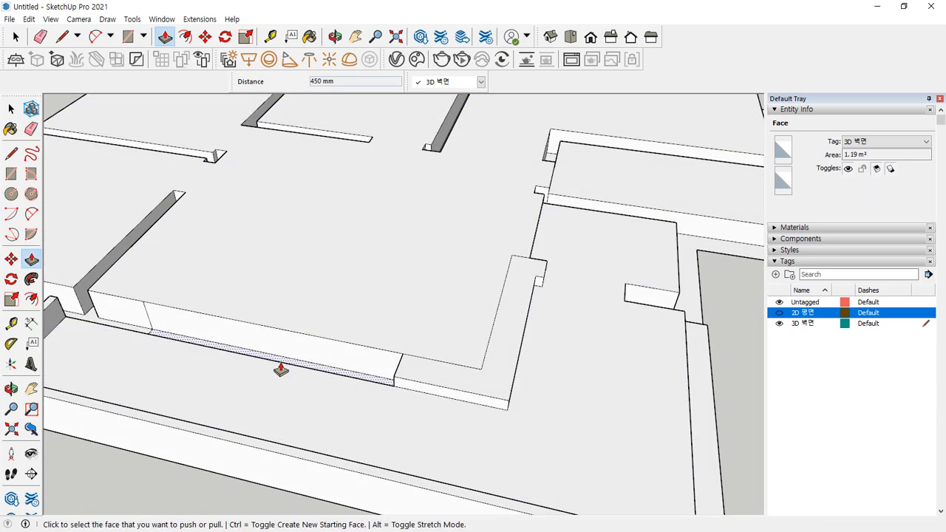
pyautogui.click(303, 335)
pyautogui.click(294, 330)
pyautogui.moveTo(288, 325); pyautogui.dragTo(249, 321, button='middle')
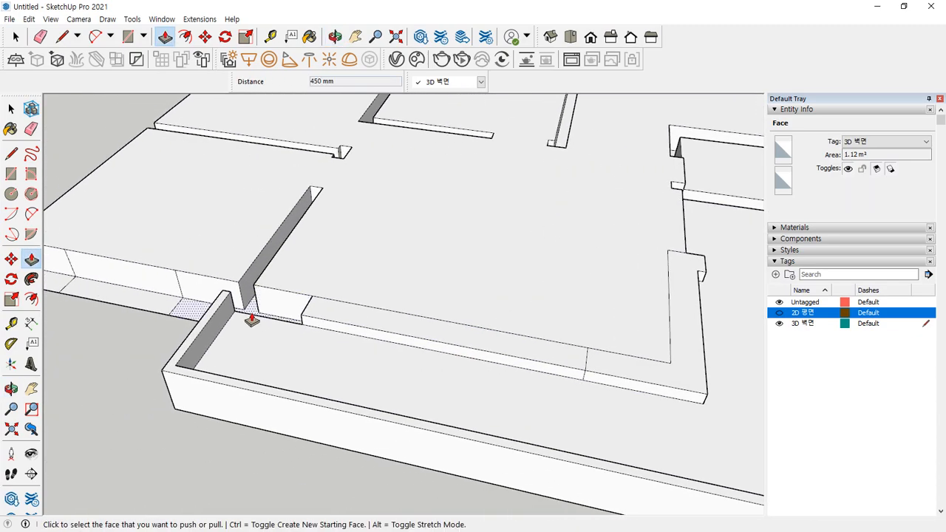
pyautogui.click(252, 314)
pyautogui.click(289, 281)
pyautogui.click(147, 299)
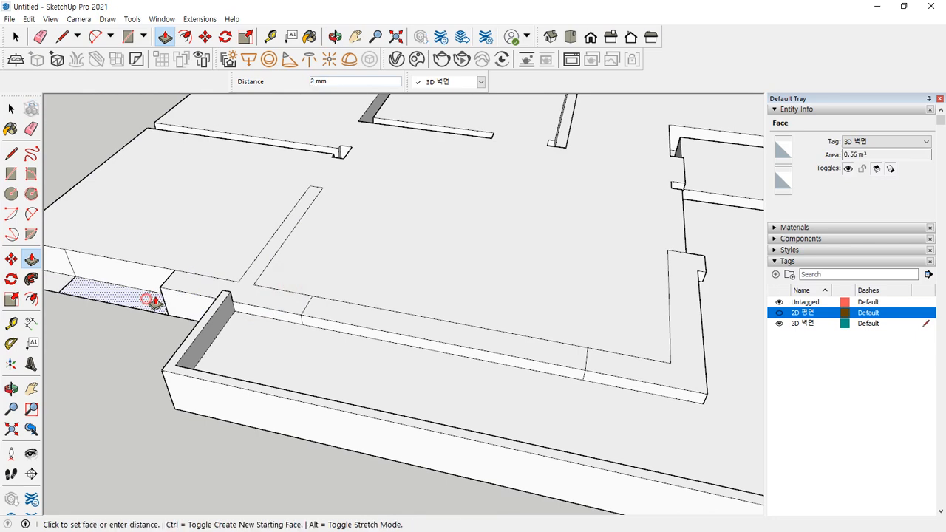
pyautogui.click(175, 293)
# Raise the front wall strips level with their neighbouring 450 mm strips
pyautogui.moveTo(175, 293); pyautogui.dragTo(289, 298, button='middle')
pyautogui.click(290, 298)
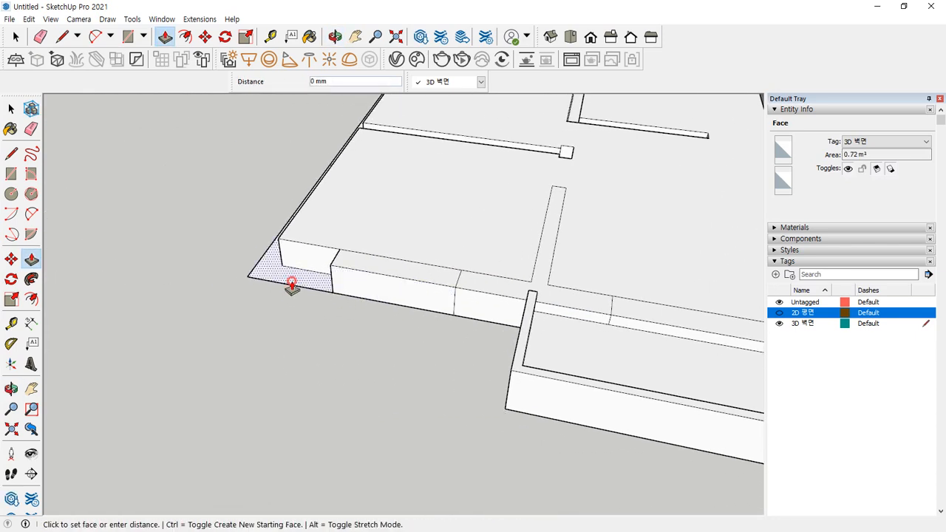
pyautogui.click(344, 271)
pyautogui.moveTo(344, 271); pyautogui.dragTo(279, 323, button='middle')
pyautogui.click(261, 333)
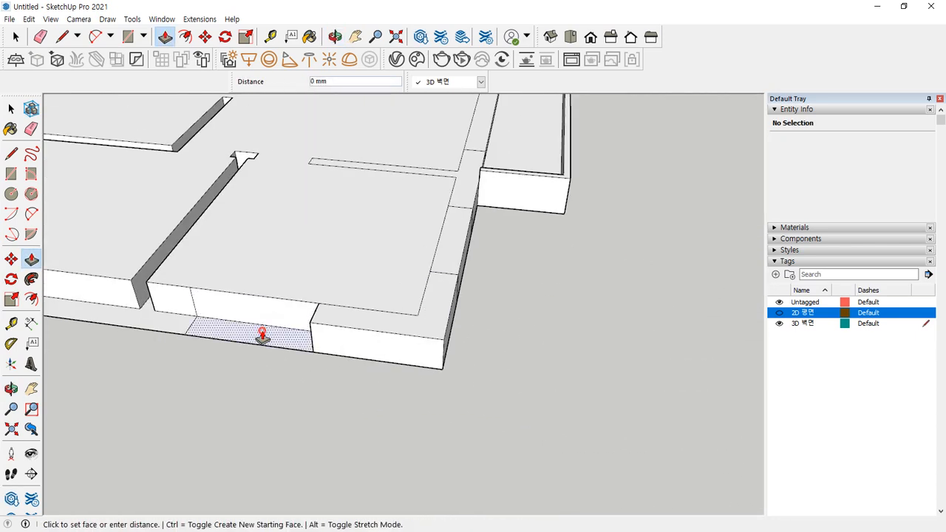
pyautogui.click(323, 318)
pyautogui.click(157, 317)
pyautogui.click(195, 292)
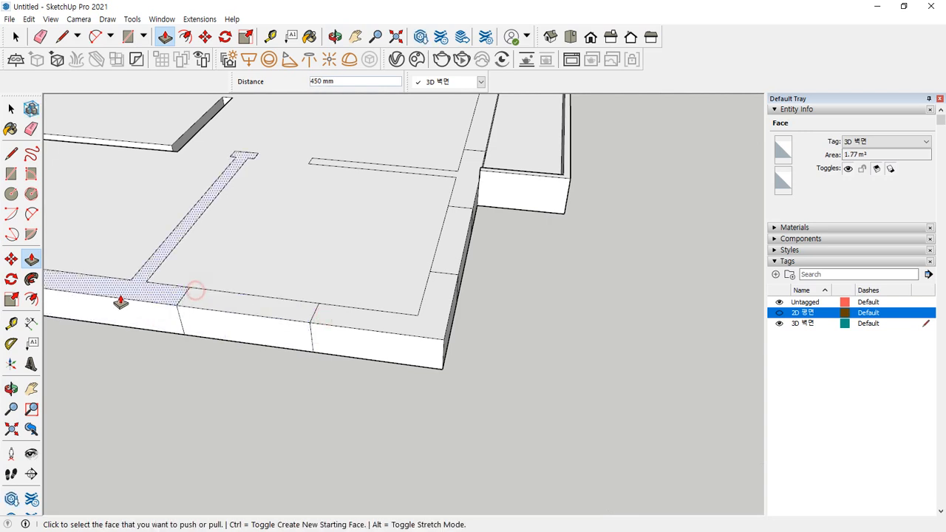
pyautogui.keyDown('shift'); pyautogui.moveTo(120, 296); pyautogui.dragTo(487, 318, button='middle'); pyautogui.keyUp('shift')
pyautogui.click(273, 316)
# Push the corner face down 225 mm, then pull it flush with the wall top
pyautogui.click(329, 304)
pyautogui.click(158, 307)
pyautogui.click(201, 305)
pyautogui.click(155, 309)
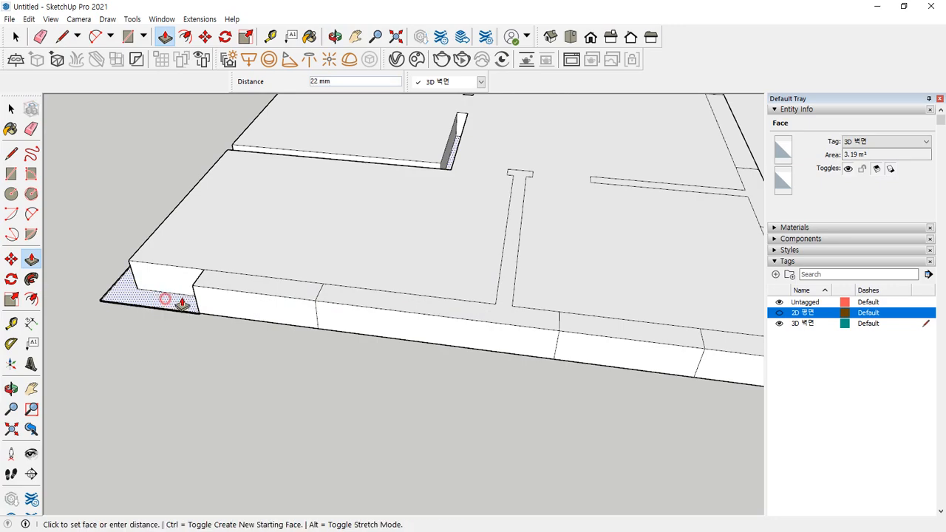
pyautogui.click(204, 294)
# Pull the lower strips flush at 450 mm and flatten the diagonal wall
pyautogui.moveTo(98, 279); pyautogui.dragTo(500, 215, button='middle')
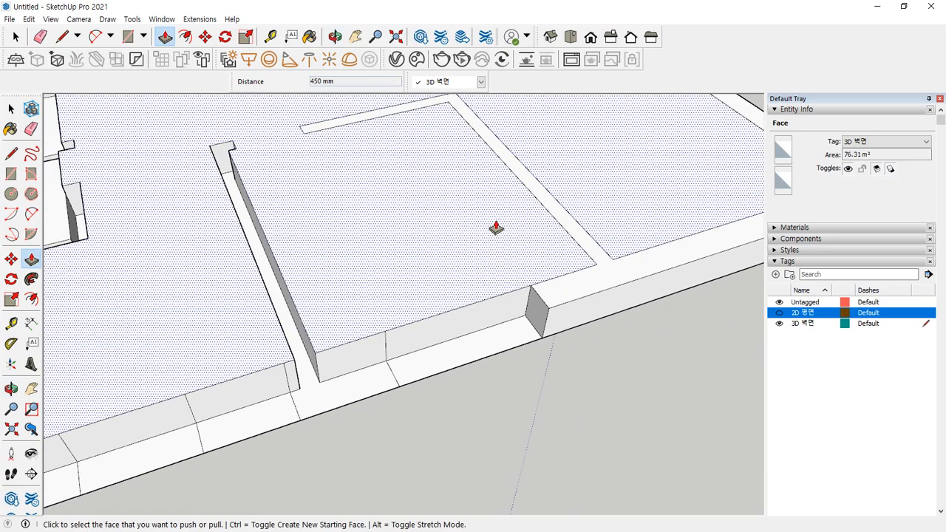
pyautogui.click(489, 343)
pyautogui.click(545, 300)
pyautogui.click(377, 376)
pyautogui.click(411, 347)
pyautogui.moveTo(167, 414); pyautogui.dragTo(357, 338, button='middle')
pyautogui.click(377, 336)
pyautogui.click(422, 288)
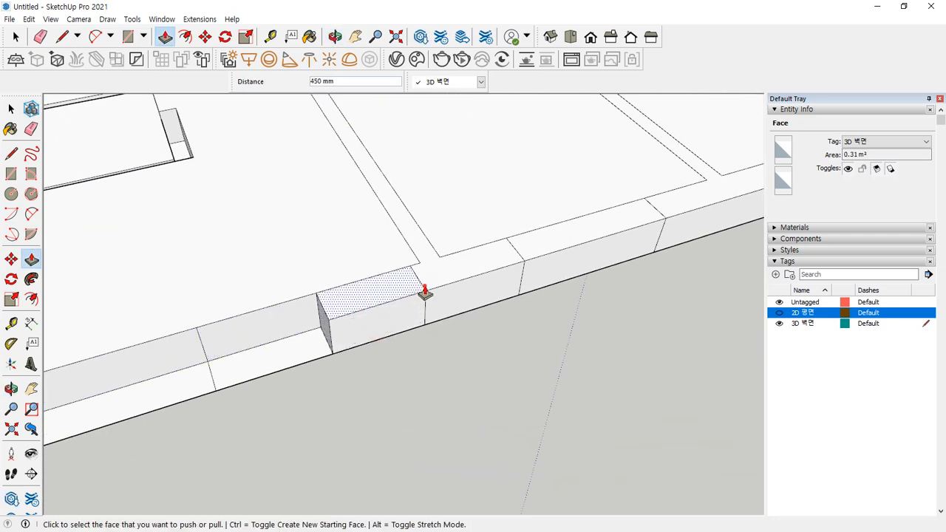
pyautogui.doubleClick(303, 354)
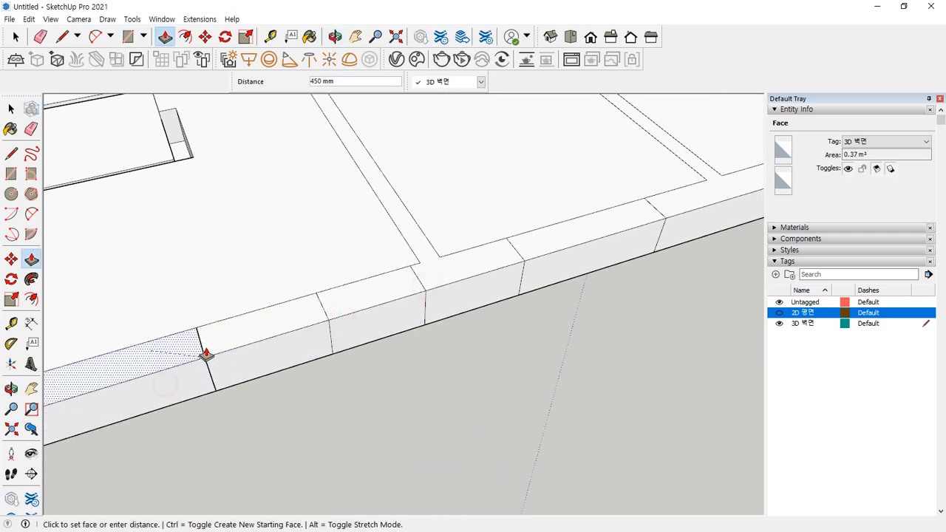
pyautogui.moveTo(210, 351); pyautogui.dragTo(354, 323, button='middle')
# Pull the lower-left, left and lower strip faces flush at 450 mm
pyautogui.click(297, 357)
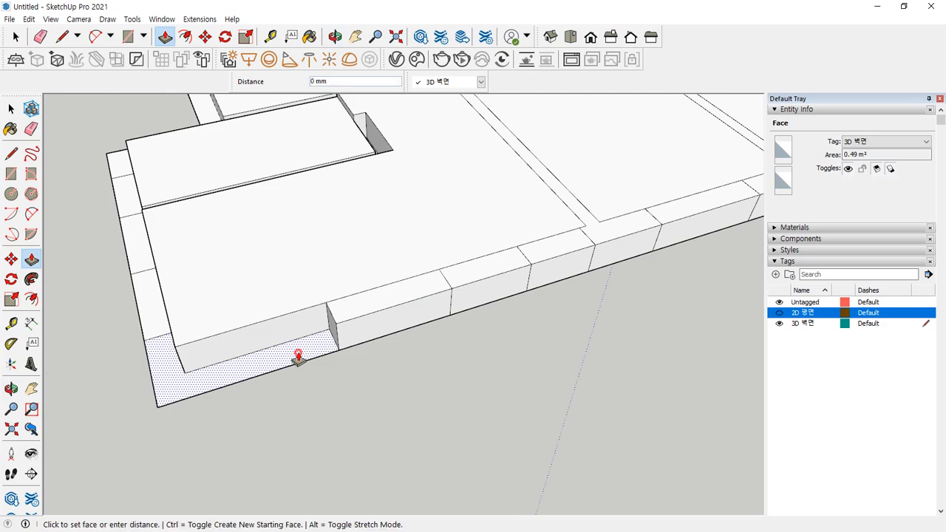
pyautogui.click(340, 325)
pyautogui.click(146, 298)
pyautogui.click(177, 280)
pyautogui.moveTo(179, 279); pyautogui.dragTo(363, 295, button='middle')
pyautogui.moveTo(198, 382); pyautogui.dragTo(317, 353, button='middle')
pyautogui.click(317, 353)
pyautogui.click(369, 332)
pyautogui.moveTo(370, 332); pyautogui.dragTo(400, 334, button='middle')
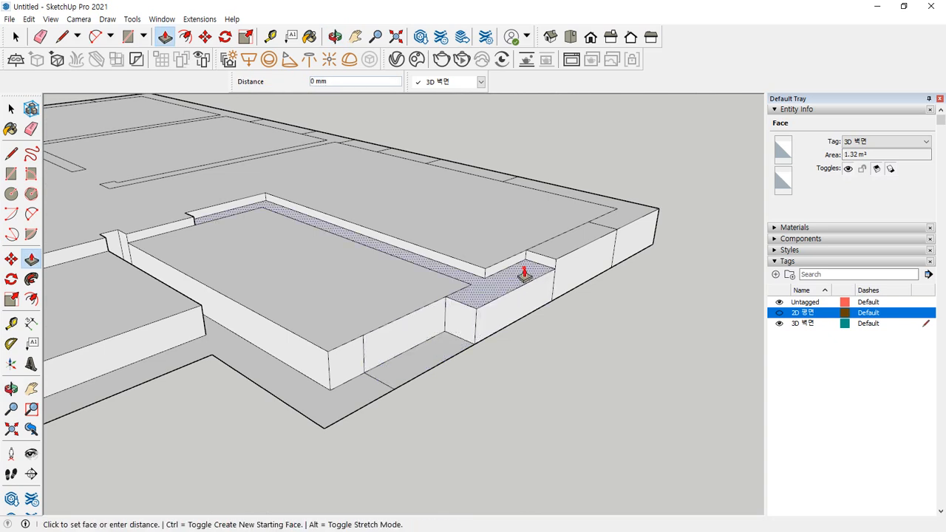
# Set the L-shaped and front strips flush and raise the hatched ground face to 450 mm
pyautogui.click(524, 276)
pyautogui.click(473, 276)
pyautogui.click(437, 348)
pyautogui.click(479, 296)
pyautogui.click(470, 300)
pyautogui.click(435, 330)
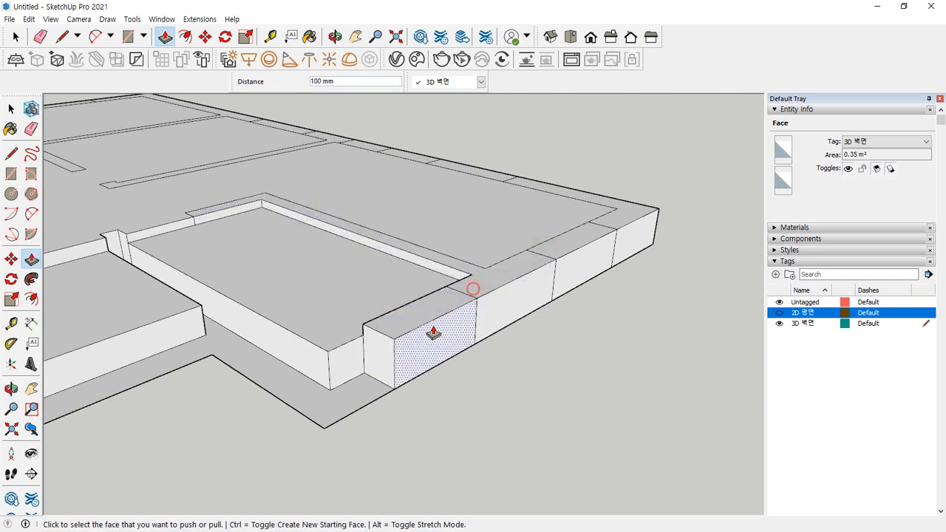
pyautogui.click(373, 390)
pyautogui.click(402, 334)
# Orbit, pan and zoom around the plan to review the continuous 450 mm band
pyautogui.moveTo(401, 334)
pyautogui.mouseDown(button='middle')
pyautogui.moveTo(182, 281)
pyautogui.moveTo(324, 169)
pyautogui.mouseUp(button='middle')
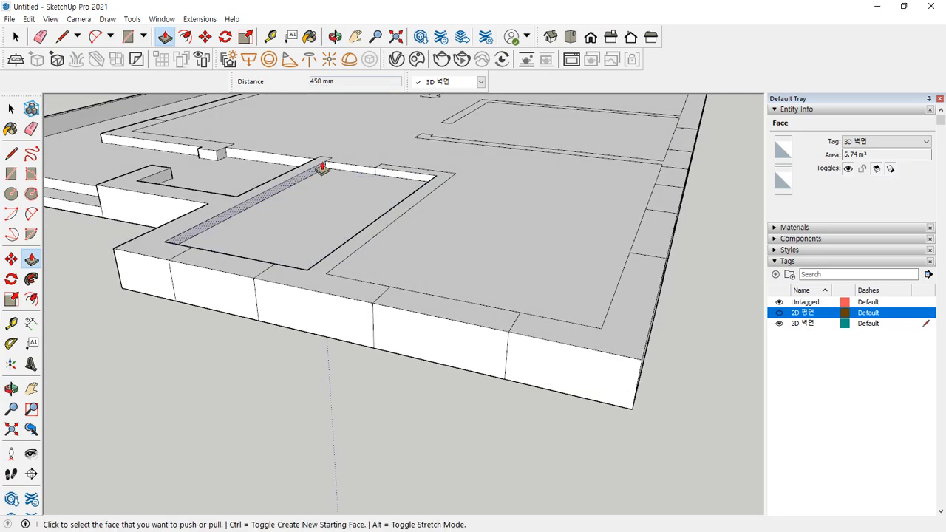
pyautogui.scroll(4, 324, 169)
pyautogui.moveTo(406, 153)
pyautogui.mouseDown(button='middle')
pyautogui.moveTo(205, 370)
pyautogui.moveTo(312, 227)
pyautogui.moveTo(398, 227)
pyautogui.moveTo(228, 219)
pyautogui.mouseUp(button='middle')
pyautogui.scroll(1, 451, 251)
pyautogui.scroll(-4, 377, 239)
pyautogui.keyDown('shift'); pyautogui.moveTo(325, 273); pyautogui.dragTo(289, 381, button='middle'); pyautogui.keyUp('shift')
pyautogui.moveTo(277, 329)
pyautogui.mouseDown(button='middle')
pyautogui.moveTo(331, 226)
pyautogui.moveTo(264, 485)
pyautogui.moveTo(319, 395)
pyautogui.moveTo(427, 362)
pyautogui.moveTo(312, 422)
pyautogui.mouseUp(button='middle')
pyautogui.keyDown('shift'); pyautogui.moveTo(473, 462); pyautogui.dragTo(311, 376, button='middle'); pyautogui.keyUp('shift')
pyautogui.scroll(-3, 310, 376)
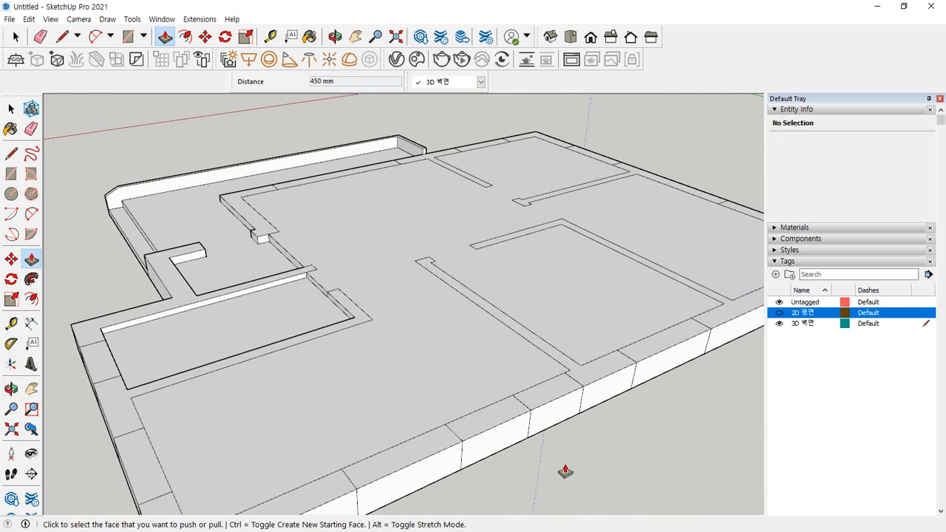
pyautogui.scroll(2, 458, 298)
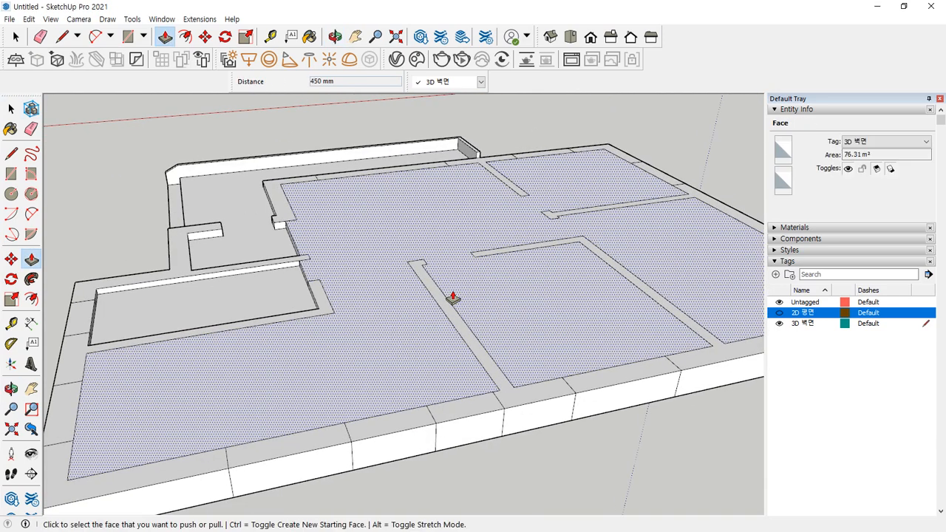
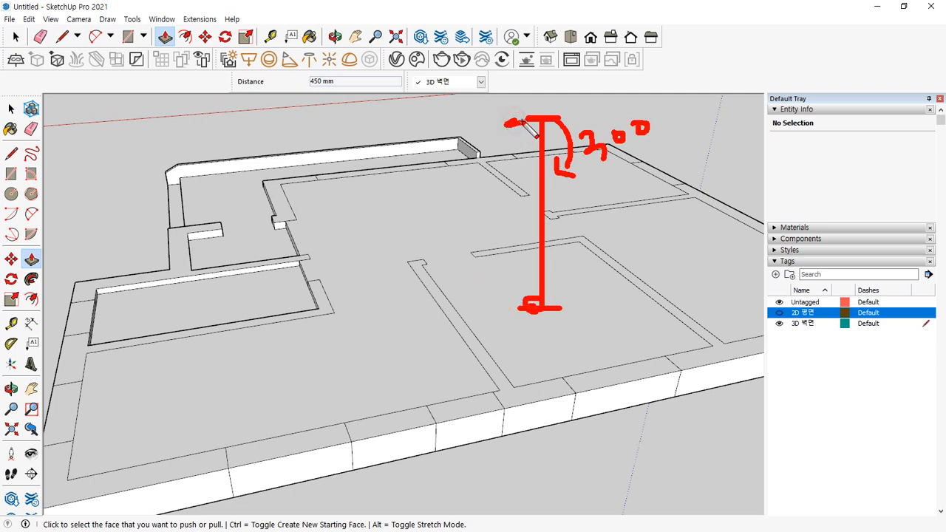
# Sketch a wall-height note beside the model on screen, then clear the annotations
pyautogui.moveTo(518, 126)
pyautogui.mouseDown()
pyautogui.moveTo(510, 259)
pyautogui.moveTo(520, 299)
pyautogui.mouseUp()
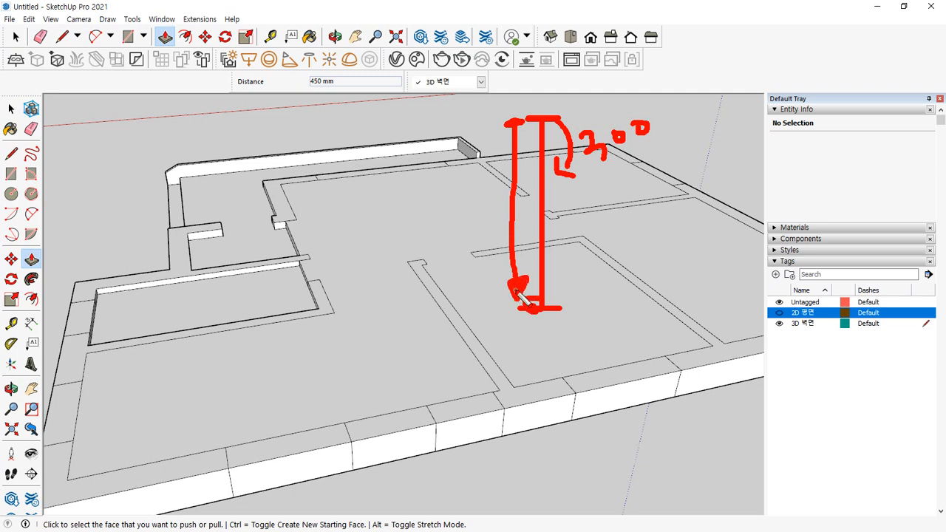
pyautogui.moveTo(356, 212)
pyautogui.mouseDown()
pyautogui.moveTo(422, 214)
pyautogui.moveTo(407, 222)
pyautogui.mouseUp()
pyautogui.moveTo(450, 190); pyautogui.dragTo(462, 192)
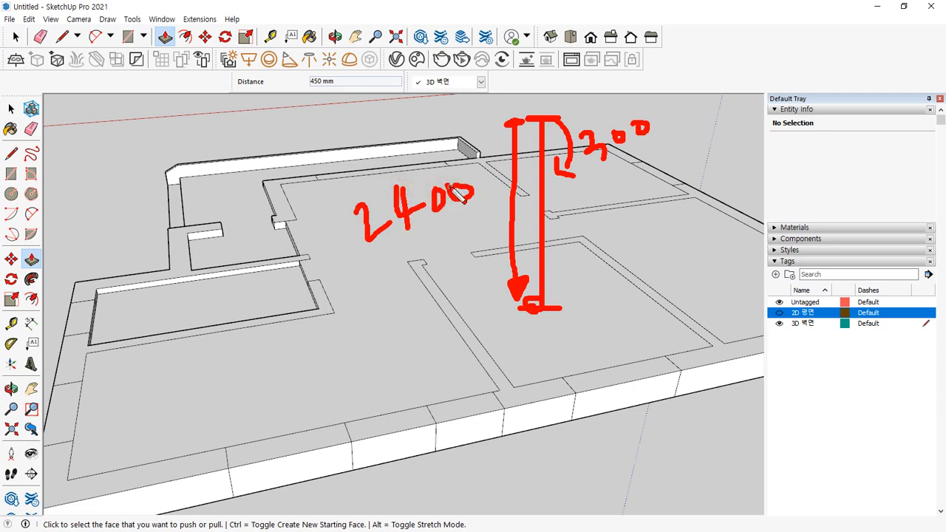
pyautogui.press('Escape')
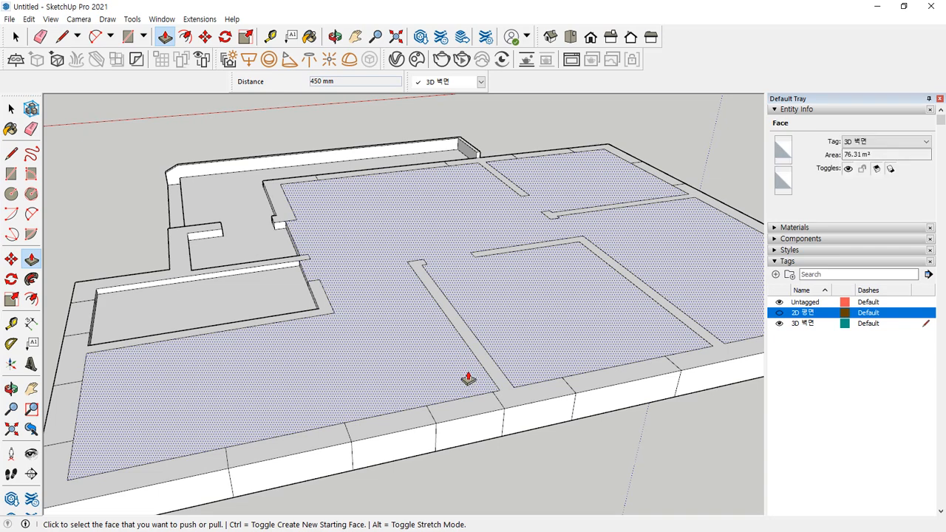
# Raise the first narrow strip to 2100 mm and match the next strips and centre wall
pyautogui.click(522, 386)
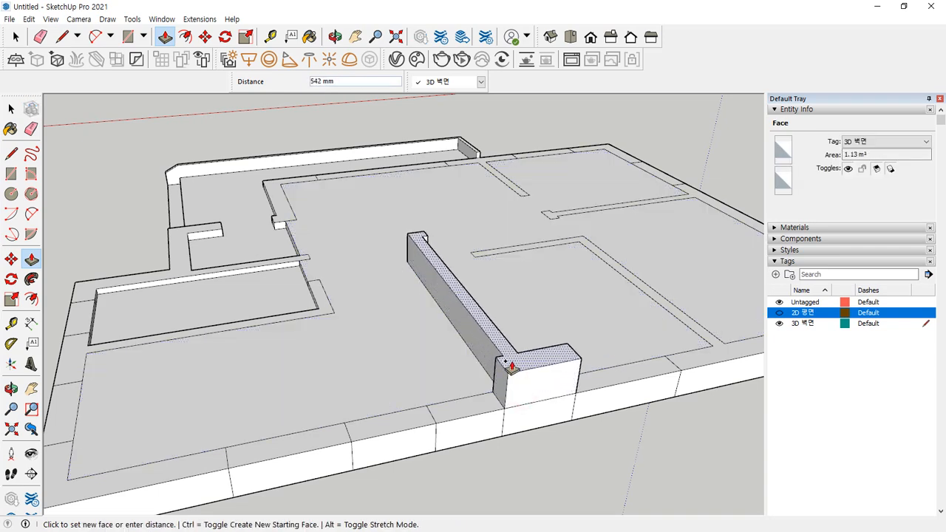
pyautogui.press('Return')
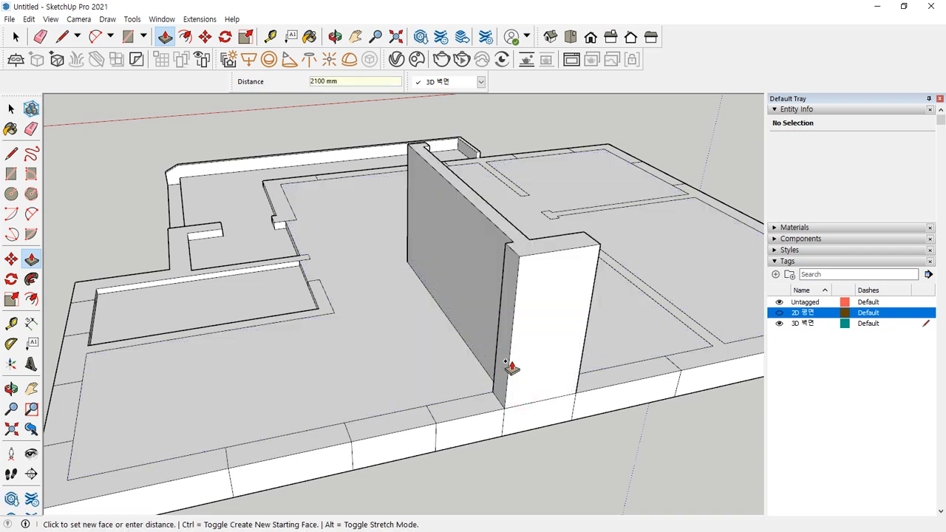
pyautogui.moveTo(534, 363); pyautogui.dragTo(455, 340, button='middle')
pyautogui.click(451, 338)
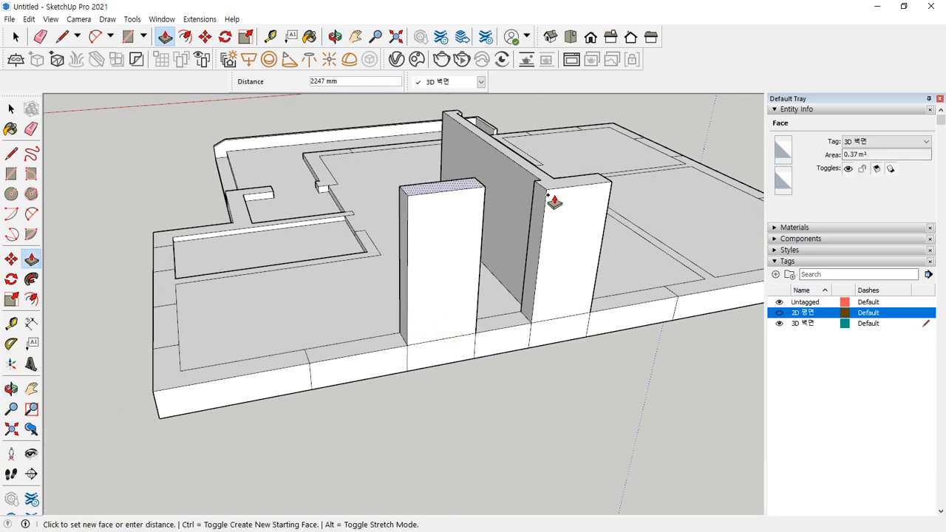
pyautogui.click(554, 194)
pyautogui.click(309, 357)
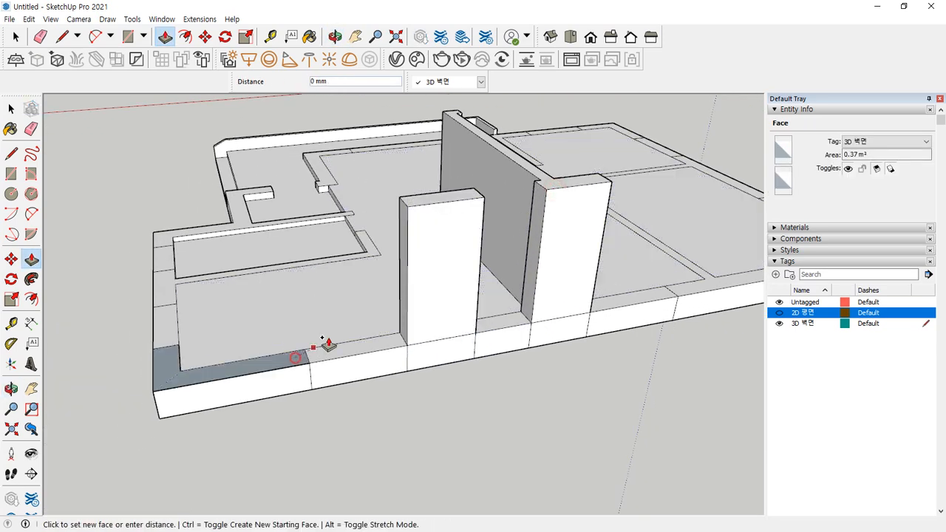
pyautogui.click(420, 213)
pyautogui.moveTo(421, 211); pyautogui.dragTo(387, 435, button='middle')
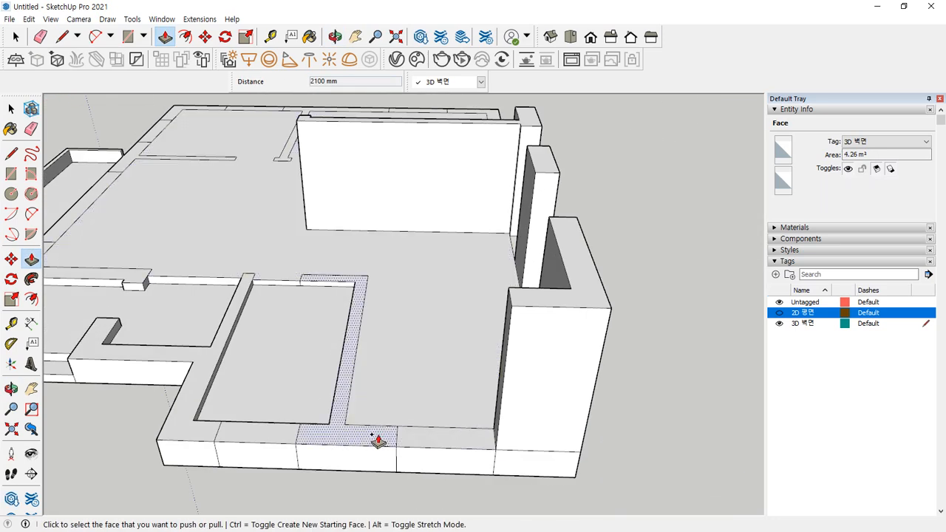
pyautogui.click(376, 441)
pyautogui.click(514, 312)
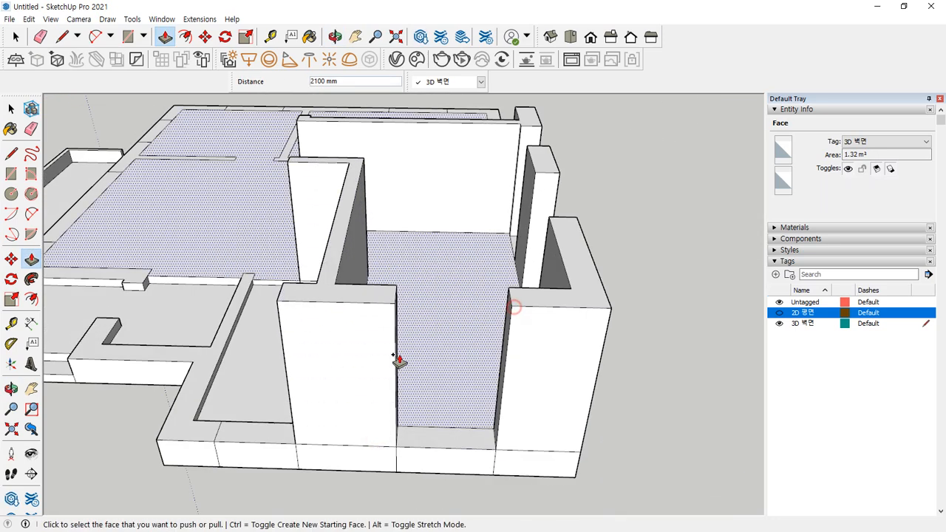
# Raise the lower-left, L-shaped and left floor strips to the same 2100 mm height
pyautogui.click(190, 444)
pyautogui.click(303, 311)
pyautogui.moveTo(302, 310); pyautogui.dragTo(392, 316, button='middle')
pyautogui.click(392, 316)
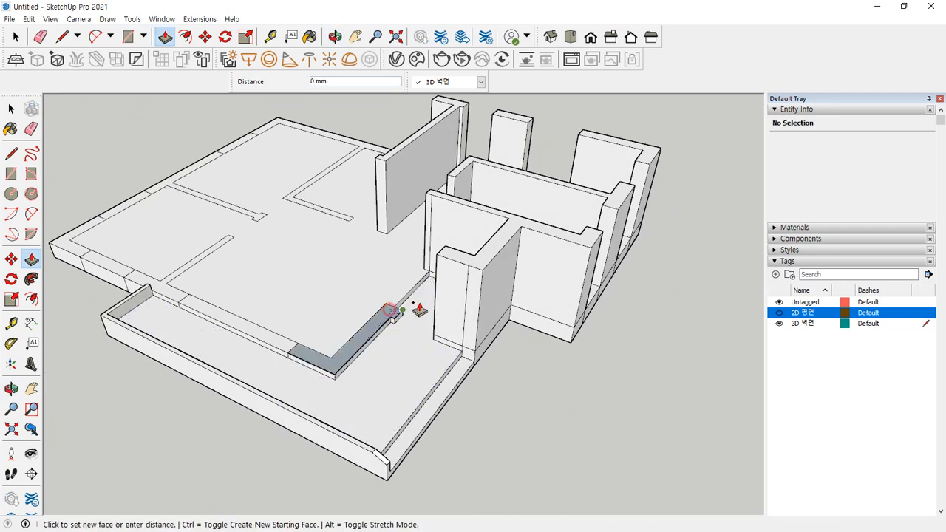
pyautogui.click(473, 262)
pyautogui.click(172, 295)
pyautogui.click(296, 276)
pyautogui.moveTo(79, 313); pyautogui.dragTo(317, 372, button='middle')
pyautogui.click(285, 381)
pyautogui.click(390, 266)
# Raise the front and remaining left strips to 2100 mm, then return to Select
pyautogui.moveTo(390, 249); pyautogui.dragTo(349, 418, button='middle')
pyautogui.click(300, 427)
pyautogui.click(443, 348)
pyautogui.moveTo(332, 387)
pyautogui.mouseDown(button='middle')
pyautogui.moveTo(332, 338)
pyautogui.moveTo(338, 380)
pyautogui.mouseUp(button='middle')
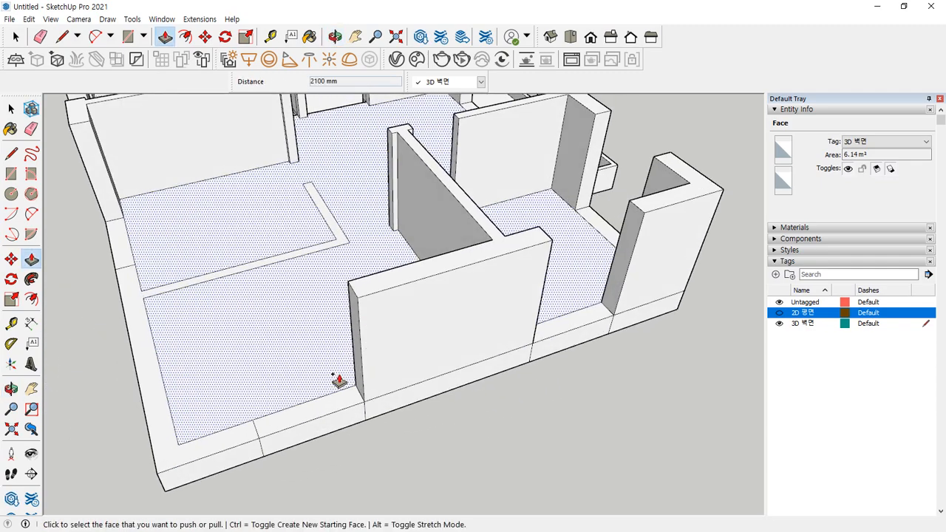
pyautogui.click(212, 454)
pyautogui.click(362, 311)
pyautogui.moveTo(363, 300); pyautogui.dragTo(419, 407, button='middle')
pyautogui.scroll(-1, 420, 407)
pyautogui.press('space')
pyautogui.moveTo(222, 431); pyautogui.dragTo(354, 281, button='middle')
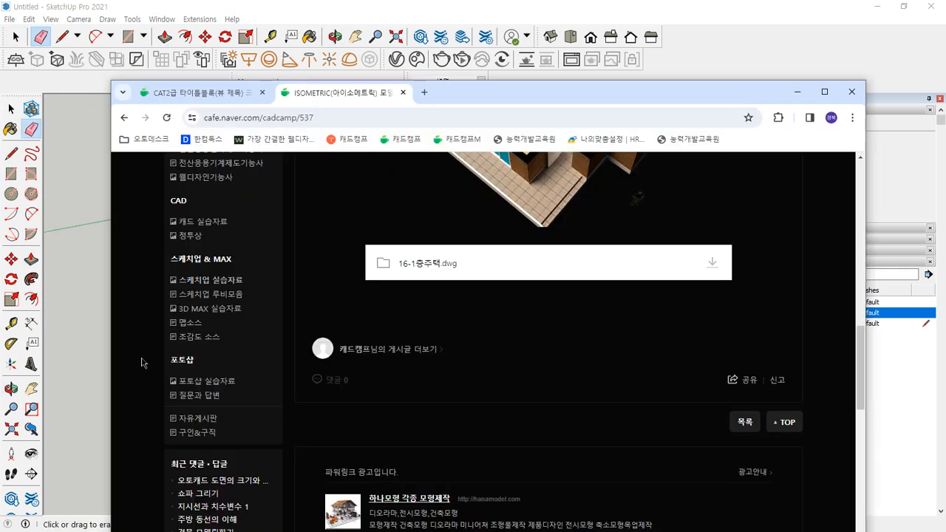
# Open the 창문 그리기 post from the 전산응용건축제도기능사 board and maximize the browser
pyautogui.scroll(3, 257, 334)
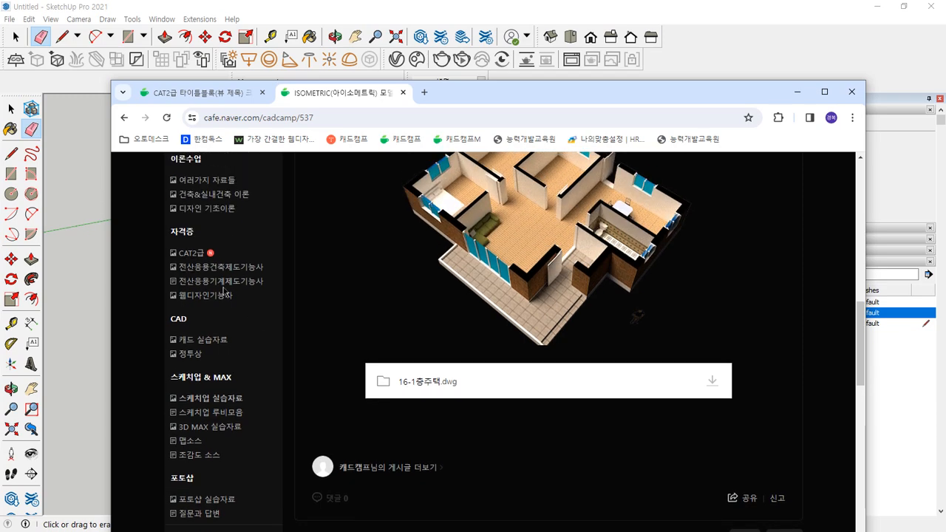
pyautogui.click(225, 330)
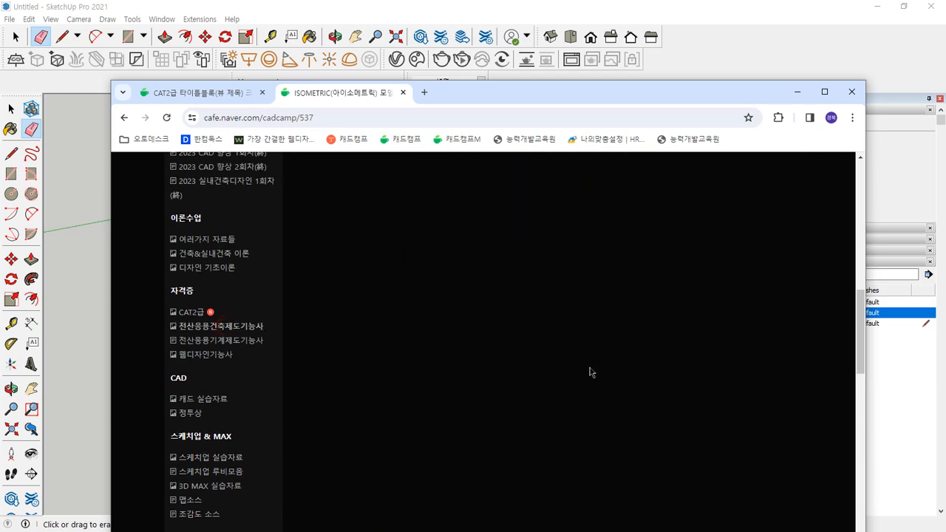
pyautogui.scroll(-6, 588, 372)
pyautogui.scroll(-2, 592, 374)
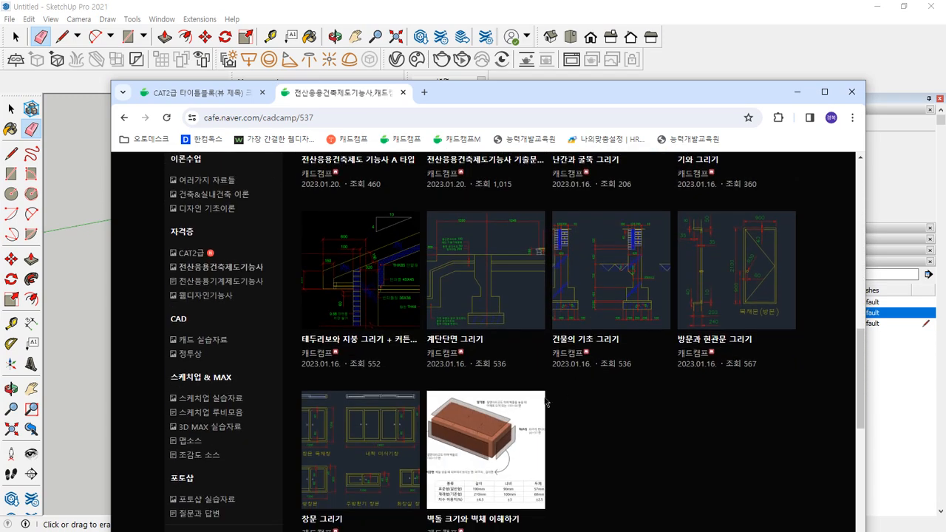
pyautogui.click(363, 436)
pyautogui.scroll(-3, 560, 436)
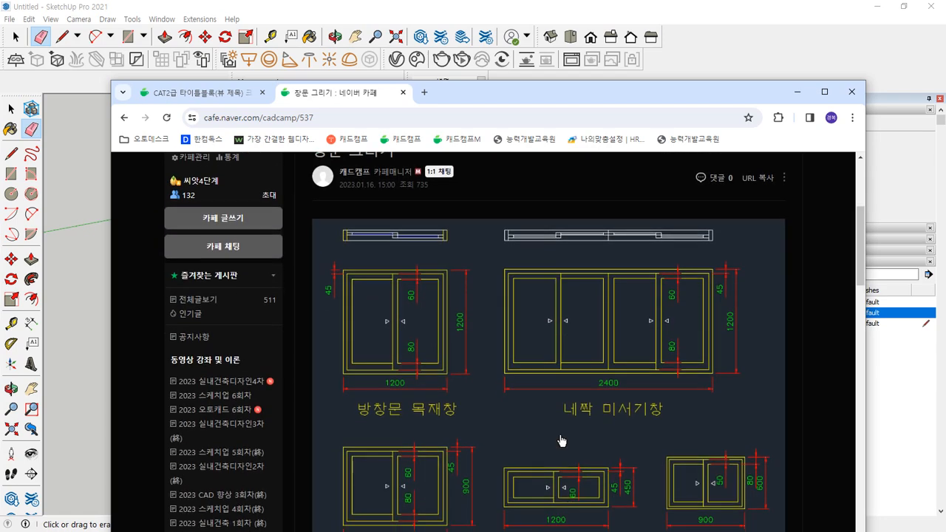
pyautogui.scroll(-2, 560, 438)
pyautogui.doubleClick(535, 88)
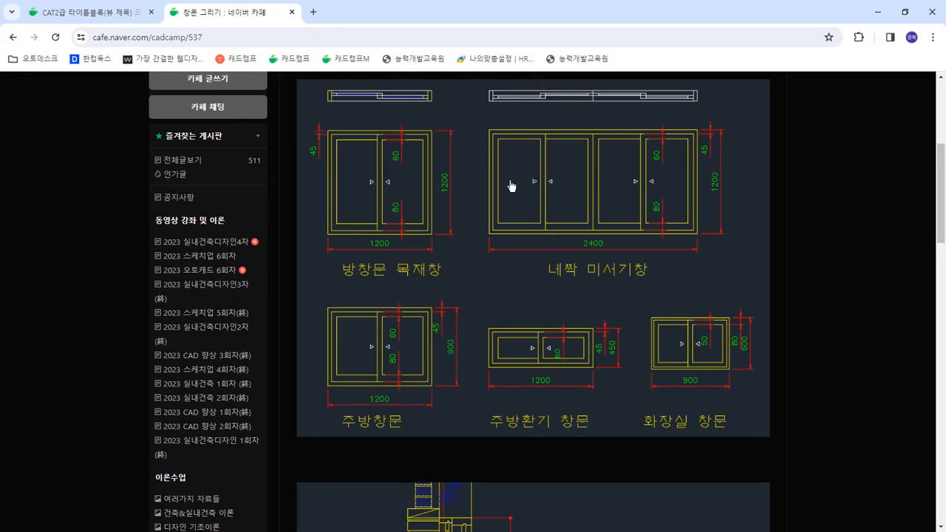
# Mark the 1200, 450, 80 and 600 window dimensions and underline the room, kitchen and bathroom window labels
pyautogui.moveTo(457, 186)
pyautogui.mouseDown()
pyautogui.moveTo(408, 183)
pyautogui.moveTo(458, 190)
pyautogui.mouseUp()
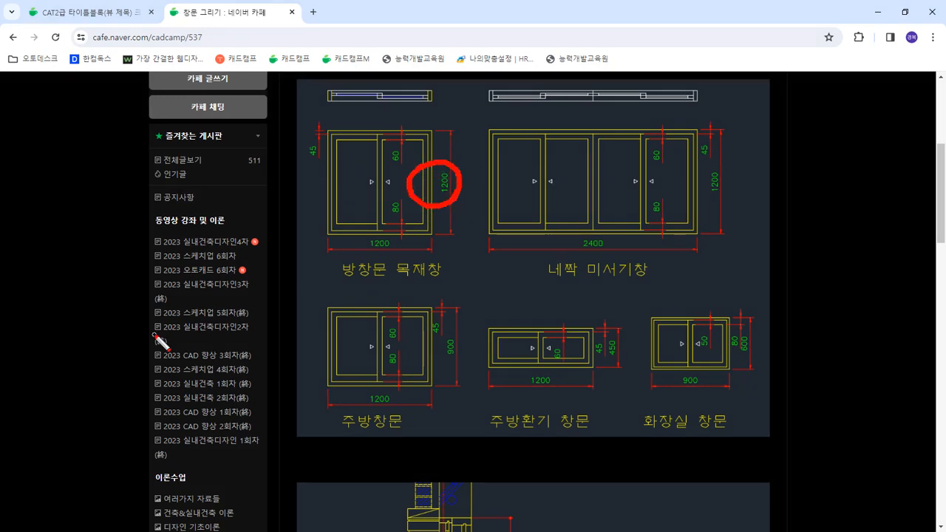
pyautogui.moveTo(318, 284); pyautogui.dragTo(460, 284)
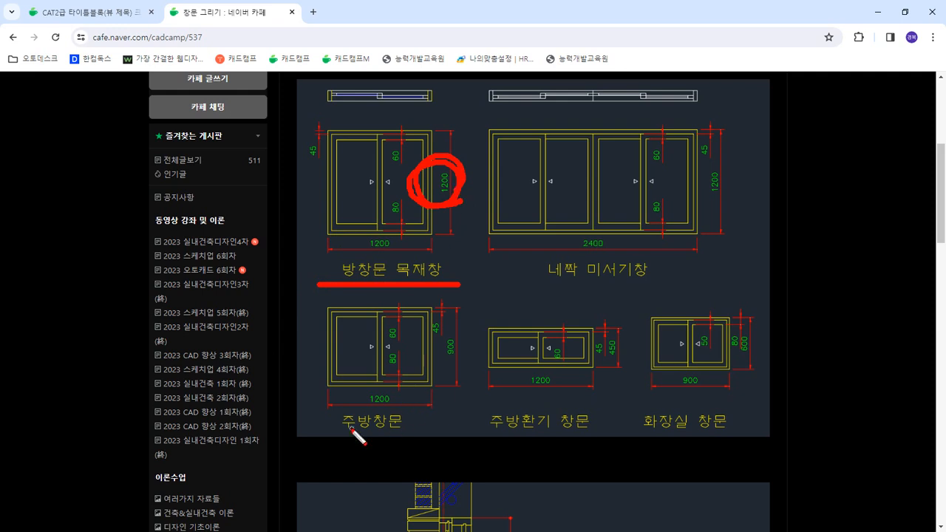
pyautogui.moveTo(367, 436); pyautogui.dragTo(613, 433)
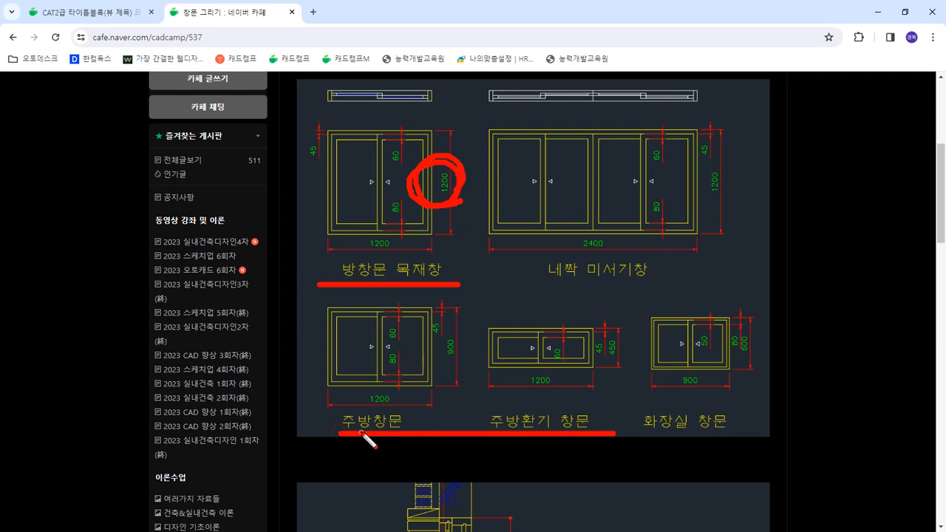
pyautogui.moveTo(625, 367); pyautogui.dragTo(575, 360)
pyautogui.moveTo(631, 332); pyautogui.dragTo(616, 376)
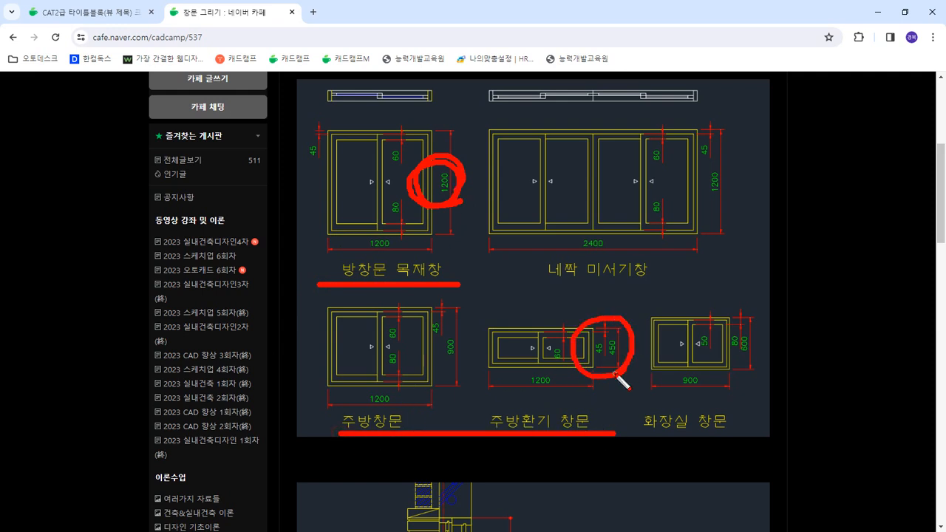
pyautogui.moveTo(654, 436); pyautogui.dragTo(740, 438)
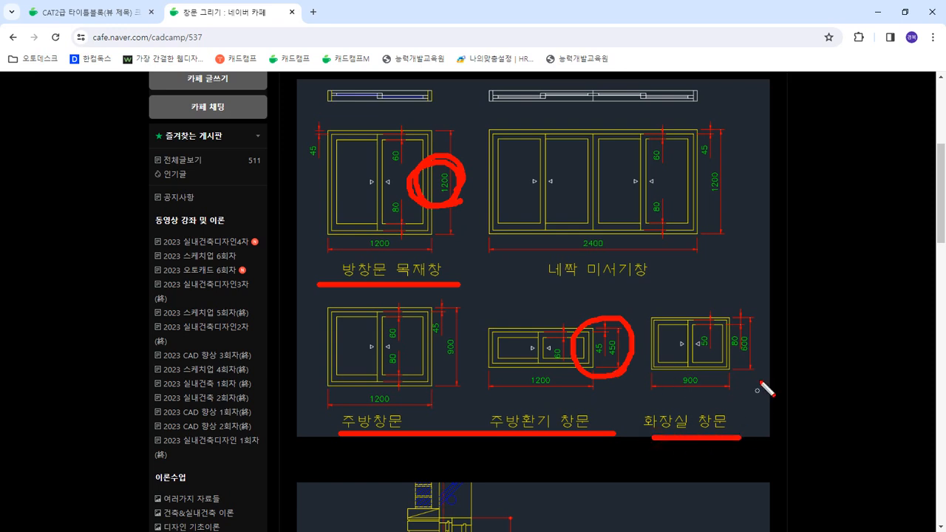
pyautogui.moveTo(769, 367)
pyautogui.mouseDown()
pyautogui.moveTo(721, 346)
pyautogui.moveTo(771, 359)
pyautogui.moveTo(756, 375)
pyautogui.mouseUp()
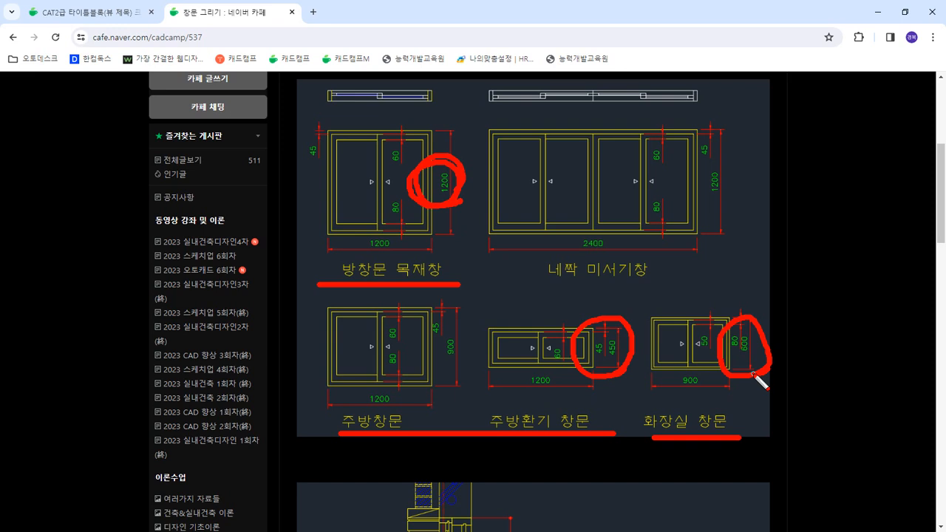
# Draw lines along the window tops, clear the annotations and move the browser aside
pyautogui.moveTo(178, 128); pyautogui.dragTo(654, 129)
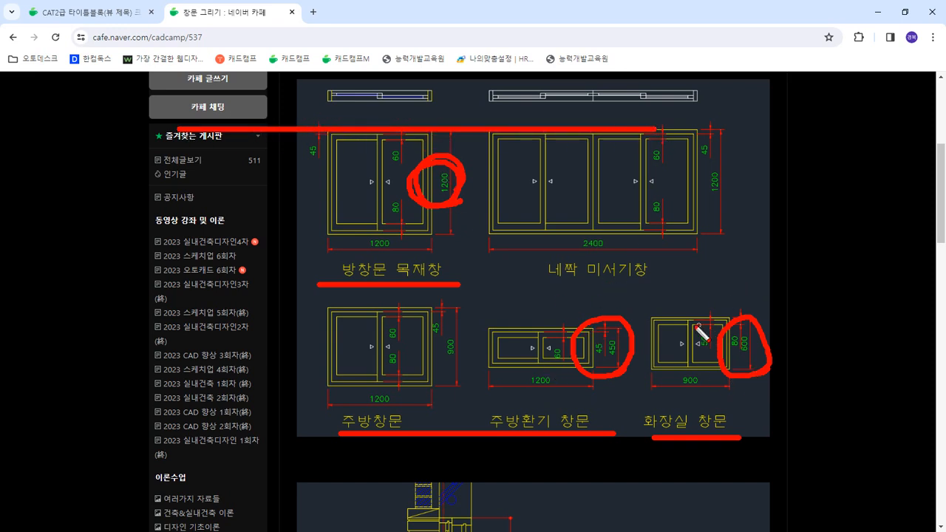
pyautogui.moveTo(615, 317); pyautogui.dragTo(802, 317)
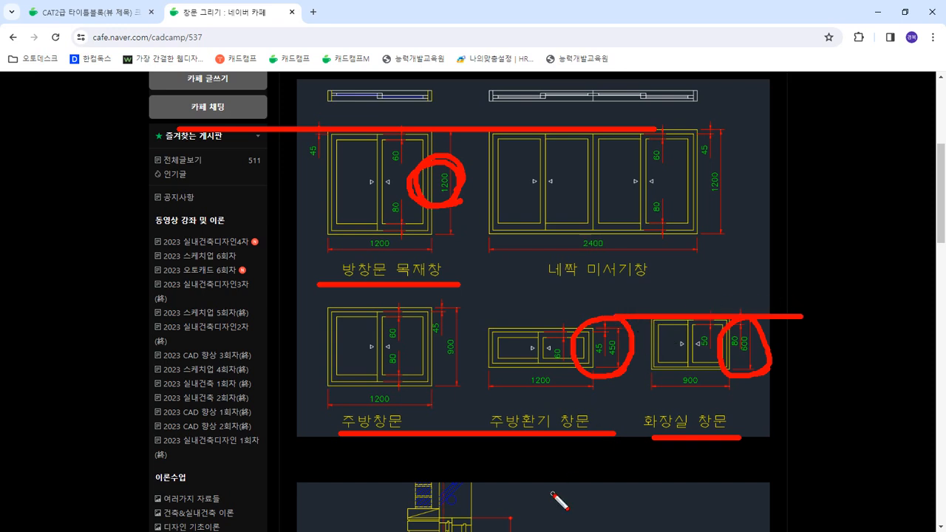
pyautogui.moveTo(550, 156); pyautogui.dragTo(155, 156)
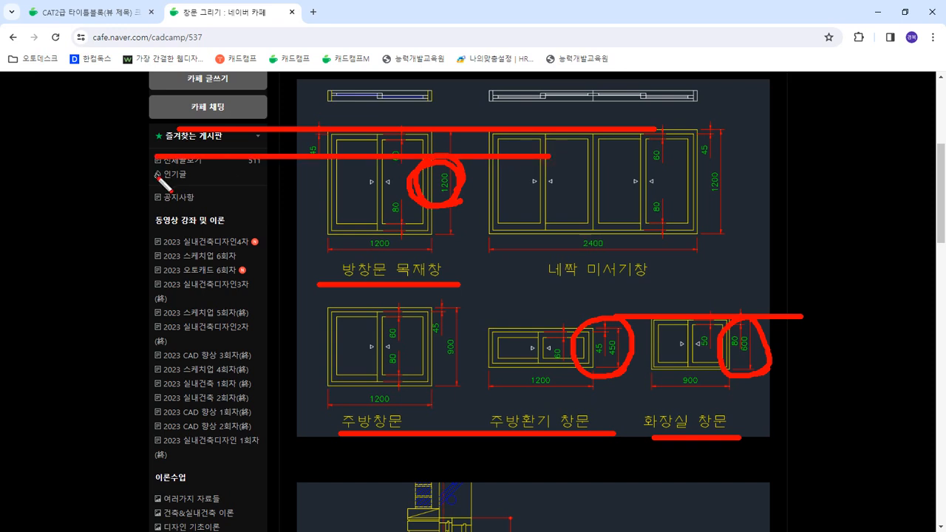
pyautogui.moveTo(394, 222)
pyautogui.mouseDown()
pyautogui.moveTo(488, 196)
pyautogui.moveTo(429, 239)
pyautogui.mouseUp()
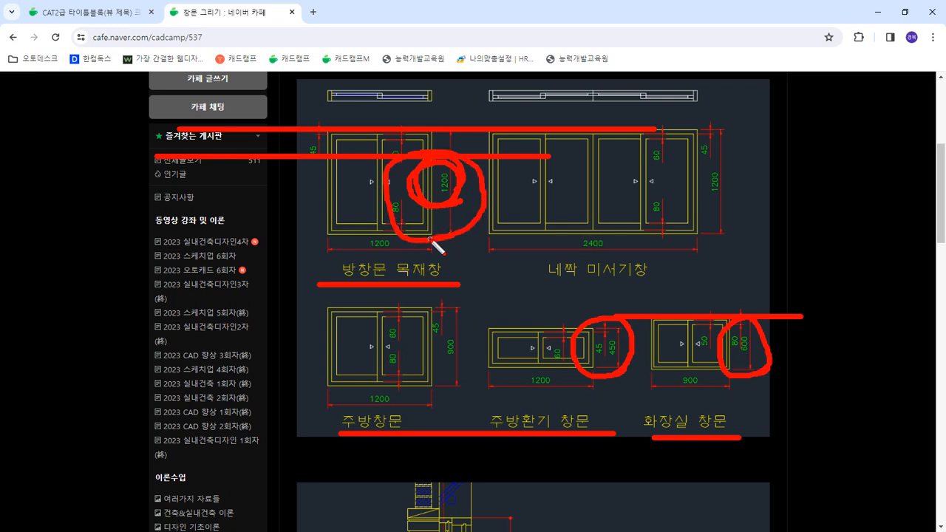
pyautogui.moveTo(763, 380)
pyautogui.mouseDown()
pyautogui.moveTo(728, 317)
pyautogui.moveTo(766, 374)
pyautogui.moveTo(752, 374)
pyautogui.mouseUp()
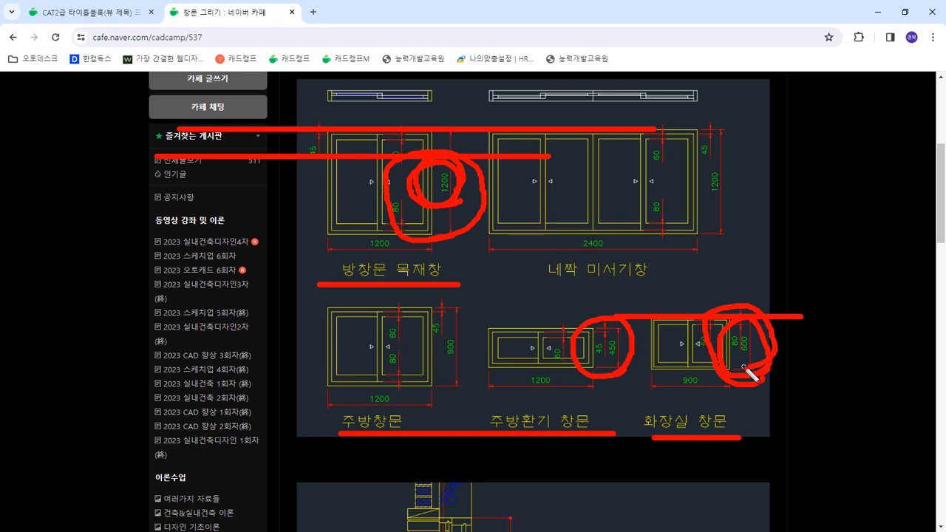
pyautogui.press('Escape')
pyautogui.moveTo(733, 18); pyautogui.dragTo(0, 122)
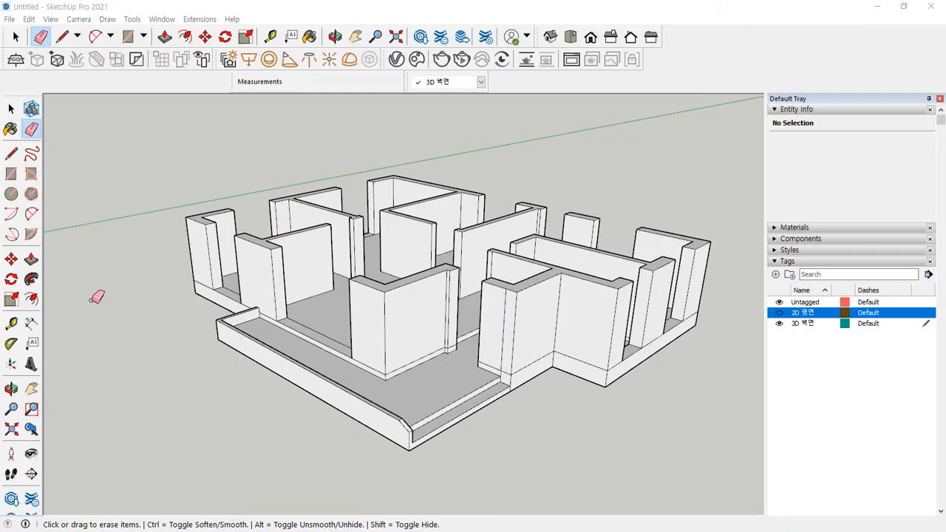
# Raise the front opening's curb to the wall top, then push its top down 900 mm
pyautogui.moveTo(336, 423); pyautogui.dragTo(449, 449, button='middle')
pyautogui.press('space')
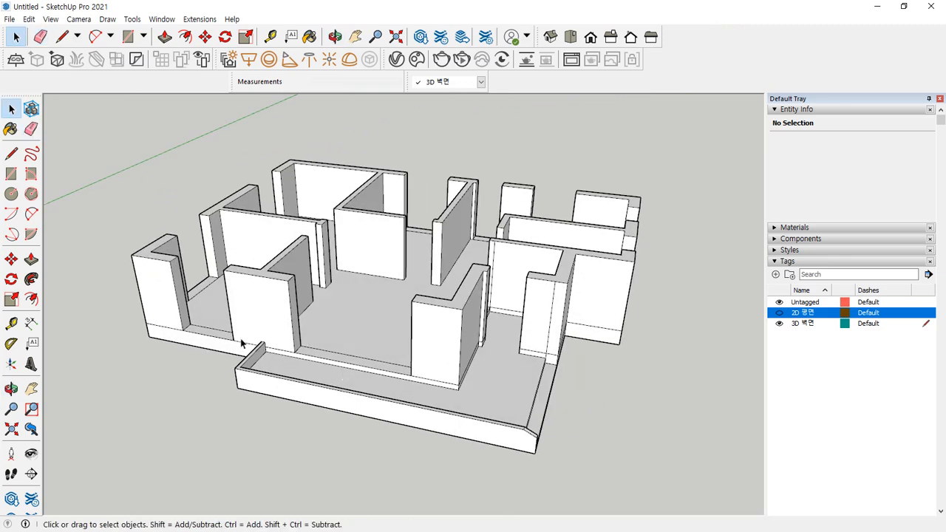
pyautogui.scroll(2, 344, 350)
pyautogui.moveTo(138, 338); pyautogui.dragTo(212, 377, button='middle')
pyautogui.scroll(3, 213, 377)
pyautogui.press('p')
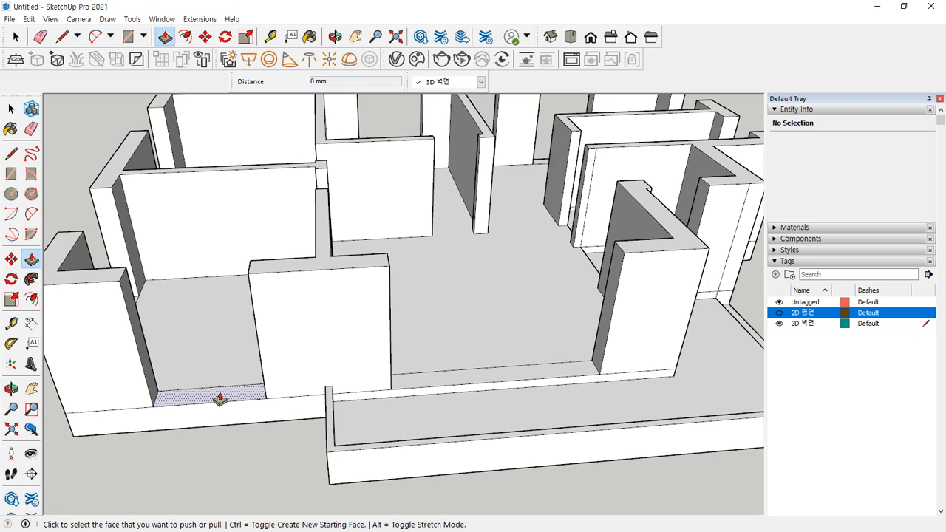
pyautogui.click(218, 394)
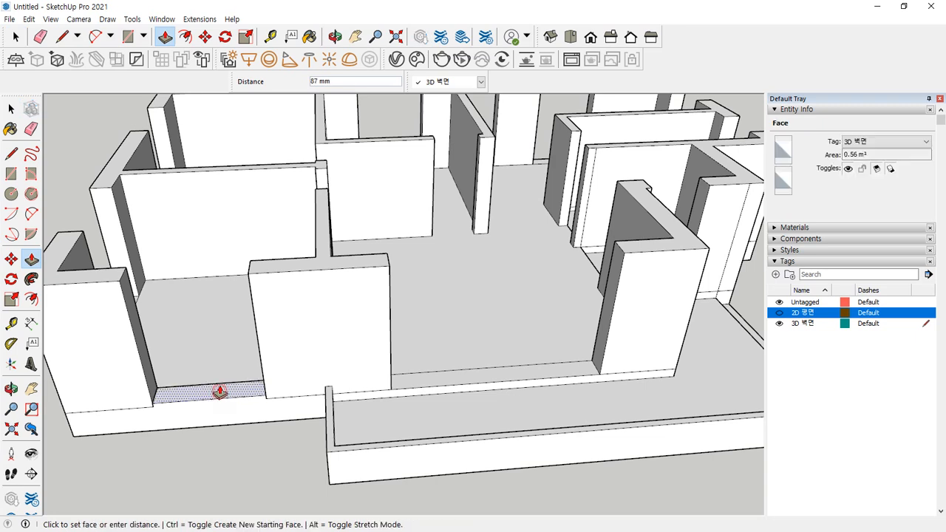
pyautogui.click(258, 275)
pyautogui.click(209, 277)
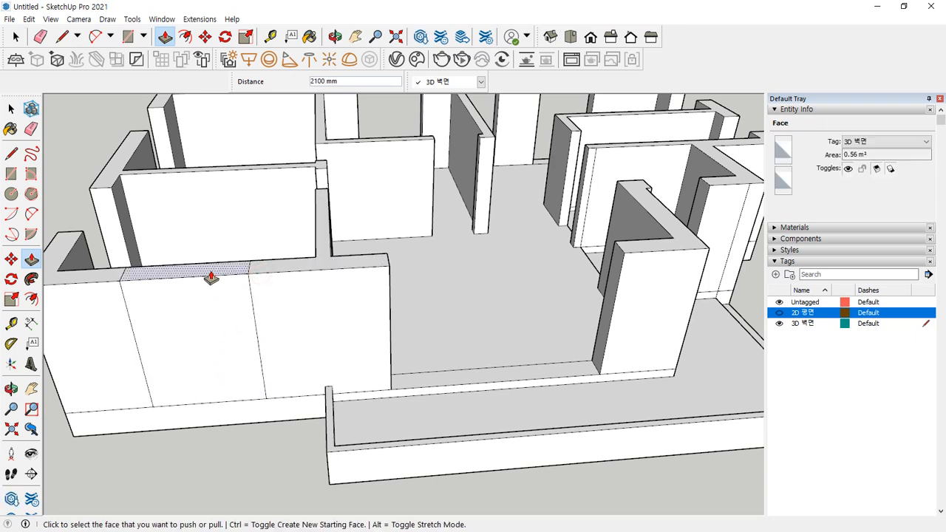
pyautogui.write('900')
pyautogui.press('Return')
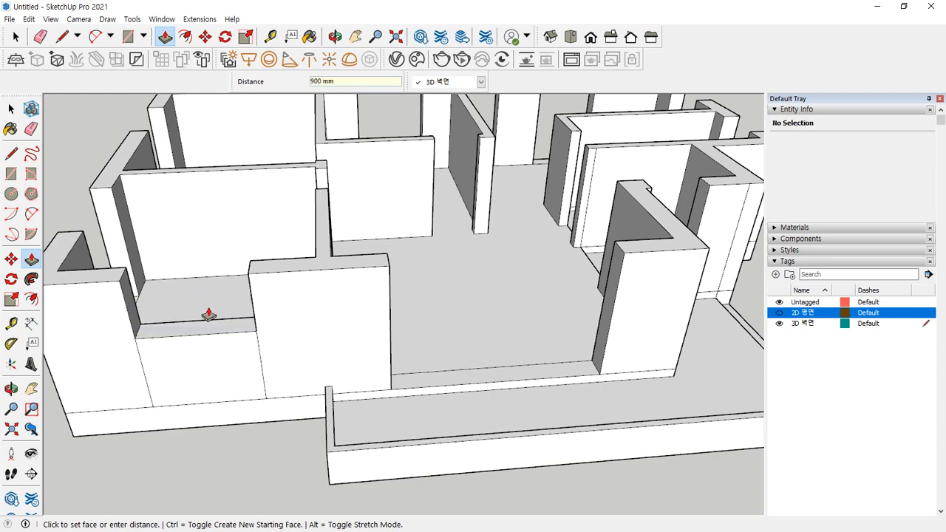
# Measure a 1200 mm guide up the wall and erase the front wall's vertical seam edges
pyautogui.press('t')
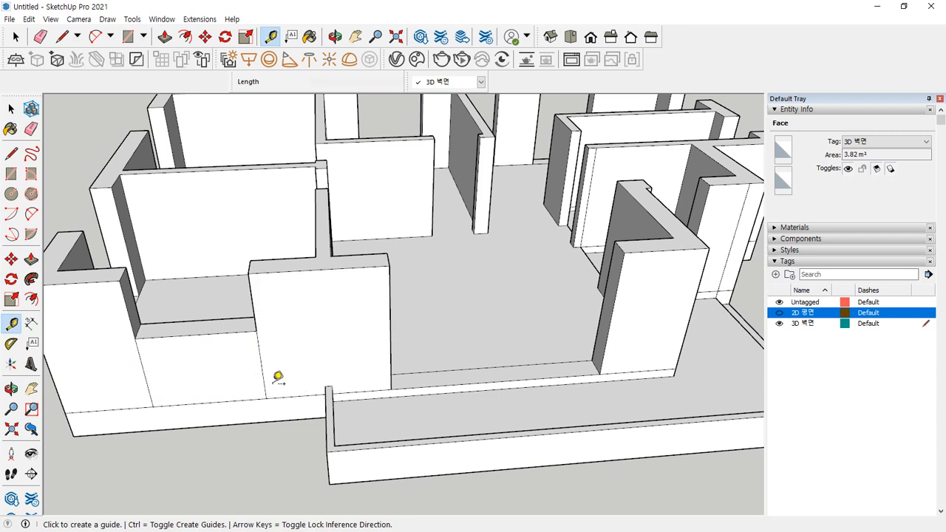
pyautogui.click(265, 399)
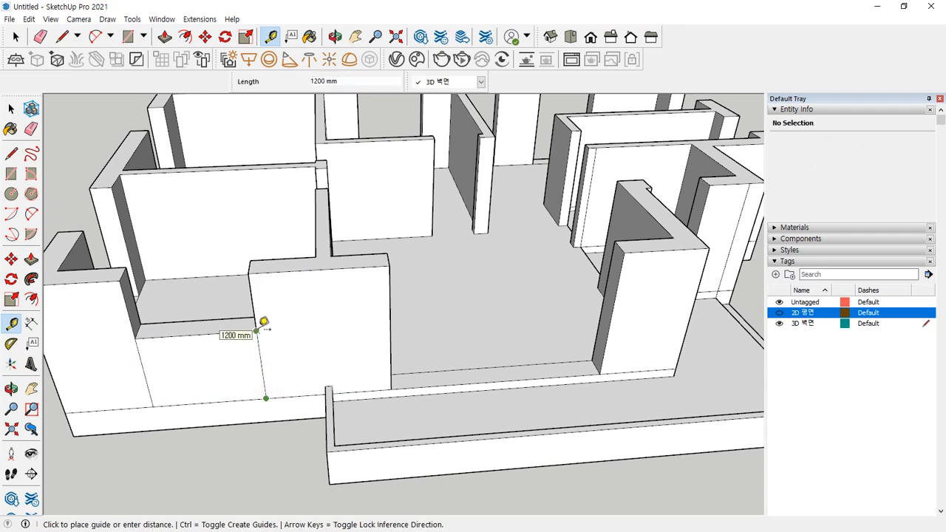
pyautogui.click(257, 331)
pyautogui.press('e')
pyautogui.moveTo(280, 369); pyautogui.dragTo(133, 373)
pyautogui.scroll(-1, 109, 391)
pyautogui.moveTo(109, 391)
pyautogui.keyDown('shift'); pyautogui.mouseDown(button='middle')
pyautogui.moveTo(407, 361)
pyautogui.moveTo(672, 363)
pyautogui.mouseUp(button='middle'); pyautogui.keyUp('shift')
pyautogui.scroll(2, 493, 295)
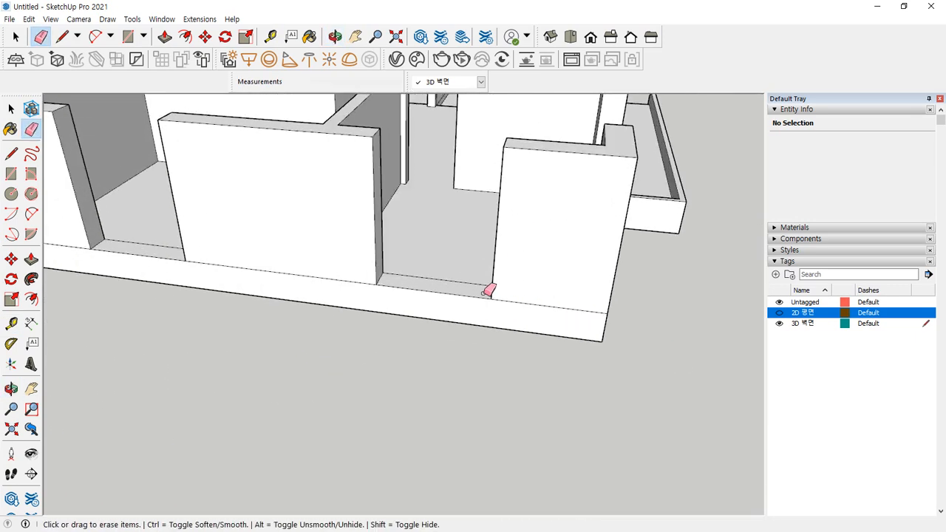
# Fill the left-side gap to 1200 mm and erase its two vertical seams
pyautogui.press('p')
pyautogui.click(465, 296)
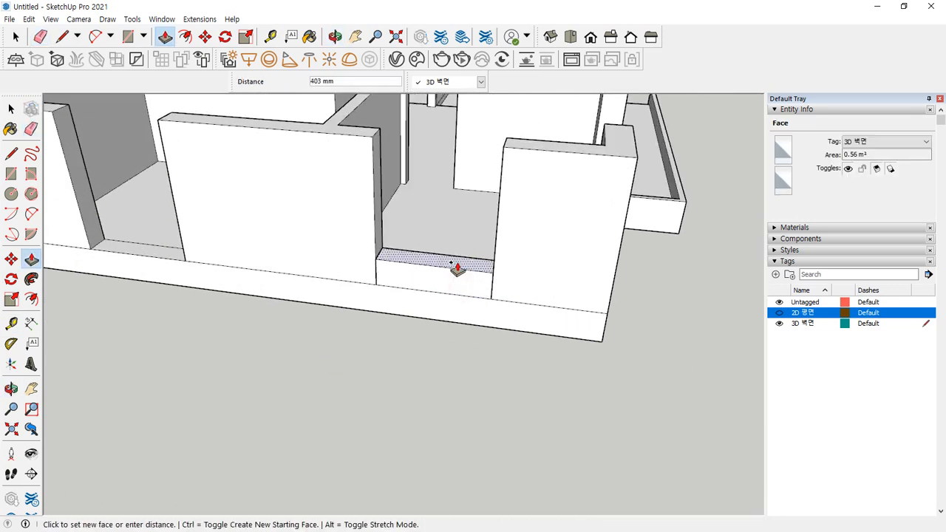
pyautogui.write('1200')
pyautogui.press('Return')
pyautogui.press('e')
pyautogui.moveTo(507, 249); pyautogui.dragTo(357, 244)
# Fill the left room's doorway to 1200 mm and erase the new seam edges
pyautogui.moveTo(78, 237); pyautogui.dragTo(271, 303, button='middle')
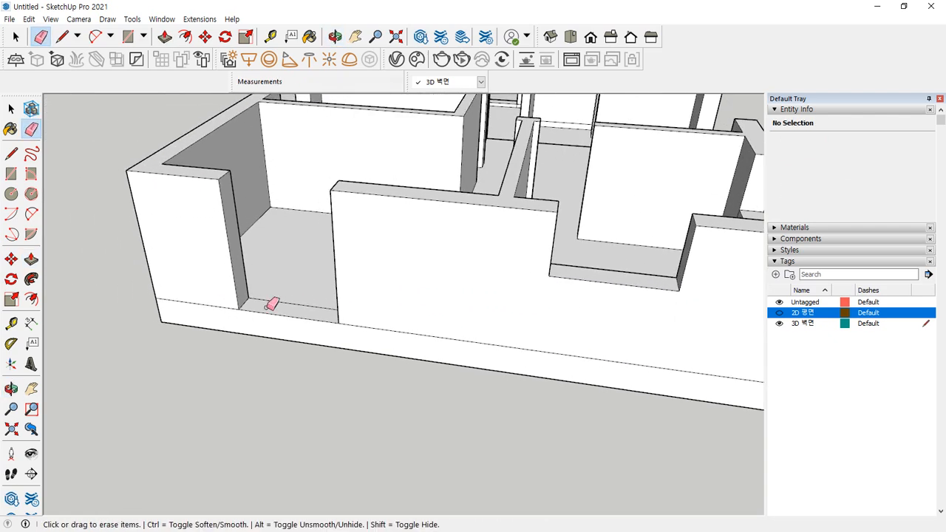
pyautogui.press('p')
pyautogui.click(284, 313)
pyautogui.write('1200')
pyautogui.press('Return')
pyautogui.press('e')
pyautogui.moveTo(348, 281)
pyautogui.mouseDown()
pyautogui.moveTo(239, 270)
pyautogui.moveTo(65, 287)
pyautogui.mouseUp()
# Fill another threshold in the left rooms to 1200 mm and erase its seam edges
pyautogui.moveTo(65, 288); pyautogui.dragTo(313, 355, button='middle')
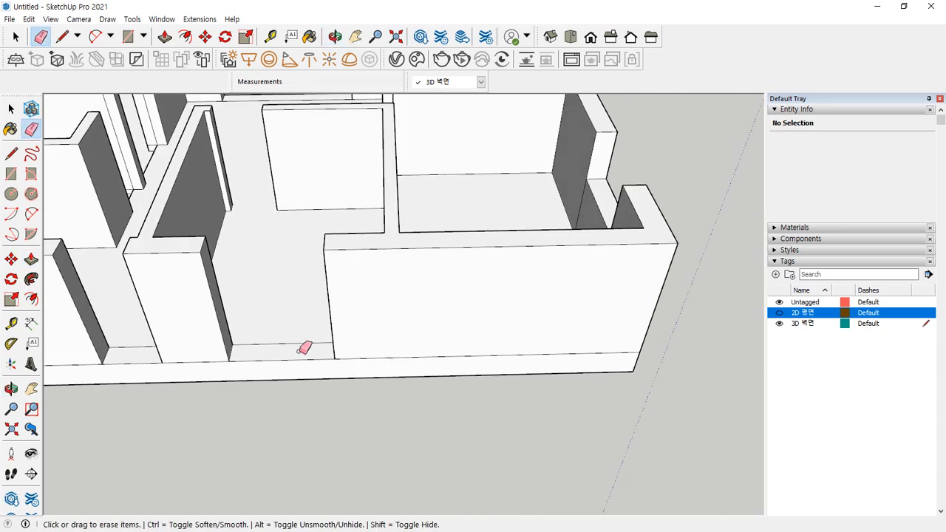
pyautogui.press('p')
pyautogui.click(294, 357)
pyautogui.write('1200')
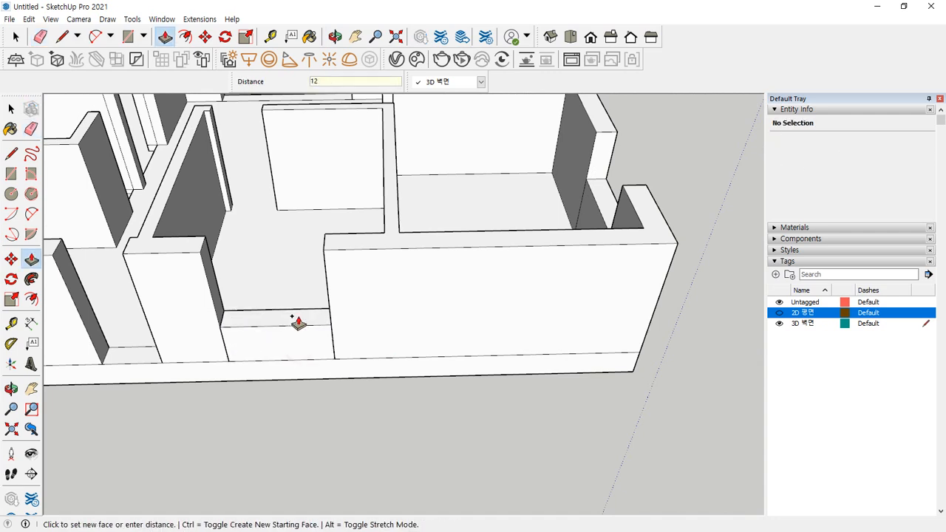
pyautogui.press('Return')
pyautogui.press('e')
pyautogui.moveTo(351, 325); pyautogui.dragTo(211, 333)
# Orbit around the model and turn the 2D 평면 floor-plan tag back on
pyautogui.scroll(-1, 211, 333)
pyautogui.moveTo(197, 337); pyautogui.dragTo(289, 327, button='middle')
pyautogui.moveTo(302, 295)
pyautogui.mouseDown(button='middle')
pyautogui.moveTo(317, 332)
pyautogui.moveTo(379, 358)
pyautogui.moveTo(469, 342)
pyautogui.moveTo(387, 372)
pyautogui.mouseUp(button='middle')
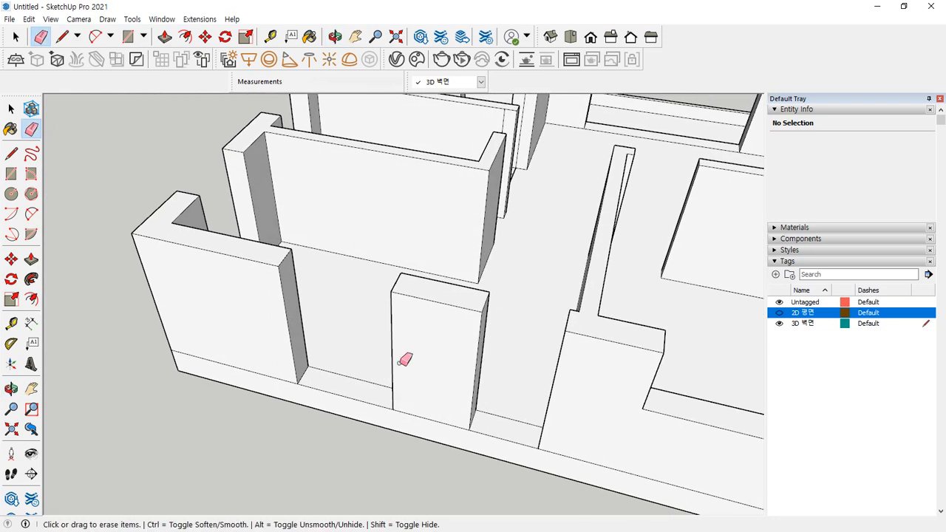
pyautogui.moveTo(404, 283); pyautogui.dragTo(288, 99, button='middle')
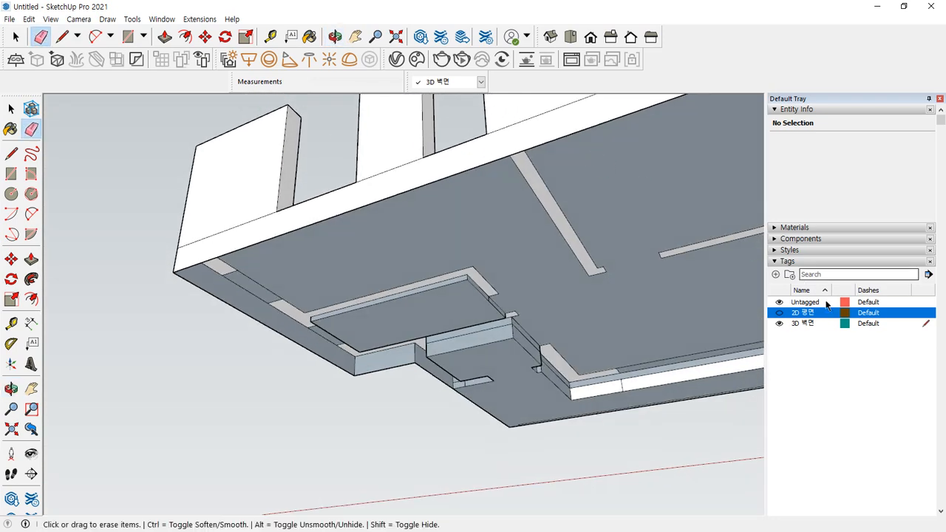
pyautogui.click(780, 314)
pyautogui.moveTo(427, 328); pyautogui.dragTo(304, 207, button='middle')
pyautogui.moveTo(336, 257)
pyautogui.mouseDown()
pyautogui.moveTo(347, 189)
pyautogui.moveTo(284, 211)
pyautogui.moveTo(214, 164)
pyautogui.moveTo(291, 225)
pyautogui.mouseUp()
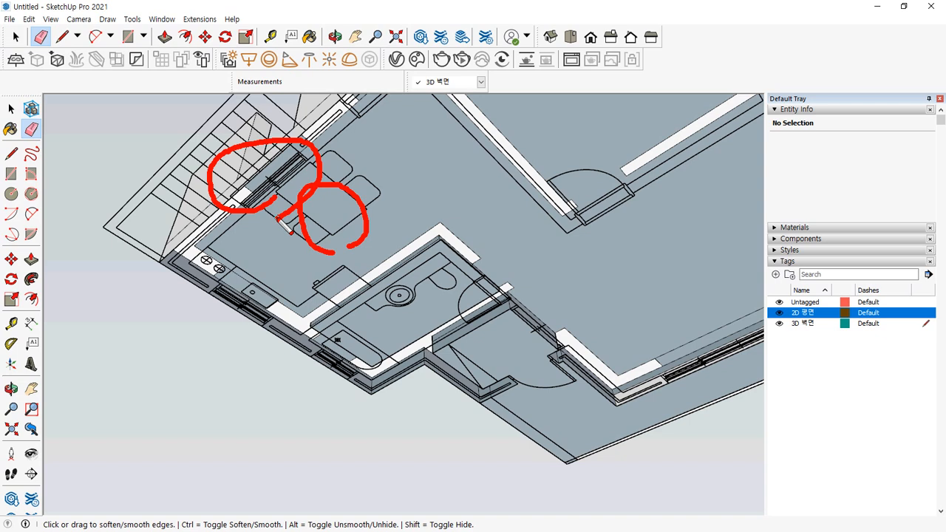
# Raise the opening's floor face 900 mm into a sill and erase its seam edge
pyautogui.moveTo(274, 173)
pyautogui.mouseDown(button='middle')
pyautogui.moveTo(285, 359)
pyautogui.moveTo(306, 477)
pyautogui.moveTo(312, 464)
pyautogui.mouseUp(button='middle')
pyautogui.press('p')
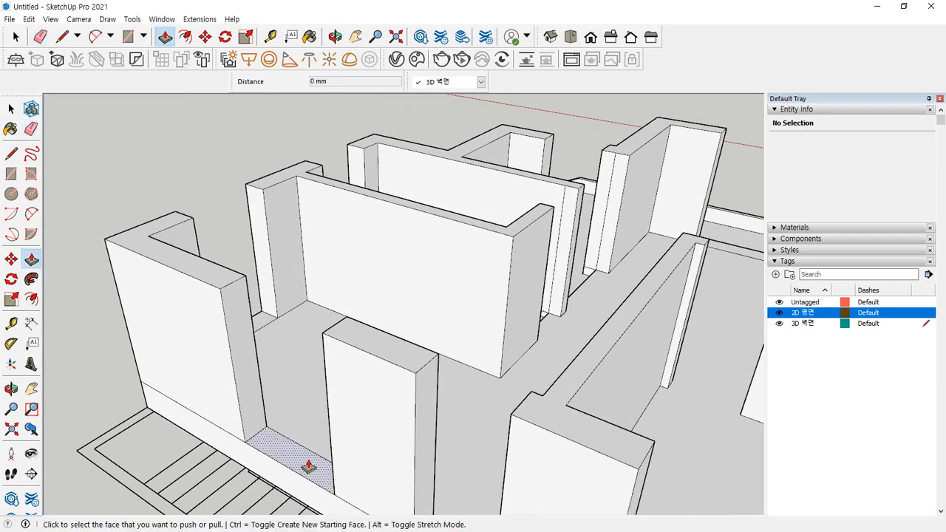
pyautogui.click(309, 463)
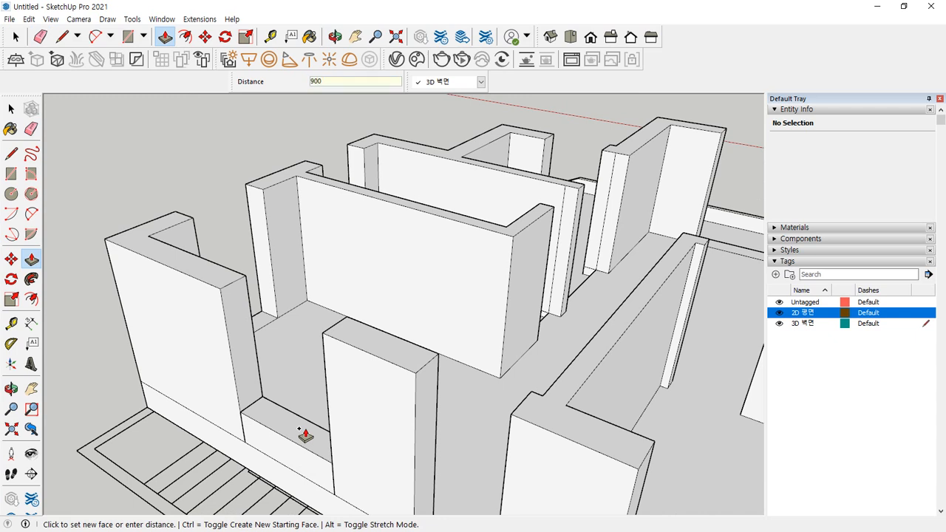
pyautogui.press('Return')
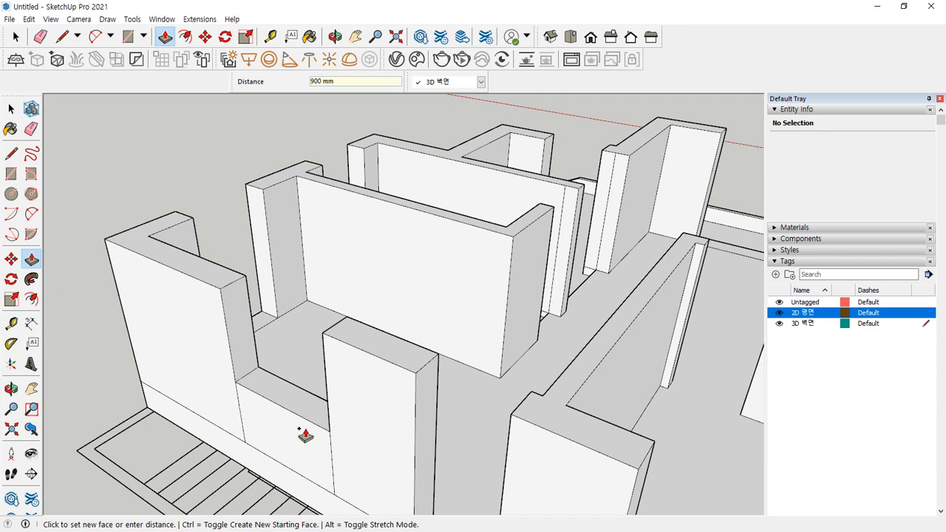
pyautogui.press('e')
pyautogui.click(327, 451)
# Fill the narrow opening to 2100 mm, lower its top 300 mm, and erase the vertical seams
pyautogui.moveTo(156, 393); pyautogui.dragTo(593, 410, button='middle')
pyautogui.scroll(3, 521, 399)
pyautogui.moveTo(521, 399); pyautogui.dragTo(408, 392, button='middle')
pyautogui.press('p')
pyautogui.click(327, 374)
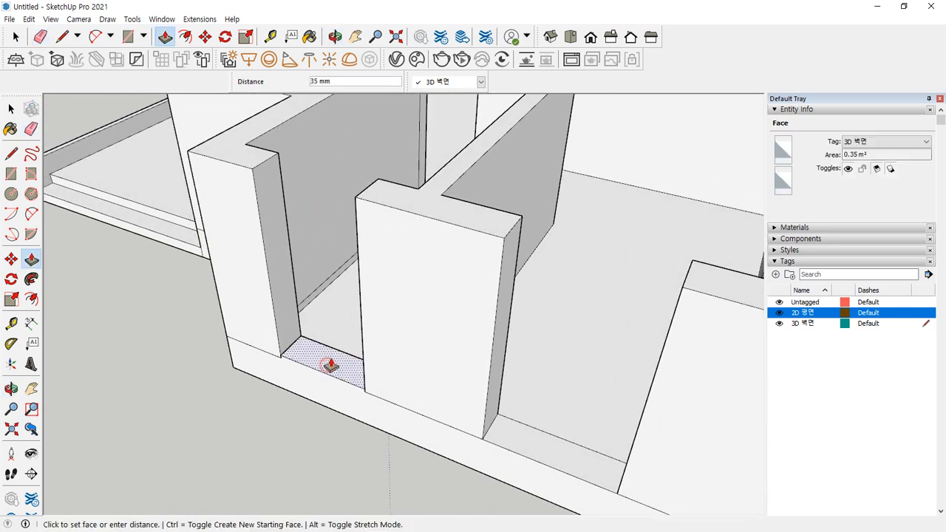
pyautogui.click(358, 204)
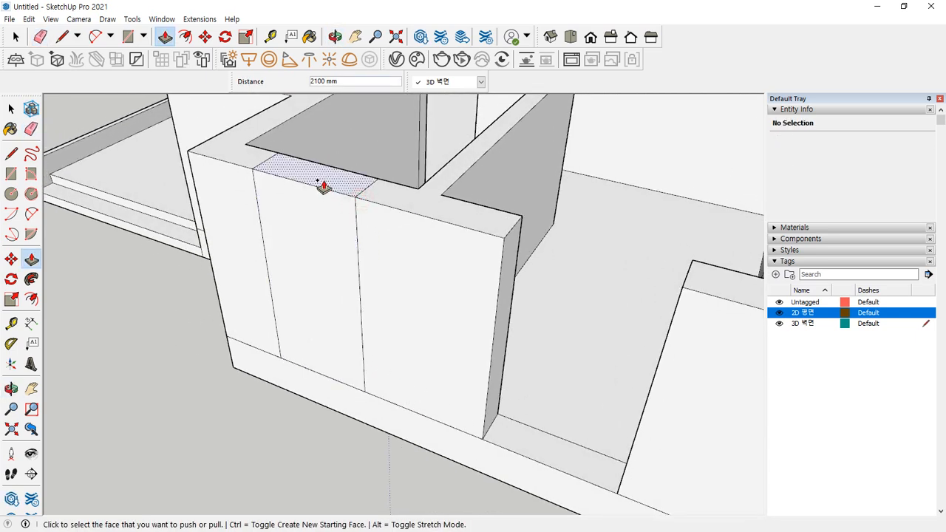
pyautogui.click(323, 186)
pyautogui.write('30')
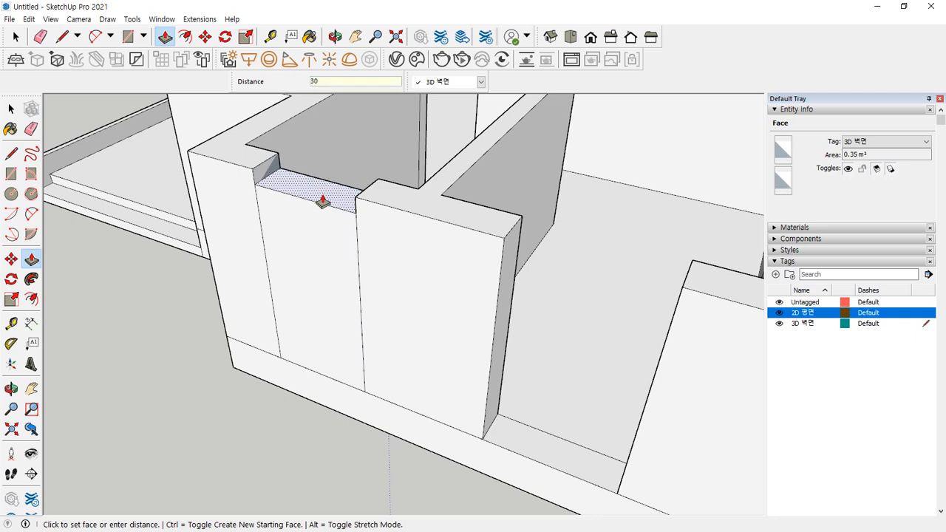
pyautogui.write('0')
pyautogui.press('Return')
pyautogui.press('e')
pyautogui.moveTo(369, 286); pyautogui.dragTo(261, 275)
pyautogui.hotkey('ctrl', '2')
pyautogui.moveTo(350, 213)
pyautogui.mouseDown()
pyautogui.moveTo(286, 213)
pyautogui.moveTo(415, 175)
pyautogui.moveTo(379, 220)
pyautogui.mouseUp()
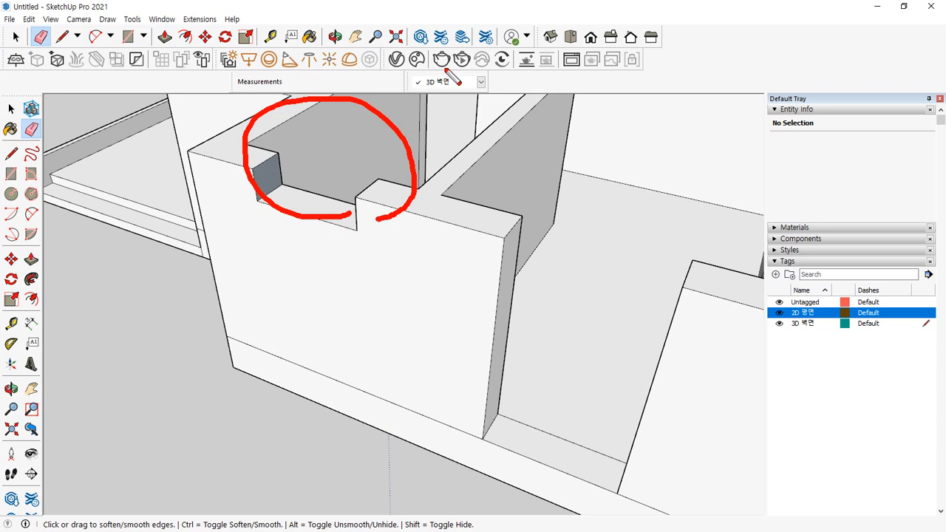
# Use the Eraser on edges near the opening, then inspect the plan from below and return to a 3D view
pyautogui.press('e')
pyautogui.moveTo(359, 116)
pyautogui.mouseDown()
pyautogui.moveTo(381, 152)
pyautogui.moveTo(353, 225)
pyautogui.mouseUp()
pyautogui.moveTo(418, 159)
pyautogui.mouseDown()
pyautogui.moveTo(421, 190)
pyautogui.moveTo(537, 192)
pyautogui.moveTo(579, 215)
pyautogui.moveTo(615, 194)
pyautogui.mouseUp()
pyautogui.moveTo(651, 194)
pyautogui.mouseDown()
pyautogui.moveTo(656, 202)
pyautogui.moveTo(596, 183)
pyautogui.mouseUp()
pyautogui.moveTo(368, 253)
pyautogui.mouseDown()
pyautogui.moveTo(351, 175)
pyautogui.moveTo(348, 263)
pyautogui.mouseUp()
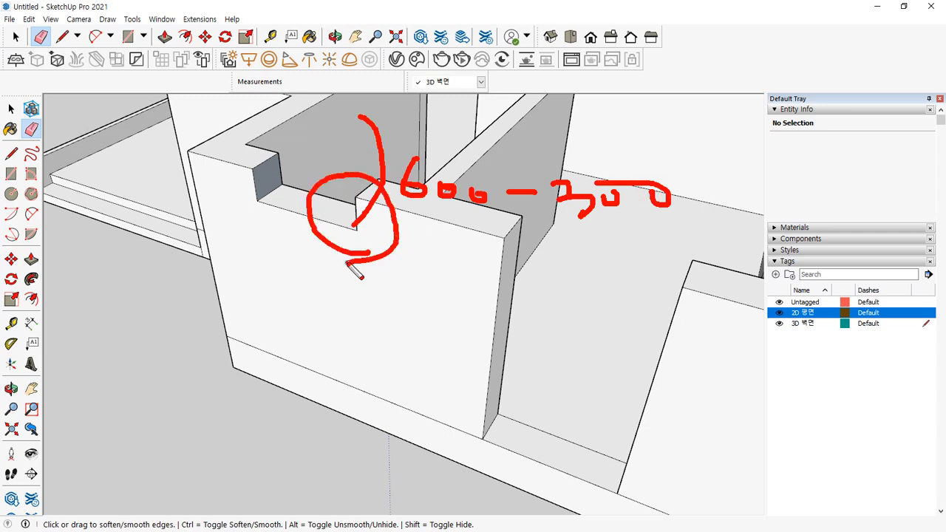
pyautogui.moveTo(591, 477)
pyautogui.mouseDown()
pyautogui.moveTo(462, 403)
pyautogui.moveTo(659, 412)
pyautogui.moveTo(460, 382)
pyautogui.mouseUp()
pyautogui.press('Escape')
pyautogui.moveTo(412, 446)
pyautogui.mouseDown(button='middle')
pyautogui.moveTo(178, 65)
pyautogui.moveTo(355, 198)
pyautogui.mouseUp(button='middle')
pyautogui.keyDown('shift'); pyautogui.moveTo(372, 143); pyautogui.dragTo(423, 246, button='middle'); pyautogui.keyUp('shift')
pyautogui.hotkey('ctrl', '2')
pyautogui.moveTo(343, 293)
pyautogui.mouseDown()
pyautogui.moveTo(311, 293)
pyautogui.moveTo(366, 170)
pyautogui.moveTo(345, 293)
pyautogui.mouseUp()
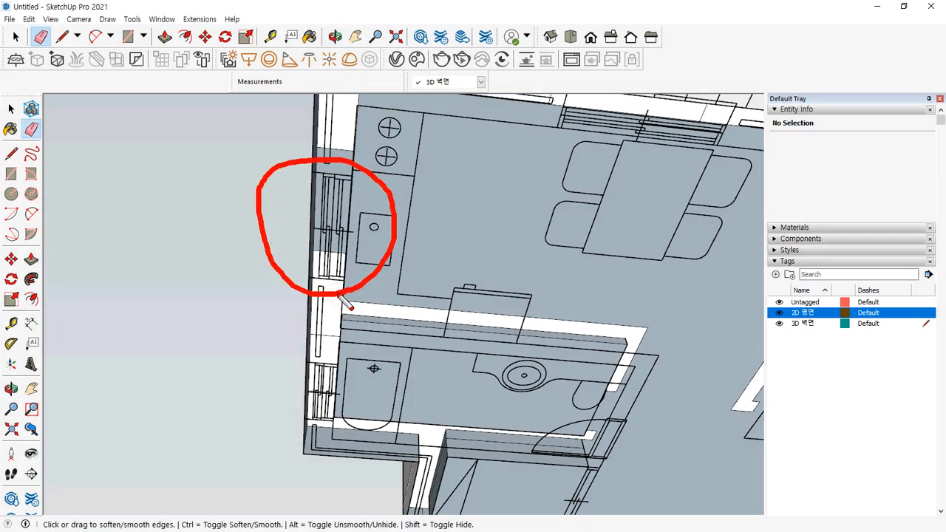
pyautogui.press('Escape')
pyautogui.moveTo(254, 202)
pyautogui.mouseDown(button='middle')
pyautogui.moveTo(397, 458)
pyautogui.moveTo(484, 456)
pyautogui.moveTo(386, 368)
pyautogui.mouseUp(button='middle')
pyautogui.scroll(3, 386, 367)
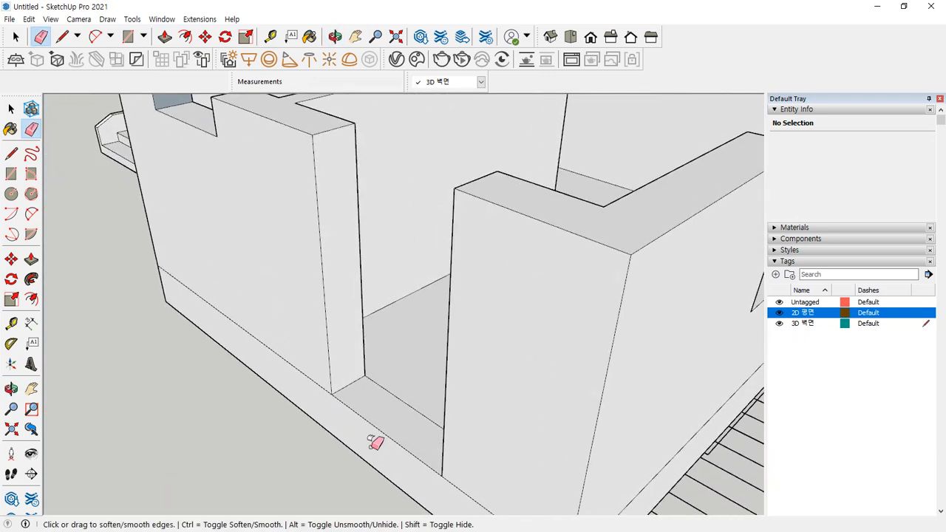
pyautogui.press('space')
# Push/Pull the floor face under the window up 1100 mm to form the sill
pyautogui.press('p')
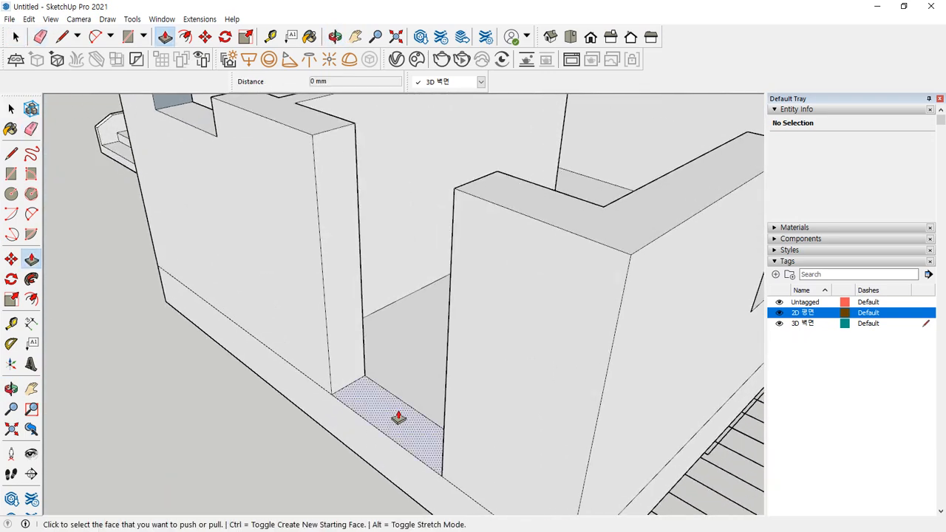
pyautogui.click(393, 415)
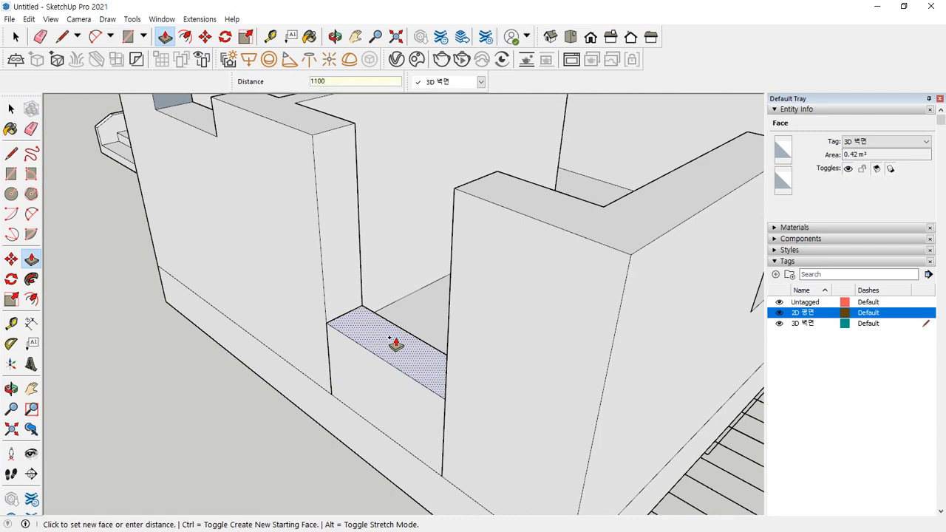
pyautogui.press('Return')
pyautogui.press('space')
# Erase the two vertical seam edges below the window and check the filled opening
pyautogui.press('e')
pyautogui.click(447, 385)
pyautogui.click(329, 341)
pyautogui.moveTo(408, 339)
pyautogui.mouseDown(button='middle')
pyautogui.moveTo(495, 349)
pyautogui.moveTo(459, 376)
pyautogui.mouseUp(button='middle')
pyautogui.moveTo(386, 317)
pyautogui.keyDown('ctrl'); pyautogui.mouseDown()
pyautogui.moveTo(408, 429)
pyautogui.moveTo(393, 430)
pyautogui.mouseUp(); pyautogui.keyUp('ctrl')
pyautogui.moveTo(427, 367)
pyautogui.mouseDown()
pyautogui.moveTo(428, 388)
pyautogui.moveTo(474, 368)
pyautogui.moveTo(491, 374)
pyautogui.mouseUp()
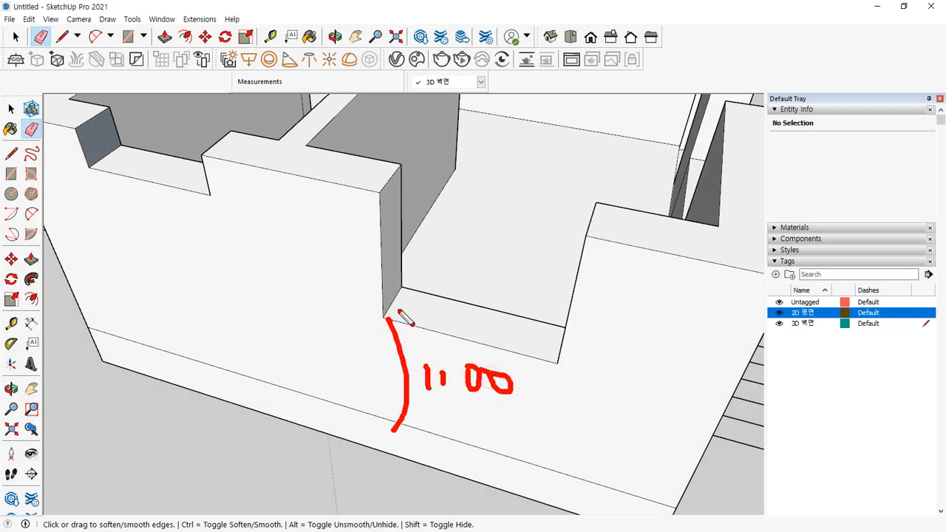
pyautogui.moveTo(381, 244); pyautogui.dragTo(386, 314)
pyautogui.moveTo(456, 261)
pyautogui.mouseDown()
pyautogui.moveTo(477, 294)
pyautogui.moveTo(454, 320)
pyautogui.mouseUp()
pyautogui.moveTo(467, 283)
pyautogui.mouseDown()
pyautogui.moveTo(466, 305)
pyautogui.moveTo(498, 285)
pyautogui.mouseUp()
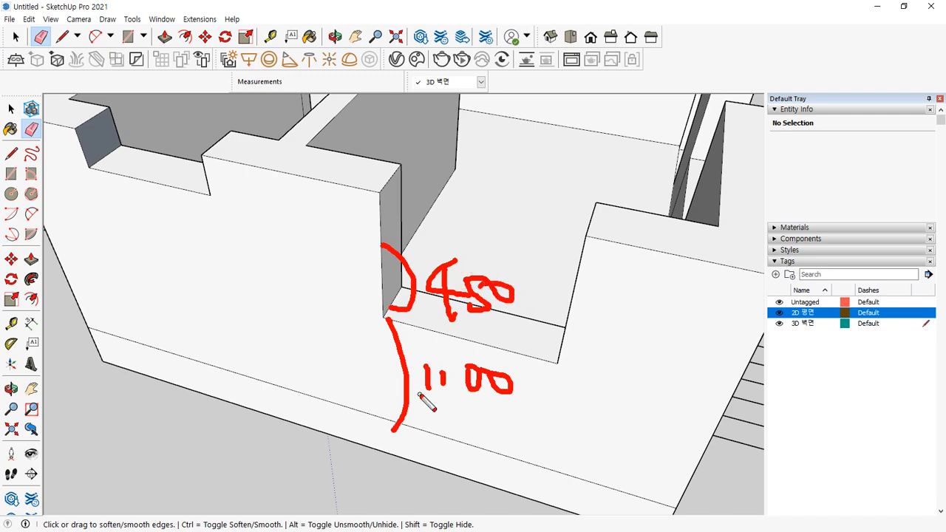
pyautogui.press('Escape')
# Orbit to an overview of all the walls
pyautogui.moveTo(501, 317)
pyautogui.mouseDown(button='middle')
pyautogui.moveTo(323, 271)
pyautogui.moveTo(338, 288)
pyautogui.mouseUp(button='middle')
pyautogui.scroll(-3, 336, 291)
pyautogui.keyDown('shift'); pyautogui.moveTo(267, 309); pyautogui.dragTo(234, 358, button='middle'); pyautogui.keyUp('shift')
pyautogui.moveTo(171, 351)
pyautogui.mouseDown(button='middle')
pyautogui.moveTo(414, 370)
pyautogui.moveTo(212, 362)
pyautogui.mouseUp(button='middle')
pyautogui.moveTo(401, 266)
pyautogui.mouseDown(button='middle')
pyautogui.moveTo(402, 313)
pyautogui.moveTo(449, 337)
pyautogui.moveTo(224, 333)
pyautogui.moveTo(448, 313)
pyautogui.moveTo(306, 308)
pyautogui.moveTo(378, 290)
pyautogui.mouseUp(button='middle')
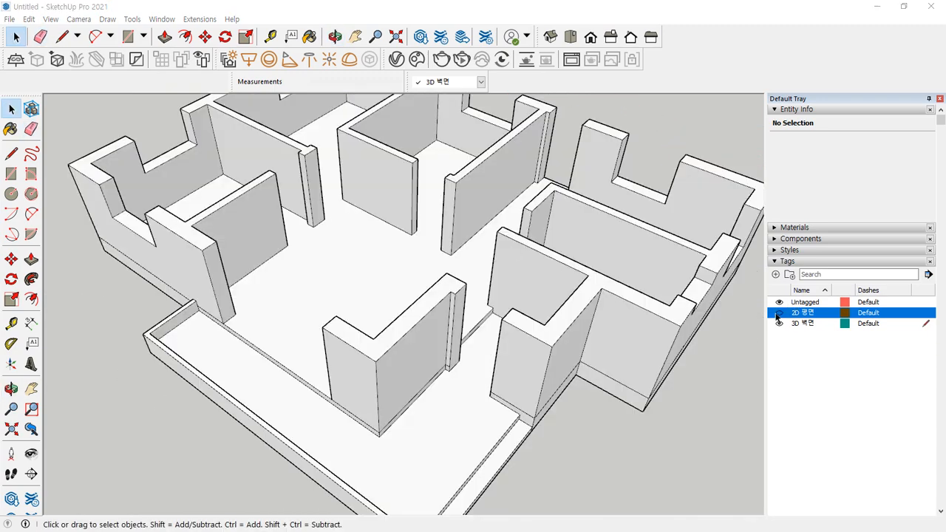
# Hide the 2D 평면 plan linework and orbit to view the model's underside
pyautogui.click(776, 315)
pyautogui.moveTo(490, 413); pyautogui.dragTo(356, 76, button='middle')
pyautogui.moveTo(625, 314); pyautogui.dragTo(636, 254, button='middle')
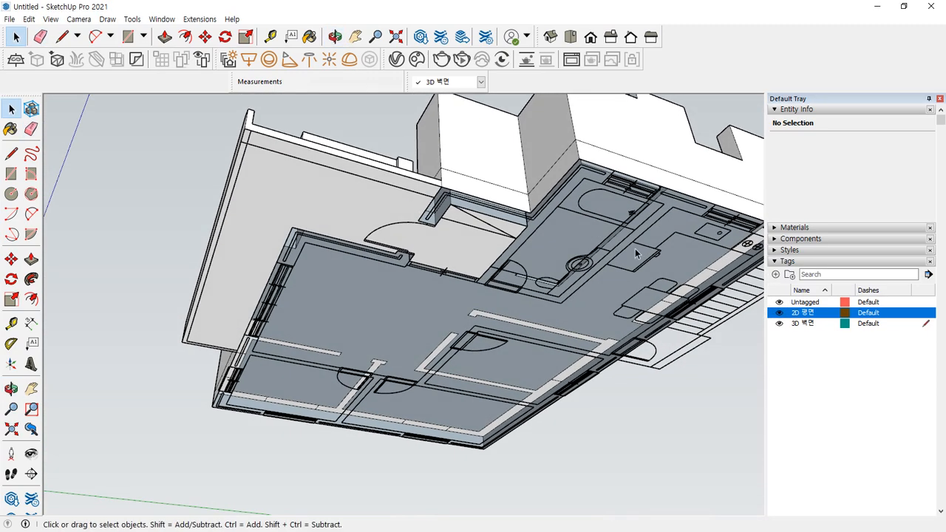
pyautogui.click(779, 314)
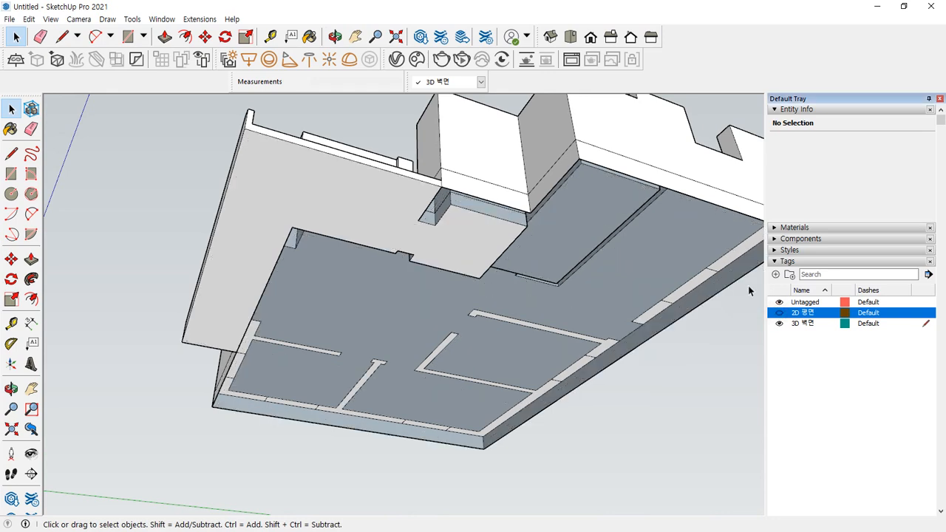
pyautogui.moveTo(718, 312); pyautogui.dragTo(345, 208, button='middle')
pyautogui.moveTo(371, 194)
pyautogui.mouseDown()
pyautogui.moveTo(152, 228)
pyautogui.moveTo(133, 289)
pyautogui.mouseUp()
pyautogui.moveTo(388, 188); pyautogui.dragTo(375, 205)
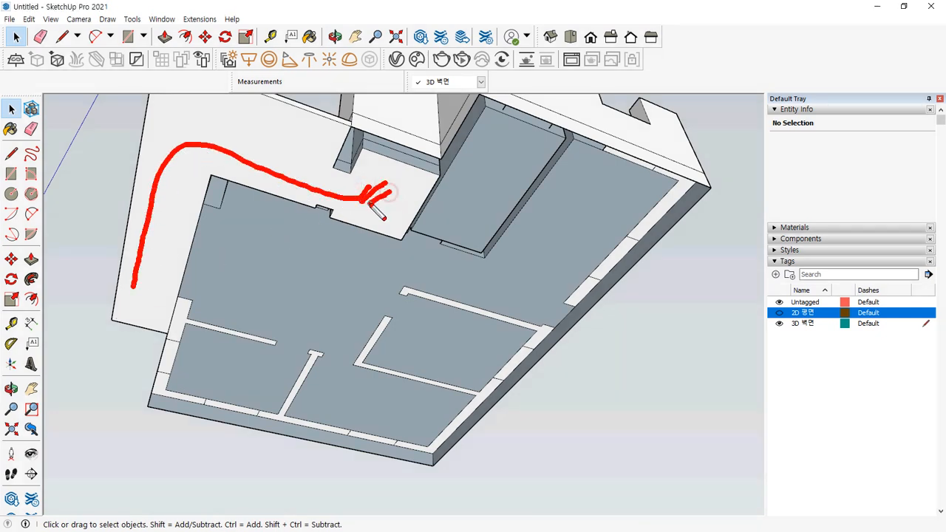
pyautogui.moveTo(556, 300)
pyautogui.mouseDown()
pyautogui.moveTo(487, 250)
pyautogui.moveTo(569, 291)
pyautogui.mouseUp()
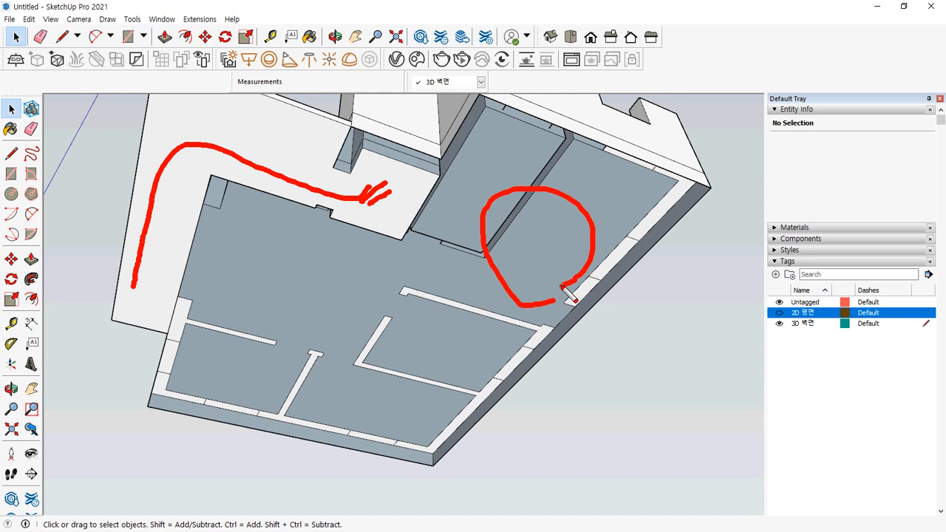
pyautogui.press('Escape')
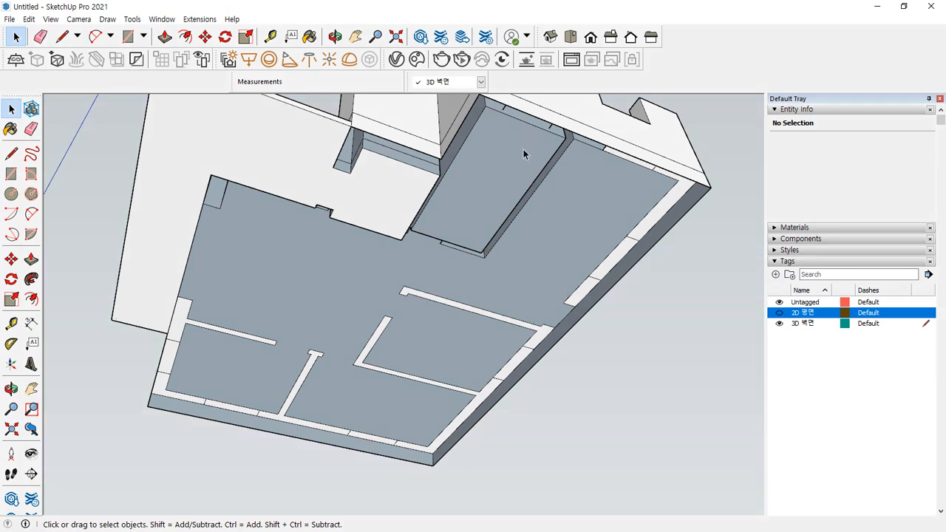
# Draw a line between the two wall corners to close the floor face
pyautogui.press('l')
pyautogui.moveTo(555, 147); pyautogui.dragTo(474, 153, button='middle')
pyautogui.click(458, 130)
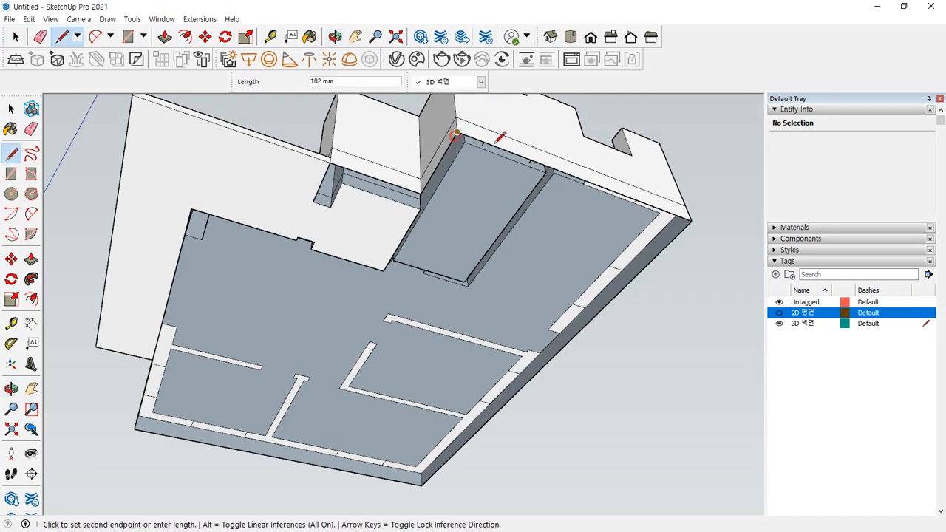
pyautogui.click(691, 220)
pyautogui.moveTo(389, 289); pyautogui.dragTo(492, 493, button='middle')
pyautogui.moveTo(334, 330); pyautogui.dragTo(308, 247, button='middle')
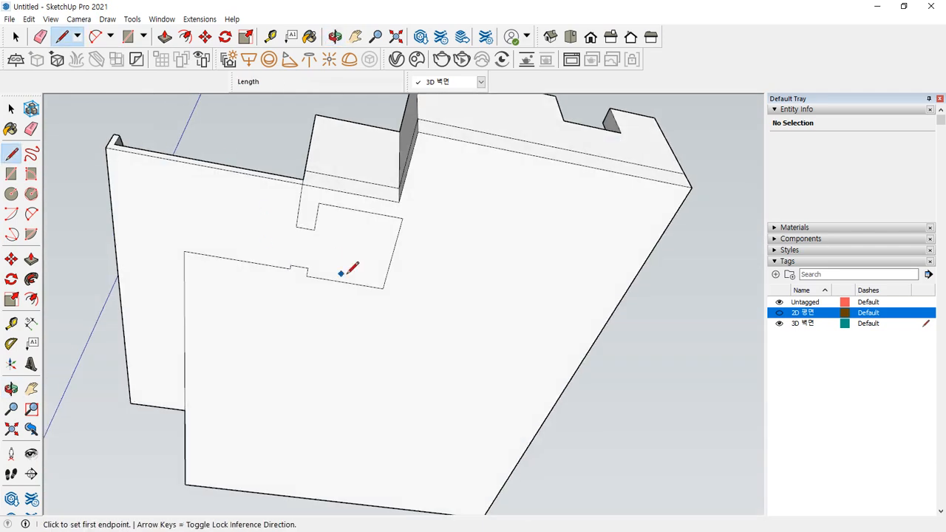
# Erase the leftover notch edges on the floor face, then view the walls from above
pyautogui.moveTo(352, 268); pyautogui.dragTo(313, 211, button='middle')
pyautogui.press('e')
pyautogui.moveTo(312, 212)
pyautogui.mouseDown()
pyautogui.moveTo(298, 205)
pyautogui.moveTo(317, 211)
pyautogui.moveTo(346, 199)
pyautogui.moveTo(394, 264)
pyautogui.moveTo(192, 262)
pyautogui.moveTo(184, 318)
pyautogui.moveTo(194, 390)
pyautogui.mouseUp()
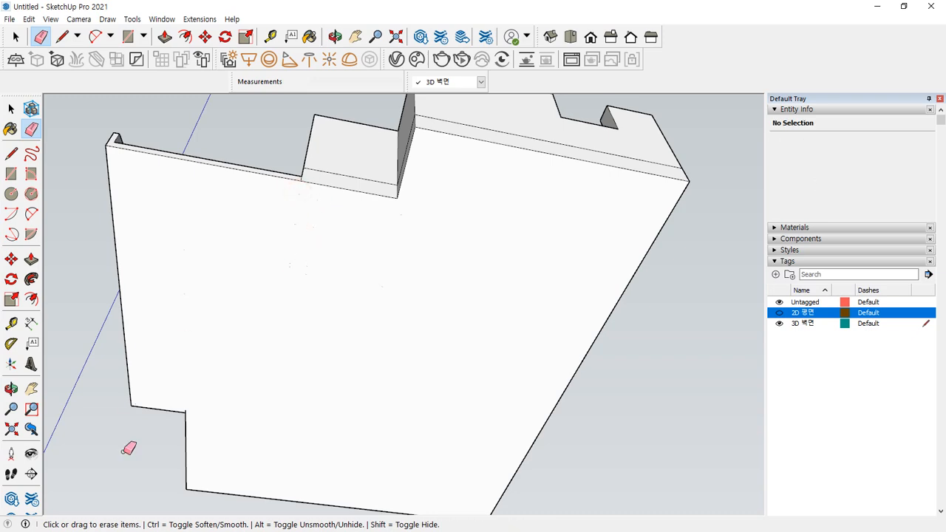
pyautogui.scroll(2, 134, 459)
pyautogui.scroll(2, 214, 368)
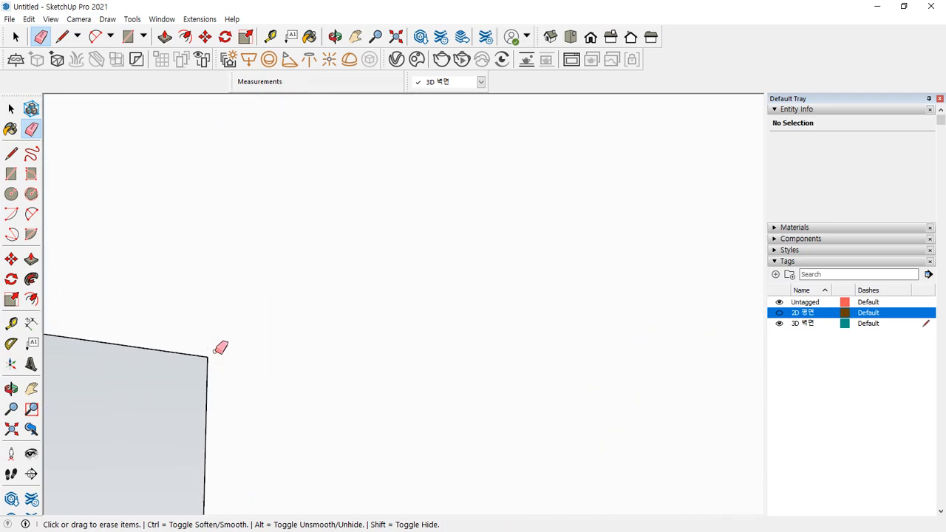
pyautogui.scroll(-4, 237, 345)
pyautogui.scroll(-5, 284, 348)
pyautogui.moveTo(289, 256)
pyautogui.mouseDown(button='middle')
pyautogui.moveTo(358, 357)
pyautogui.moveTo(369, 448)
pyautogui.mouseUp(button='middle')
pyautogui.moveTo(254, 342); pyautogui.dragTo(280, 392, button='middle')
pyautogui.scroll(5, 280, 370)
pyautogui.scroll(-4, 315, 342)
pyautogui.moveTo(315, 342)
pyautogui.mouseDown(button='middle')
pyautogui.moveTo(216, 323)
pyautogui.moveTo(237, 380)
pyautogui.moveTo(262, 393)
pyautogui.moveTo(312, 363)
pyautogui.mouseUp(button='middle')
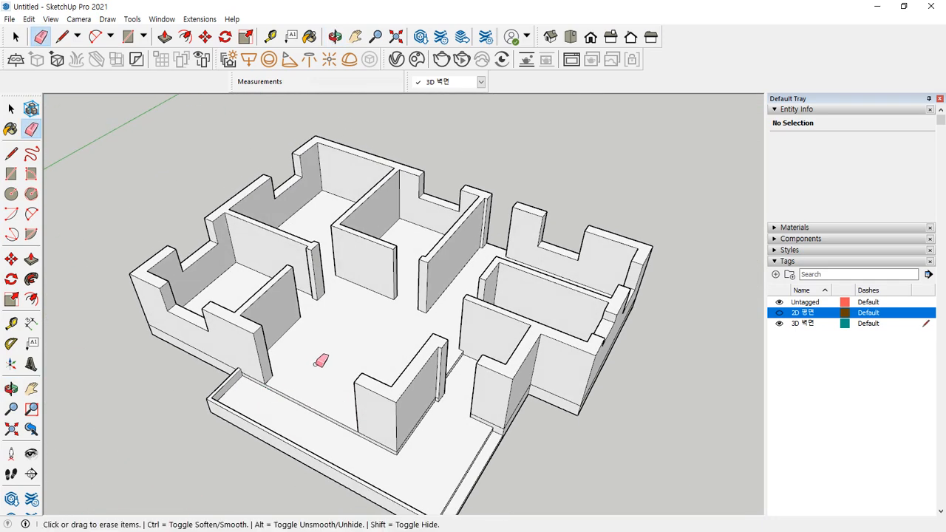
# Collapse Entity Info and expand the Materials panel with the Wood collection shown
pyautogui.press('space')
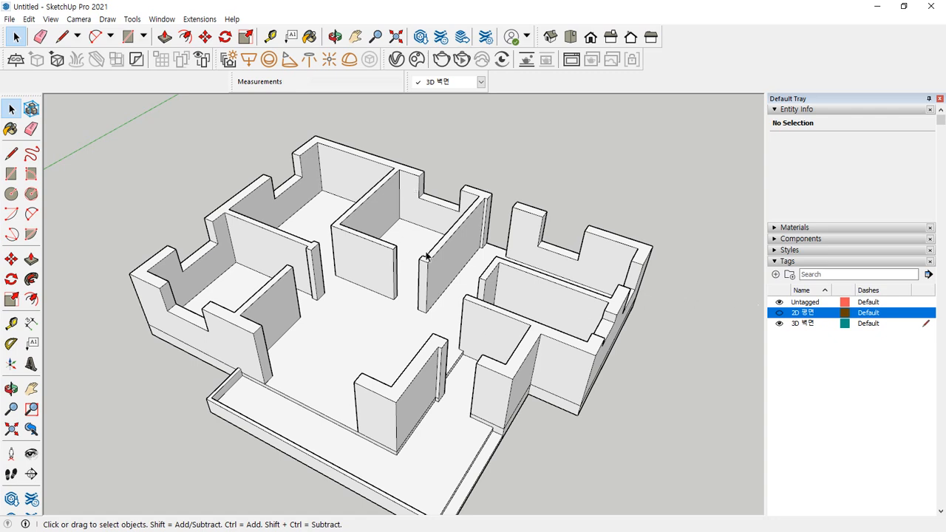
pyautogui.hotkey('ctrl', 'shift', '3')
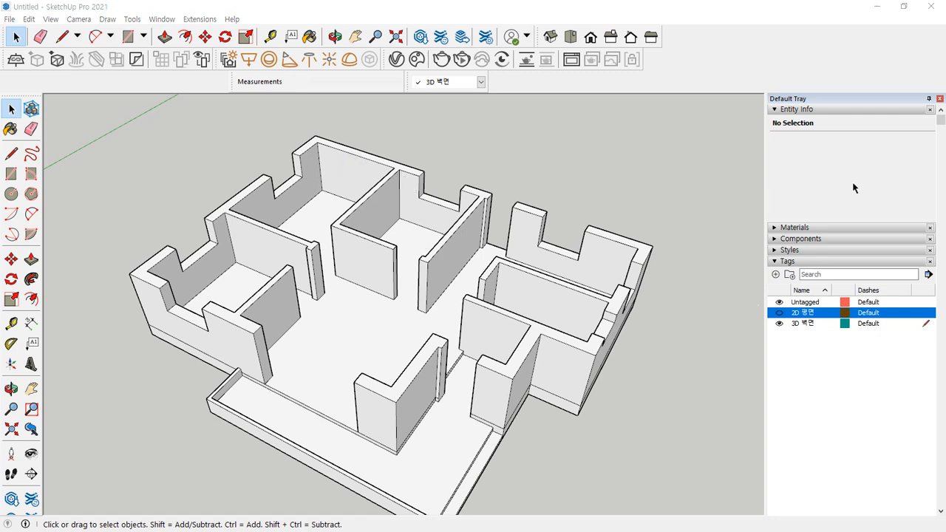
pyautogui.click(775, 111)
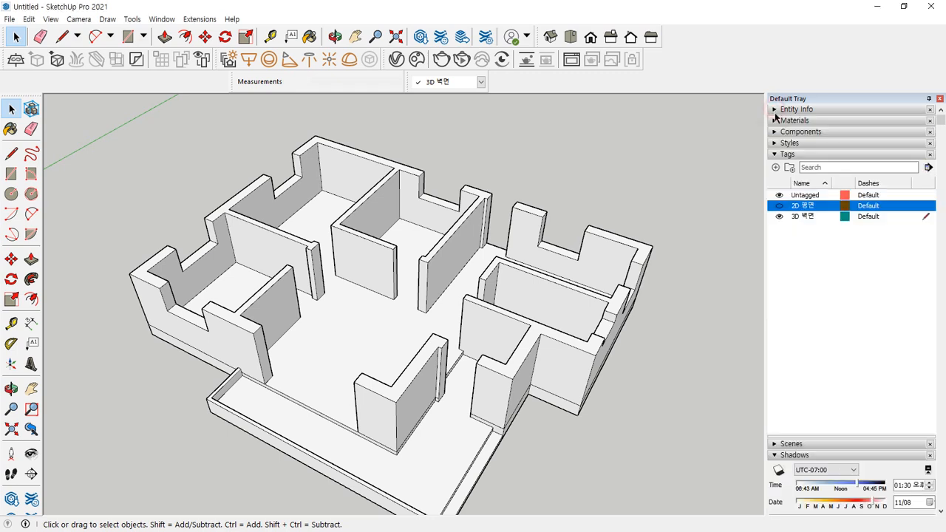
pyautogui.click(774, 121)
pyautogui.click(870, 196)
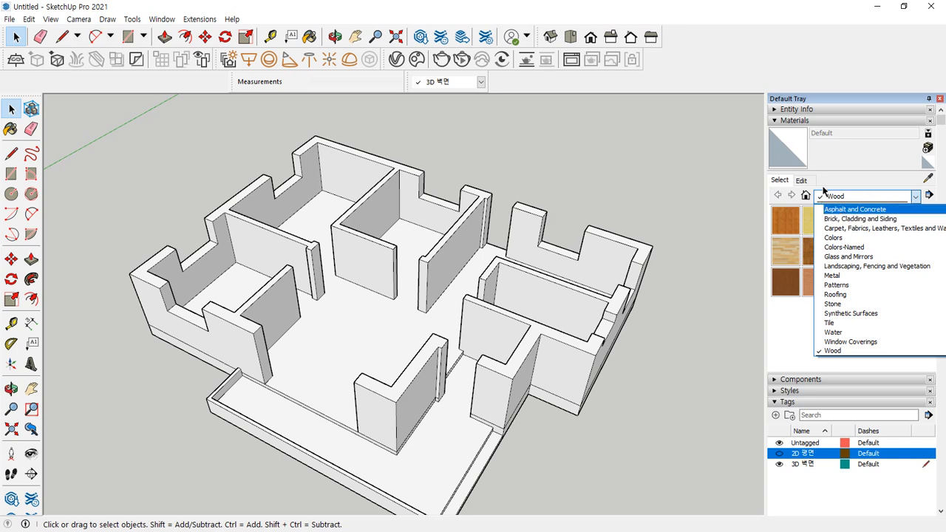
pyautogui.click(870, 182)
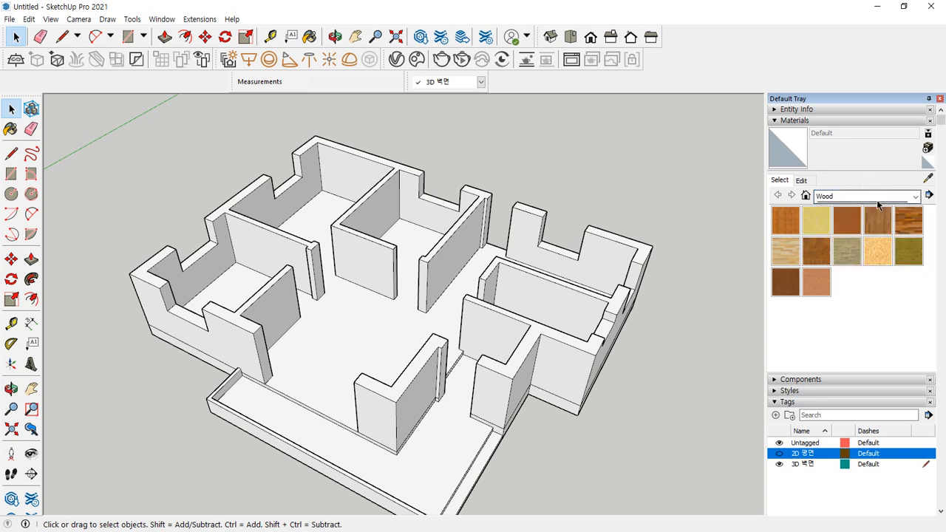
pyautogui.click(927, 150)
pyautogui.click(634, 133)
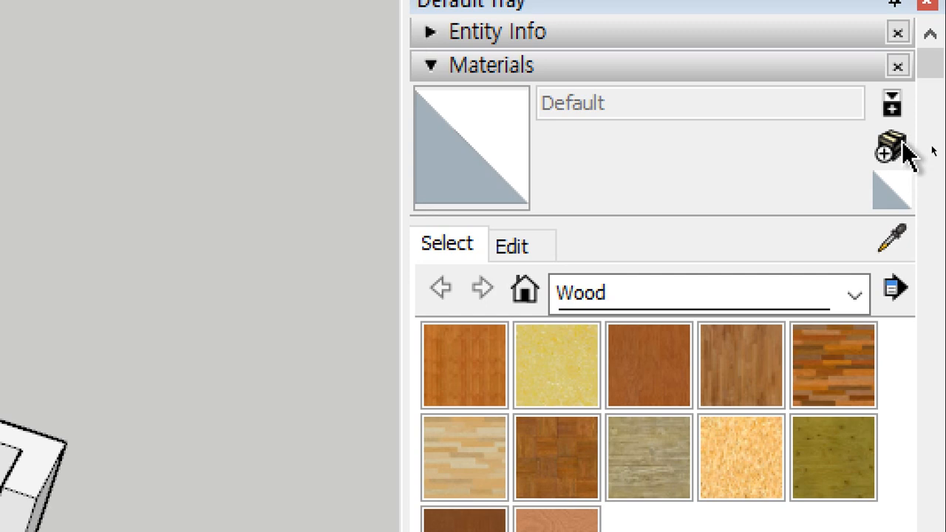
# Create a pure black material named 검정 with RGB 0, 0, 0
pyautogui.click(902, 145)
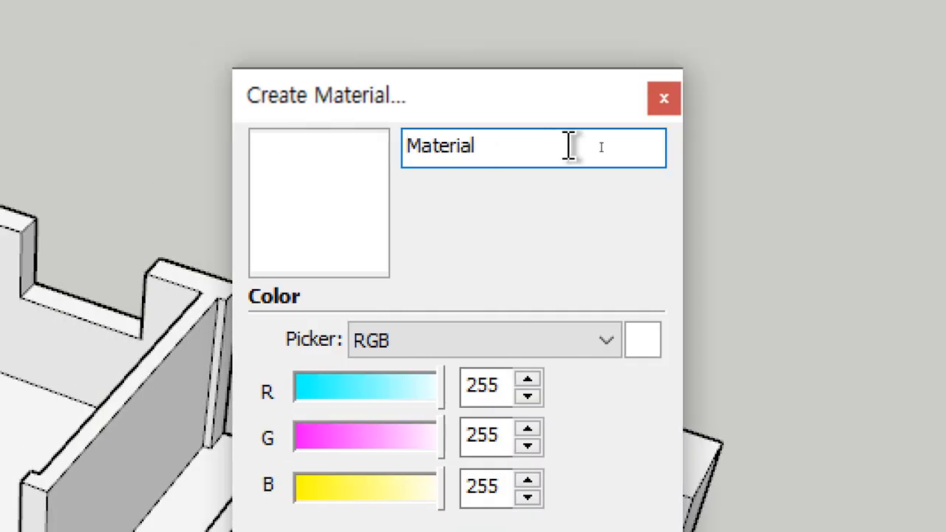
pyautogui.moveTo(309, 146); pyautogui.dragTo(128, 143)
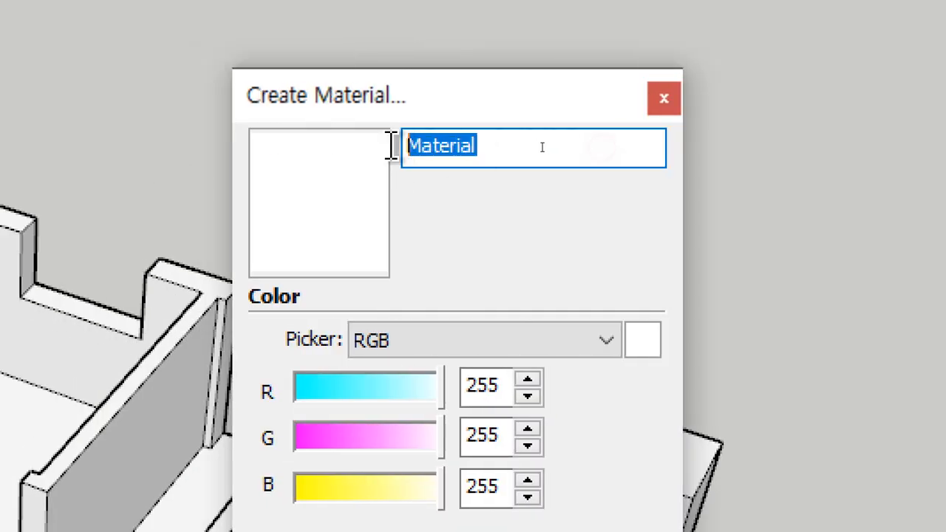
pyautogui.write('검ㅈ')
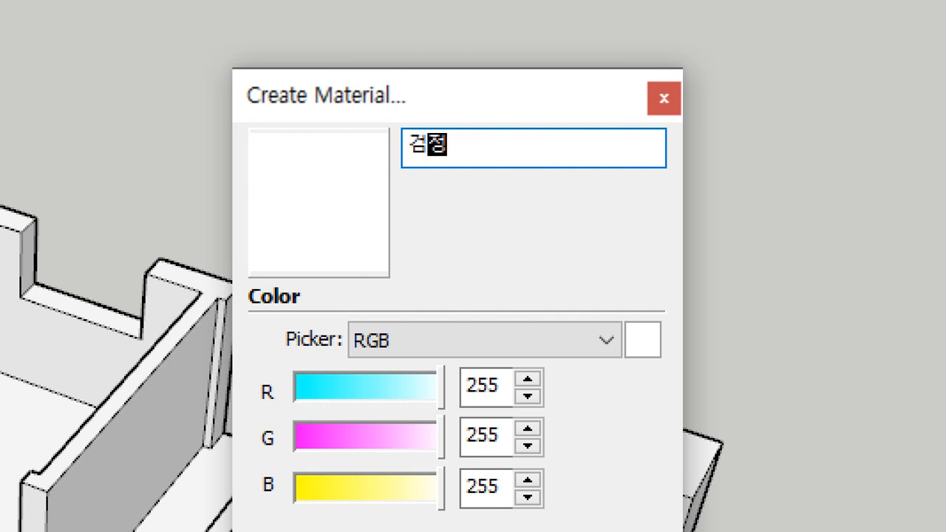
pyautogui.moveTo(429, 391); pyautogui.dragTo(328, 408)
pyautogui.moveTo(401, 444); pyautogui.dragTo(274, 460)
pyautogui.moveTo(441, 486); pyautogui.dragTo(264, 494)
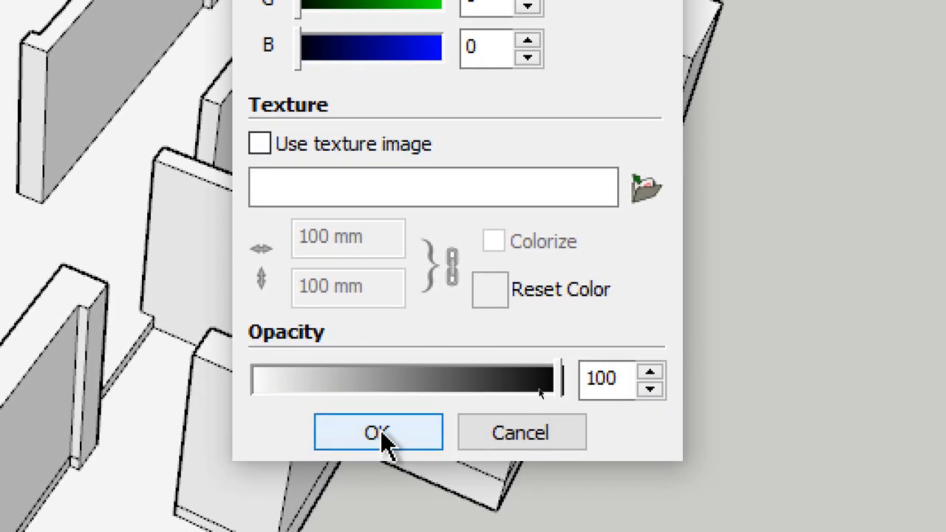
pyautogui.click(381, 436)
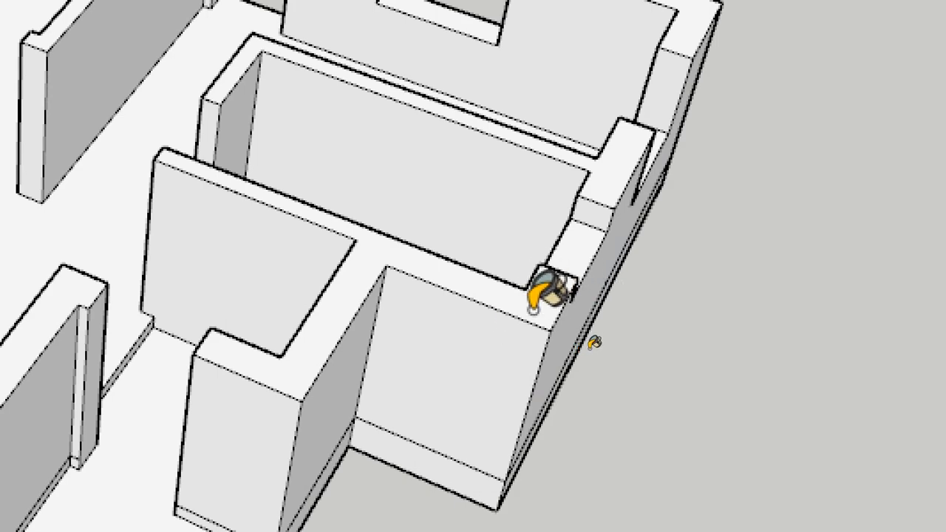
# Paint the top faces of all ten wall segments with the black 검정 material
pyautogui.click(532, 306)
pyautogui.click(618, 164)
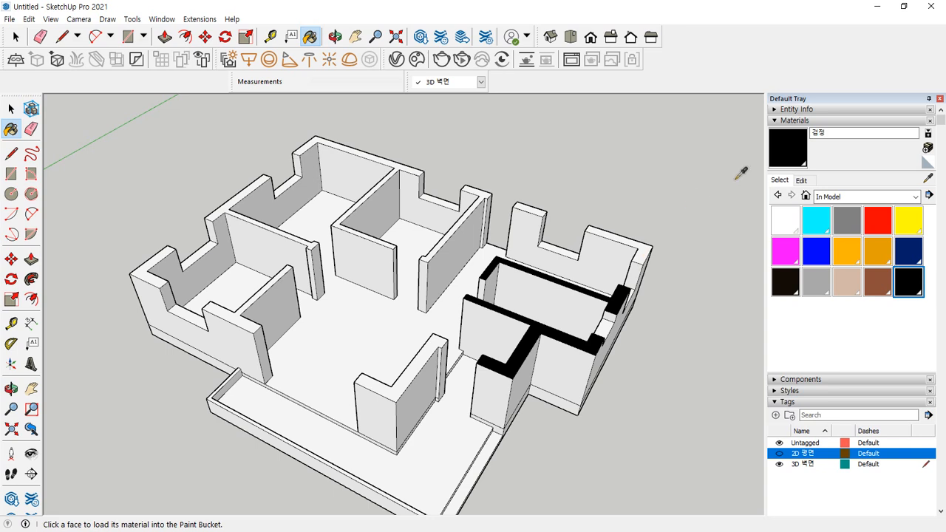
pyautogui.click(600, 231)
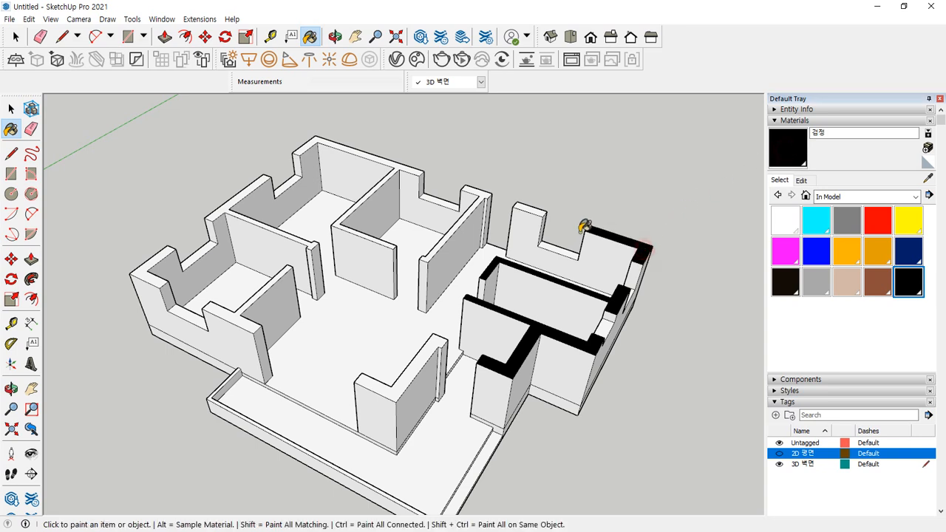
pyautogui.click(537, 210)
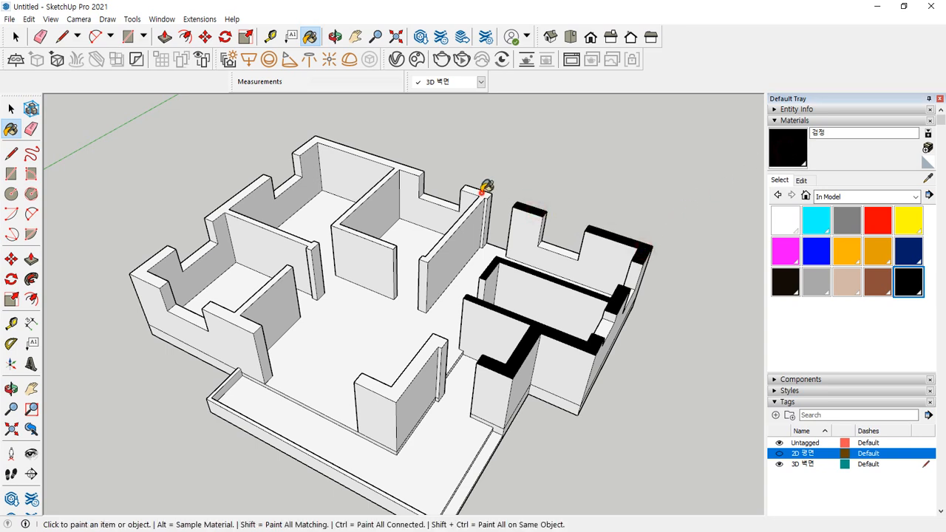
pyautogui.click(484, 191)
pyautogui.click(401, 167)
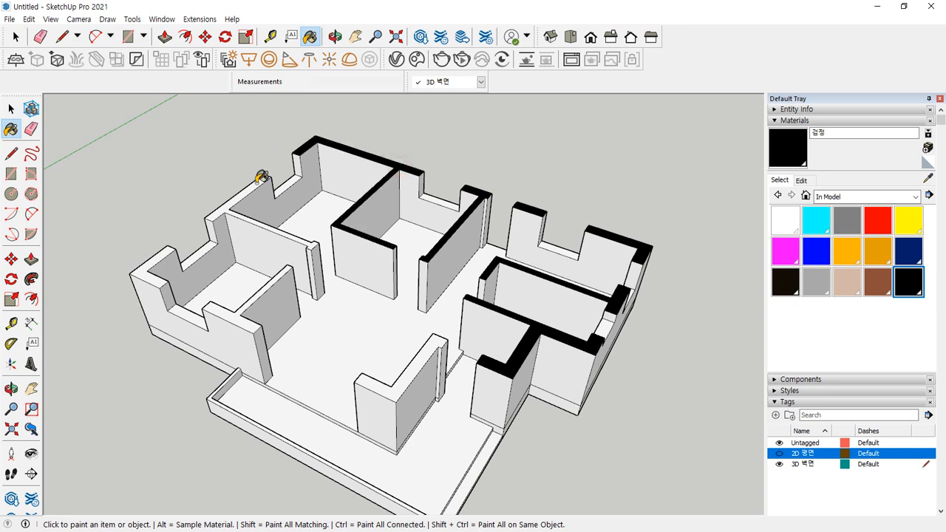
pyautogui.click(258, 183)
pyautogui.click(148, 265)
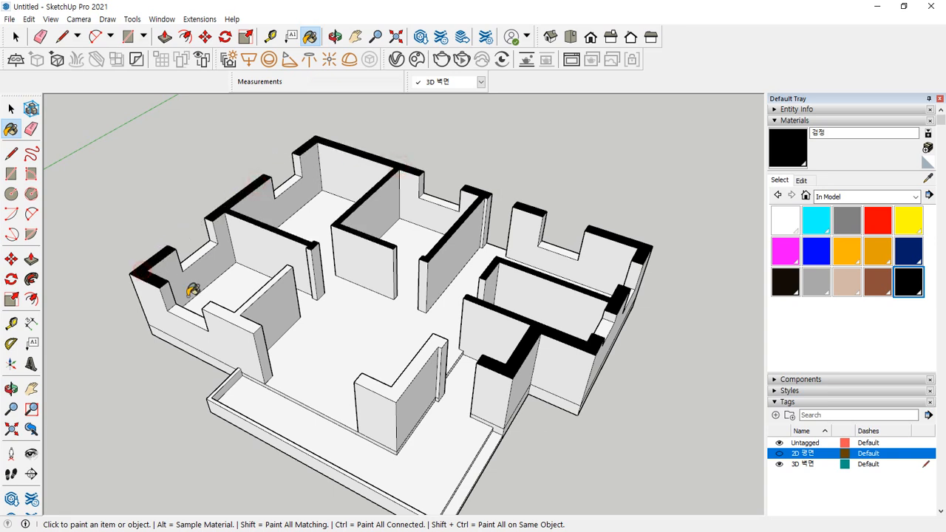
pyautogui.click(223, 308)
pyautogui.click(396, 383)
# Check the remaining wall tops and return to the Select tool
pyautogui.moveTo(387, 334)
pyautogui.mouseDown(button='middle')
pyautogui.moveTo(258, 243)
pyautogui.moveTo(332, 281)
pyautogui.moveTo(338, 206)
pyautogui.moveTo(489, 215)
pyautogui.mouseUp(button='middle')
pyautogui.scroll(3, 337, 208)
pyautogui.scroll(-5, 355, 213)
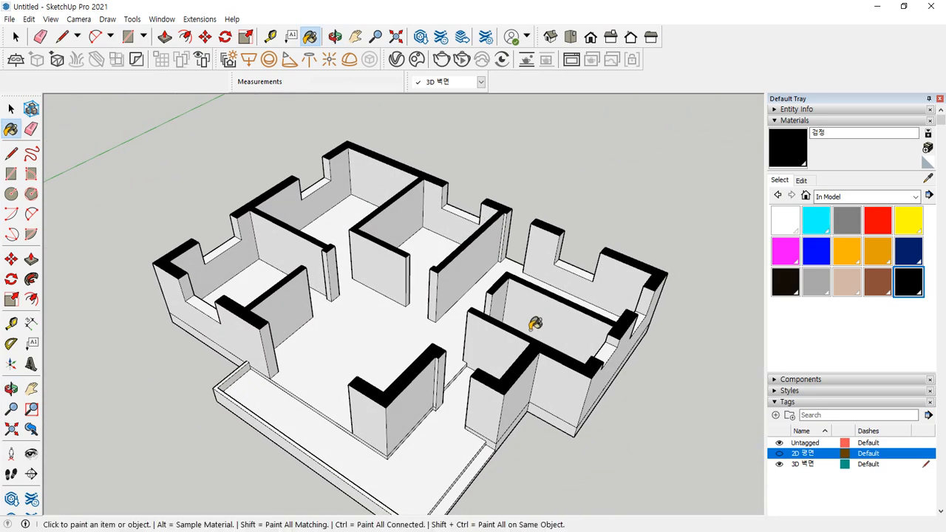
pyautogui.press('space')
pyautogui.moveTo(592, 182); pyautogui.dragTo(407, 247, button='middle')
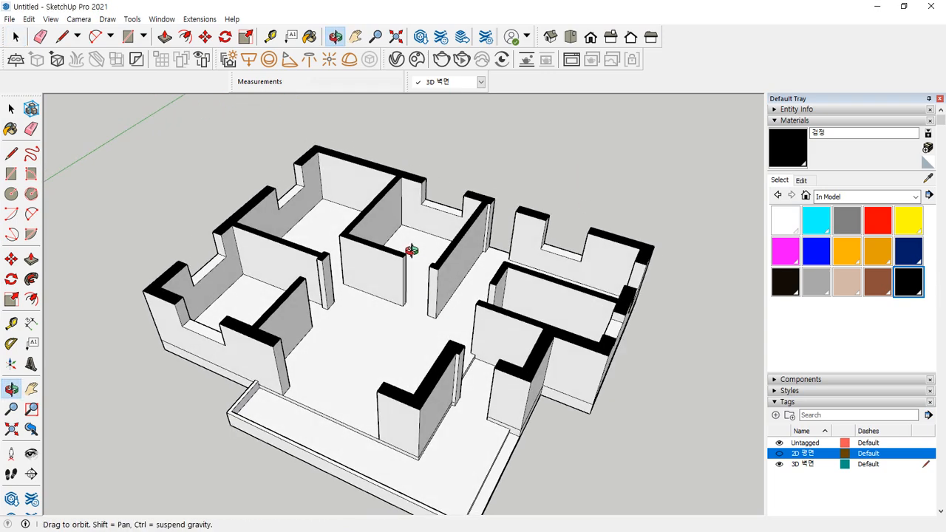
pyautogui.moveTo(438, 313); pyautogui.dragTo(365, 272, button='middle')
# Select the floor and all connected walls and combine them with Make Group
pyautogui.moveTo(324, 295); pyautogui.dragTo(343, 281, button='middle')
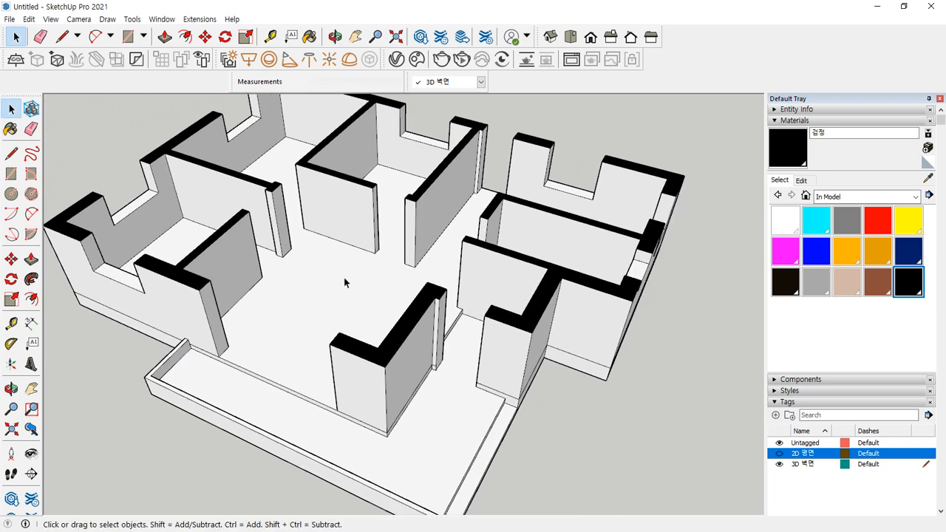
pyautogui.tripleClick(352, 275)
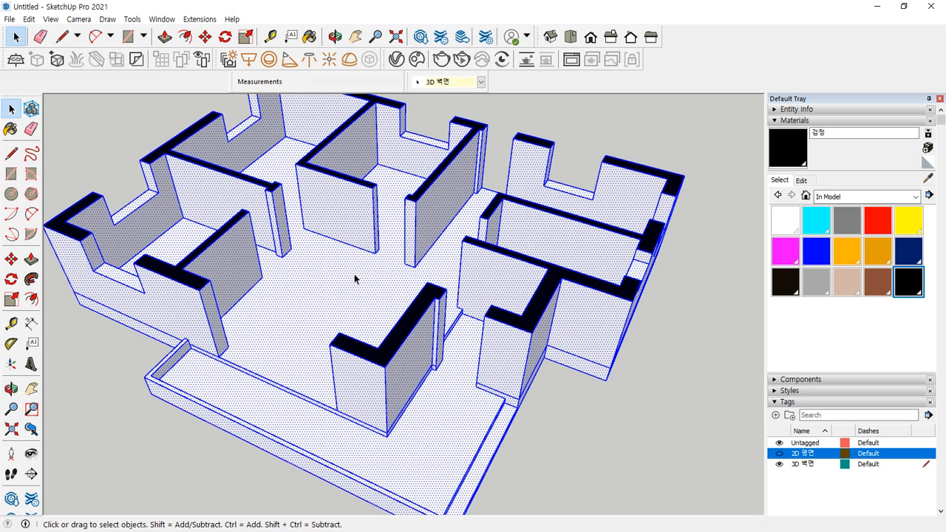
pyautogui.rightClick(355, 275)
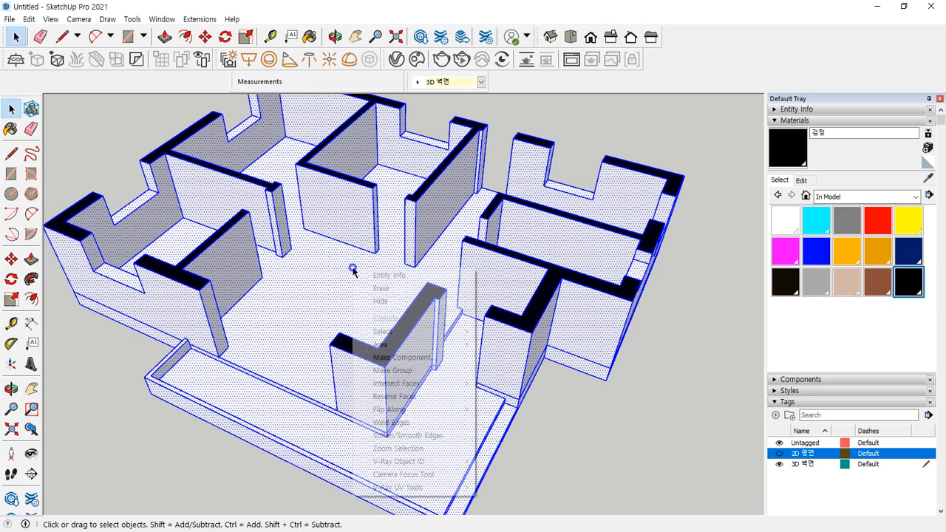
pyautogui.click(396, 371)
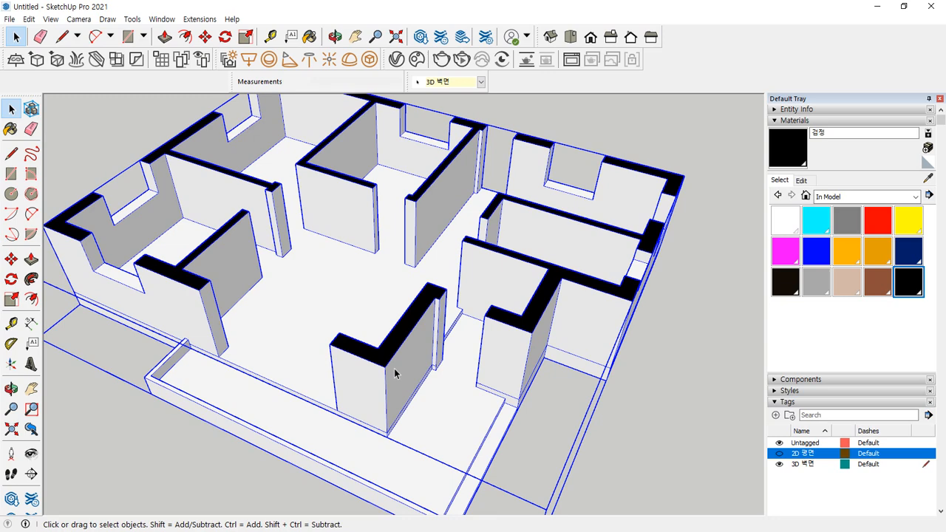
# Deselect the walls and add a new tag named 3D 몰딩 in the Tags panel
pyautogui.click(677, 141)
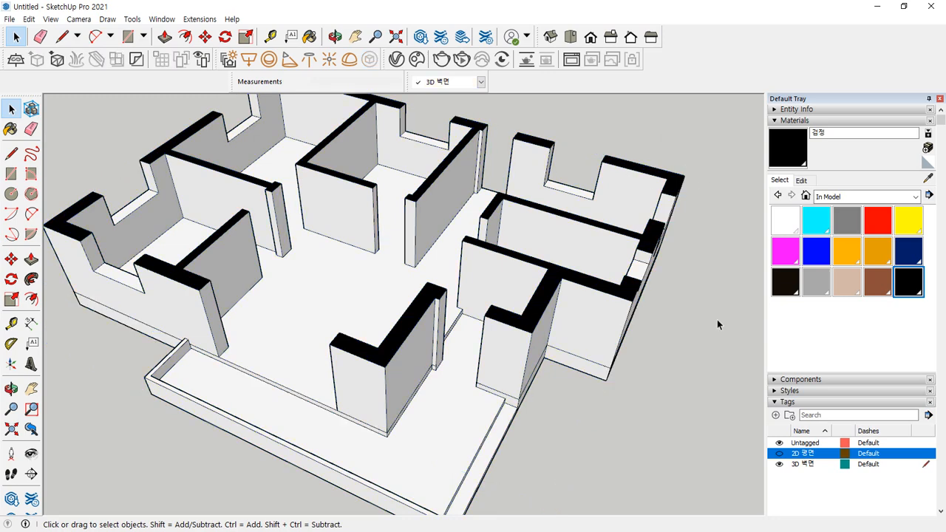
pyautogui.scroll(-3, 811, 307)
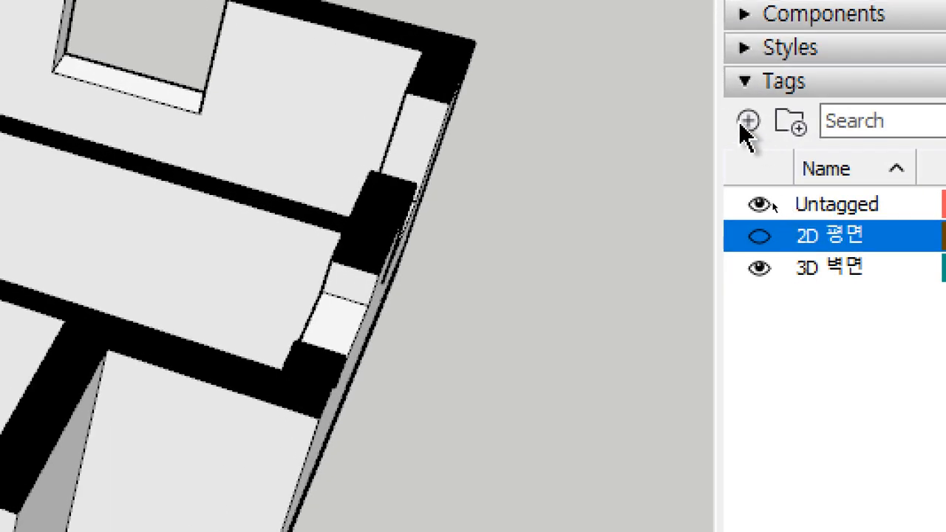
pyautogui.click(752, 135)
pyautogui.write('3ㅇ')
pyautogui.press('BackSpace')
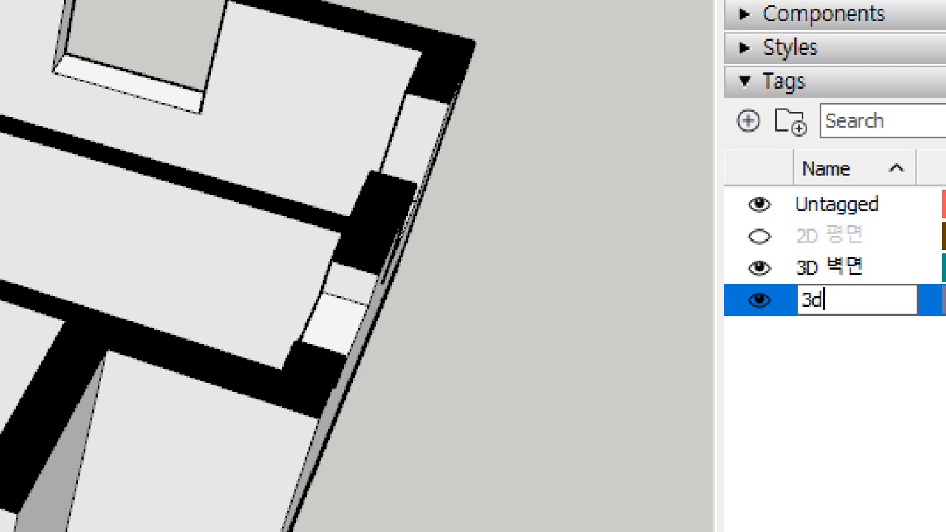
pyautogui.write('D 몰딩')
pyautogui.press('Return')
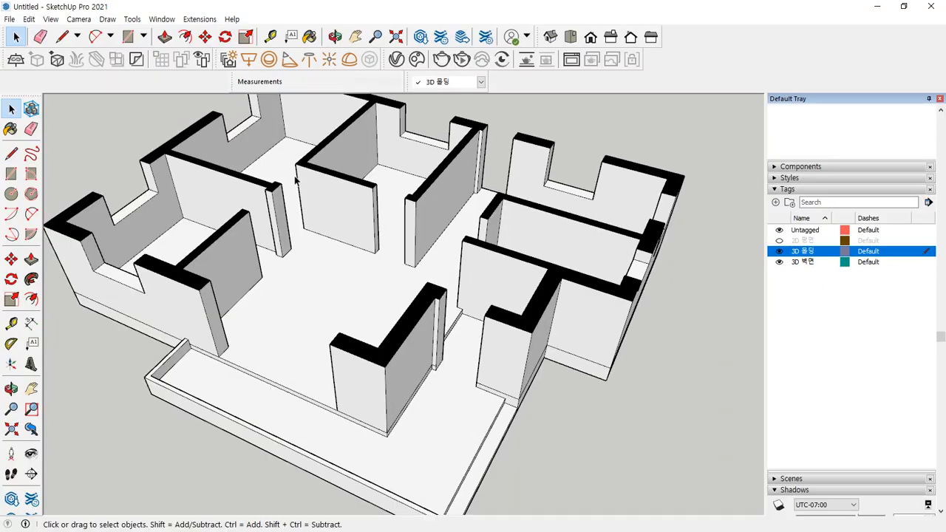
# Trace an edge from the wall's base corner to the column corner and down its side
pyautogui.moveTo(238, 177); pyautogui.dragTo(228, 207, button='middle')
pyautogui.scroll(3, 231, 189)
pyautogui.moveTo(287, 242)
pyautogui.mouseDown(button='middle')
pyautogui.moveTo(268, 304)
pyautogui.moveTo(148, 294)
pyautogui.mouseUp(button='middle')
pyautogui.scroll(6, 390, 206)
pyautogui.press('l')
pyautogui.moveTo(650, 263)
pyautogui.mouseDown()
pyautogui.moveTo(399, 176)
pyautogui.moveTo(349, 226)
pyautogui.mouseUp()
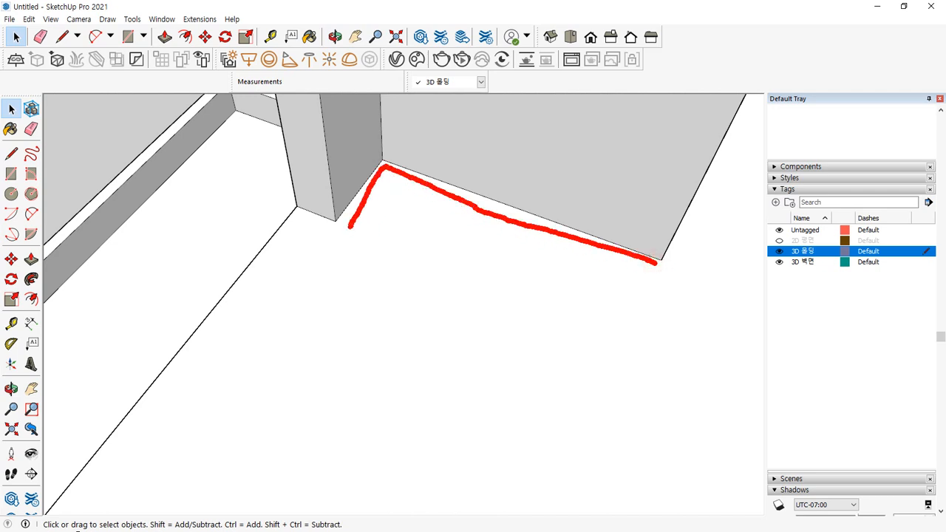
pyautogui.press('Escape')
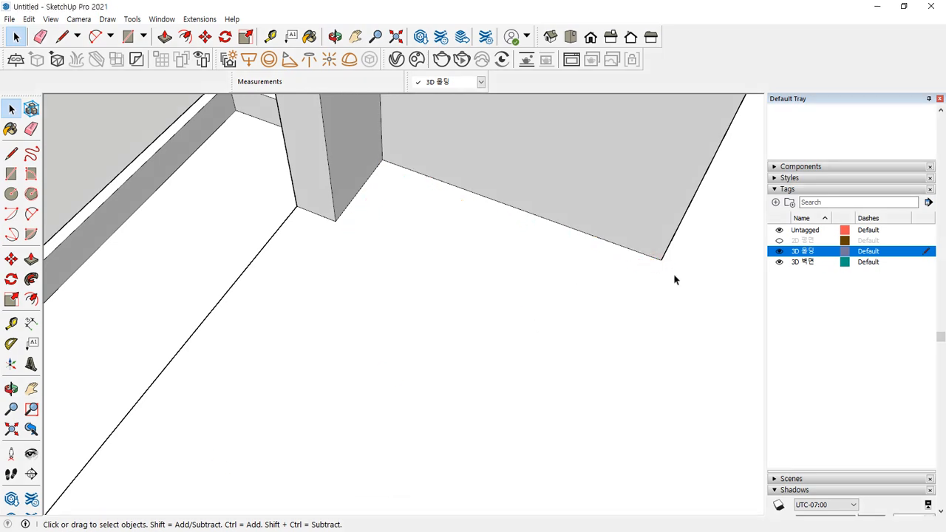
pyautogui.press('l')
pyautogui.click(661, 260)
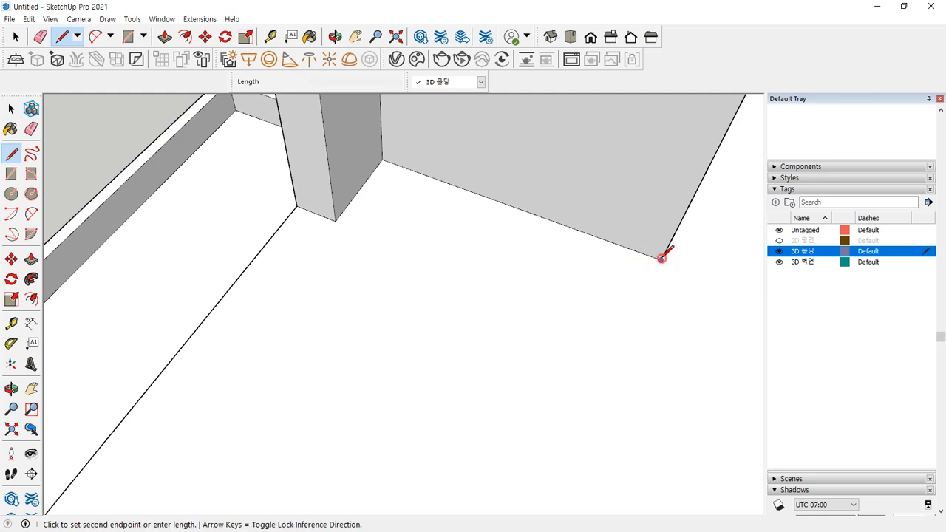
pyautogui.click(382, 160)
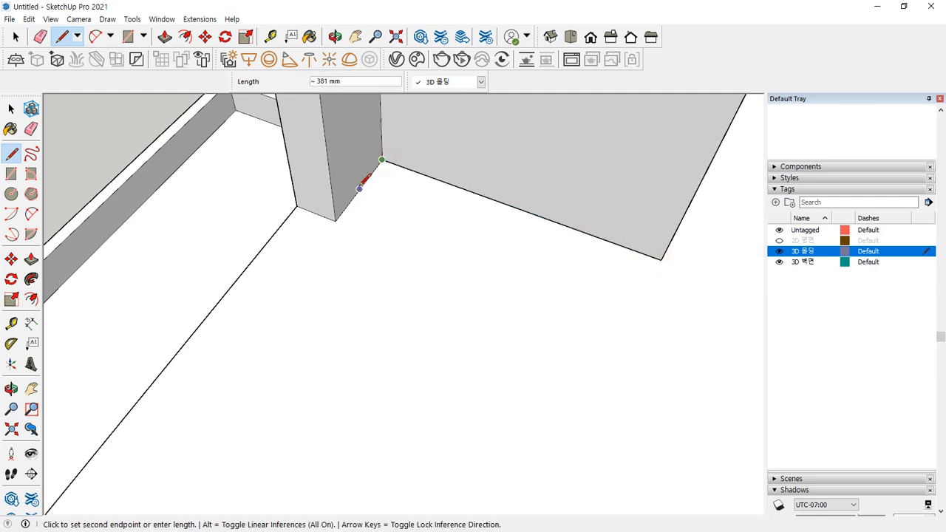
pyautogui.click(335, 221)
pyautogui.press('Escape')
# Trace edges from the wall corner around the column's upper and bottom corners
pyautogui.scroll(-2, 370, 308)
pyautogui.moveTo(302, 365); pyautogui.dragTo(82, 191, button='middle')
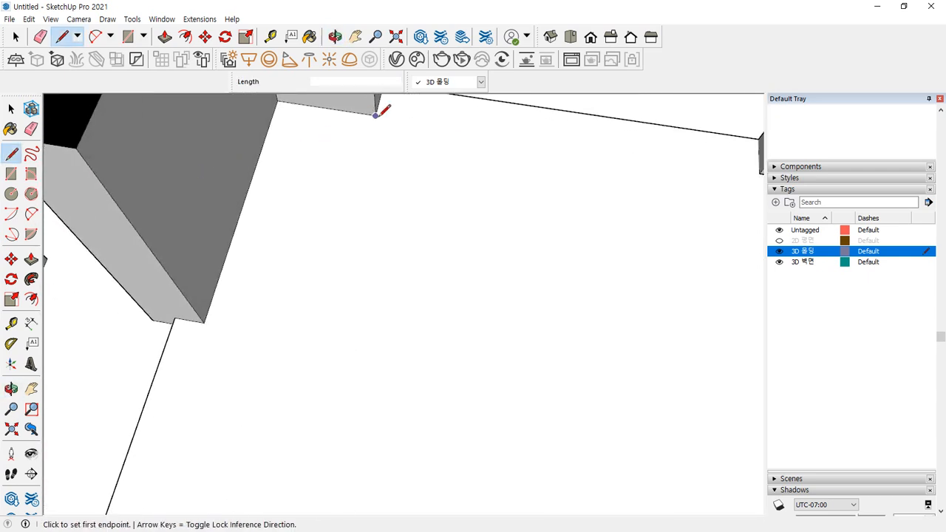
pyautogui.click(377, 113)
pyautogui.click(277, 100)
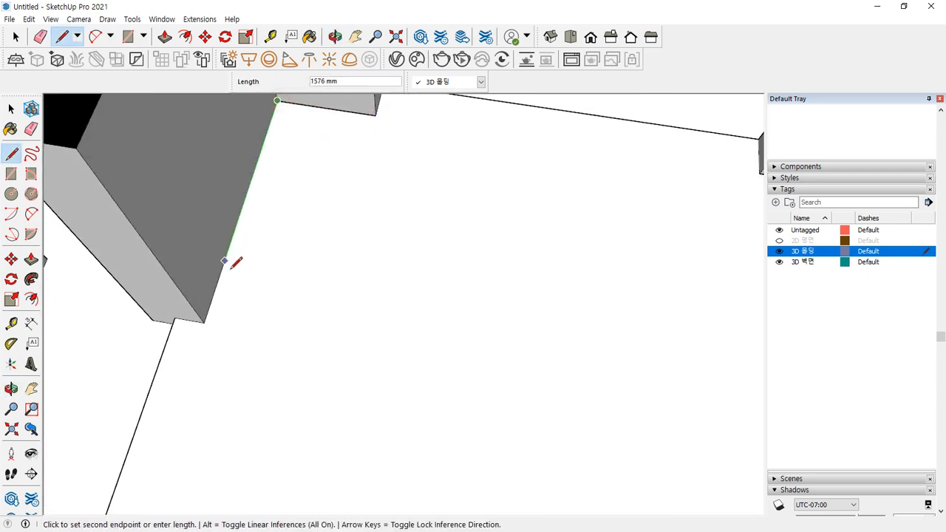
pyautogui.click(200, 319)
pyautogui.press('Escape')
# Trace a chain of edges along the next wall base through its corners
pyautogui.scroll(-2, 249, 318)
pyautogui.moveTo(250, 319); pyautogui.dragTo(285, 261, button='middle')
pyautogui.click(276, 262)
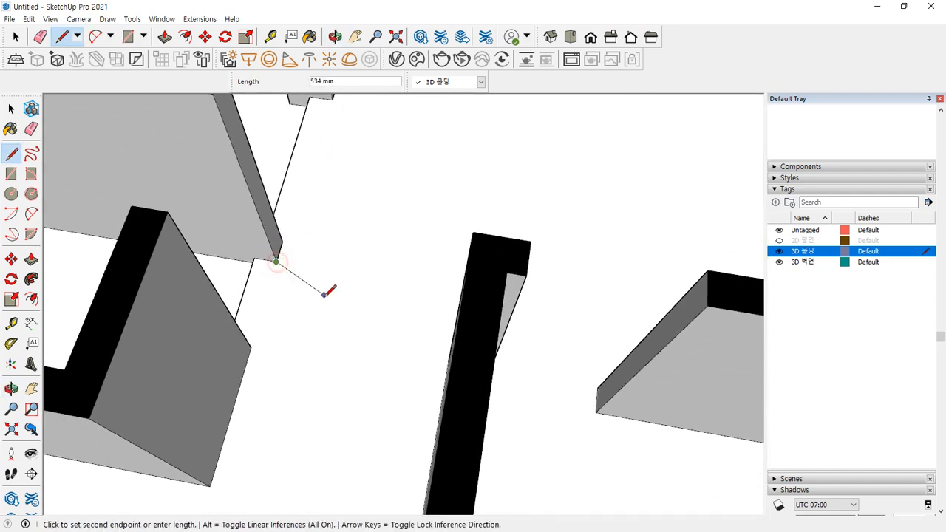
pyautogui.moveTo(254, 344); pyautogui.dragTo(314, 223, button='middle')
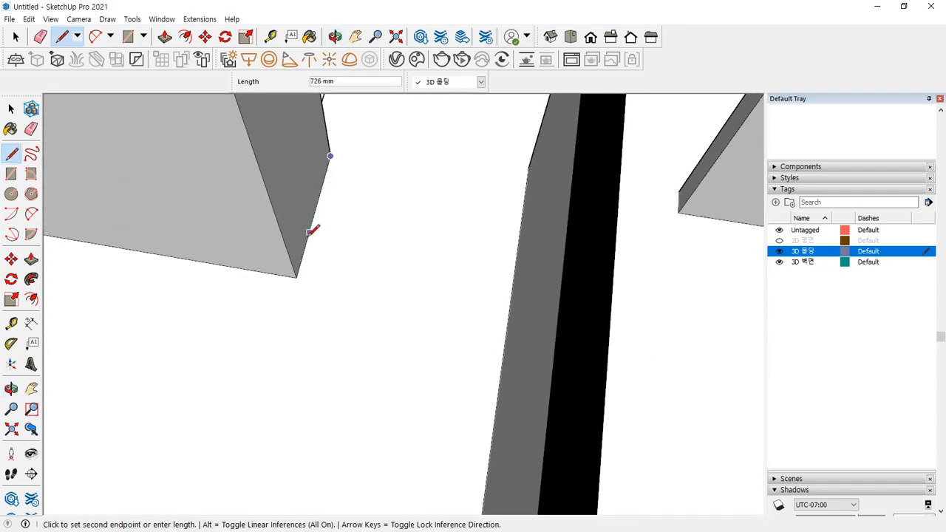
pyautogui.click(297, 277)
pyautogui.moveTo(148, 243); pyautogui.dragTo(389, 247, button='middle')
pyautogui.click(101, 204)
pyautogui.moveTo(143, 285); pyautogui.dragTo(78, 236, button='middle')
pyautogui.click(268, 140)
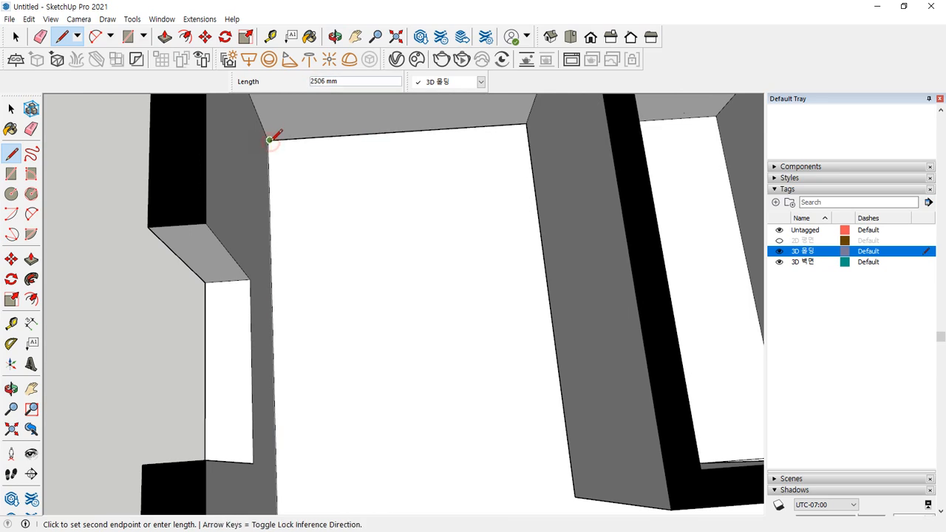
pyautogui.press('Escape')
# Draw further wall-base edges from the top-right corner to the left and bottom corners
pyautogui.click(527, 122)
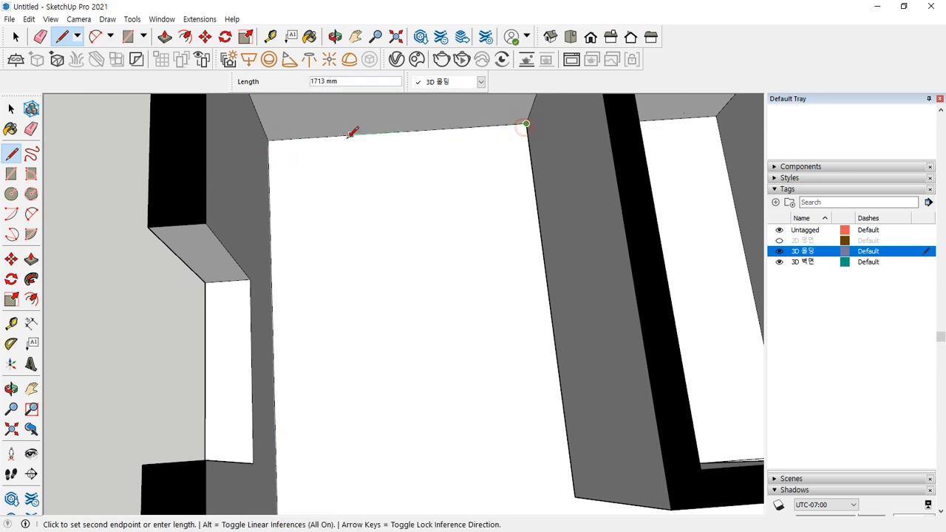
pyautogui.click(270, 139)
pyautogui.click(528, 122)
pyautogui.moveTo(274, 137)
pyautogui.mouseDown(button='middle')
pyautogui.moveTo(292, 273)
pyautogui.moveTo(141, 344)
pyautogui.moveTo(153, 274)
pyautogui.mouseUp(button='middle')
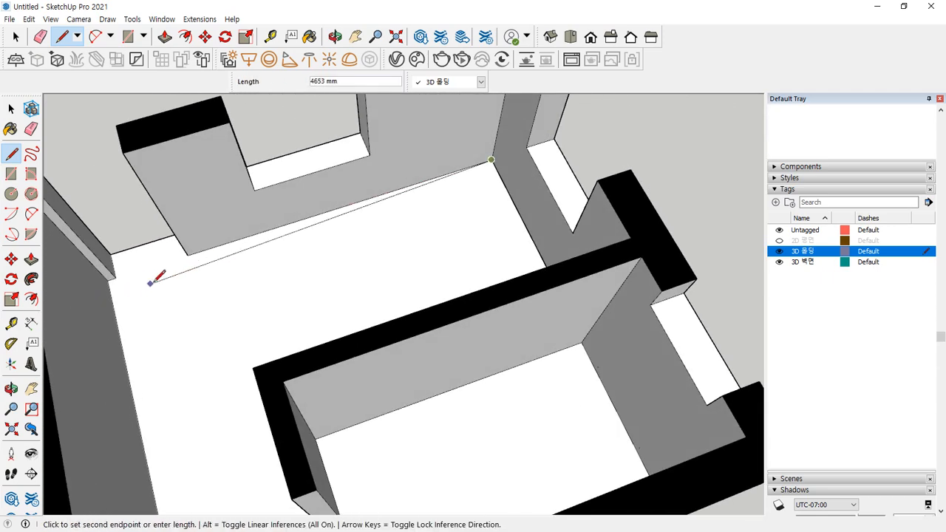
pyautogui.click(189, 252)
pyautogui.scroll(4, 119, 279)
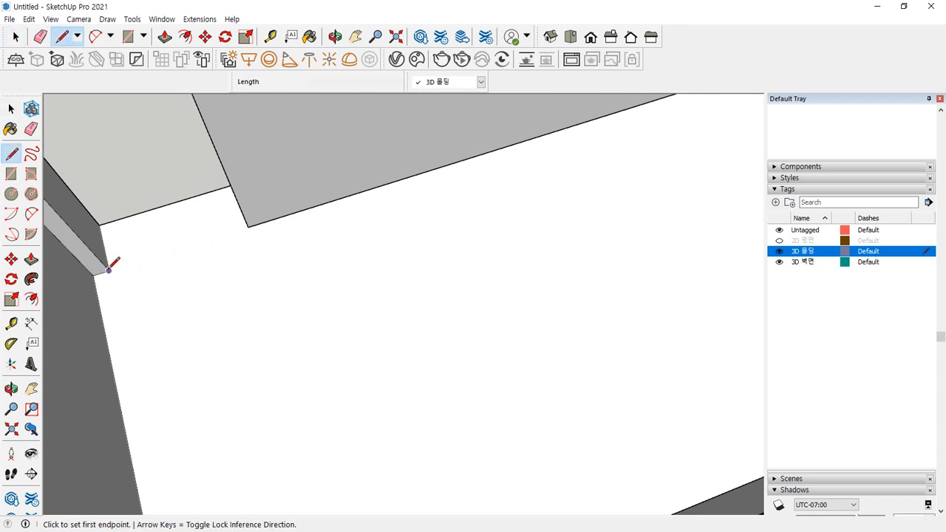
pyautogui.click(108, 270)
pyautogui.moveTo(107, 355); pyautogui.dragTo(158, 105, button='middle')
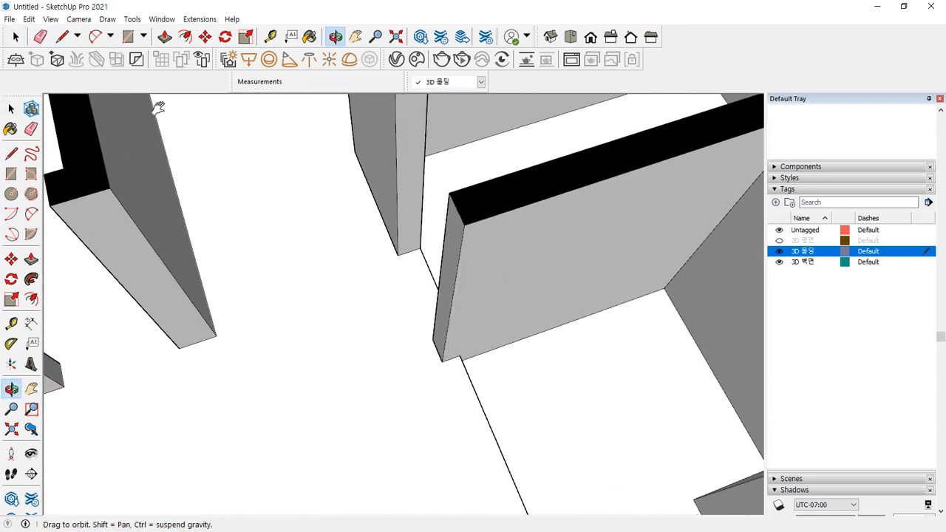
pyautogui.click(180, 347)
pyautogui.press('Escape')
pyautogui.moveTo(147, 345); pyautogui.dragTo(443, 228, button='middle')
pyautogui.moveTo(300, 316)
pyautogui.mouseDown()
pyautogui.moveTo(257, 289)
pyautogui.moveTo(297, 309)
pyautogui.mouseUp()
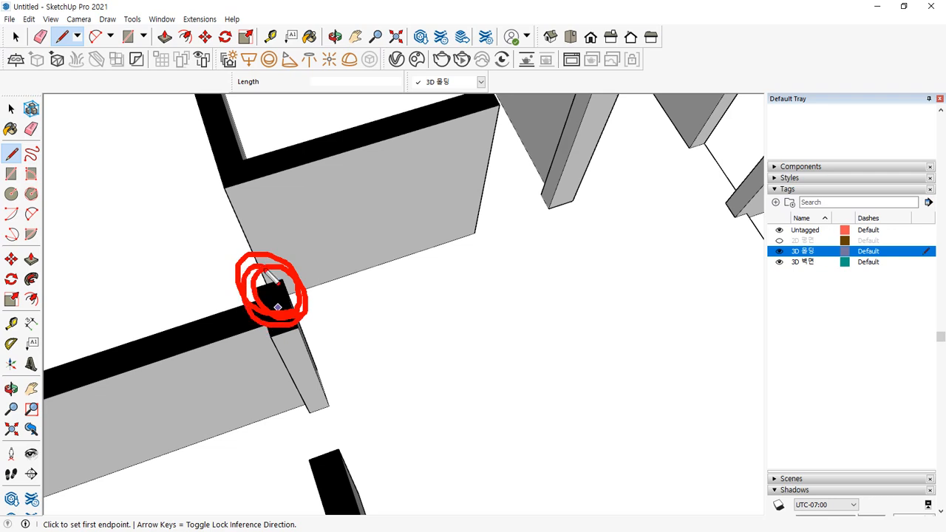
# Trace an edge from the wall corner along the pillar base
pyautogui.click(474, 229)
pyautogui.moveTo(471, 228); pyautogui.dragTo(303, 228, button='middle')
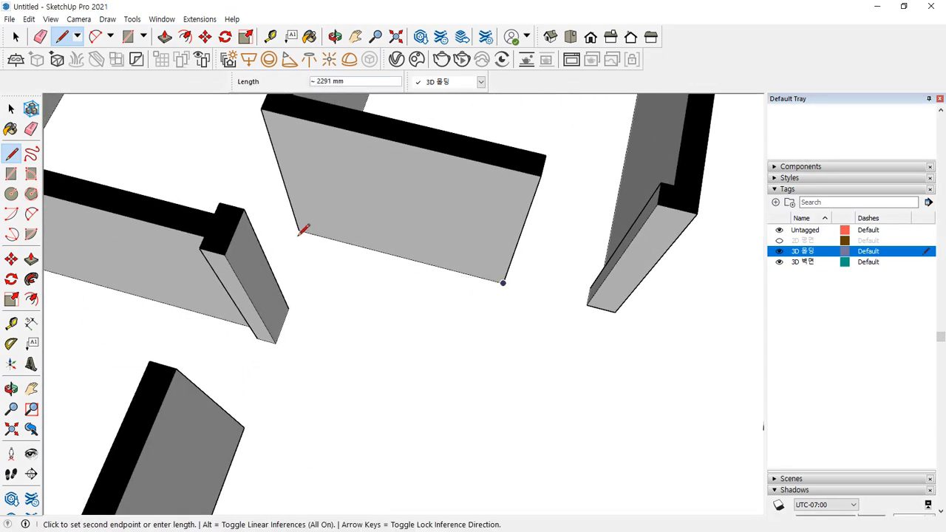
pyautogui.click(289, 309)
pyautogui.click(276, 343)
pyautogui.press('Escape')
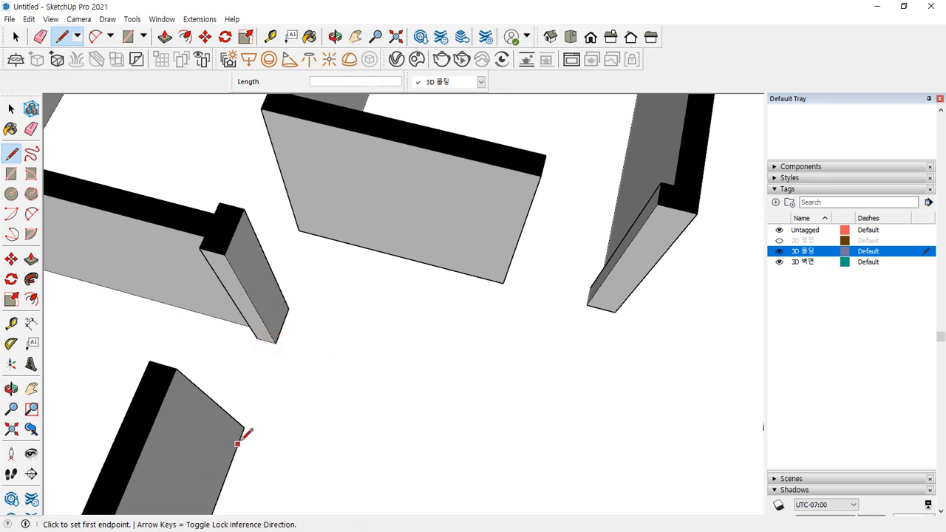
# Trace a chain of edges from the pillar bottom around the room's wall corners
pyautogui.moveTo(267, 416)
pyautogui.mouseDown(button='middle')
pyautogui.moveTo(300, 331)
pyautogui.moveTo(379, 296)
pyautogui.mouseUp(button='middle')
pyautogui.scroll(4, 389, 313)
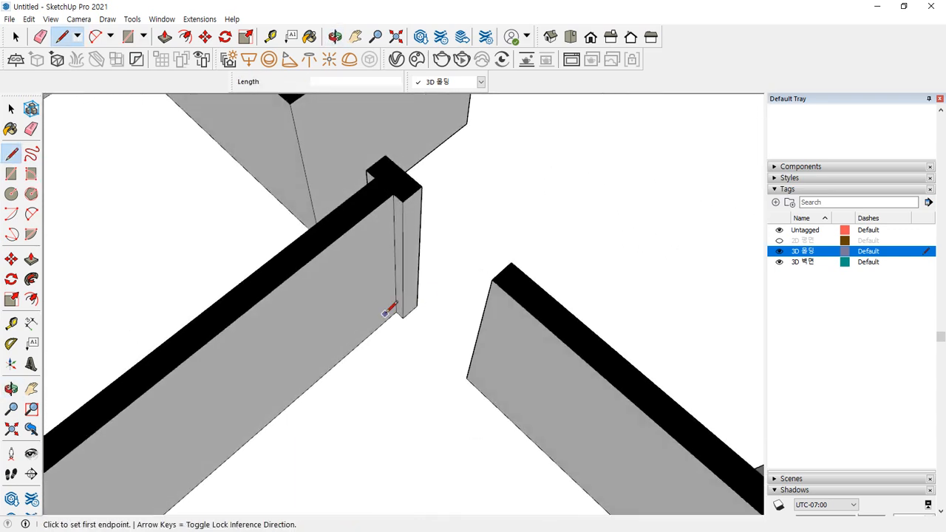
pyautogui.click(411, 319)
pyautogui.click(401, 311)
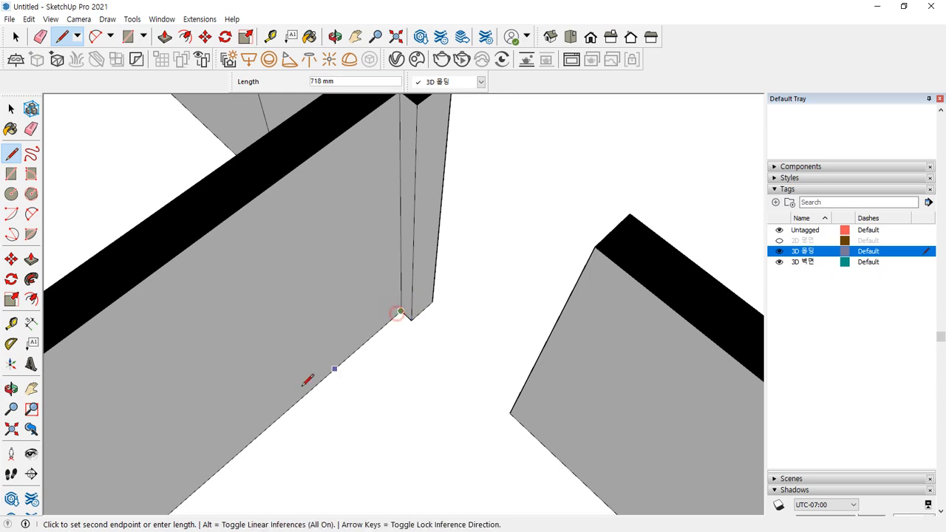
pyautogui.scroll(-3, 285, 393)
pyautogui.moveTo(155, 451)
pyautogui.keyDown('shift'); pyautogui.mouseDown(button='middle')
pyautogui.moveTo(304, 95)
pyautogui.moveTo(131, 158)
pyautogui.moveTo(47, 172)
pyautogui.mouseUp(button='middle'); pyautogui.keyUp('shift')
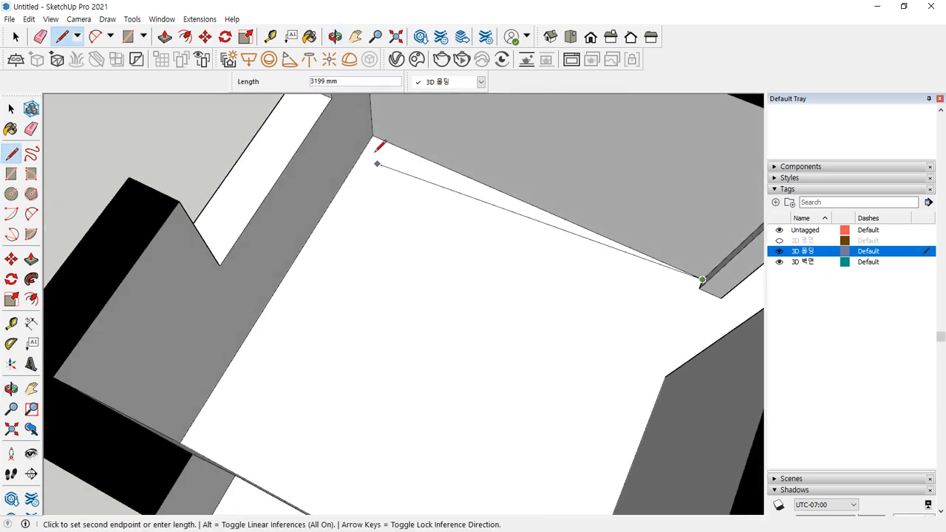
pyautogui.click(373, 135)
pyautogui.moveTo(247, 352); pyautogui.dragTo(219, 174, button='middle')
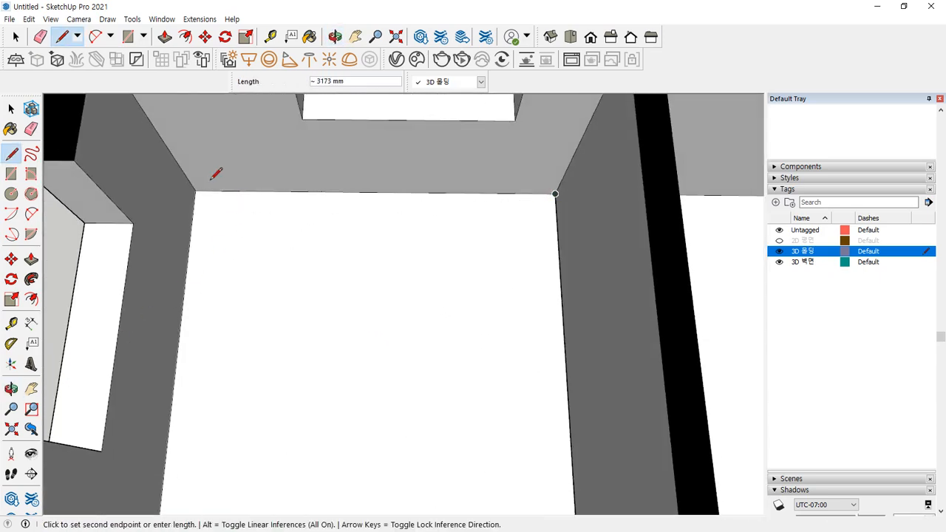
pyautogui.click(195, 191)
pyautogui.moveTo(359, 276); pyautogui.dragTo(141, 148, button='middle')
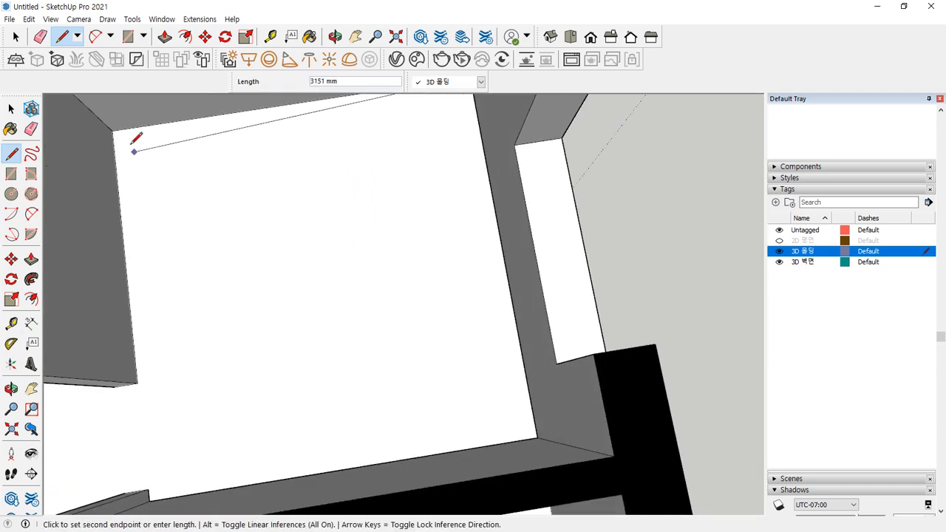
pyautogui.click(111, 130)
pyautogui.click(137, 382)
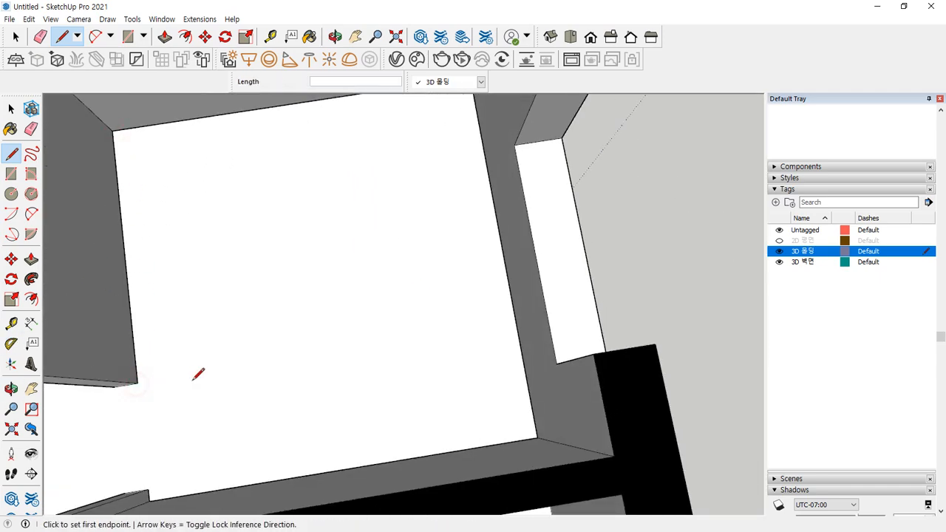
pyautogui.press('Escape')
# Trace edges along the wall corners of the adjacent room
pyautogui.scroll(-3, 195, 371)
pyautogui.keyDown('shift'); pyautogui.moveTo(195, 372); pyautogui.dragTo(336, 123, button='middle'); pyautogui.keyUp('shift')
pyautogui.scroll(3, 251, 166)
pyautogui.scroll(2, 250, 169)
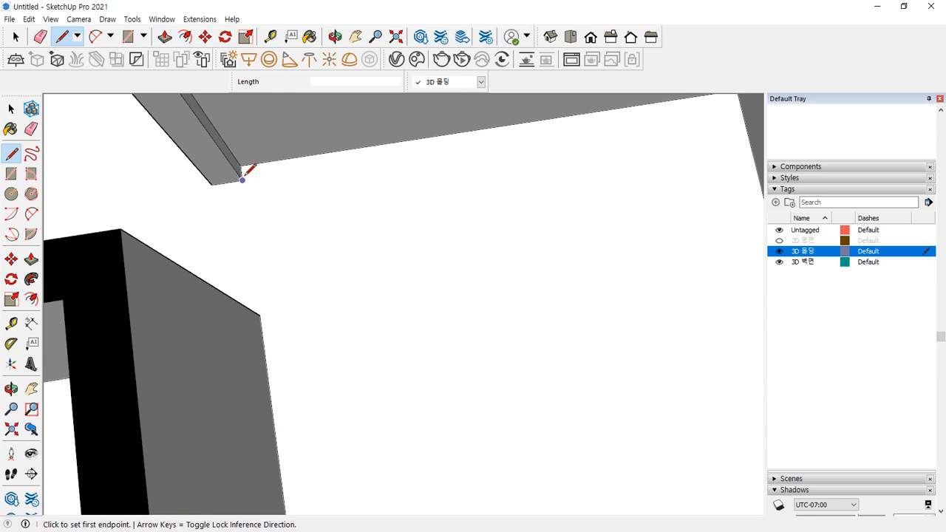
pyautogui.click(244, 179)
pyautogui.click(241, 166)
pyautogui.moveTo(306, 153)
pyautogui.keyDown('shift'); pyautogui.mouseDown(button='middle')
pyautogui.moveTo(294, 149)
pyautogui.moveTo(326, 155)
pyautogui.mouseUp(button='middle'); pyautogui.keyUp('shift')
pyautogui.keyDown('shift'); pyautogui.moveTo(448, 91); pyautogui.dragTo(414, 157, button='middle'); pyautogui.keyUp('shift')
pyautogui.click(412, 146)
# Extend the edge to the far wall corner of that room
pyautogui.scroll(-3, 466, 244)
pyautogui.moveTo(435, 359); pyautogui.dragTo(677, 301, button='middle')
pyautogui.keyDown('shift'); pyautogui.moveTo(747, 292); pyautogui.dragTo(458, 224, button='middle'); pyautogui.keyUp('shift')
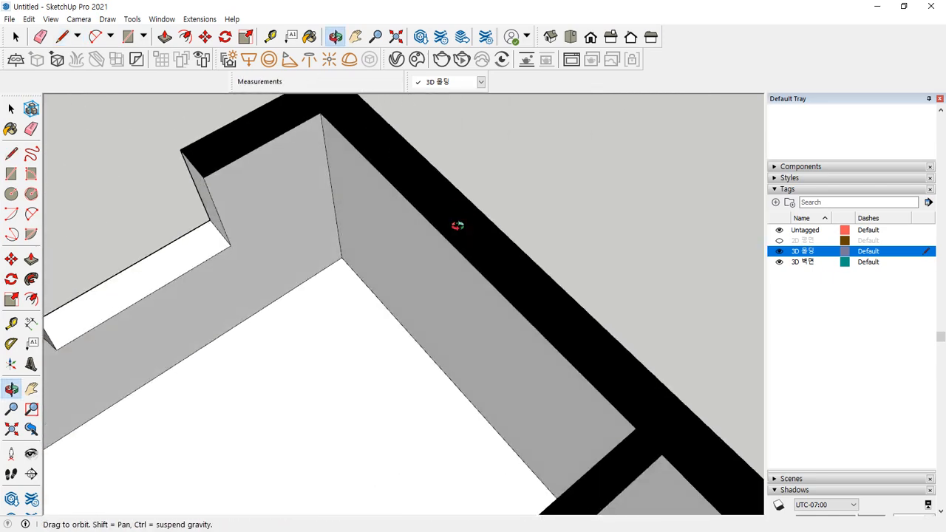
pyautogui.moveTo(347, 258); pyautogui.dragTo(392, 299, button='middle')
pyautogui.click(392, 291)
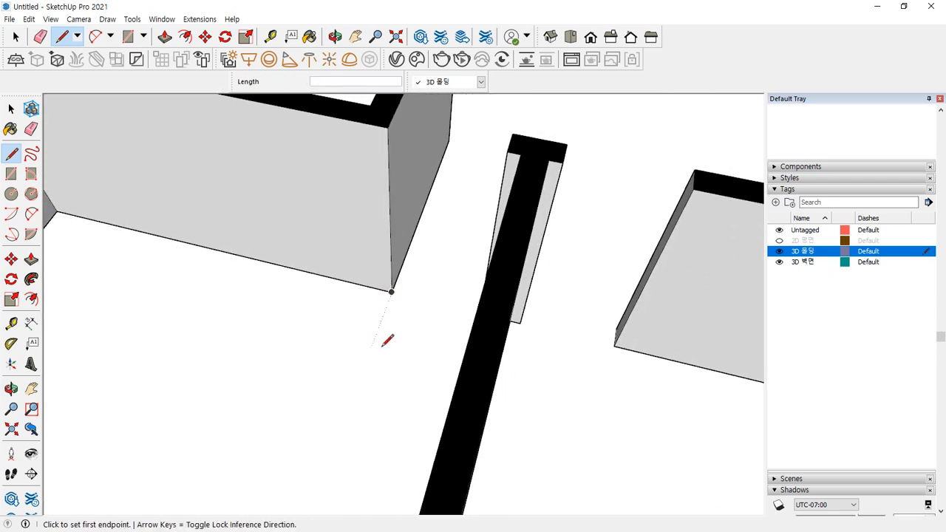
pyautogui.moveTo(418, 249); pyautogui.dragTo(413, 309, button='middle')
# Draw a trial edge across an opening between wall corners, then erase it
pyautogui.press('space')
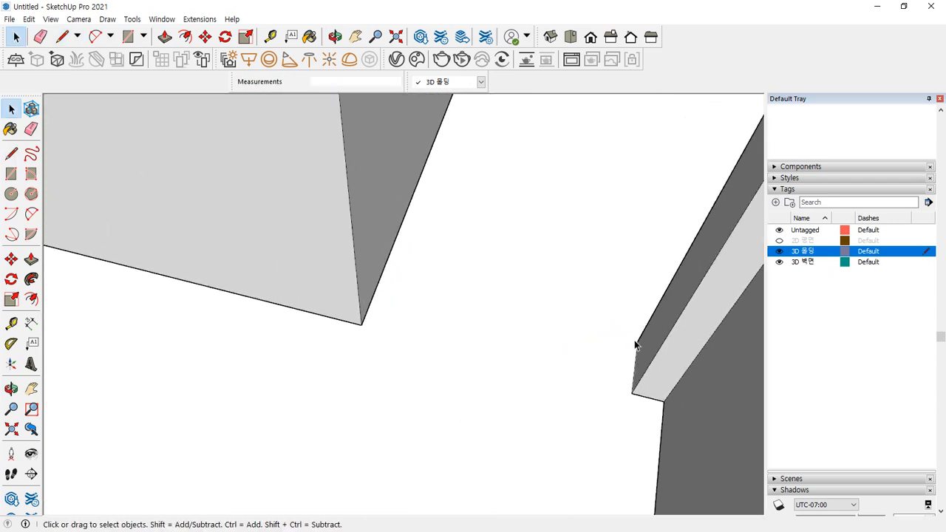
pyautogui.press('l')
pyautogui.click(637, 342)
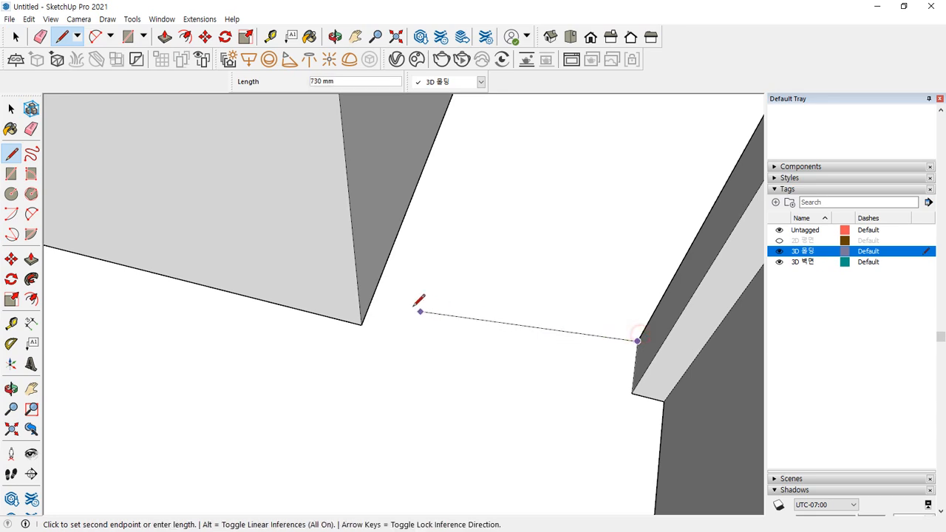
pyautogui.click(379, 279)
pyautogui.press('space')
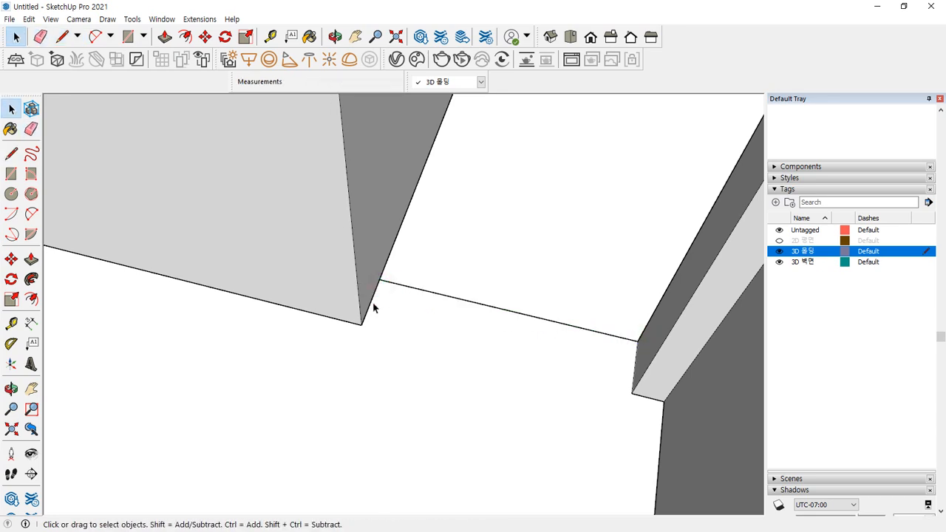
pyautogui.press('e')
pyautogui.click(486, 306)
# Begin a new edge at another opening's wall corner
pyautogui.scroll(-7, 473, 326)
pyautogui.moveTo(470, 327)
pyautogui.mouseDown(button='middle')
pyautogui.moveTo(448, 371)
pyautogui.moveTo(541, 395)
pyautogui.moveTo(588, 384)
pyautogui.mouseUp(button='middle')
pyautogui.scroll(8, 402, 176)
pyautogui.press('l')
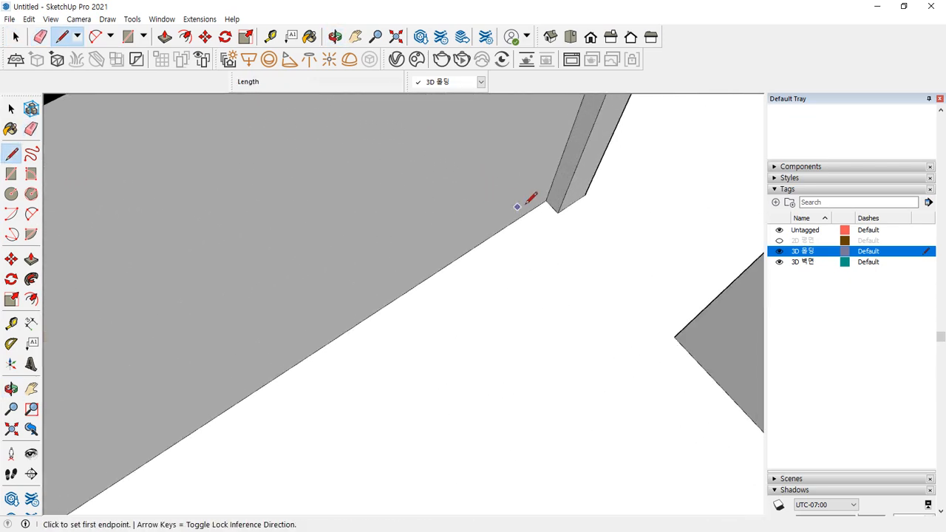
pyautogui.click(558, 209)
pyautogui.moveTo(437, 266); pyautogui.dragTo(310, 266, button='middle')
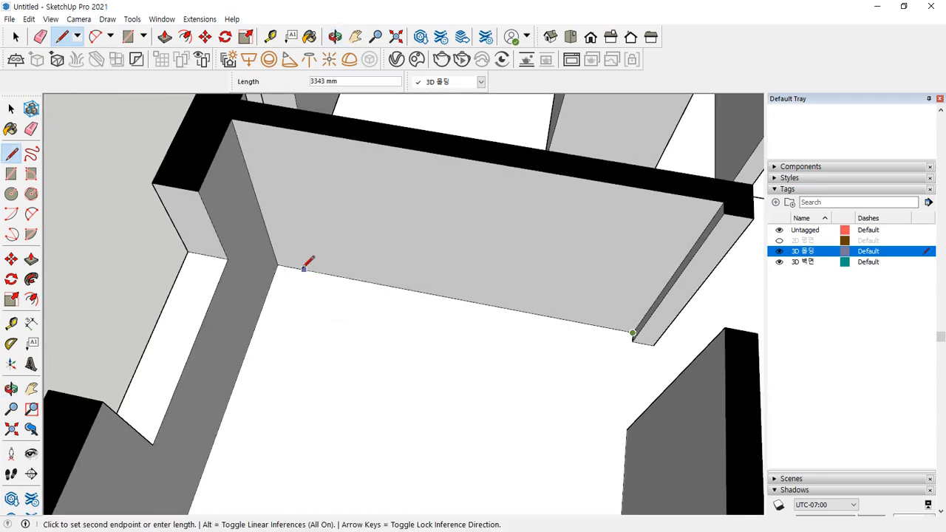
pyautogui.scroll(-2, 284, 347)
pyautogui.keyDown('shift'); pyautogui.moveTo(280, 360); pyautogui.dragTo(254, 260, button='middle'); pyautogui.keyUp('shift')
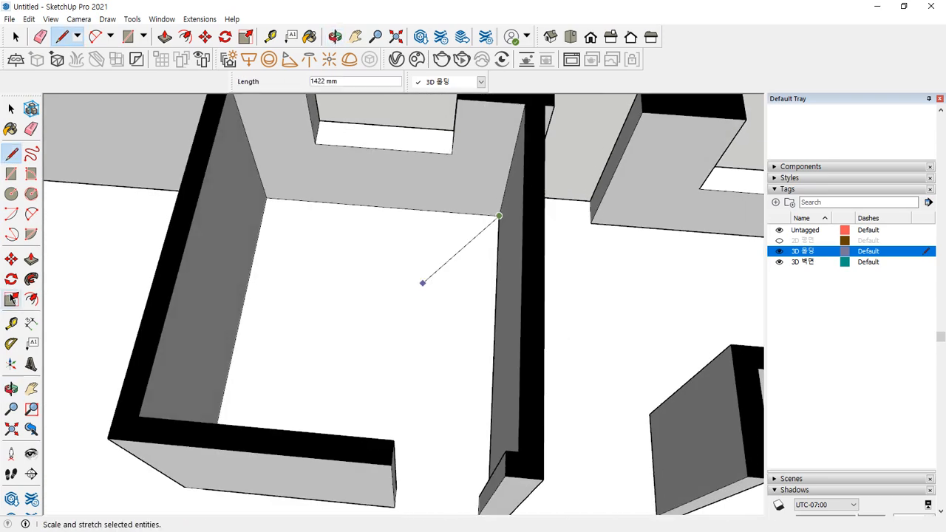
pyautogui.moveTo(267, 196); pyautogui.dragTo(99, 321, button='middle')
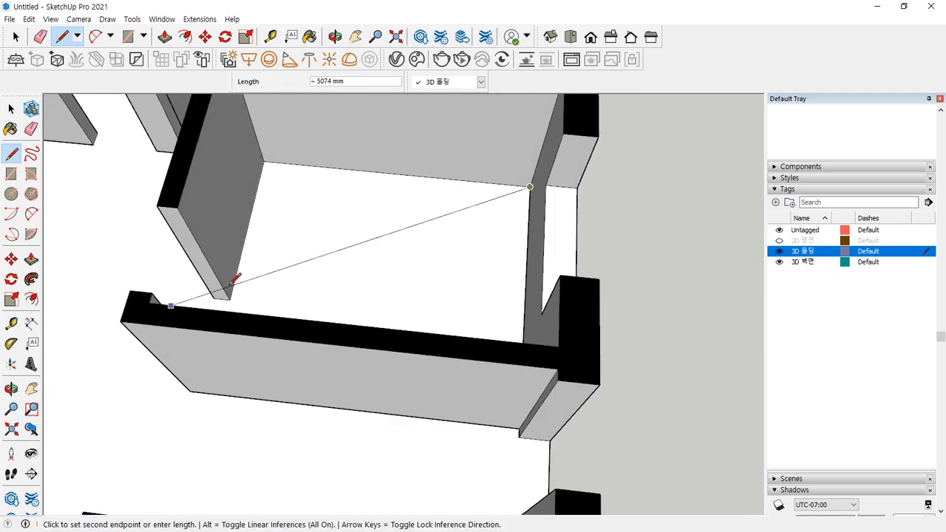
# Draw the 2100 mm edge from the wall's top corner to its bottom corner
pyautogui.click(263, 160)
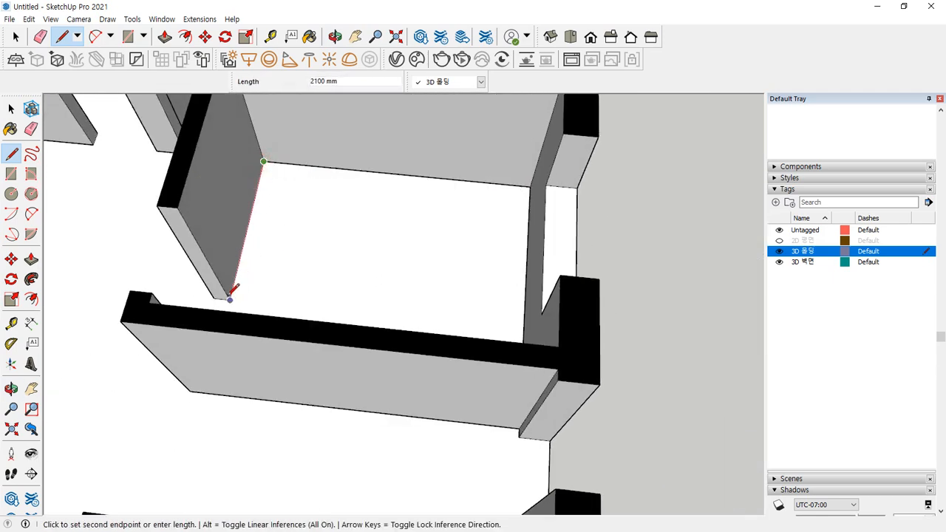
pyautogui.click(229, 298)
pyautogui.press('space')
pyautogui.scroll(-3, 231, 288)
pyautogui.scroll(-3, 351, 295)
pyautogui.keyDown('shift'); pyautogui.moveTo(303, 259); pyautogui.dragTo(449, 266, button='middle'); pyautogui.keyUp('shift')
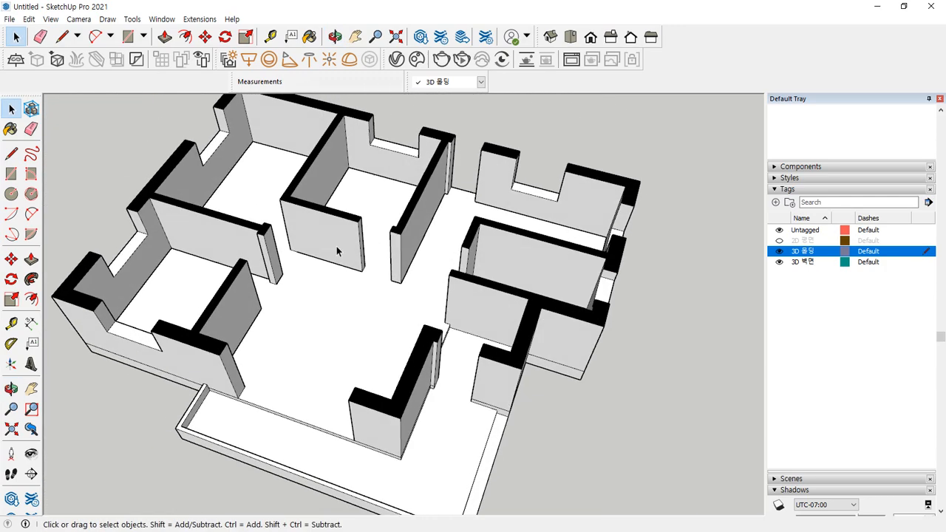
pyautogui.click(779, 263)
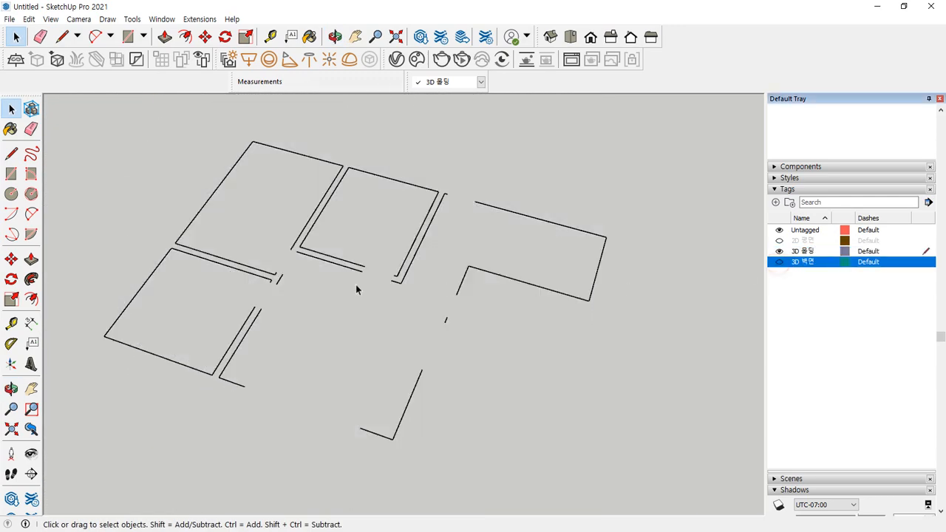
pyautogui.scroll(2, 192, 275)
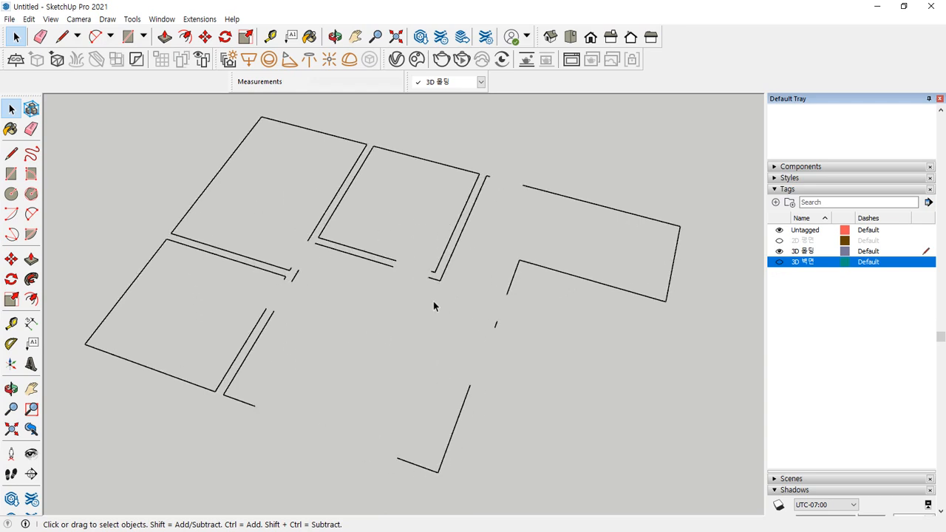
pyautogui.scroll(3, 311, 245)
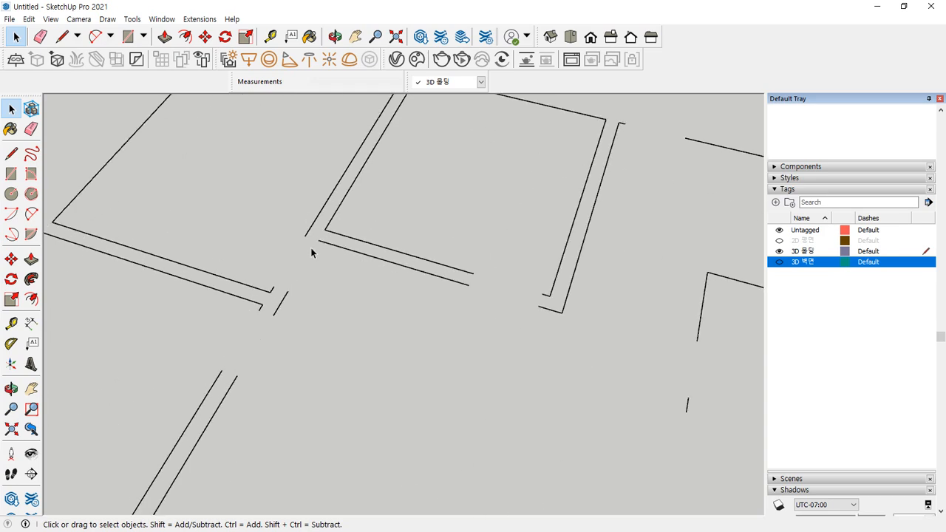
pyautogui.click(780, 266)
pyautogui.scroll(5, 304, 244)
pyautogui.moveTo(321, 250)
pyautogui.mouseDown()
pyautogui.moveTo(308, 213)
pyautogui.moveTo(303, 267)
pyautogui.mouseUp()
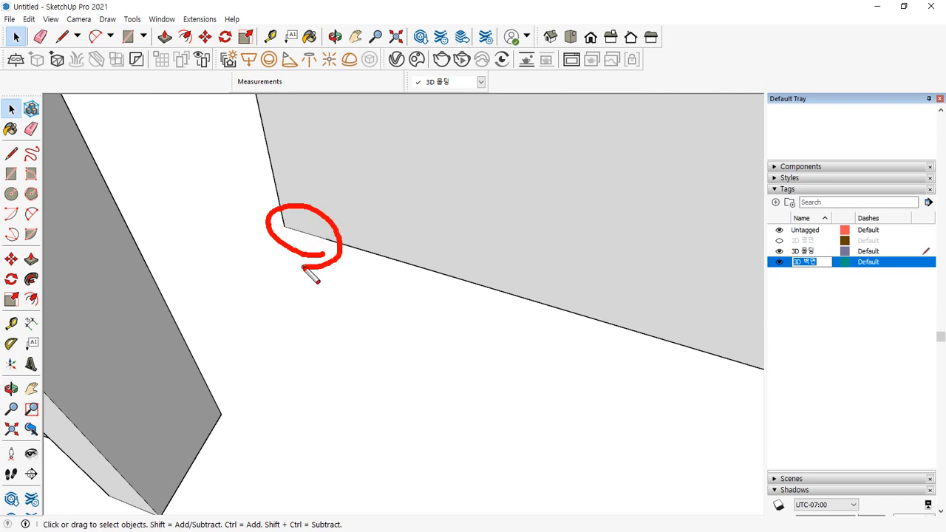
pyautogui.press('Escape')
pyautogui.press('l')
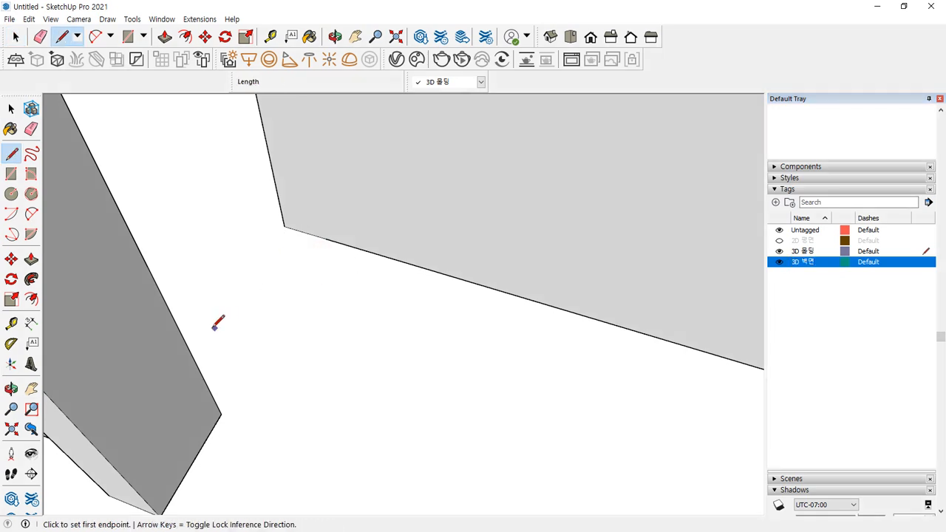
pyautogui.click(220, 412)
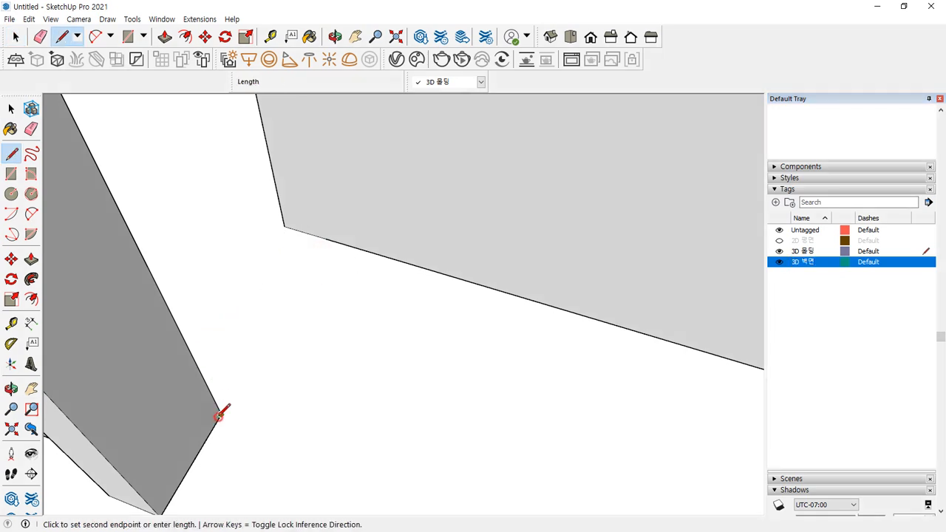
pyautogui.click(326, 237)
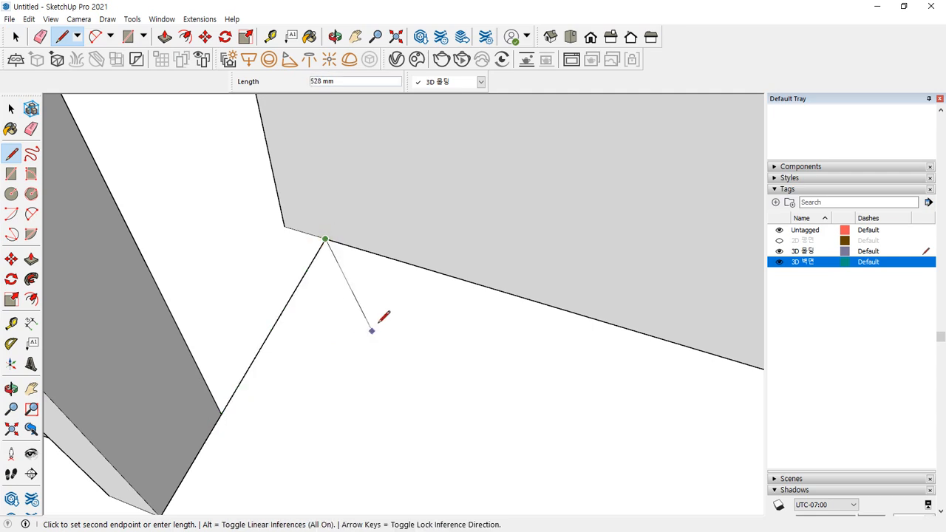
pyautogui.press('Escape')
pyautogui.moveTo(537, 301); pyautogui.dragTo(293, 231)
pyautogui.moveTo(326, 175)
pyautogui.mouseDown()
pyautogui.moveTo(305, 187)
pyautogui.moveTo(323, 189)
pyautogui.mouseUp()
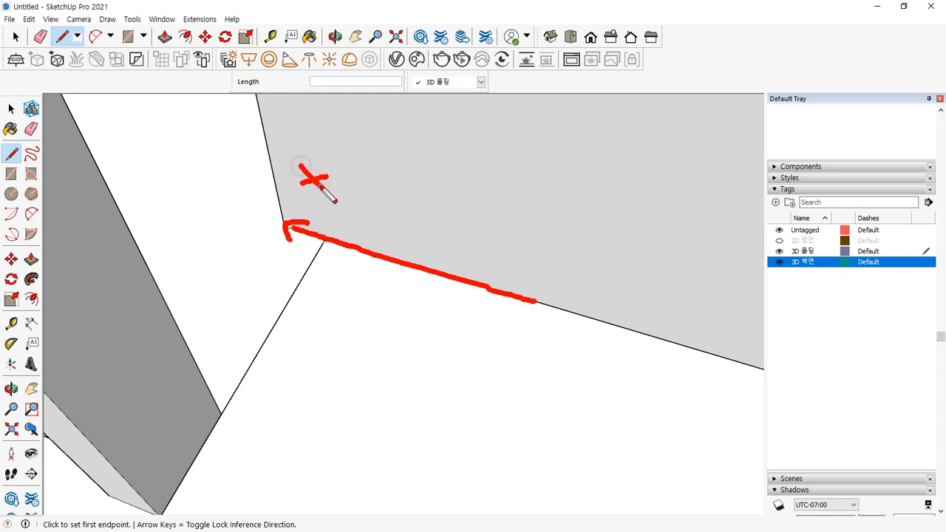
pyautogui.press('Escape')
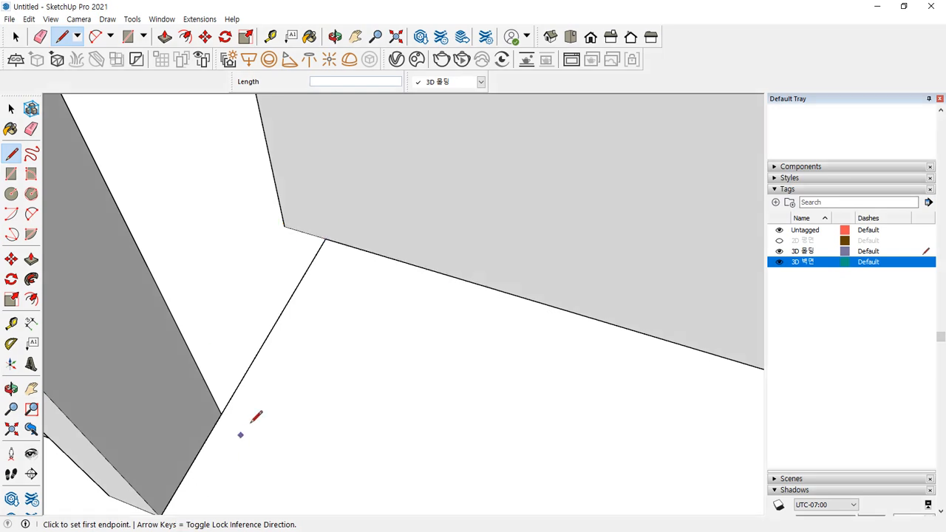
pyautogui.scroll(-5, 268, 377)
pyautogui.moveTo(275, 343)
pyautogui.keyDown('shift'); pyautogui.mouseDown(button='middle')
pyautogui.moveTo(412, 306)
pyautogui.moveTo(339, 252)
pyautogui.mouseUp(button='middle'); pyautogui.keyUp('shift')
pyautogui.press('l')
pyautogui.moveTo(203, 209)
pyautogui.mouseDown()
pyautogui.moveTo(207, 186)
pyautogui.moveTo(188, 194)
pyautogui.mouseUp()
pyautogui.moveTo(312, 155); pyautogui.dragTo(293, 128)
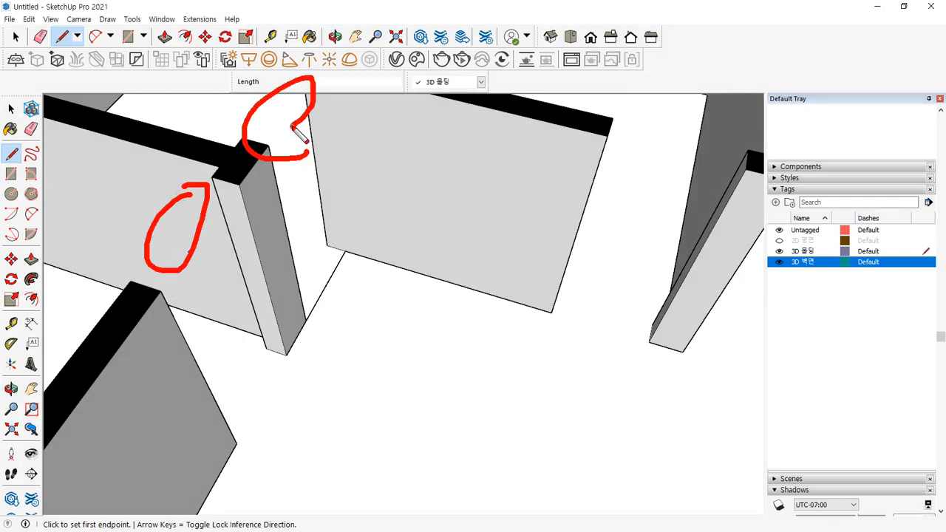
pyautogui.press('Escape')
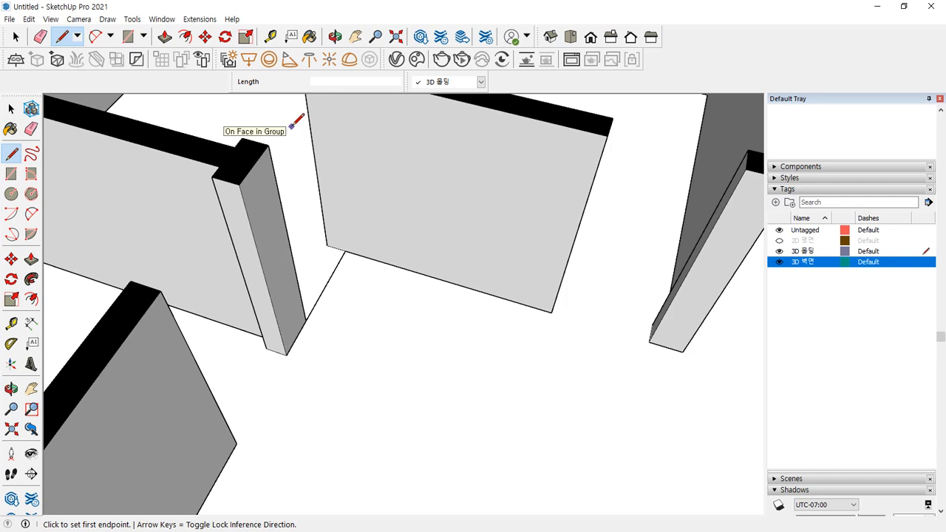
pyautogui.scroll(6, 323, 309)
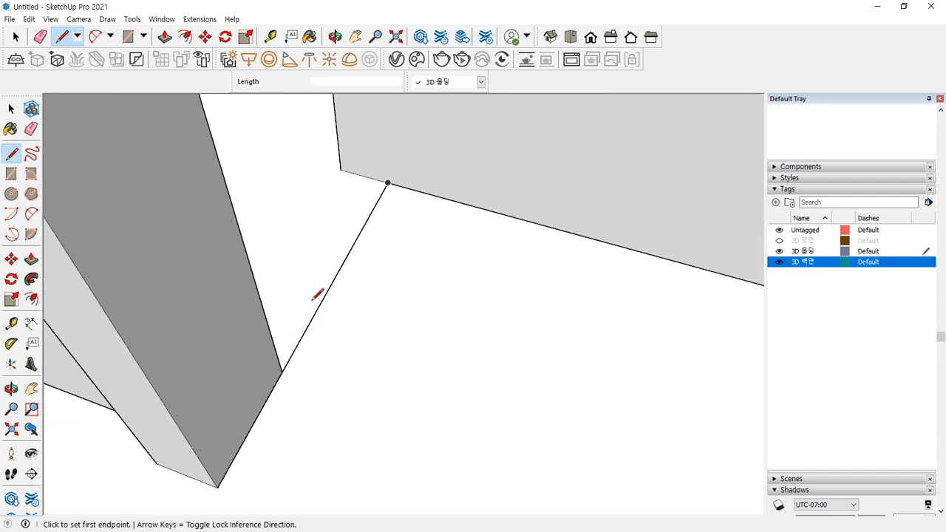
pyautogui.scroll(2, 275, 316)
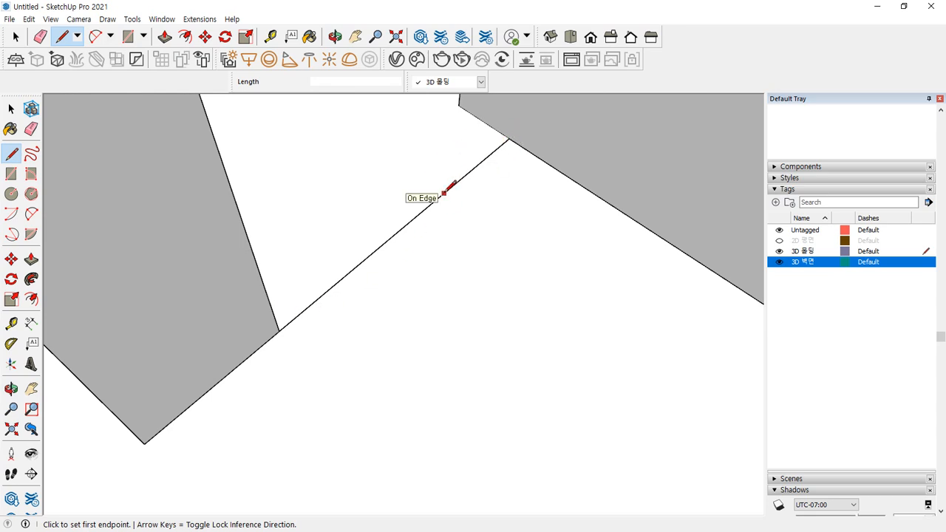
pyautogui.press('space')
pyautogui.moveTo(445, 190)
pyautogui.mouseDown()
pyautogui.moveTo(488, 218)
pyautogui.moveTo(478, 230)
pyautogui.moveTo(466, 219)
pyautogui.mouseUp()
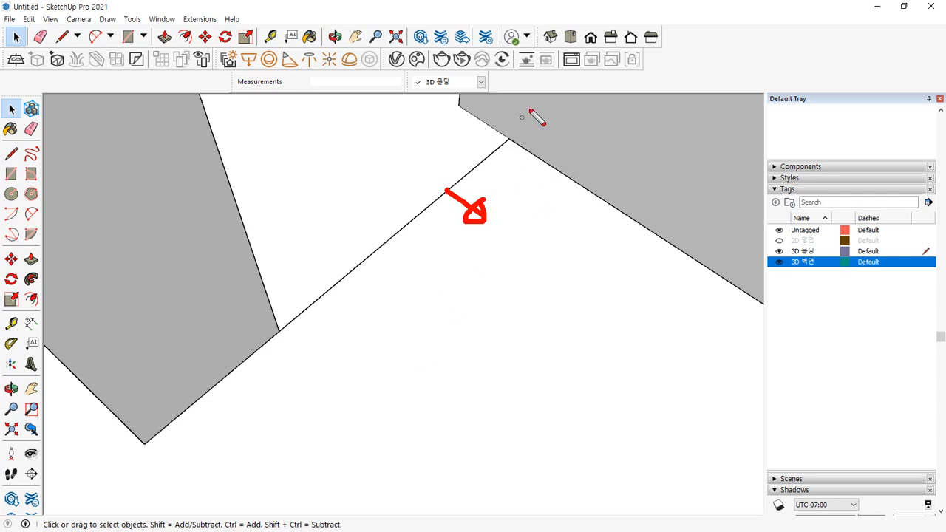
pyautogui.press('Escape')
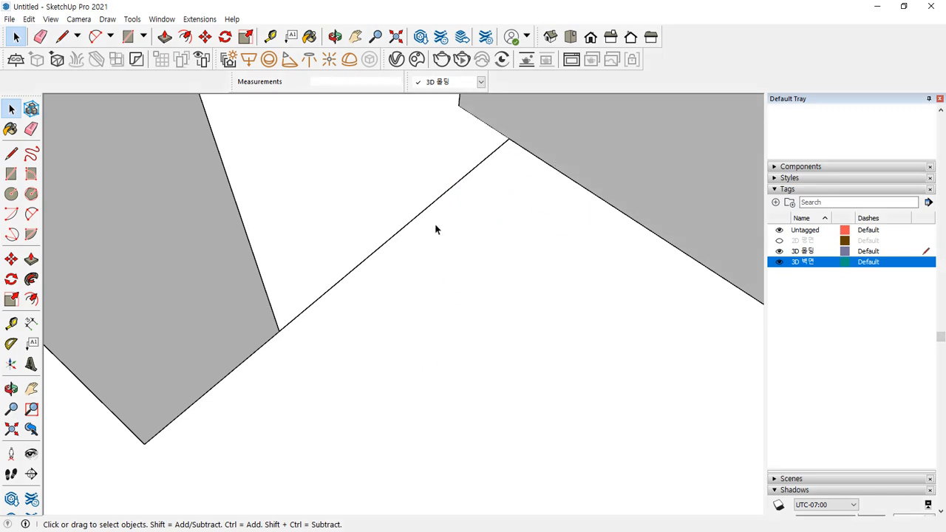
pyautogui.press('e')
pyautogui.click(446, 192)
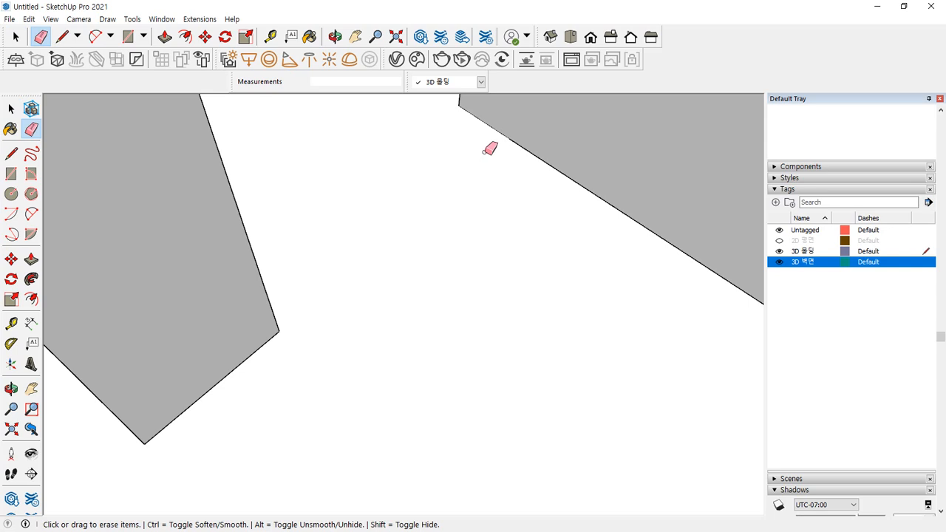
# Hide the 3D 벽면 walls and zoom in on the end of a room's wall outline
pyautogui.click(778, 263)
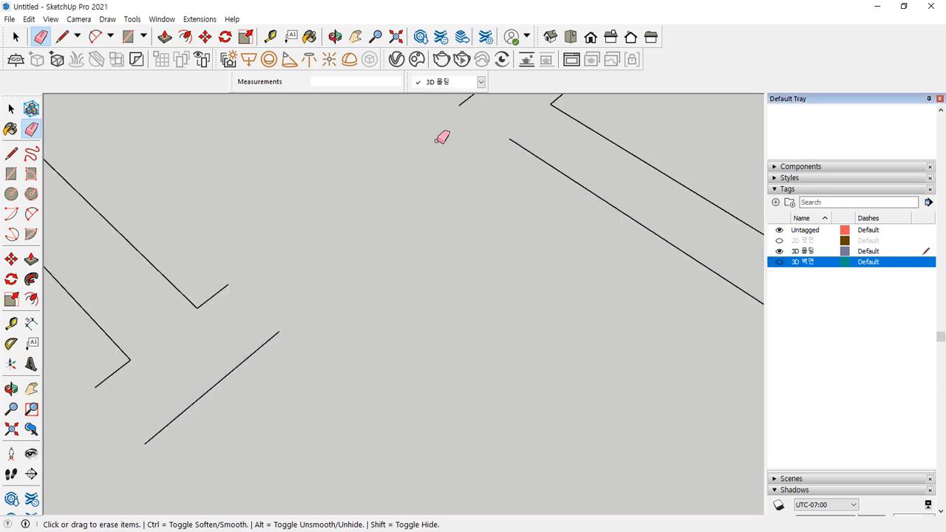
pyautogui.scroll(-5, 499, 252)
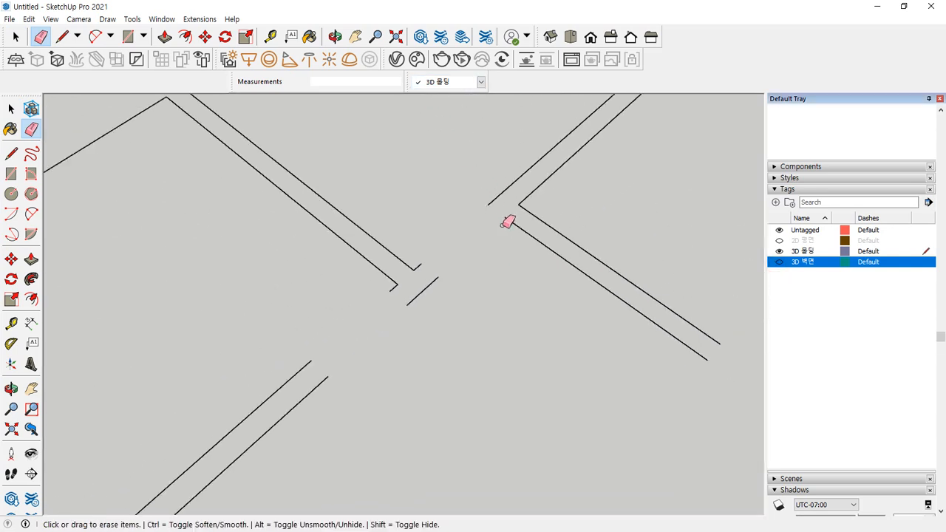
pyautogui.moveTo(499, 244); pyautogui.dragTo(340, 279, button='middle')
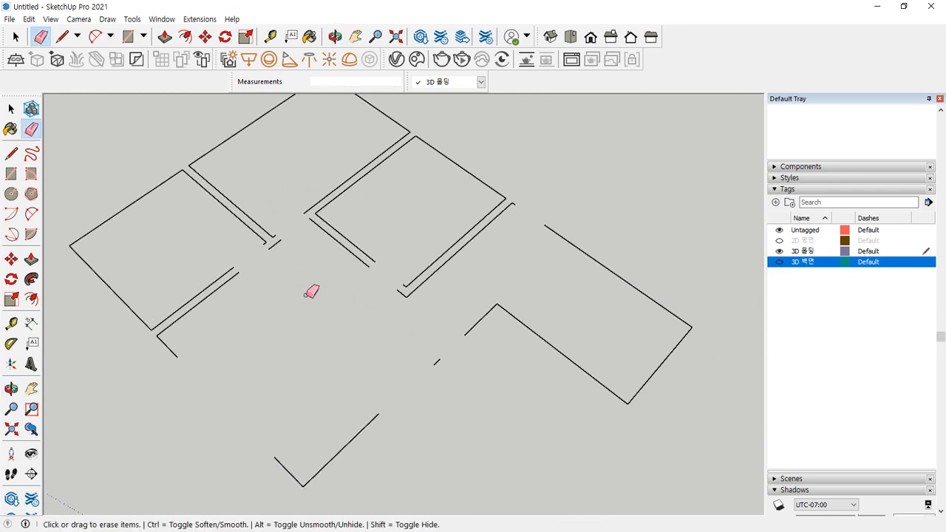
pyautogui.press('ctrl')
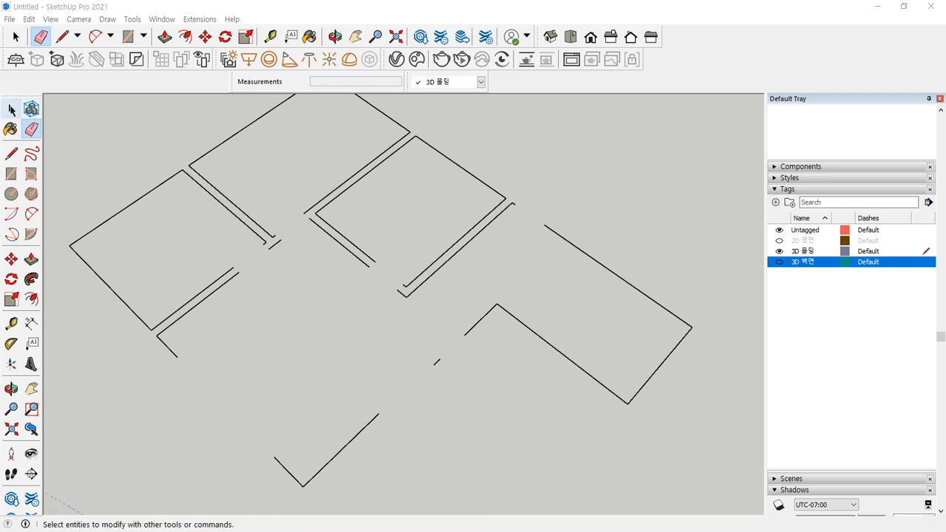
pyautogui.click(12, 108)
pyautogui.moveTo(278, 273); pyautogui.dragTo(259, 270, button='middle')
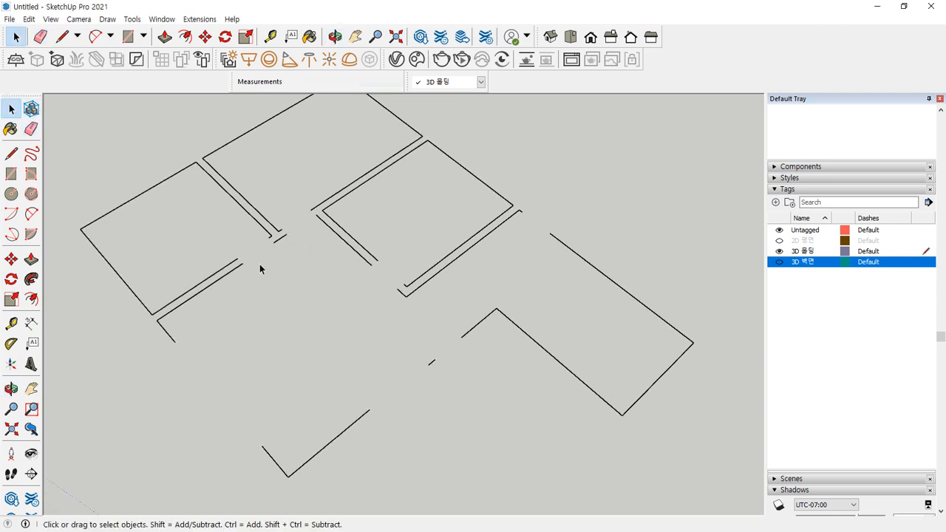
pyautogui.scroll(6, 261, 269)
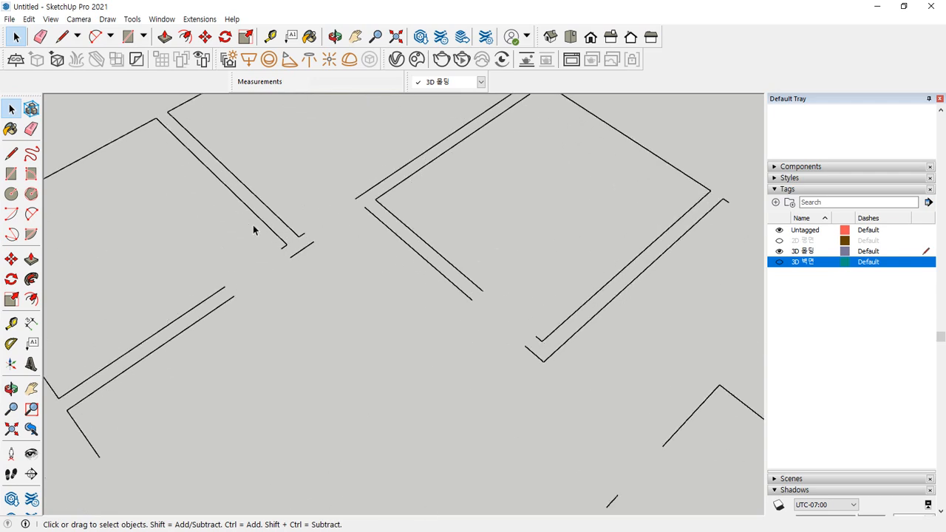
pyautogui.moveTo(260, 264); pyautogui.dragTo(232, 341, button='middle')
pyautogui.scroll(3, 232, 341)
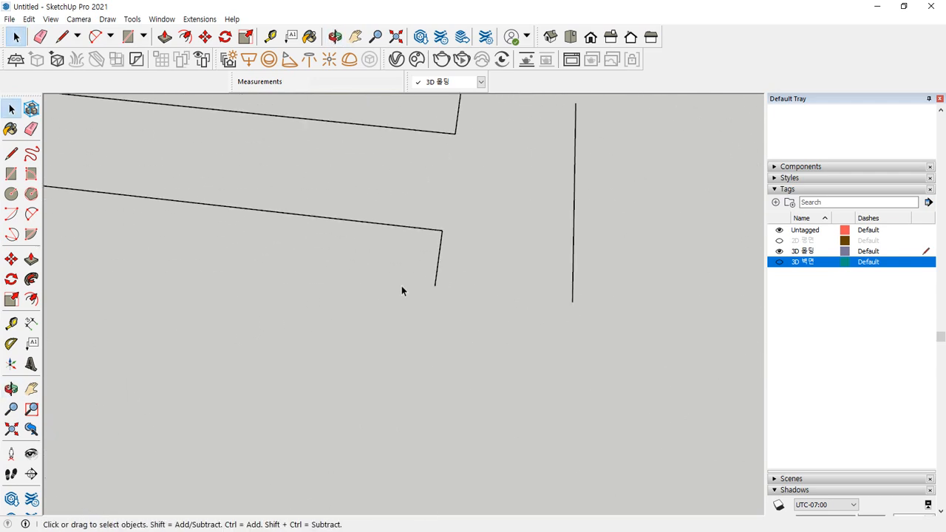
# Start a rectangle at the wall endpoint, locked to a vertical plane
pyautogui.press('r')
pyautogui.click(434, 285)
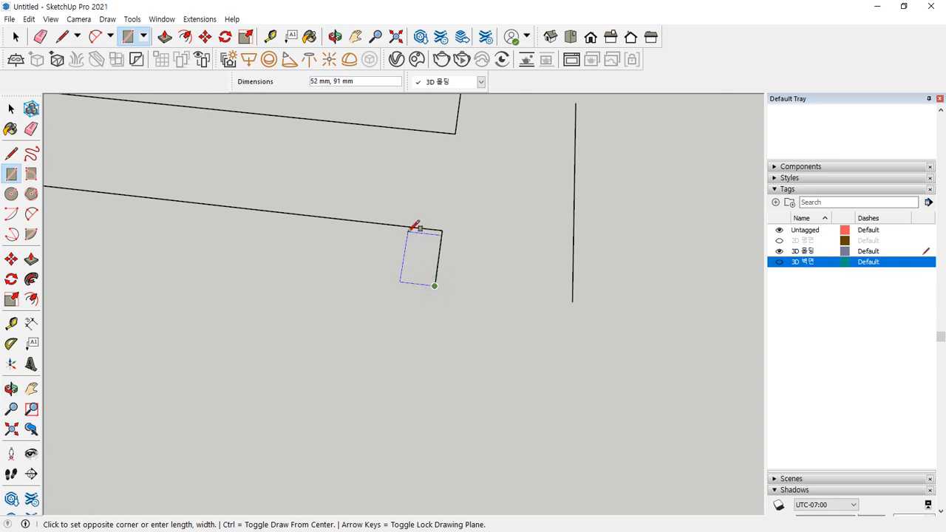
pyautogui.press('Right')
pyautogui.press('Left')
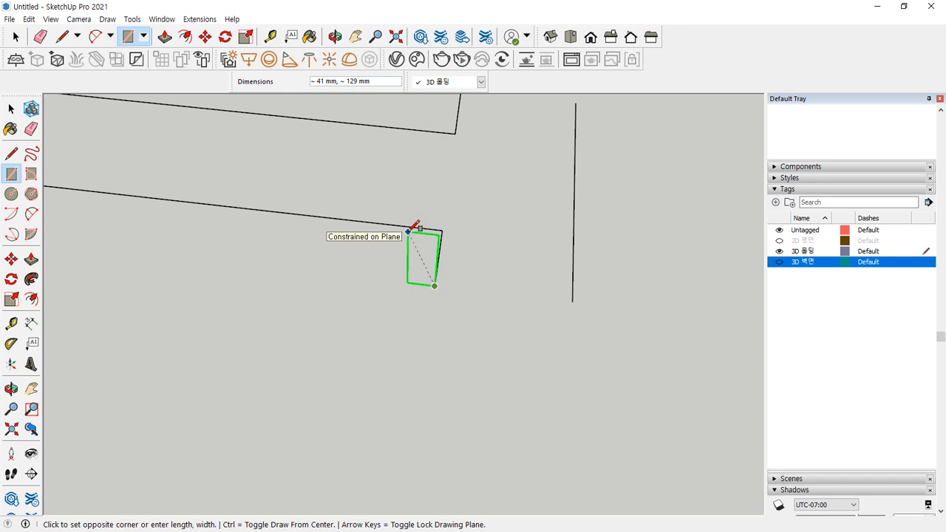
# Commit the rectangle as an upright 10 by 100 baseboard profile
pyautogui.moveTo(477, 192); pyautogui.dragTo(340, 197, button='middle')
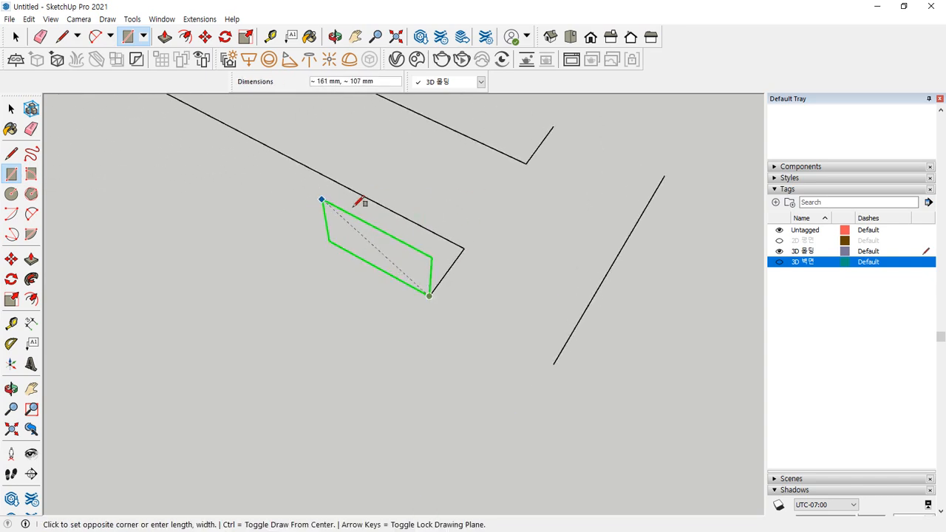
pyautogui.moveTo(427, 287)
pyautogui.mouseDown()
pyautogui.moveTo(458, 253)
pyautogui.moveTo(334, 174)
pyautogui.moveTo(321, 185)
pyautogui.mouseUp()
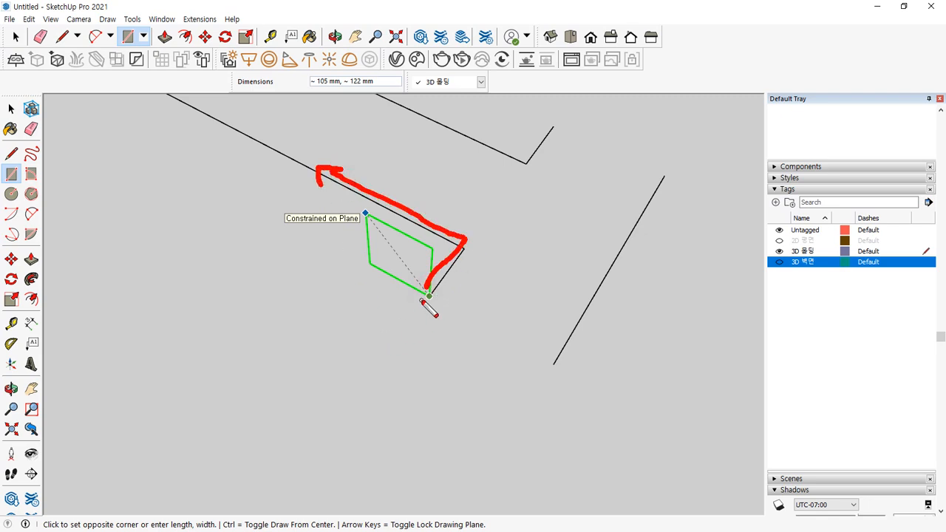
pyautogui.moveTo(421, 302)
pyautogui.mouseDown()
pyautogui.moveTo(394, 295)
pyautogui.moveTo(379, 181)
pyautogui.moveTo(370, 182)
pyautogui.moveTo(391, 183)
pyautogui.mouseUp()
pyautogui.moveTo(430, 303)
pyautogui.mouseDown()
pyautogui.moveTo(403, 292)
pyautogui.moveTo(393, 342)
pyautogui.moveTo(411, 340)
pyautogui.moveTo(404, 332)
pyautogui.mouseUp()
pyautogui.moveTo(387, 283); pyautogui.dragTo(386, 198)
pyautogui.moveTo(386, 199)
pyautogui.mouseDown()
pyautogui.moveTo(368, 207)
pyautogui.moveTo(400, 207)
pyautogui.mouseUp()
pyautogui.moveTo(331, 195)
pyautogui.mouseDown()
pyautogui.moveTo(334, 213)
pyautogui.moveTo(343, 205)
pyautogui.mouseUp()
pyautogui.moveTo(353, 201); pyautogui.dragTo(354, 203)
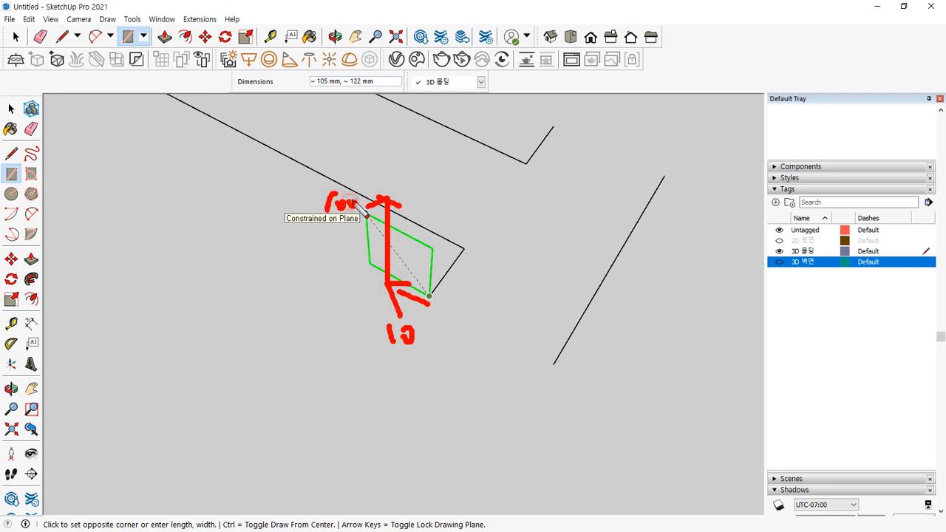
pyautogui.press('Escape')
pyautogui.press('ctrl')
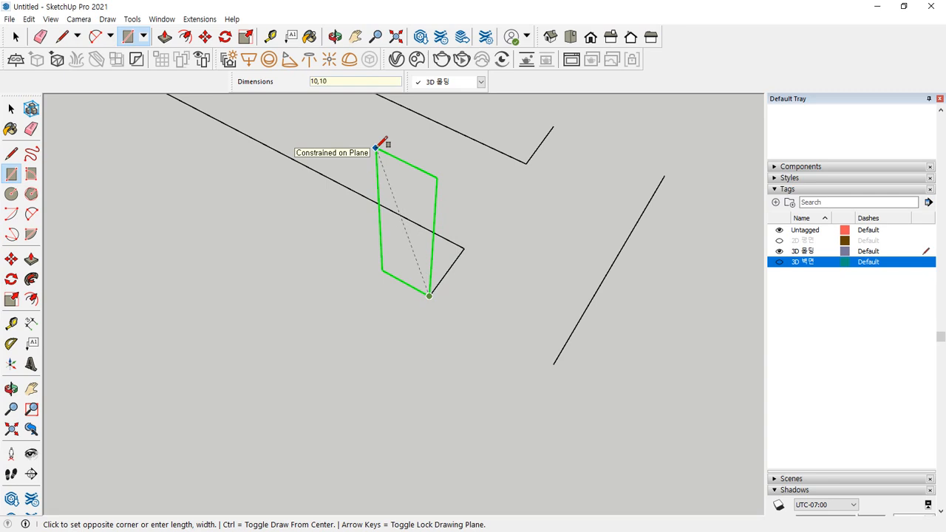
pyautogui.write('0')
pyautogui.press('Return')
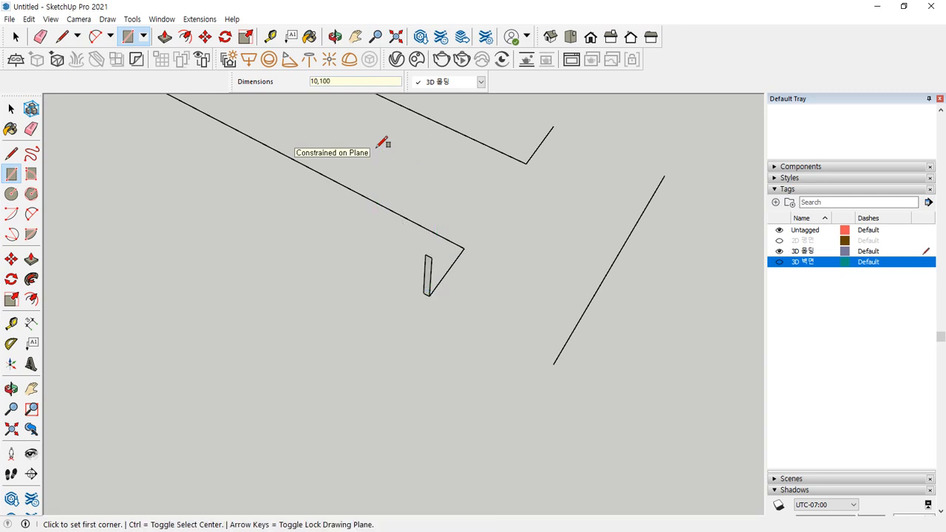
# Sweep the 10 by 100 profile along the selected room outline with Follow Me
pyautogui.press('space')
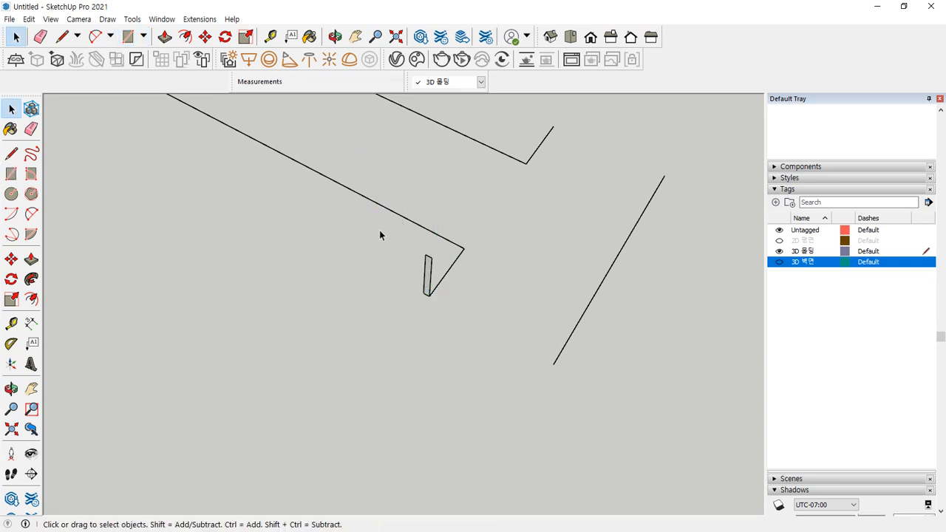
pyautogui.keyDown('shift'); pyautogui.moveTo(477, 277); pyautogui.dragTo(544, 231, button='middle'); pyautogui.keyUp('shift')
pyautogui.scroll(-4, 312, 231)
pyautogui.keyDown('ctrl'); pyautogui.moveTo(115, 221); pyautogui.dragTo(85, 332); pyautogui.keyUp('ctrl')
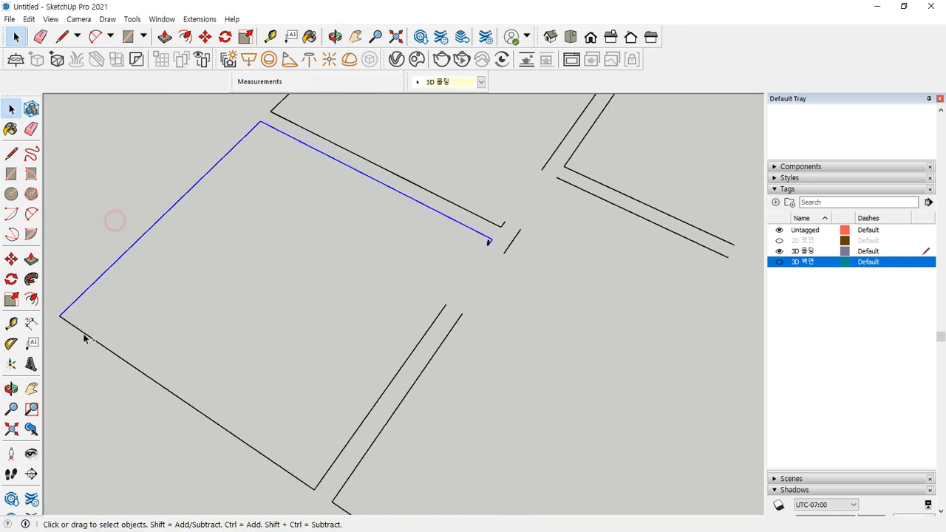
pyautogui.keyDown('ctrl'); pyautogui.click(315, 492); pyautogui.keyUp('ctrl')
pyautogui.keyDown('ctrl'); pyautogui.click(418, 339); pyautogui.keyUp('ctrl')
pyautogui.scroll(6, 462, 248)
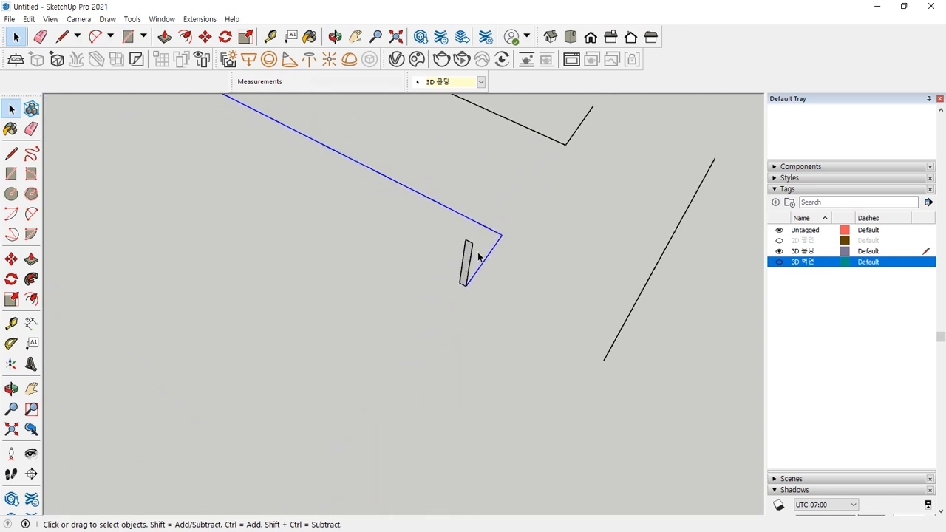
pyautogui.click(31, 279)
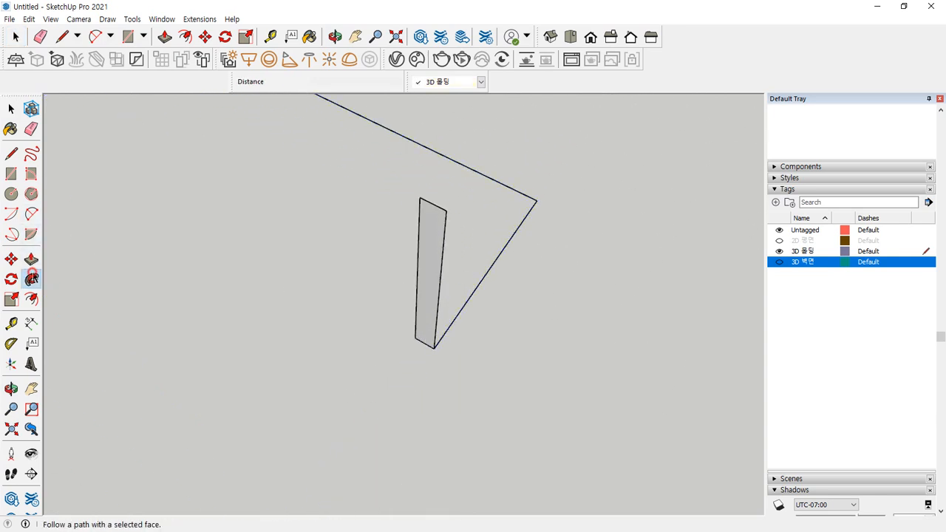
pyautogui.click(433, 235)
pyautogui.scroll(-6, 422, 239)
pyautogui.keyDown('shift'); pyautogui.moveTo(418, 239); pyautogui.dragTo(652, 297, button='middle'); pyautogui.keyUp('shift')
pyautogui.scroll(-2, 637, 291)
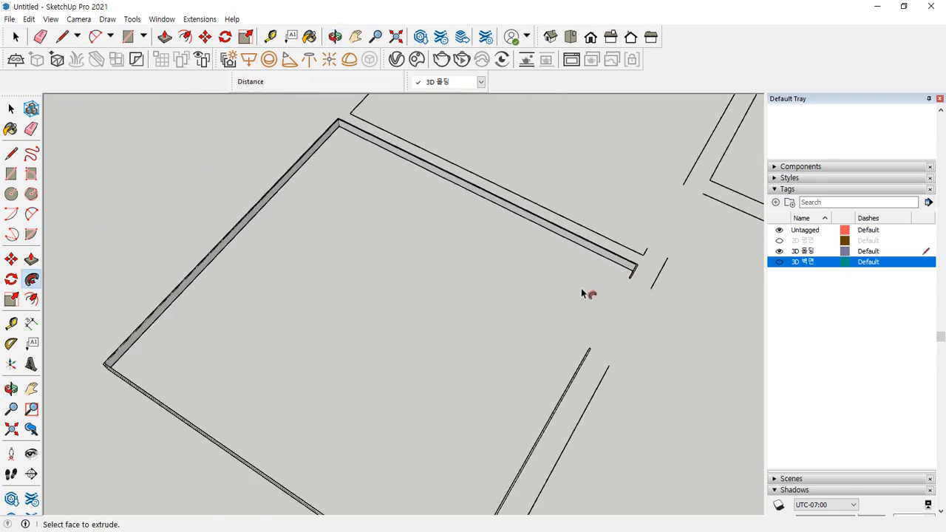
# Select the whole baseboard and reverse its faces
pyautogui.press('space')
pyautogui.tripleClick(601, 253)
pyautogui.rightClick(601, 254)
pyautogui.press('r')
pyautogui.scroll(4, 588, 297)
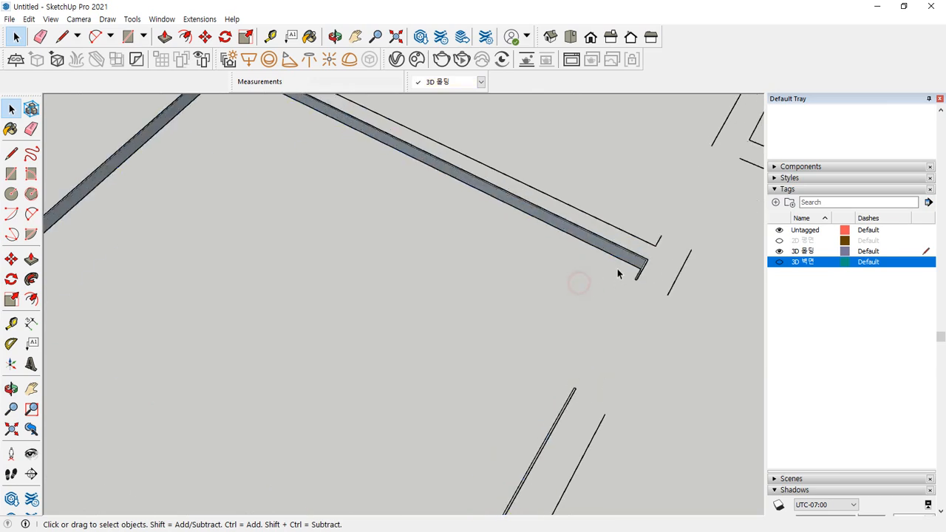
pyautogui.moveTo(663, 266); pyautogui.dragTo(310, 111, button='middle')
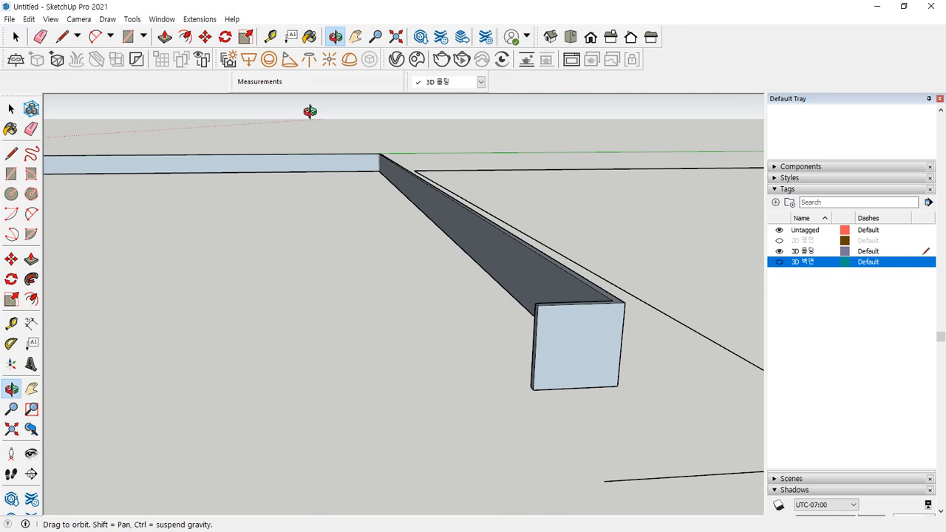
pyautogui.tripleClick(454, 222)
# Make the selected swept baseboard molding into a group
pyautogui.rightClick(457, 220)
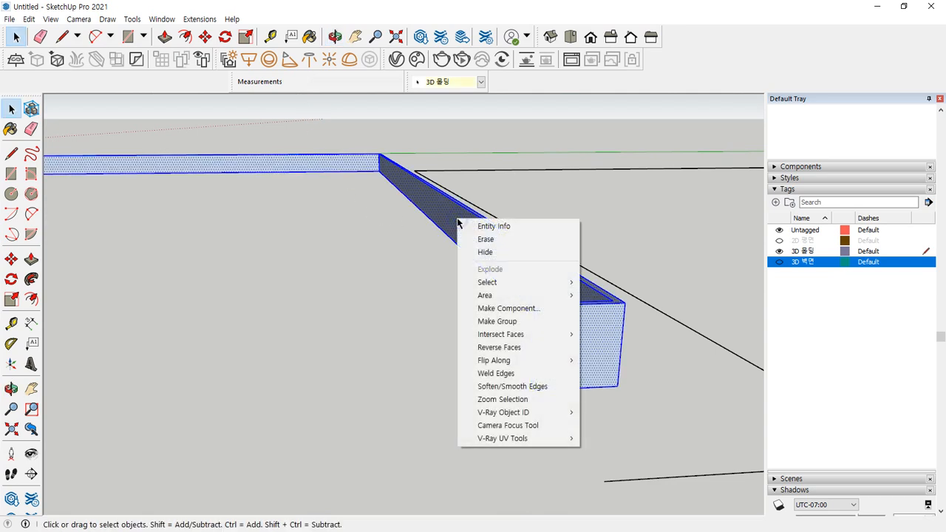
pyautogui.click(490, 321)
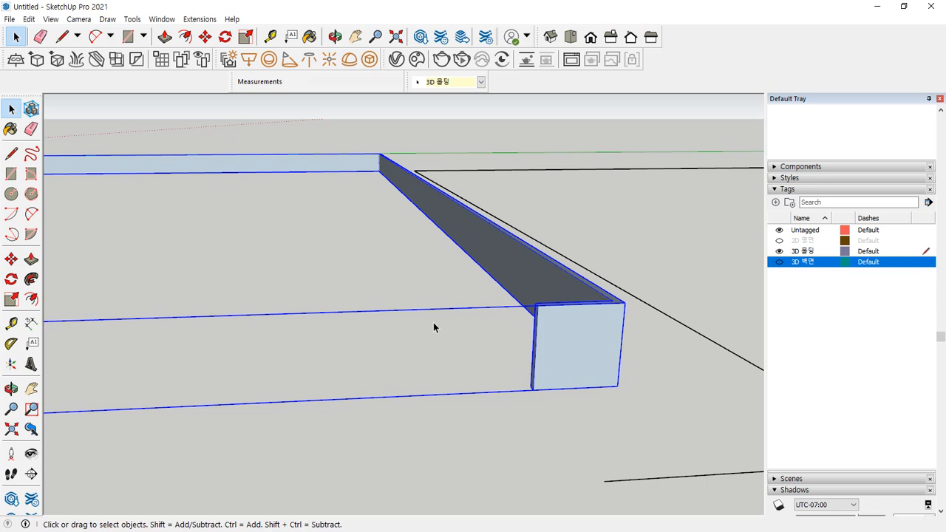
pyautogui.moveTo(433, 328); pyautogui.dragTo(657, 399, button='middle')
# Draw a 10 by 100 upright profile rectangle at the next room's wall-line endpoint
pyautogui.keyDown('shift'); pyautogui.moveTo(658, 399); pyautogui.dragTo(395, 302, button='middle'); pyautogui.keyUp('shift')
pyautogui.scroll(3, 558, 304)
pyautogui.scroll(5, 617, 271)
pyautogui.press('r')
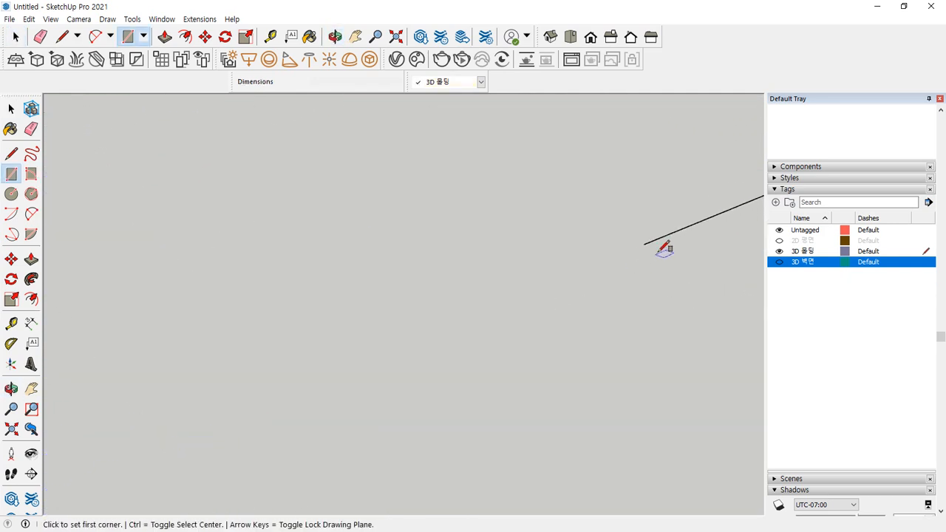
pyautogui.click(643, 244)
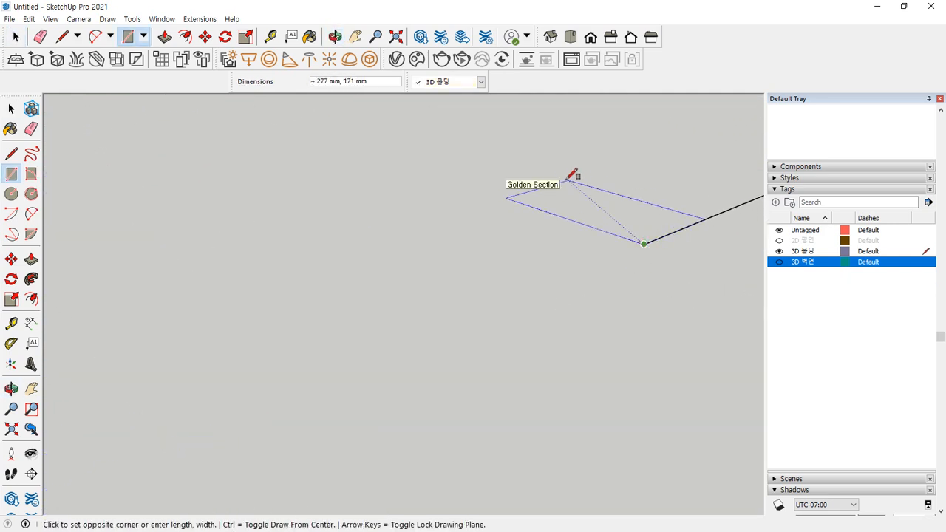
pyautogui.press('Right')
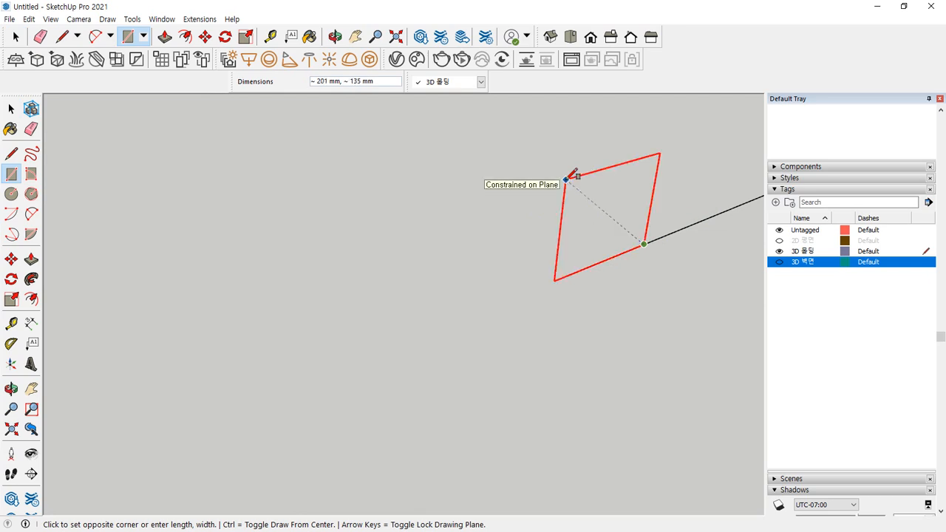
pyautogui.press('Left')
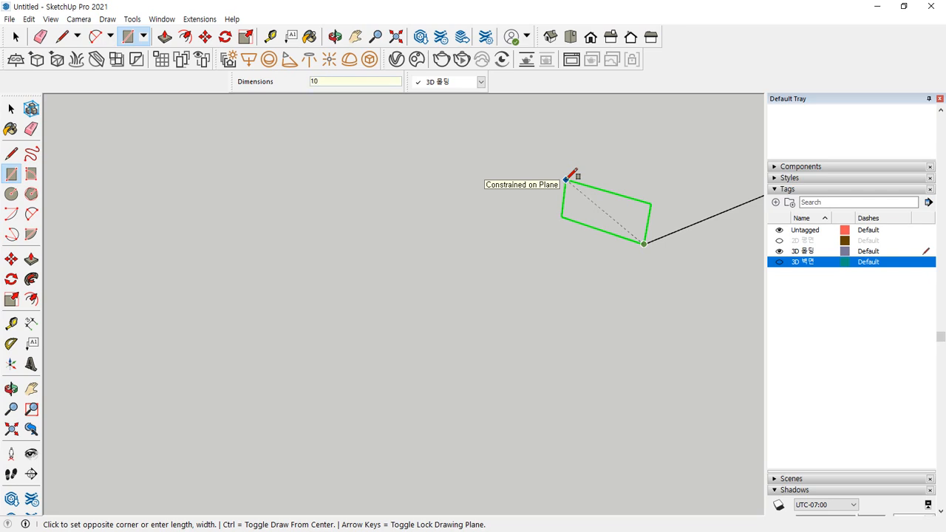
pyautogui.press('Return')
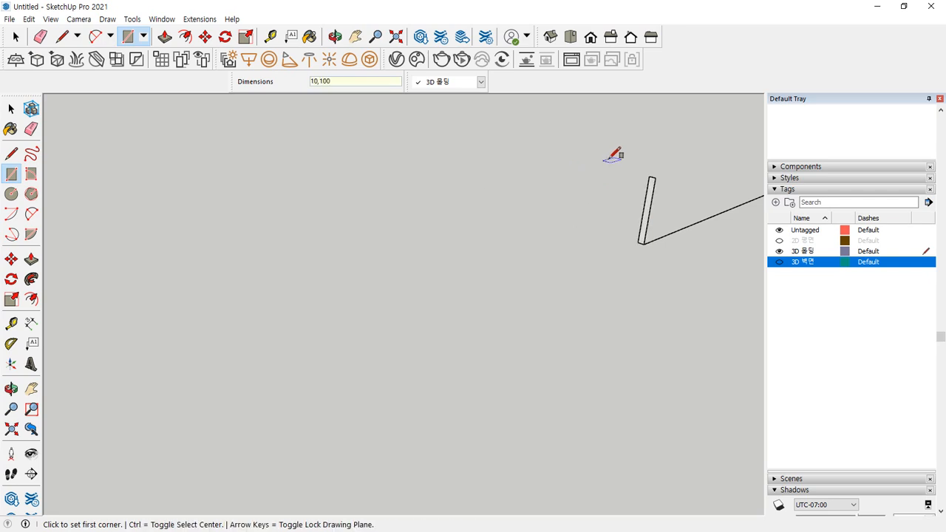
pyautogui.scroll(-5, 606, 161)
# Sweep the new profile along the neighbouring room's outline with Follow Me
pyautogui.press('space')
pyautogui.moveTo(666, 177); pyautogui.dragTo(477, 309, button='middle')
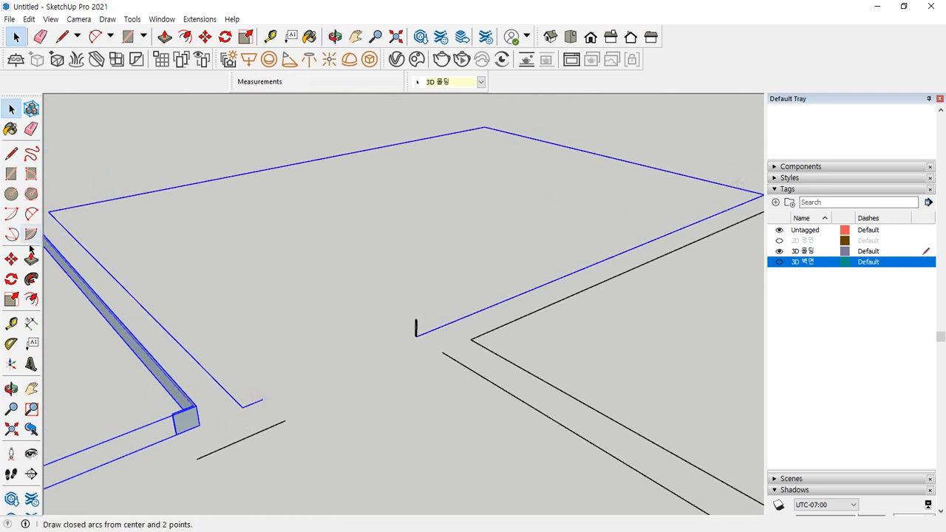
pyautogui.click(32, 281)
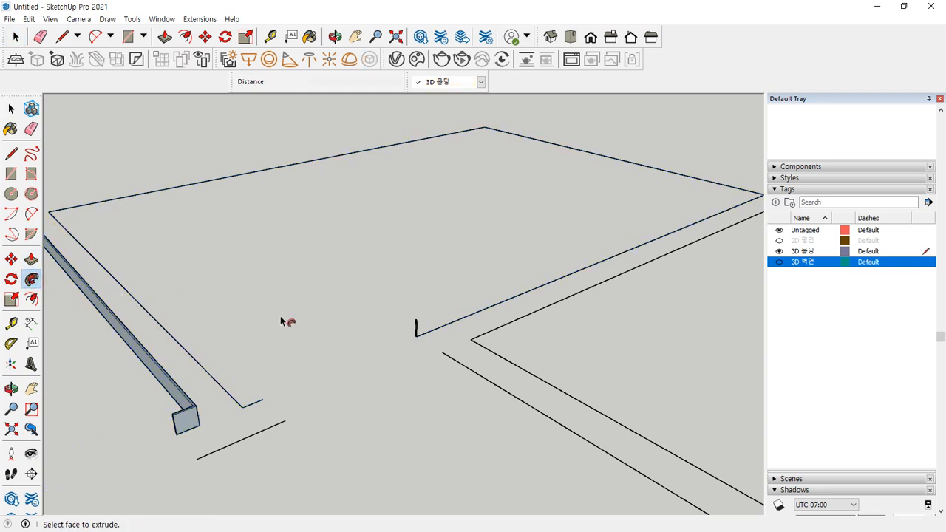
pyautogui.scroll(5, 416, 330)
pyautogui.click(417, 330)
pyautogui.scroll(-4, 411, 329)
pyautogui.scroll(-3, 411, 329)
pyautogui.press('space')
pyautogui.moveTo(416, 328); pyautogui.dragTo(287, 311, button='middle')
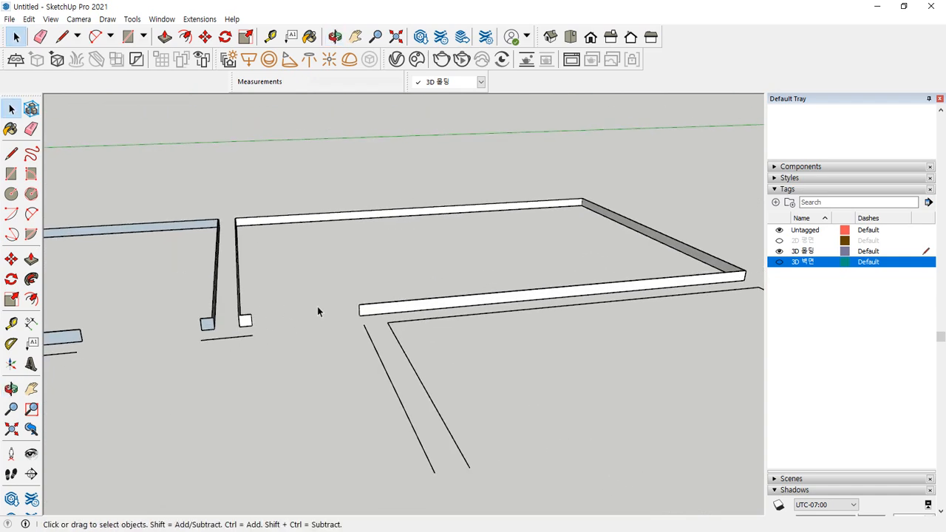
# Reverse the second baseboard's faces and make it a group
pyautogui.tripleClick(376, 313)
pyautogui.rightClick(376, 312)
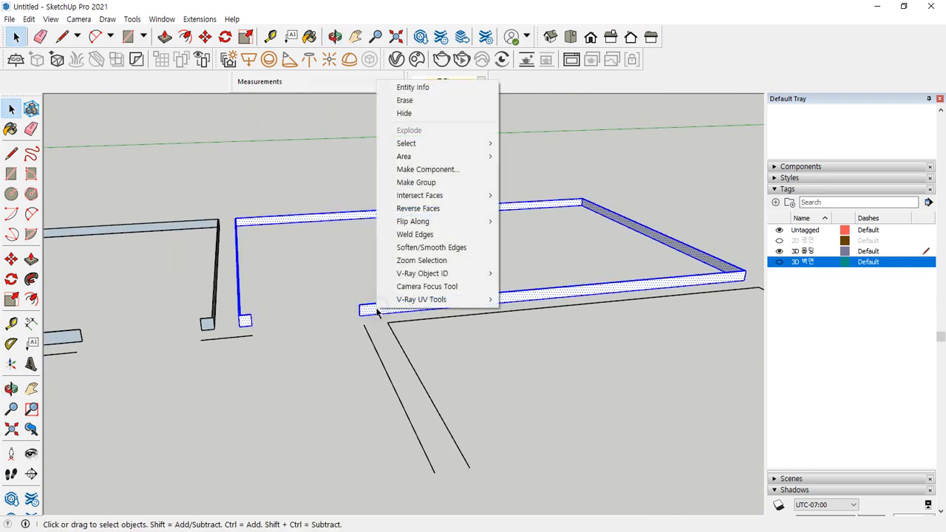
pyautogui.click(424, 210)
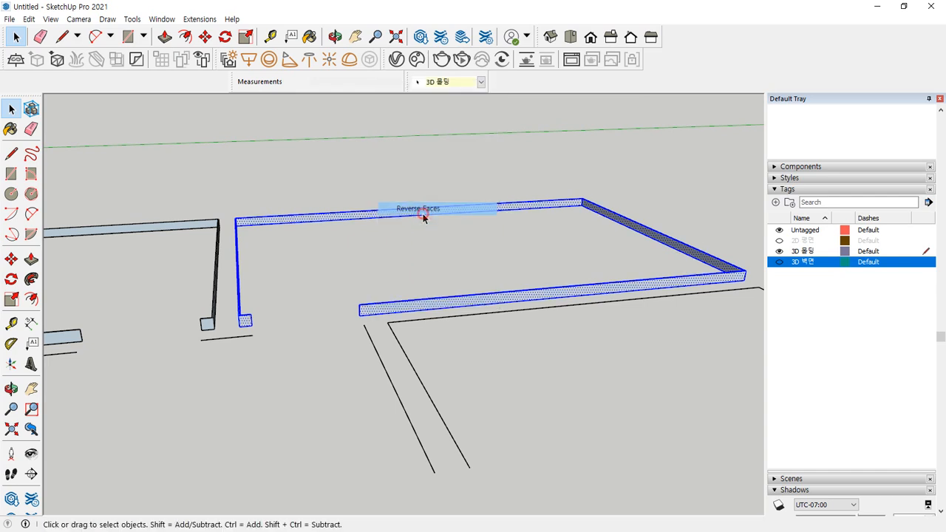
pyautogui.rightClick(383, 310)
pyautogui.click(444, 178)
pyautogui.click(319, 261)
# Show the 3D 벽면 walls to check the baseboards, then hide them again
pyautogui.moveTo(367, 287); pyautogui.dragTo(163, 306, button='middle')
pyautogui.scroll(1, 332, 252)
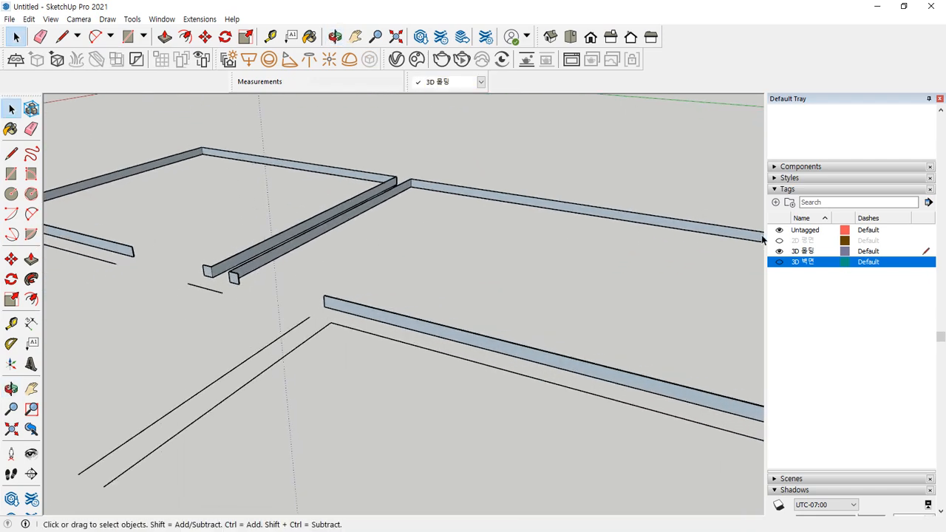
pyautogui.click(778, 261)
pyautogui.scroll(-8, 333, 247)
pyautogui.moveTo(333, 247); pyautogui.dragTo(313, 391, button='middle')
pyautogui.scroll(6, 339, 272)
pyautogui.scroll(3, 338, 272)
pyautogui.moveTo(355, 288); pyautogui.dragTo(355, 335, button='middle')
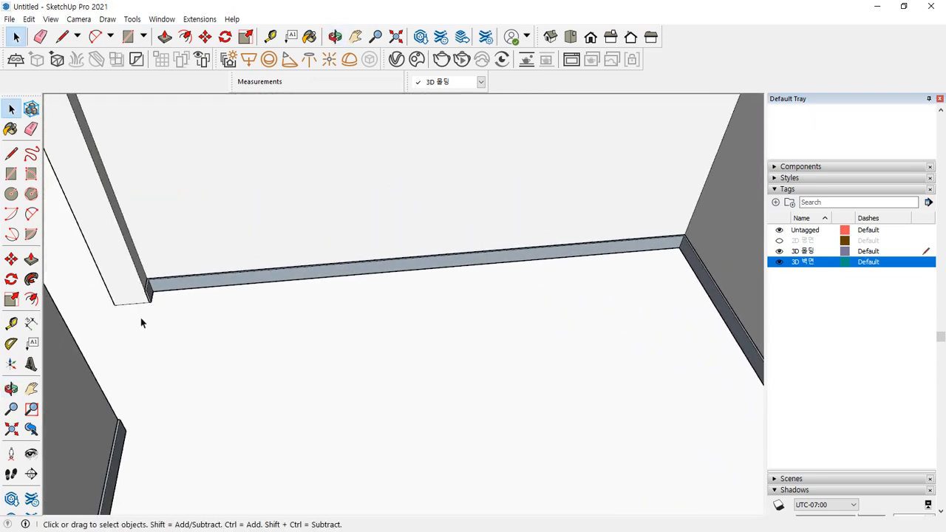
pyautogui.scroll(1, 142, 322)
pyautogui.moveTo(194, 325); pyautogui.dragTo(769, 298, button='middle')
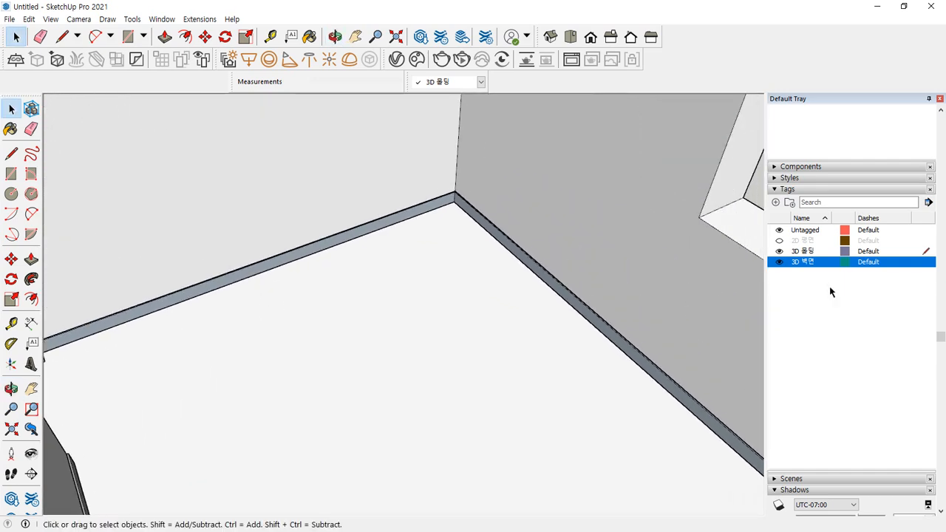
pyautogui.click(779, 263)
pyautogui.scroll(-3, 454, 308)
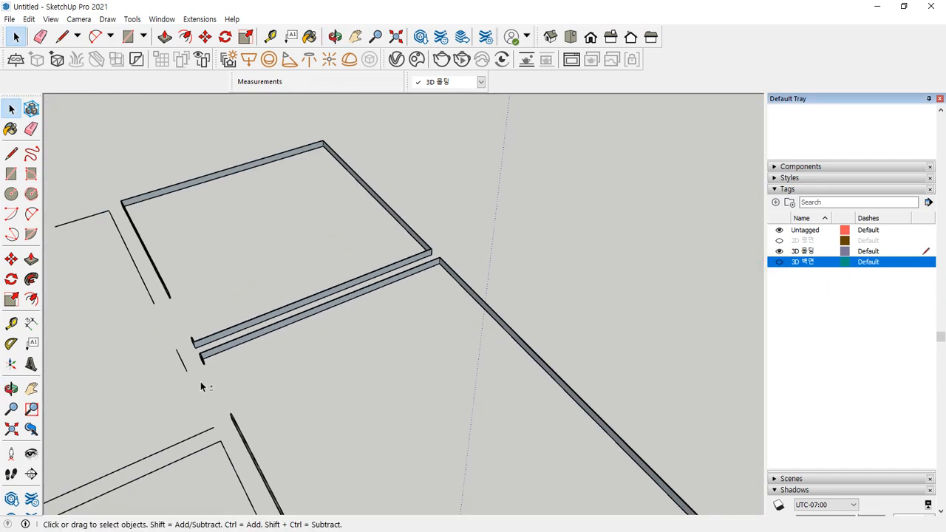
pyautogui.scroll(2, 454, 308)
pyautogui.scroll(4, 399, 266)
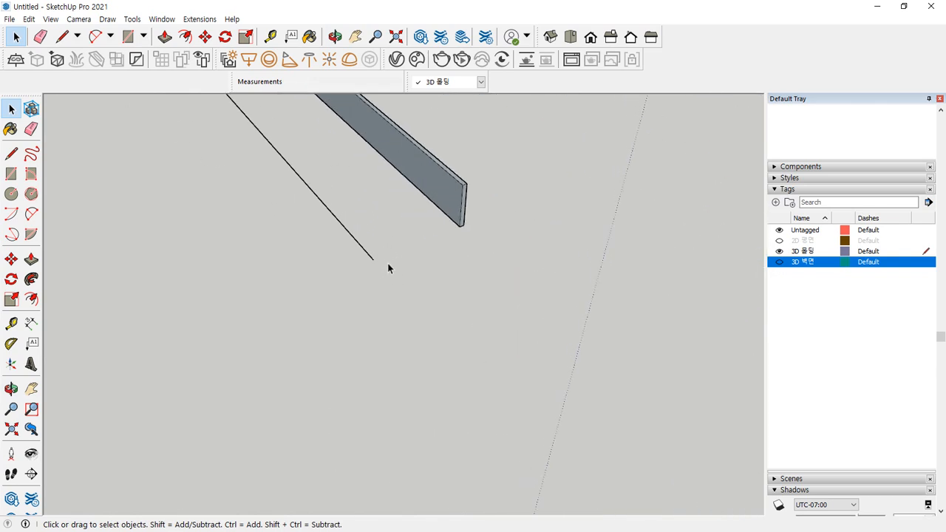
# Draw a 10 by 100 mm upright rectangle at the wall line's end
pyautogui.press('r')
pyautogui.click(373, 259)
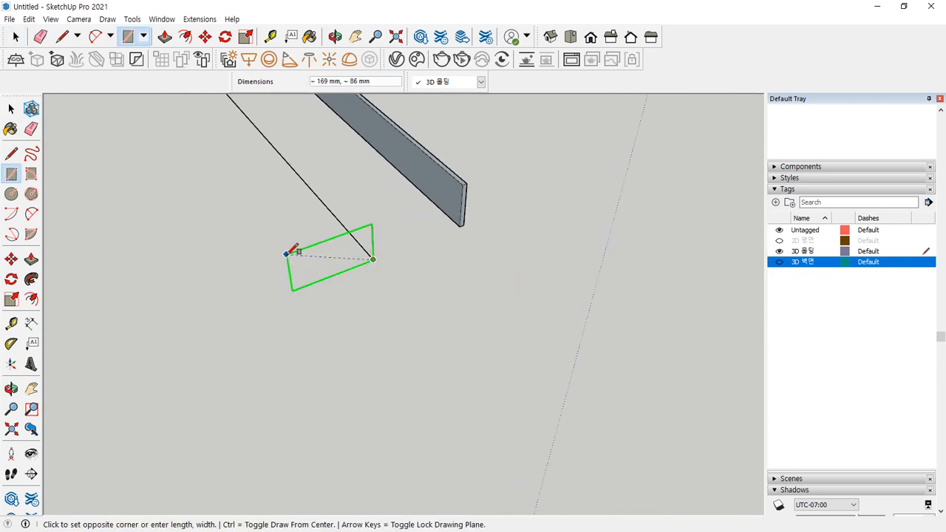
pyautogui.write('10,100')
pyautogui.press('Return')
pyautogui.scroll(-4, 290, 239)
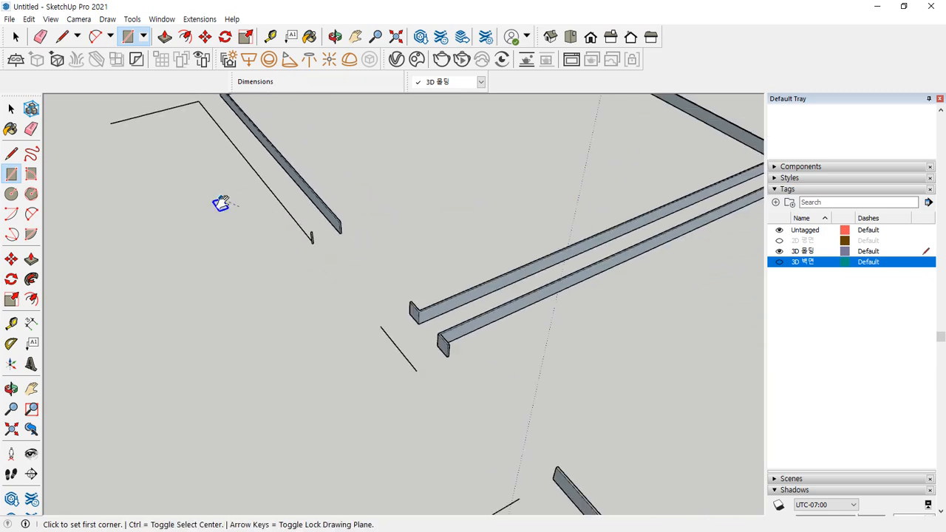
pyautogui.scroll(2, 250, 216)
pyautogui.press('space')
pyautogui.moveTo(357, 292); pyautogui.dragTo(238, 270, button='middle')
# Copy the profile rectangle to two more wall-line endpoints using Move with Ctrl
pyautogui.press('m')
pyautogui.click(399, 255)
pyautogui.press('ctrl')
pyautogui.moveTo(343, 306); pyautogui.dragTo(362, 239, button='middle')
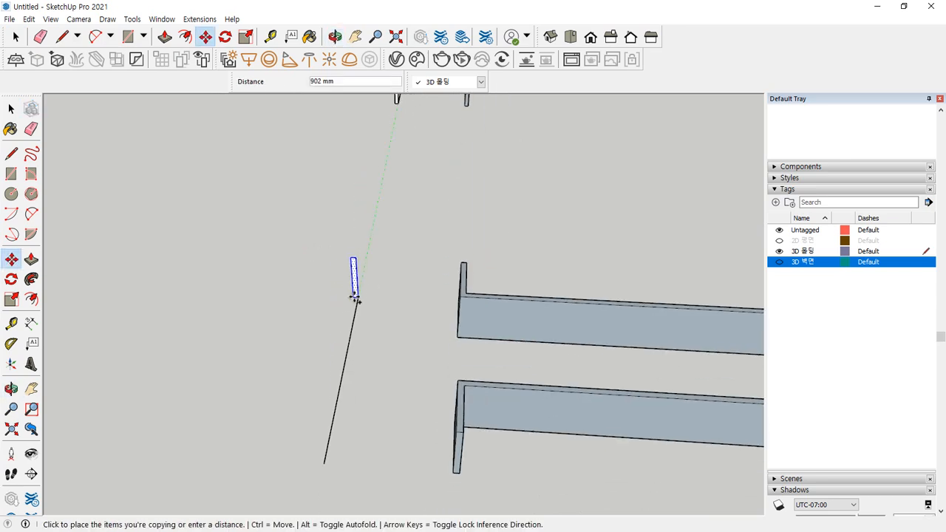
pyautogui.moveTo(359, 303); pyautogui.dragTo(305, 271, button='middle')
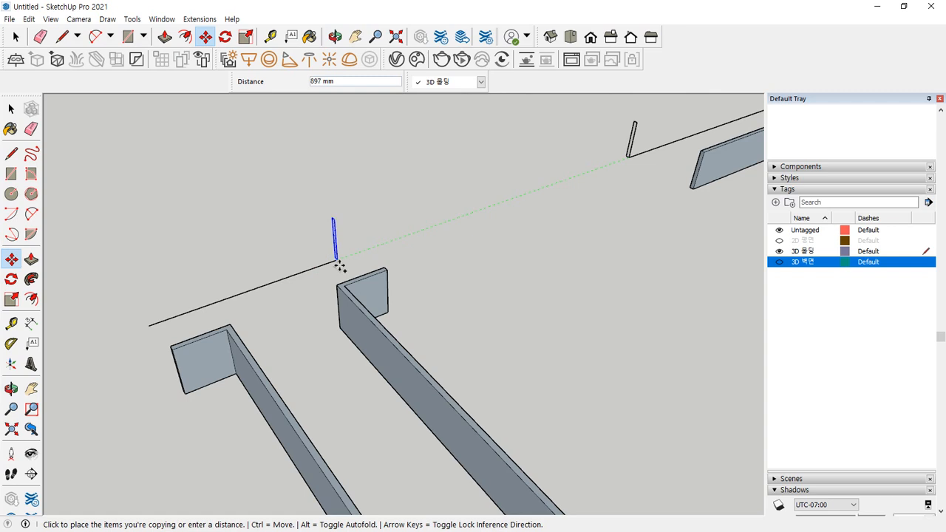
pyautogui.scroll(5, 337, 260)
pyautogui.click(348, 233)
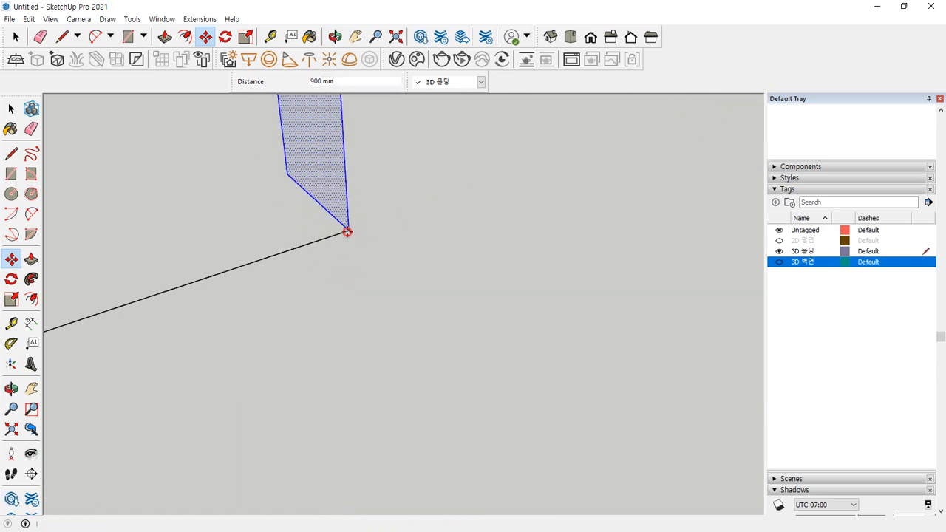
pyautogui.scroll(-4, 242, 293)
pyautogui.click(244, 290)
pyautogui.press('ctrl')
pyautogui.scroll(-6, 160, 295)
pyautogui.keyDown('shift'); pyautogui.moveTo(156, 275); pyautogui.dragTo(465, 267, button='middle'); pyautogui.keyUp('shift')
pyautogui.scroll(-2, 250, 320)
pyautogui.moveTo(191, 220); pyautogui.dragTo(408, 340, button='middle')
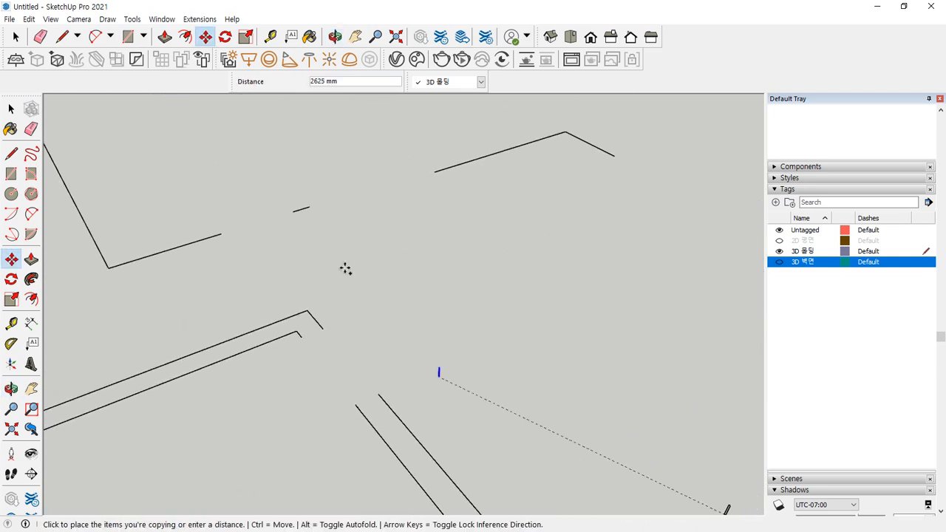
pyautogui.keyDown('shift'); pyautogui.moveTo(469, 192); pyautogui.dragTo(338, 260, button='middle'); pyautogui.keyUp('shift')
pyautogui.scroll(2, 261, 246)
pyautogui.scroll(3, 334, 242)
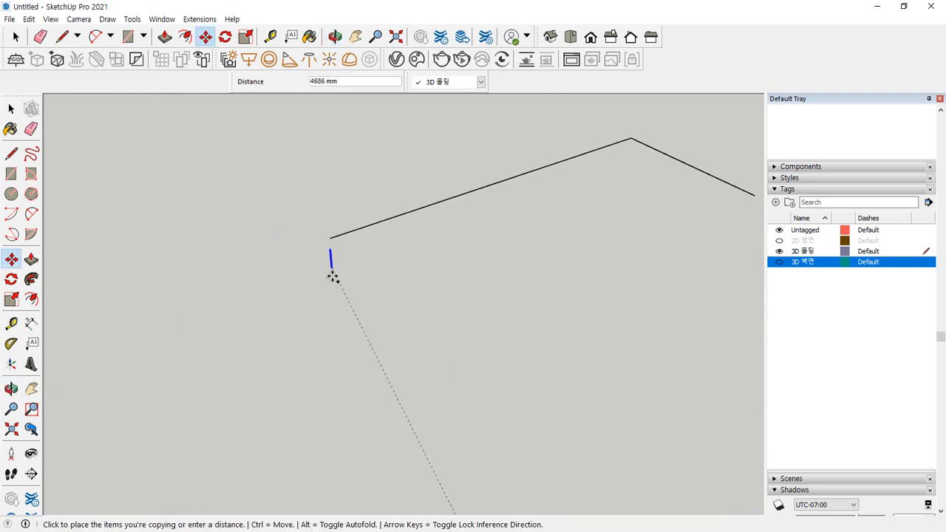
pyautogui.click(343, 280)
pyautogui.scroll(6, 339, 280)
# Reposition one profile at a line endpoint and copy it to two further wall ends
pyautogui.click(408, 267)
pyautogui.keyDown('shift'); pyautogui.moveTo(360, 223); pyautogui.dragTo(471, 428, button='middle'); pyautogui.keyUp('shift')
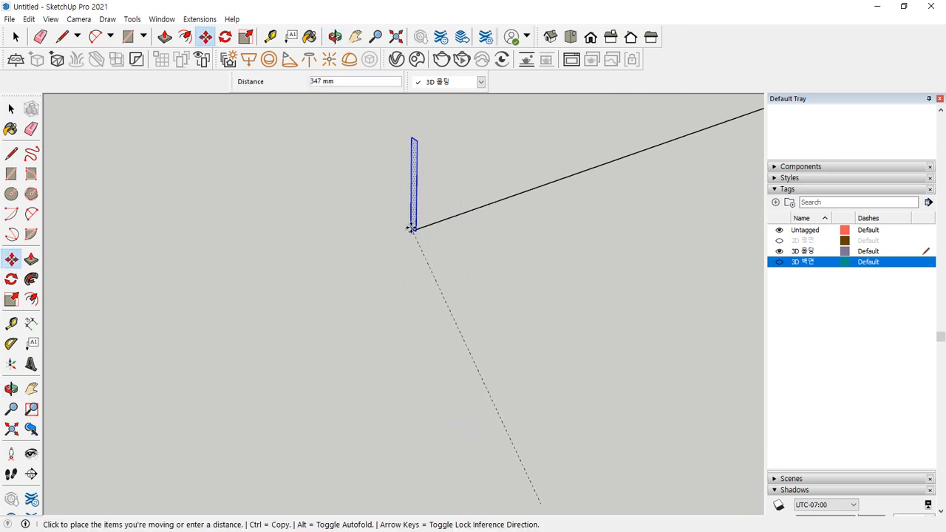
pyautogui.moveTo(404, 232); pyautogui.dragTo(427, 264, button='middle')
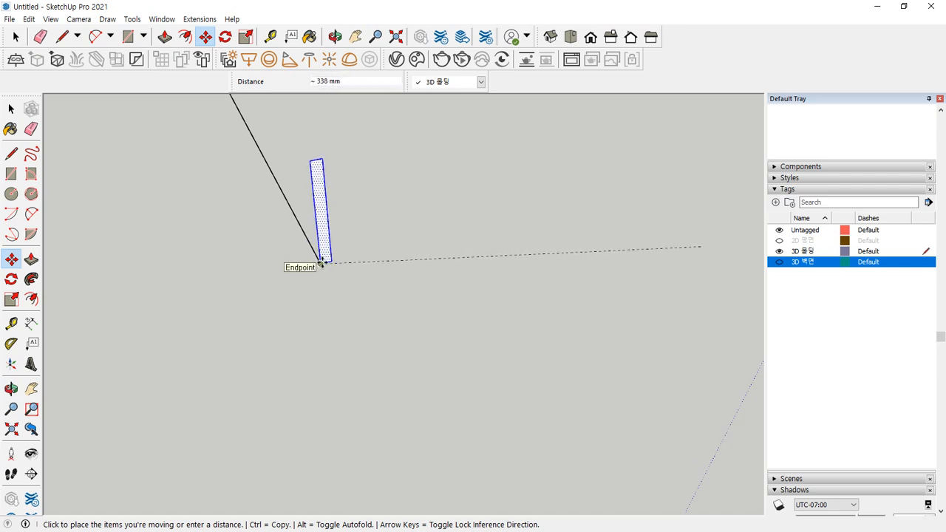
pyautogui.click(321, 264)
pyautogui.click(322, 265)
pyautogui.press('ctrl')
pyautogui.scroll(-3, 361, 320)
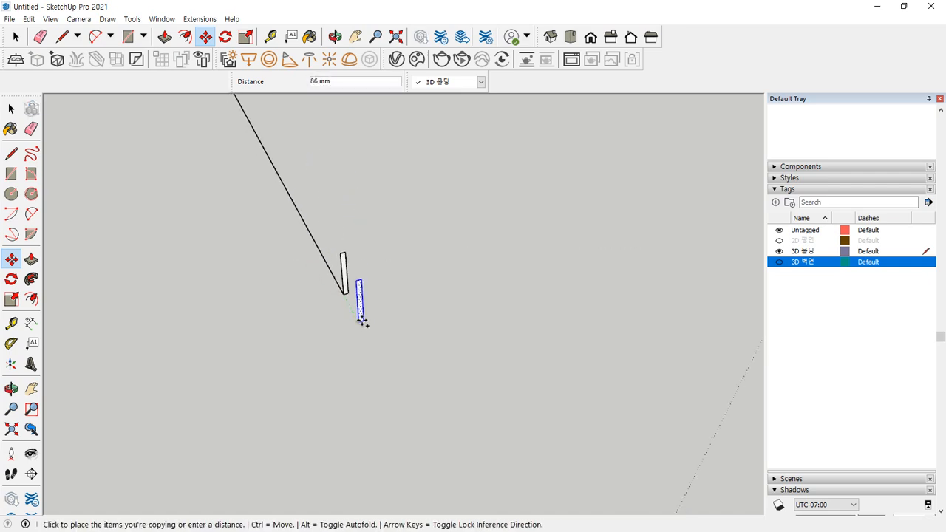
pyautogui.scroll(2, 439, 380)
pyautogui.click(417, 358)
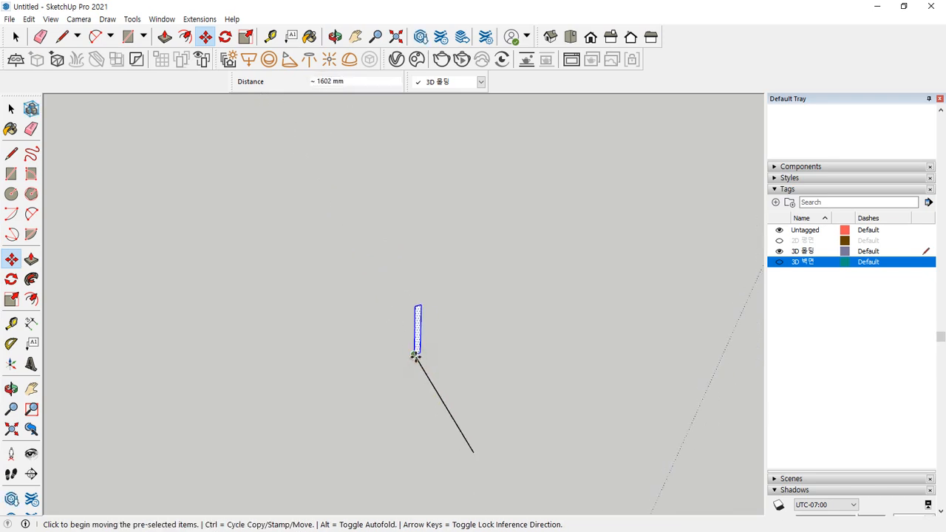
pyautogui.click(412, 354)
pyautogui.moveTo(469, 437); pyautogui.dragTo(296, 201, button='middle')
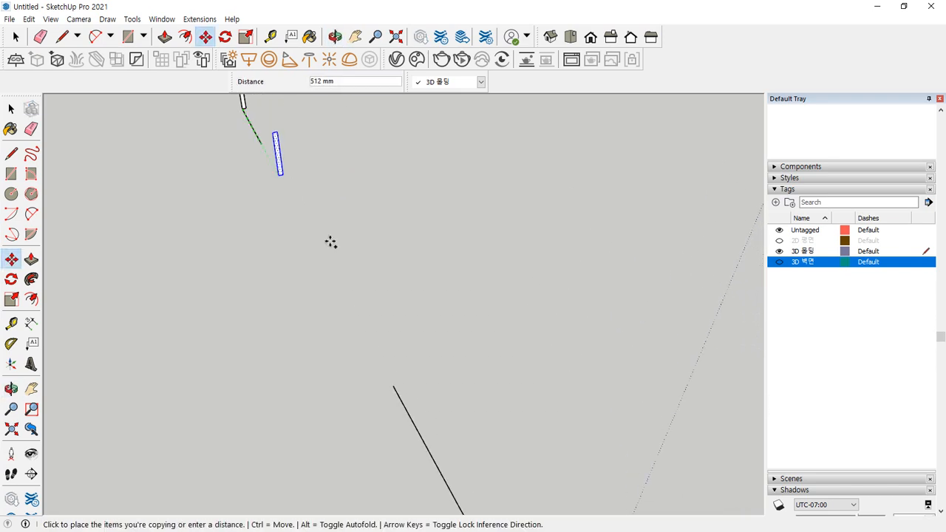
pyautogui.click(392, 391)
pyautogui.moveTo(392, 391); pyautogui.dragTo(173, 240, button='middle')
pyautogui.scroll(-3, 249, 296)
pyautogui.keyDown('shift'); pyautogui.moveTo(266, 340); pyautogui.dragTo(277, 245, button='middle'); pyautogui.keyUp('shift')
pyautogui.scroll(1, 395, 345)
pyautogui.scroll(-1, 322, 292)
pyautogui.moveTo(323, 292); pyautogui.dragTo(338, 201, button='middle')
# Draw 10 by 100 profile rectangles at two more wall endpoints
pyautogui.scroll(2, 348, 221)
pyautogui.press('r')
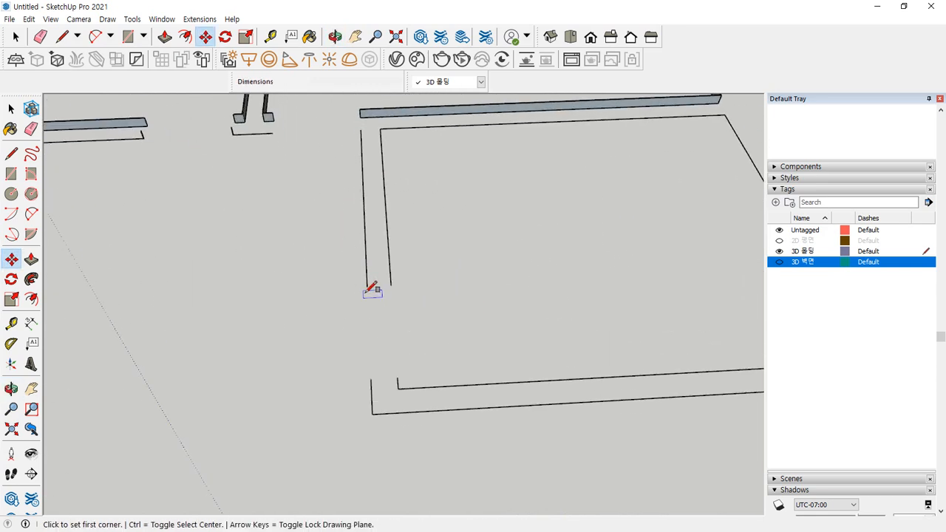
pyautogui.click(366, 287)
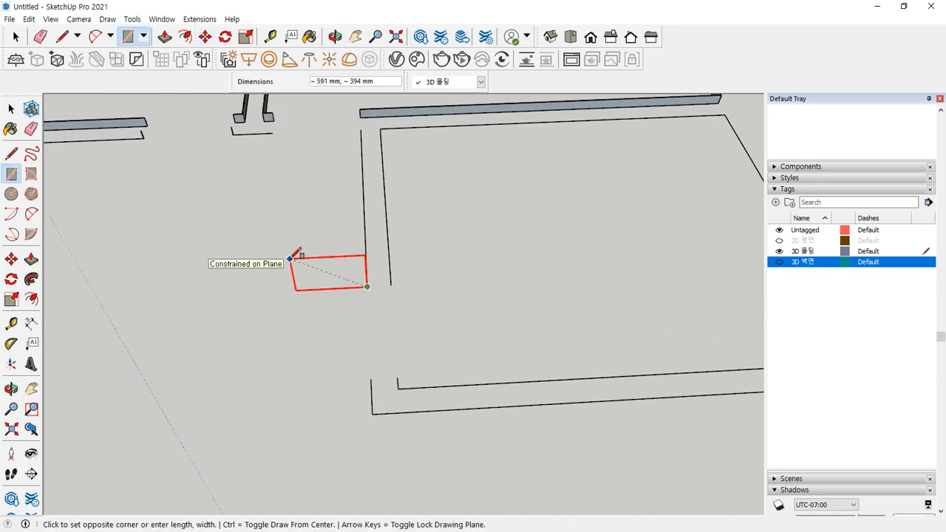
pyautogui.write('10,10')
pyautogui.press('Return')
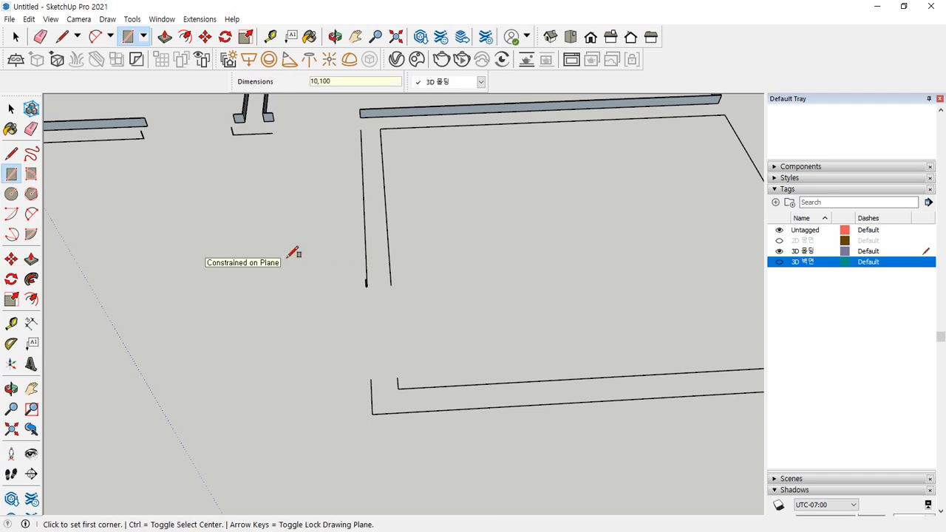
pyautogui.scroll(5, 355, 295)
pyautogui.click(303, 304)
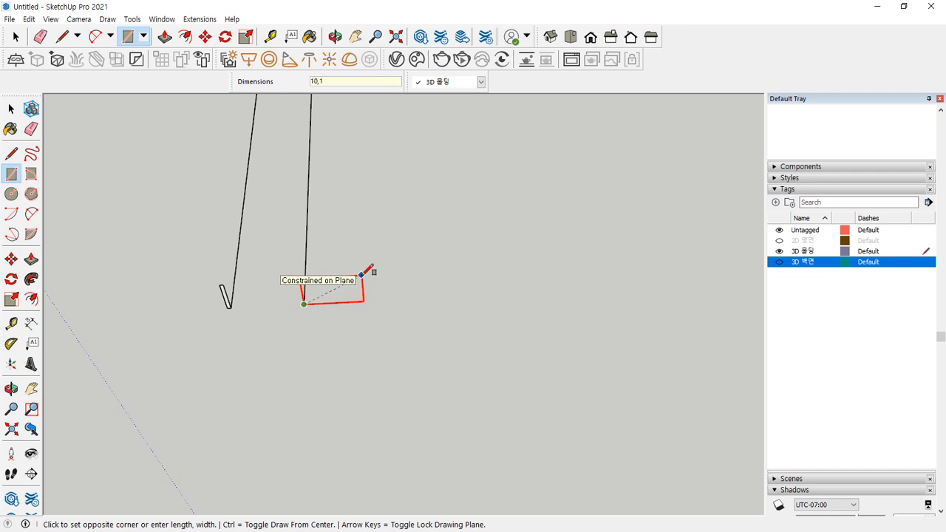
pyautogui.press('Return')
pyautogui.scroll(-5, 268, 367)
pyautogui.keyDown('shift'); pyautogui.moveTo(283, 382); pyautogui.dragTo(337, 234, button='middle'); pyautogui.keyUp('shift')
pyautogui.scroll(2, 297, 294)
# Draw another profile rectangle at a third wall endpoint, redoing a misplaced start
pyautogui.click(299, 294)
pyautogui.press('Escape')
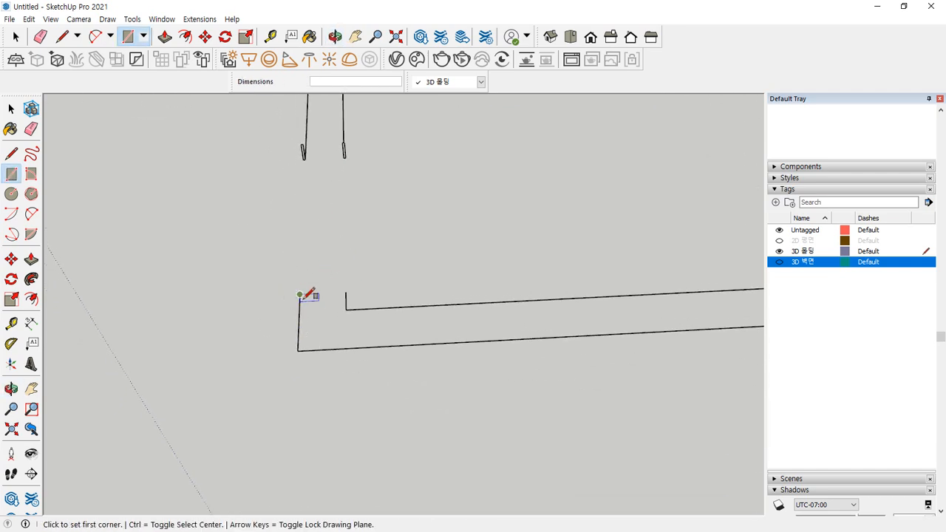
pyautogui.click(300, 294)
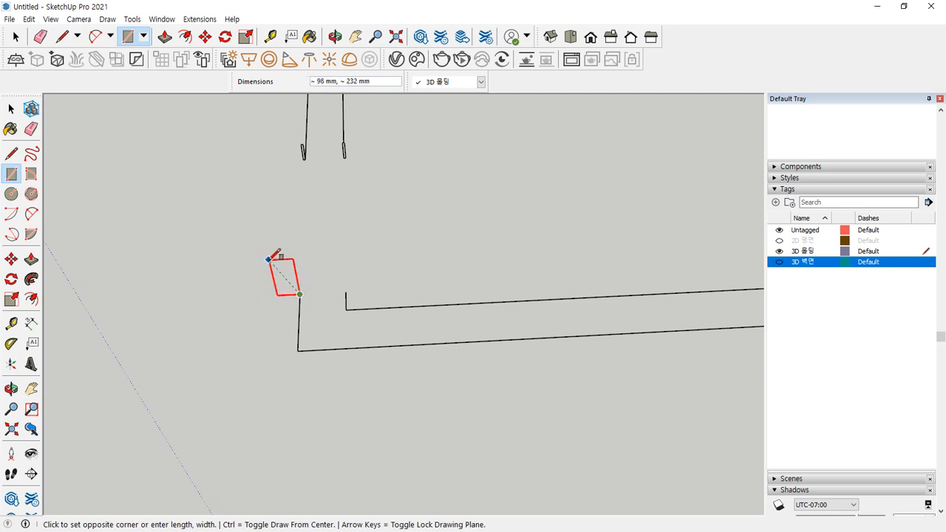
pyautogui.press('Return')
pyautogui.scroll(-5, 323, 308)
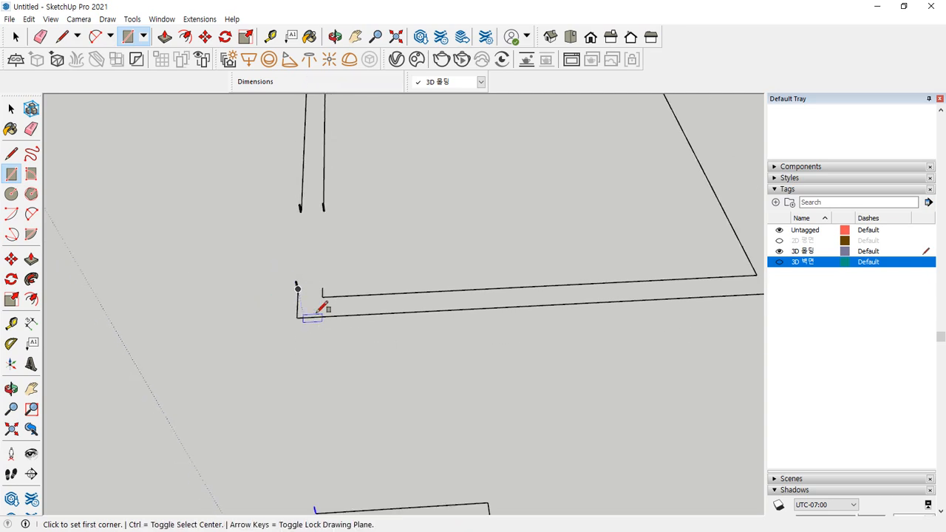
pyautogui.moveTo(342, 306); pyautogui.dragTo(428, 353, button='middle')
pyautogui.scroll(3, 375, 311)
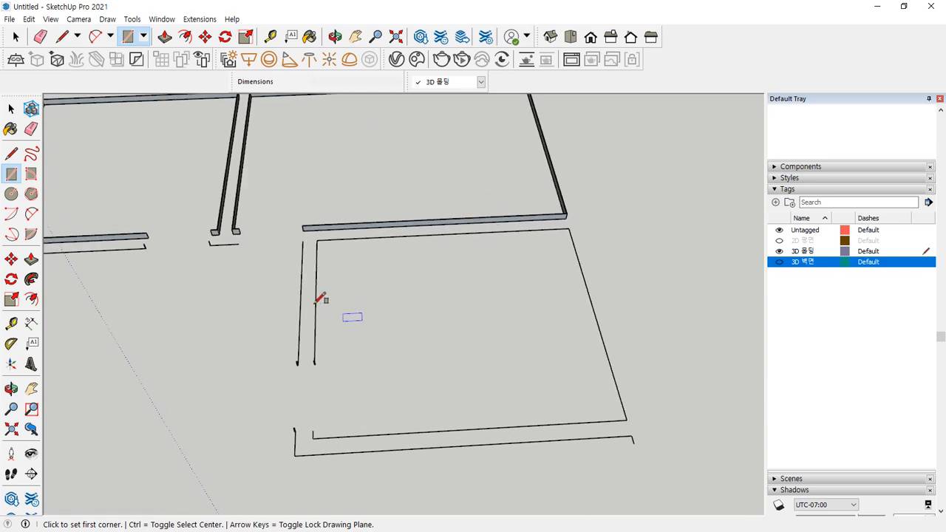
# Select the left wall line as the sweep path
pyautogui.press('space')
pyautogui.scroll(3, 291, 317)
pyautogui.click(305, 316)
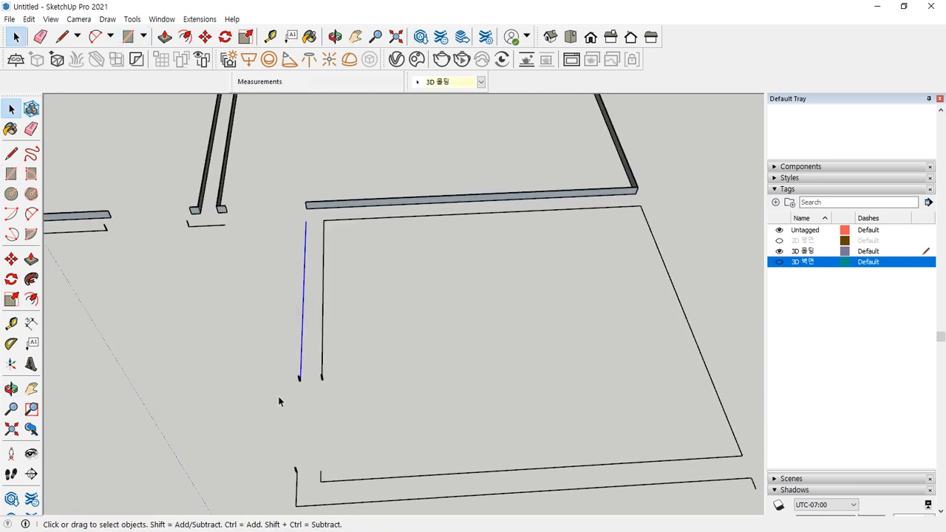
pyautogui.scroll(6, 308, 386)
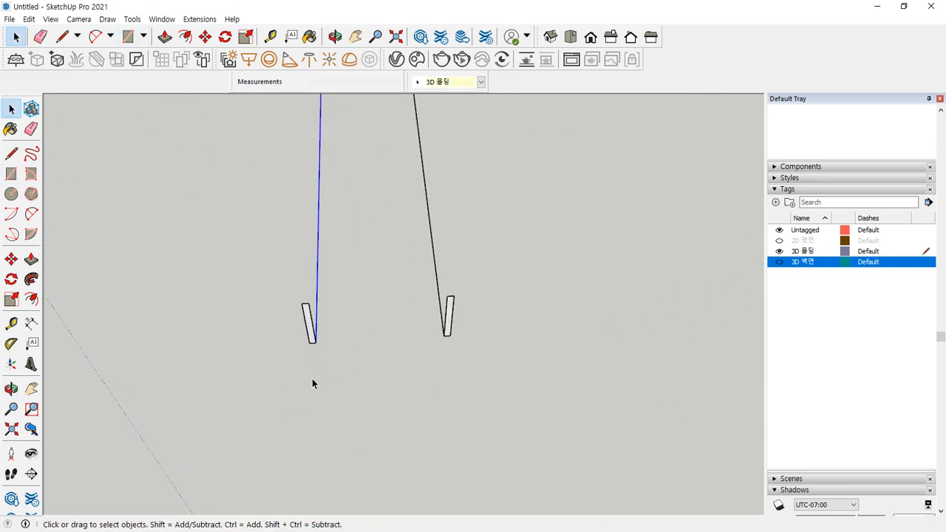
# Follow Me the small profile along the first wall line and group the new baseboard
pyautogui.click(32, 279)
pyautogui.click(304, 320)
pyautogui.moveTo(264, 348); pyautogui.dragTo(273, 276, button='middle')
pyautogui.press('space')
pyautogui.rightClick(289, 251)
pyautogui.click(289, 252)
pyautogui.rightClick(289, 251)
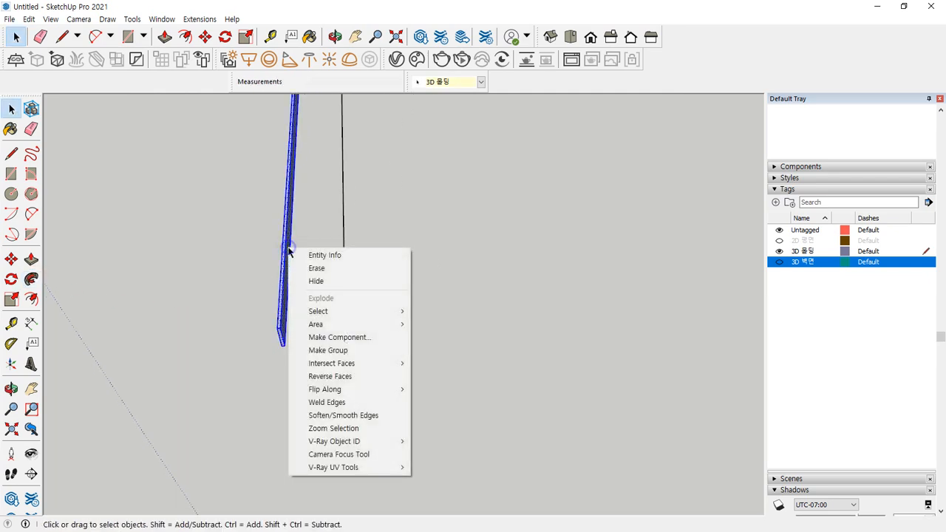
pyautogui.click(319, 350)
# Sweep a second baseboard along the next wall line, reverse its faces and group it
pyautogui.scroll(-4, 221, 303)
pyautogui.moveTo(187, 245); pyautogui.dragTo(210, 256, button='middle')
pyautogui.scroll(4, 171, 193)
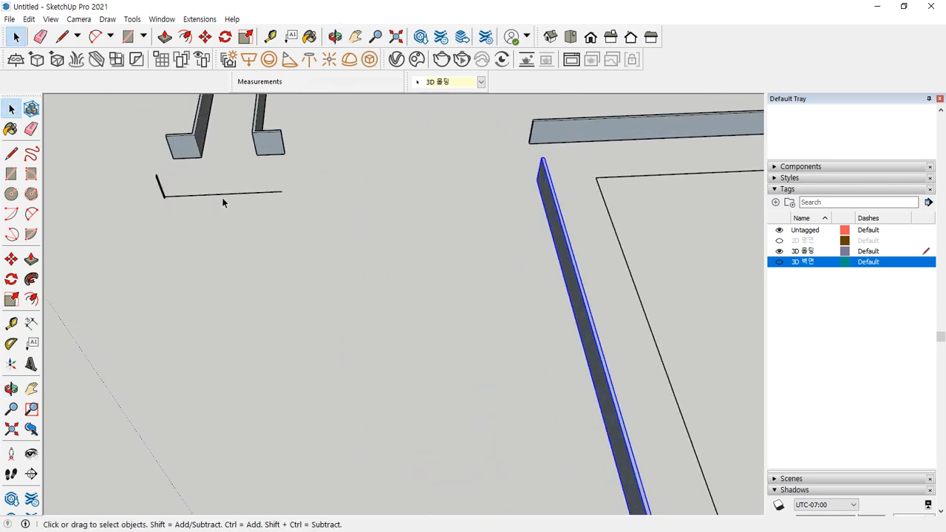
pyautogui.click(229, 192)
pyautogui.scroll(3, 185, 200)
pyautogui.moveTo(190, 195); pyautogui.dragTo(55, 329, button='middle')
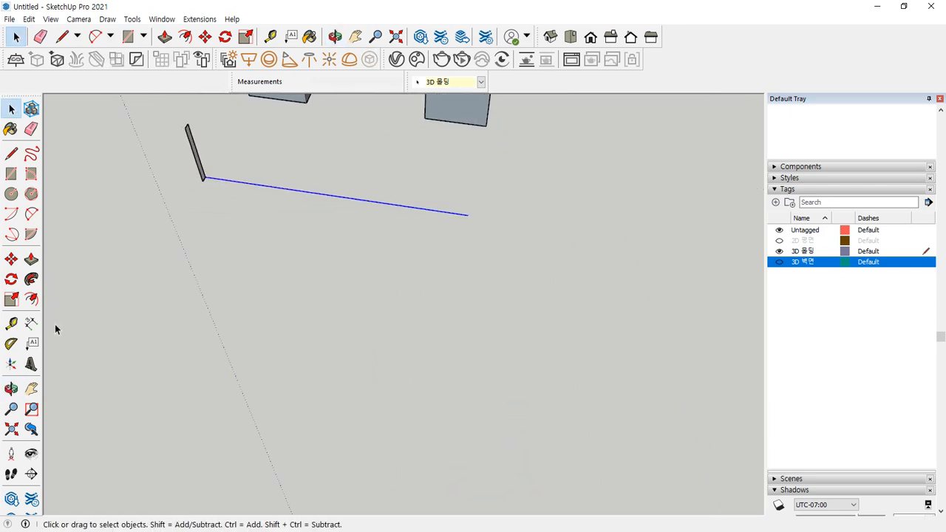
pyautogui.click(31, 279)
pyautogui.click(200, 172)
pyautogui.press('space')
pyautogui.tripleClick(259, 165)
pyautogui.rightClick(259, 164)
pyautogui.press('r')
pyautogui.rightClick(258, 164)
pyautogui.click(281, 267)
# Sweep a baseboard along the left wall outline, reverse its faces and group it
pyautogui.moveTo(230, 269); pyautogui.dragTo(541, 291, button='middle')
pyautogui.scroll(-4, 152, 207)
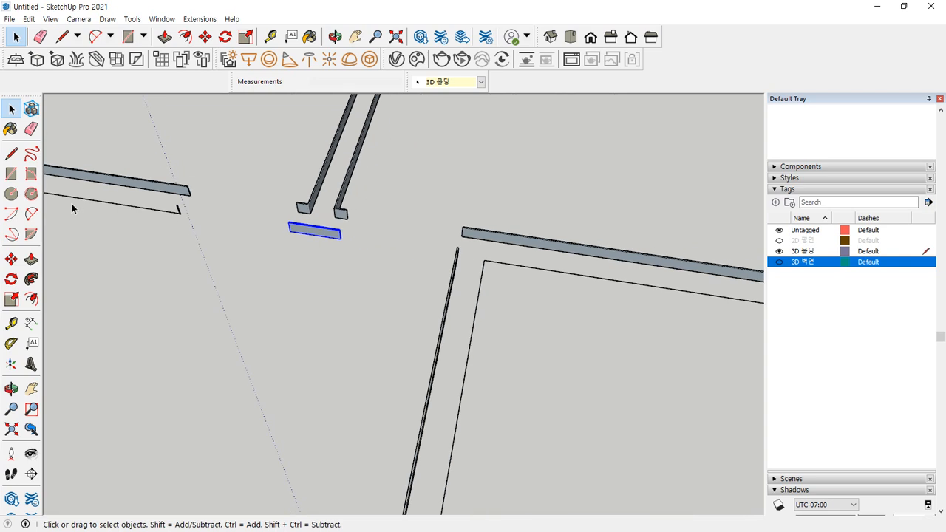
pyautogui.keyDown('shift'); pyautogui.moveTo(67, 204); pyautogui.dragTo(422, 216, button='middle'); pyautogui.keyUp('shift')
pyautogui.moveTo(233, 210); pyautogui.dragTo(243, 224, button='middle')
pyautogui.scroll(4, 627, 351)
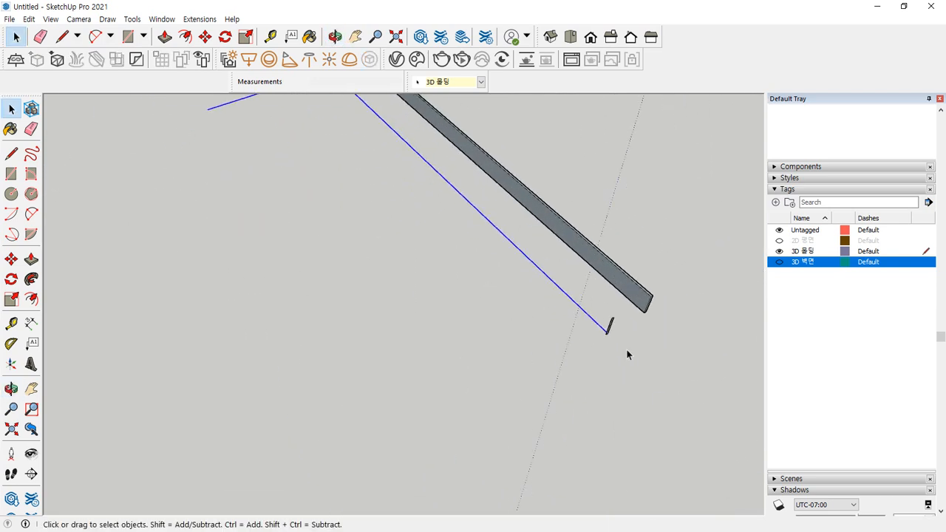
pyautogui.click(31, 280)
pyautogui.click(549, 275)
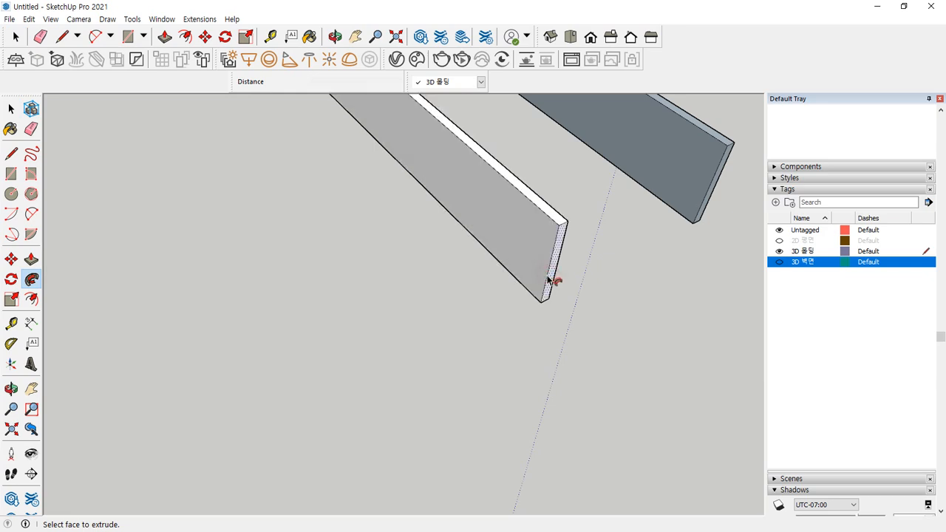
pyautogui.press('space')
pyautogui.tripleClick(516, 232)
pyautogui.rightClick(516, 233)
pyautogui.press('r')
pyautogui.rightClick(515, 232)
pyautogui.click(544, 337)
pyautogui.click(376, 270)
# Sweep the profile along the L-shaped outline and group the resulting extrusion
pyautogui.scroll(-6, 327, 257)
pyautogui.scroll(-4, 326, 256)
pyautogui.keyDown('shift'); pyautogui.moveTo(185, 251); pyautogui.dragTo(454, 255, button='middle'); pyautogui.keyUp('shift')
pyautogui.scroll(-2, 453, 256)
pyautogui.moveTo(394, 274); pyautogui.dragTo(232, 282, button='middle')
pyautogui.scroll(2, 233, 287)
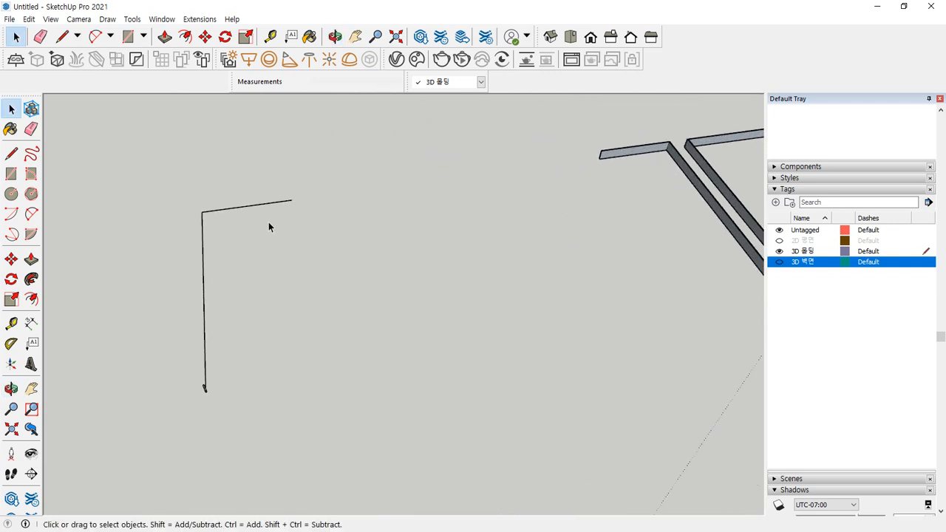
pyautogui.scroll(2, 202, 444)
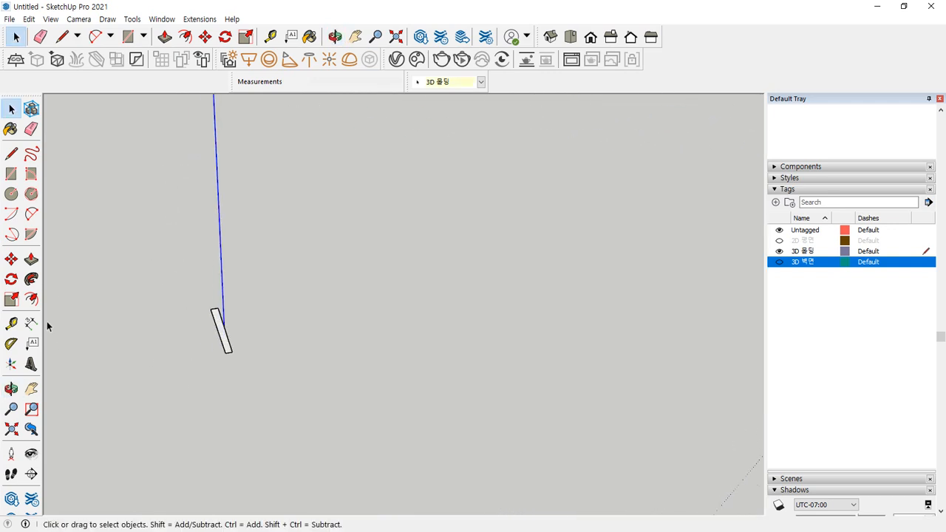
pyautogui.click(34, 285)
pyautogui.click(227, 345)
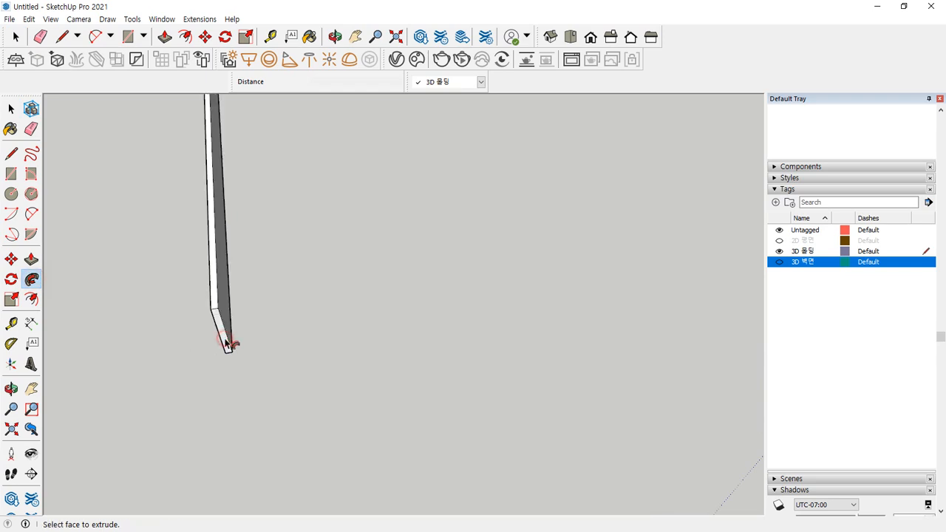
pyautogui.press('space')
pyautogui.tripleClick(221, 313)
pyautogui.rightClick(223, 314)
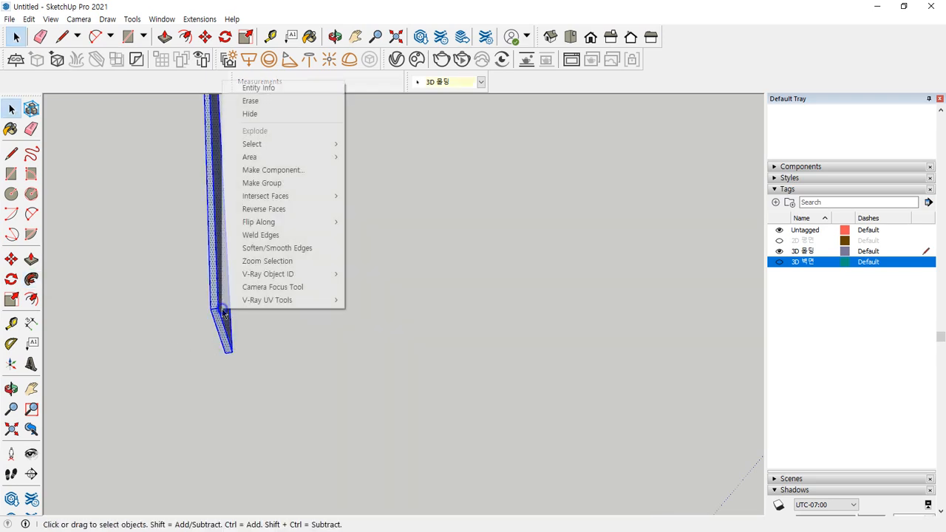
pyautogui.click(285, 184)
pyautogui.click(337, 344)
# Orbit to inspect the L-shaped baseboard group and bring the left outlines into view
pyautogui.moveTo(337, 344); pyautogui.dragTo(217, 286, button='middle')
pyautogui.click(215, 282)
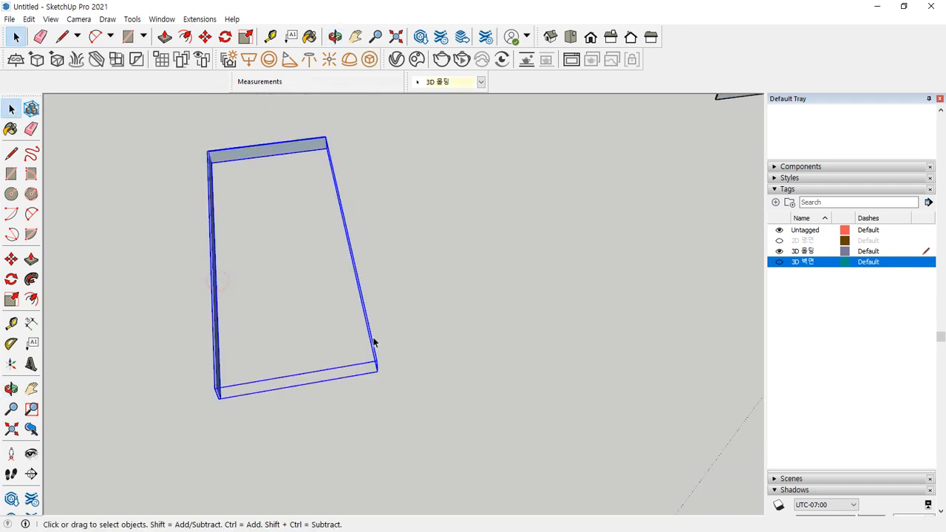
pyautogui.scroll(-3, 367, 340)
pyautogui.click(462, 347)
pyautogui.moveTo(508, 367); pyautogui.dragTo(285, 287, button='middle')
pyautogui.scroll(2, 216, 269)
pyautogui.keyDown('shift'); pyautogui.moveTo(127, 279); pyautogui.dragTo(401, 305, button='middle'); pyautogui.keyUp('shift')
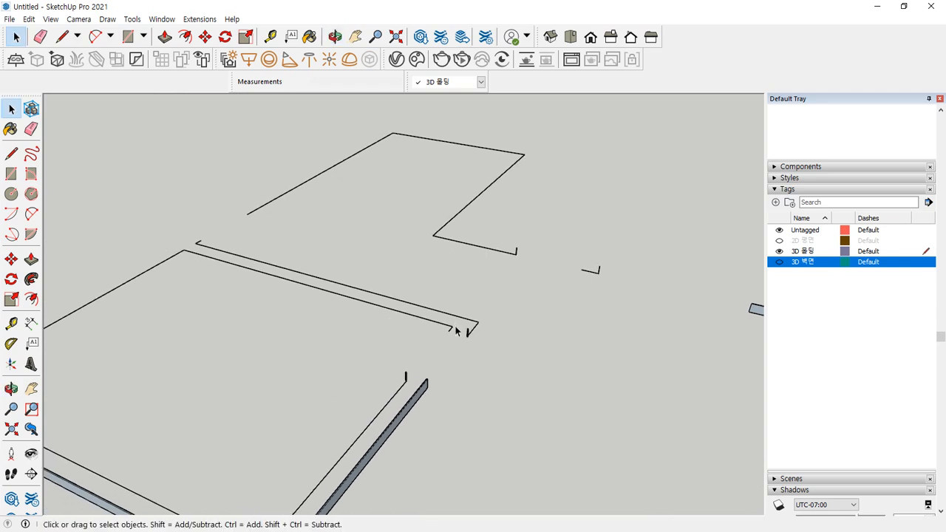
pyautogui.moveTo(184, 355); pyautogui.dragTo(299, 385, button='middle')
pyautogui.scroll(6, 520, 310)
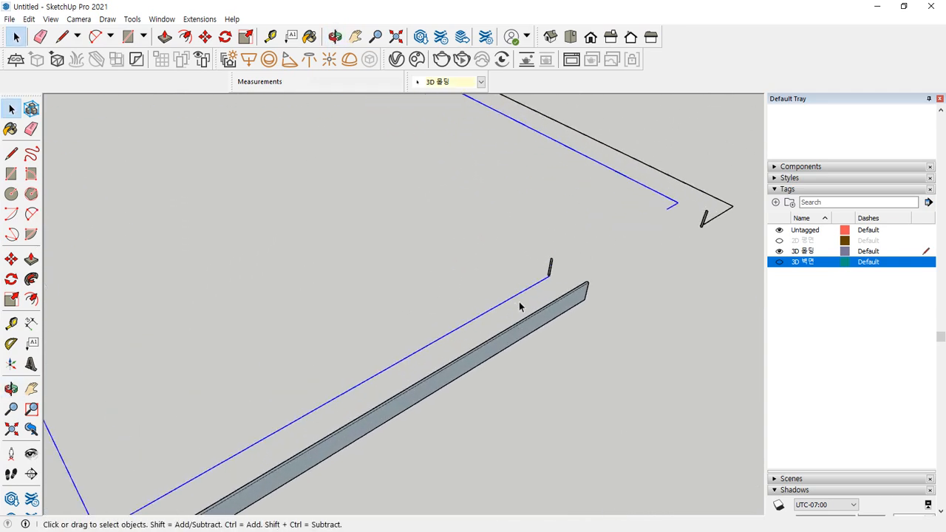
# Sweep the small profile along the next path and select the outline for the following sweep
pyautogui.click(32, 281)
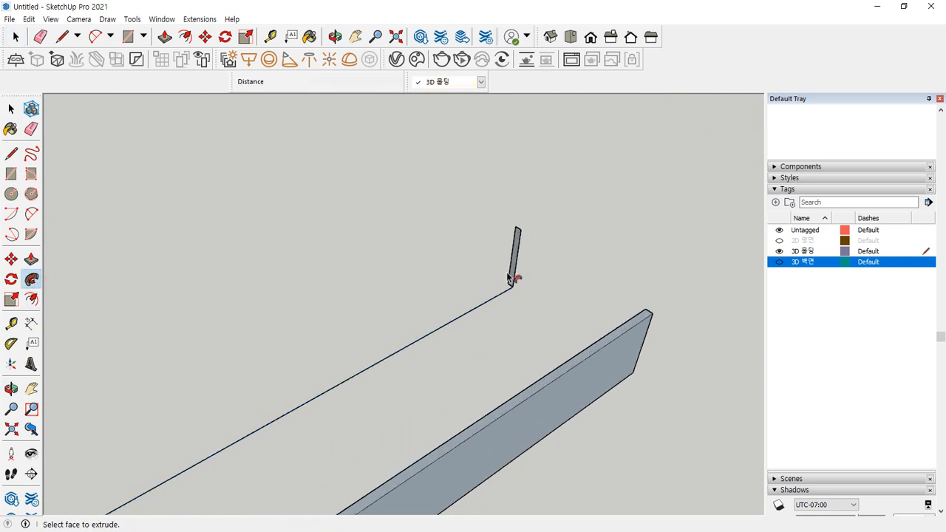
pyautogui.click(516, 275)
pyautogui.press('space')
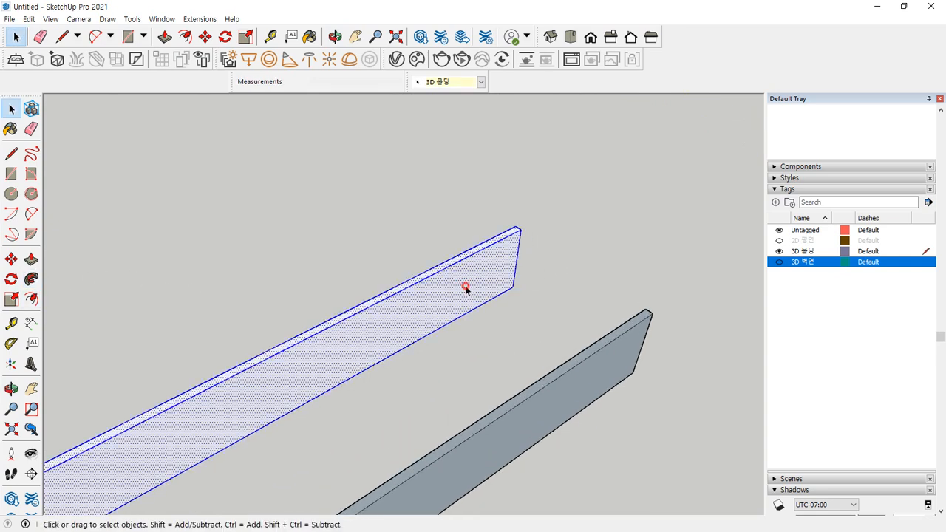
pyautogui.rightClick(459, 285)
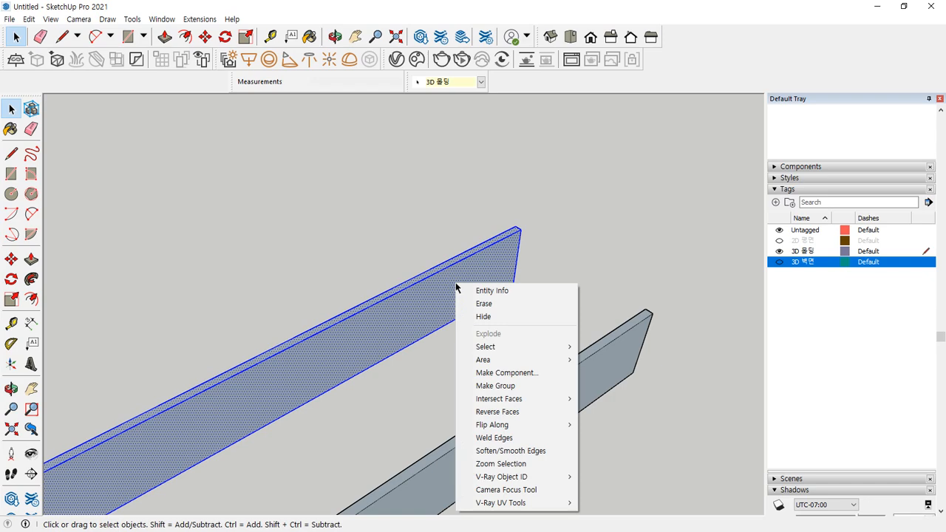
pyautogui.press('Escape')
pyautogui.moveTo(476, 296)
pyautogui.mouseDown(button='middle')
pyautogui.moveTo(540, 306)
pyautogui.moveTo(513, 334)
pyautogui.moveTo(468, 292)
pyautogui.mouseUp(button='middle')
pyautogui.moveTo(462, 302); pyautogui.dragTo(411, 355)
pyautogui.keyDown('shift'); pyautogui.moveTo(448, 272); pyautogui.dragTo(527, 496, button='middle'); pyautogui.keyUp('shift')
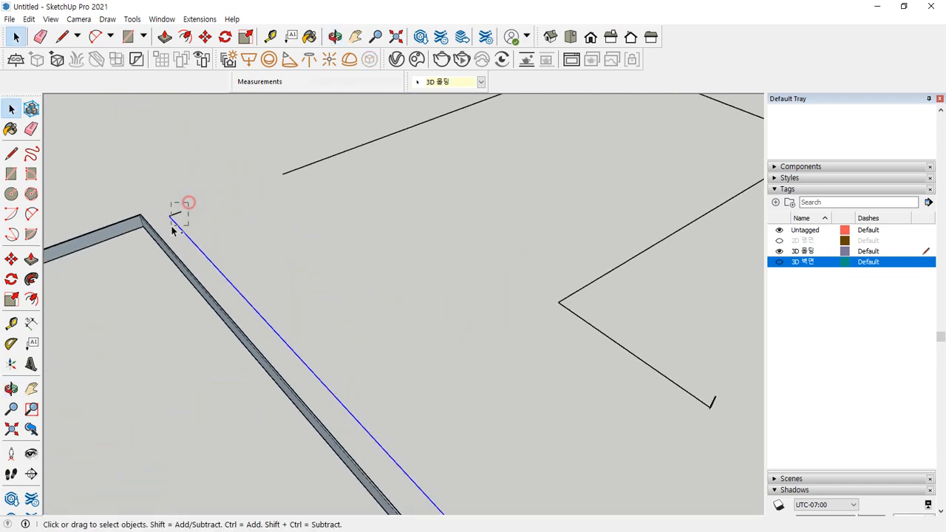
pyautogui.moveTo(542, 439); pyautogui.dragTo(286, 394, button='middle')
pyautogui.scroll(5, 281, 362)
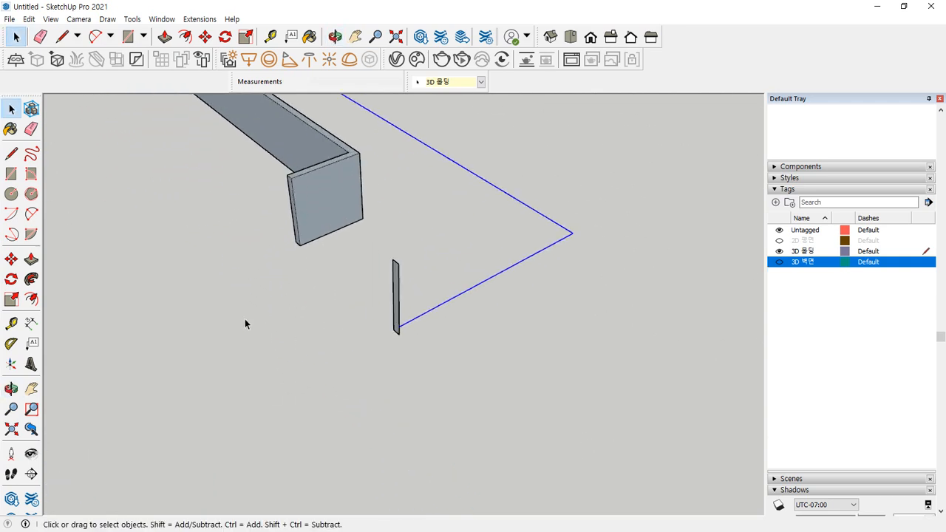
pyautogui.click(31, 279)
# Sweep the profile along the selected outline, reverse its faces and group it
pyautogui.click(397, 305)
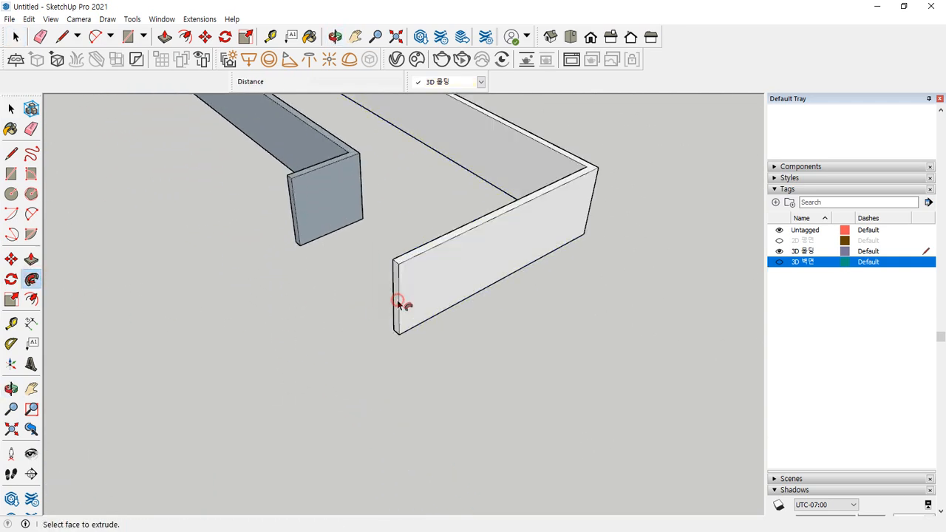
pyautogui.press('space')
pyautogui.tripleClick(414, 295)
pyautogui.press('r')
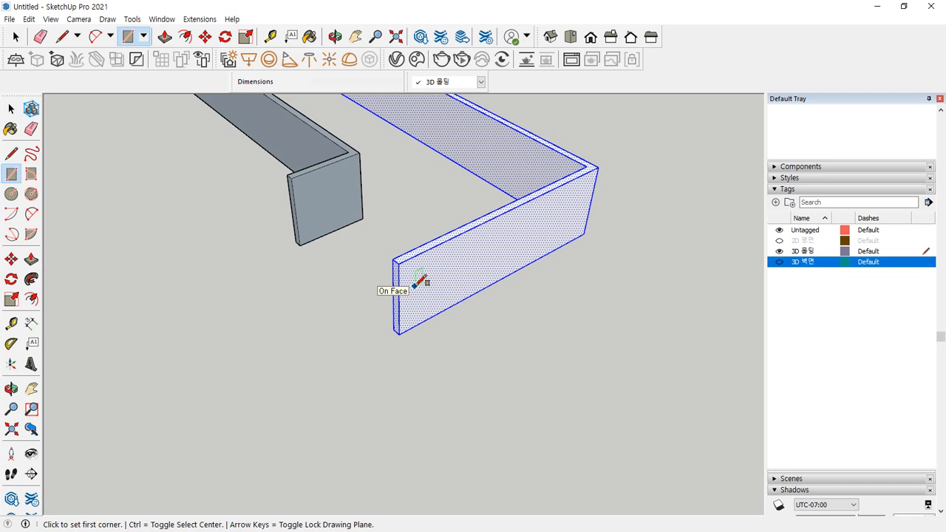
pyautogui.press('space')
pyautogui.rightClick(420, 292)
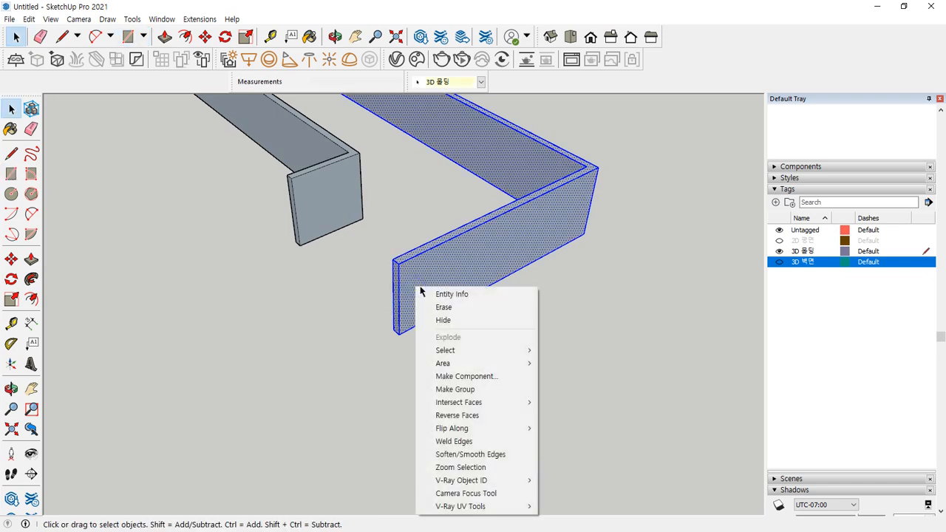
pyautogui.press('g')
pyautogui.click(554, 318)
# Select the whole polyline path, sweep a long baseboard along it and group it
pyautogui.scroll(-7, 554, 318)
pyautogui.keyDown('shift'); pyautogui.moveTo(562, 282); pyautogui.dragTo(340, 436, button='middle'); pyautogui.keyUp('shift')
pyautogui.keyDown('shift'); pyautogui.moveTo(544, 251); pyautogui.dragTo(517, 310, button='middle'); pyautogui.keyUp('shift')
pyautogui.moveTo(672, 257); pyautogui.dragTo(418, 122)
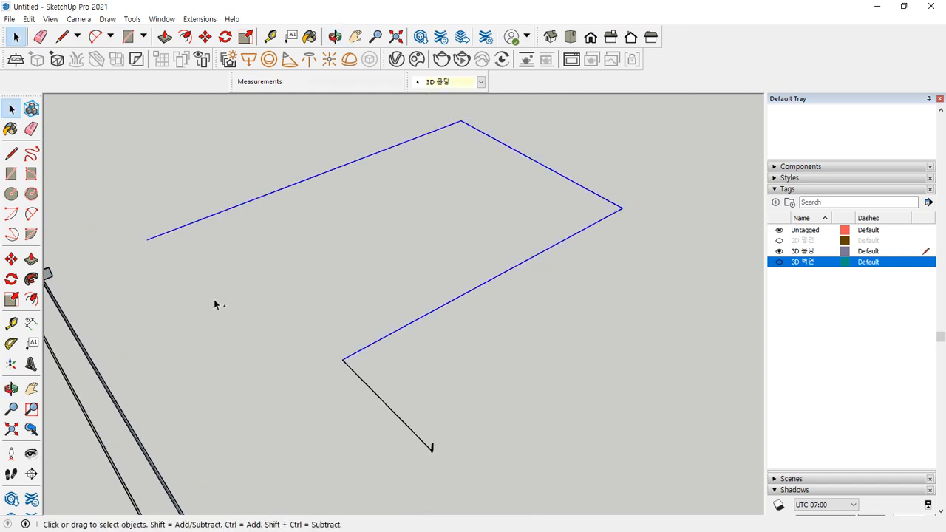
pyautogui.keyDown('shift'); pyautogui.moveTo(332, 392); pyautogui.dragTo(334, 393); pyautogui.keyUp('shift')
pyautogui.scroll(6, 436, 455)
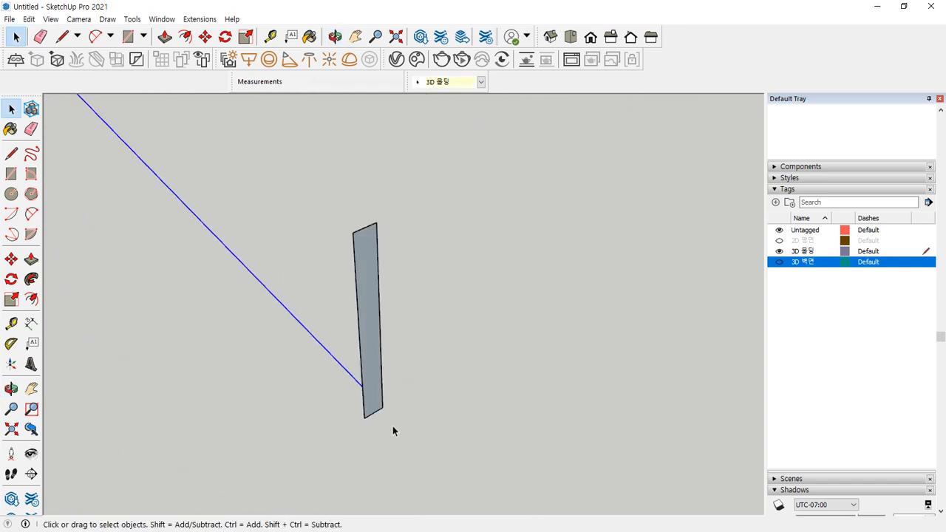
pyautogui.click(31, 279)
pyautogui.click(363, 315)
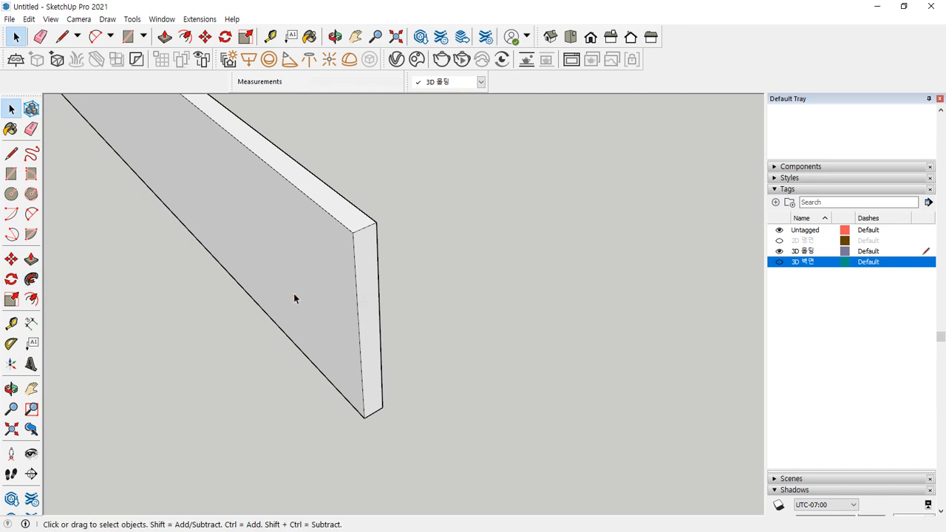
pyautogui.click(294, 295)
pyautogui.rightClick(293, 295)
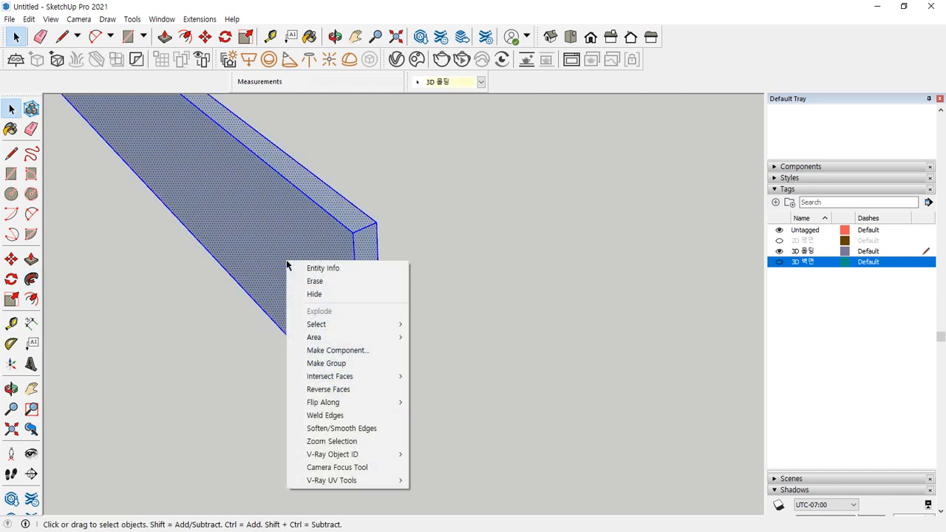
pyautogui.click(382, 375)
# Sweep the small piece's face along its edge path, reverse faces and group the solid
pyautogui.scroll(-8, 382, 375)
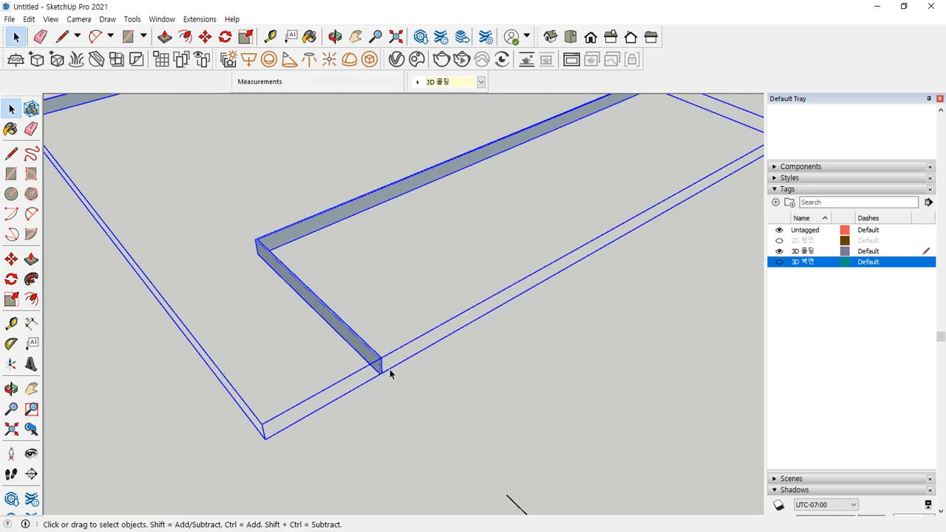
pyautogui.click(511, 370)
pyautogui.scroll(10, 340, 353)
pyautogui.click(359, 288)
pyautogui.scroll(5, 403, 340)
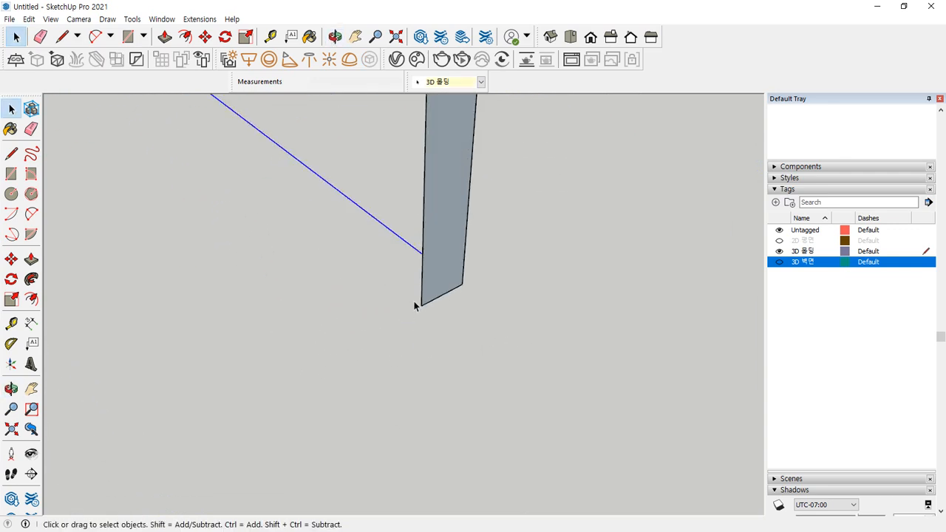
pyautogui.click(31, 279)
pyautogui.click(469, 256)
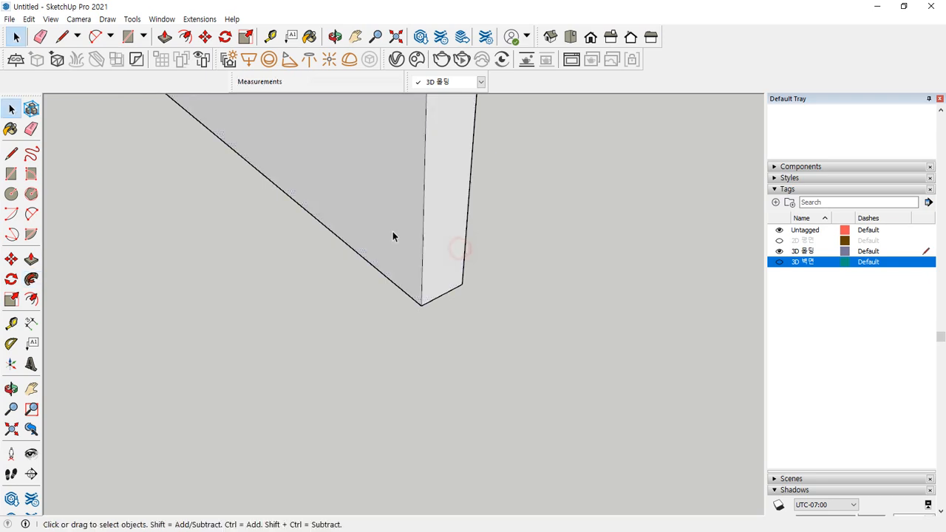
pyautogui.rightClick(384, 209)
pyautogui.press('r')
pyautogui.rightClick(384, 209)
pyautogui.press('g')
pyautogui.click(335, 310)
# Check the small piece, deselect, and turn the 3D 벽면 tag visible again
pyautogui.scroll(-8, 336, 311)
pyautogui.scroll(-6, 335, 312)
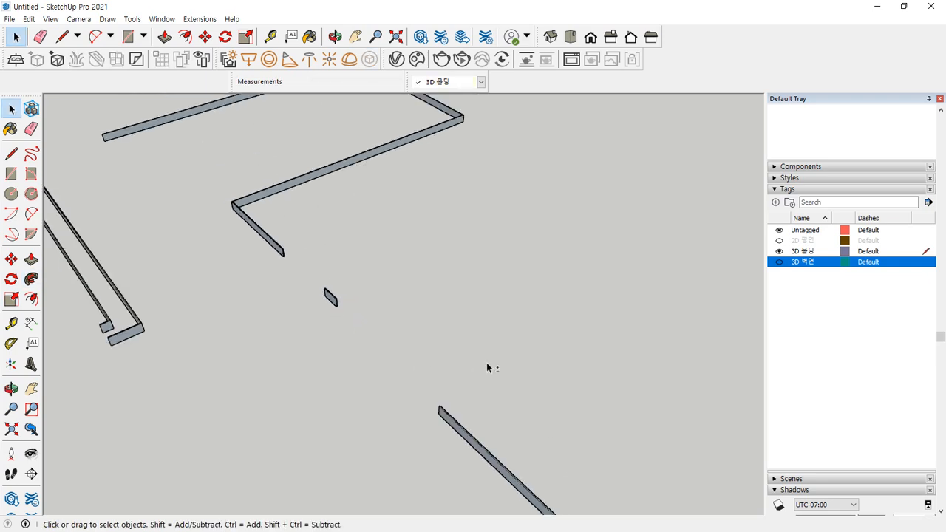
pyautogui.click(425, 329)
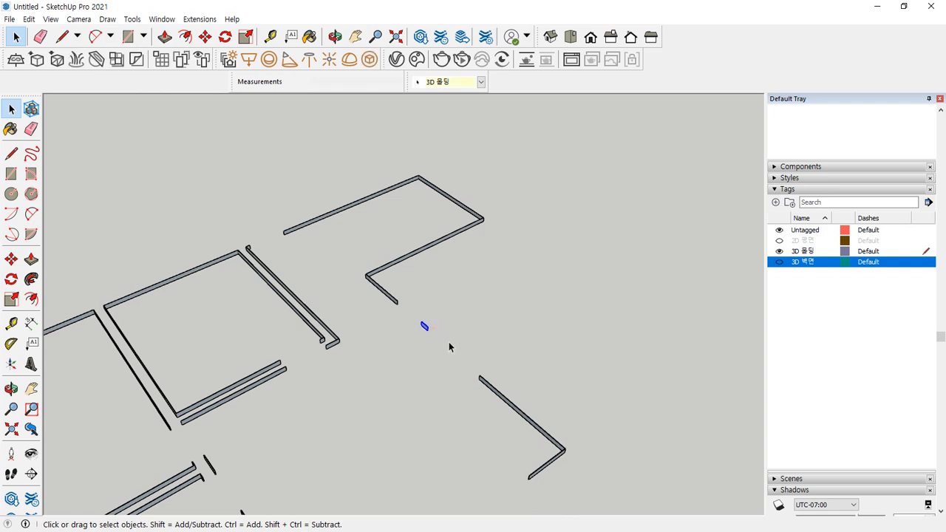
pyautogui.scroll(3, 437, 336)
pyautogui.moveTo(446, 345); pyautogui.dragTo(720, 312, button='middle')
pyautogui.click(407, 374)
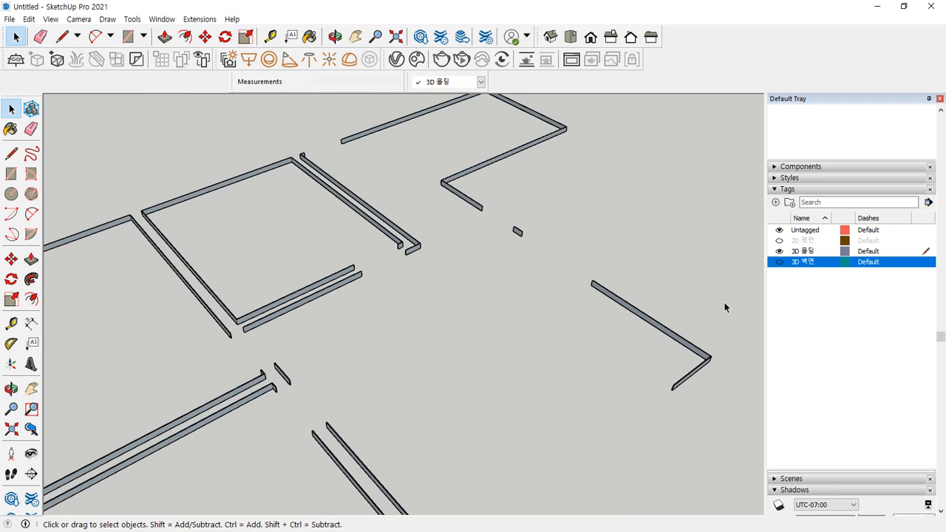
pyautogui.click(779, 262)
pyautogui.click(458, 289)
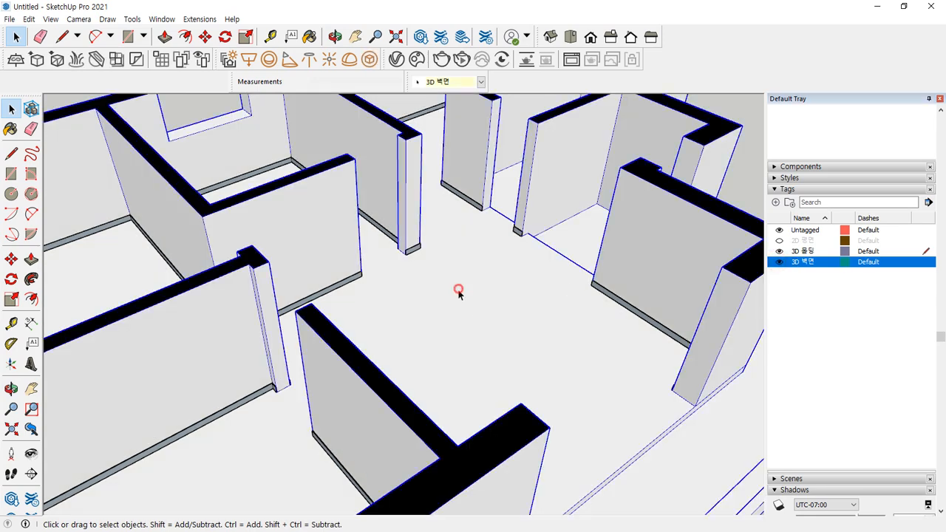
pyautogui.scroll(3, 520, 255)
pyautogui.scroll(-5, 599, 238)
pyautogui.moveTo(583, 253); pyautogui.dragTo(414, 338, button='middle')
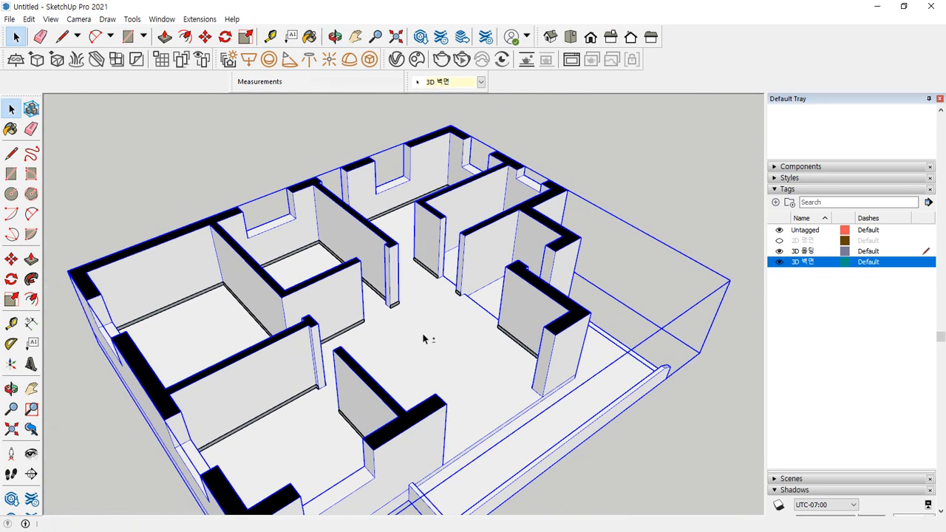
pyautogui.click(683, 185)
pyautogui.moveTo(602, 244); pyautogui.dragTo(685, 317, button='middle')
pyautogui.scroll(4, 344, 329)
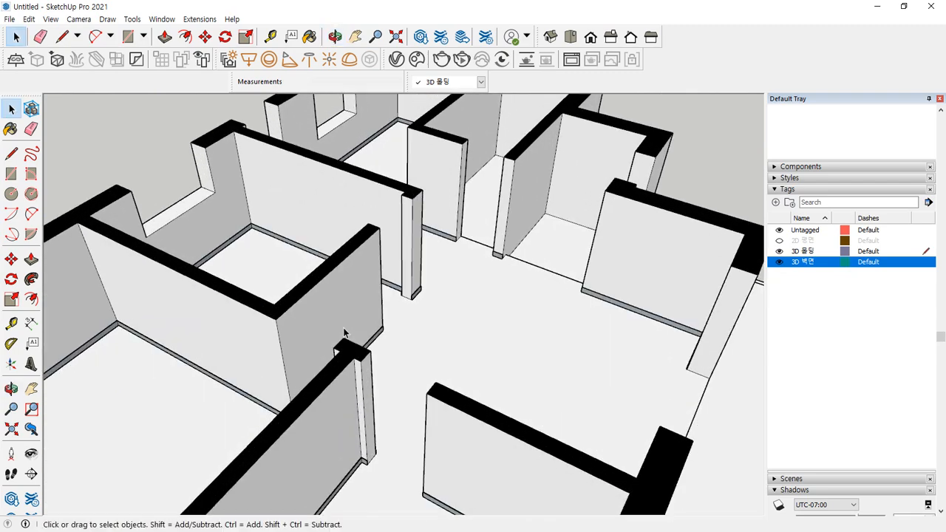
pyautogui.moveTo(450, 338); pyautogui.dragTo(152, 328, button='middle')
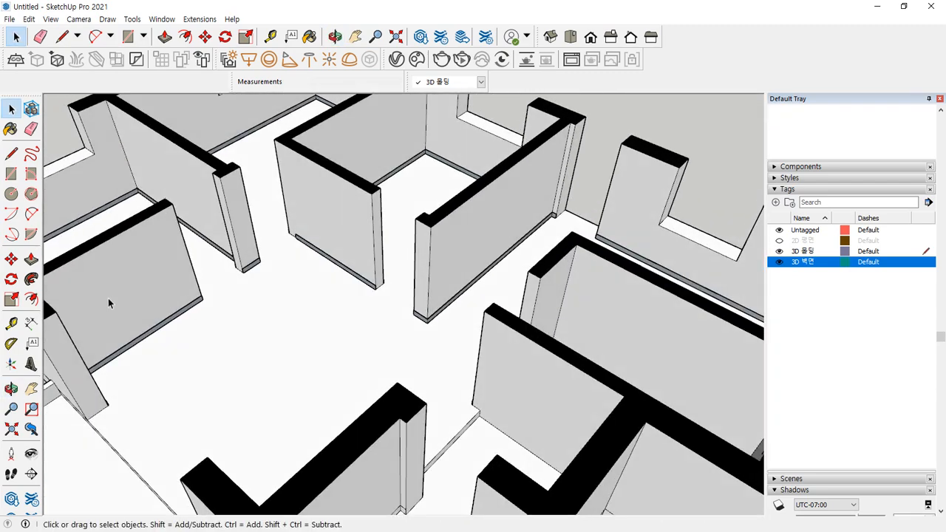
pyautogui.scroll(3, 247, 306)
pyautogui.keyDown('shift'); pyautogui.moveTo(246, 306); pyautogui.dragTo(411, 214, button='middle'); pyautogui.keyUp('shift')
pyautogui.scroll(4, 340, 375)
pyautogui.moveTo(262, 378); pyautogui.dragTo(579, 257, button='middle')
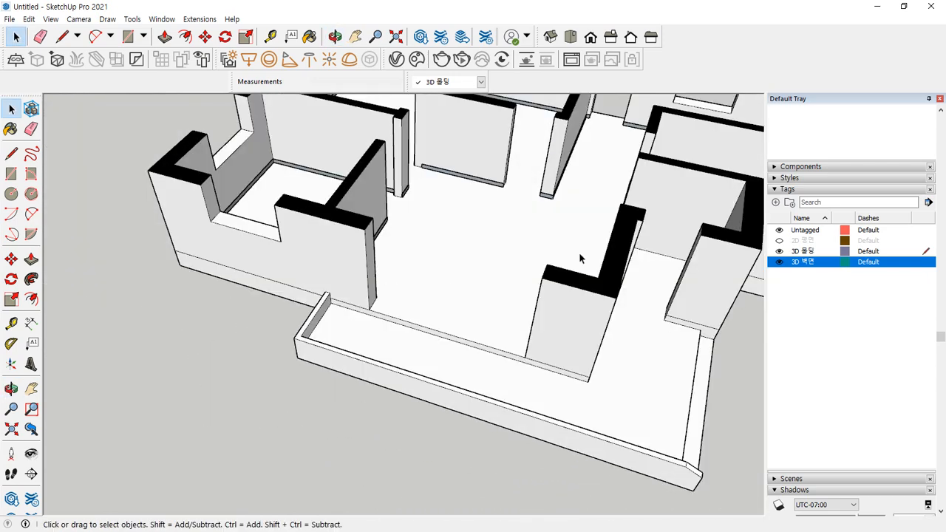
pyautogui.click(852, 318)
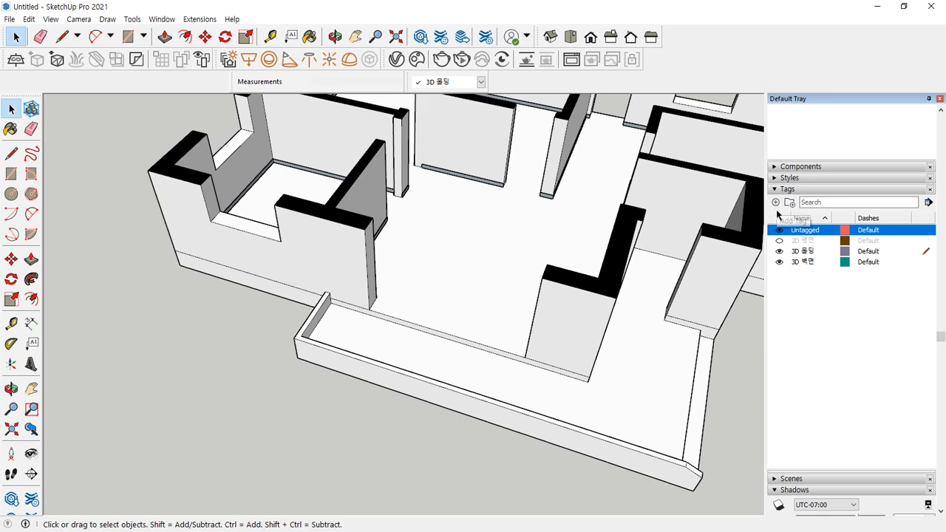
# Add a tag named 3D 창문 and make it the active tag
pyautogui.press('alt')
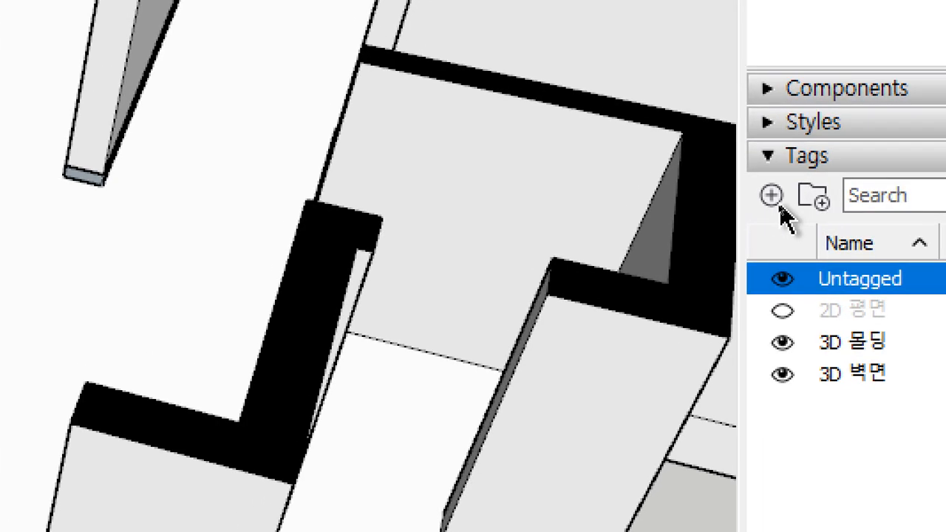
pyautogui.click(775, 202)
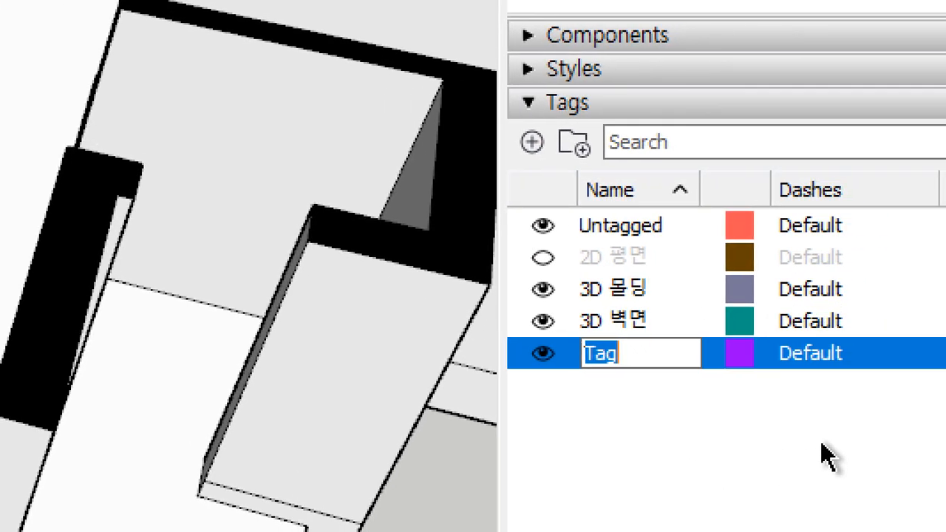
pyautogui.write('3d')
pyautogui.write('ㅇ')
pyautogui.press('BackSpace')
pyautogui.write('D 창문')
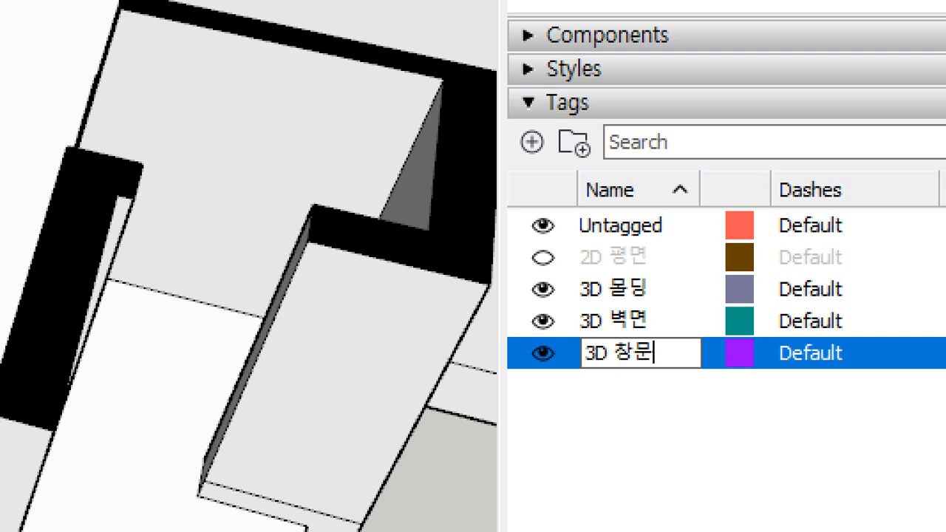
pyautogui.press('Return')
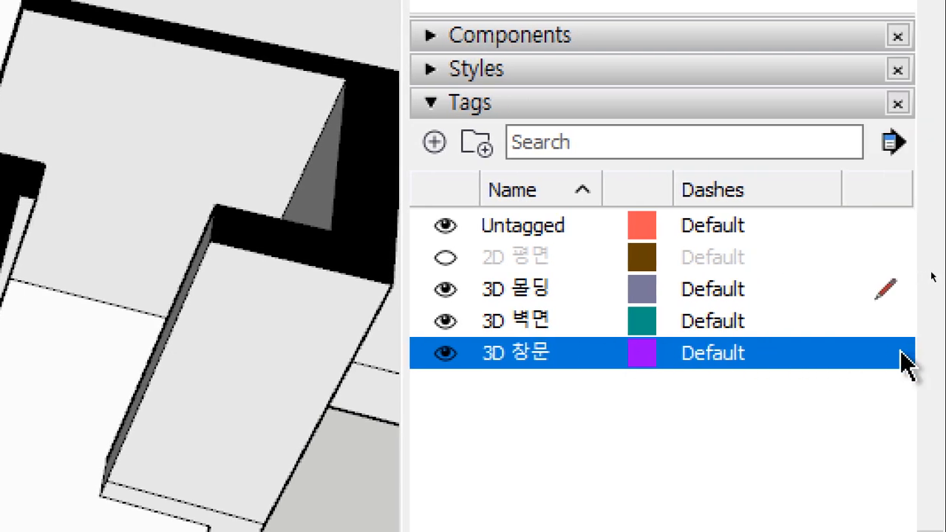
pyautogui.click(896, 353)
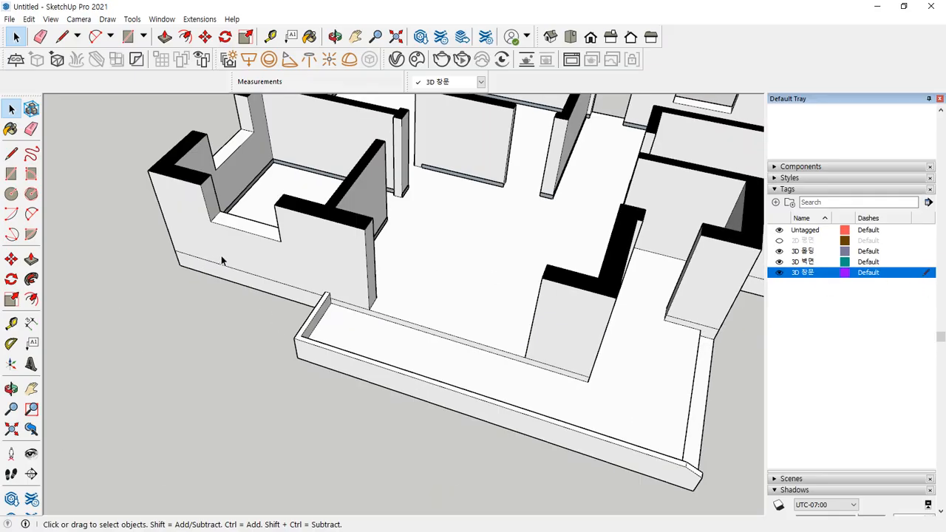
# Orbit over the walls and bring the browser with the window drawings forward
pyautogui.moveTo(221, 260); pyautogui.dragTo(524, 243, button='middle')
pyautogui.moveTo(412, 298); pyautogui.dragTo(584, 268, button='middle')
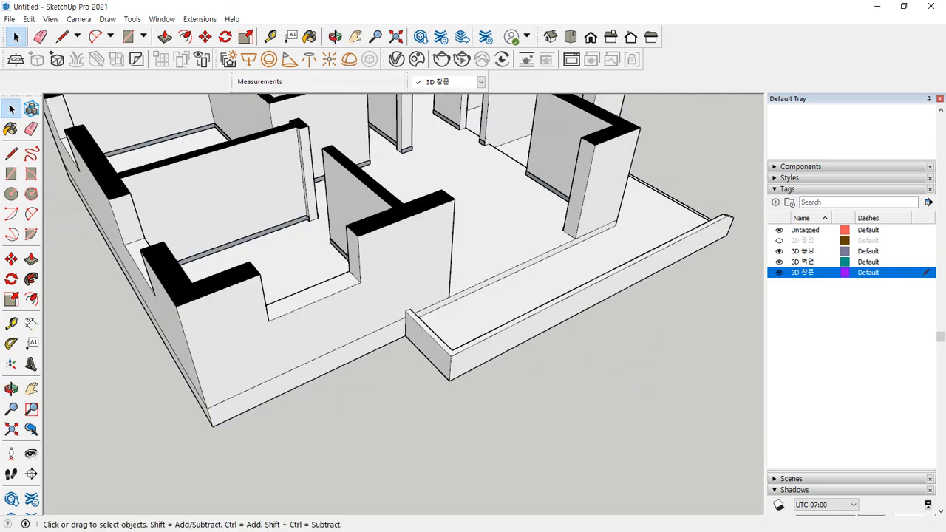
pyautogui.moveTo(0, 90); pyautogui.dragTo(519, 51)
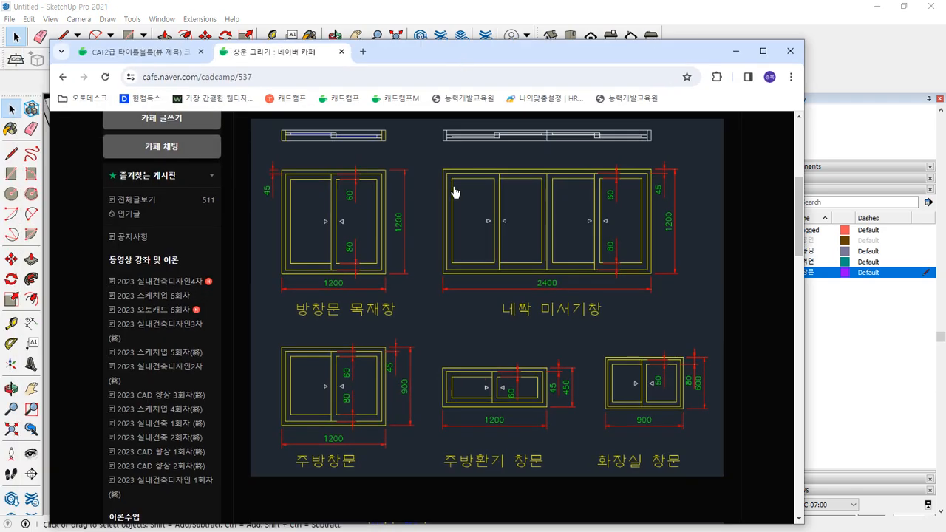
pyautogui.scroll(1, 303, 168)
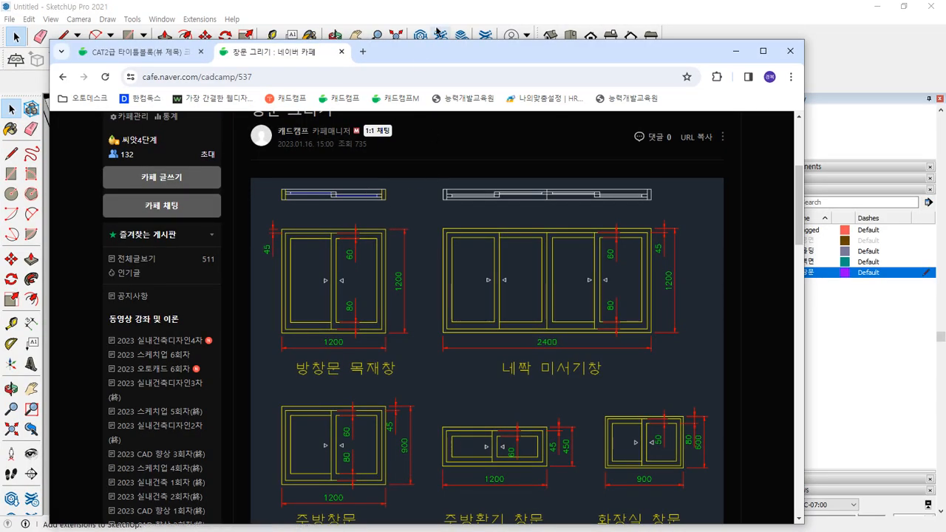
pyautogui.click(443, 13)
# Show the 2D 평면 plan again and zoom in on the window from below
pyautogui.click(779, 241)
pyautogui.moveTo(263, 377); pyautogui.dragTo(303, 176, button='middle')
pyautogui.scroll(10, 270, 167)
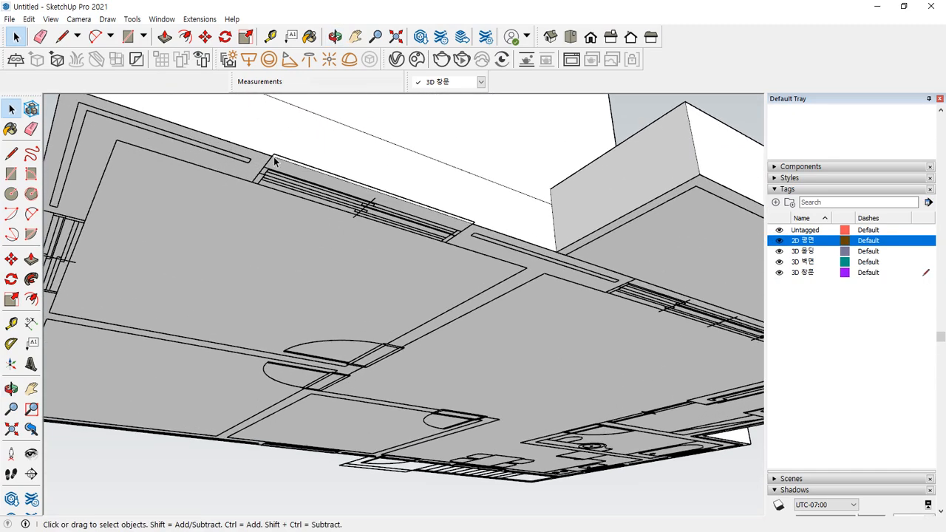
pyautogui.moveTo(256, 232); pyautogui.dragTo(253, 215, button='middle')
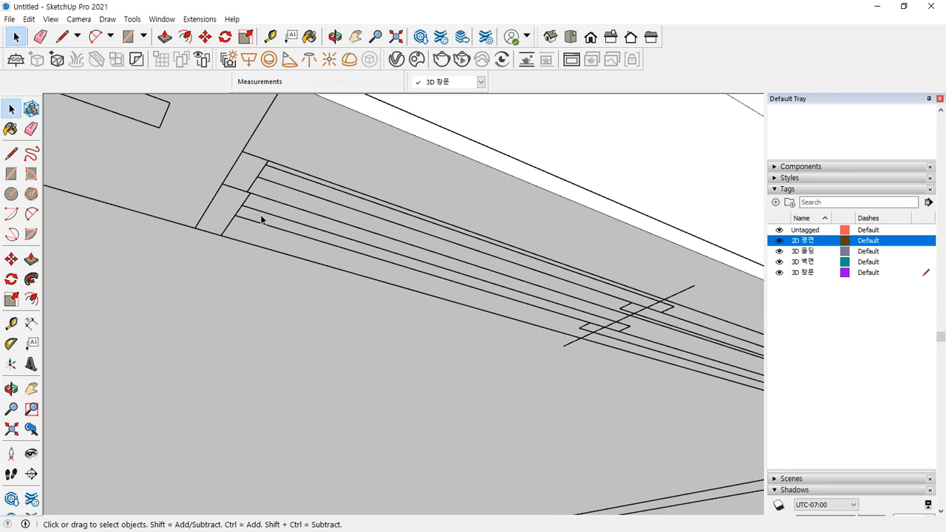
pyautogui.scroll(1, 260, 207)
# Measure the window frame with Tape Measure: about 120 mm deep, 45 mm members
pyautogui.press('t')
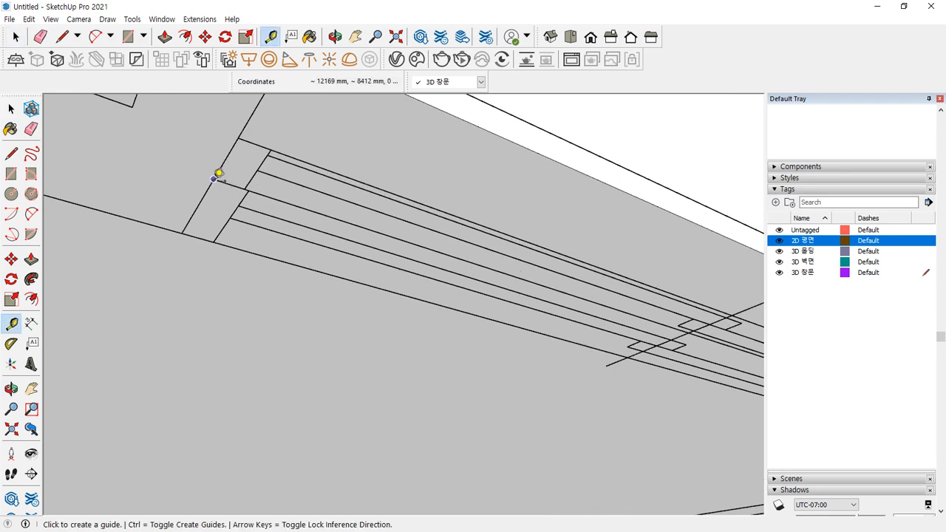
pyautogui.click(213, 179)
pyautogui.click(248, 190)
pyautogui.click(248, 190)
pyautogui.click(221, 232)
pyautogui.click(238, 206)
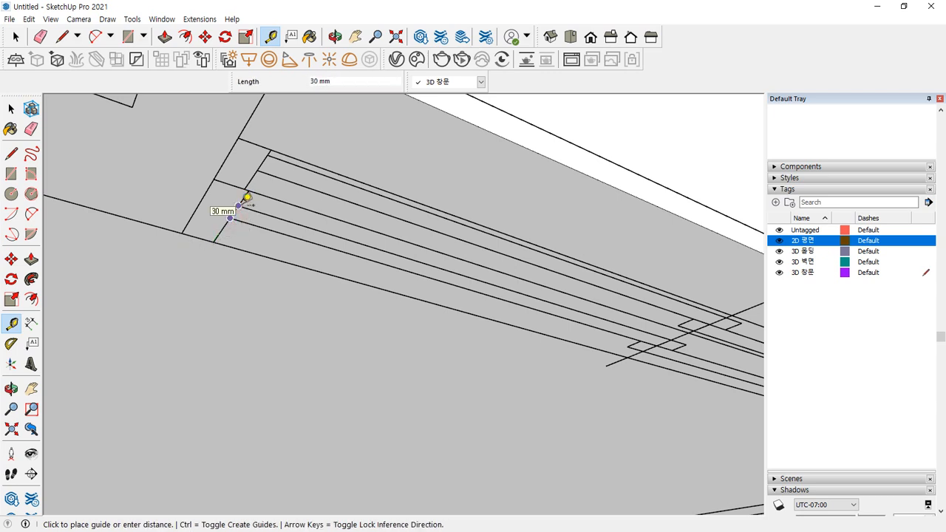
pyautogui.moveTo(340, 217); pyautogui.dragTo(247, 205, button='middle')
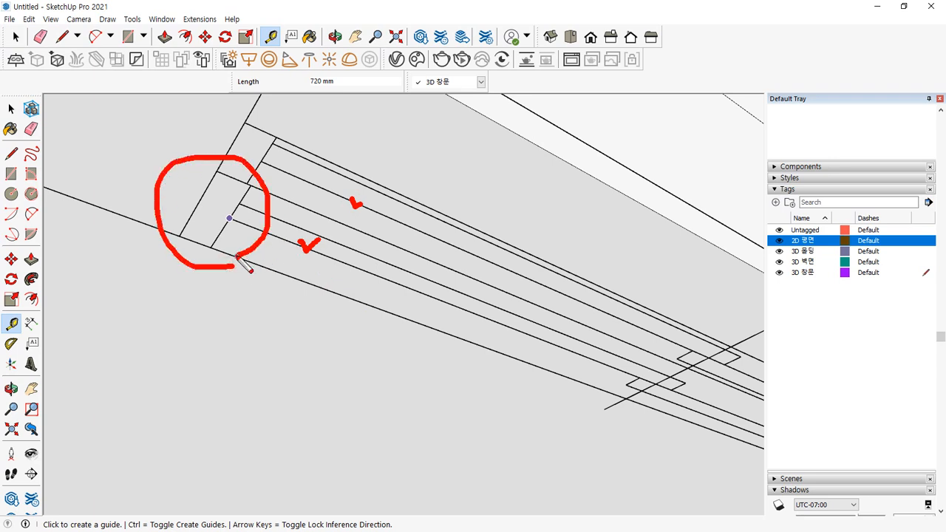
pyautogui.moveTo(262, 195)
pyautogui.mouseDown()
pyautogui.moveTo(211, 172)
pyautogui.moveTo(280, 176)
pyautogui.moveTo(265, 192)
pyautogui.mouseUp()
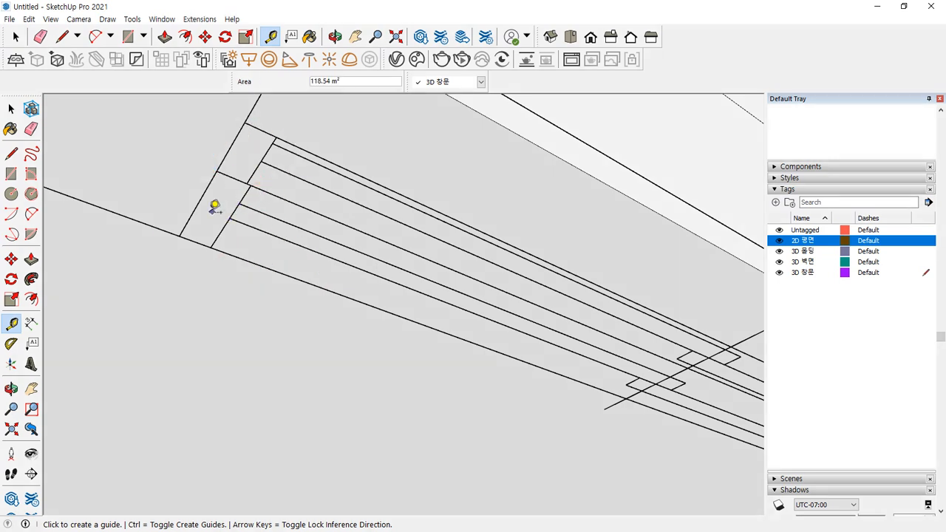
pyautogui.click(178, 236)
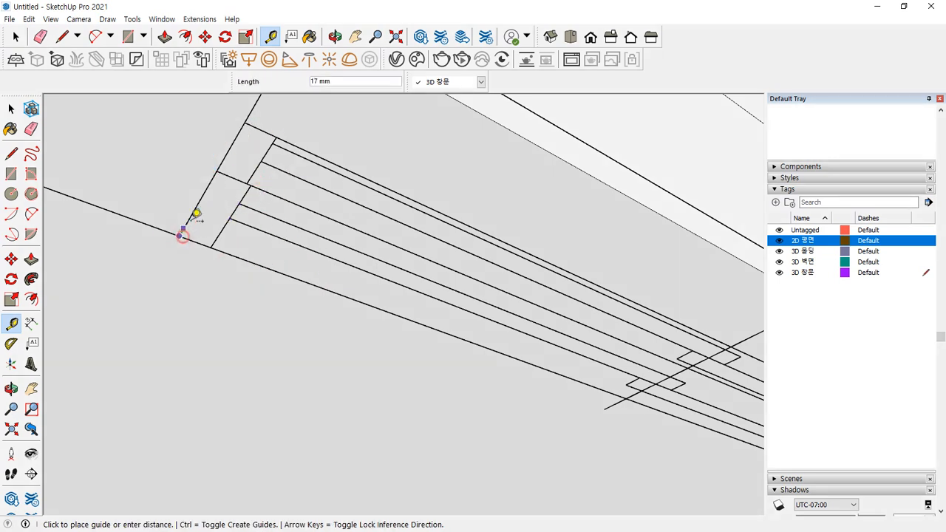
pyautogui.click(217, 171)
pyautogui.click(217, 171)
pyautogui.click(216, 171)
# Orbit around the window opening and cancel the unfinished measurement
pyautogui.hotkey('ctrl', '2')
pyautogui.moveTo(219, 173); pyautogui.dragTo(264, 189)
pyautogui.moveTo(262, 150)
pyautogui.mouseDown()
pyautogui.moveTo(313, 184)
pyautogui.moveTo(324, 150)
pyautogui.mouseUp()
pyautogui.moveTo(213, 172); pyautogui.dragTo(184, 237)
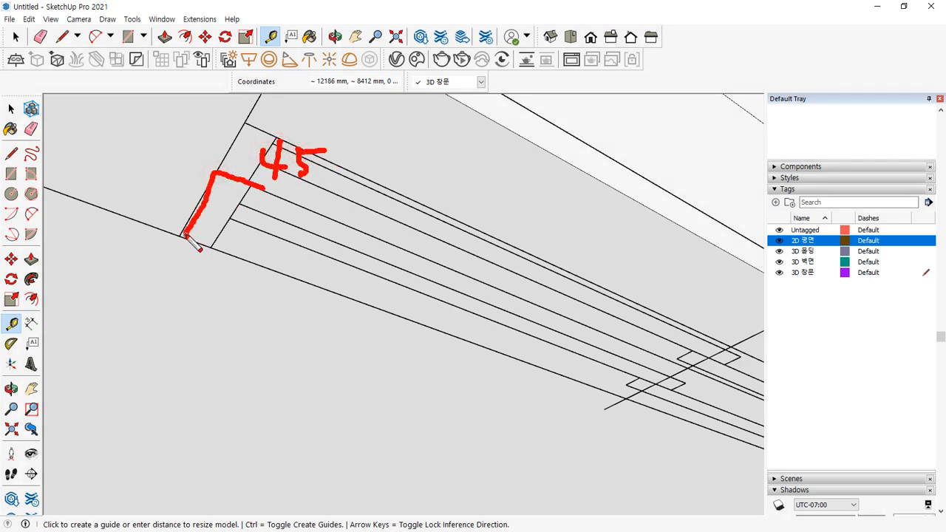
pyautogui.moveTo(140, 172); pyautogui.dragTo(136, 196)
pyautogui.moveTo(147, 171); pyautogui.dragTo(177, 192)
pyautogui.moveTo(184, 160); pyautogui.dragTo(183, 161)
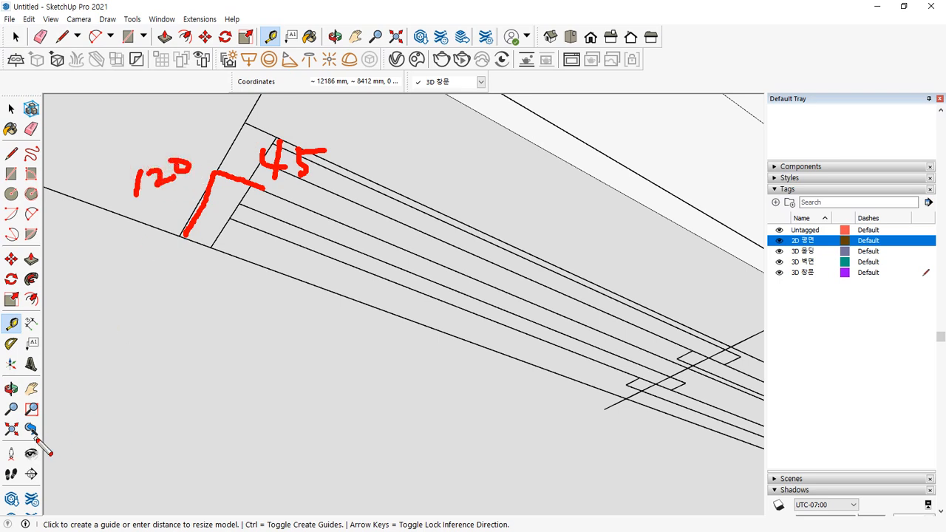
pyautogui.moveTo(333, 264)
pyautogui.mouseDown()
pyautogui.moveTo(340, 248)
pyautogui.moveTo(338, 263)
pyautogui.moveTo(367, 246)
pyautogui.moveTo(378, 258)
pyautogui.moveTo(398, 237)
pyautogui.moveTo(397, 248)
pyautogui.moveTo(450, 231)
pyautogui.mouseUp()
pyautogui.moveTo(406, 204); pyautogui.dragTo(416, 281)
pyautogui.moveTo(460, 222); pyautogui.dragTo(460, 220)
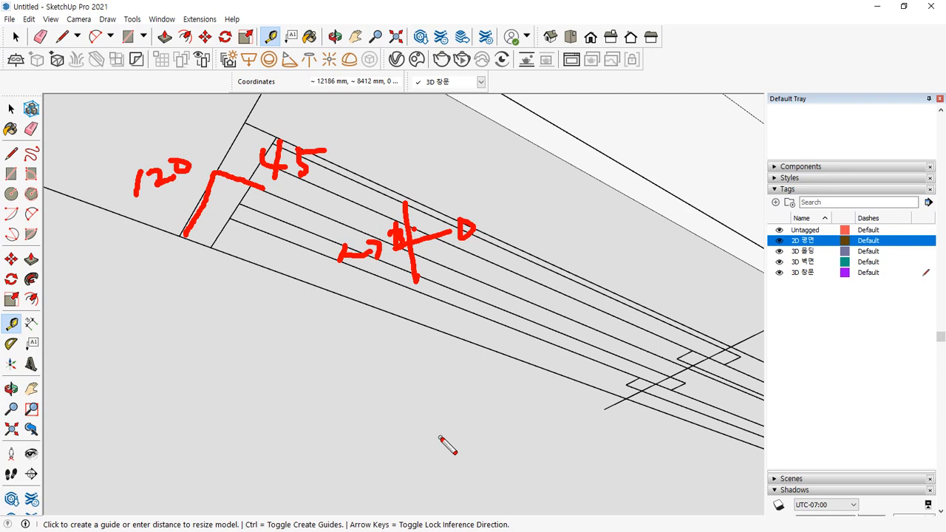
pyautogui.press('Escape')
pyautogui.press('Escape')
# Close the wall opening with a rectangle face drawn across it
pyautogui.scroll(-3, 374, 359)
pyautogui.moveTo(373, 224); pyautogui.dragTo(300, 473, button='middle')
pyautogui.scroll(-2, 376, 318)
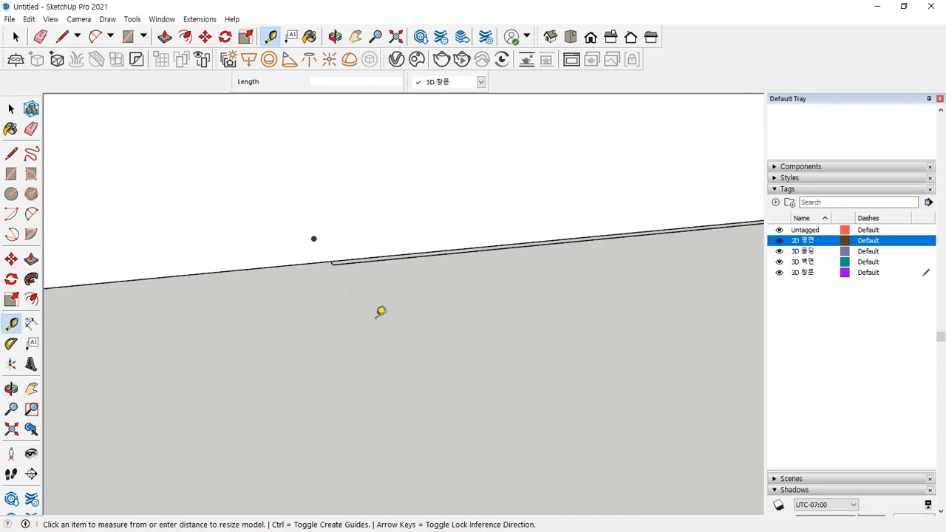
pyautogui.scroll(-6, 392, 242)
pyautogui.moveTo(422, 207); pyautogui.dragTo(355, 414, button='middle')
pyautogui.scroll(4, 339, 226)
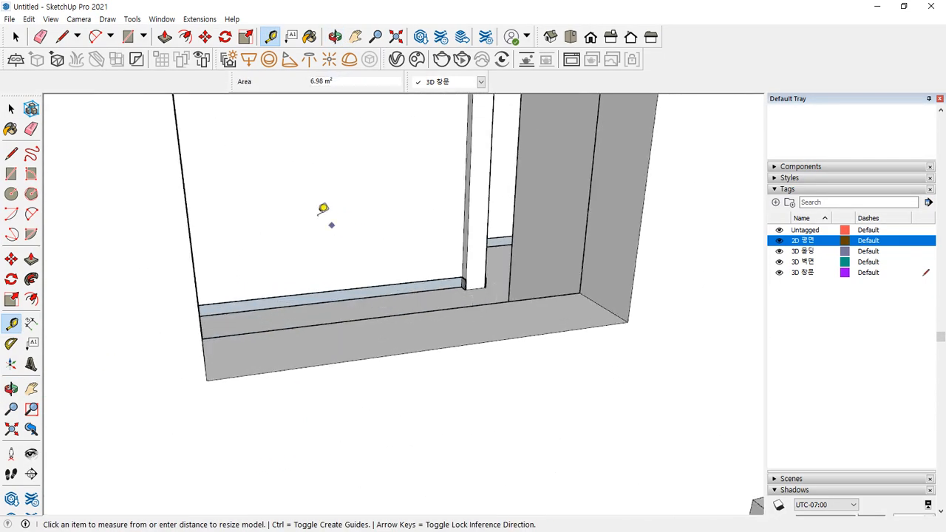
pyautogui.press('r')
pyautogui.scroll(-4, 274, 165)
pyautogui.moveTo(274, 165); pyautogui.dragTo(281, 241, button='middle')
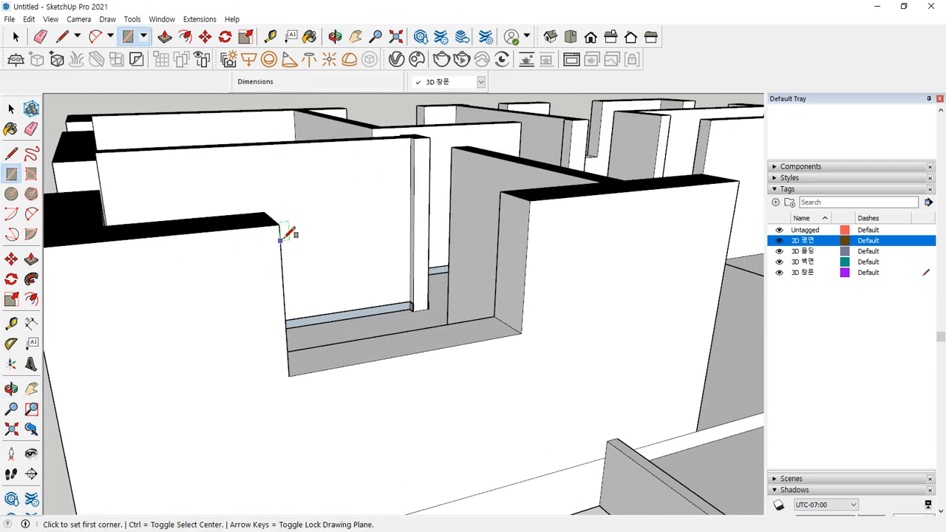
pyautogui.click(279, 224)
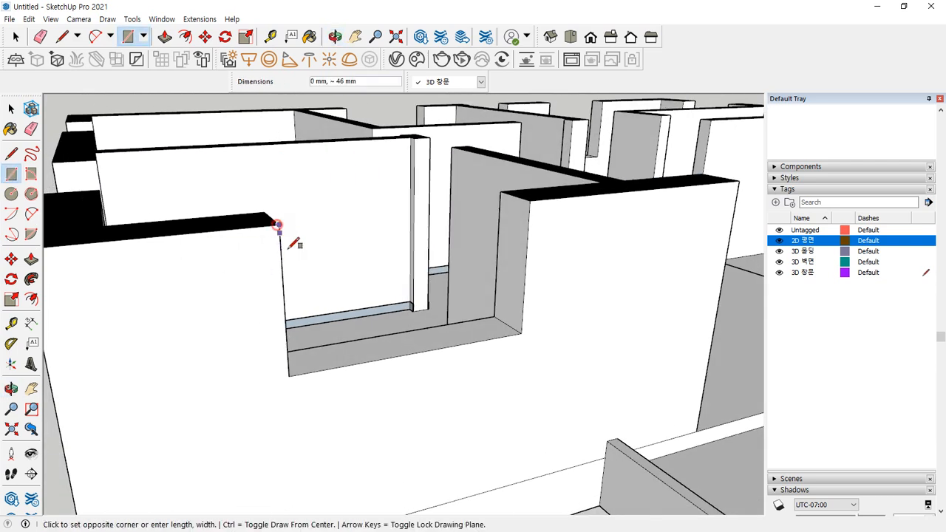
pyautogui.click(522, 331)
# Offset the opening face 45 mm inward and erase an edge to open the frame's inner hole
pyautogui.press('space')
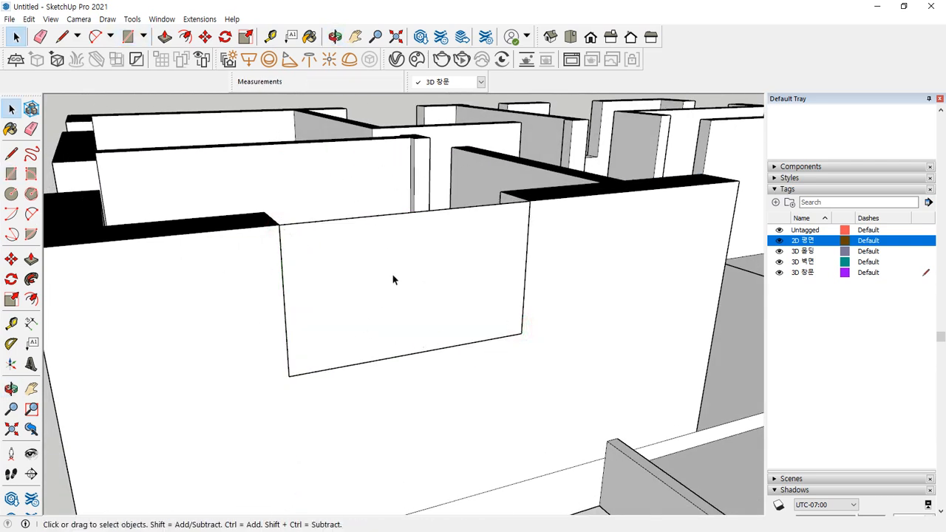
pyautogui.click(393, 274)
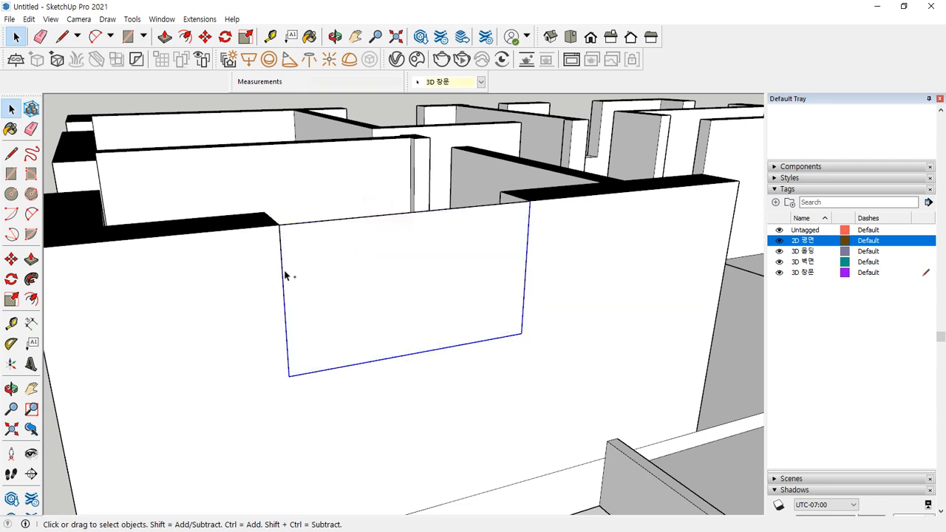
pyautogui.moveTo(374, 233)
pyautogui.mouseDown()
pyautogui.moveTo(397, 232)
pyautogui.moveTo(372, 231)
pyautogui.mouseUp()
pyautogui.press('Escape')
pyautogui.press('f')
pyautogui.click(517, 243)
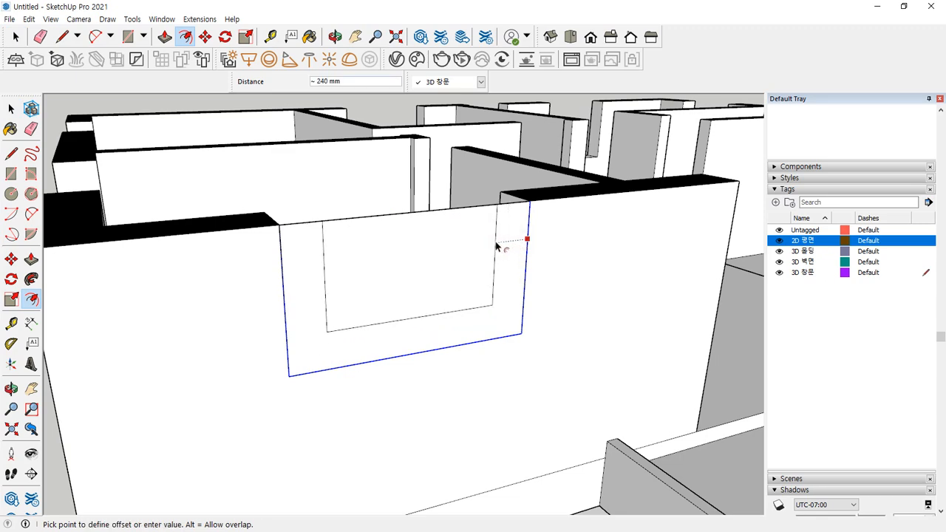
pyautogui.press('Return')
pyautogui.press('e')
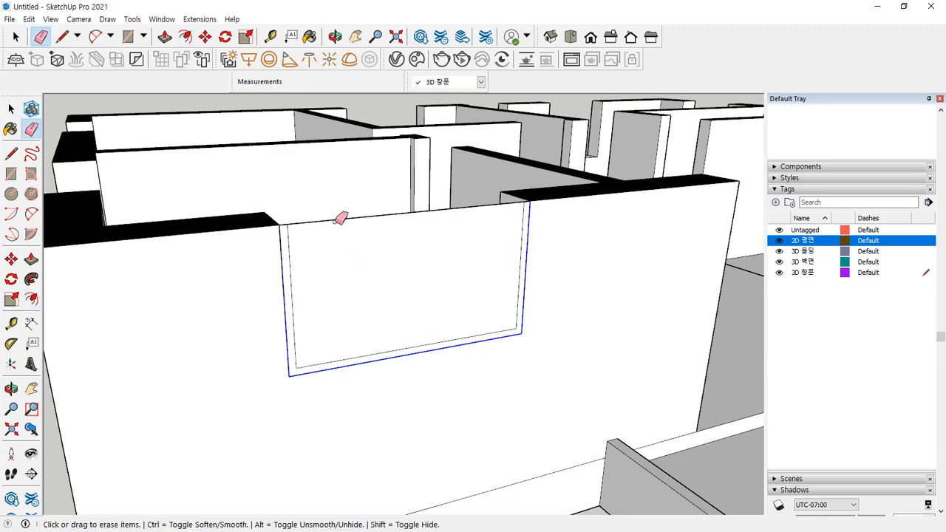
pyautogui.click(335, 220)
# Push/Pull the U-shaped frame strip 120 mm deep
pyautogui.moveTo(341, 271)
pyautogui.mouseDown(button='middle')
pyautogui.moveTo(156, 315)
pyautogui.moveTo(135, 310)
pyautogui.moveTo(392, 358)
pyautogui.mouseUp(button='middle')
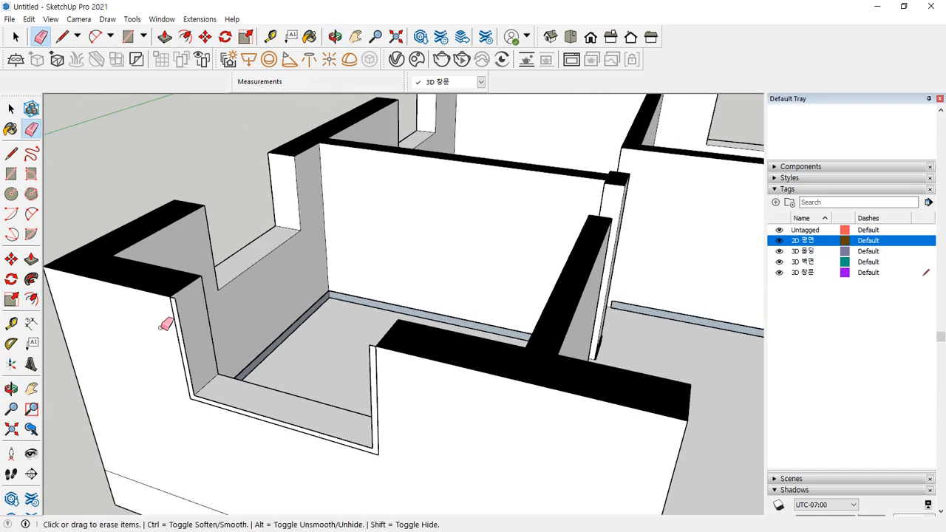
pyautogui.scroll(2, 167, 325)
pyautogui.moveTo(246, 394)
pyautogui.mouseDown(button='middle')
pyautogui.moveTo(249, 323)
pyautogui.moveTo(258, 342)
pyautogui.mouseUp(button='middle')
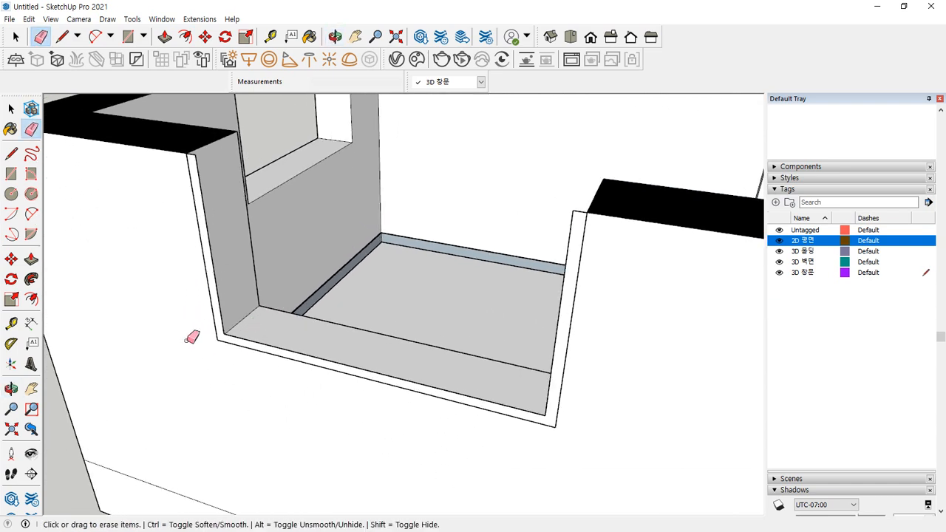
pyautogui.press('ctrl')
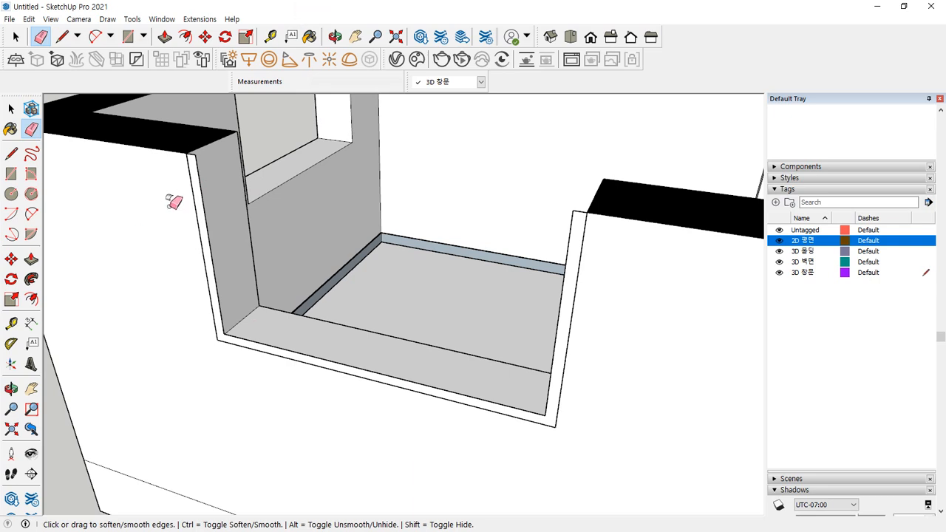
pyautogui.press('p')
pyautogui.click(197, 196)
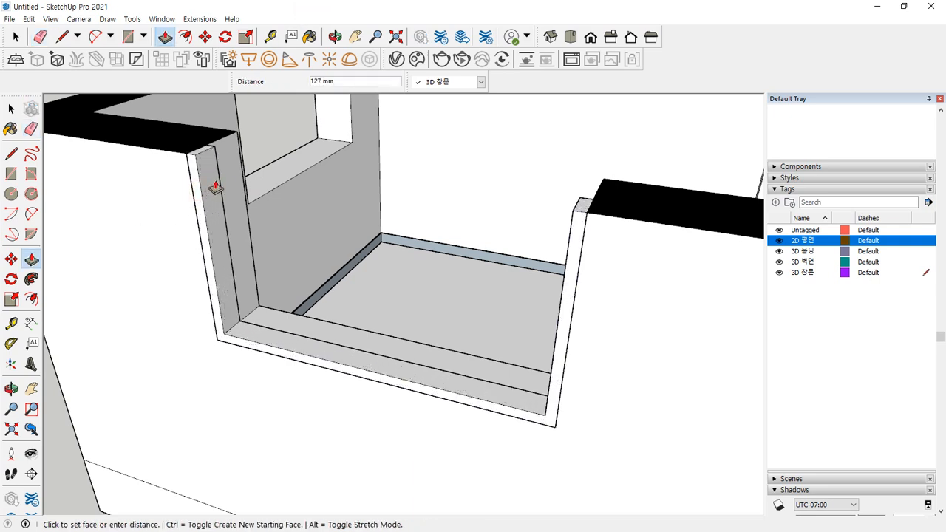
pyautogui.write('120')
pyautogui.press('Return')
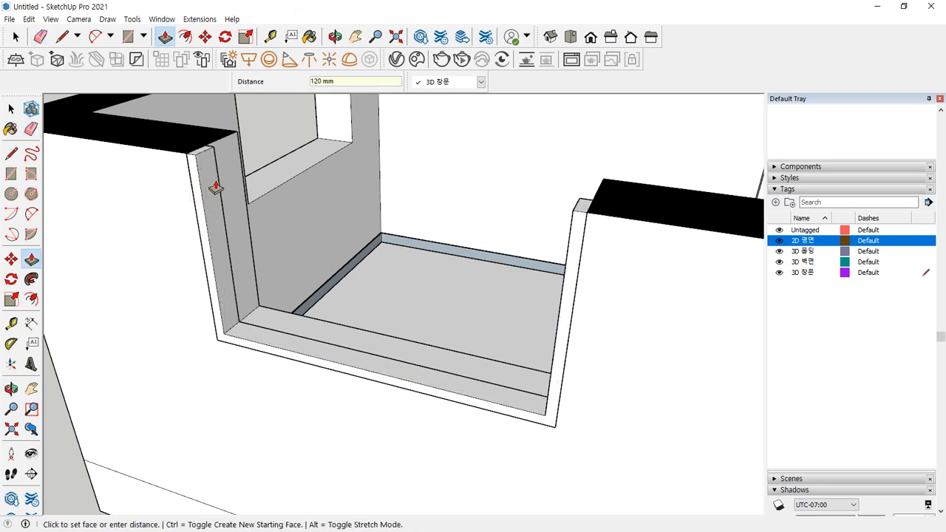
pyautogui.press('space')
# Select the whole U-shaped frame with its edges and bring up its context menu
pyautogui.moveTo(215, 180); pyautogui.dragTo(231, 249, button='middle')
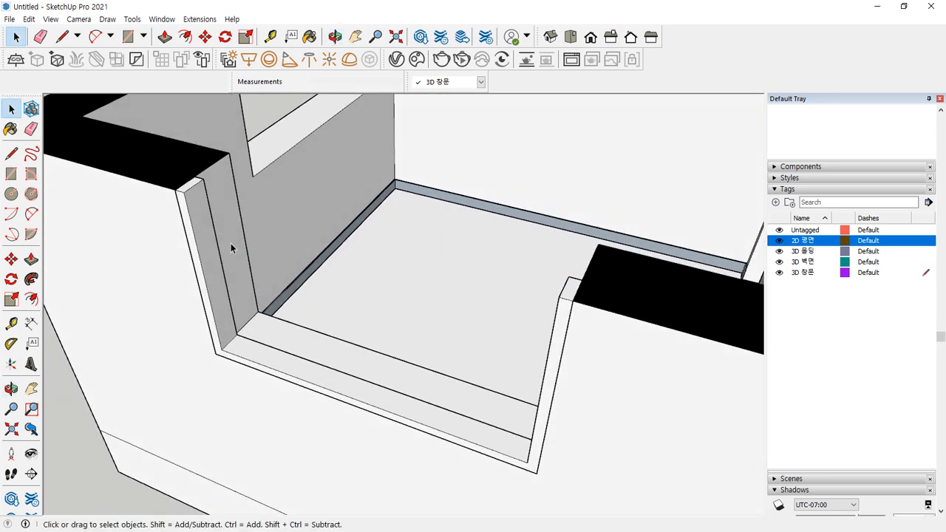
pyautogui.doubleClick(202, 213)
pyautogui.rightClick(202, 212)
pyautogui.click(202, 208)
pyautogui.rightClick(203, 208)
# Make the U-shaped frame a group, deselect it, and switch to the reference window drawings
pyautogui.click(239, 311)
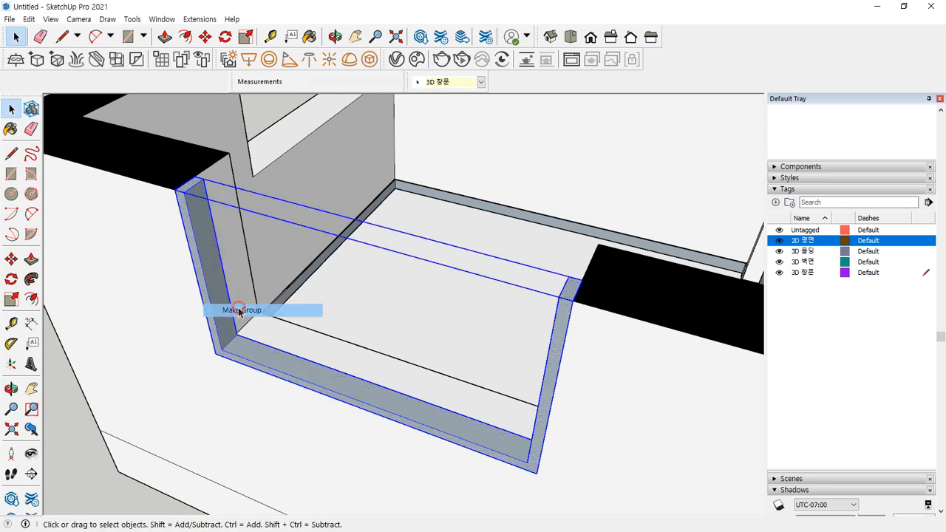
pyautogui.click(56, 440)
pyautogui.moveTo(207, 325); pyautogui.dragTo(258, 263, button='middle')
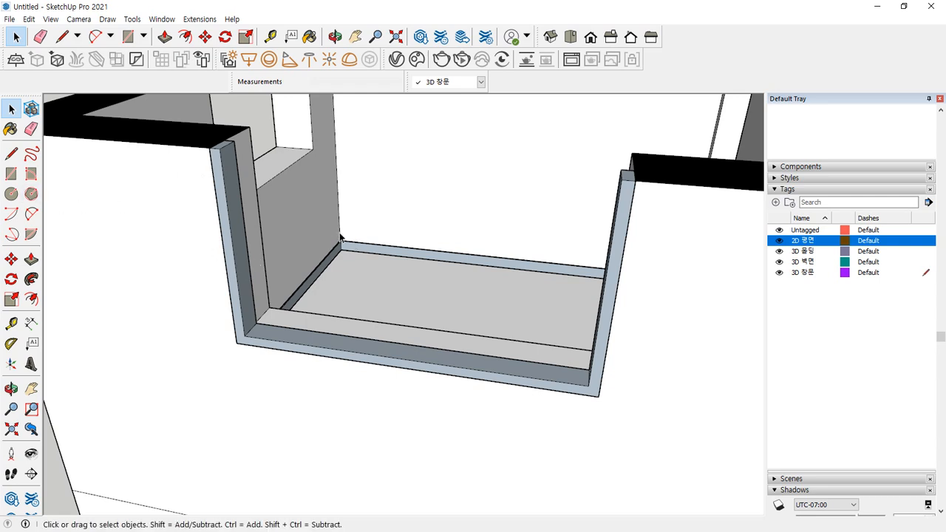
pyautogui.moveTo(599, 181); pyautogui.dragTo(647, 186, button='middle')
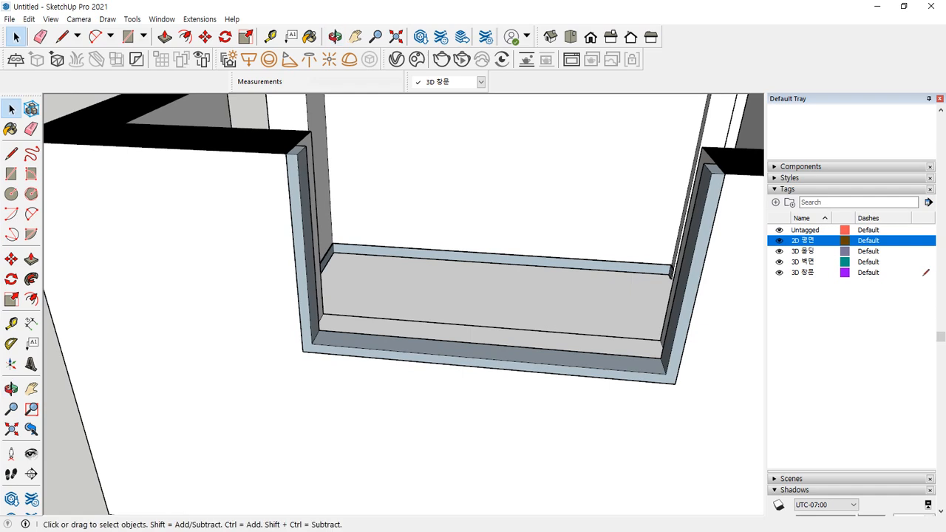
pyautogui.hotkey('alt', 'Tab')
pyautogui.scroll(1, 323, 277)
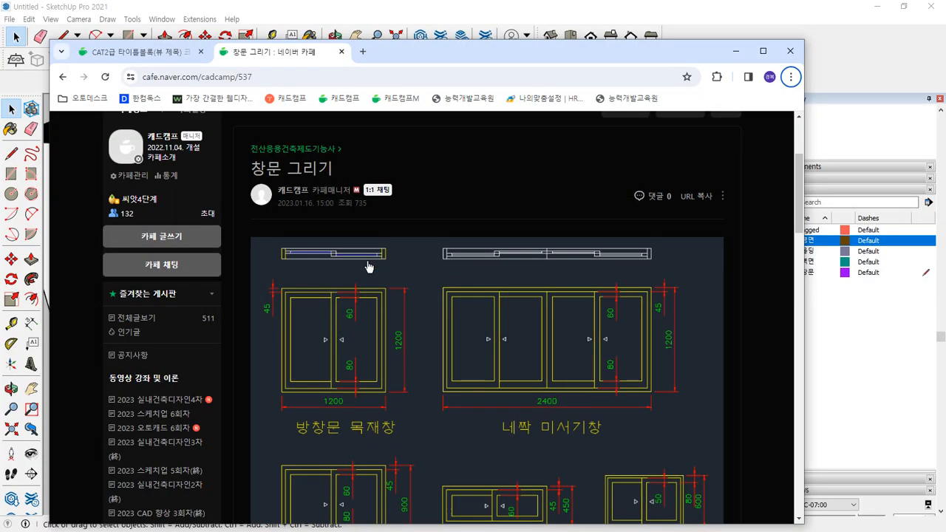
# Draw a rectangle from the frame's top-right corner to the bottom rail midpoint
pyautogui.click(475, 9)
pyautogui.press('r')
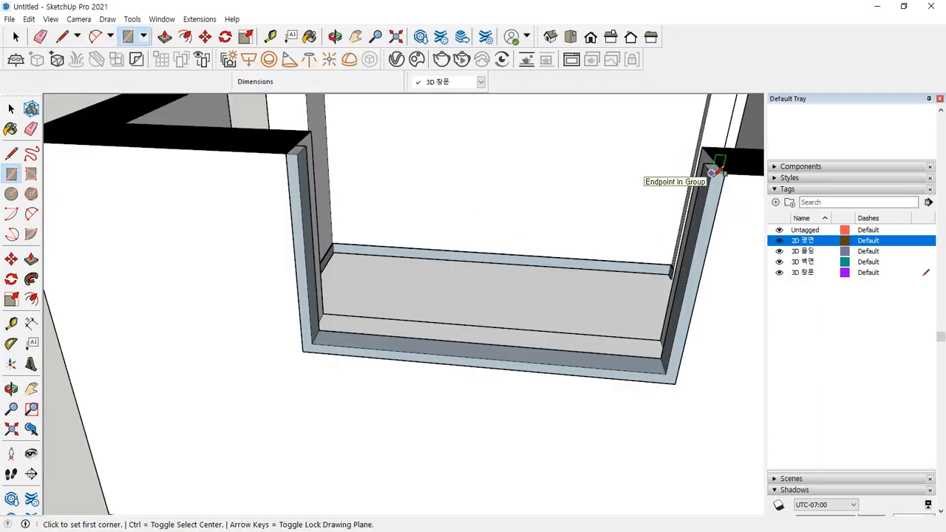
pyautogui.click(711, 173)
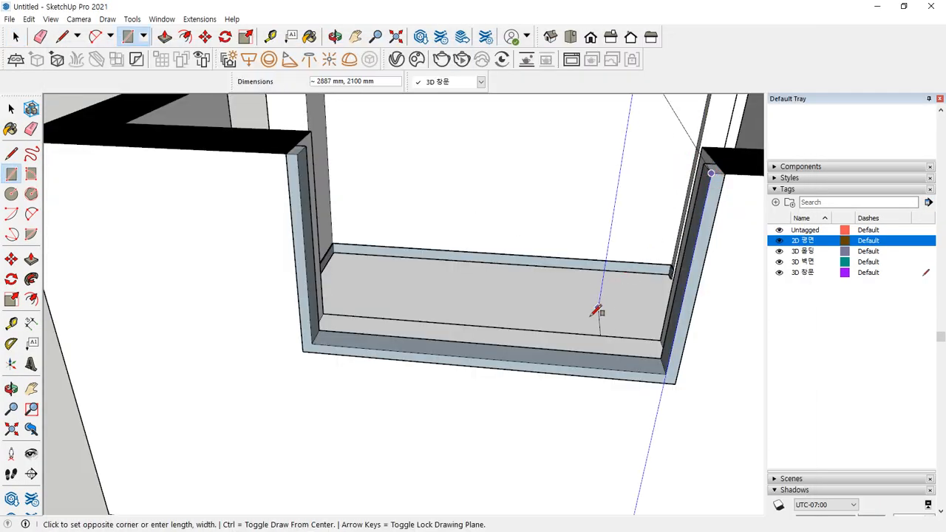
pyautogui.click(485, 358)
pyautogui.moveTo(487, 358); pyautogui.dragTo(492, 256, button='middle')
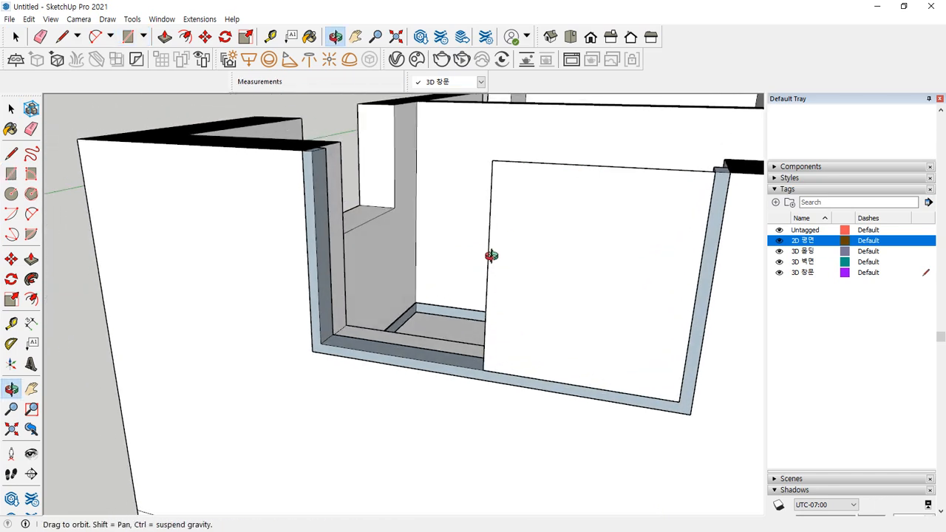
pyautogui.moveTo(486, 372)
pyautogui.mouseDown()
pyautogui.moveTo(495, 428)
pyautogui.moveTo(474, 386)
pyautogui.moveTo(515, 385)
pyautogui.mouseUp()
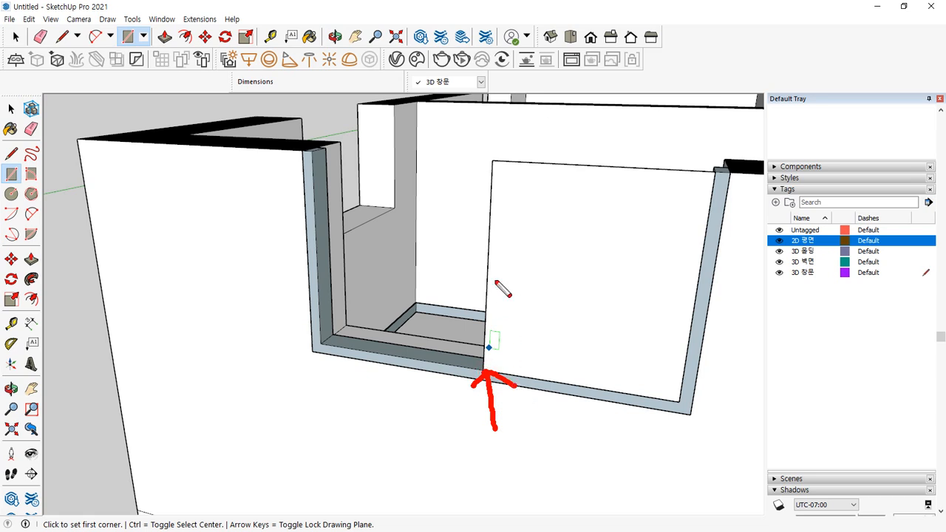
pyautogui.moveTo(494, 164); pyautogui.dragTo(483, 368)
pyautogui.moveTo(488, 240)
pyautogui.mouseDown()
pyautogui.moveTo(443, 241)
pyautogui.moveTo(450, 270)
pyautogui.mouseUp()
pyautogui.moveTo(390, 185)
pyautogui.mouseDown()
pyautogui.moveTo(421, 201)
pyautogui.moveTo(420, 213)
pyautogui.mouseUp()
pyautogui.moveTo(428, 177); pyautogui.dragTo(430, 179)
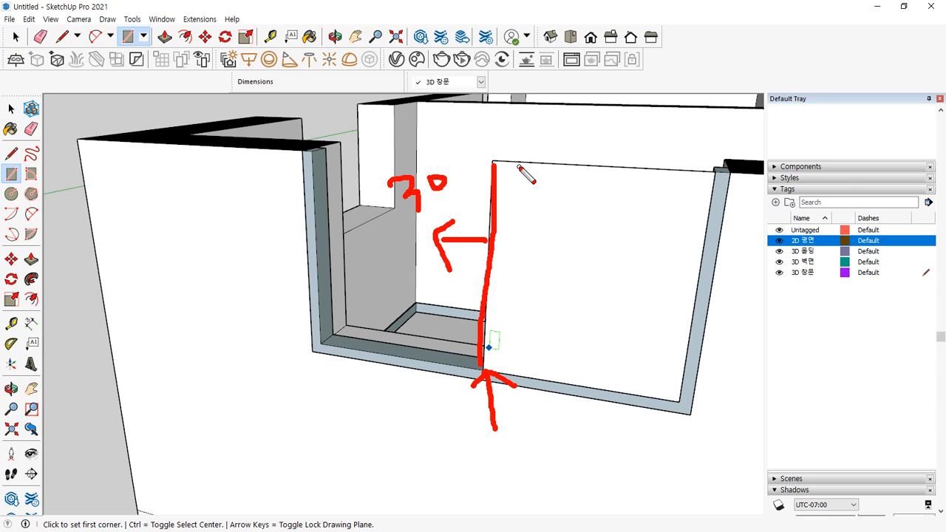
pyautogui.moveTo(476, 176)
pyautogui.mouseDown()
pyautogui.moveTo(482, 200)
pyautogui.moveTo(501, 173)
pyautogui.moveTo(484, 201)
pyautogui.mouseUp()
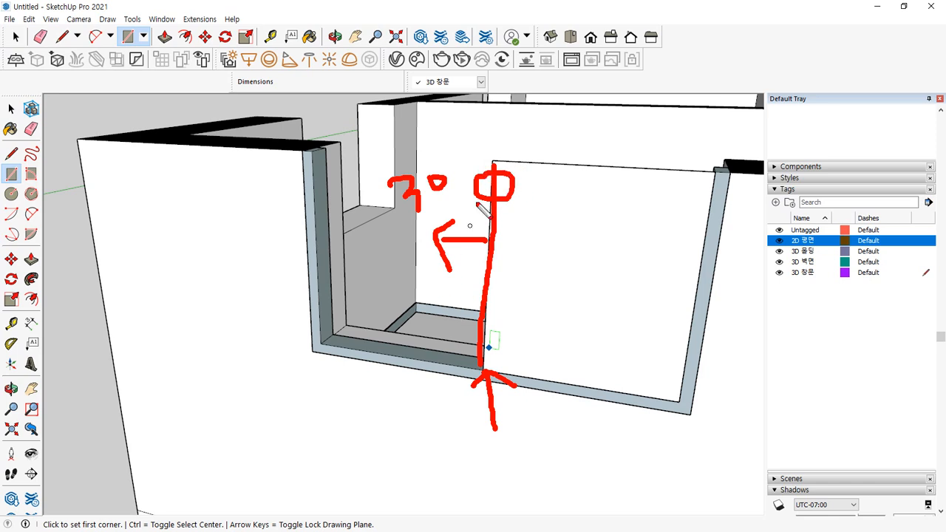
pyautogui.press('Escape')
# Move the rectangle's left edge 30 mm to the left
pyautogui.press('space')
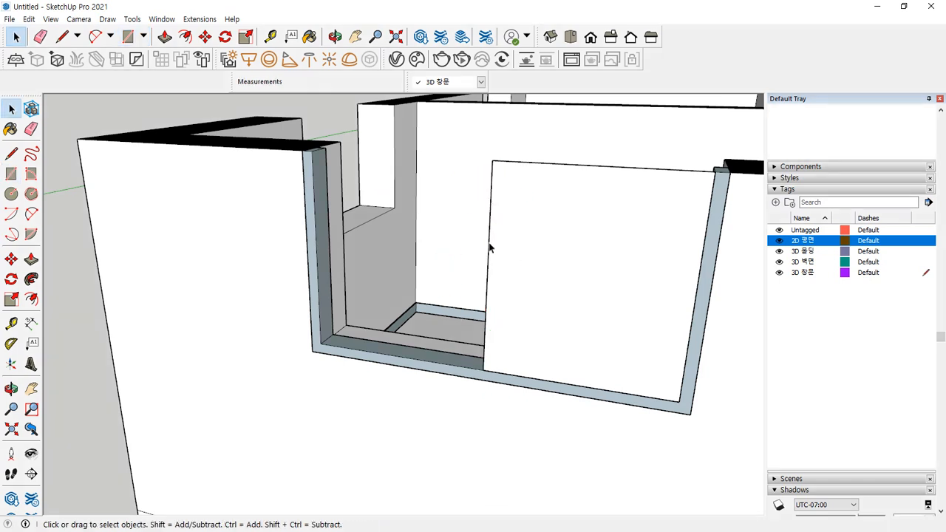
pyautogui.press('m')
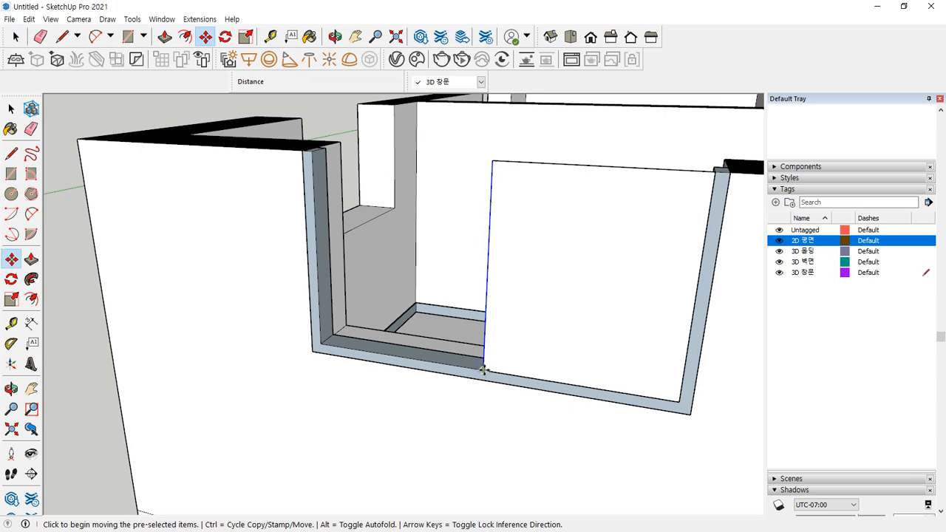
pyautogui.click(483, 368)
pyautogui.write('3')
pyautogui.press('Return')
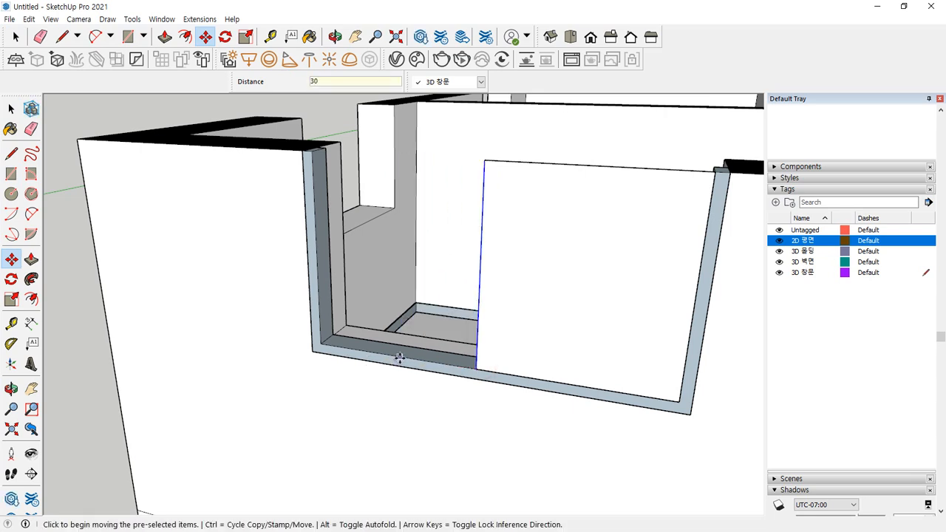
pyautogui.press('space')
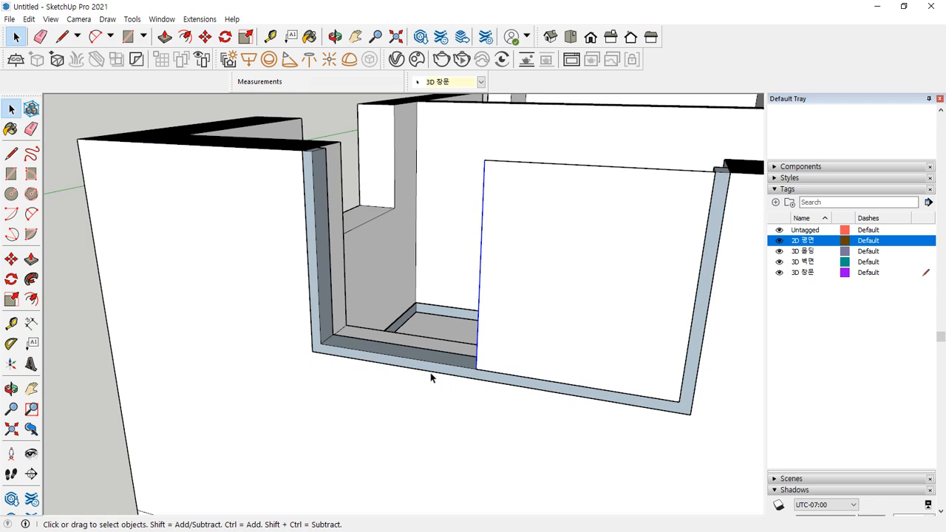
# Offset the panel outline 60 mm inward and erase the inner face, leaving a border
pyautogui.doubleClick(579, 240)
pyautogui.keyDown('shift'); pyautogui.click(612, 163); pyautogui.keyUp('shift')
pyautogui.keyDown('shift'); pyautogui.click(602, 187); pyautogui.keyUp('shift')
pyautogui.hotkey('ctrl', '2')
pyautogui.moveTo(486, 161)
pyautogui.mouseDown()
pyautogui.moveTo(478, 339)
pyautogui.moveTo(612, 392)
pyautogui.moveTo(675, 394)
pyautogui.moveTo(702, 204)
pyautogui.moveTo(695, 183)
pyautogui.mouseUp()
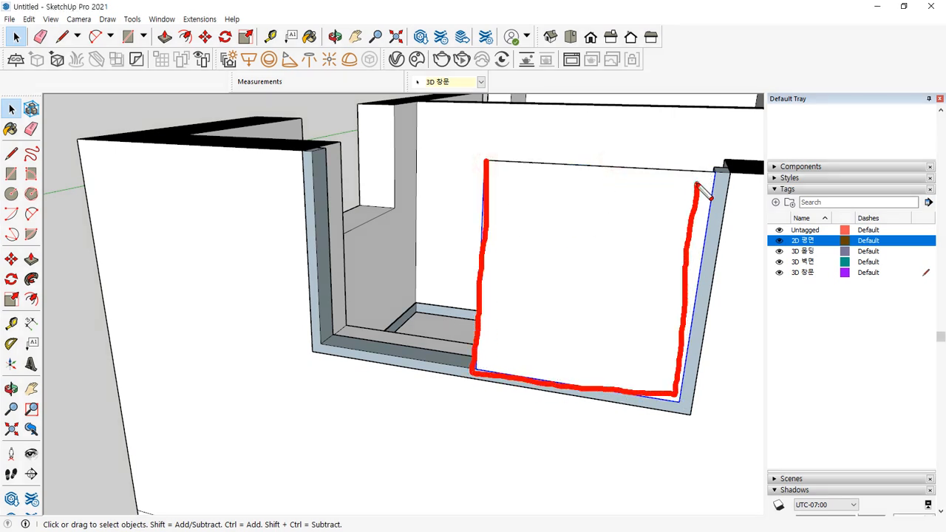
pyautogui.press('Escape')
pyautogui.press('f')
pyautogui.click(482, 198)
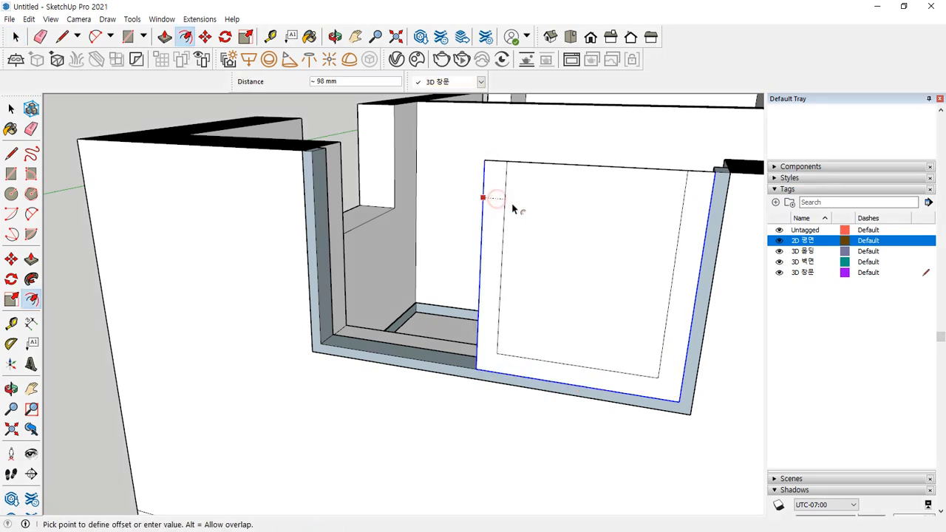
pyautogui.write('60')
pyautogui.press('Return')
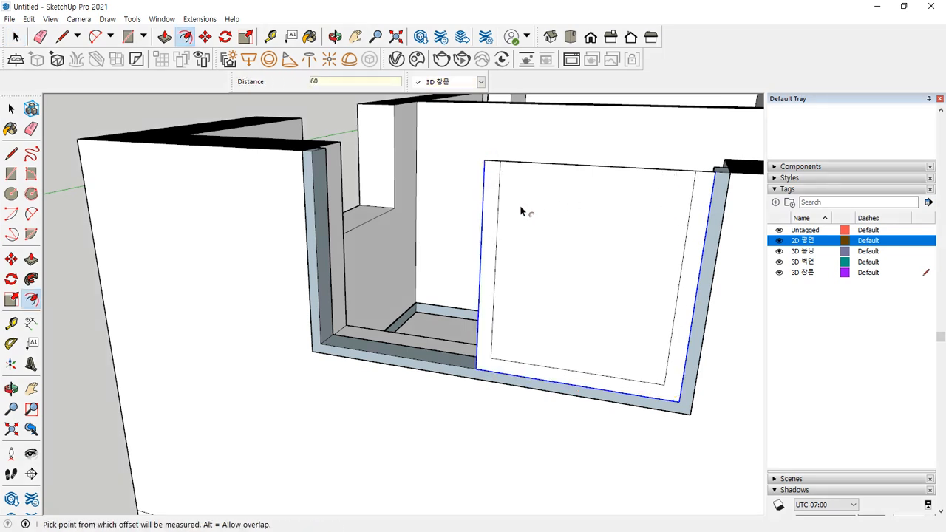
pyautogui.press('space')
pyautogui.press('e')
pyautogui.click(567, 163)
# Extrude the 60 mm border 54 mm deep and group it as the sash frame
pyautogui.moveTo(518, 264)
pyautogui.mouseDown(button='middle')
pyautogui.moveTo(338, 338)
pyautogui.moveTo(471, 377)
pyautogui.moveTo(510, 313)
pyautogui.moveTo(451, 323)
pyautogui.mouseUp(button='middle')
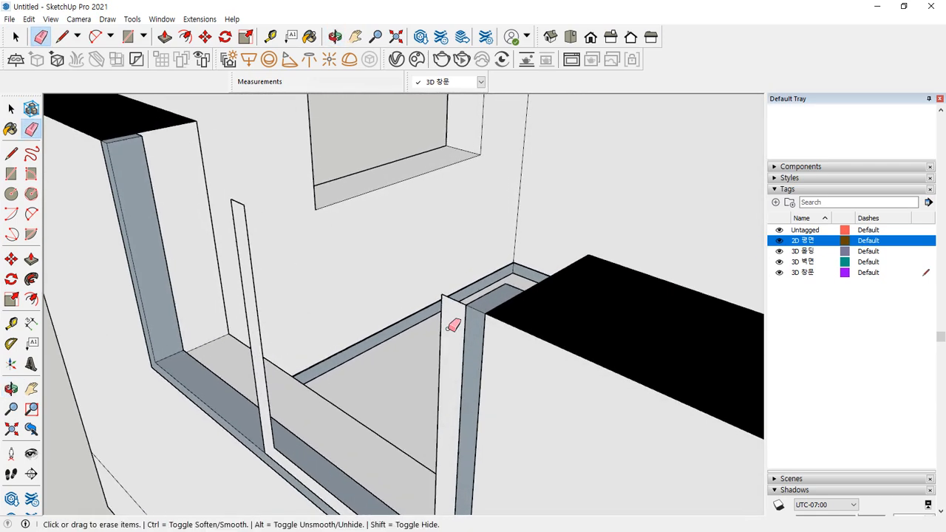
pyautogui.press('p')
pyautogui.click(453, 328)
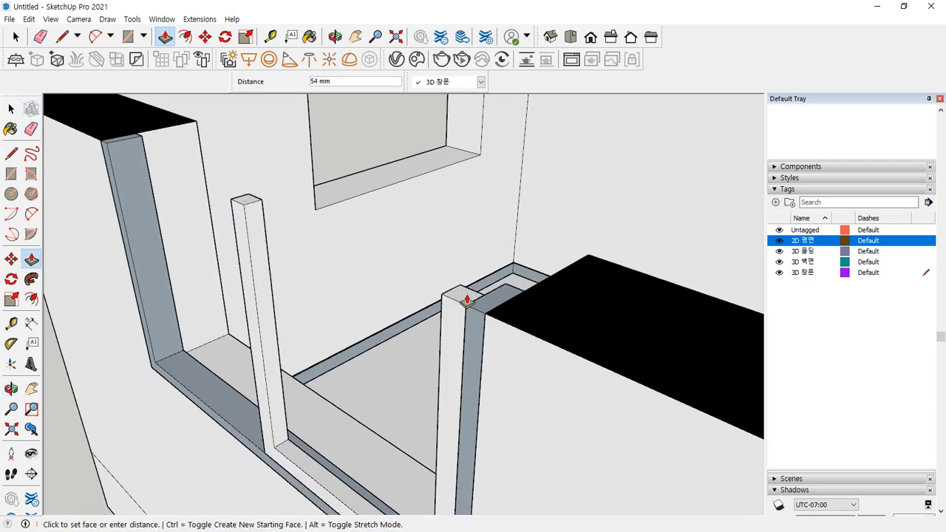
pyautogui.click(467, 300)
pyautogui.press('space')
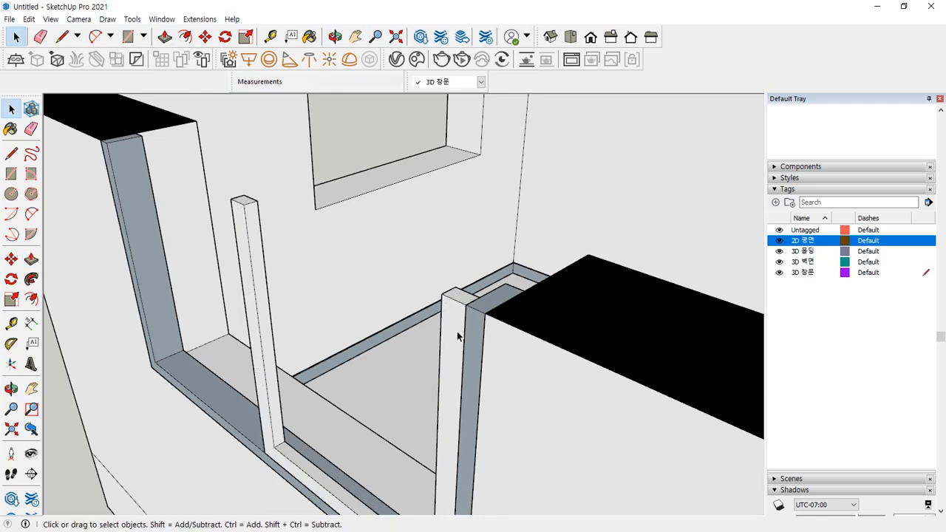
pyautogui.tripleClick(453, 332)
pyautogui.rightClick(453, 332)
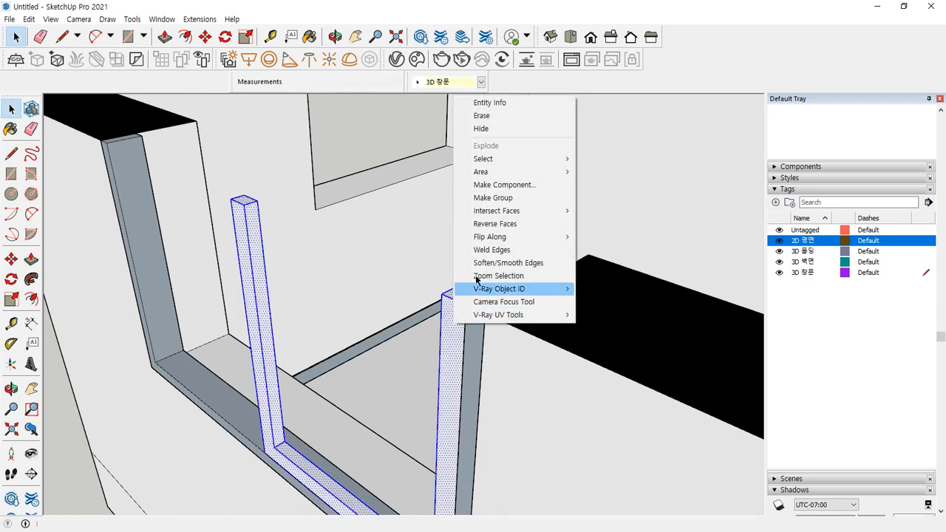
pyautogui.click(493, 197)
pyautogui.moveTo(422, 374); pyautogui.dragTo(422, 450, button='middle')
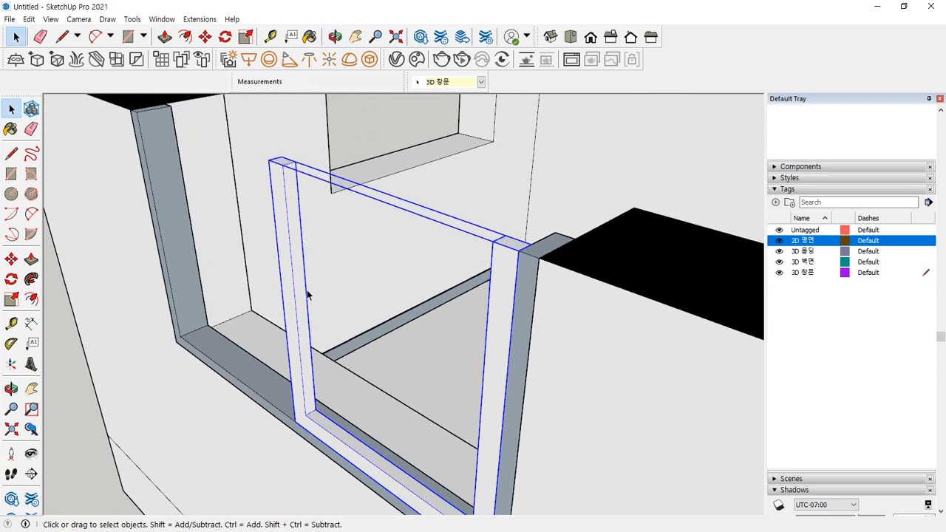
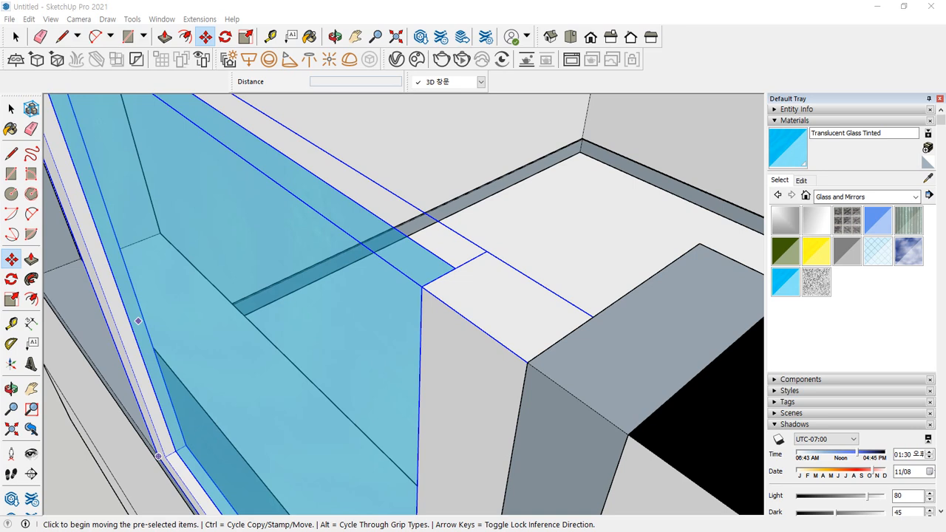
# Move the glass pane into place against the ledge edge of the sash frame
pyautogui.scroll(-5, 473, 237)
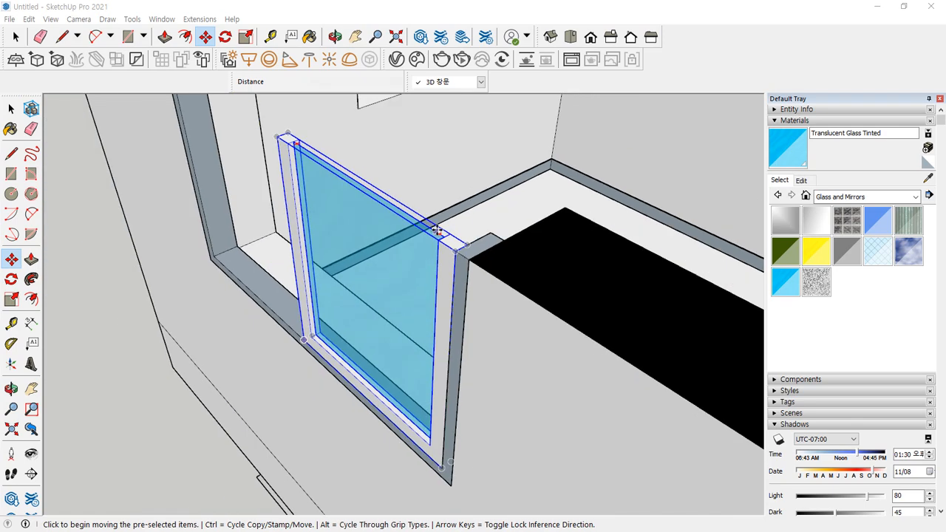
pyautogui.scroll(2, 510, 264)
pyautogui.scroll(5, 424, 211)
pyautogui.scroll(-4, 477, 256)
pyautogui.keyDown('shift'); pyautogui.moveTo(547, 372); pyautogui.dragTo(510, 374, button='middle'); pyautogui.keyUp('shift')
pyautogui.scroll(1, 573, 363)
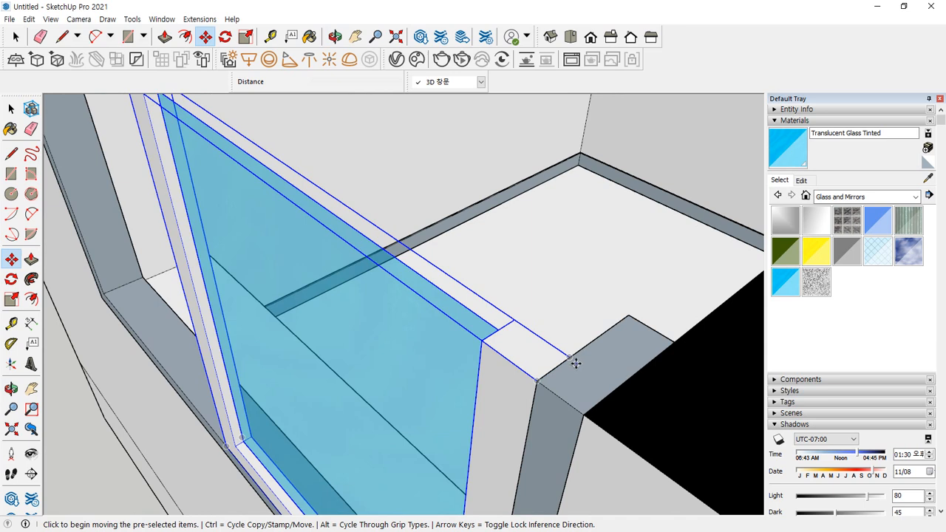
pyautogui.moveTo(562, 356); pyautogui.dragTo(576, 363)
pyautogui.moveTo(633, 315); pyautogui.dragTo(542, 375)
pyautogui.moveTo(576, 334); pyautogui.dragTo(623, 371)
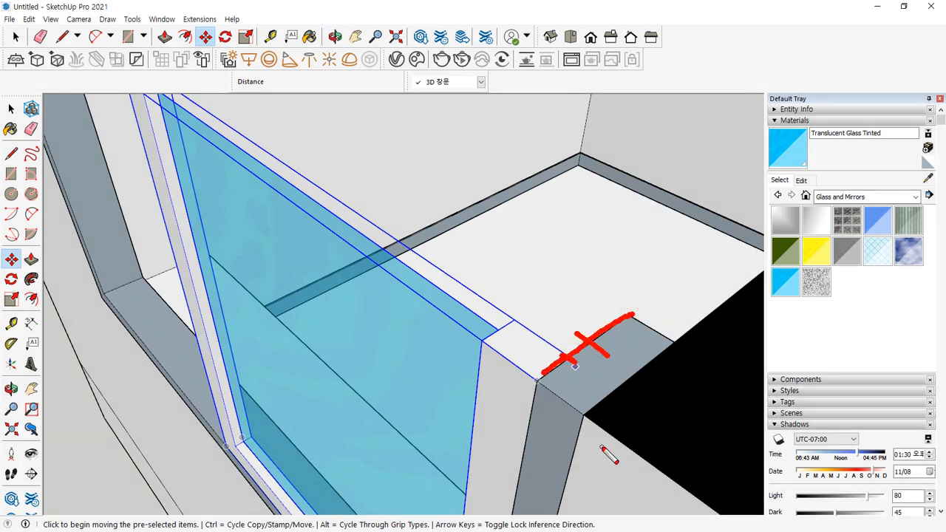
pyautogui.press('Escape')
pyautogui.click(570, 355)
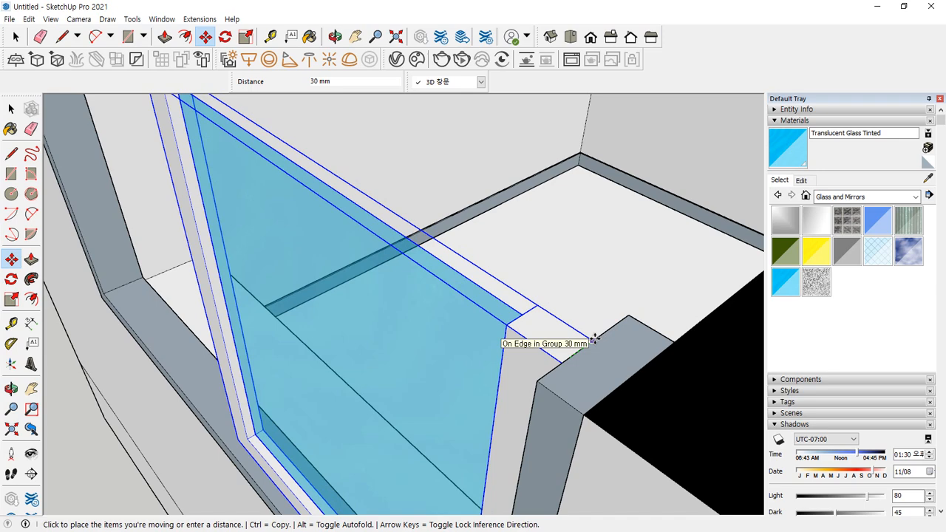
pyautogui.click(591, 341)
# Ctrl-copy the glazed sash and snap the copy to the far post corner
pyautogui.moveTo(401, 442); pyautogui.dragTo(446, 397, button='middle')
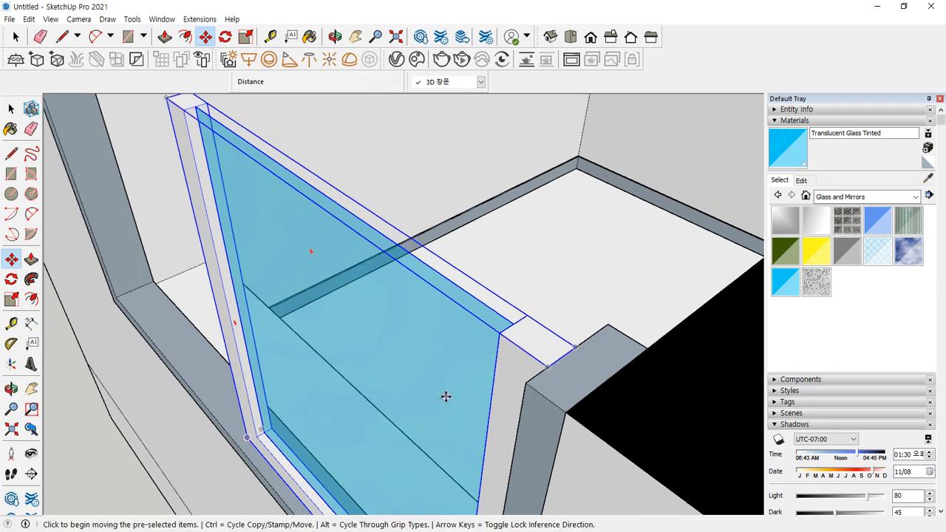
pyautogui.scroll(1, 541, 370)
pyautogui.moveTo(562, 373)
pyautogui.mouseDown()
pyautogui.moveTo(540, 358)
pyautogui.moveTo(563, 369)
pyautogui.moveTo(535, 373)
pyautogui.moveTo(540, 360)
pyautogui.mouseUp()
pyautogui.press('Escape')
pyautogui.click(547, 366)
pyautogui.press('ctrl')
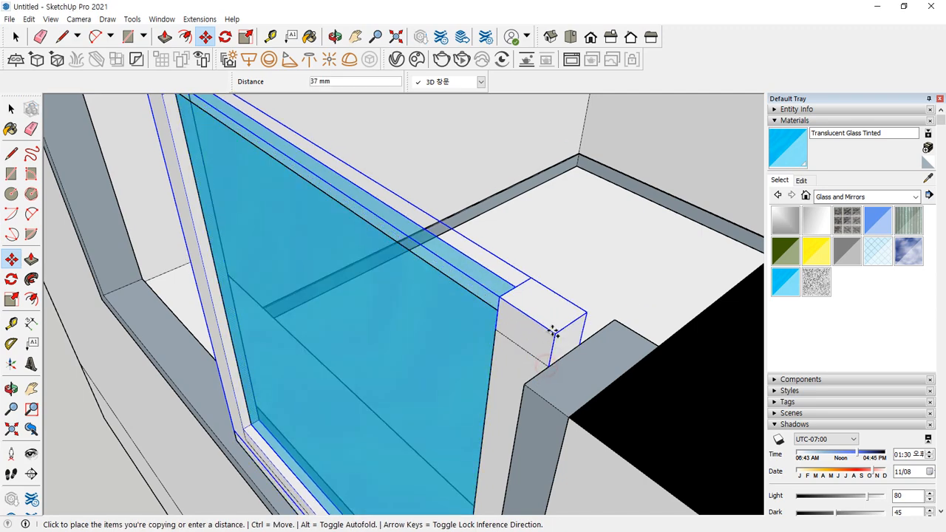
pyautogui.moveTo(496, 285); pyautogui.dragTo(375, 334, button='middle')
pyautogui.click(309, 281)
pyautogui.scroll(-3, 170, 264)
pyautogui.scroll(-4, 317, 311)
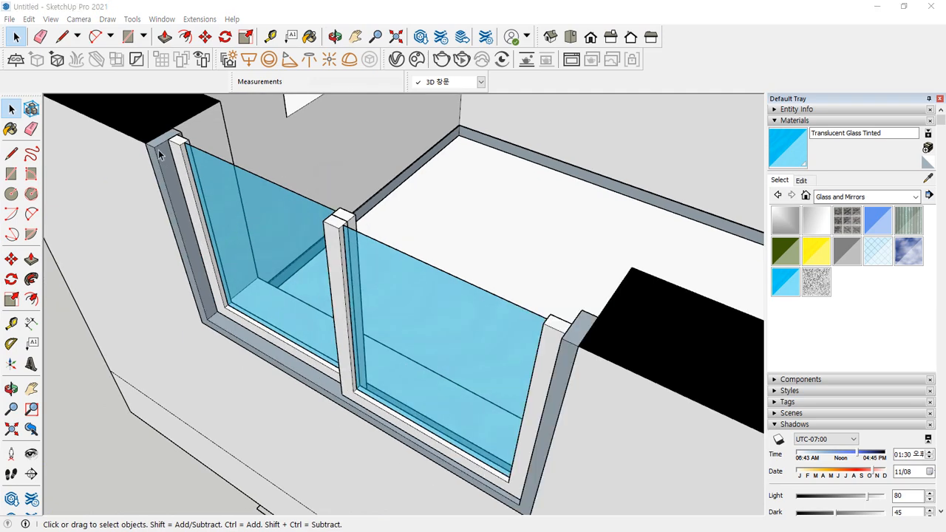
# Select the frame and both glass sashes and move them 10 mm along the green axis
pyautogui.click(160, 154)
pyautogui.keyDown('ctrl'); pyautogui.click(221, 197); pyautogui.keyUp('ctrl')
pyautogui.keyDown('ctrl'); pyautogui.click(406, 296); pyautogui.keyUp('ctrl')
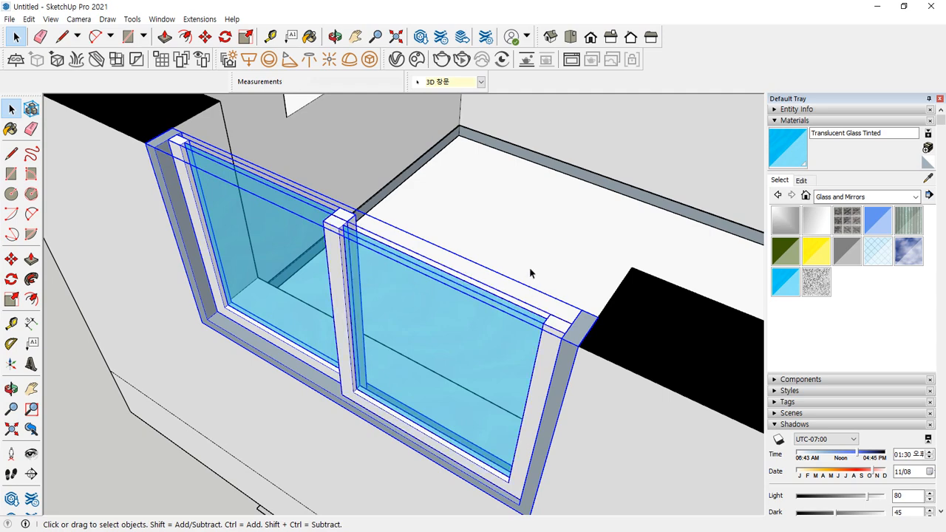
pyautogui.press('m')
pyautogui.scroll(3, 627, 296)
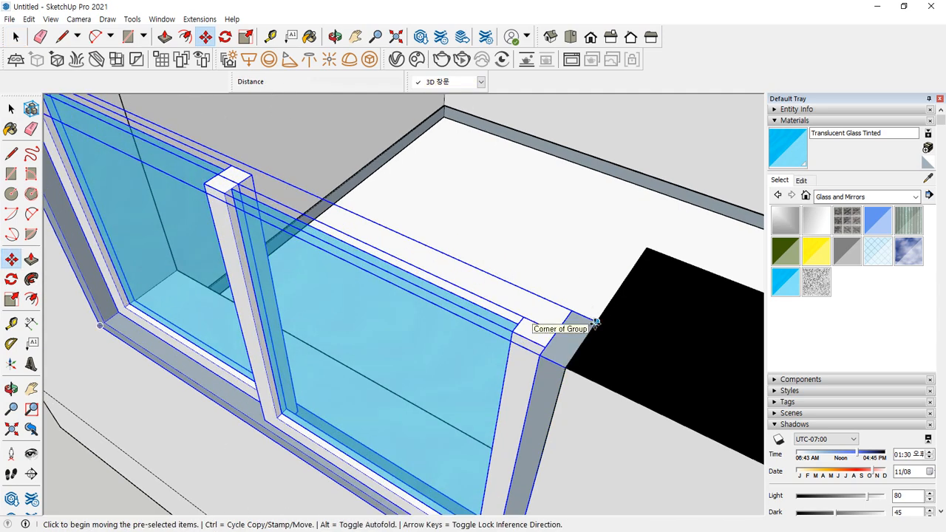
pyautogui.click(596, 323)
pyautogui.click(646, 253)
pyautogui.moveTo(534, 317); pyautogui.dragTo(200, 274, button='middle')
pyautogui.press('m')
pyautogui.scroll(3, 245, 276)
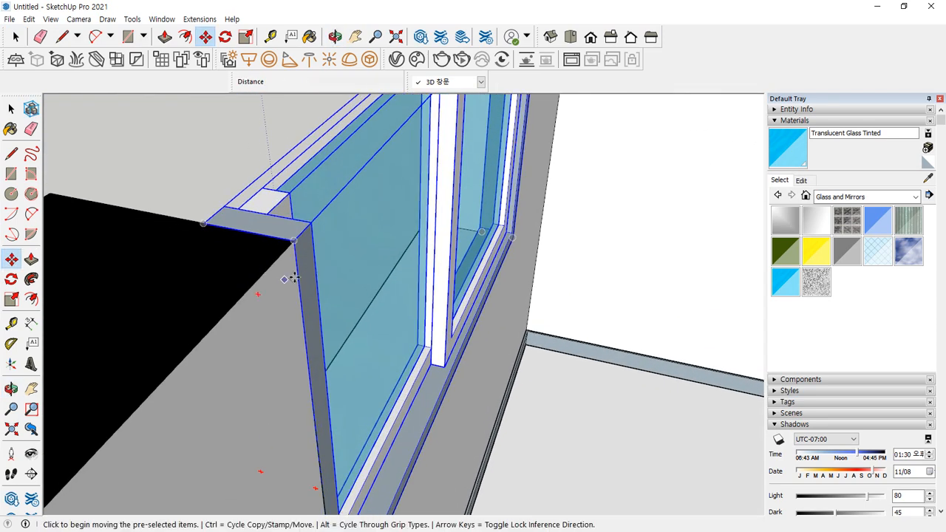
pyautogui.click(299, 244)
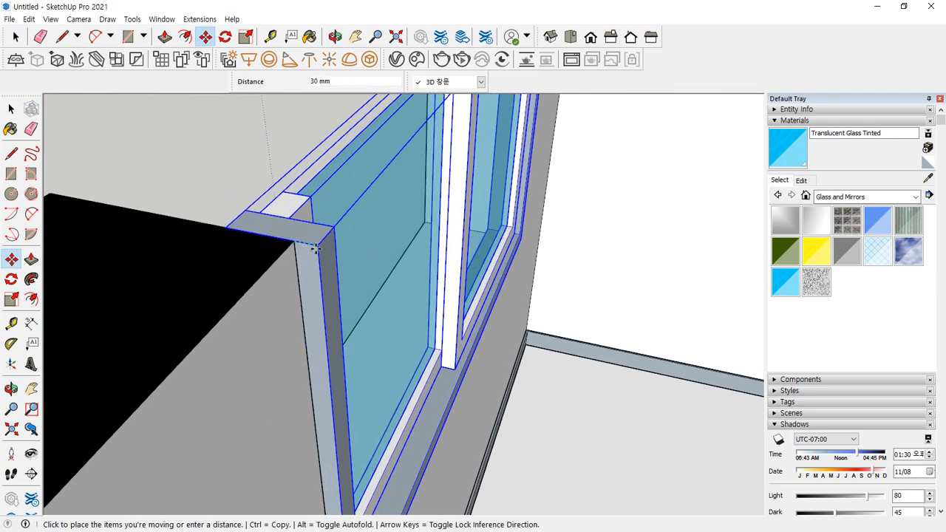
pyautogui.write('10')
pyautogui.press('Return')
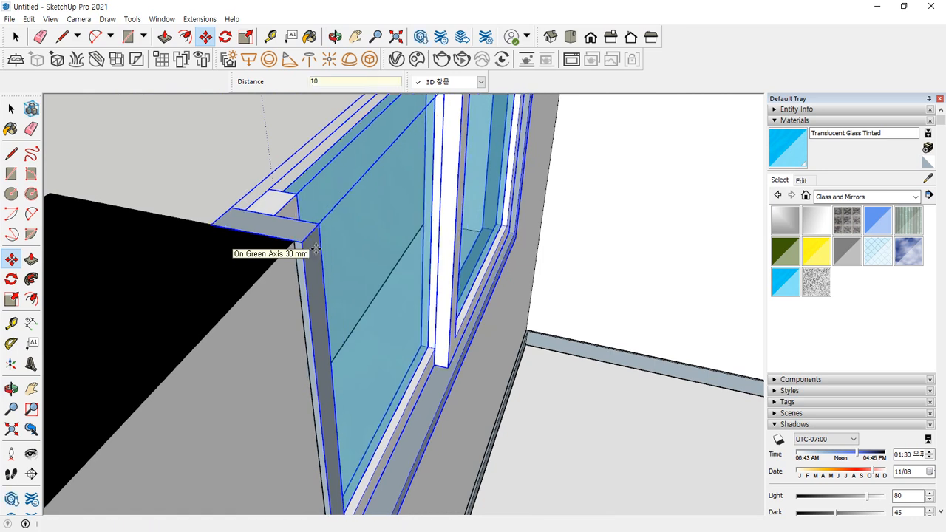
# From a top-down view, settle the window against the wall corner
pyautogui.moveTo(286, 294); pyautogui.dragTo(294, 241, button='middle')
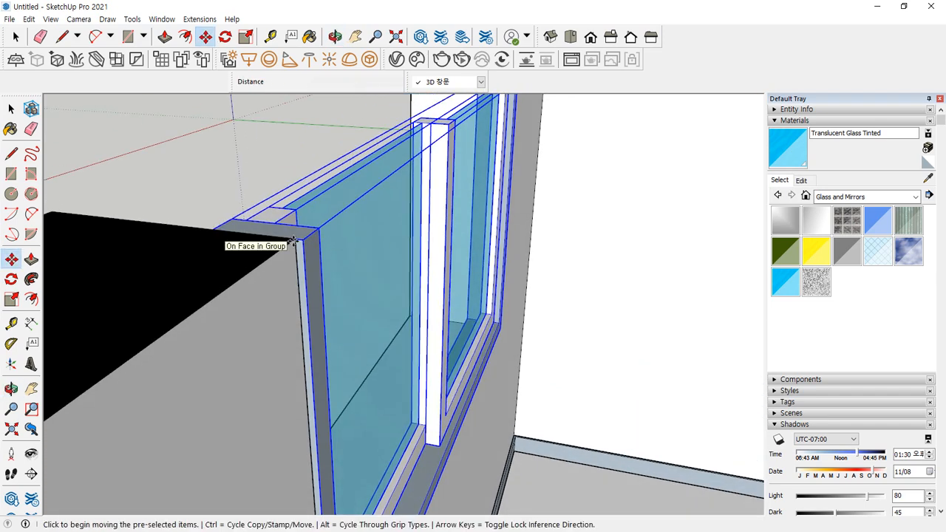
pyautogui.scroll(-8, 294, 242)
pyautogui.moveTo(332, 397); pyautogui.dragTo(317, 459, button='middle')
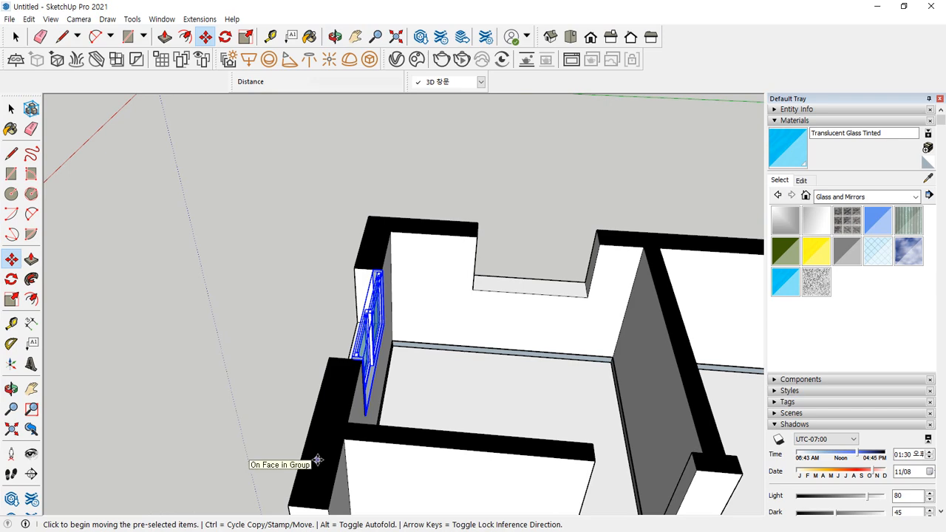
pyautogui.scroll(2, 251, 468)
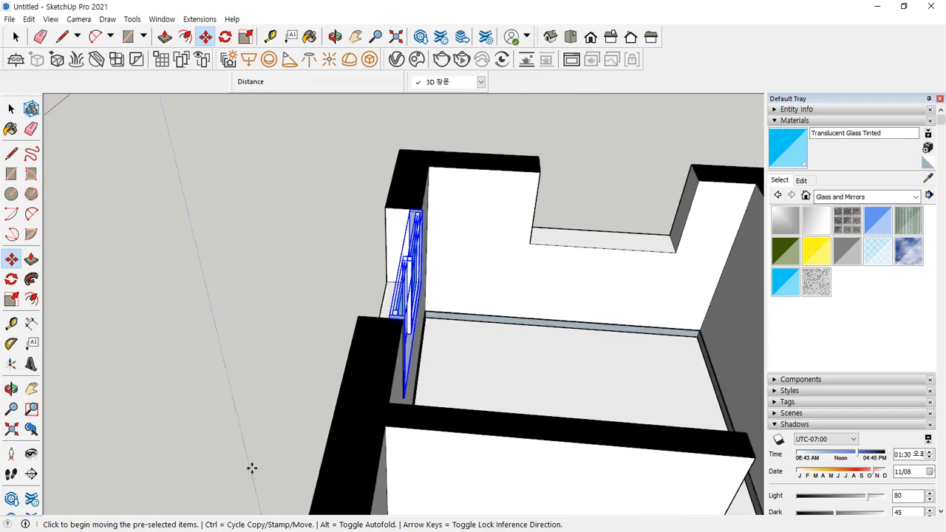
pyautogui.scroll(3, 618, 262)
pyautogui.scroll(2, 122, 388)
pyautogui.scroll(3, 109, 399)
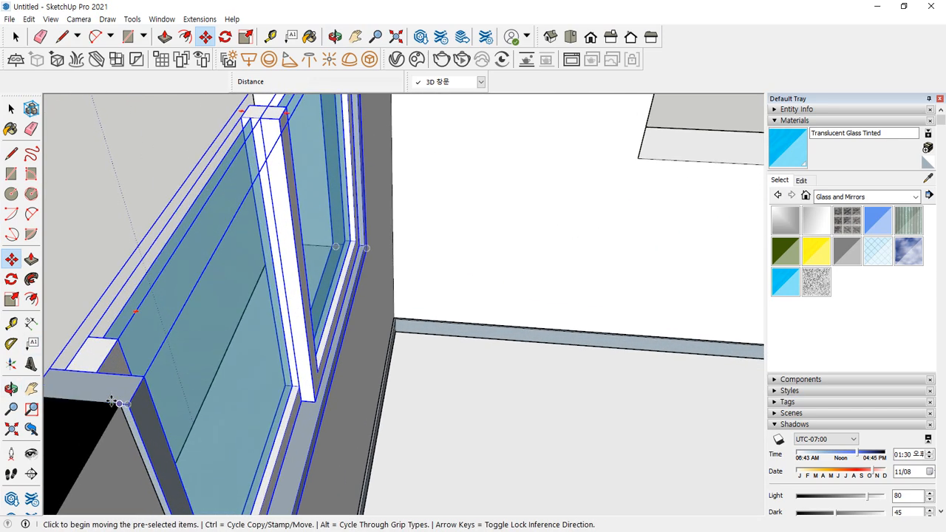
pyautogui.click(117, 402)
pyautogui.click(118, 403)
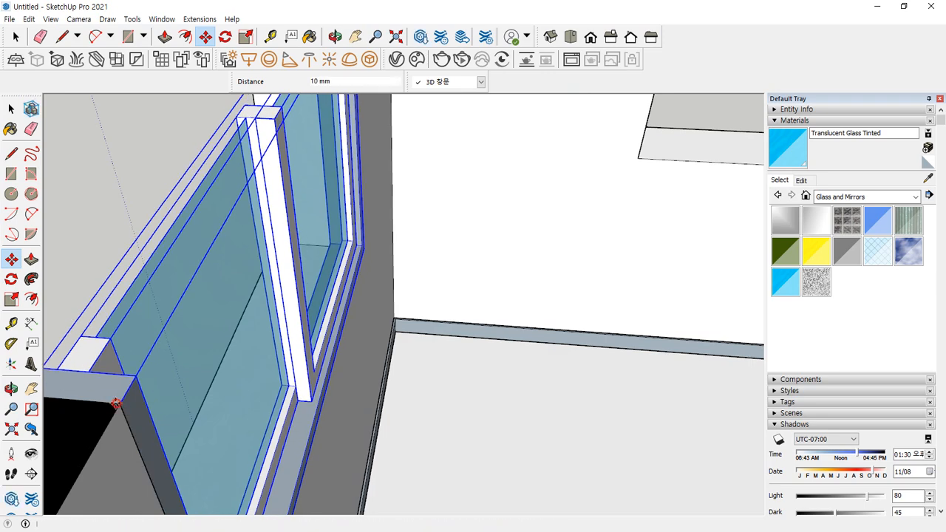
# Ctrl-copy the frame 120 mm to stagger the sashes, then deselect everything
pyautogui.scroll(-2, 130, 390)
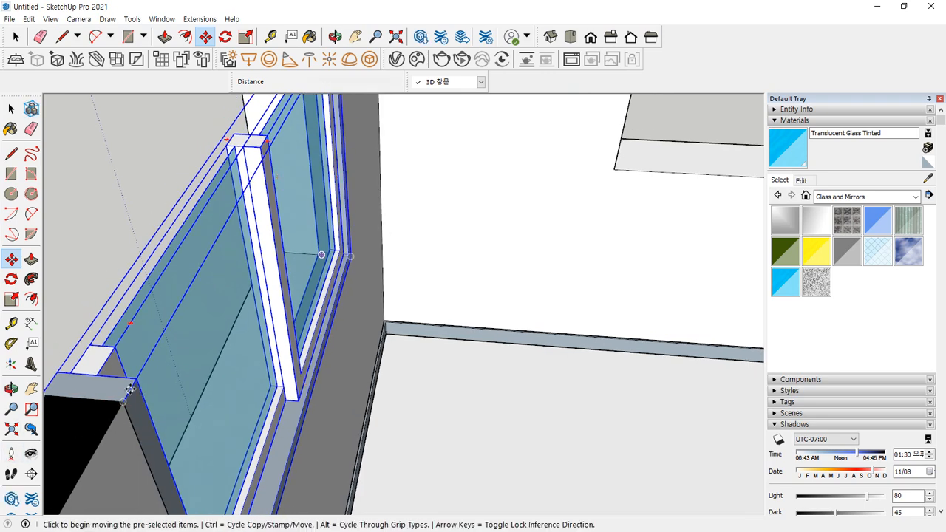
pyautogui.keyDown('shift'); pyautogui.moveTo(126, 389); pyautogui.dragTo(292, 353, button='middle'); pyautogui.keyUp('shift')
pyautogui.press('ctrl')
pyautogui.click(300, 370)
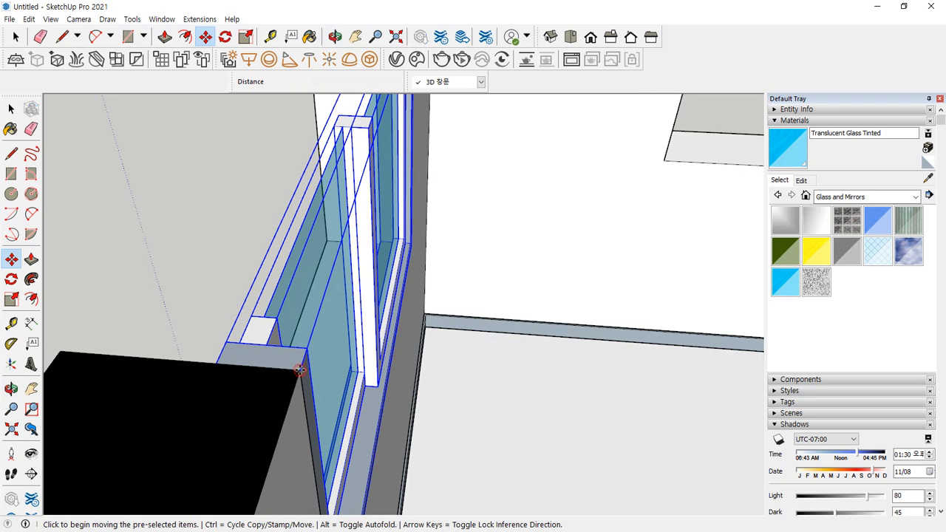
pyautogui.click(216, 365)
pyautogui.press('space')
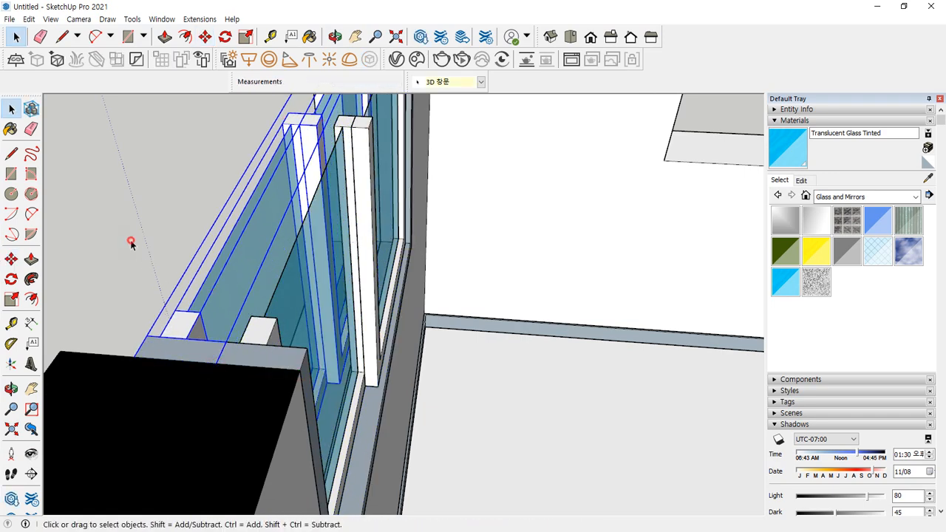
pyautogui.click(130, 241)
pyautogui.scroll(-1, 152, 384)
pyautogui.moveTo(152, 389); pyautogui.dragTo(343, 384, button='middle')
pyautogui.moveTo(164, 401)
pyautogui.mouseDown()
pyautogui.moveTo(173, 131)
pyautogui.moveTo(606, 397)
pyautogui.moveTo(306, 498)
pyautogui.moveTo(158, 389)
pyautogui.mouseUp()
pyautogui.press('Escape')
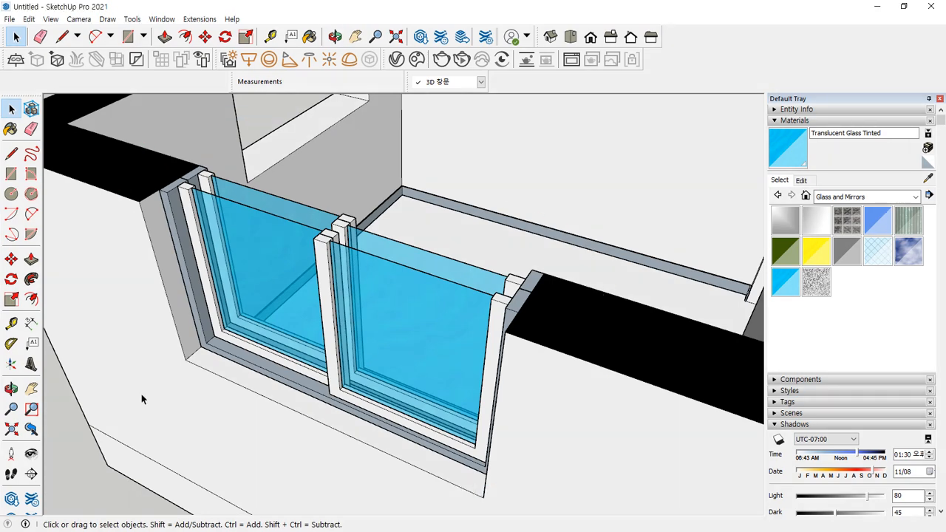
pyautogui.scroll(-5, 194, 386)
pyautogui.moveTo(242, 378)
pyautogui.mouseDown()
pyautogui.moveTo(172, 306)
pyautogui.moveTo(309, 348)
pyautogui.moveTo(247, 387)
pyautogui.mouseUp()
pyautogui.moveTo(196, 139); pyautogui.dragTo(212, 202)
pyautogui.moveTo(221, 169); pyautogui.dragTo(189, 195)
pyautogui.moveTo(293, 94)
pyautogui.mouseDown()
pyautogui.moveTo(360, 111)
pyautogui.moveTo(348, 122)
pyautogui.mouseUp()
pyautogui.moveTo(702, 102)
pyautogui.mouseDown()
pyautogui.moveTo(649, 126)
pyautogui.moveTo(664, 150)
pyautogui.mouseUp()
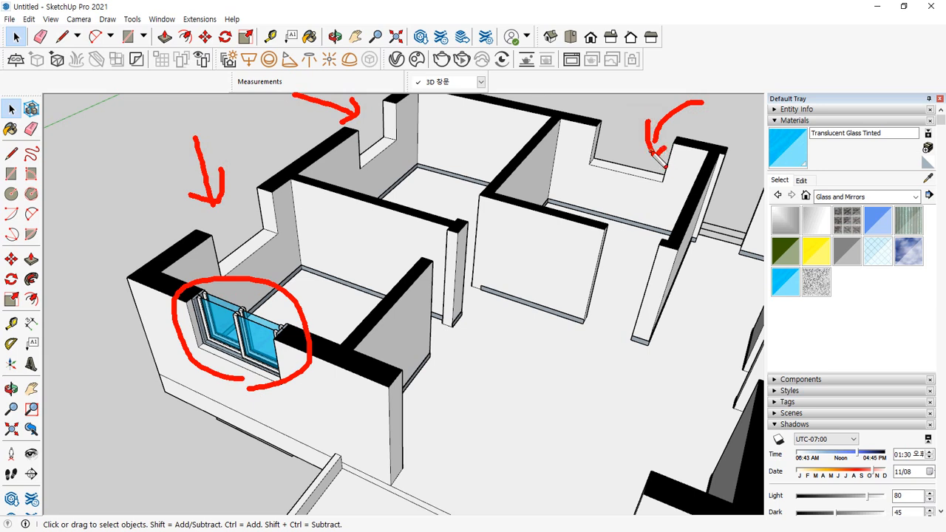
pyautogui.press('Escape')
pyautogui.moveTo(137, 236); pyautogui.dragTo(332, 421)
pyautogui.scroll(6, 289, 334)
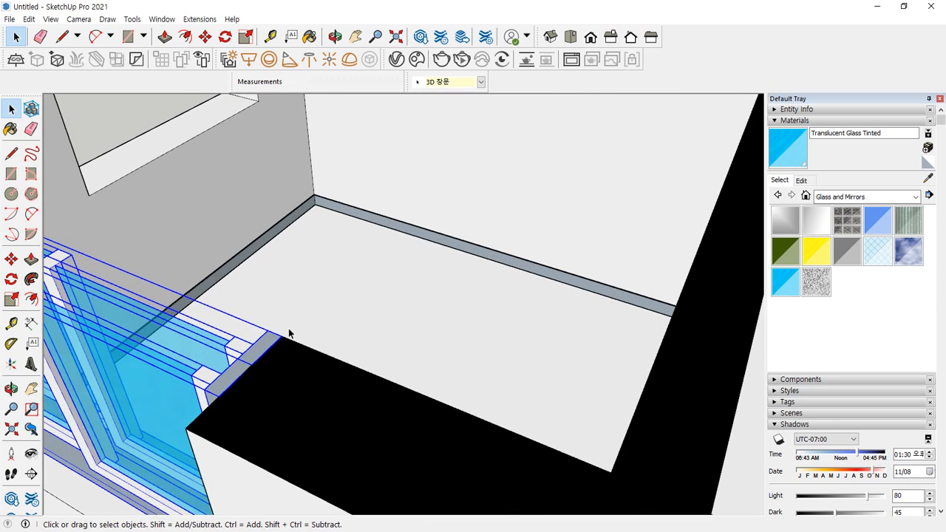
# Ctrl-copy the window onto the wall top at the next opening
pyautogui.press('m')
pyautogui.click(284, 340)
pyautogui.press('ctrl')
pyautogui.scroll(-3, 244, 272)
pyautogui.keyDown('shift'); pyautogui.moveTo(150, 234); pyautogui.dragTo(228, 290, button='middle'); pyautogui.keyUp('shift')
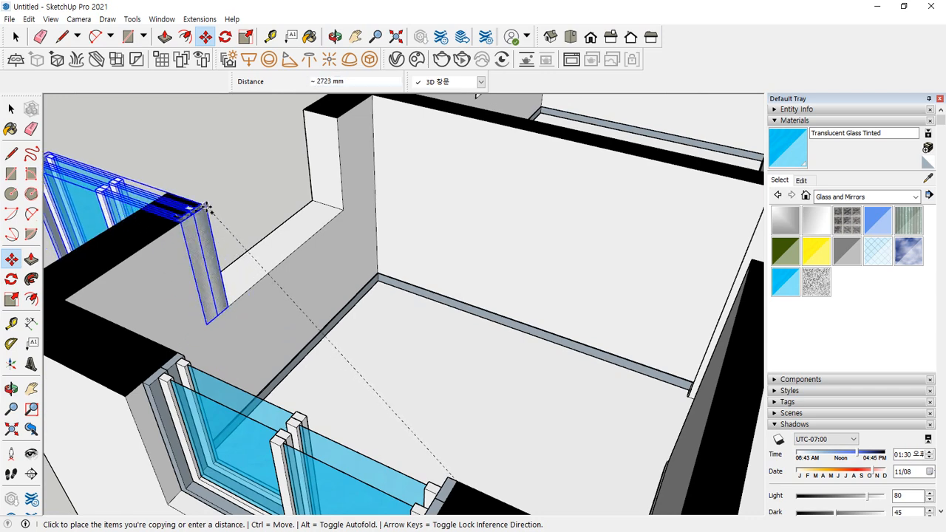
pyautogui.click(206, 210)
pyautogui.moveTo(138, 274); pyautogui.dragTo(207, 232, button='middle')
# Rotate the window copy 90° so it stands upright in the wall
pyautogui.press('q')
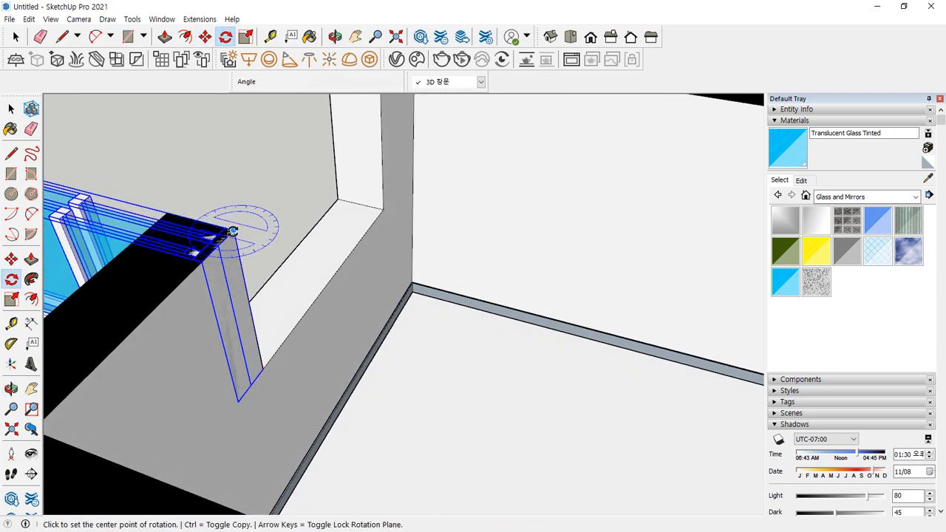
pyautogui.click(233, 231)
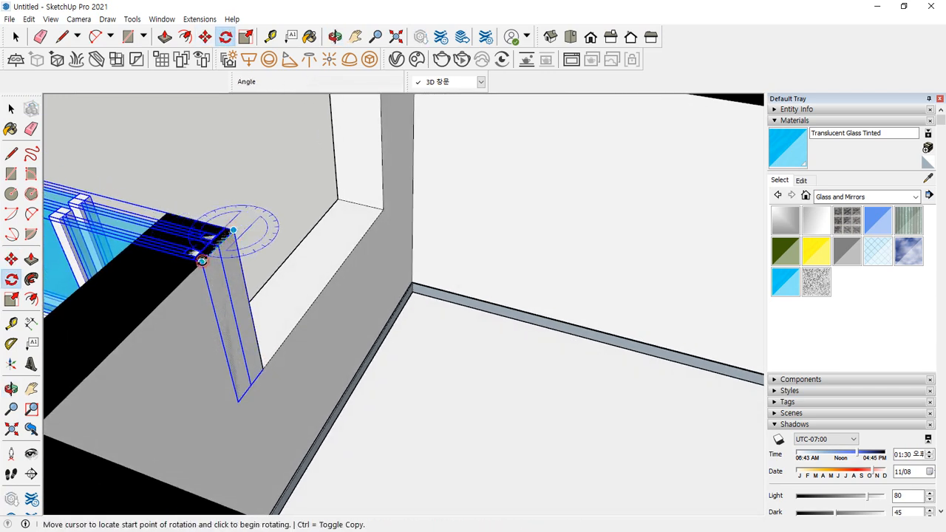
pyautogui.click(201, 260)
pyautogui.click(166, 211)
pyautogui.moveTo(166, 211); pyautogui.dragTo(527, 259, button='middle')
pyautogui.press('space')
# Copy the window into the other wall notch
pyautogui.press('m')
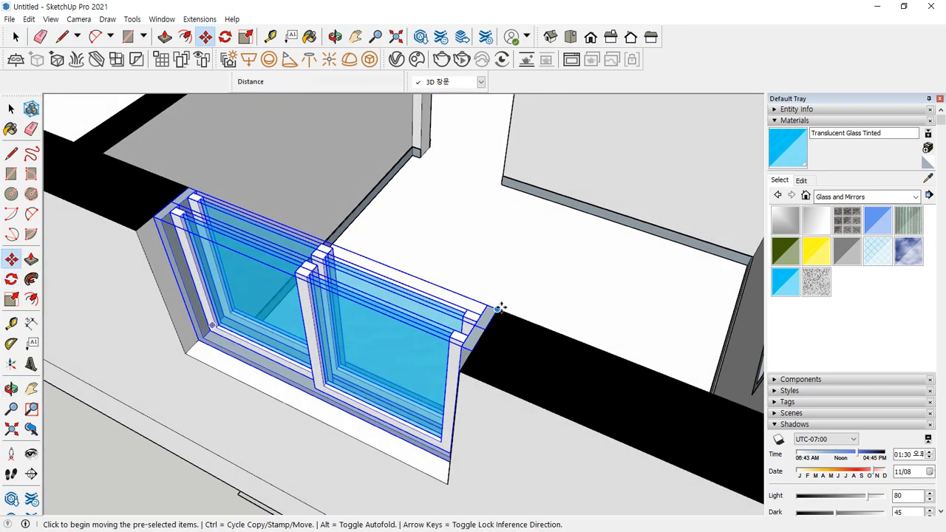
pyautogui.click(501, 308)
pyautogui.press('ctrl')
pyautogui.scroll(-4, 365, 232)
pyautogui.keyDown('shift'); pyautogui.moveTo(297, 214); pyautogui.dragTo(762, 444, button='middle'); pyautogui.keyUp('shift')
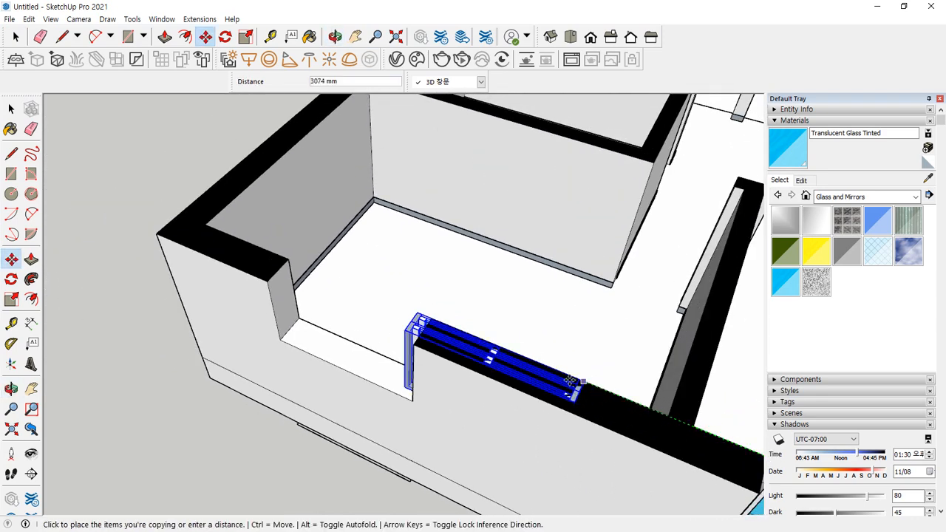
pyautogui.click(432, 318)
# Copy the window again to the next opening's wall endpoint
pyautogui.click(432, 318)
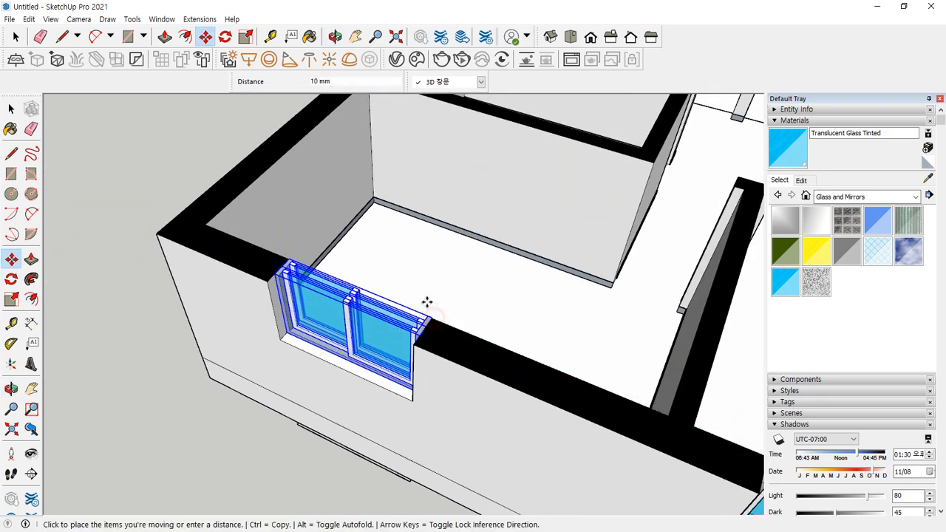
pyautogui.press('ctrl')
pyautogui.scroll(-3, 375, 256)
pyautogui.keyDown('shift'); pyautogui.moveTo(317, 206); pyautogui.dragTo(291, 448, button='middle'); pyautogui.keyUp('shift')
pyautogui.scroll(2, 316, 235)
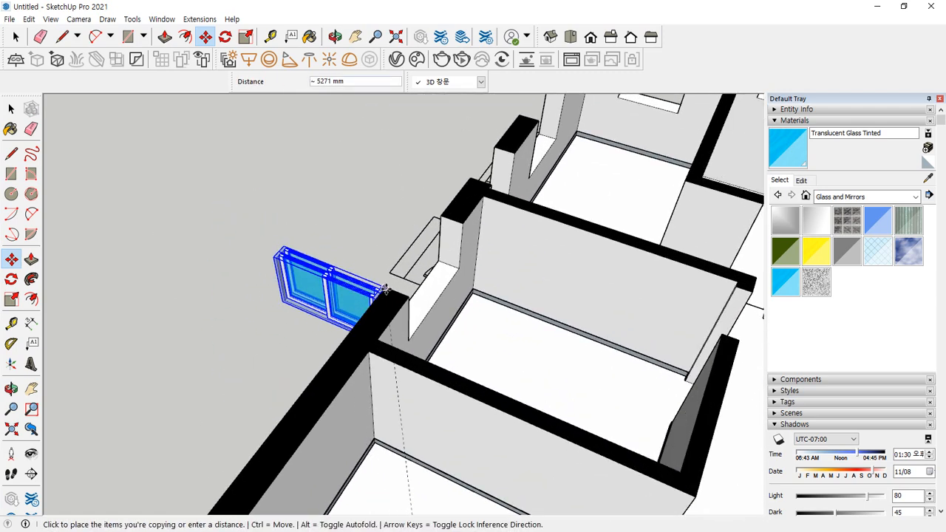
pyautogui.scroll(4, 407, 299)
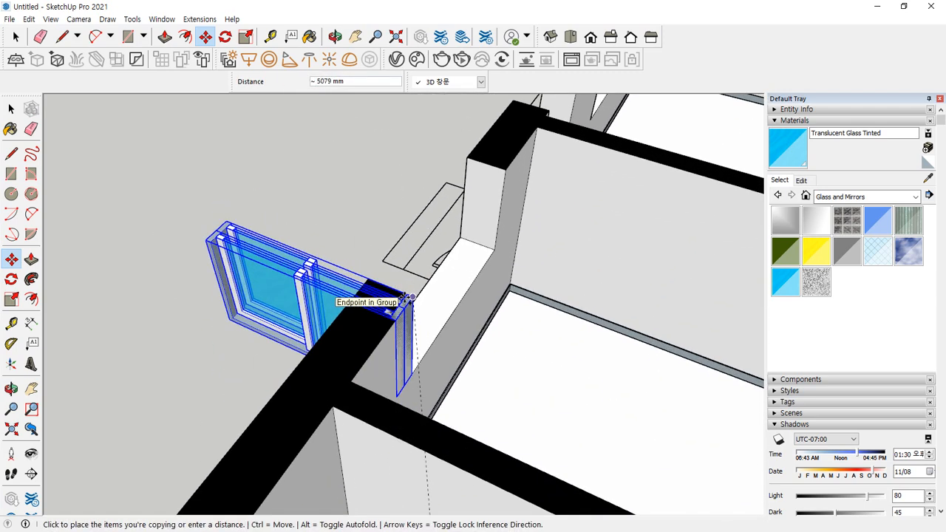
pyautogui.click(417, 297)
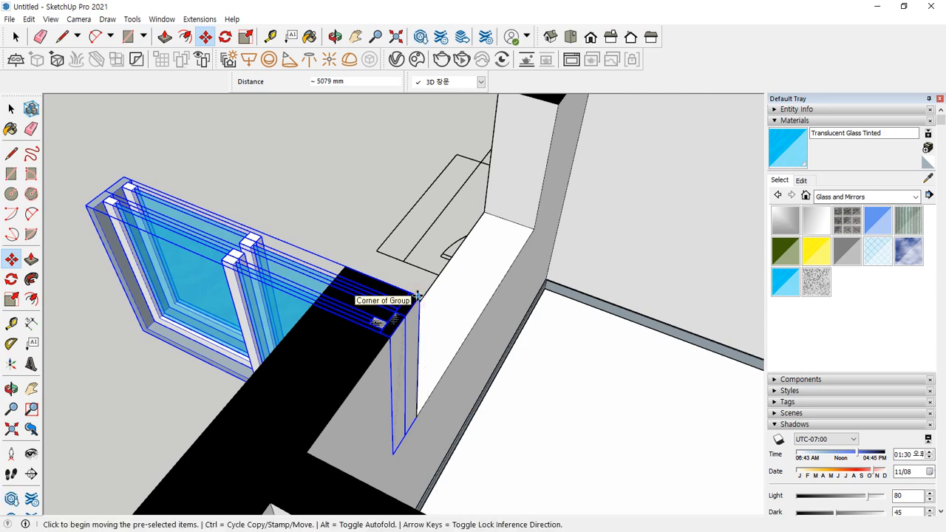
# Rotate that copy 90° into the wall and deselect it
pyautogui.press('q')
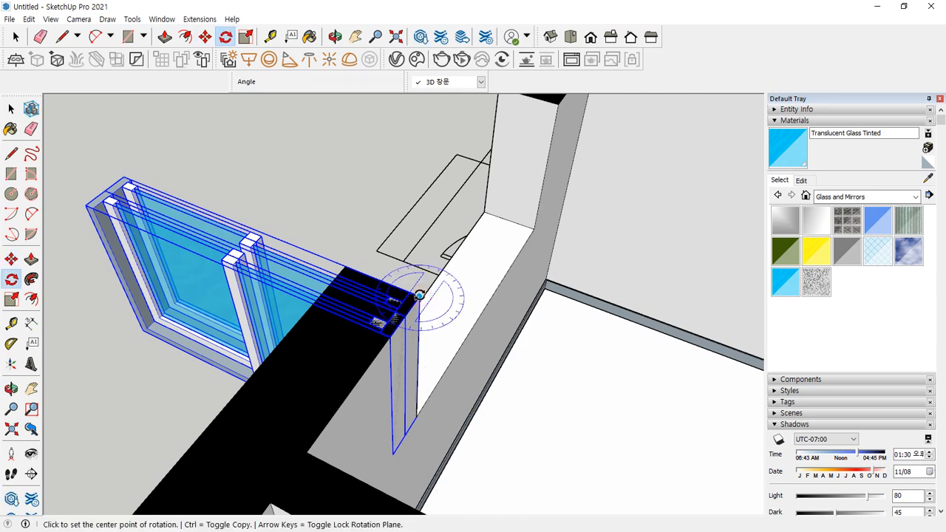
pyautogui.click(418, 297)
pyautogui.click(390, 337)
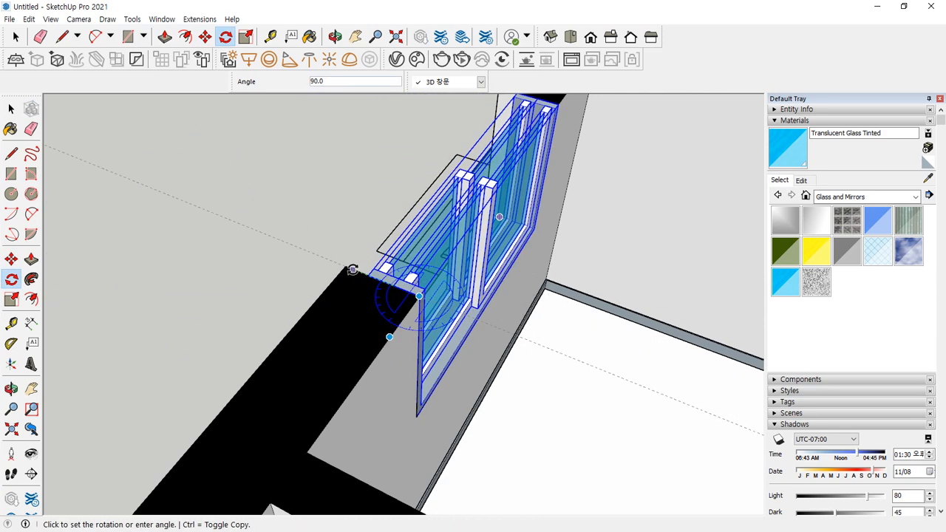
pyautogui.click(352, 268)
pyautogui.moveTo(327, 279); pyautogui.dragTo(584, 300, button='middle')
pyautogui.scroll(-5, 585, 300)
pyautogui.press('space')
pyautogui.click(420, 436)
pyautogui.scroll(-4, 431, 411)
pyautogui.moveTo(506, 376); pyautogui.dragTo(357, 373, button='middle')
pyautogui.hotkey('ctrl', 'shift', 'd')
pyautogui.moveTo(637, 156); pyautogui.dragTo(662, 242)
pyautogui.moveTo(688, 273); pyautogui.dragTo(651, 269)
pyautogui.moveTo(576, 404); pyautogui.dragTo(550, 391)
# Orbit to the front wall, then select the front window component and open it for editing
pyautogui.moveTo(285, 377); pyautogui.dragTo(314, 331)
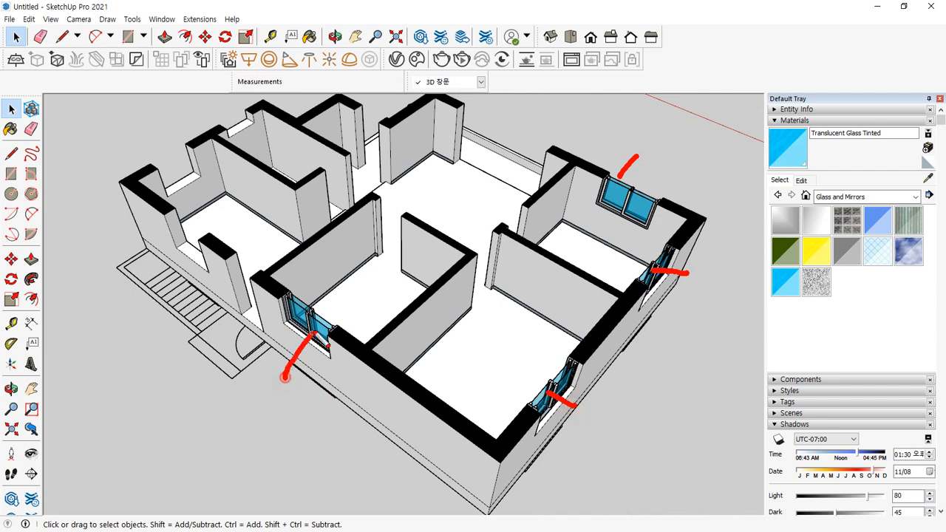
pyautogui.press('Escape')
pyautogui.scroll(-2, 252, 356)
pyautogui.moveTo(249, 356); pyautogui.dragTo(298, 331, button='middle')
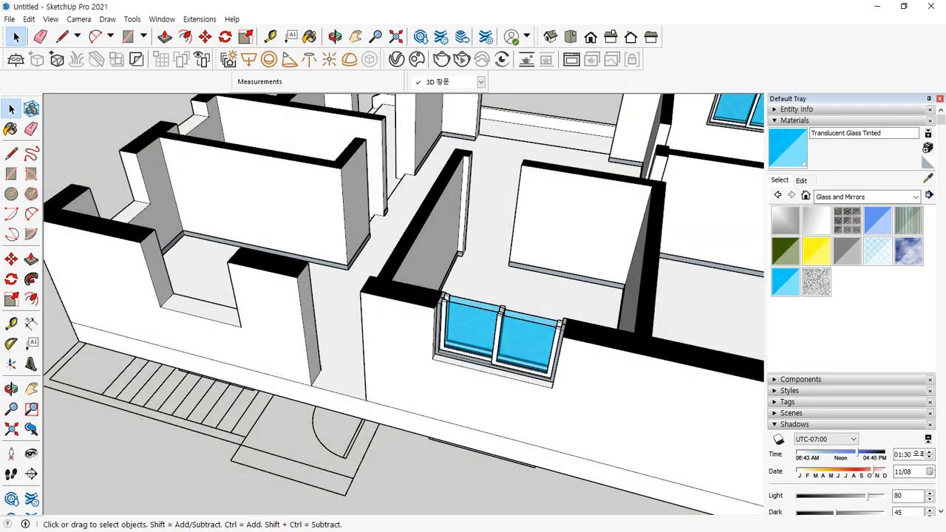
pyautogui.moveTo(222, 221)
pyautogui.mouseDown()
pyautogui.moveTo(173, 219)
pyautogui.moveTo(226, 330)
pyautogui.moveTo(201, 205)
pyautogui.mouseUp()
pyautogui.press('Escape')
pyautogui.moveTo(215, 277)
pyautogui.mouseDown(button='middle')
pyautogui.moveTo(288, 308)
pyautogui.moveTo(298, 267)
pyautogui.mouseUp(button='middle')
pyautogui.moveTo(490, 274); pyautogui.dragTo(454, 273)
pyautogui.moveTo(281, 295)
pyautogui.mouseDown()
pyautogui.moveTo(167, 313)
pyautogui.moveTo(306, 201)
pyautogui.moveTo(251, 337)
pyautogui.mouseUp()
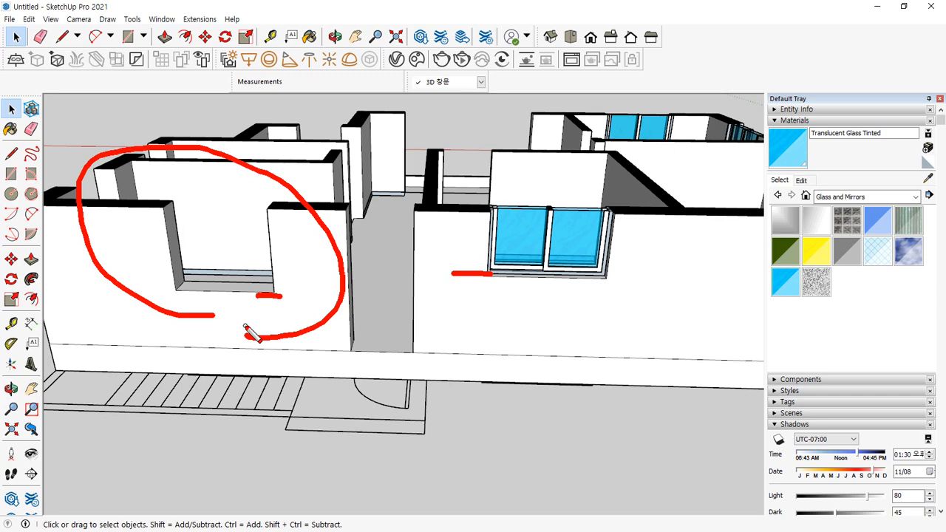
pyautogui.press('Escape')
pyautogui.moveTo(565, 195); pyautogui.dragTo(540, 266, button='middle')
pyautogui.scroll(6, 467, 353)
pyautogui.click(319, 355)
pyautogui.doubleClick(480, 388)
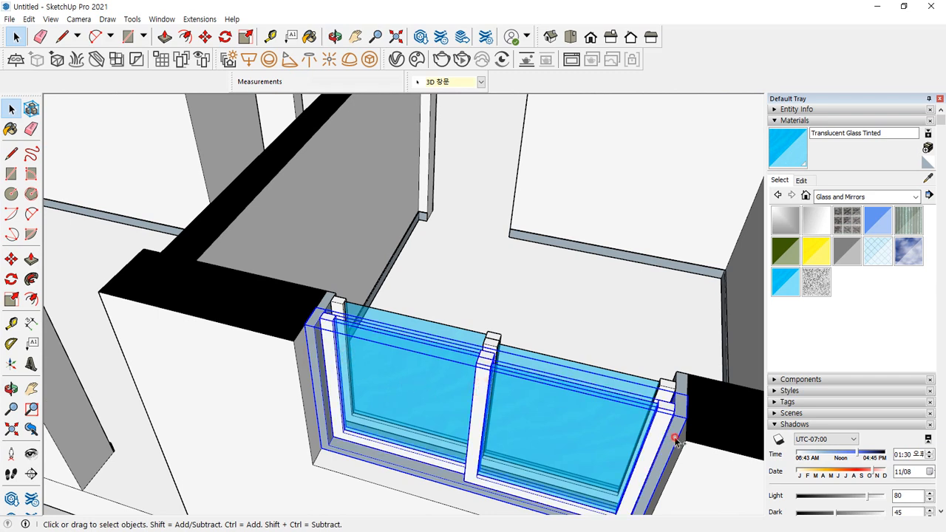
# Select the window parts and Ctrl-copy them into the adjacent wall opening
pyautogui.click(682, 385)
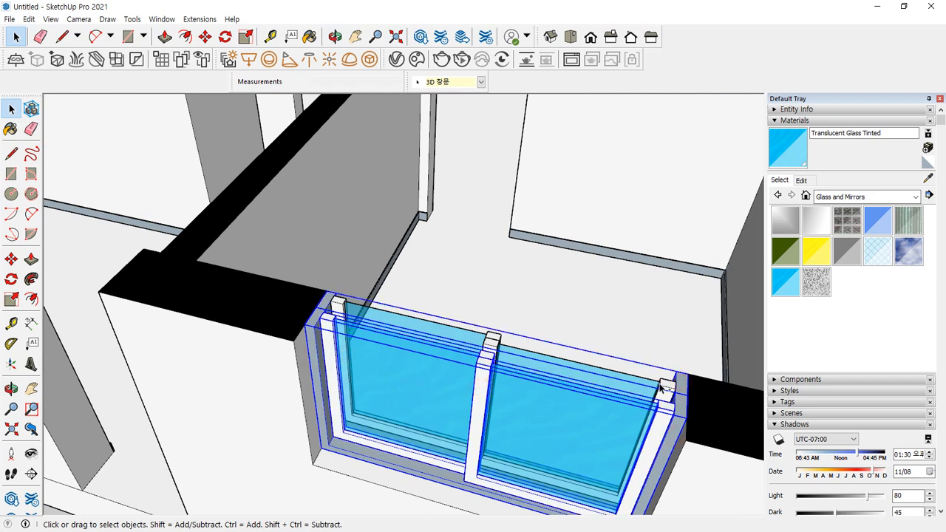
pyautogui.click(442, 337)
pyautogui.press('m')
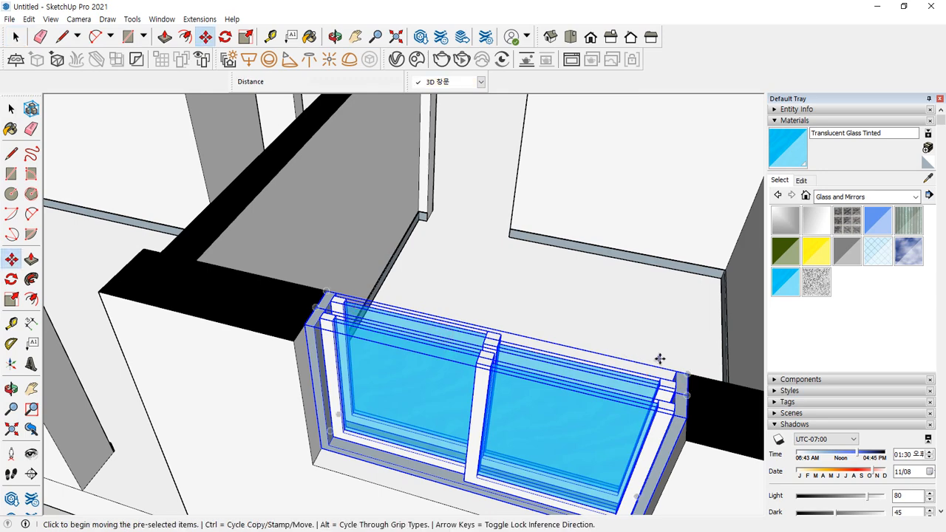
pyautogui.click(688, 374)
pyautogui.press('ctrl')
pyautogui.scroll(-2, 376, 316)
pyautogui.keyDown('shift'); pyautogui.moveTo(245, 288); pyautogui.dragTo(648, 372, button='middle'); pyautogui.keyUp('shift')
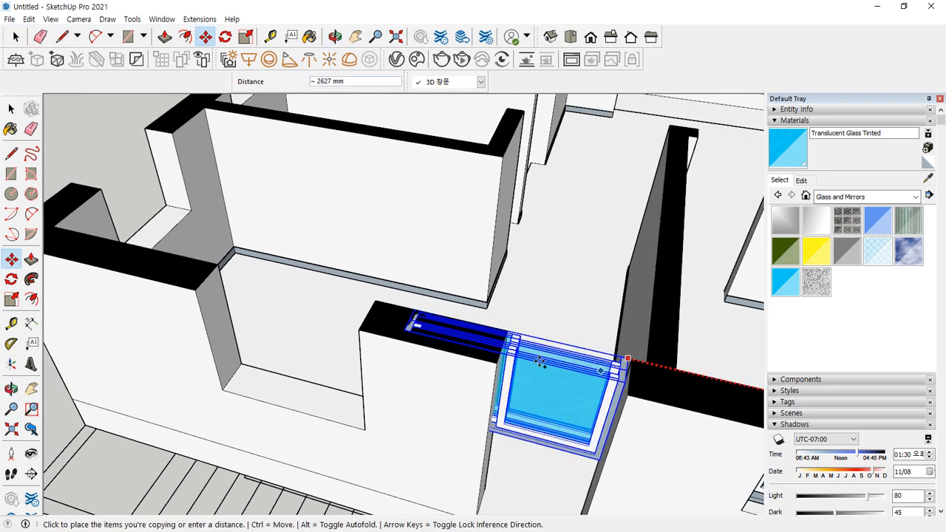
pyautogui.scroll(3, 449, 341)
pyautogui.click(349, 294)
# Delete the trial window copy and orbit to face the empty opening
pyautogui.scroll(2, 63, 274)
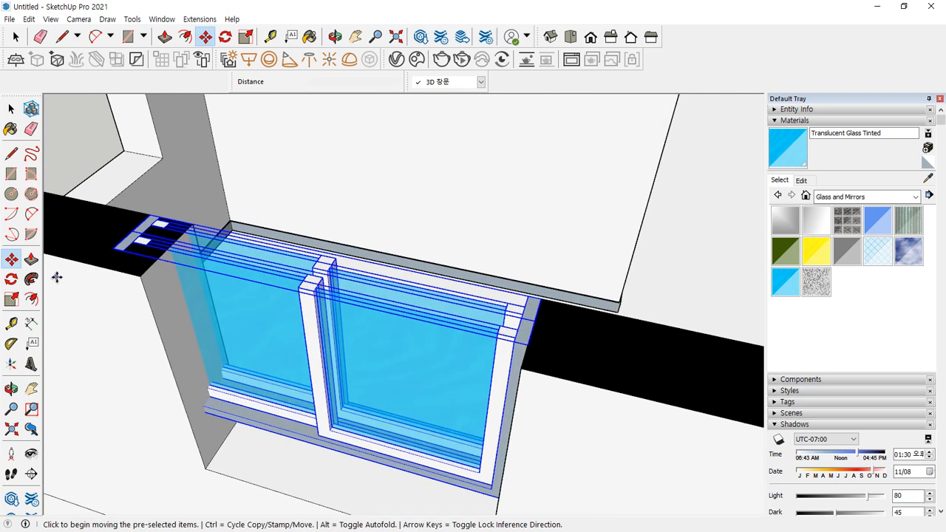
pyautogui.scroll(-1, 461, 349)
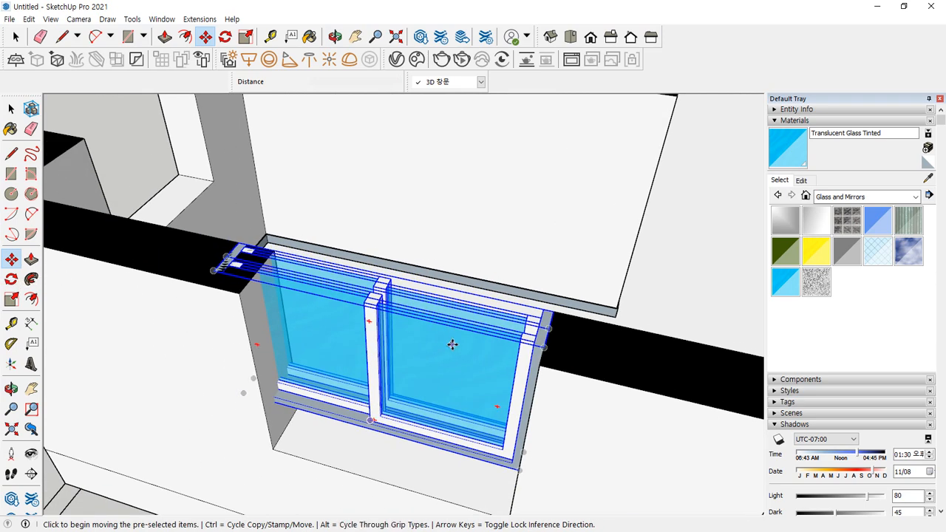
pyautogui.press('Delete')
pyautogui.moveTo(451, 343); pyautogui.dragTo(338, 274, button='middle')
# Draw a 1400 × 1200 mm face in the opening, offset it 45 mm inward and remove its top edge
pyautogui.press('r')
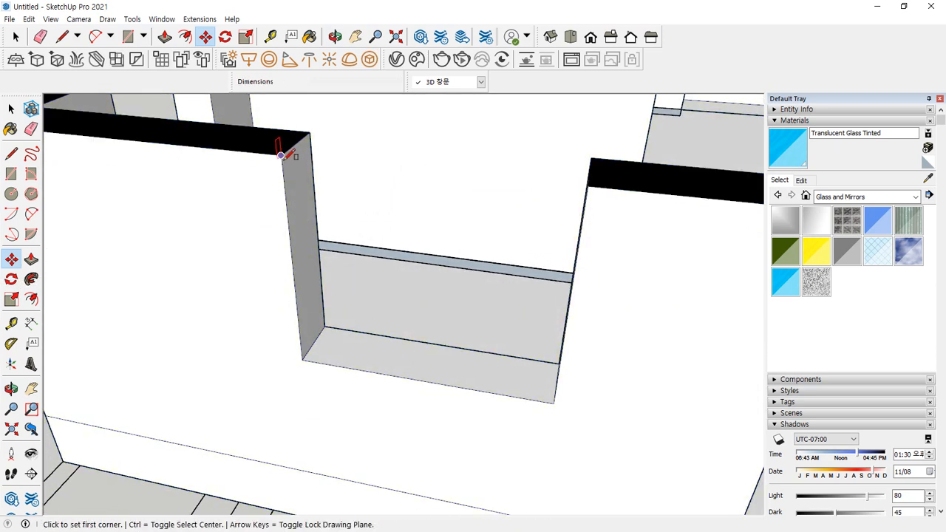
pyautogui.click(281, 156)
pyautogui.click(556, 402)
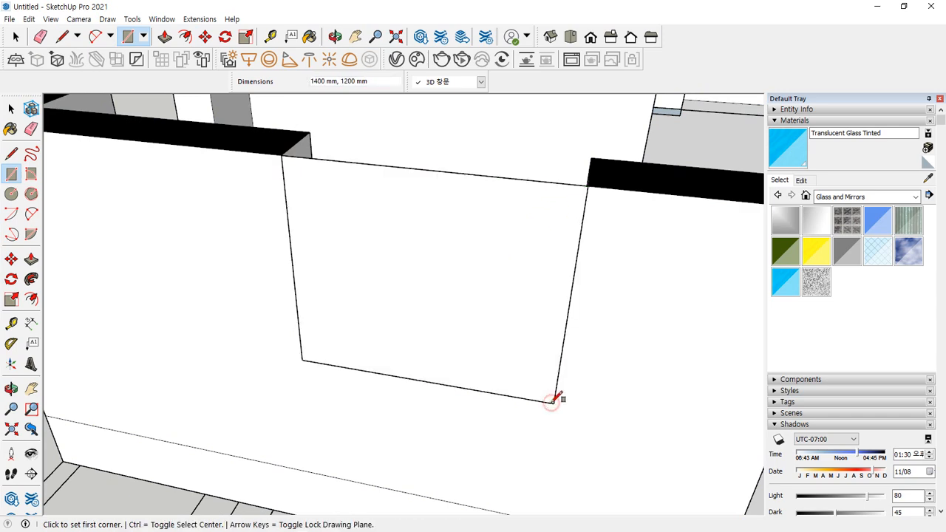
pyautogui.press('space')
pyautogui.click(425, 183)
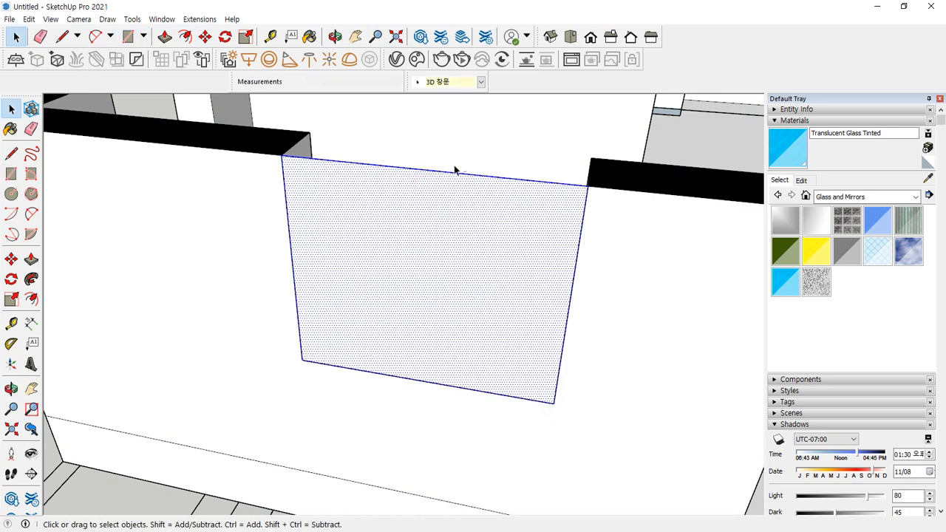
pyautogui.click(445, 152)
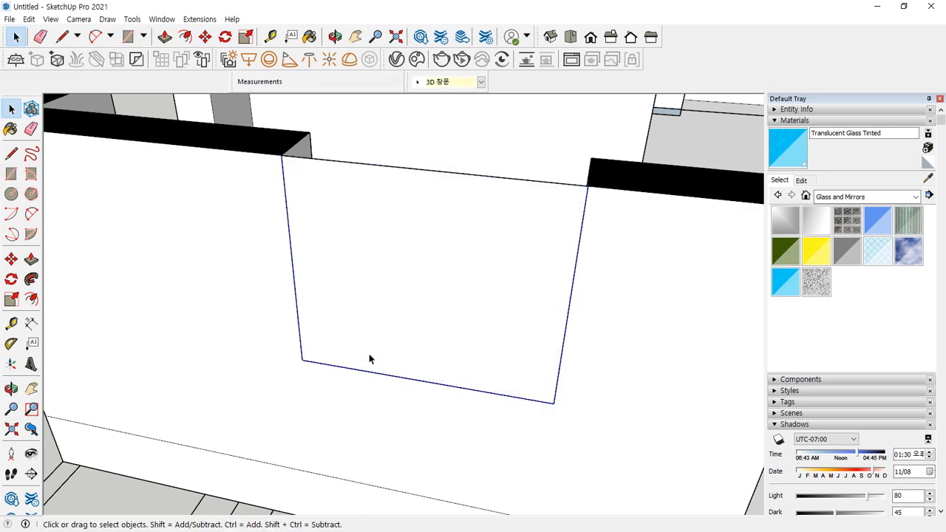
pyautogui.press('f')
pyautogui.click(345, 215)
pyautogui.press('Return')
pyautogui.press('e')
pyautogui.click(401, 174)
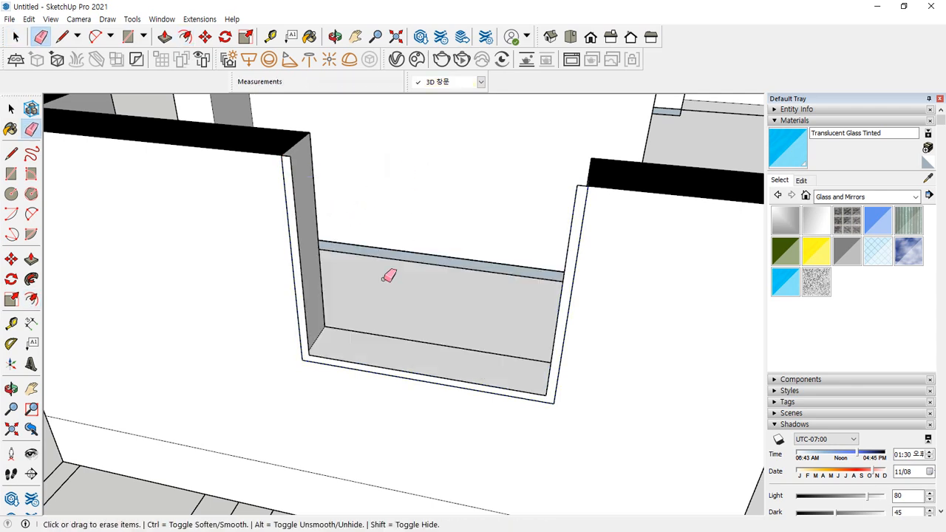
# Push the U-shaped frame 120 mm deep, reverse its faces and make it a group
pyautogui.press('p')
pyautogui.click(303, 319)
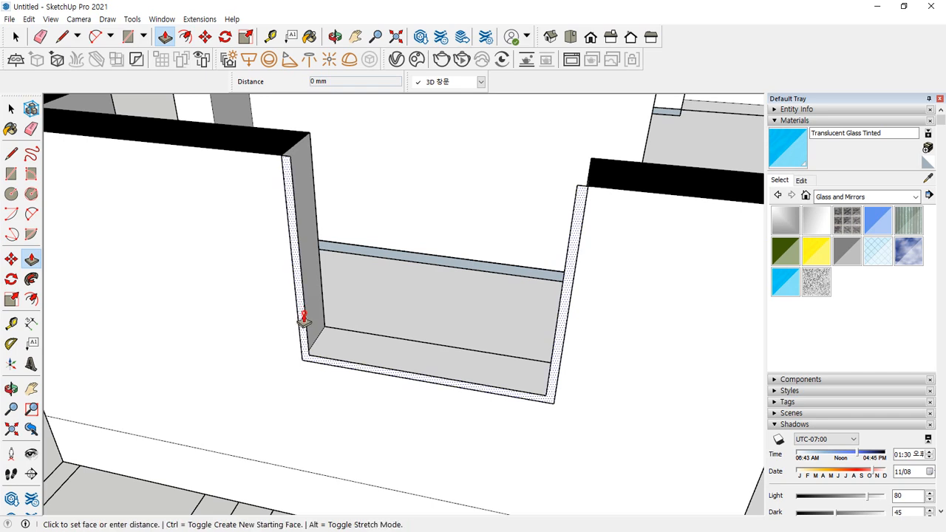
pyautogui.click(315, 302)
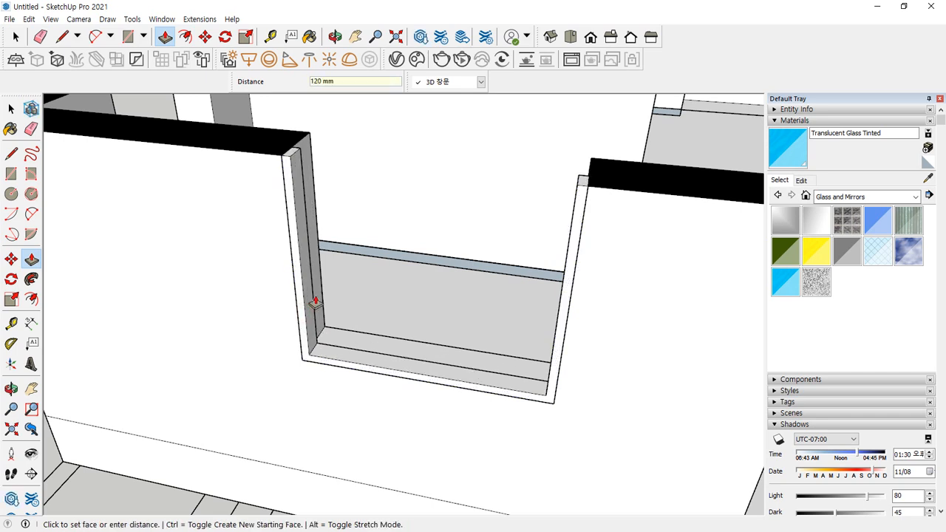
pyautogui.press('space')
pyautogui.doubleClick(309, 268)
pyautogui.rightClick(308, 265)
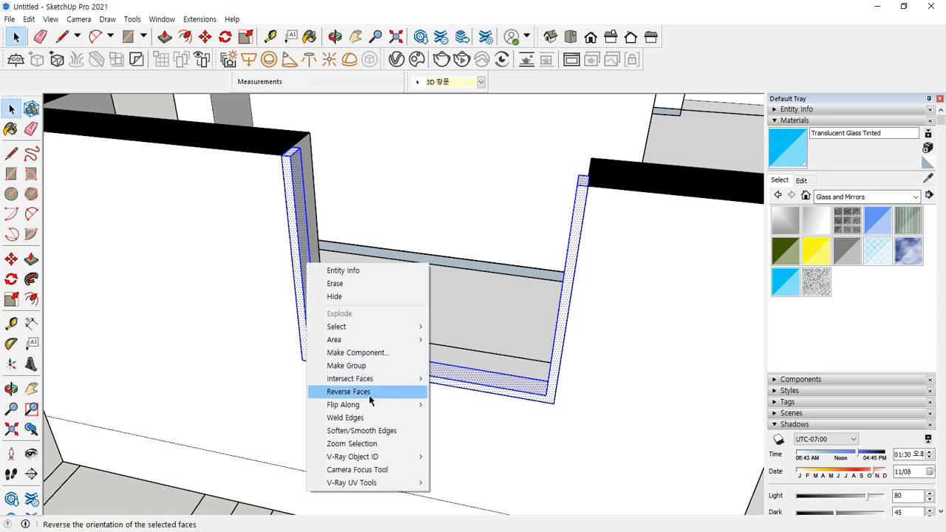
pyautogui.click(369, 400)
pyautogui.rightClick(305, 273)
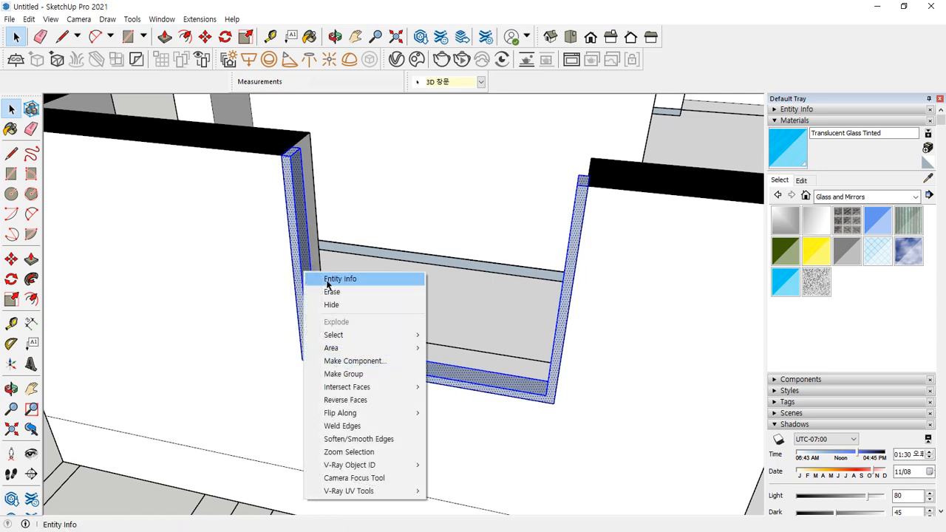
pyautogui.click(343, 373)
# Draw a sash face over the frame's right half and widen it 30 mm to the left
pyautogui.press('r')
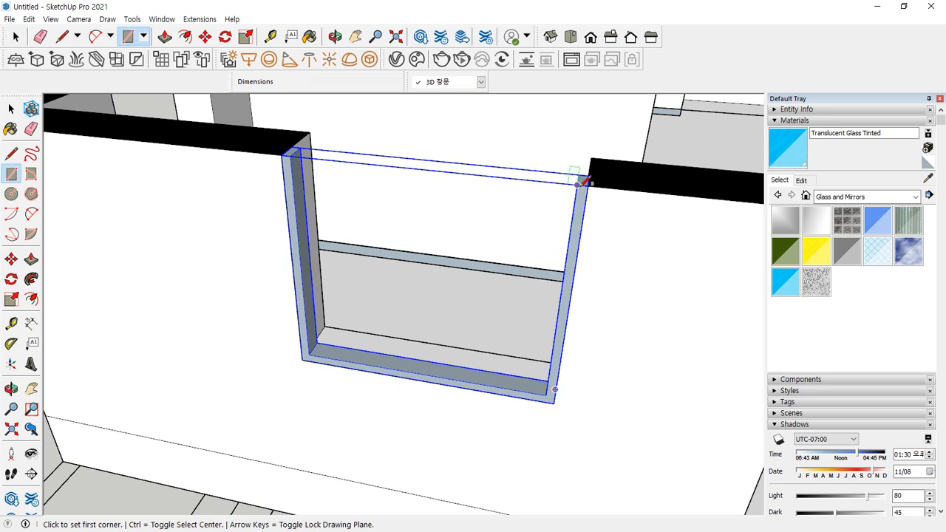
pyautogui.click(578, 184)
pyautogui.click(423, 374)
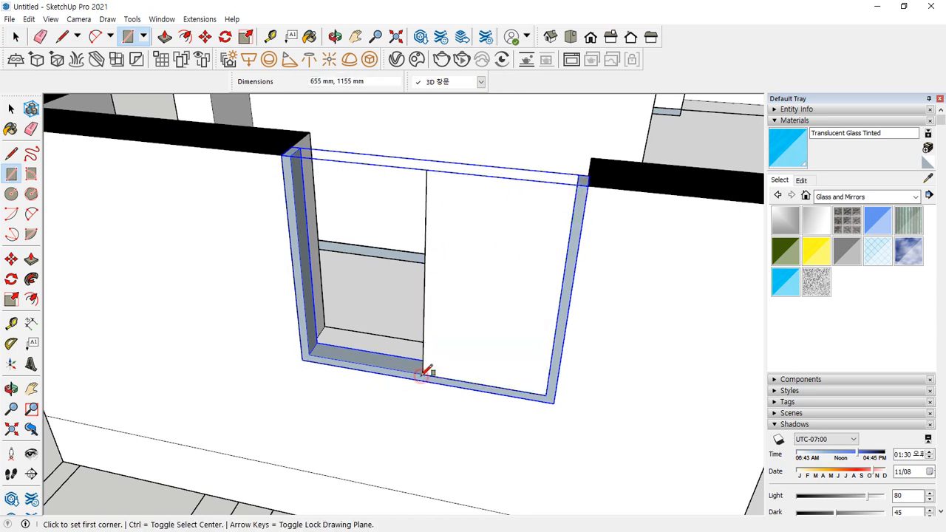
pyautogui.press('space')
pyautogui.click(426, 314)
pyautogui.press('m')
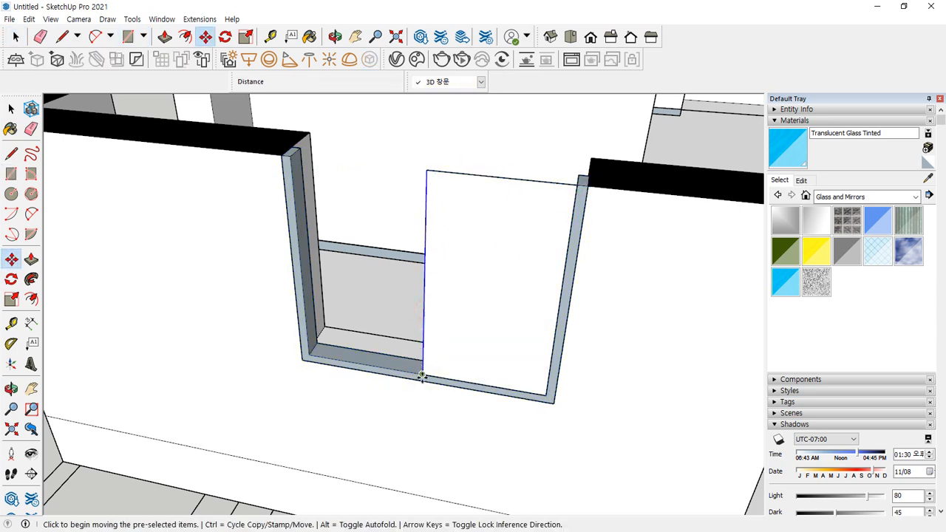
pyautogui.click(423, 374)
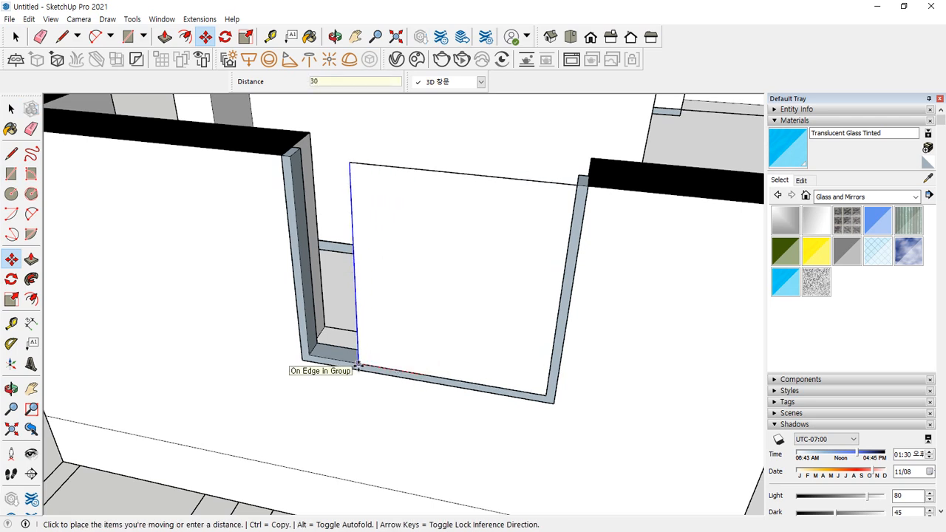
pyautogui.press('Return')
pyautogui.press('space')
pyautogui.click(505, 234)
pyautogui.click(496, 150)
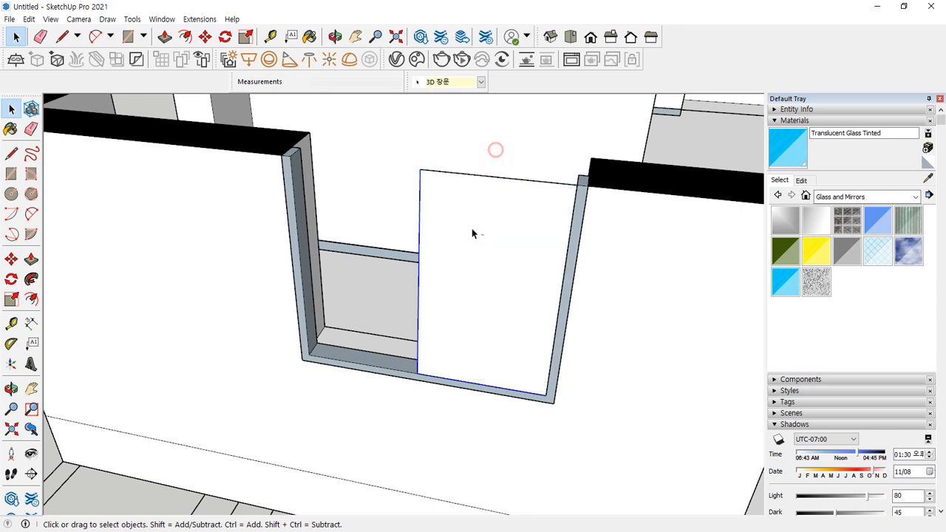
# Offset the opening face 60 mm inward and erase the inner face, leaving a frame strip
pyautogui.press('f')
pyautogui.click(419, 254)
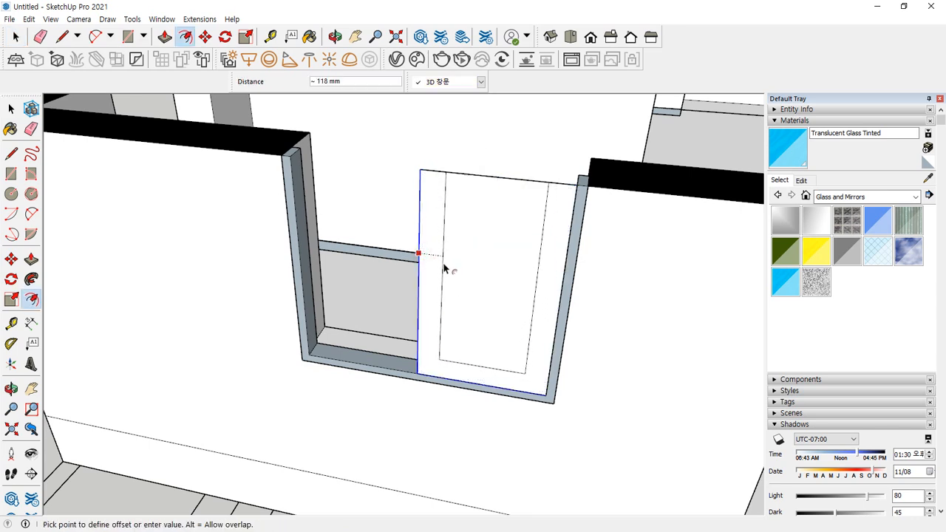
pyautogui.write('60')
pyautogui.press('Return')
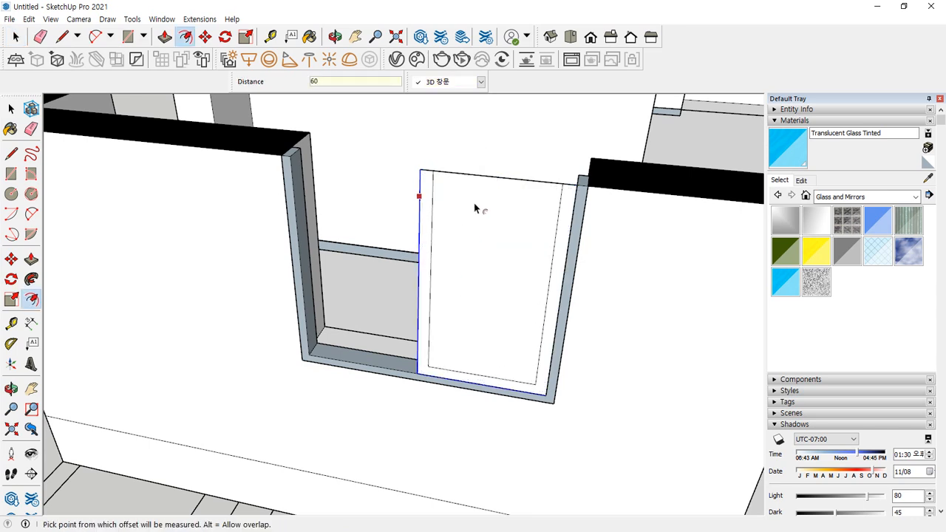
pyautogui.press('e')
pyautogui.click(487, 180)
# Extrude the frame strip 40 mm and group it
pyautogui.press('p')
pyautogui.moveTo(441, 186); pyautogui.dragTo(422, 201, button='middle')
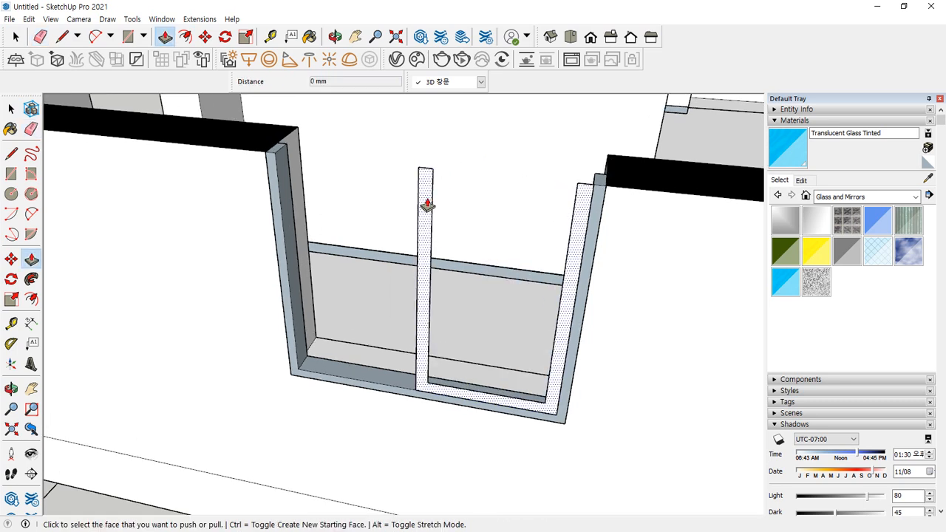
pyautogui.click(423, 200)
pyautogui.write('40')
pyautogui.press('Return')
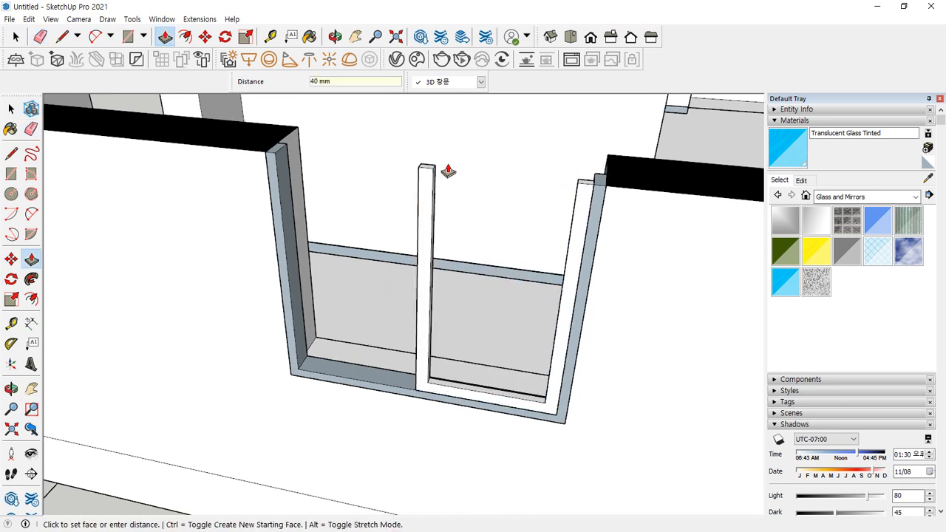
pyautogui.press('space')
pyautogui.tripleClick(424, 195)
pyautogui.rightClick(424, 194)
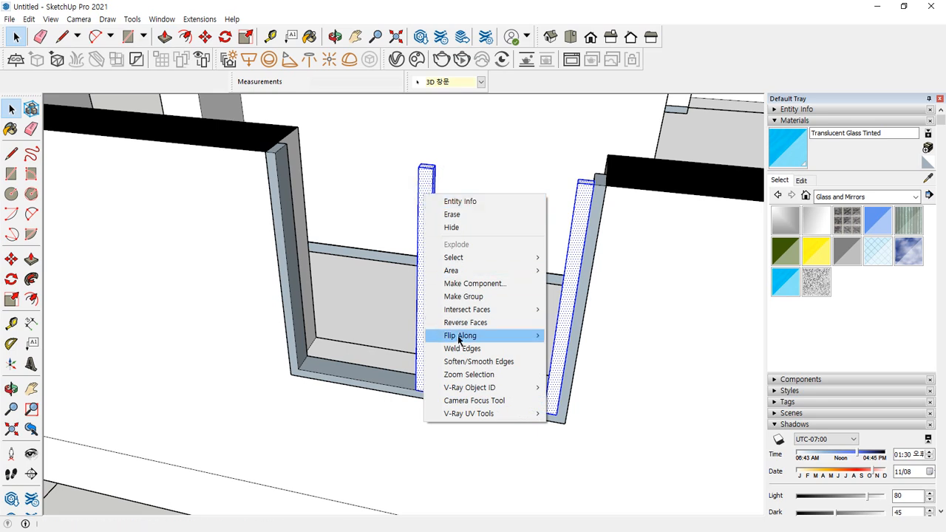
pyautogui.click(441, 296)
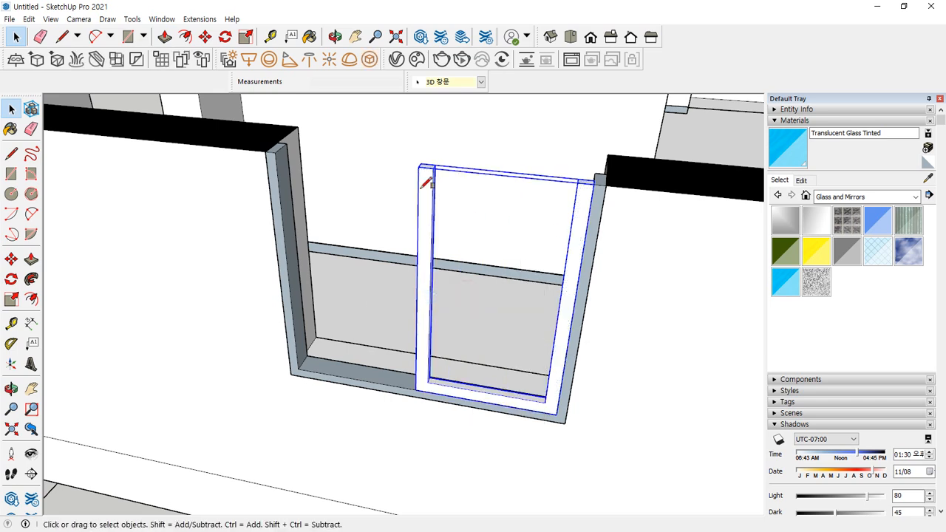
# Draw the pane rectangle inside the frame and paint it Translucent Glass Tinted
pyautogui.press('r')
pyautogui.click(432, 169)
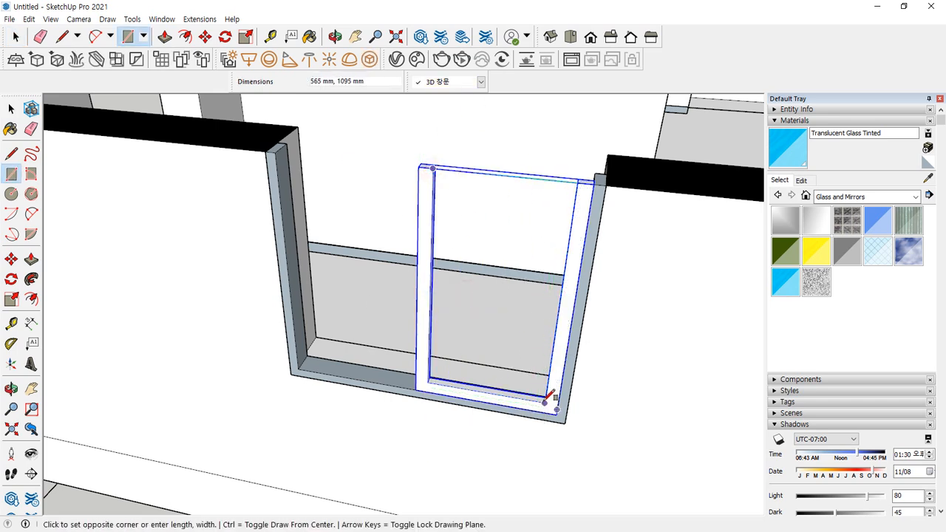
pyautogui.click(546, 403)
pyautogui.press('space')
pyautogui.click(781, 281)
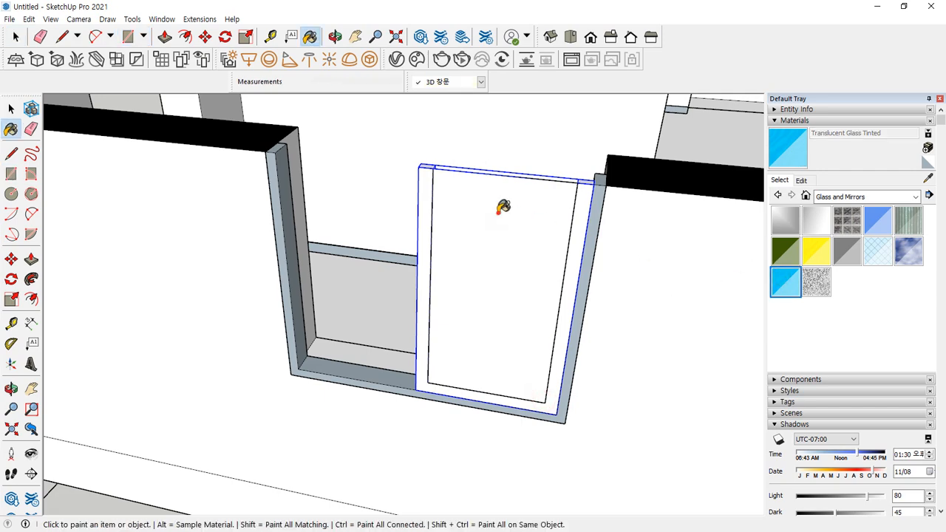
pyautogui.click(504, 207)
# Move the glass pane to the frame's midpoint
pyautogui.press('space')
pyautogui.click(526, 203)
pyautogui.scroll(4, 578, 178)
pyautogui.moveTo(575, 172); pyautogui.dragTo(574, 207, button='middle')
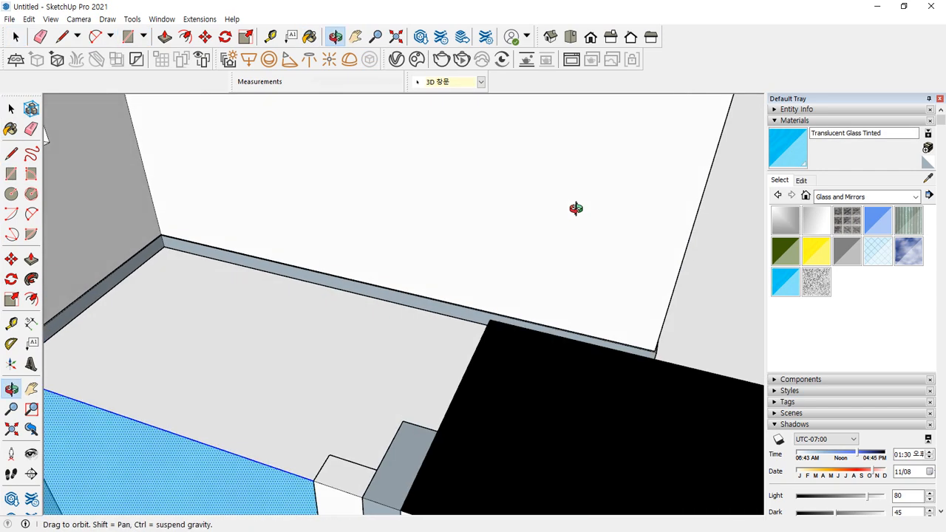
pyautogui.moveTo(359, 433); pyautogui.dragTo(380, 411, button='middle')
pyautogui.press('m')
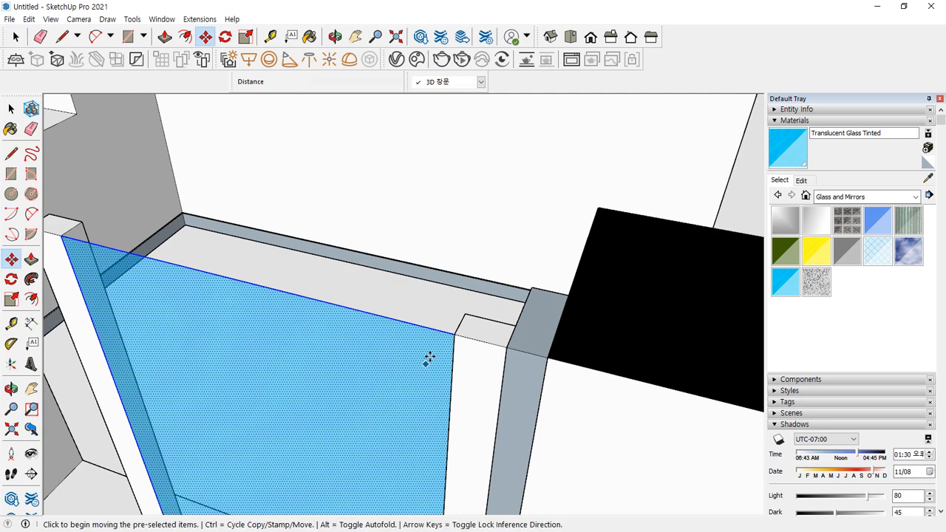
pyautogui.click(458, 332)
pyautogui.click(463, 325)
# Group the glass pane, shift it 20 mm and copy it to the left post
pyautogui.press('space')
pyautogui.click(412, 315)
pyautogui.rightClick(489, 322)
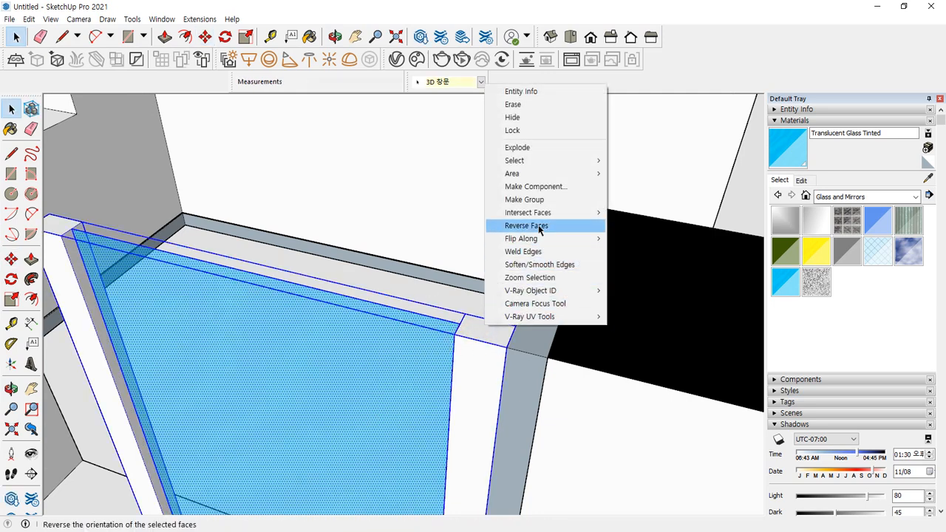
pyautogui.click(540, 198)
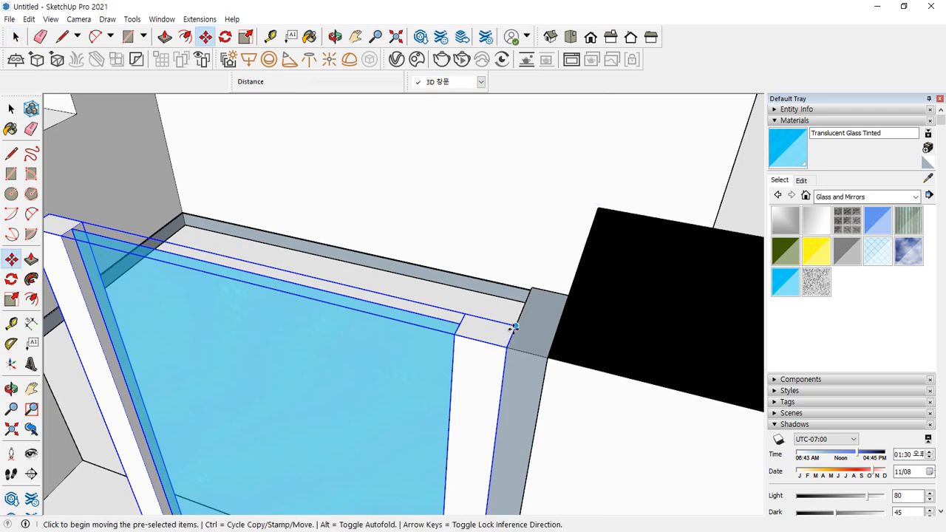
pyautogui.click(513, 323)
pyautogui.click(520, 315)
pyautogui.press('ctrl')
pyautogui.click(510, 336)
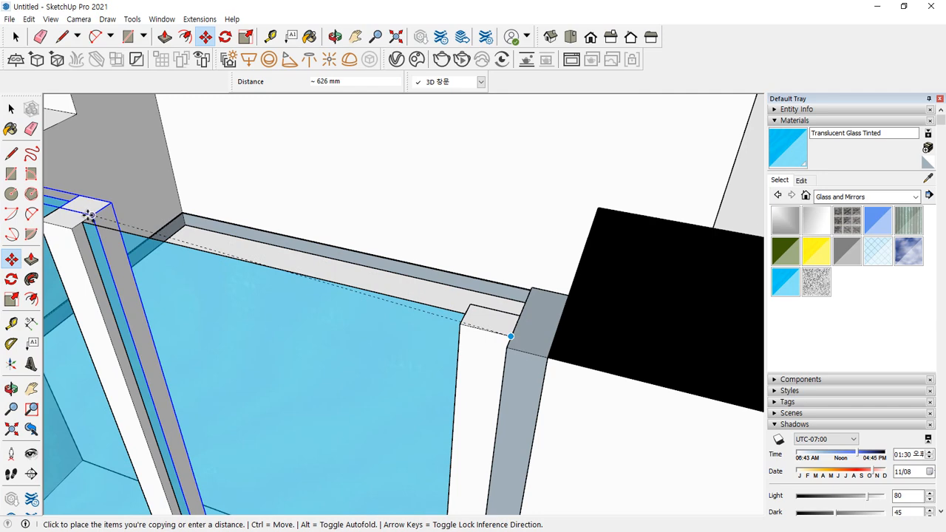
pyautogui.click(89, 215)
# Move both glass panes 230 mm into place and copy them 120 mm forward
pyautogui.scroll(-2, 229, 306)
pyautogui.press('space')
pyautogui.scroll(-1, 210, 318)
pyautogui.keyDown('shift'); pyautogui.moveTo(211, 318); pyautogui.dragTo(363, 334, button='middle'); pyautogui.keyUp('shift')
pyautogui.keyDown('ctrl'); pyautogui.click(405, 341); pyautogui.keyUp('ctrl')
pyautogui.scroll(1, 595, 320)
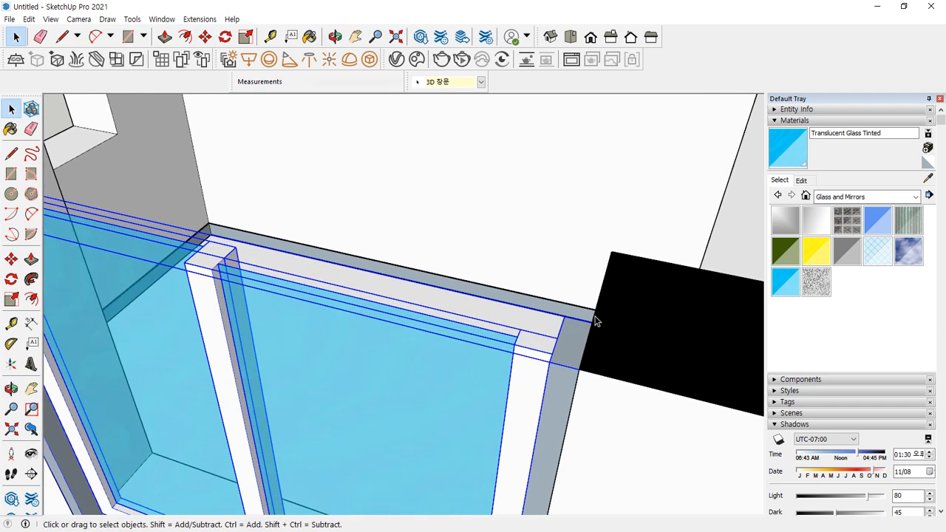
pyautogui.press('m')
pyautogui.click(592, 320)
pyautogui.click(613, 255)
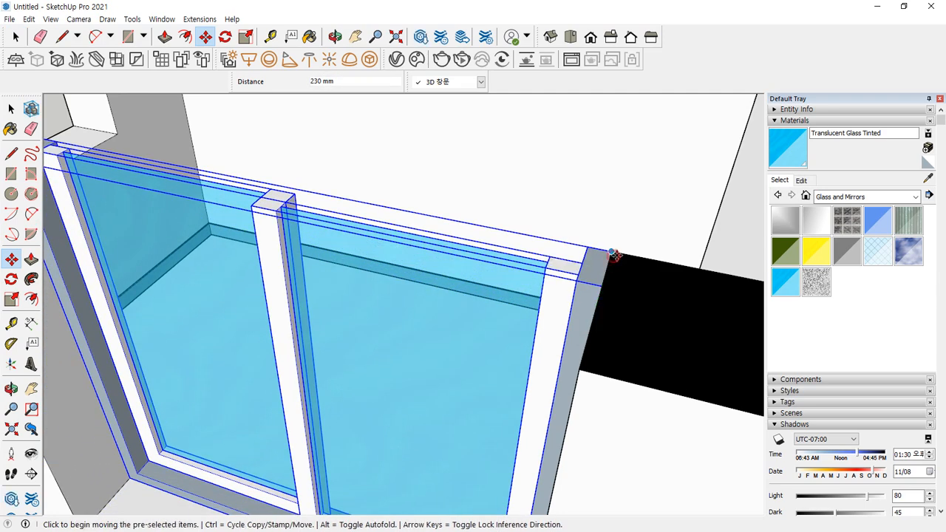
pyautogui.press('ctrl')
pyautogui.click(612, 251)
pyautogui.click(605, 285)
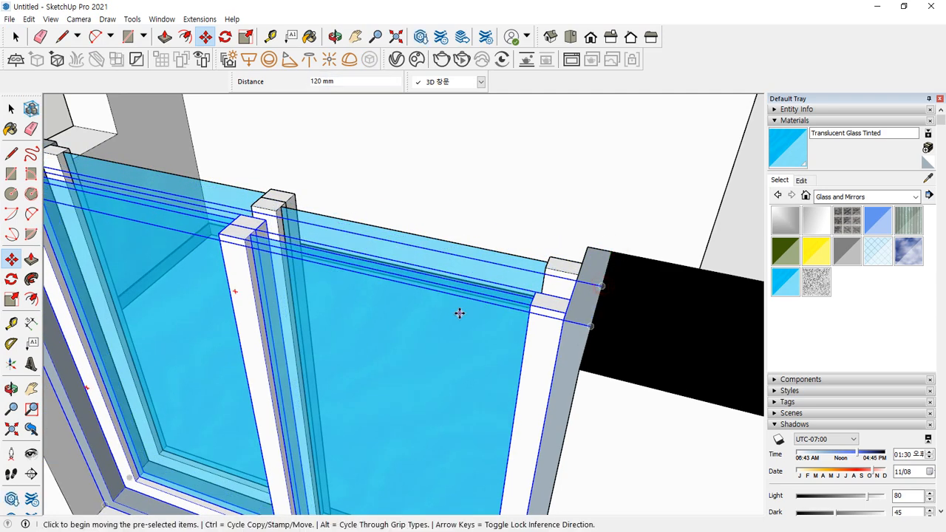
# Clear the selection and orbit to inspect the finished window and rooms from above
pyautogui.press('space')
pyautogui.scroll(-3, 452, 320)
pyautogui.scroll(-2, 452, 320)
pyautogui.click(96, 497)
pyautogui.moveTo(274, 397); pyautogui.dragTo(385, 239, button='middle')
pyautogui.scroll(-3, 501, 267)
pyautogui.moveTo(483, 296); pyautogui.dragTo(302, 332, button='middle')
pyautogui.moveTo(114, 284)
pyautogui.mouseDown()
pyautogui.moveTo(48, 221)
pyautogui.moveTo(173, 263)
pyautogui.moveTo(55, 194)
pyautogui.moveTo(145, 311)
pyautogui.mouseUp()
pyautogui.press('Escape')
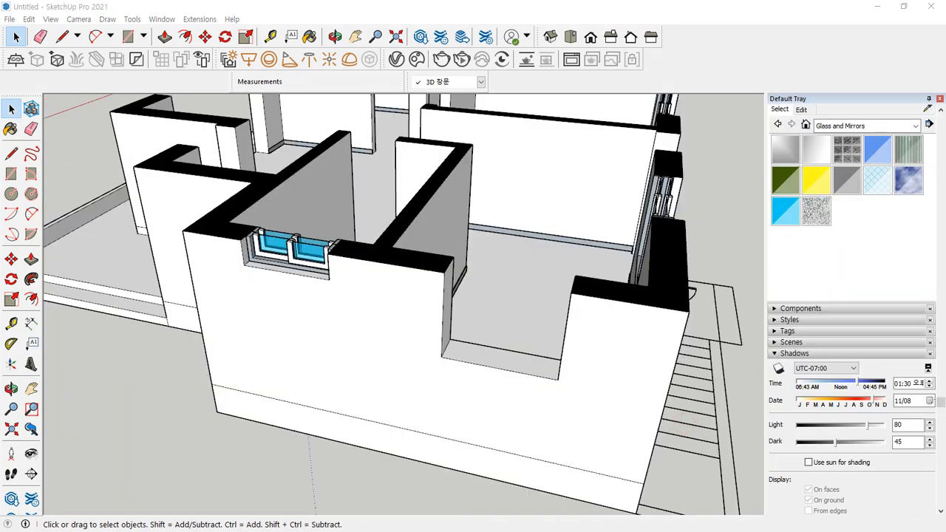
pyautogui.hotkey('alt', 'Tab')
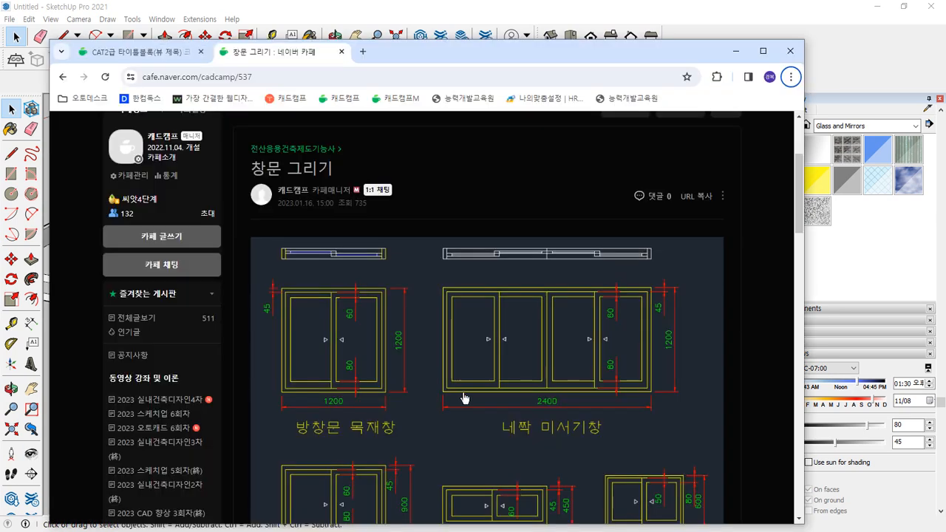
pyautogui.scroll(-2, 462, 395)
pyautogui.hotkey('ctrl', '2')
pyautogui.moveTo(505, 418)
pyautogui.mouseDown()
pyautogui.moveTo(444, 302)
pyautogui.moveTo(599, 361)
pyautogui.moveTo(523, 413)
pyautogui.mouseUp()
pyautogui.moveTo(574, 353); pyautogui.dragTo(569, 310)
pyautogui.moveTo(566, 361); pyautogui.dragTo(602, 346)
pyautogui.press('Escape')
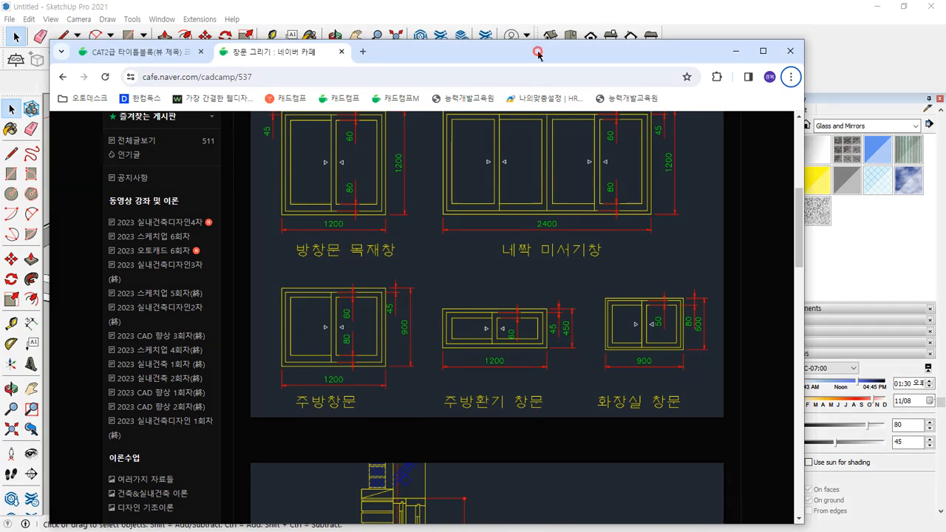
pyautogui.moveTo(538, 52); pyautogui.dragTo(0, 53)
pyautogui.moveTo(336, 277)
pyautogui.mouseDown(button='middle')
pyautogui.moveTo(363, 280)
pyautogui.moveTo(429, 387)
pyautogui.mouseUp(button='middle')
pyautogui.moveTo(429, 386); pyautogui.dragTo(444, 390)
pyautogui.moveTo(275, 278)
pyautogui.mouseDown()
pyautogui.moveTo(209, 275)
pyautogui.moveTo(287, 271)
pyautogui.mouseUp()
pyautogui.press('Escape')
pyautogui.moveTo(453, 378); pyautogui.dragTo(522, 379, button='middle')
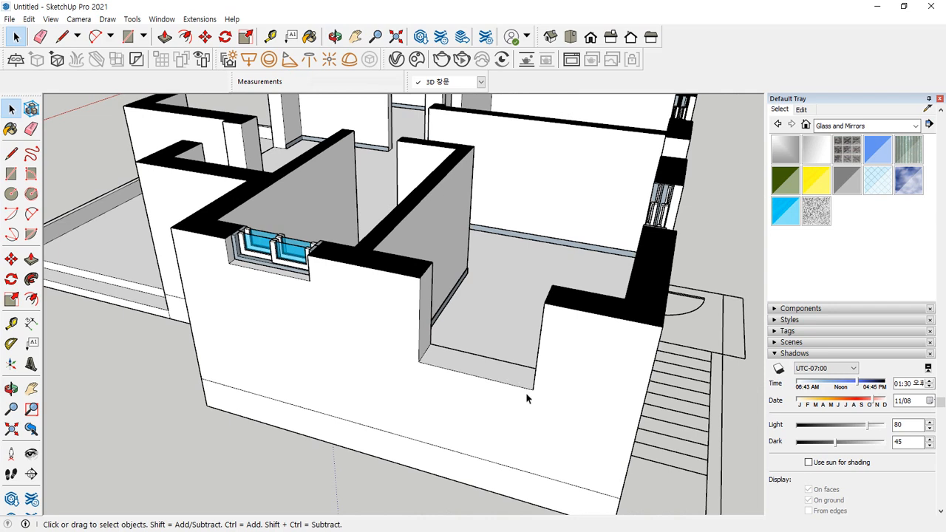
# Fill the lower wall gap with a 450 × 1200 mm face, redrawing a wrongly oriented first attempt
pyautogui.press('t')
pyautogui.click(532, 390)
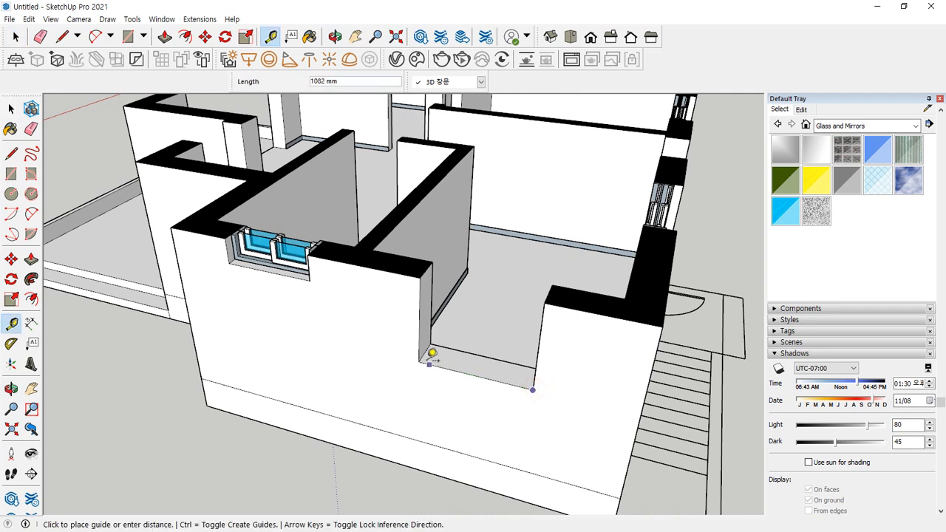
pyautogui.press('r')
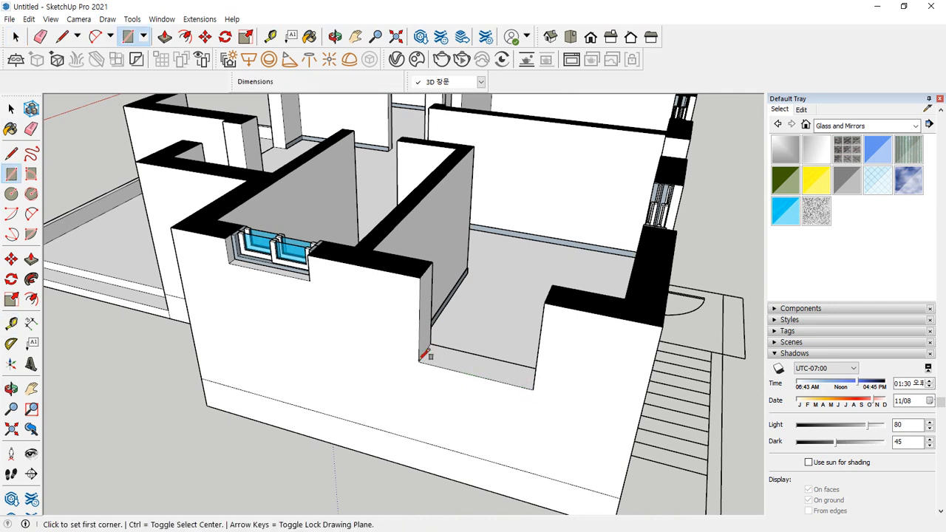
pyautogui.click(418, 361)
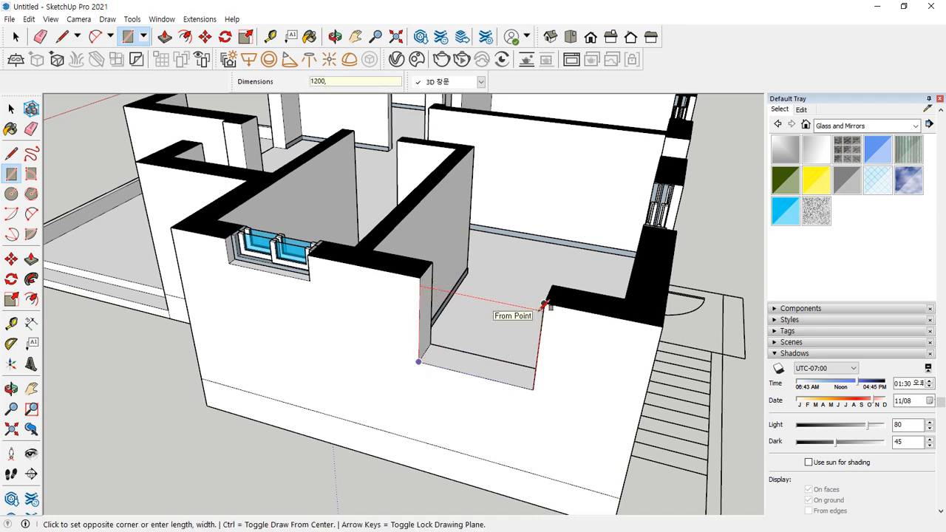
pyautogui.press('Return')
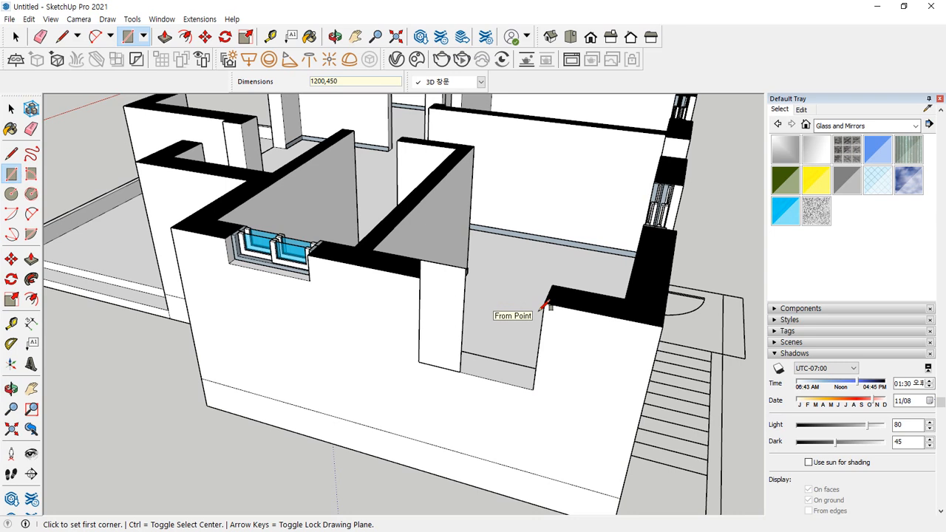
pyautogui.hotkey('ctrl', 'z')
pyautogui.click(533, 390)
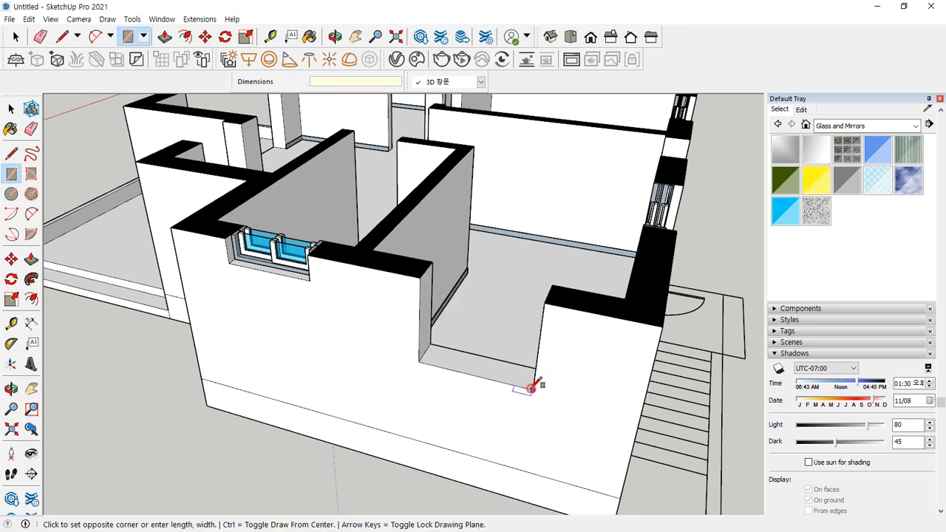
pyautogui.click(423, 304)
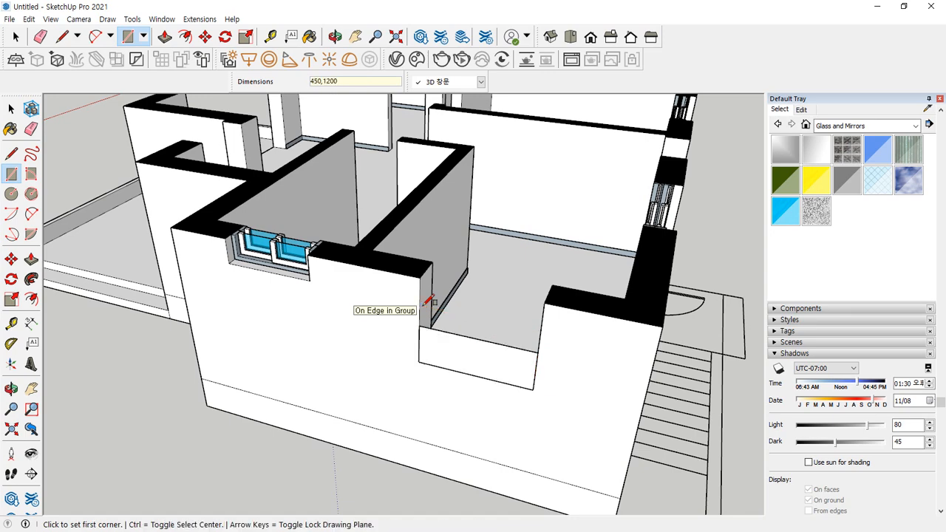
pyautogui.scroll(5, 437, 338)
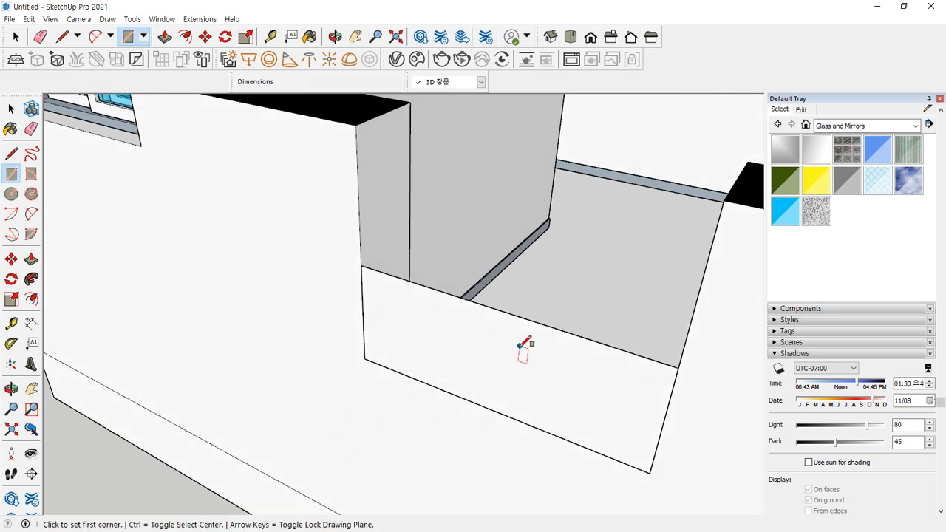
# Inside the wall group, draw a 350 mm line from the wall corner
pyautogui.press('space')
pyautogui.hotkey('ctrl', '2')
pyautogui.moveTo(287, 190)
pyautogui.mouseDown()
pyautogui.moveTo(306, 184)
pyautogui.moveTo(304, 219)
pyautogui.mouseUp()
pyautogui.press('Escape')
pyautogui.doubleClick(366, 177)
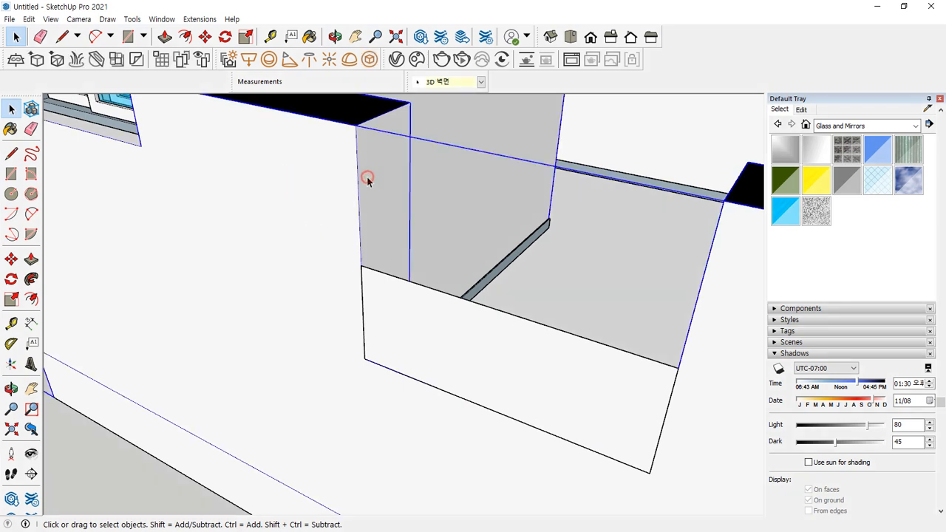
pyautogui.press('l')
pyautogui.click(361, 265)
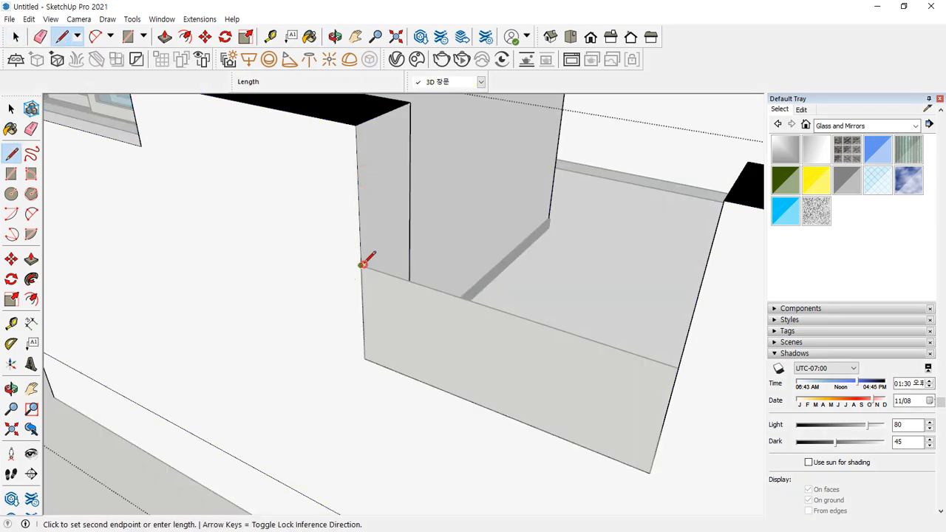
pyautogui.click(410, 232)
pyautogui.press('space')
pyautogui.click(65, 482)
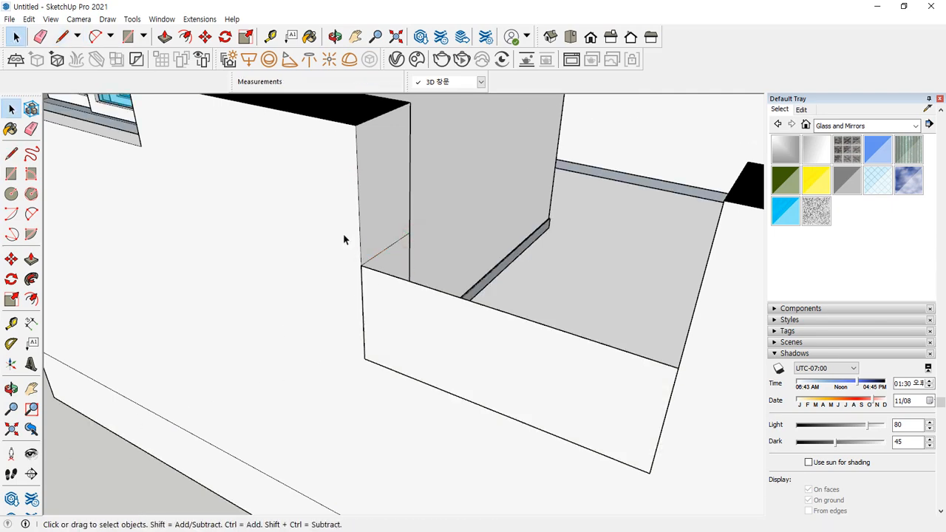
pyautogui.scroll(-5, 104, 412)
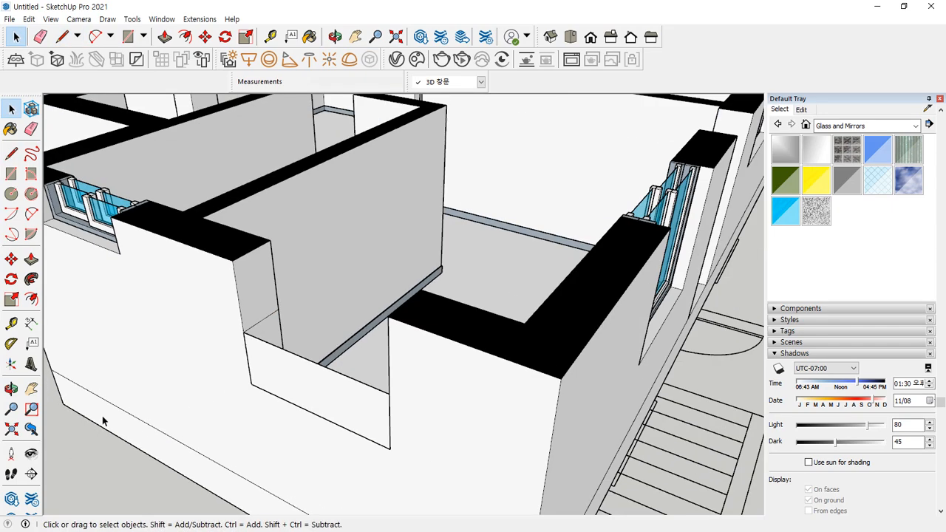
pyautogui.moveTo(249, 388); pyautogui.dragTo(350, 401, button='middle')
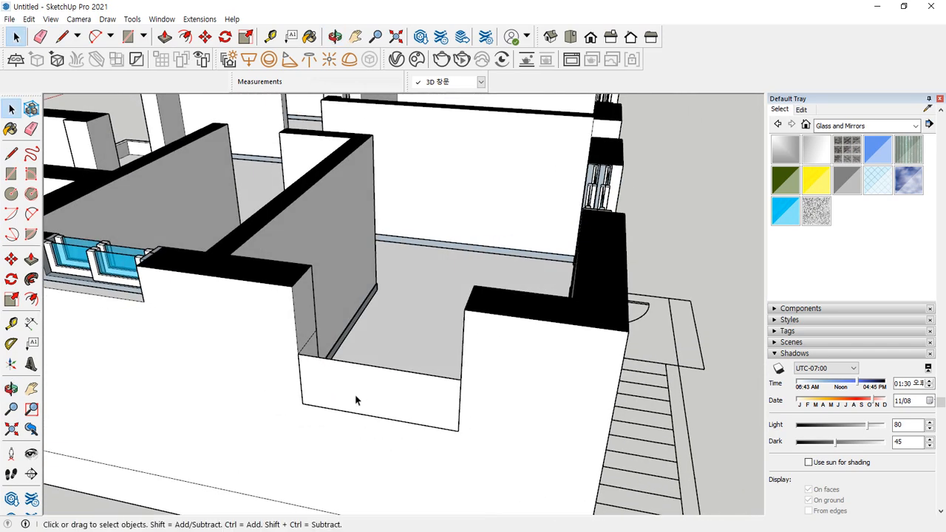
pyautogui.scroll(5, 359, 397)
# Inset the front face's edges and delete the inner face to leave a border
pyautogui.press('f')
pyautogui.click(405, 329)
pyautogui.press('Return')
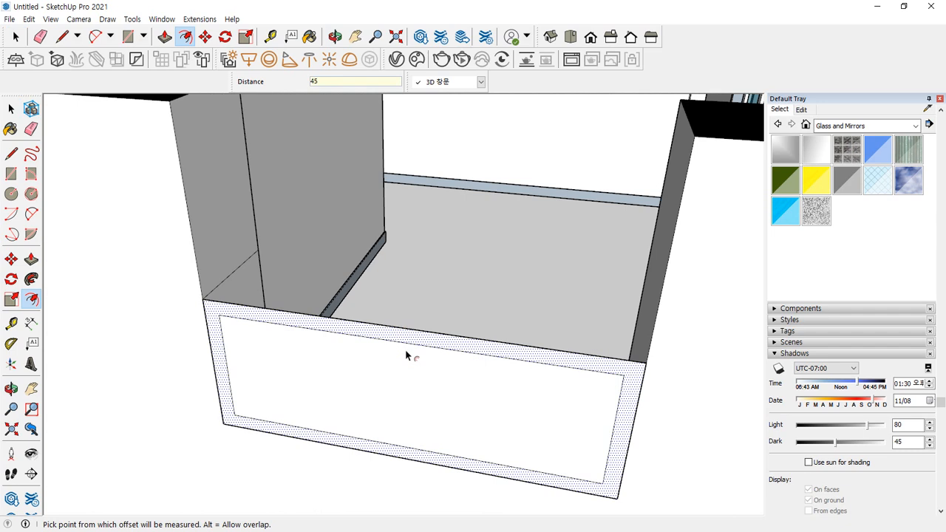
pyautogui.press('space')
pyautogui.click(410, 392)
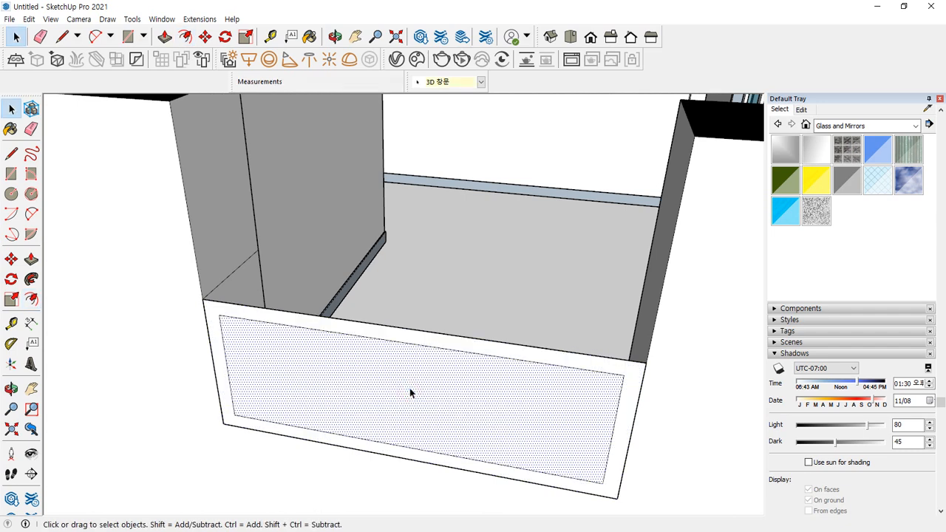
pyautogui.press('Delete')
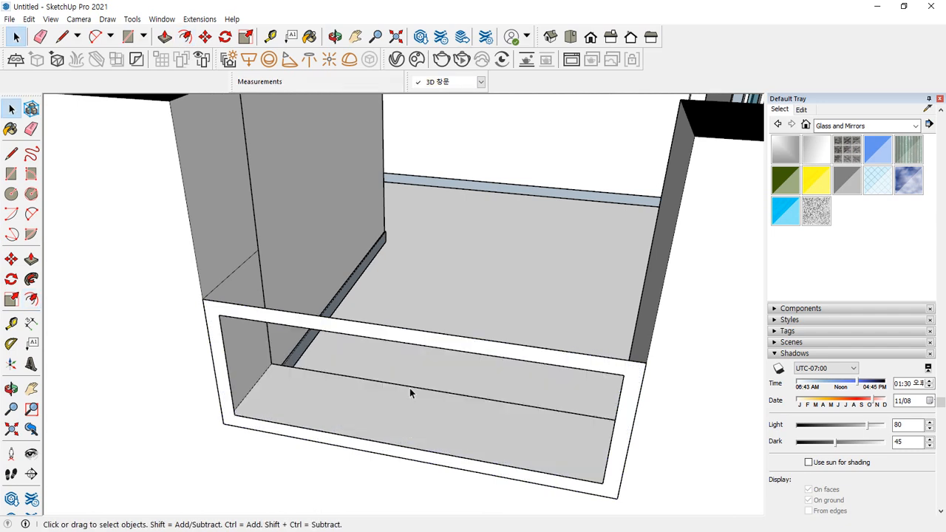
# Push the border back 120 mm, reverse its faces and group the window frame
pyautogui.press('p')
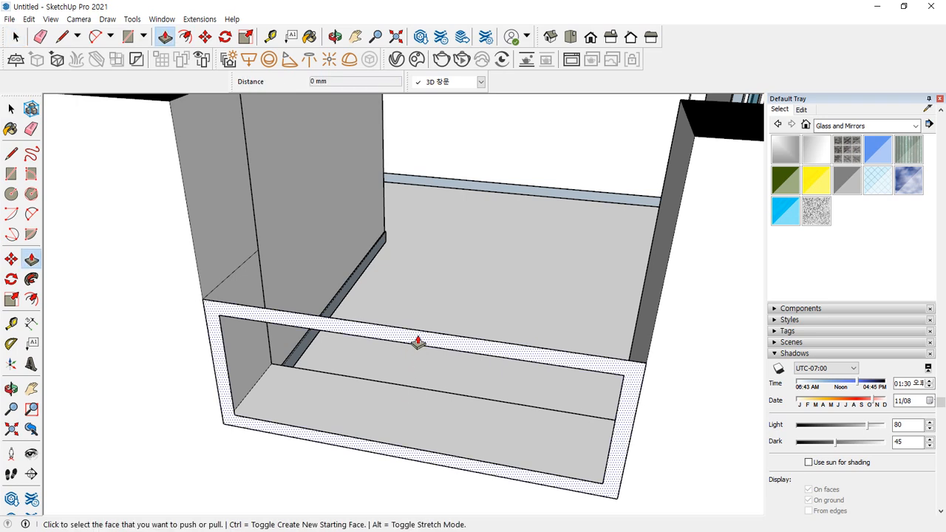
pyautogui.click(416, 338)
pyautogui.write('1')
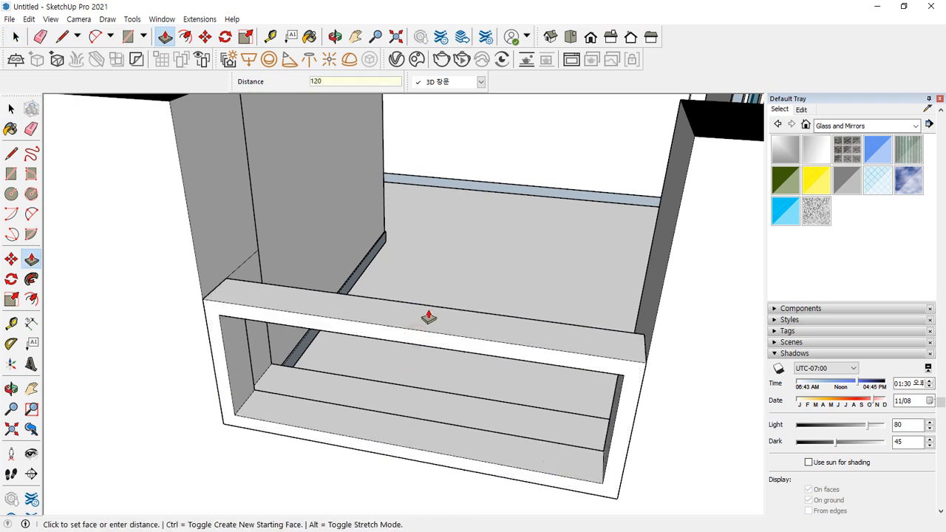
pyautogui.write('20')
pyautogui.press('Return')
pyautogui.press('space')
pyautogui.tripleClick(424, 321)
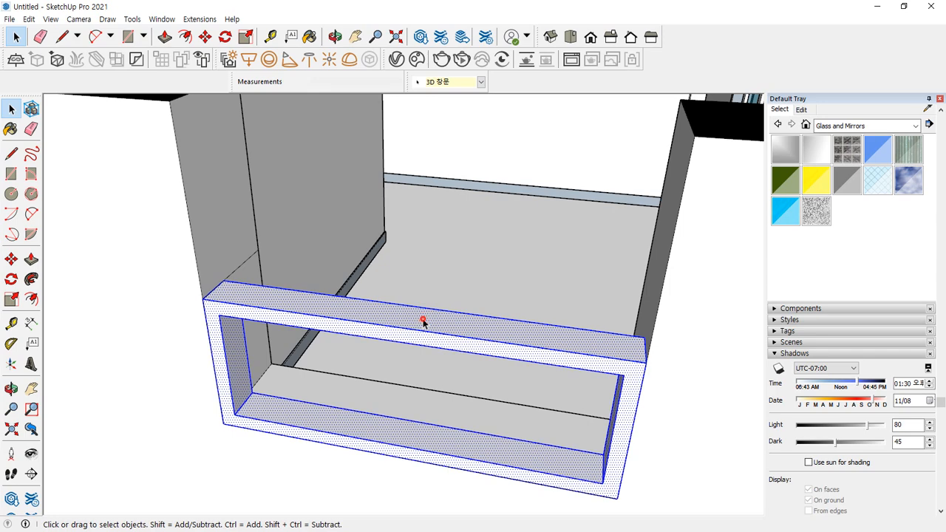
pyautogui.rightClick(424, 320)
pyautogui.click(473, 219)
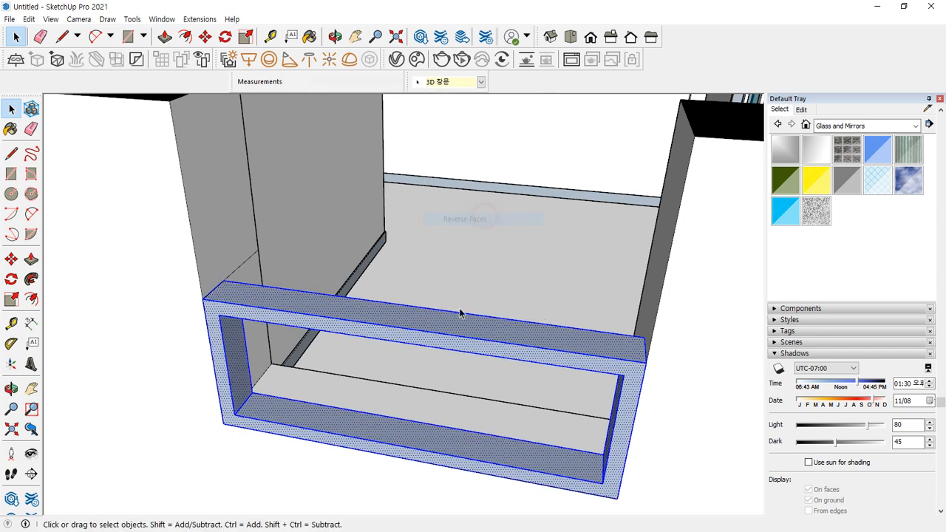
pyautogui.rightClick(455, 322)
pyautogui.click(510, 199)
pyautogui.moveTo(407, 302); pyautogui.dragTo(327, 313, button='middle')
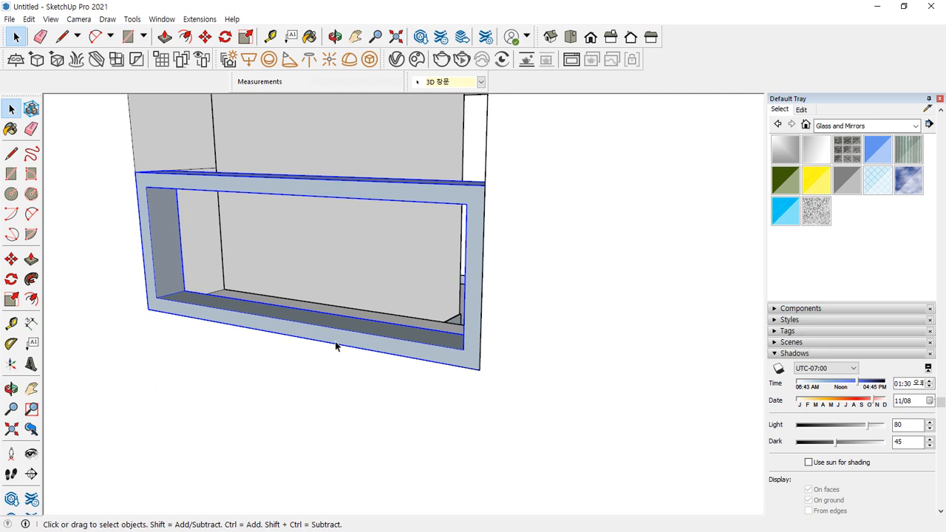
# Draw a rectangle in the window frame and move its left edge 30 mm
pyautogui.scroll(3, 370, 310)
pyautogui.scroll(-2, 451, 251)
pyautogui.press('r')
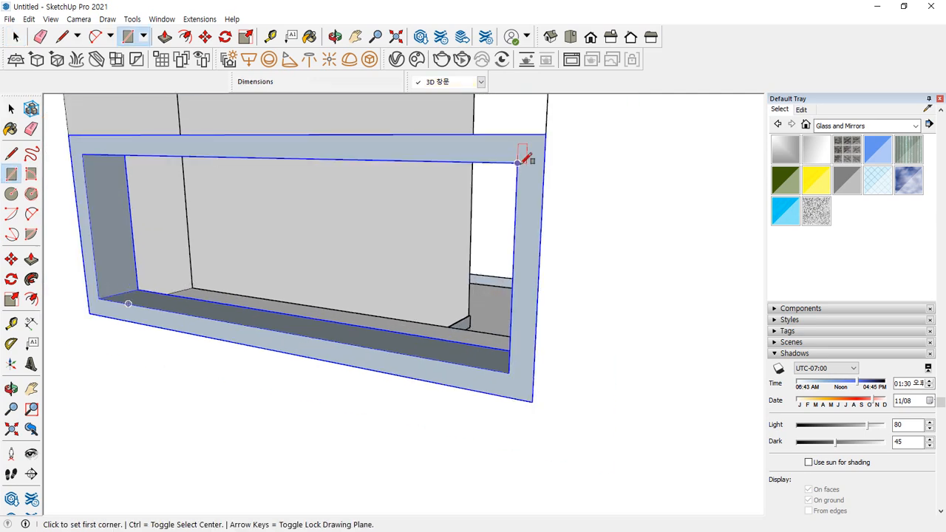
pyautogui.click(518, 164)
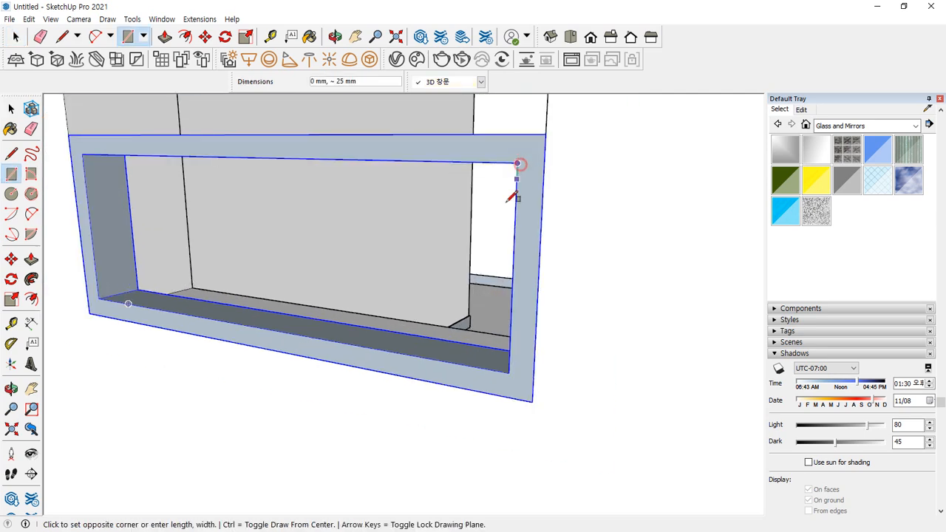
pyautogui.click(266, 326)
pyautogui.press('space')
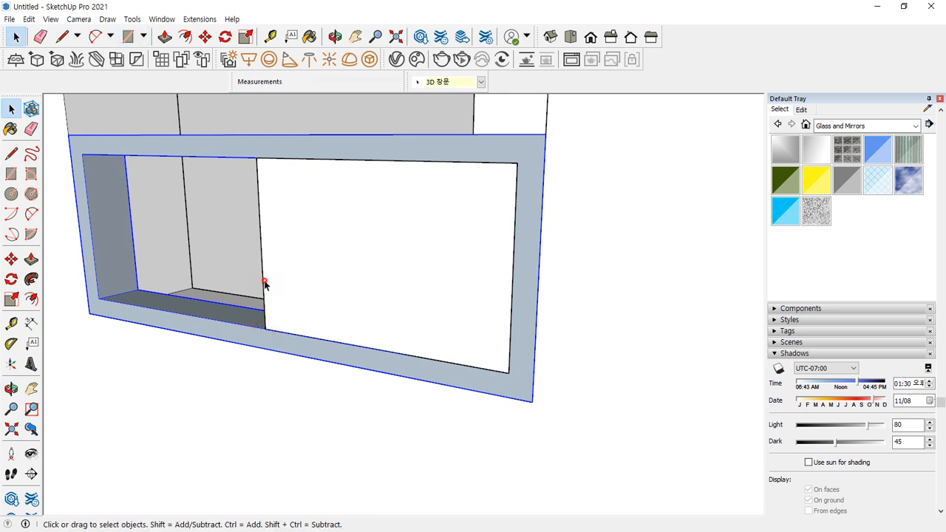
pyautogui.click(263, 284)
pyautogui.press('m')
pyautogui.click(268, 328)
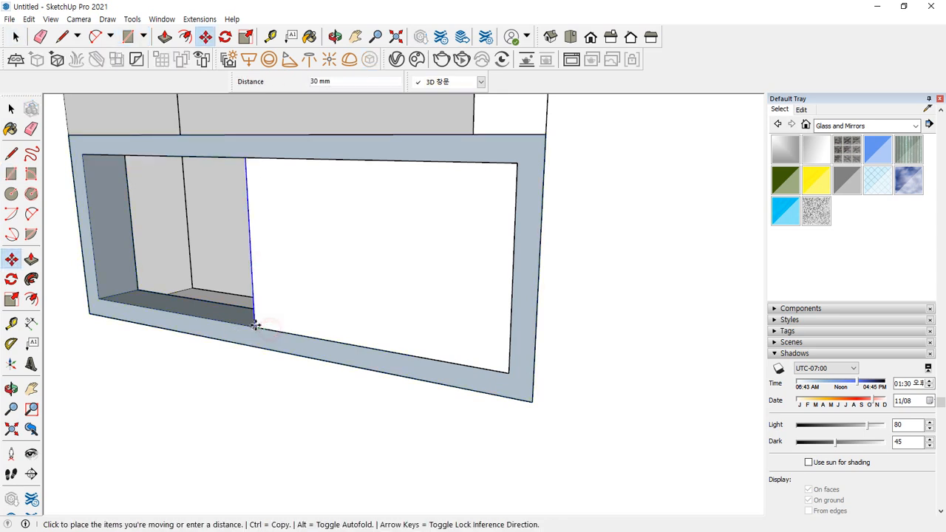
pyautogui.write('30')
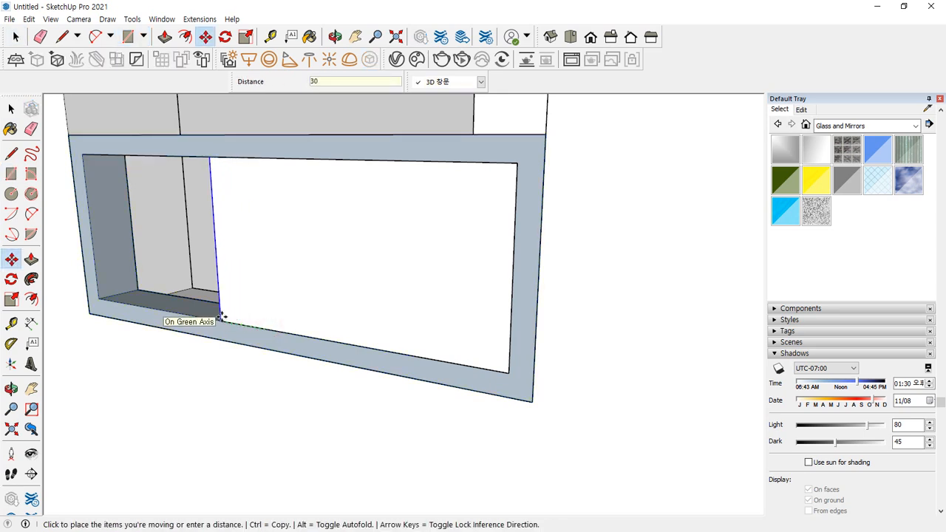
pyautogui.press('Return')
pyautogui.press('space')
# Build the sash frame: 60 mm offset, centre deleted, 40 mm push/pull, then grouped
pyautogui.click(354, 202)
pyautogui.press('f')
pyautogui.click(356, 193)
pyautogui.write('6')
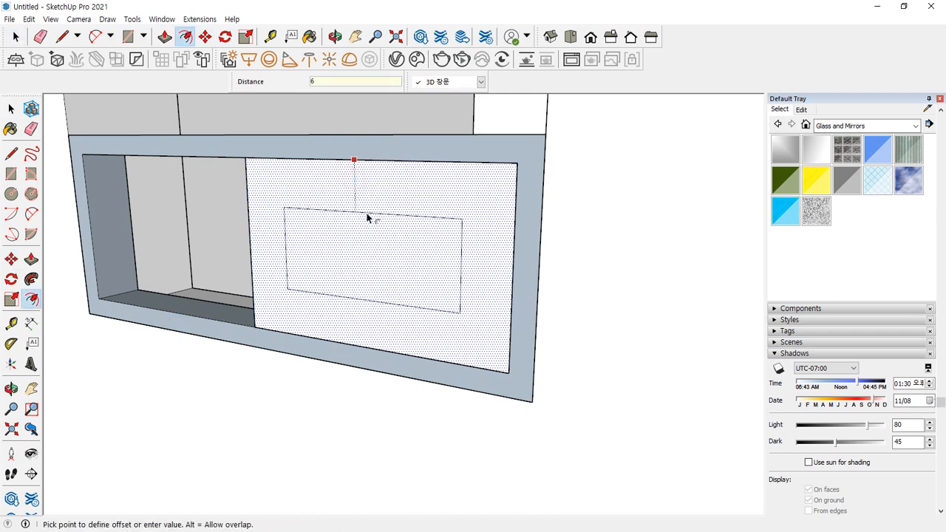
pyautogui.write('0')
pyautogui.press('Return')
pyautogui.press('space')
pyautogui.click(356, 258)
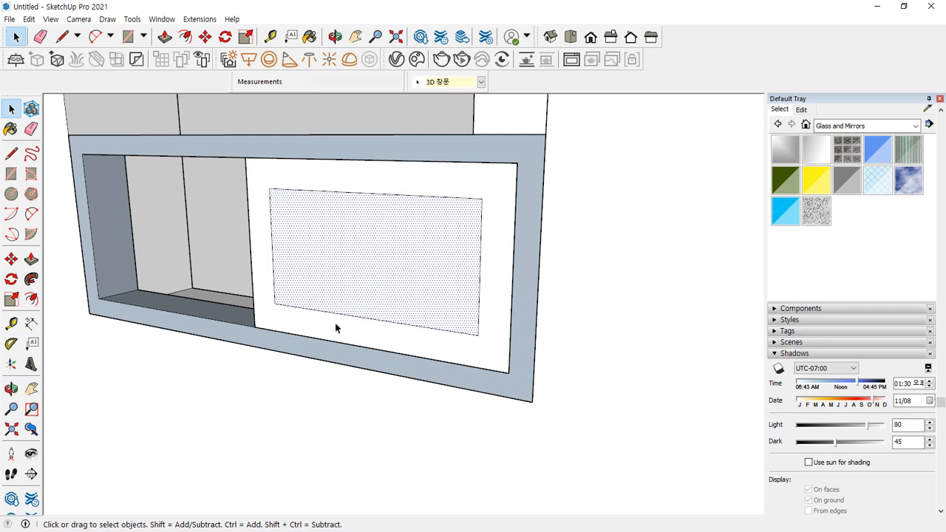
pyautogui.press('Delete')
pyautogui.press('p')
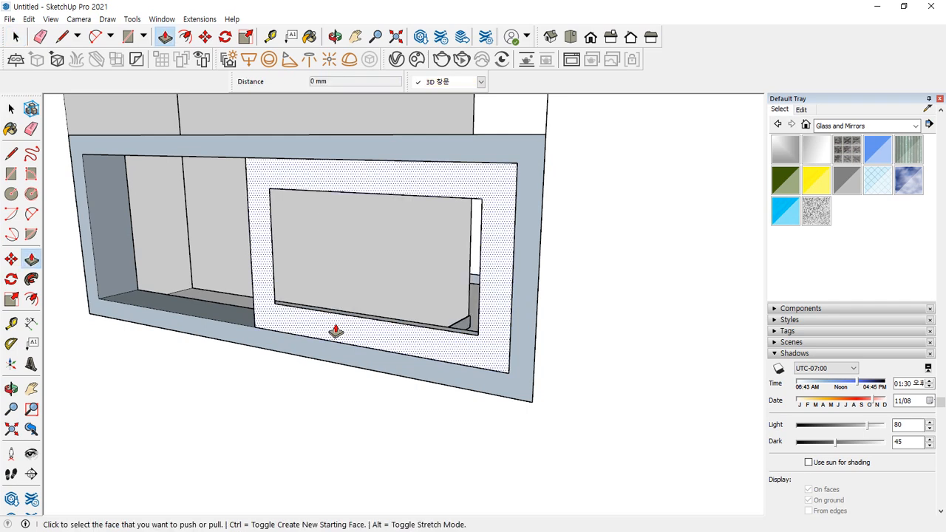
pyautogui.click(335, 331)
pyautogui.press('Return')
pyautogui.press('space')
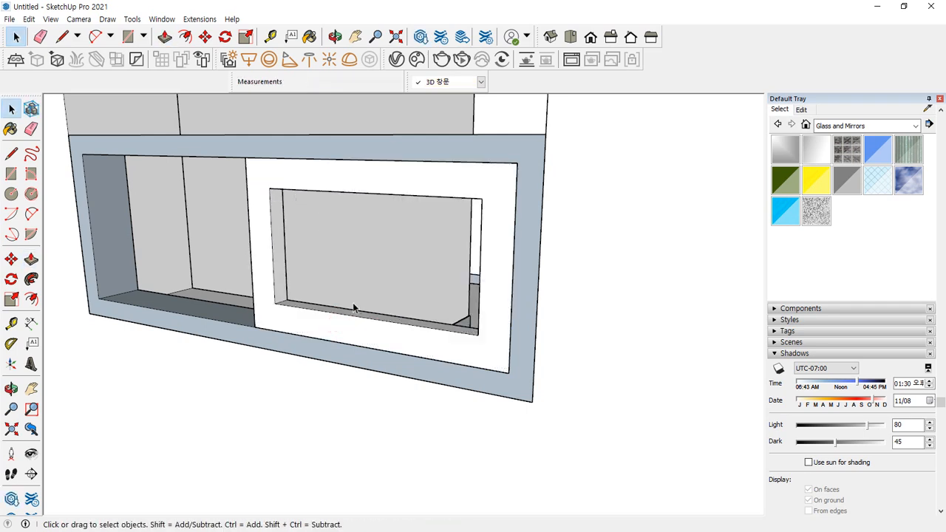
pyautogui.tripleClick(352, 329)
pyautogui.rightClick(350, 325)
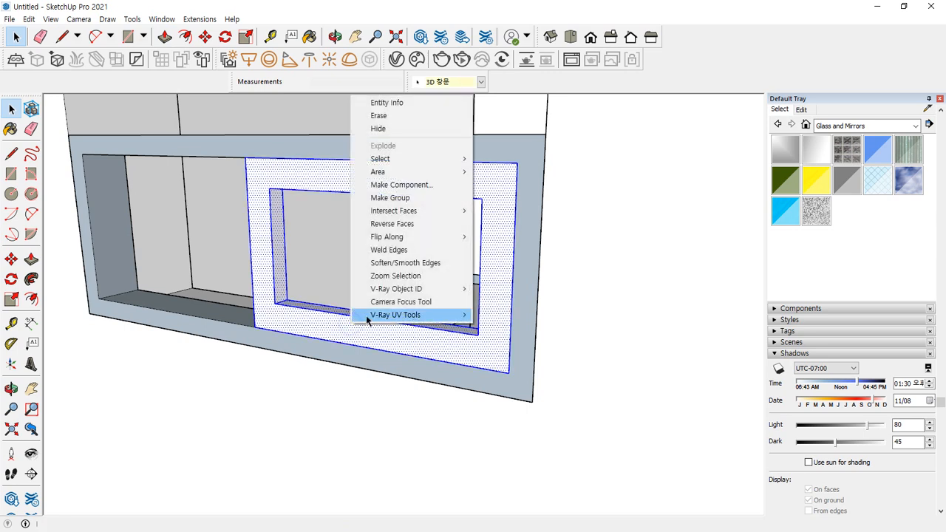
pyautogui.click(404, 203)
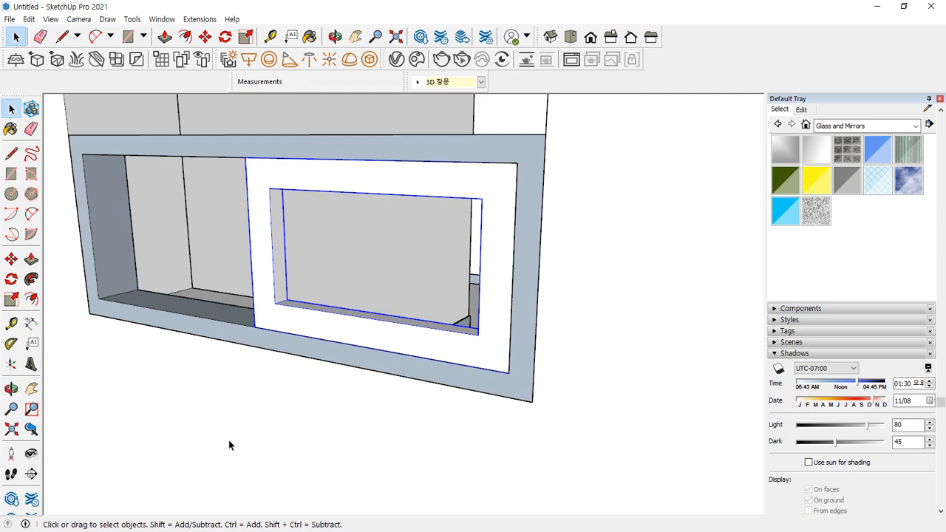
# Draw a glass pane across the sash opening and paint it Translucent Glass Tinted
pyautogui.press('r')
pyautogui.click(270, 188)
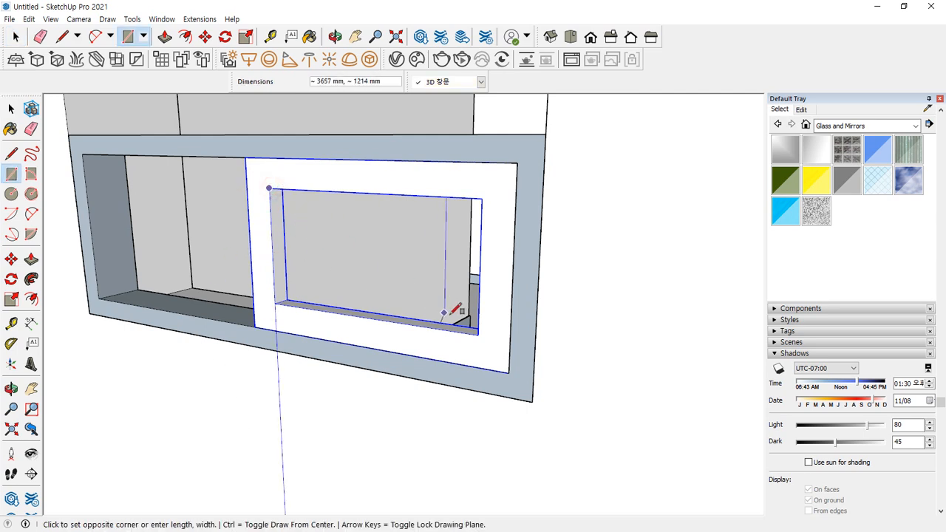
pyautogui.click(479, 334)
pyautogui.press('space')
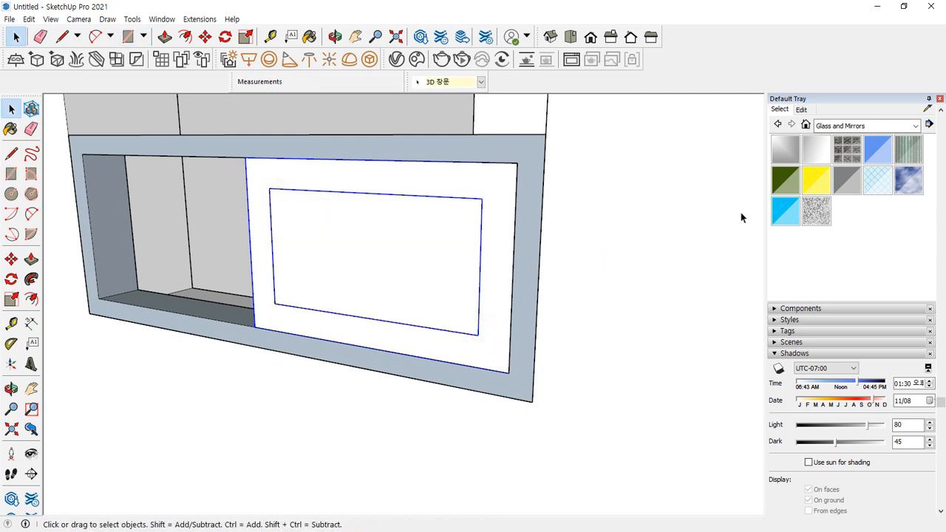
pyautogui.click(784, 207)
pyautogui.click(380, 246)
pyautogui.press('space')
pyautogui.click(385, 273)
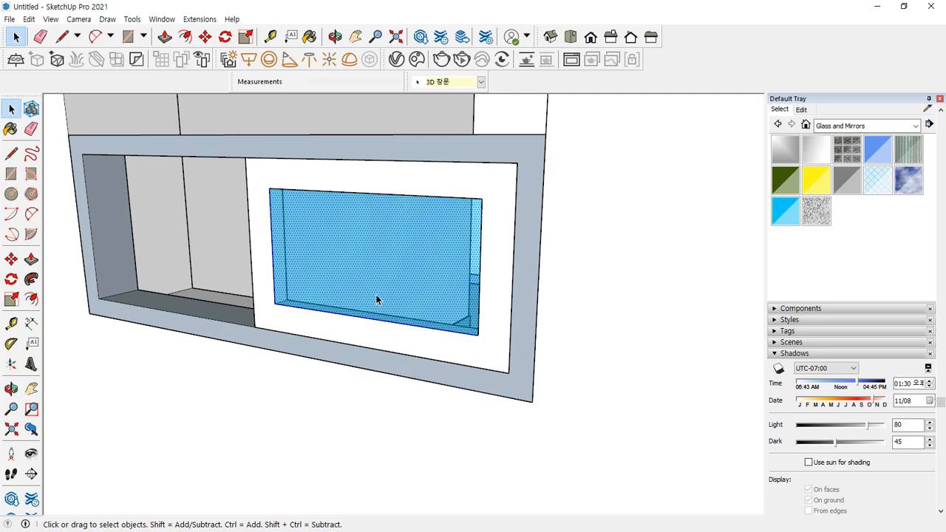
# Move the glass pane 6 mm into the sash and group it with the sash frame
pyautogui.scroll(6, 260, 312)
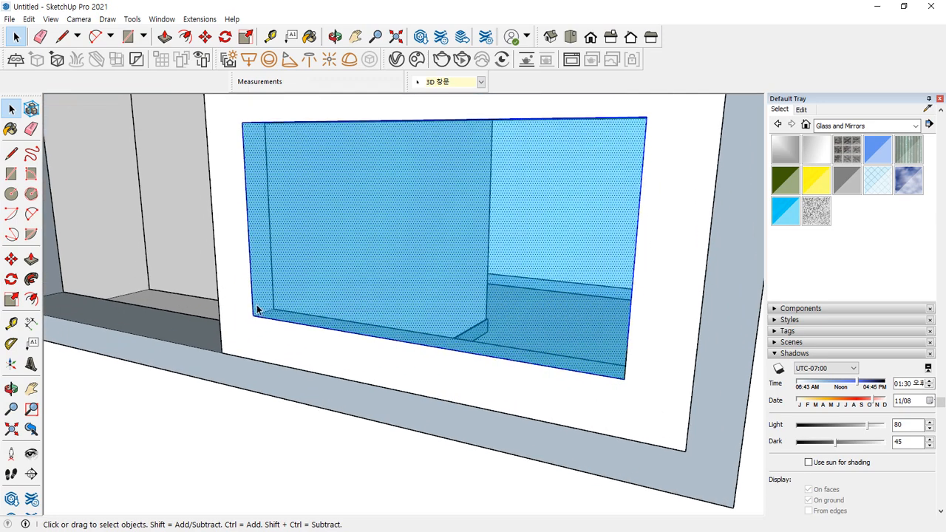
pyautogui.press('m')
pyautogui.click(246, 322)
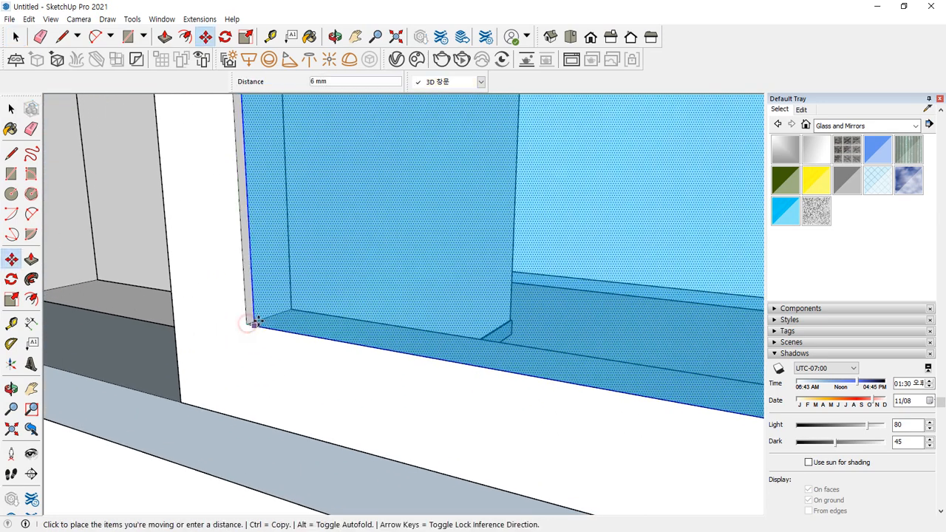
pyautogui.click(268, 317)
pyautogui.press('space')
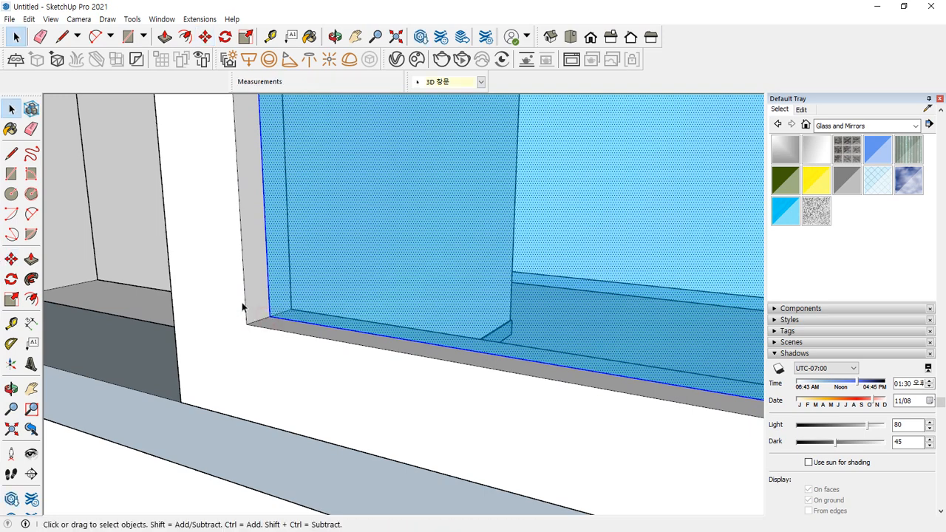
pyautogui.keyDown('shift'); pyautogui.click(220, 271); pyautogui.keyUp('shift')
pyautogui.rightClick(226, 258)
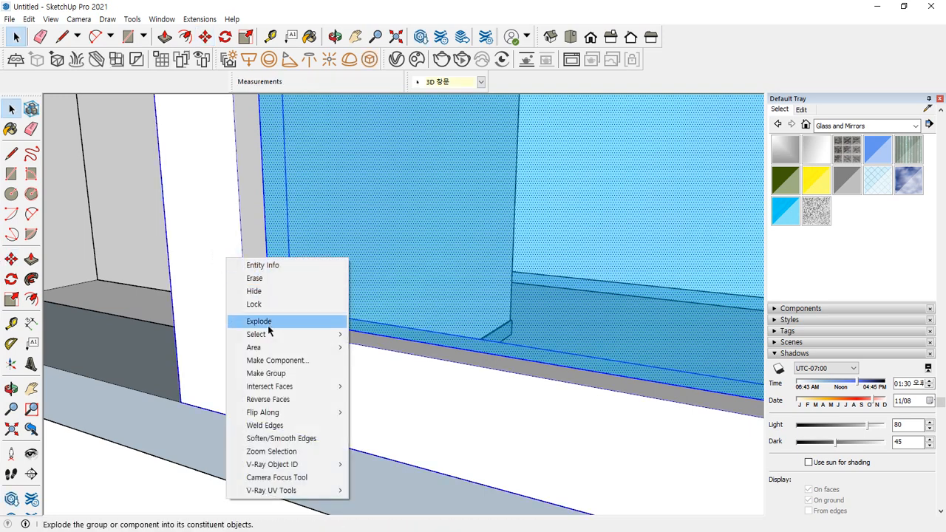
pyautogui.click(265, 373)
pyautogui.scroll(2, 341, 311)
pyautogui.moveTo(340, 311); pyautogui.dragTo(1, 370, button='middle')
# Reposition the glass sash panel so its corner sits at the frame edge midpoint
pyautogui.scroll(6, 384, 359)
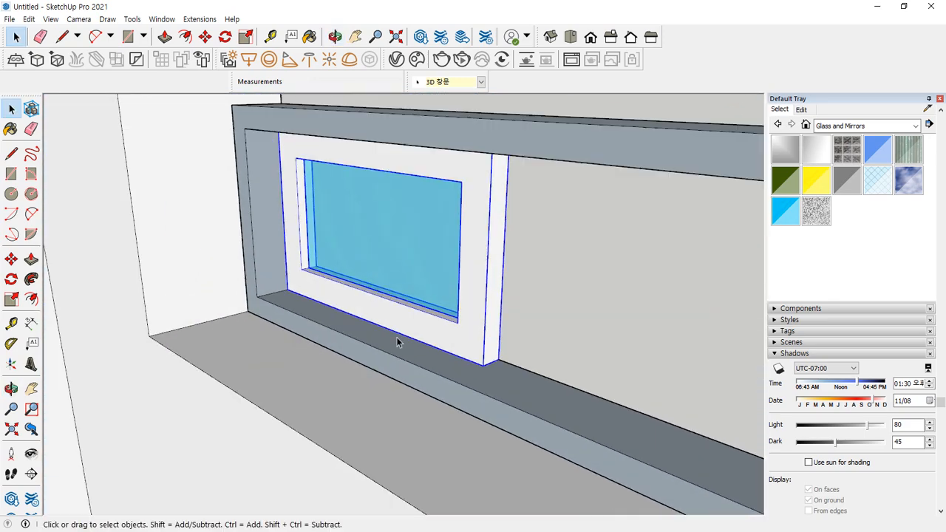
pyautogui.hotkey('shift', 'z')
pyautogui.scroll(1, 389, 220)
pyautogui.moveTo(528, 174); pyautogui.dragTo(520, 334, button='middle')
pyautogui.keyDown('shift'); pyautogui.moveTo(429, 259); pyautogui.dragTo(369, 507, button='middle'); pyautogui.keyUp('shift')
pyautogui.scroll(7, 467, 230)
pyautogui.scroll(5, 424, 230)
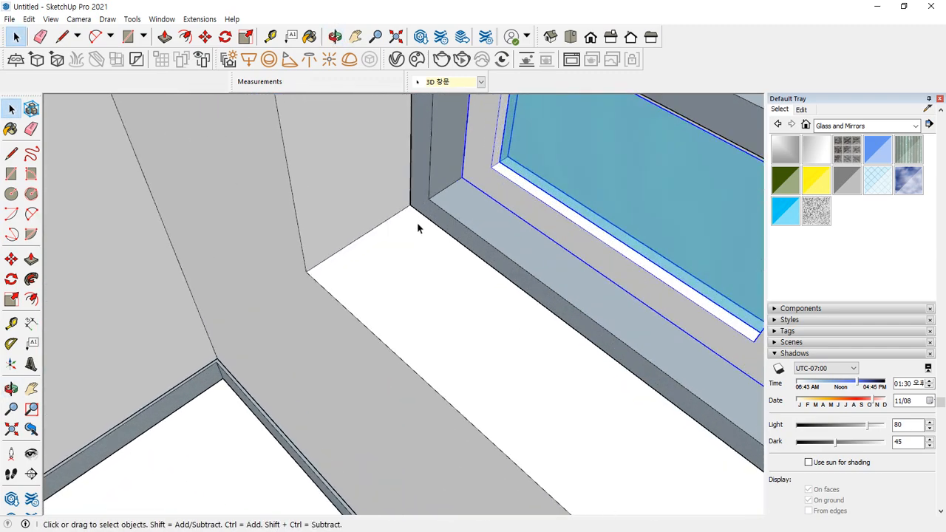
pyautogui.press('m')
pyautogui.click(409, 209)
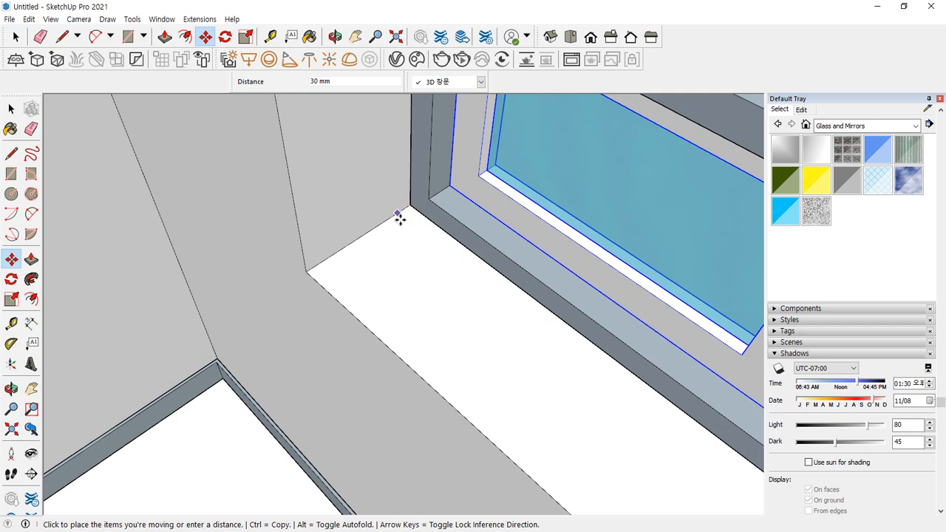
pyautogui.press('Escape')
pyautogui.press('space')
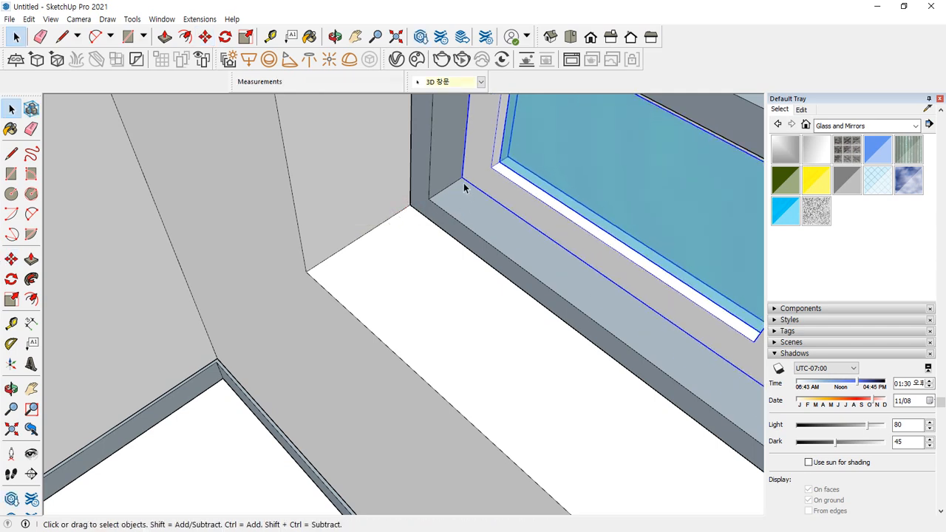
pyautogui.scroll(1, 468, 184)
pyautogui.press('m')
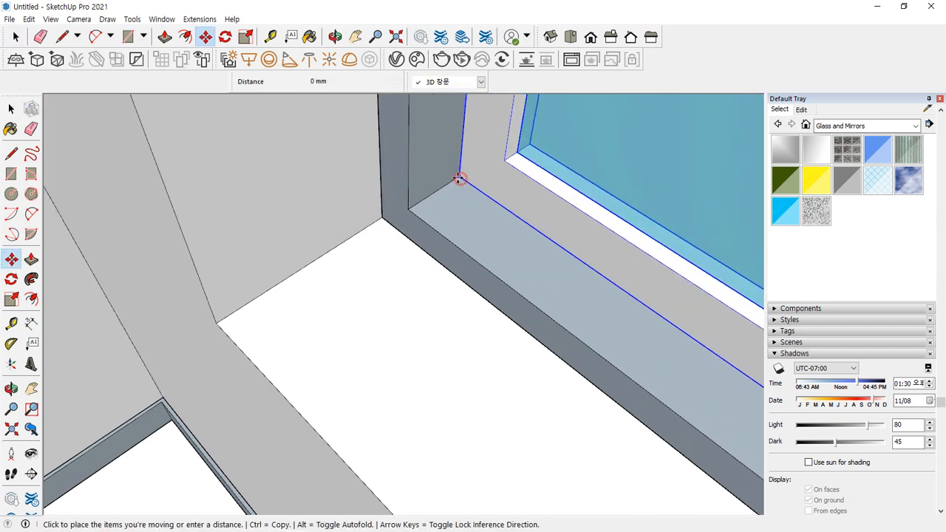
pyautogui.click(461, 181)
pyautogui.click(447, 186)
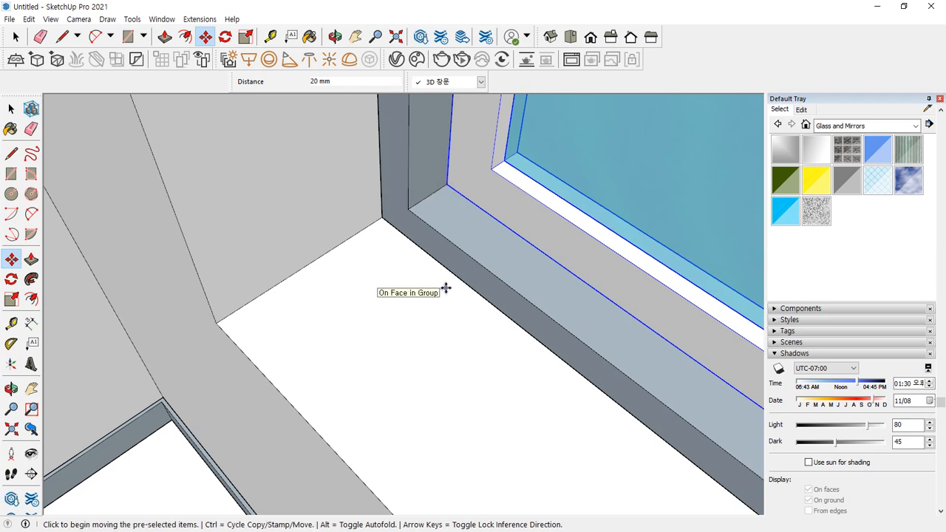
# Copy the sash panel to the frame midpoint as a second sliding panel
pyautogui.scroll(-2, 446, 288)
pyautogui.moveTo(447, 288); pyautogui.dragTo(549, 287, button='middle')
pyautogui.scroll(-2, 556, 359)
pyautogui.moveTo(633, 351); pyautogui.dragTo(30, 284, button='middle')
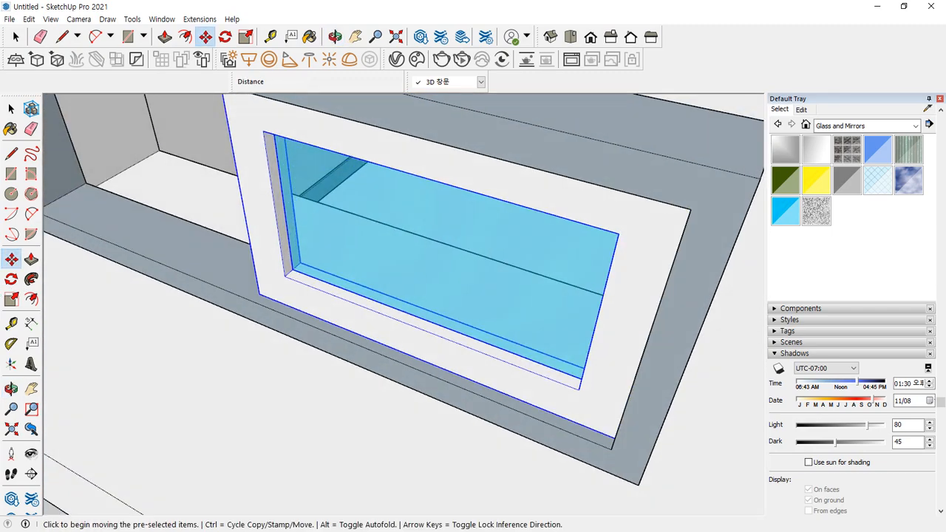
pyautogui.keyDown('shift'); pyautogui.moveTo(217, 264); pyautogui.dragTo(429, 296, button='middle'); pyautogui.keyUp('shift')
pyautogui.scroll(2, 459, 336)
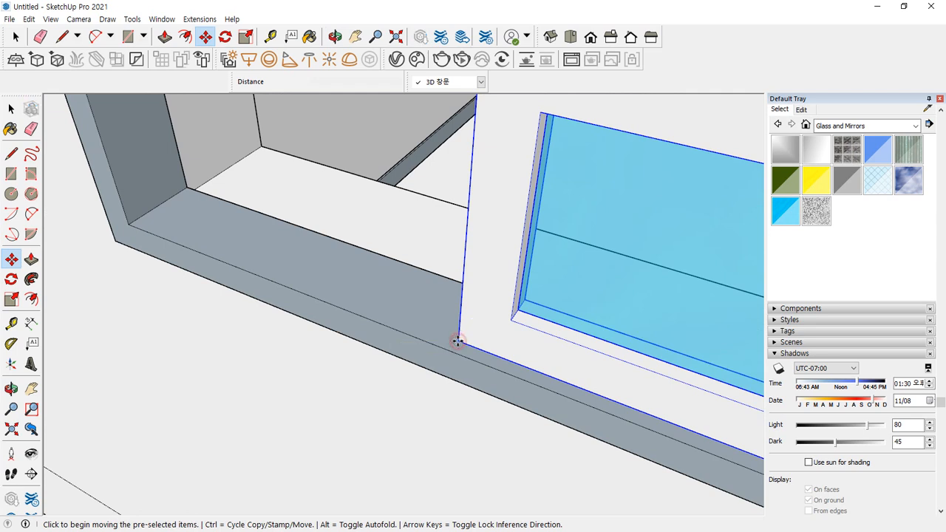
pyautogui.click(458, 341)
pyautogui.press('ctrl')
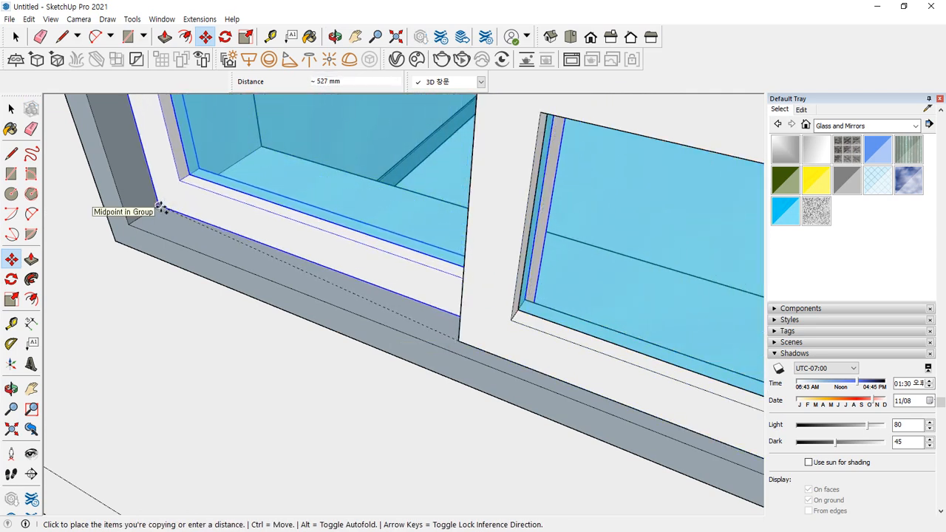
pyautogui.click(161, 208)
pyautogui.press('space')
# Move the whole window frame 230 mm along into position
pyautogui.moveTo(267, 261); pyautogui.dragTo(622, 237, button='middle')
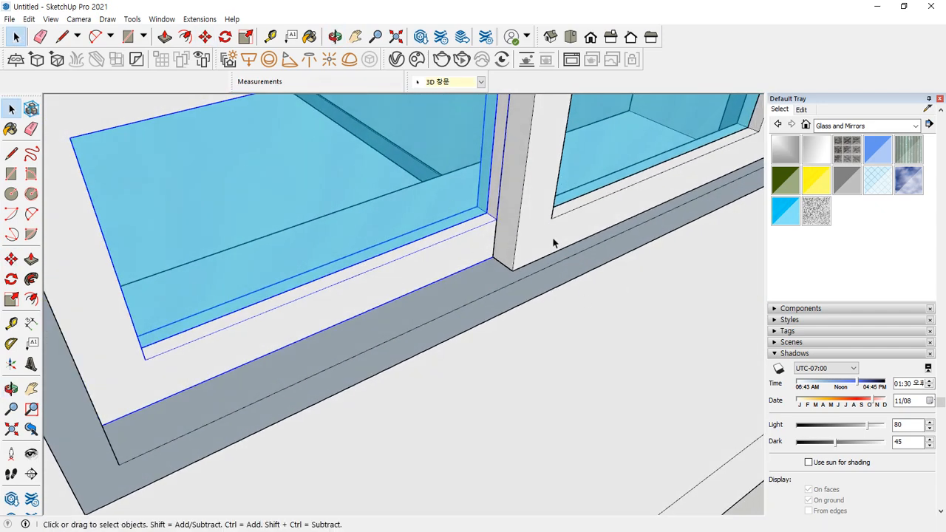
pyautogui.scroll(-4, 553, 241)
pyautogui.moveTo(584, 219); pyautogui.dragTo(583, 230, button='middle')
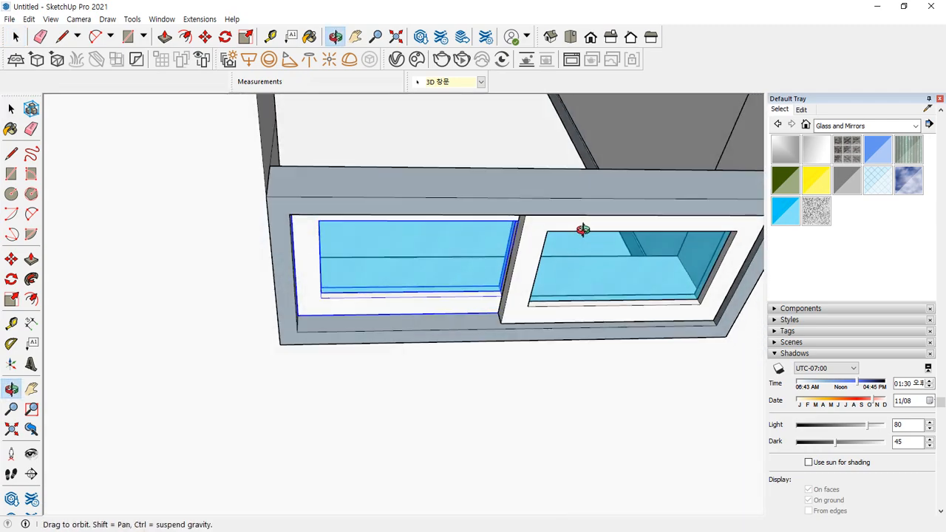
pyautogui.click(540, 186)
pyautogui.moveTo(540, 185); pyautogui.dragTo(750, 241, button='middle')
pyautogui.moveTo(177, 141); pyautogui.dragTo(323, 219, button='middle')
pyautogui.scroll(3, 323, 215)
pyautogui.scroll(3, 323, 215)
pyautogui.press('m')
pyautogui.click(344, 217)
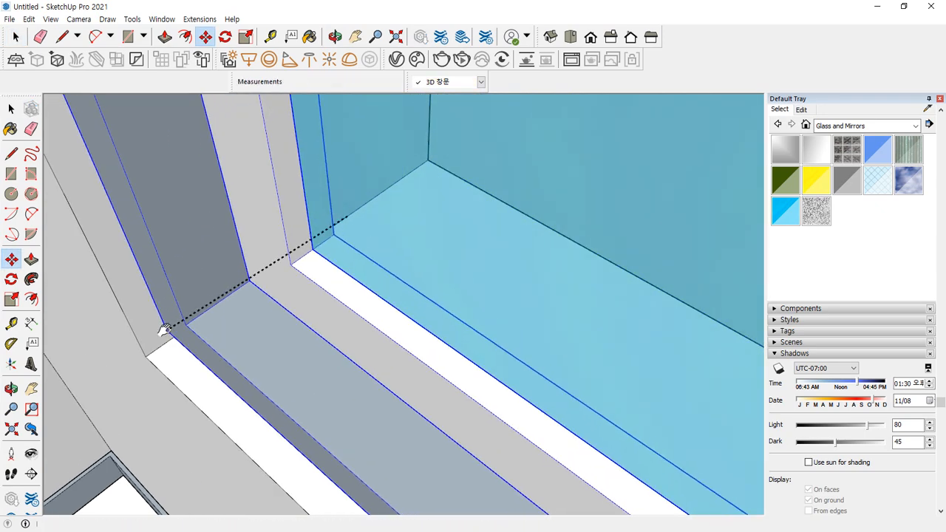
pyautogui.keyDown('shift'); pyautogui.moveTo(167, 329); pyautogui.dragTo(239, 304, button='middle'); pyautogui.keyUp('shift')
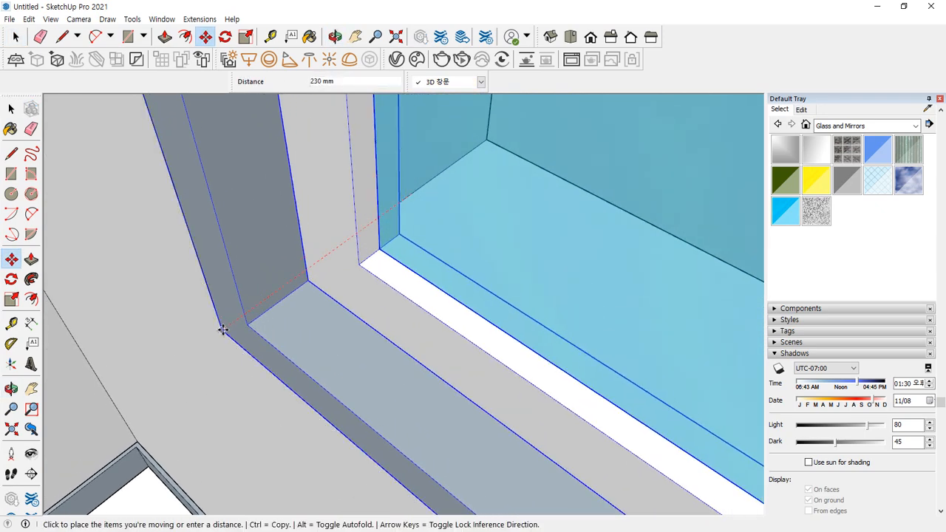
pyautogui.click(223, 329)
# Copy the window 120 mm along the edge from its top corner, then deselect
pyautogui.scroll(-5, 223, 279)
pyautogui.keyDown('shift'); pyautogui.moveTo(226, 250); pyautogui.dragTo(230, 278, button='middle'); pyautogui.keyUp('shift')
pyautogui.scroll(1, 214, 237)
pyautogui.press('ctrl')
pyautogui.click(179, 193)
pyautogui.click(233, 163)
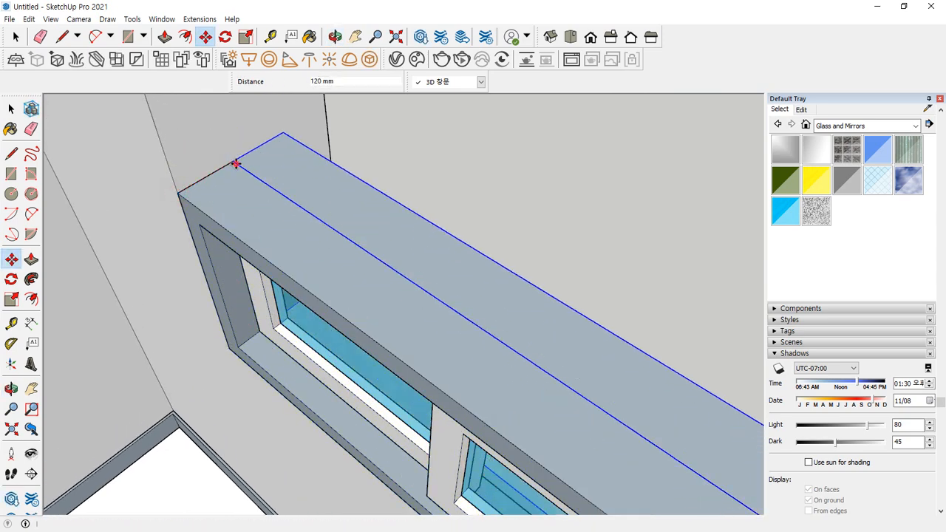
pyautogui.press('space')
pyautogui.scroll(-3, 393, 260)
pyautogui.moveTo(439, 269); pyautogui.dragTo(148, 237, button='middle')
pyautogui.moveTo(322, 219); pyautogui.dragTo(318, 217, button='middle')
pyautogui.click(65, 500)
pyautogui.moveTo(318, 256); pyautogui.dragTo(259, 258, button='middle')
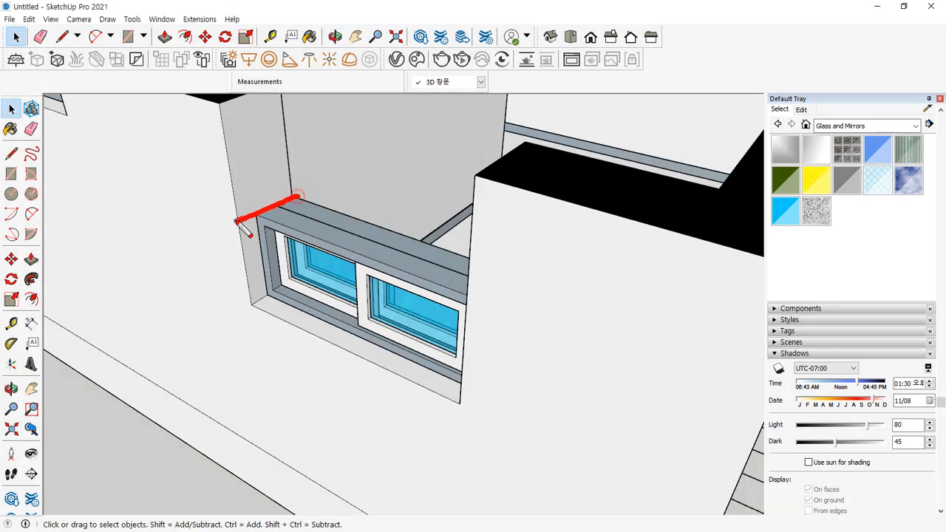
# Inside the wall group, push/pull the wall face beside the window out across the opening
pyautogui.click(261, 145)
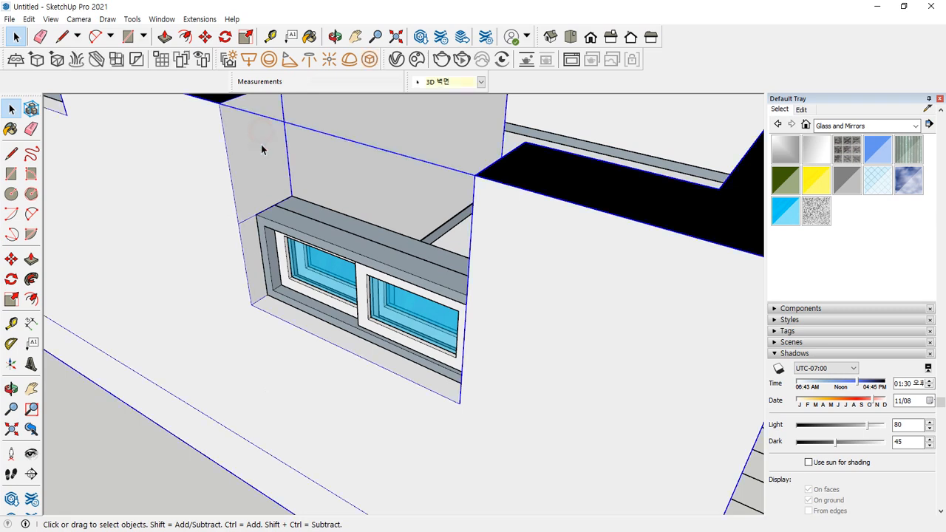
pyautogui.rightClick(263, 147)
pyautogui.click(323, 226)
pyautogui.click(258, 151)
pyautogui.press('p')
pyautogui.click(257, 155)
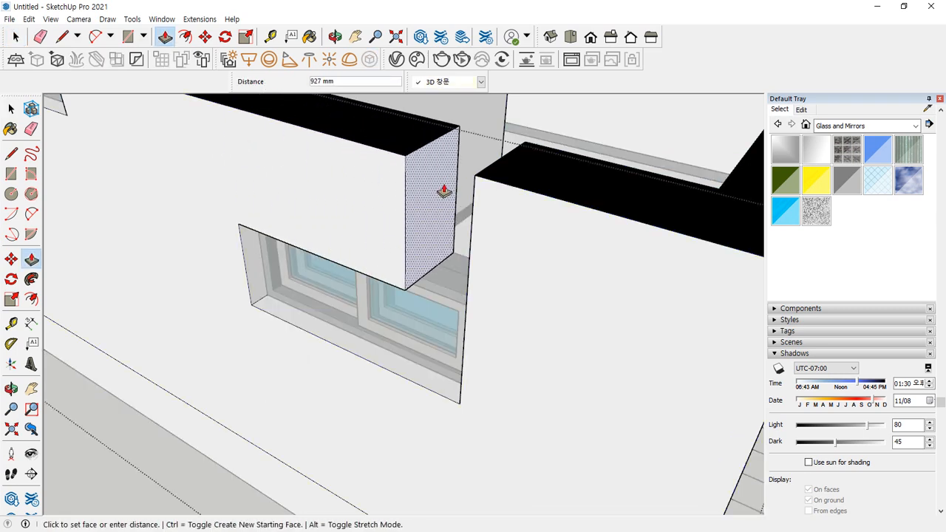
pyautogui.click(479, 189)
pyautogui.press('space')
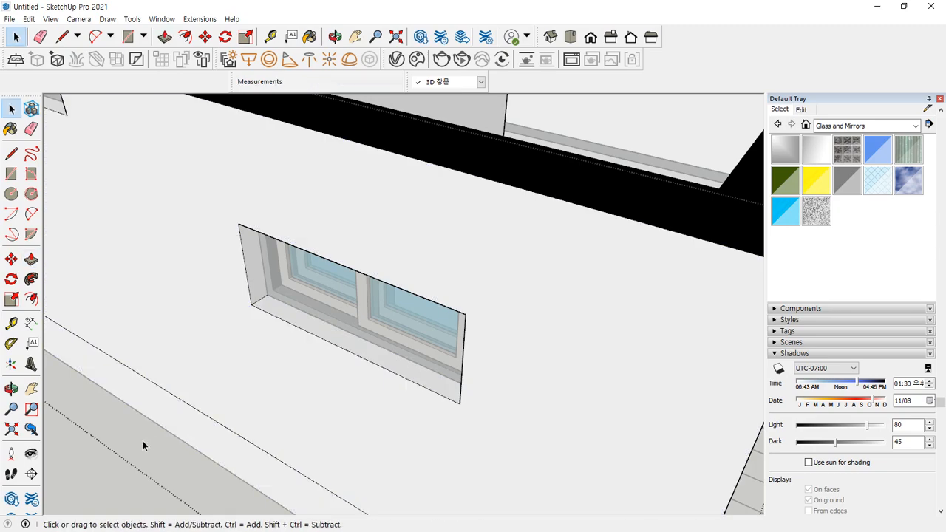
pyautogui.click(113, 454)
pyautogui.moveTo(469, 262); pyautogui.dragTo(192, 376, button='middle')
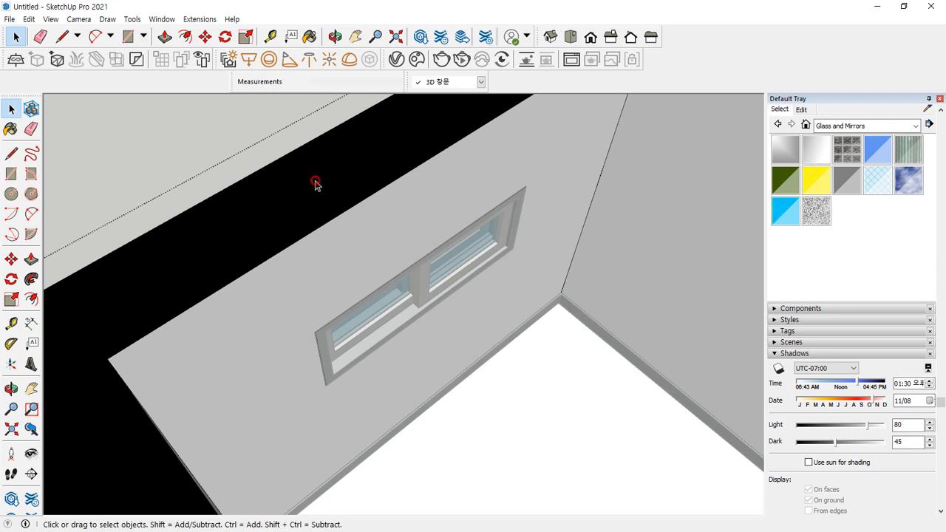
pyautogui.press('e')
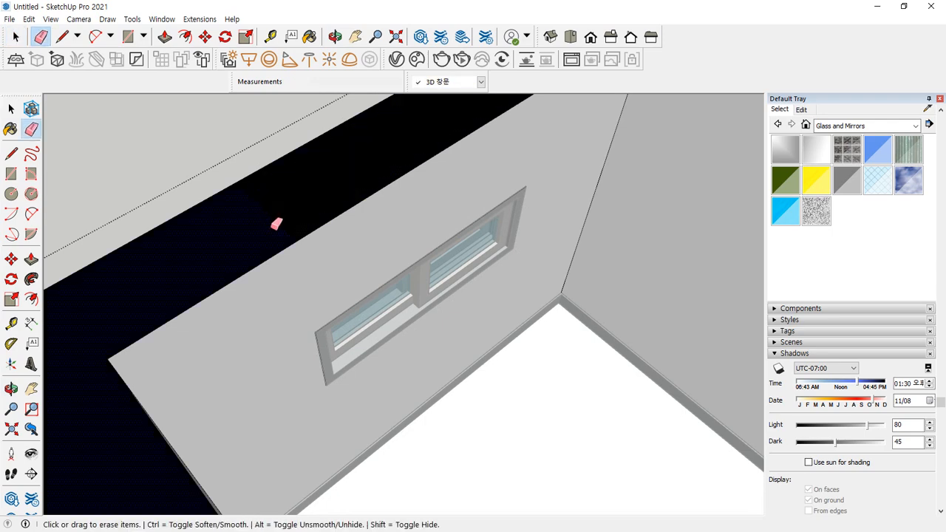
pyautogui.press('space')
pyautogui.moveTo(154, 269)
pyautogui.mouseDown(button='middle')
pyautogui.moveTo(222, 275)
pyautogui.moveTo(105, 192)
pyautogui.moveTo(380, 175)
pyautogui.moveTo(186, 391)
pyautogui.mouseUp(button='middle')
pyautogui.moveTo(110, 432); pyautogui.dragTo(372, 254, button='middle')
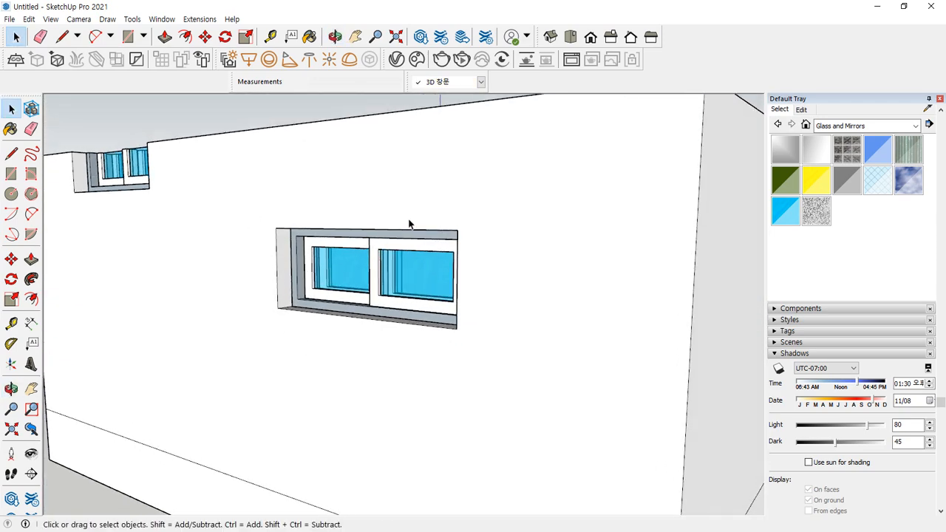
pyautogui.moveTo(392, 354)
pyautogui.mouseDown()
pyautogui.moveTo(404, 129)
pyautogui.moveTo(355, 345)
pyautogui.mouseUp()
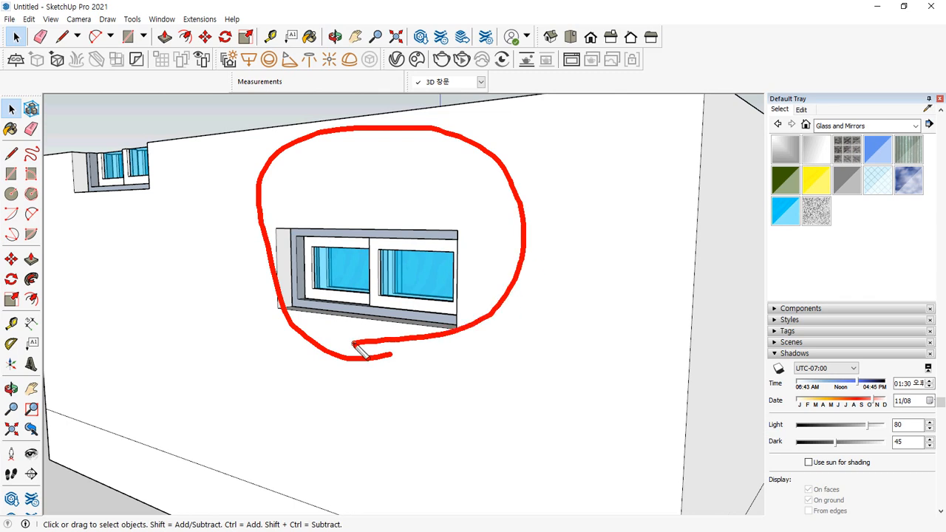
pyautogui.moveTo(400, 318)
pyautogui.mouseDown()
pyautogui.moveTo(351, 197)
pyautogui.moveTo(344, 332)
pyautogui.moveTo(456, 294)
pyautogui.moveTo(432, 307)
pyautogui.mouseUp()
pyautogui.moveTo(274, 125); pyautogui.dragTo(269, 220)
pyautogui.moveTo(472, 106); pyautogui.dragTo(470, 228)
pyautogui.press('e')
pyautogui.moveTo(275, 119); pyautogui.dragTo(277, 225)
pyautogui.moveTo(452, 110); pyautogui.dragTo(449, 222)
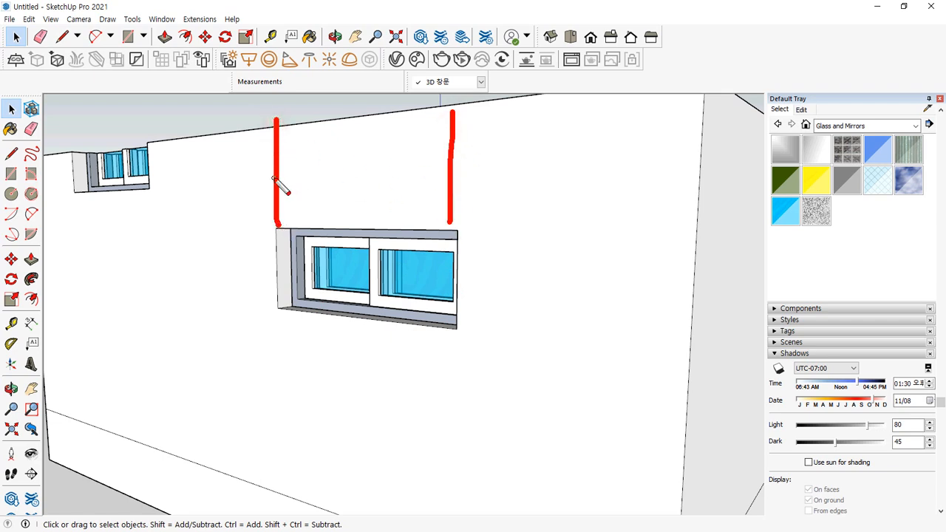
pyautogui.moveTo(278, 176)
pyautogui.mouseDown()
pyautogui.moveTo(449, 171)
pyautogui.moveTo(431, 197)
pyautogui.mouseUp()
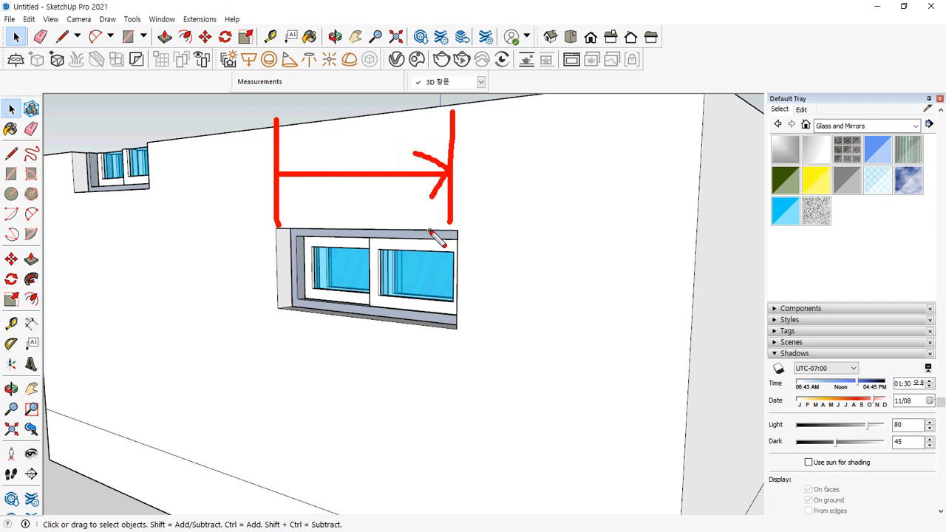
pyautogui.press('Escape')
pyautogui.scroll(-5, 433, 237)
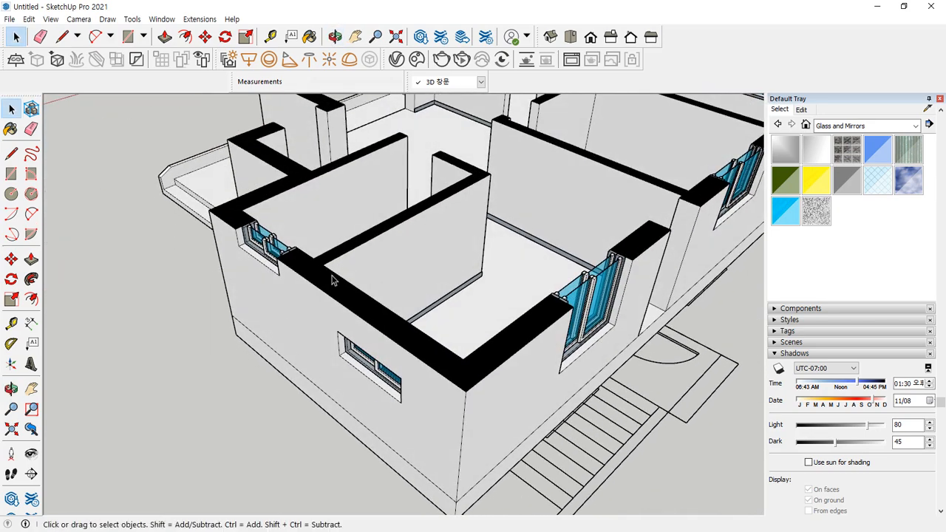